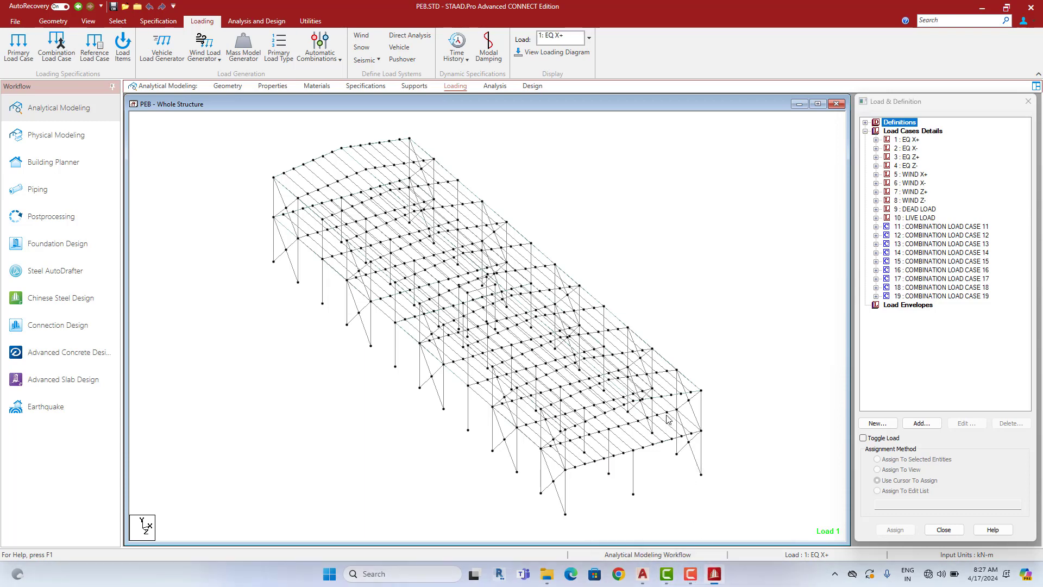
# Minimise the STAAD.Pro PEB model and bring up the AutoCAD drawing set showing all sheets.
pyautogui.click(981, 7)
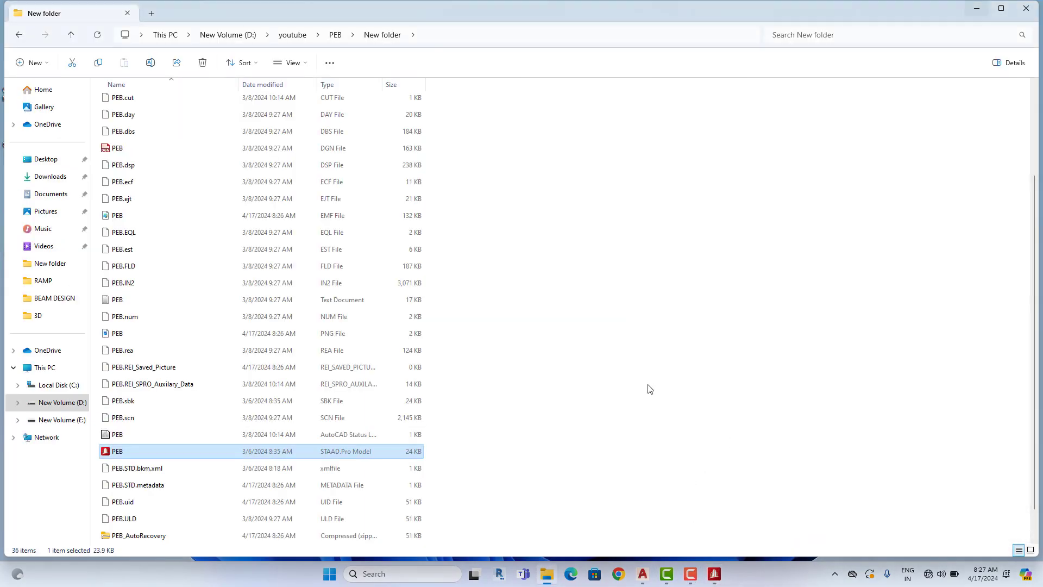
pyautogui.click(639, 576)
pyautogui.scroll(-5, 622, 349)
pyautogui.moveTo(620, 204); pyautogui.dragTo(585, 206, button='middle')
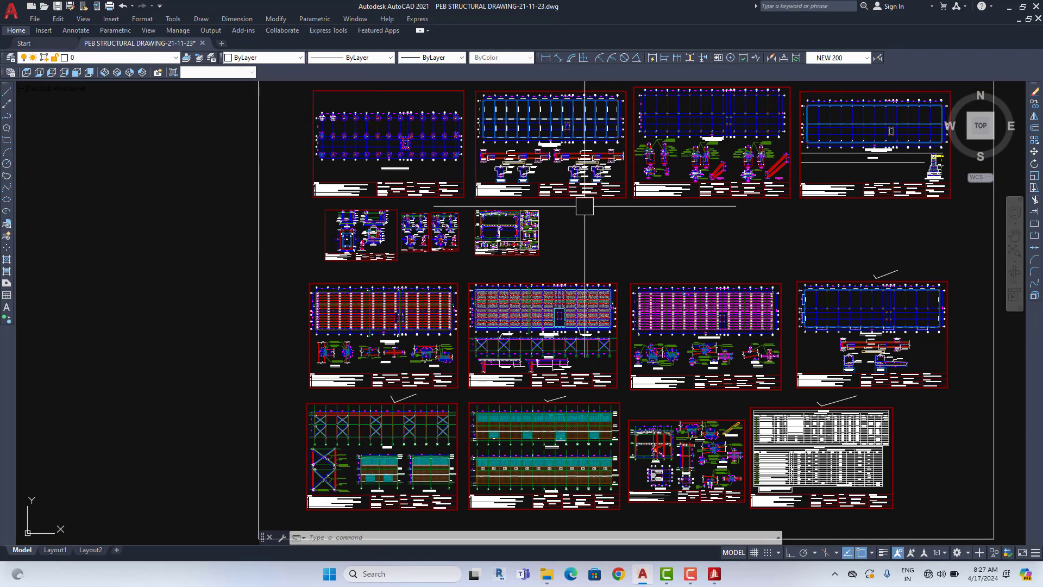
# Zoom in and out over the column & footing, plinth beam and base plate sheets.
pyautogui.scroll(6, 367, 105)
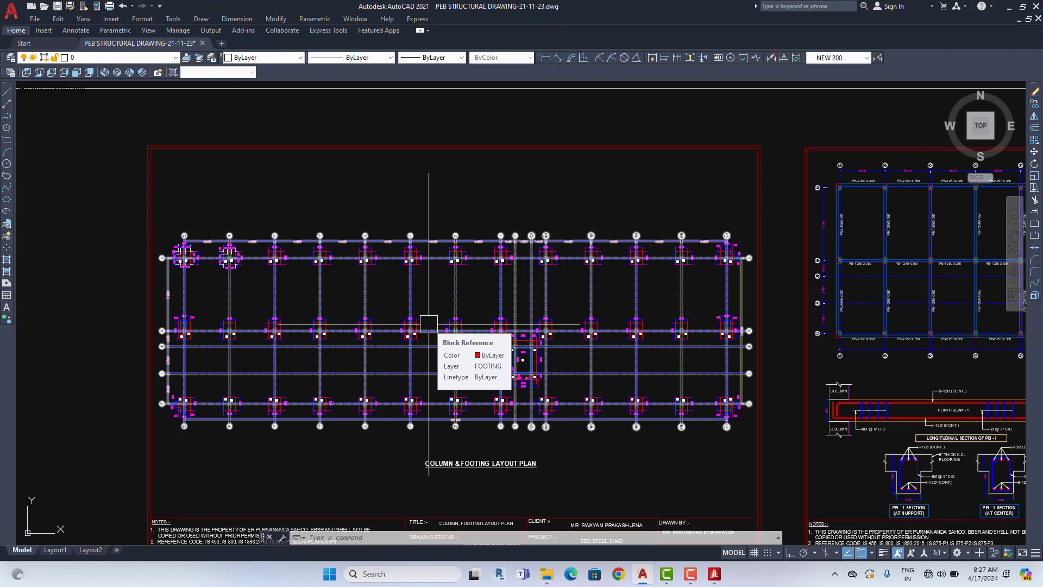
pyautogui.scroll(-3, 428, 324)
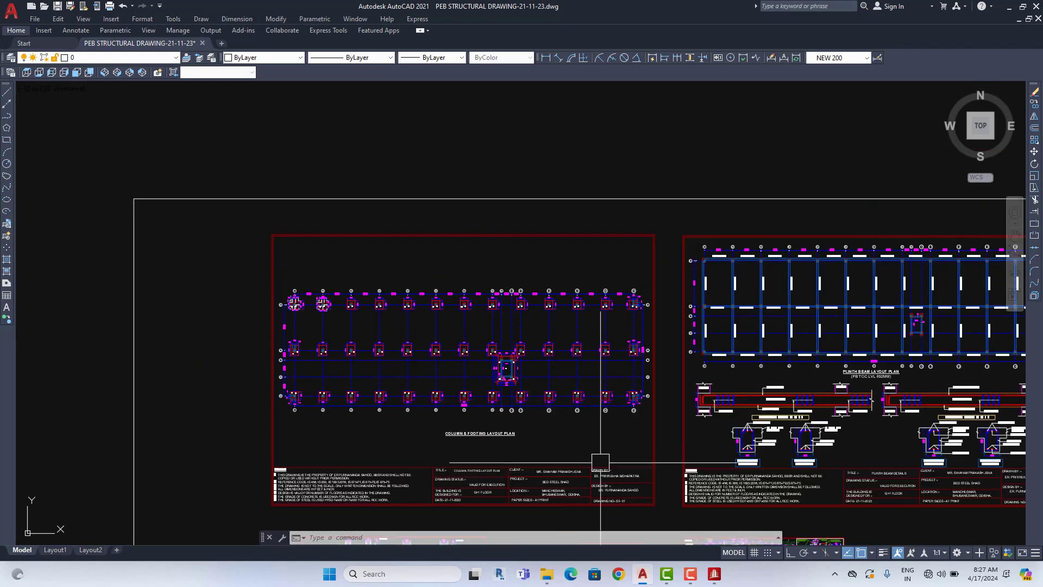
pyautogui.scroll(-3, 600, 455)
pyautogui.scroll(-3, 488, 264)
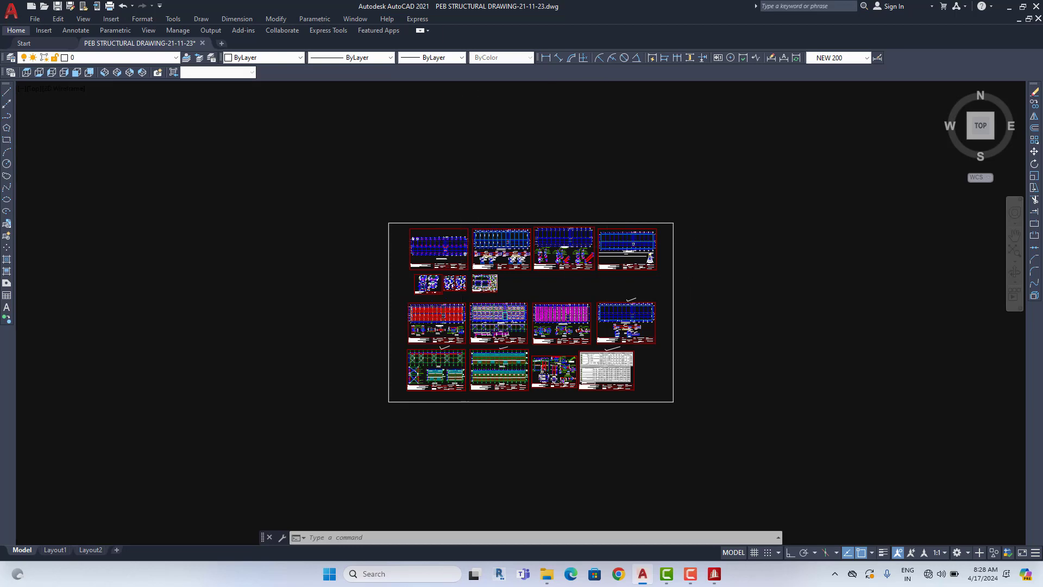
pyautogui.scroll(2, 507, 267)
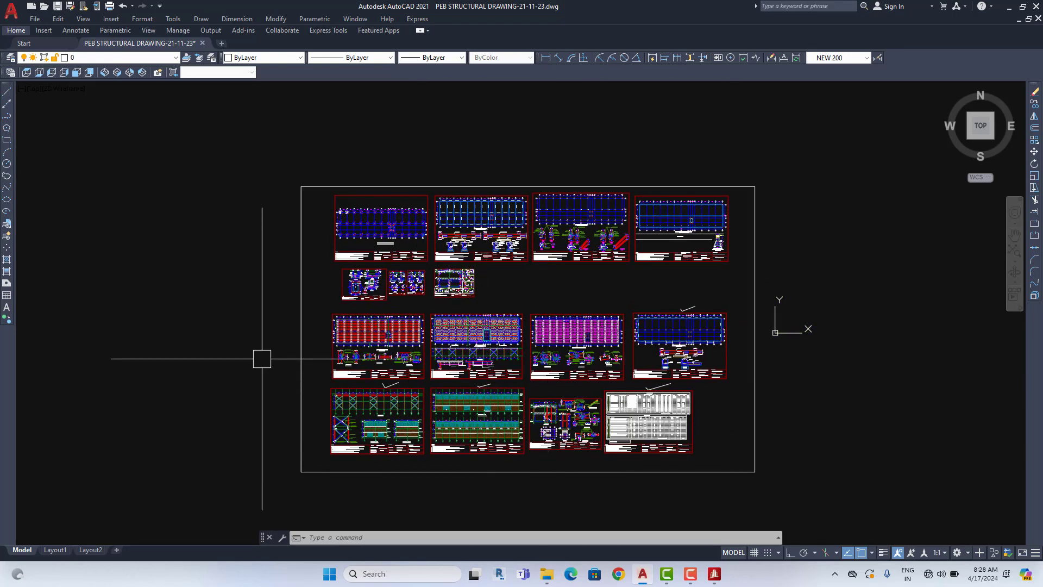
pyautogui.scroll(5, 366, 273)
pyautogui.scroll(4, 419, 234)
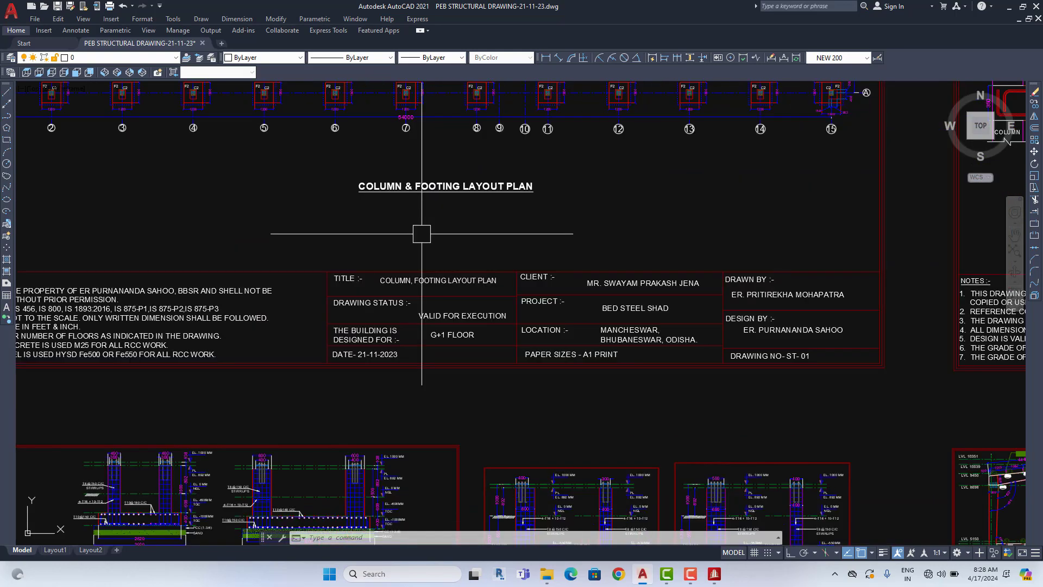
pyautogui.scroll(-6, 516, 206)
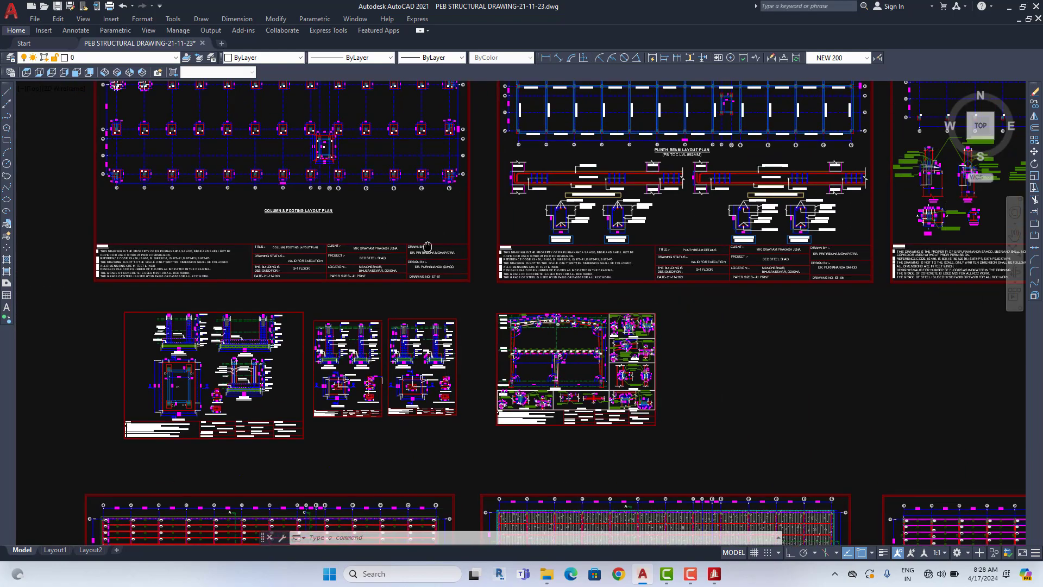
pyautogui.scroll(2, 689, 214)
pyautogui.scroll(3, 598, 169)
pyautogui.scroll(-1, 598, 169)
pyautogui.scroll(-3, 642, 228)
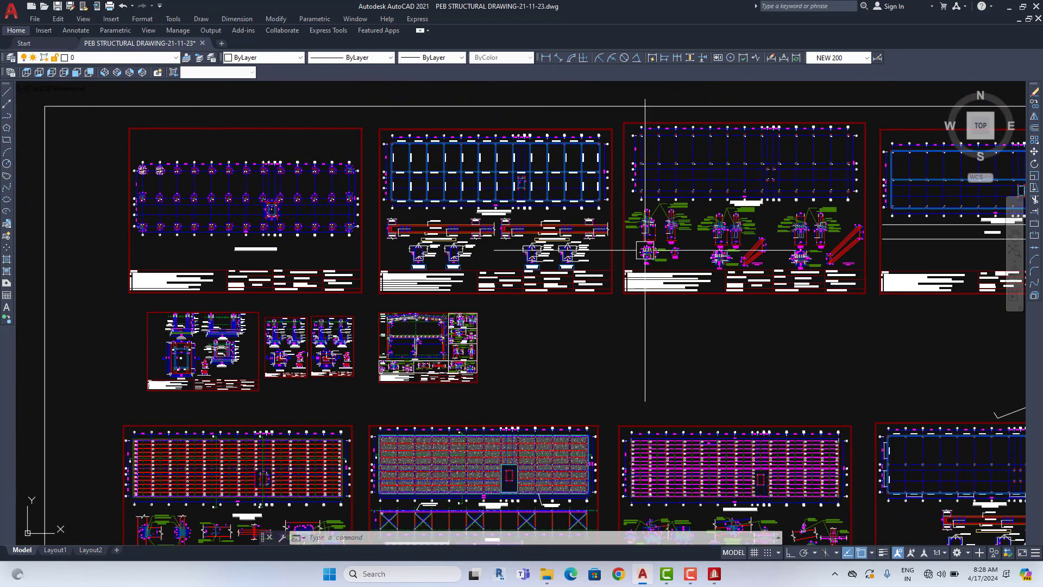
pyautogui.scroll(1, 559, 271)
pyautogui.scroll(4, 551, 312)
pyautogui.scroll(-4, 478, 347)
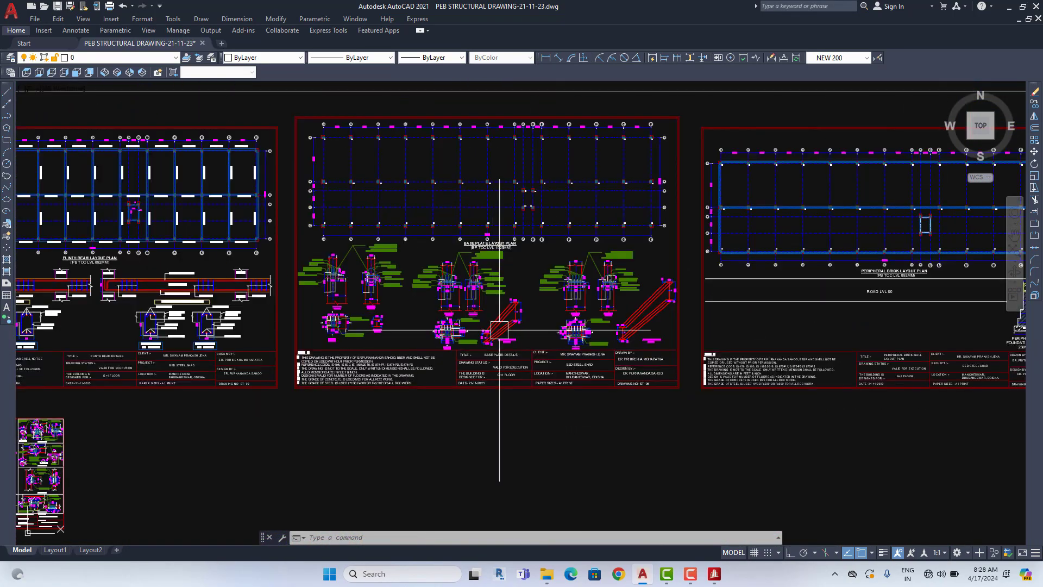
# Pan to the Peripheral Brick Layout sheet and zoom onto the footing details sheet.
pyautogui.moveTo(875, 315); pyautogui.dragTo(508, 321, button='middle')
pyautogui.scroll(4, 508, 304)
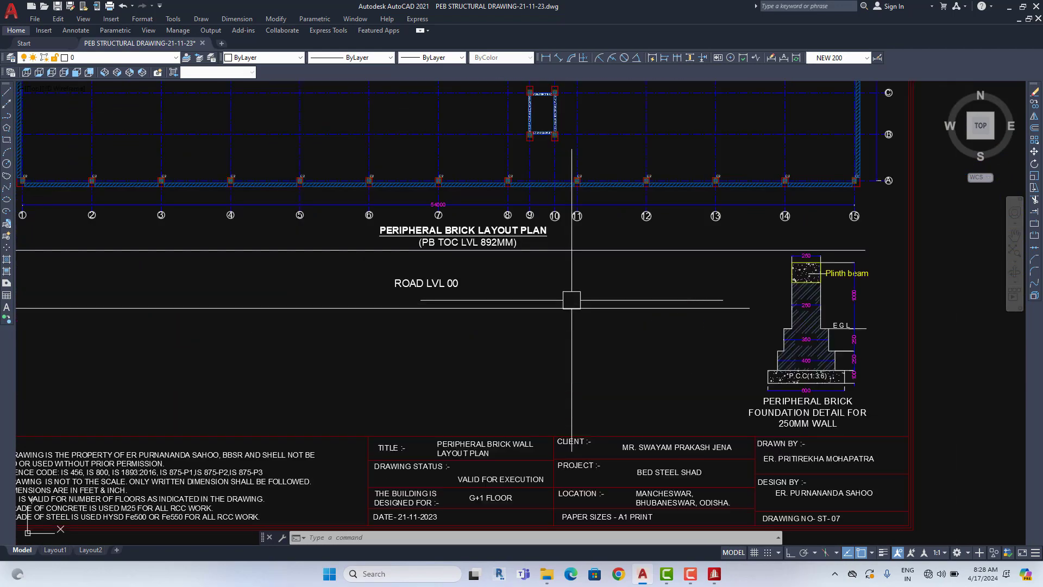
pyautogui.scroll(-3, 526, 290)
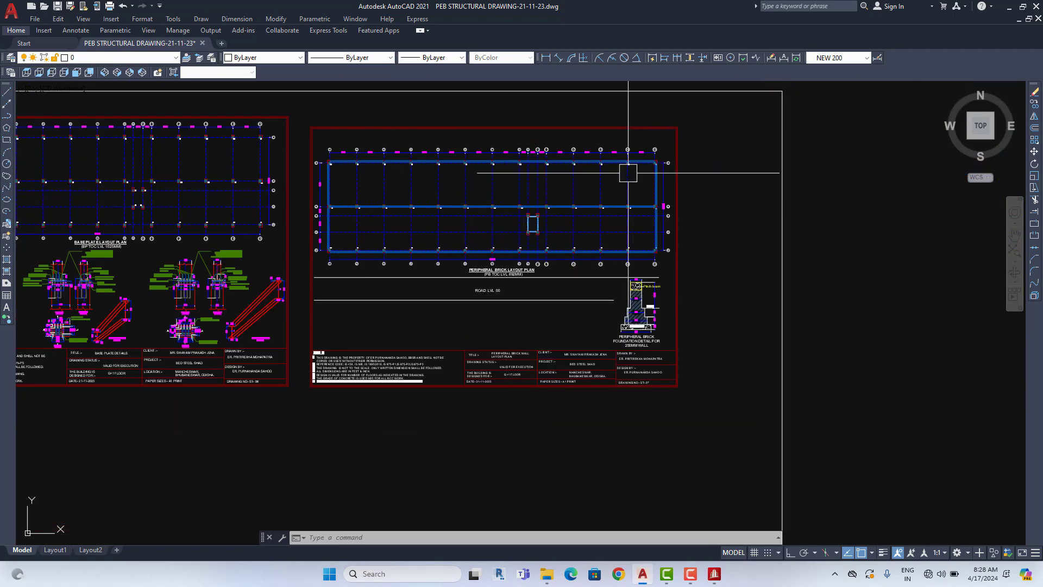
pyautogui.scroll(-3, 629, 170)
pyautogui.scroll(3, 298, 249)
# Centre and zoom on the F1 footing details sheet.
pyautogui.scroll(3, 308, 288)
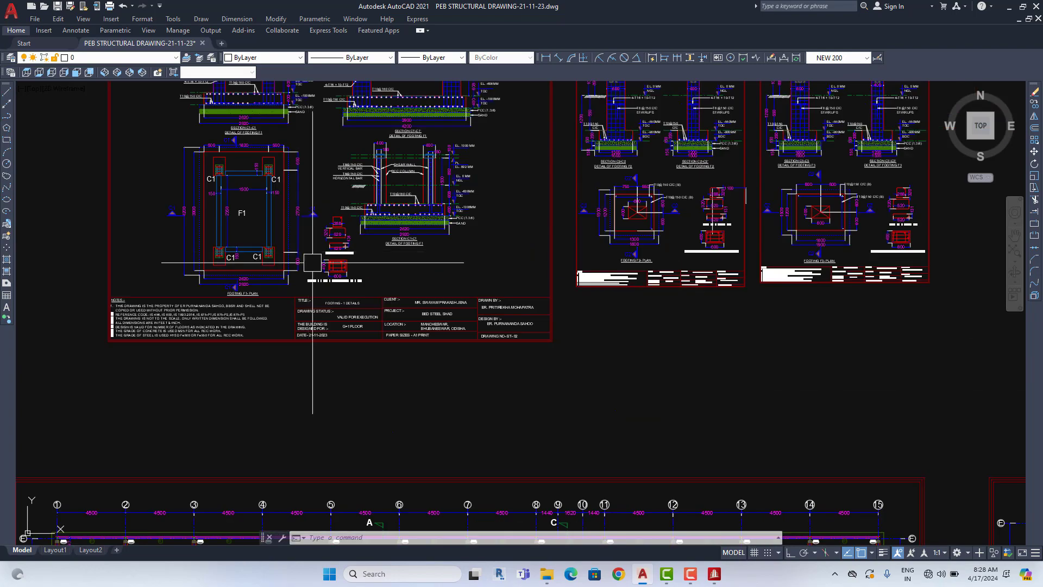
pyautogui.moveTo(304, 293)
pyautogui.mouseDown(button='middle')
pyautogui.moveTo(305, 249)
pyautogui.moveTo(309, 315)
pyautogui.mouseUp(button='middle')
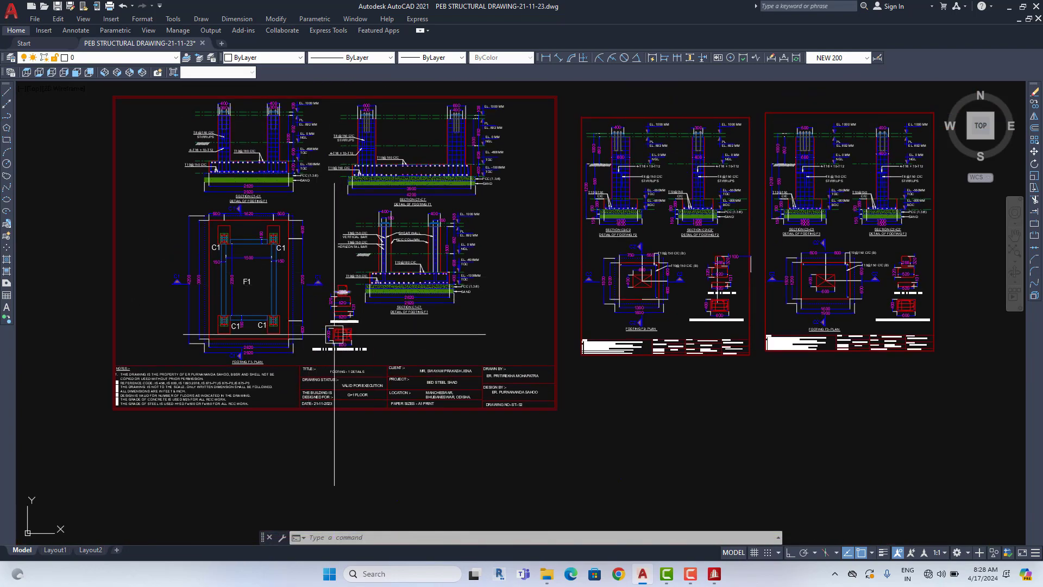
pyautogui.scroll(5, 334, 334)
pyautogui.scroll(-5, 341, 359)
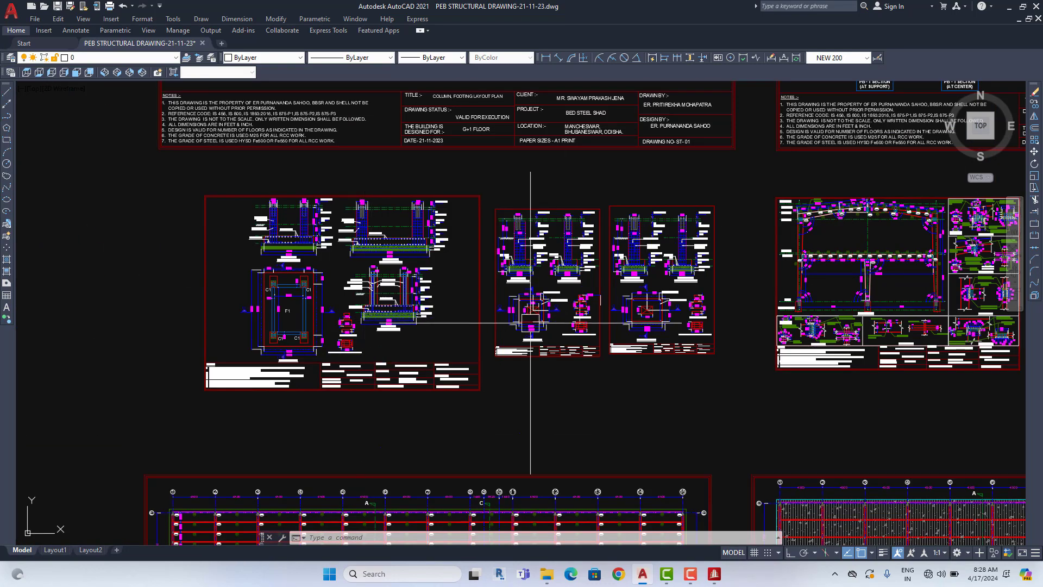
pyautogui.scroll(2, 530, 322)
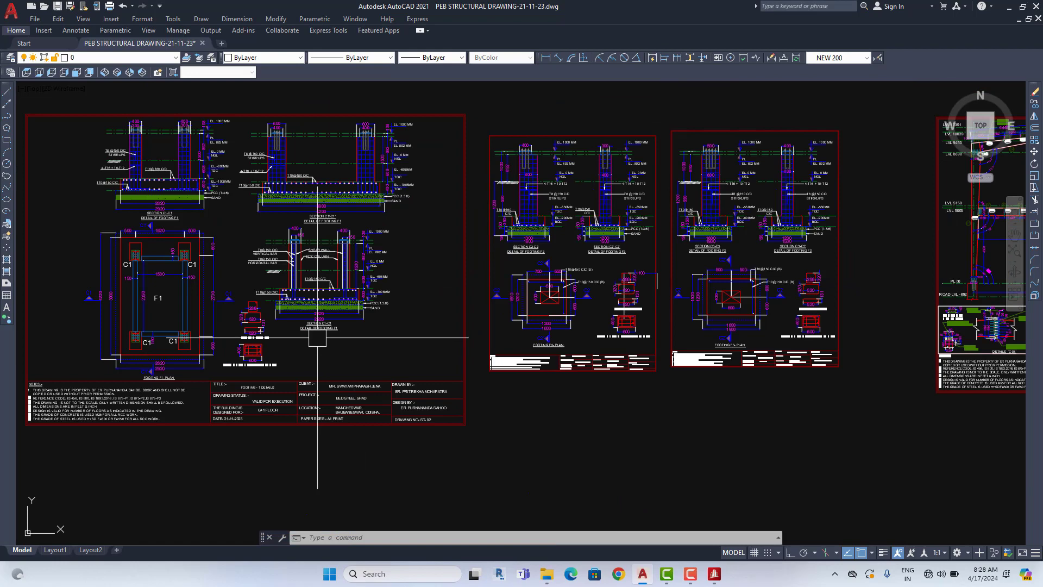
# Inspect the F2 and F3 footing detail sheets.
pyautogui.moveTo(297, 364); pyautogui.dragTo(42, 364, button='middle')
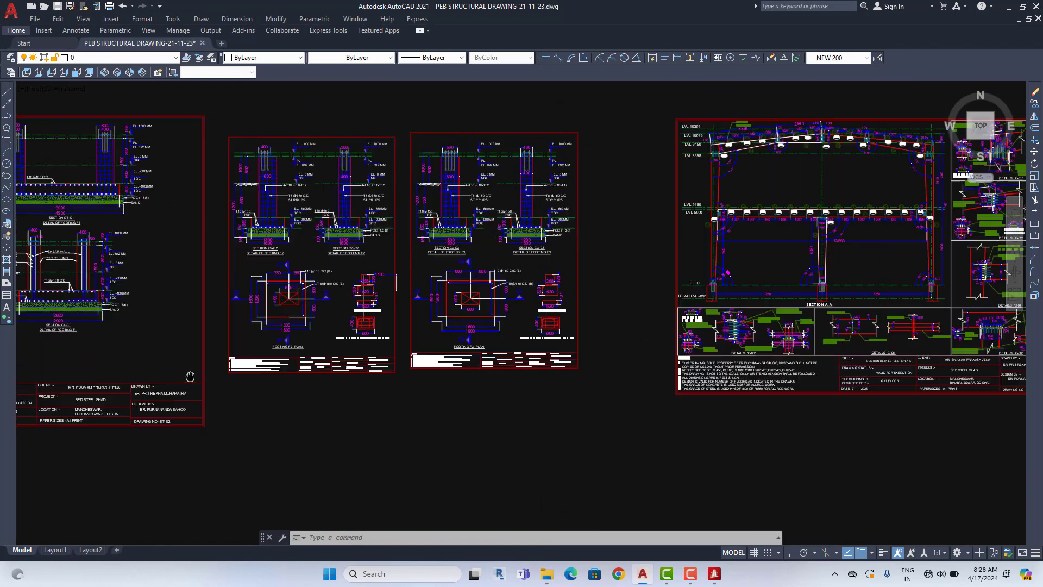
pyautogui.scroll(6, 315, 358)
pyautogui.scroll(-4, 473, 345)
pyautogui.scroll(2, 347, 325)
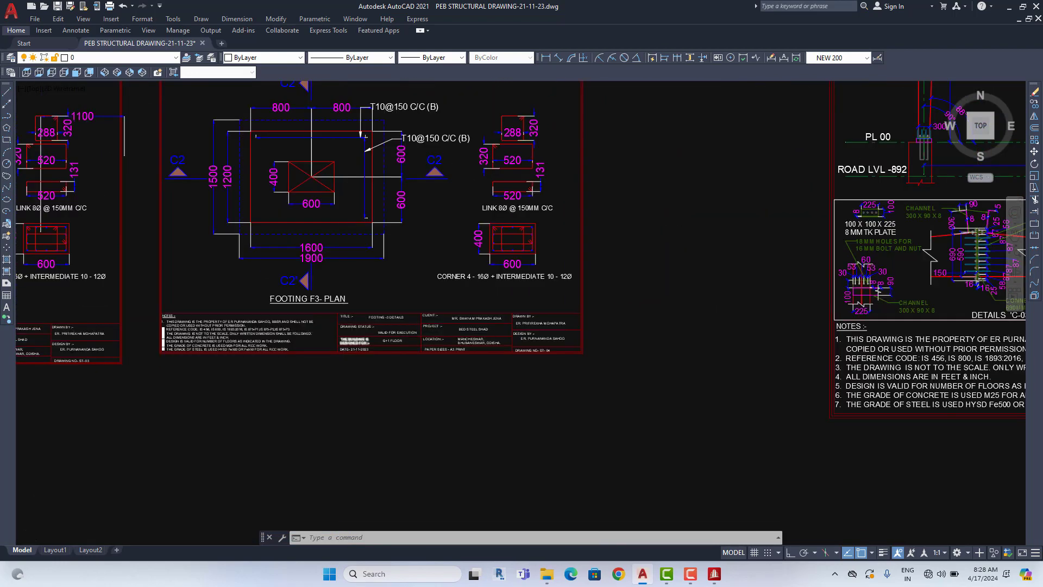
pyautogui.scroll(2, 343, 326)
pyautogui.scroll(-5, 328, 325)
pyautogui.moveTo(207, 320); pyautogui.dragTo(355, 311, button='middle')
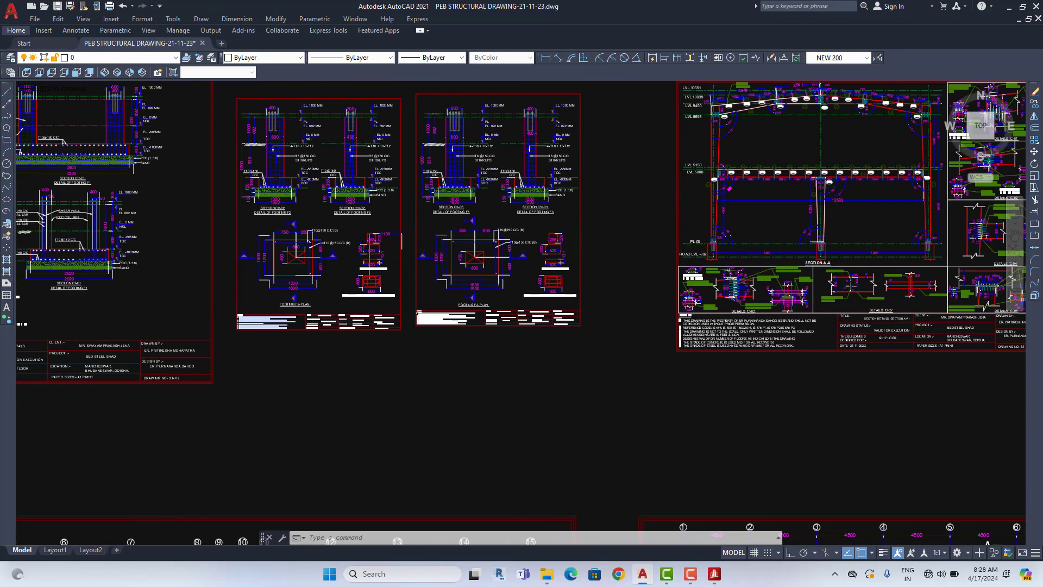
pyautogui.scroll(-3, 355, 311)
# Review the Section A-A connection details sheet (ST-08) with its title block.
pyautogui.moveTo(534, 300); pyautogui.dragTo(287, 326, button='middle')
pyautogui.scroll(2, 288, 326)
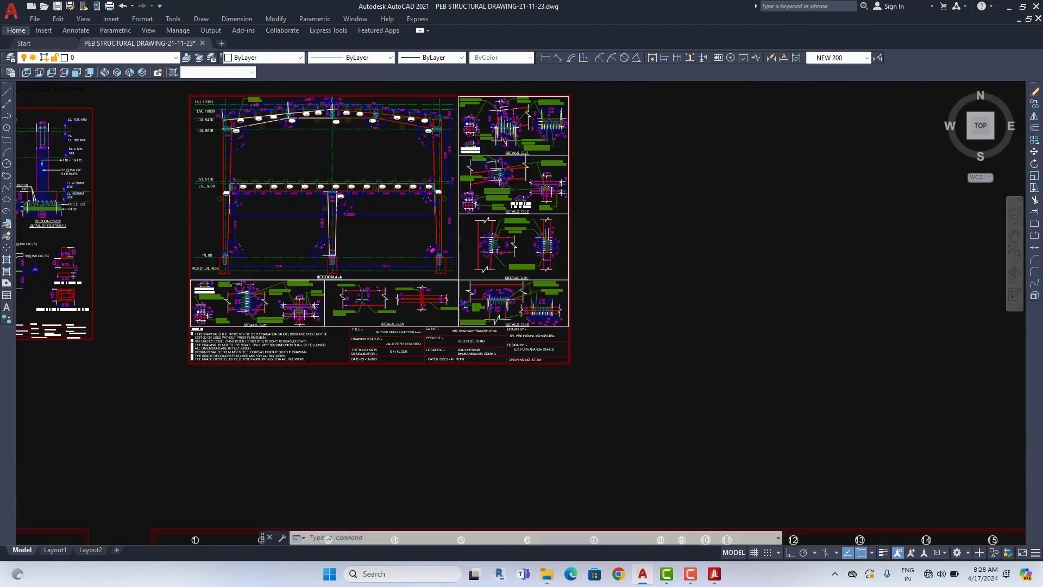
pyautogui.scroll(2, 283, 346)
pyautogui.scroll(4, 376, 349)
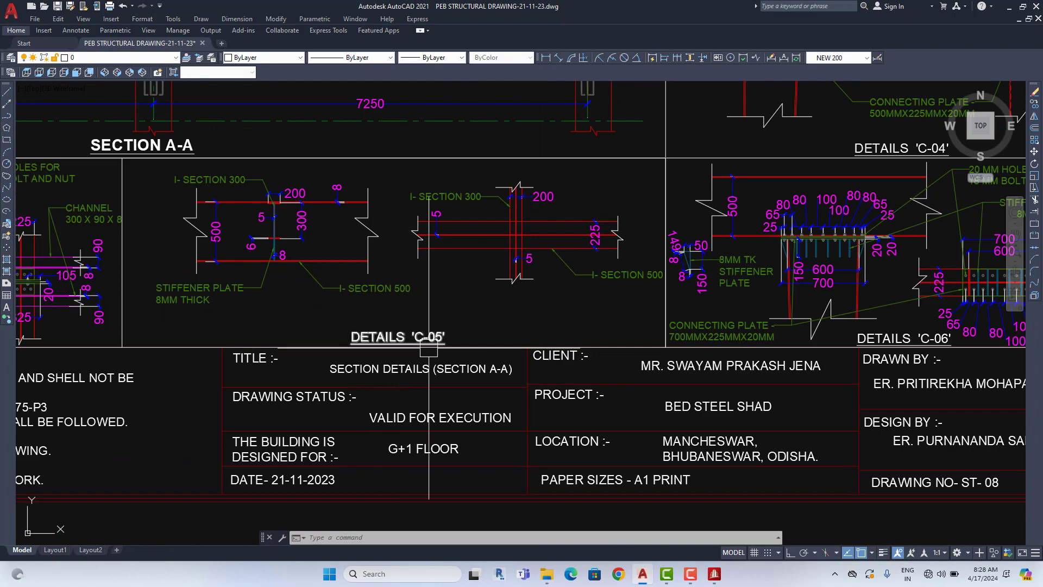
pyautogui.scroll(-2, 429, 350)
pyautogui.moveTo(243, 223); pyautogui.dragTo(288, 261, button='middle')
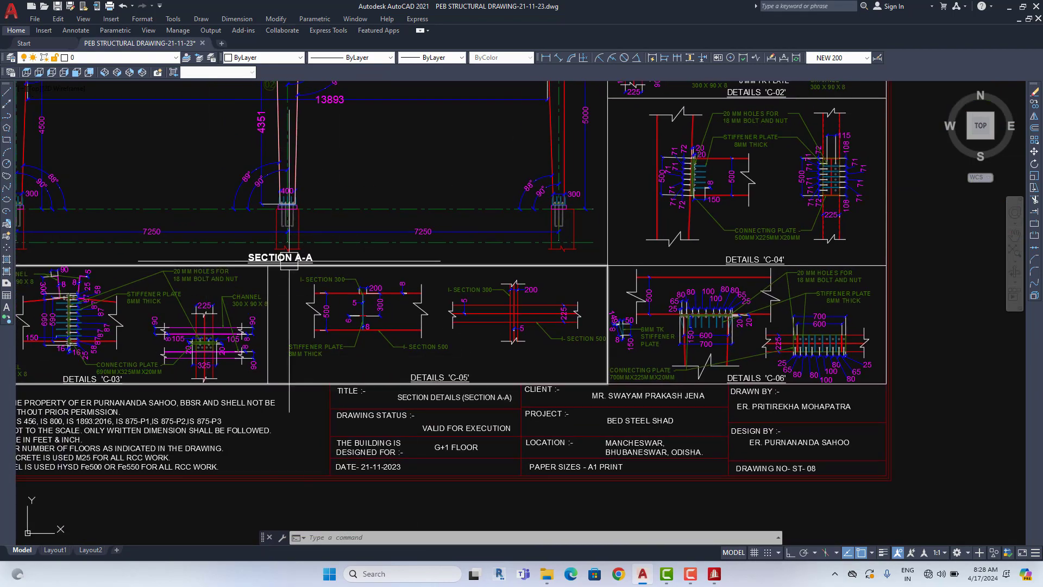
pyautogui.scroll(-4, 288, 261)
pyautogui.scroll(-2, 621, 353)
# Pan past the layout and plinth beam plans back to the full sheet set.
pyautogui.moveTo(419, 354); pyautogui.dragTo(316, 281, button='middle')
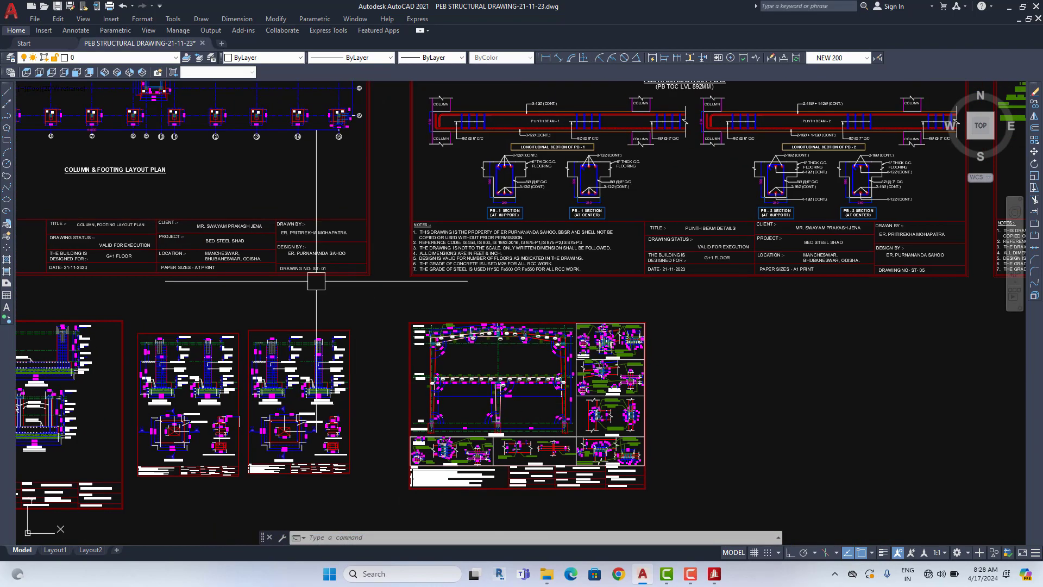
pyautogui.scroll(2, 316, 281)
pyautogui.scroll(2, 316, 281)
pyautogui.moveTo(814, 380)
pyautogui.mouseDown(button='middle')
pyautogui.moveTo(478, 343)
pyautogui.moveTo(54, 325)
pyautogui.mouseUp(button='middle')
pyautogui.scroll(-1, 478, 343)
pyautogui.moveTo(815, 298); pyautogui.dragTo(244, 272, button='middle')
# Check the Column & Footing Layout Plan and the sheets below it, then recentre on all sheets.
pyautogui.scroll(-6, 732, 270)
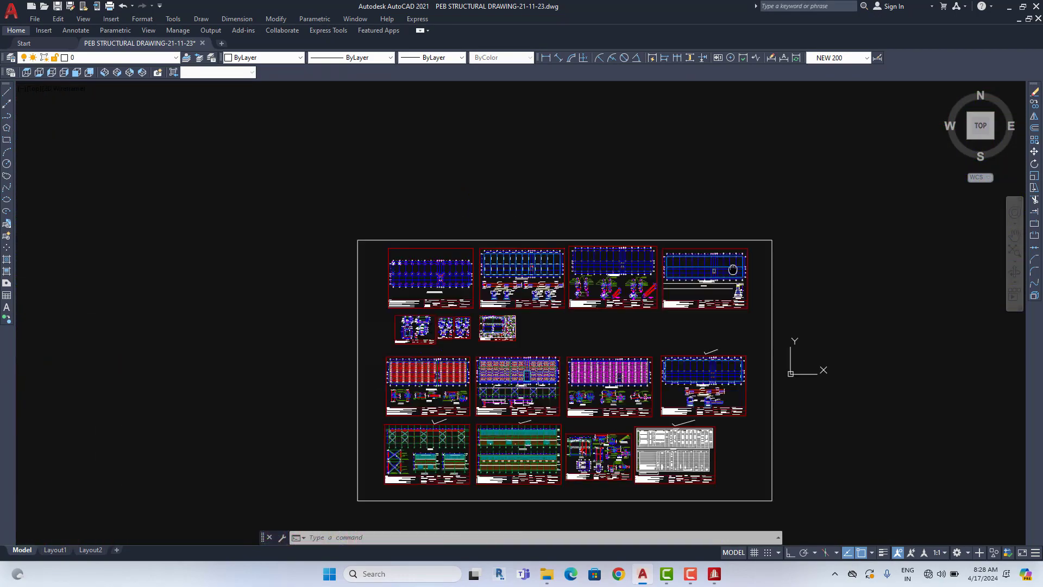
pyautogui.scroll(3, 558, 284)
pyautogui.scroll(2, 598, 238)
pyautogui.moveTo(623, 204); pyautogui.dragTo(574, 261, button='middle')
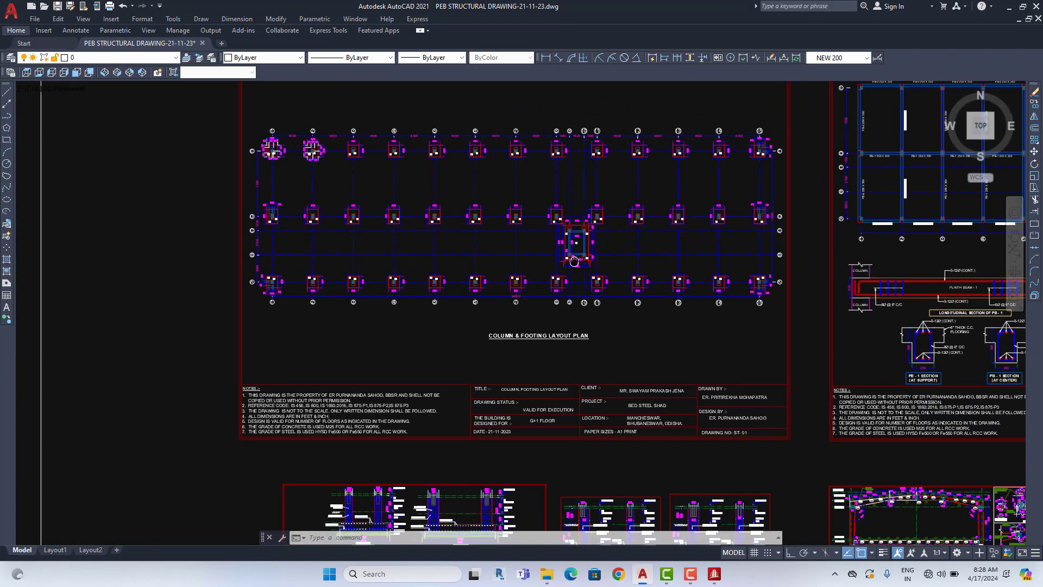
pyautogui.scroll(-2, 483, 264)
pyautogui.moveTo(618, 400); pyautogui.dragTo(563, 276, button='middle')
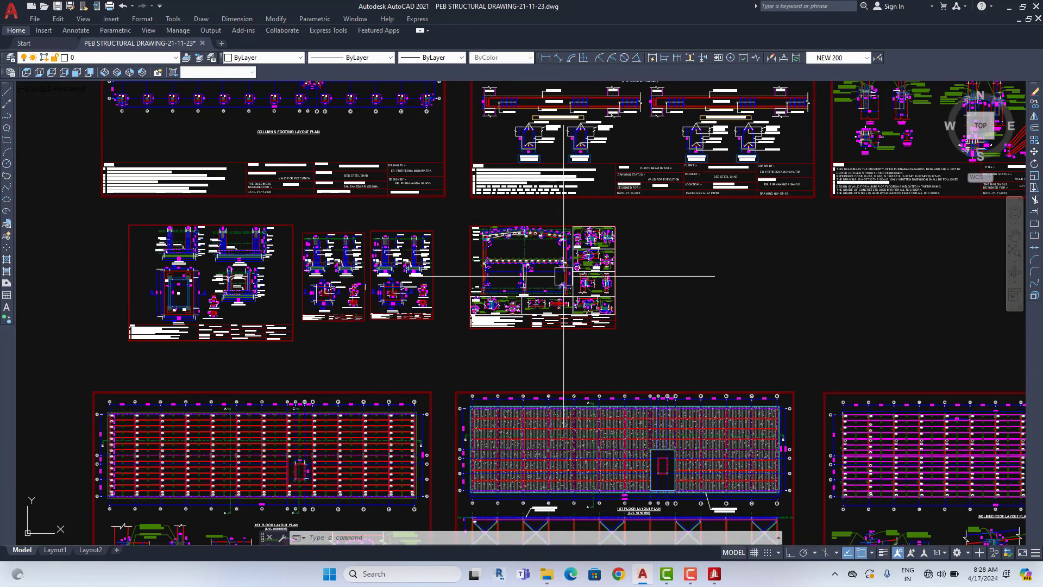
pyautogui.scroll(2, 372, 186)
pyautogui.scroll(2, 336, 282)
pyautogui.scroll(1, 302, 358)
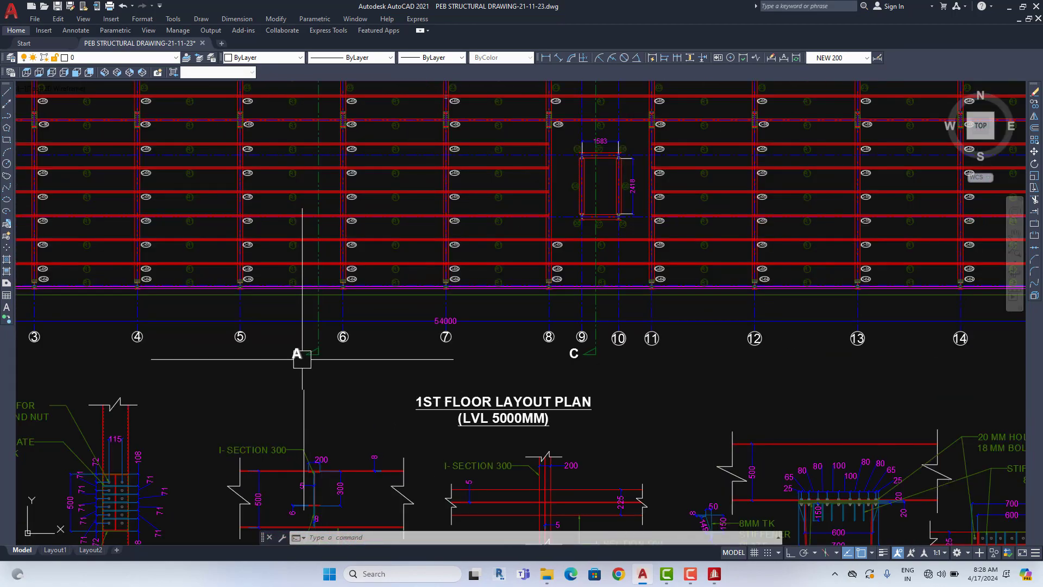
pyautogui.scroll(-1, 302, 358)
pyautogui.scroll(-3, 279, 233)
pyautogui.scroll(-2, 279, 233)
pyautogui.moveTo(280, 233); pyautogui.dragTo(461, 304, button='middle')
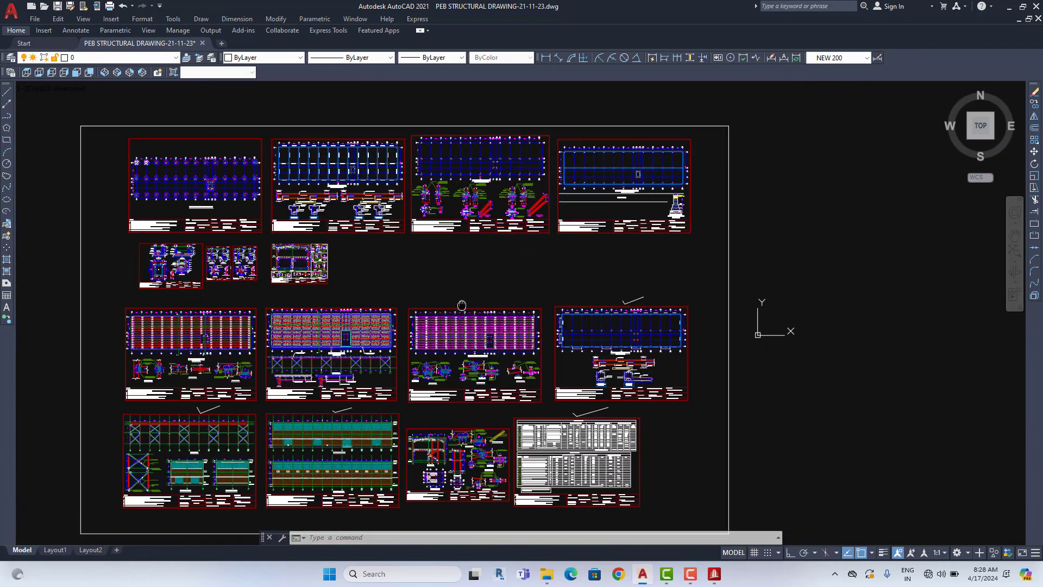
# Zoom onto the 1st Floor Layout Plan (ST-09) connection details C-04, C-05 and C-06.
pyautogui.scroll(4, 313, 272)
pyautogui.scroll(4, 284, 248)
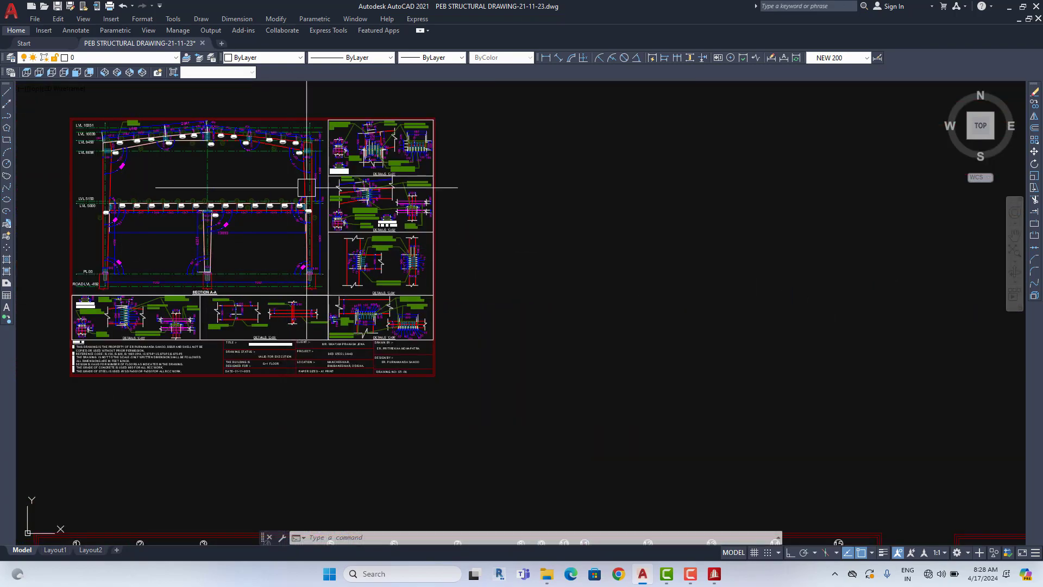
pyautogui.moveTo(304, 186); pyautogui.dragTo(420, 161, button='middle')
pyautogui.scroll(-5, 361, 239)
pyautogui.scroll(4, 141, 380)
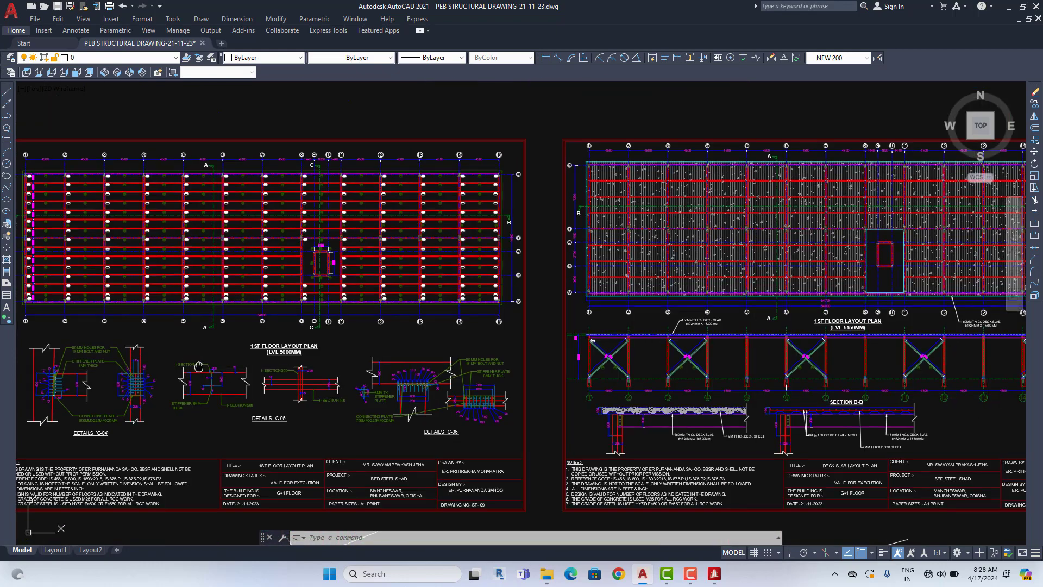
pyautogui.scroll(2, 380, 359)
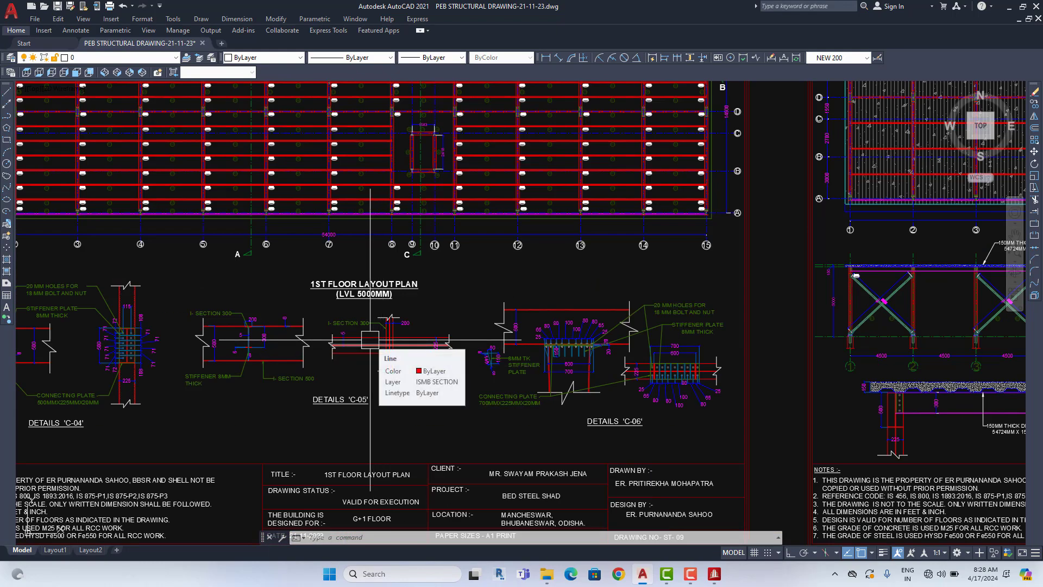
pyautogui.scroll(-5, 370, 340)
pyautogui.scroll(2, 370, 337)
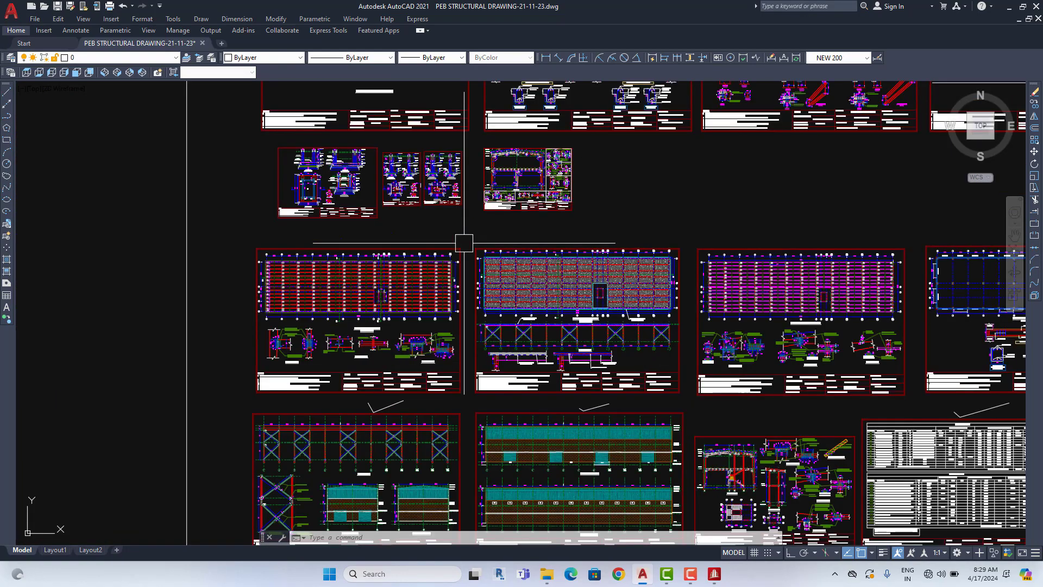
pyautogui.scroll(4, 351, 339)
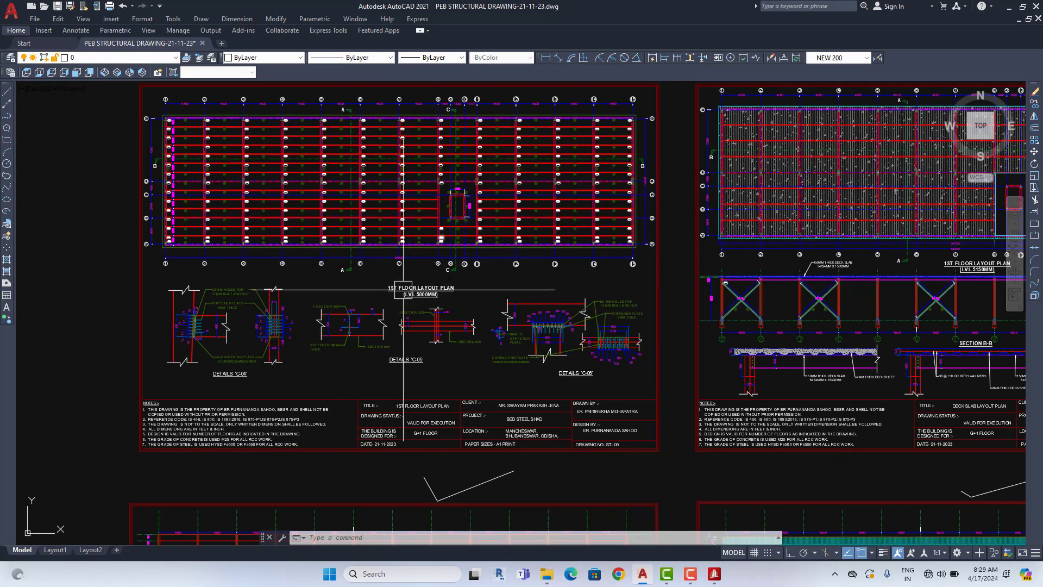
pyautogui.scroll(2, 406, 293)
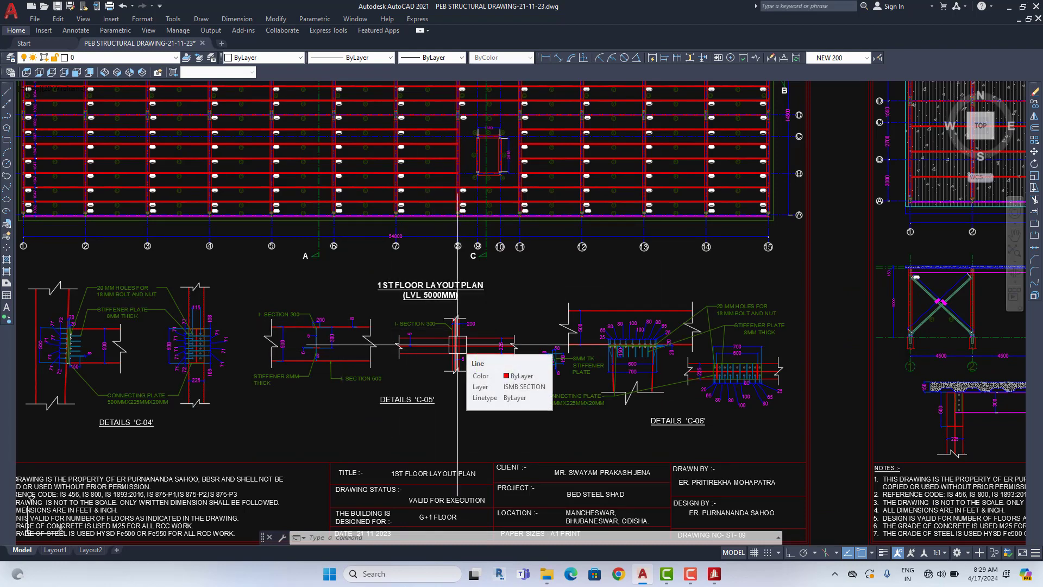
pyautogui.moveTo(461, 306); pyautogui.dragTo(461, 315, button='middle')
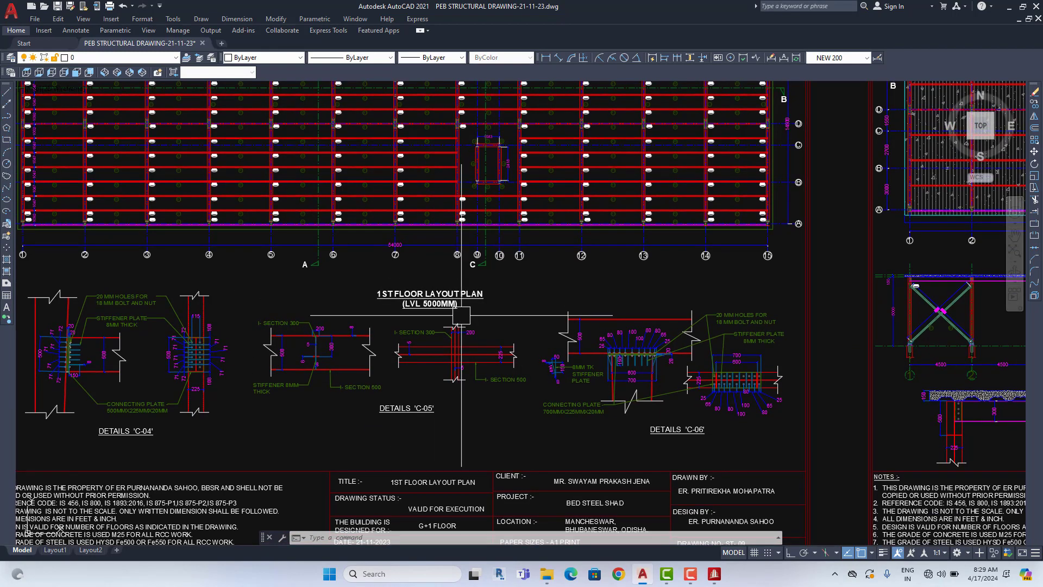
# Move across to the deck slab layout sheet and zoom in to inspect it.
pyautogui.scroll(-2, 461, 315)
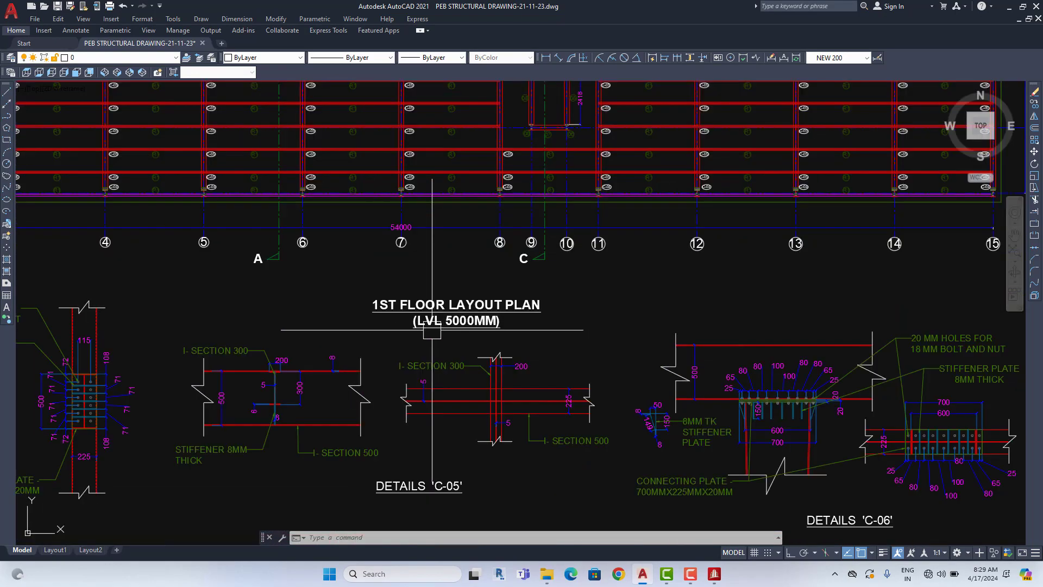
pyautogui.scroll(4, 439, 331)
pyautogui.scroll(-4, 439, 334)
pyautogui.moveTo(815, 304); pyautogui.dragTo(418, 305, button='middle')
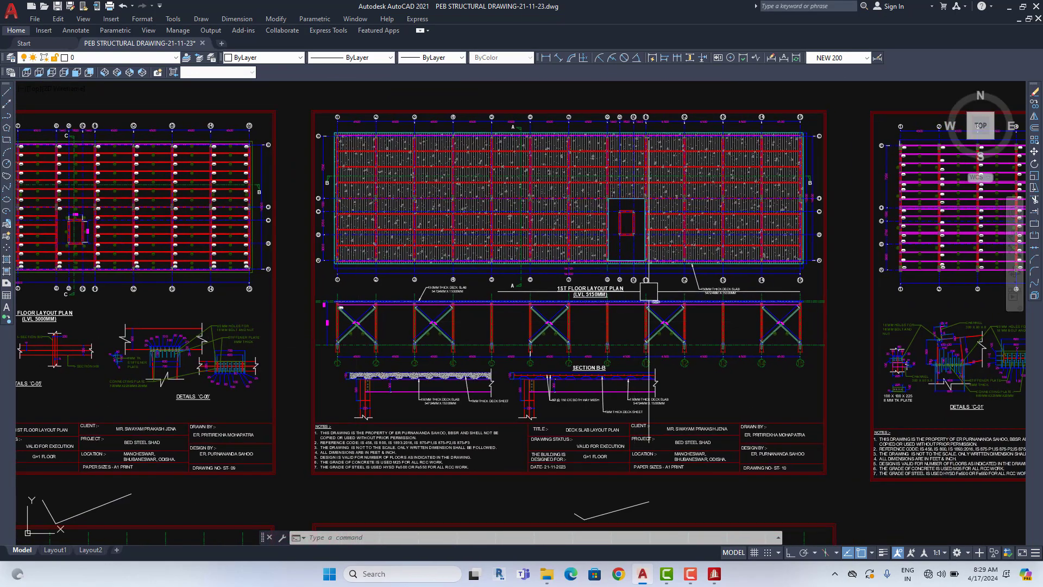
pyautogui.scroll(2, 617, 295)
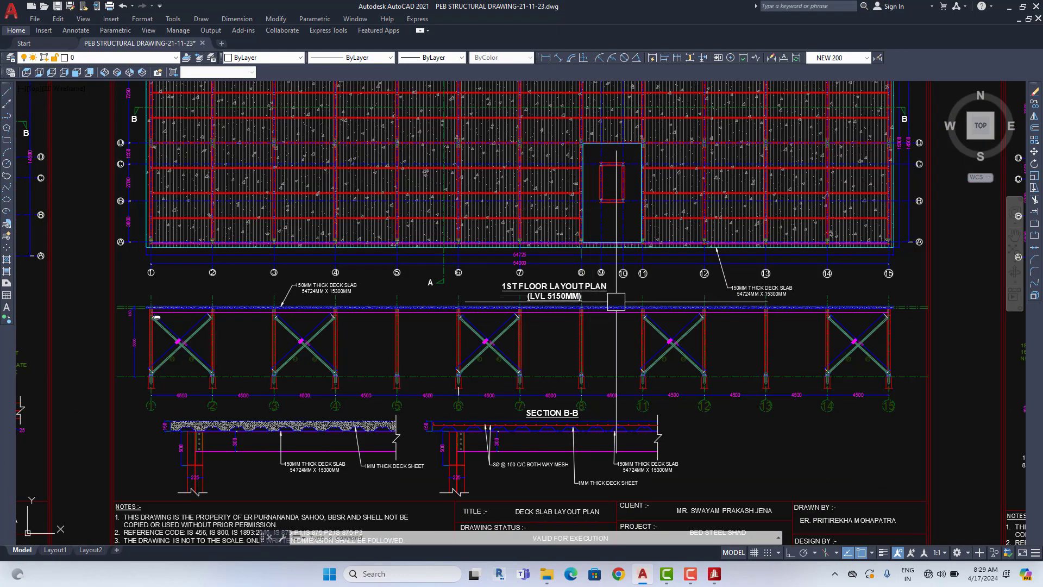
pyautogui.scroll(-4, 578, 317)
pyautogui.scroll(2, 423, 309)
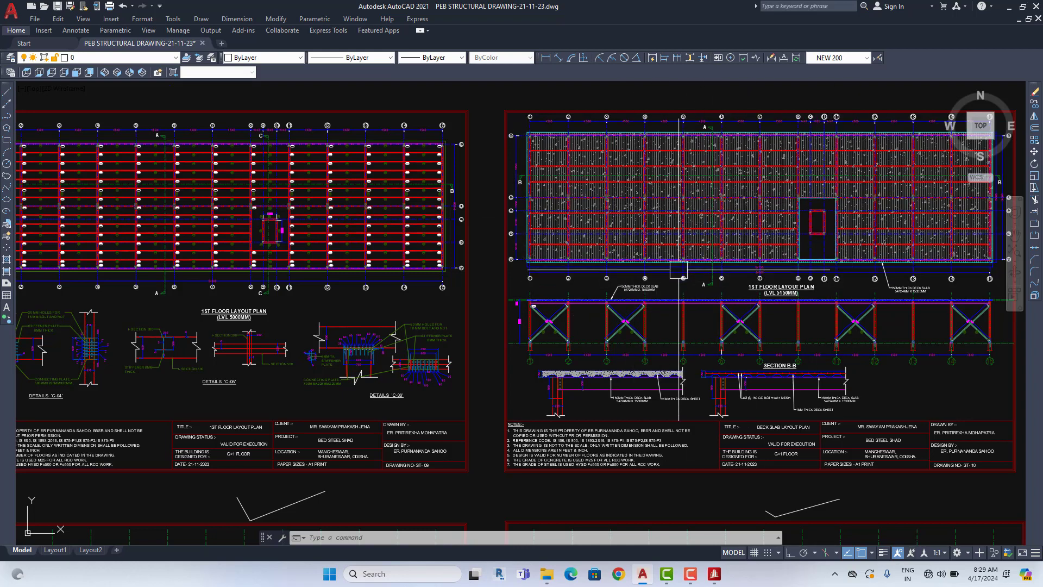
pyautogui.scroll(4, 801, 299)
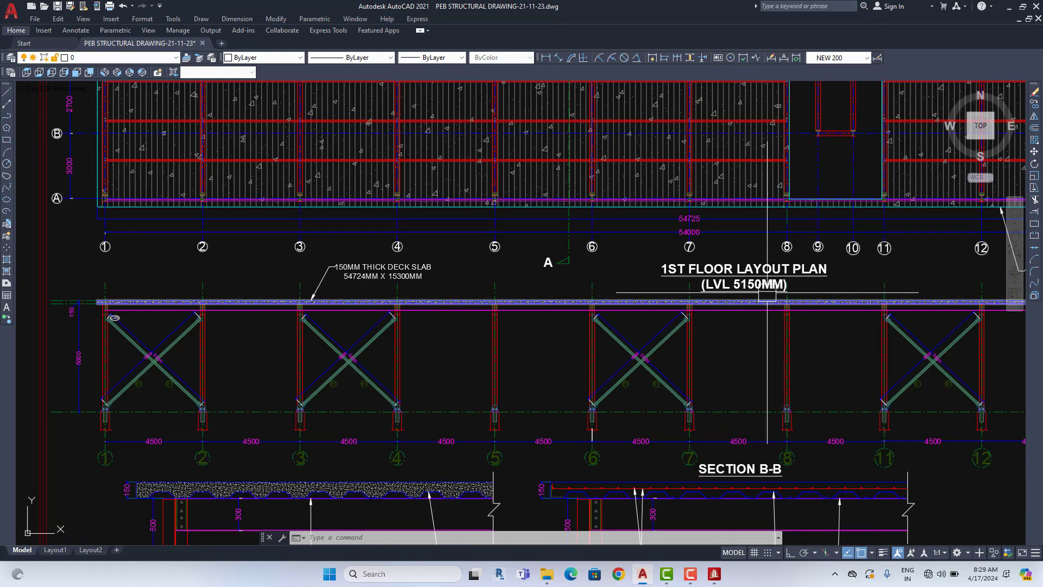
pyautogui.scroll(-4, 766, 296)
pyautogui.scroll(4, 179, 315)
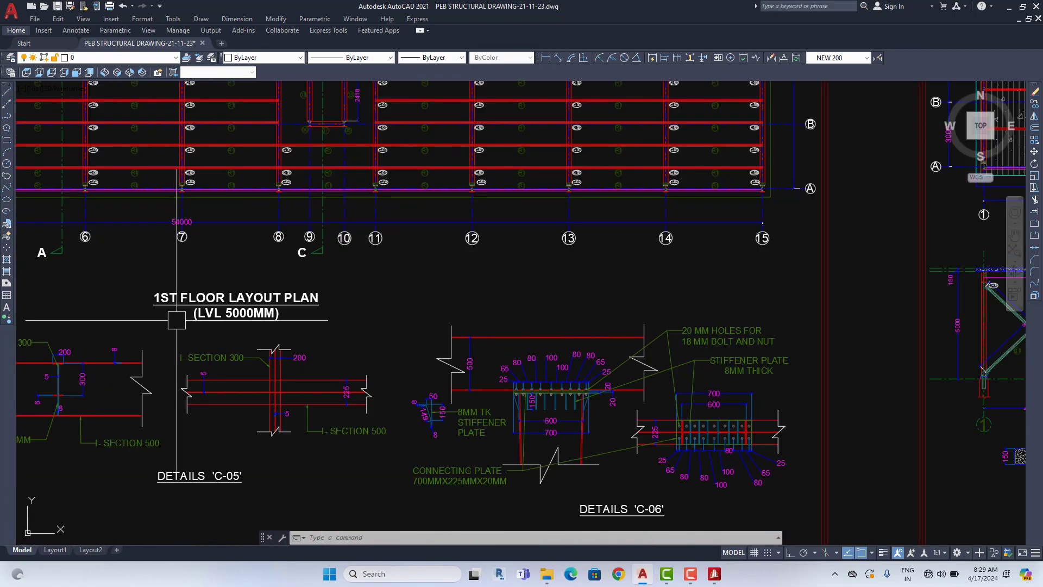
pyautogui.scroll(-4, 177, 319)
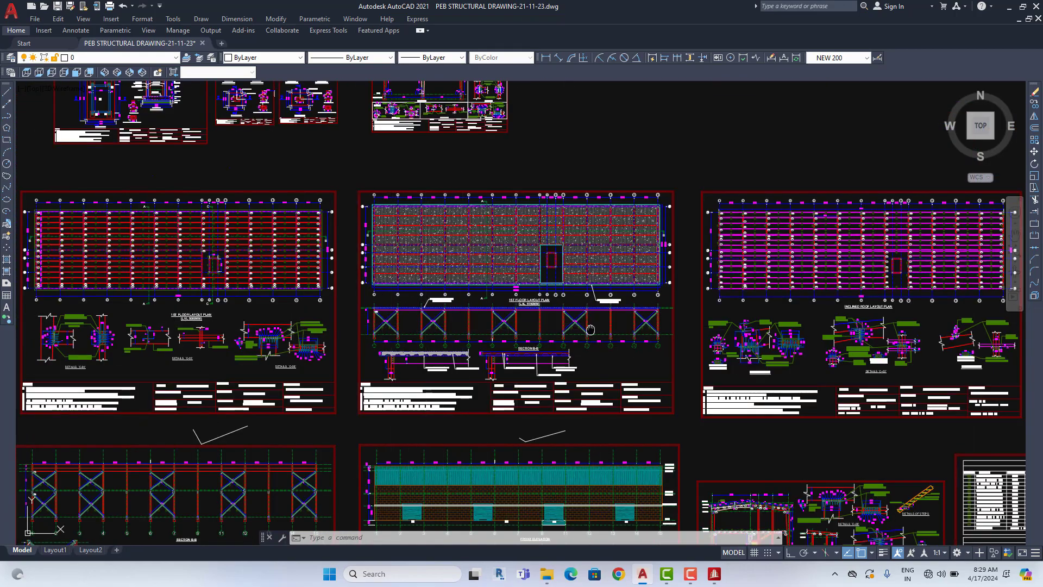
# Zoom in and out over the inclined roof and portal frame elevation sheets.
pyautogui.scroll(-3, 396, 320)
pyautogui.scroll(3, 588, 320)
pyautogui.scroll(2, 453, 305)
pyautogui.scroll(1, 453, 305)
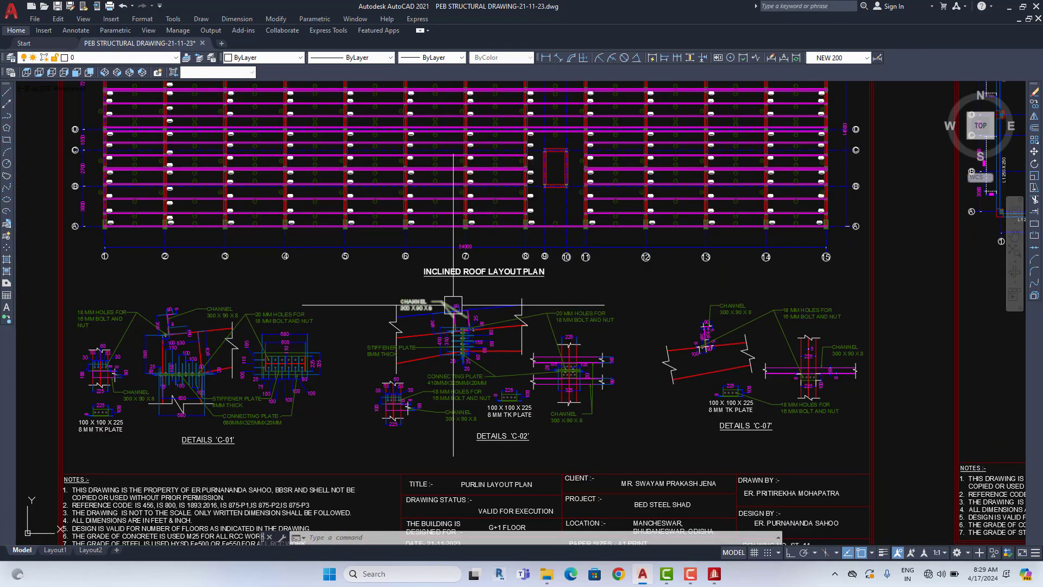
pyautogui.scroll(-1, 453, 306)
pyautogui.scroll(-3, 454, 305)
pyautogui.scroll(1, 395, 303)
pyautogui.scroll(3, 197, 201)
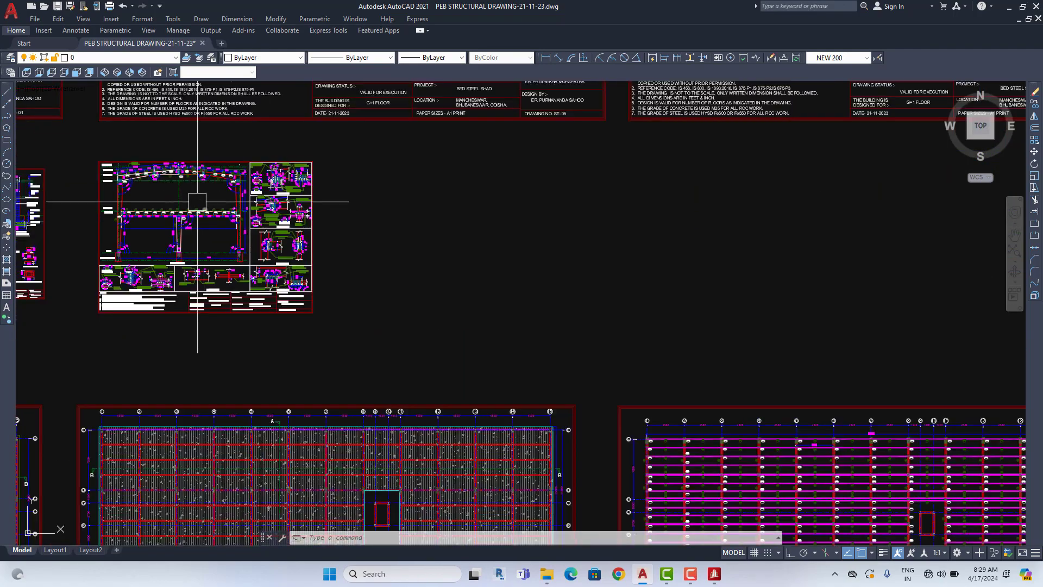
pyautogui.scroll(4, 147, 177)
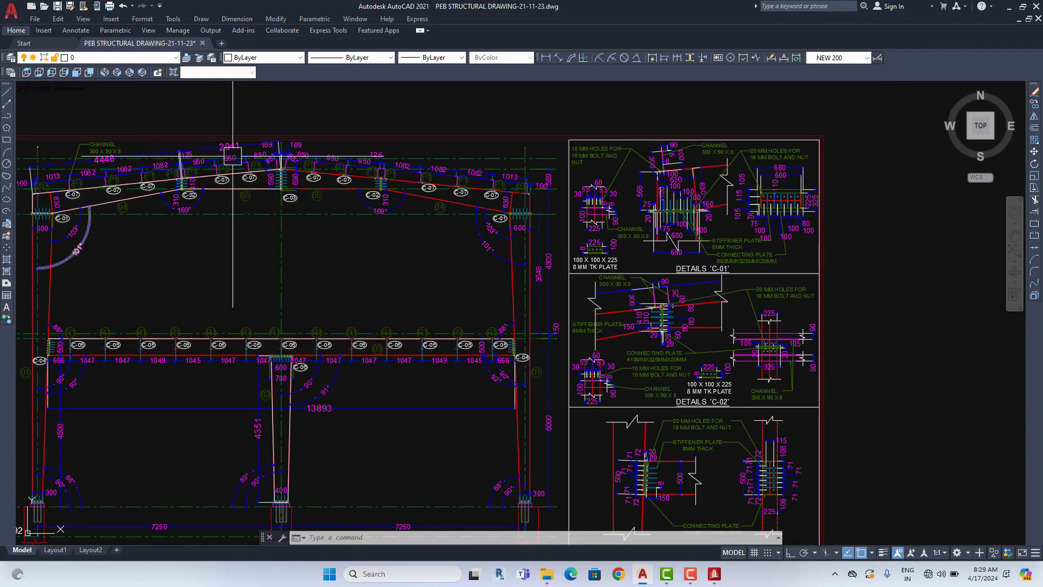
pyautogui.scroll(-4, 535, 354)
pyautogui.scroll(3, 605, 353)
# Centre the inclined roof plan, then frame the Lintel Beam Layout Plan (LVL 2743MM).
pyautogui.moveTo(605, 354); pyautogui.dragTo(464, 204, button='middle')
pyautogui.scroll(-1, 730, 268)
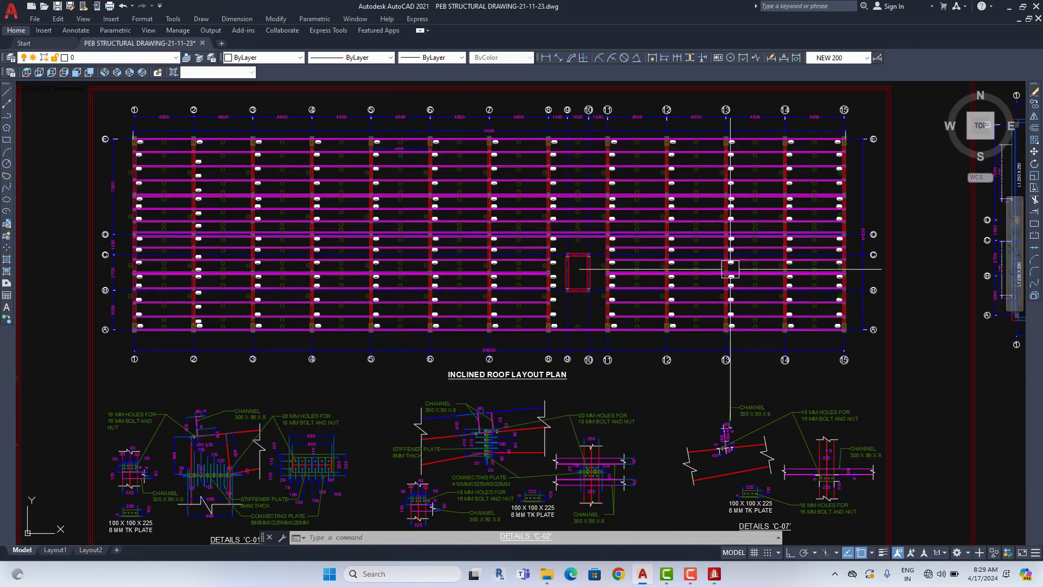
pyautogui.scroll(-3, 729, 268)
pyautogui.scroll(4, 501, 346)
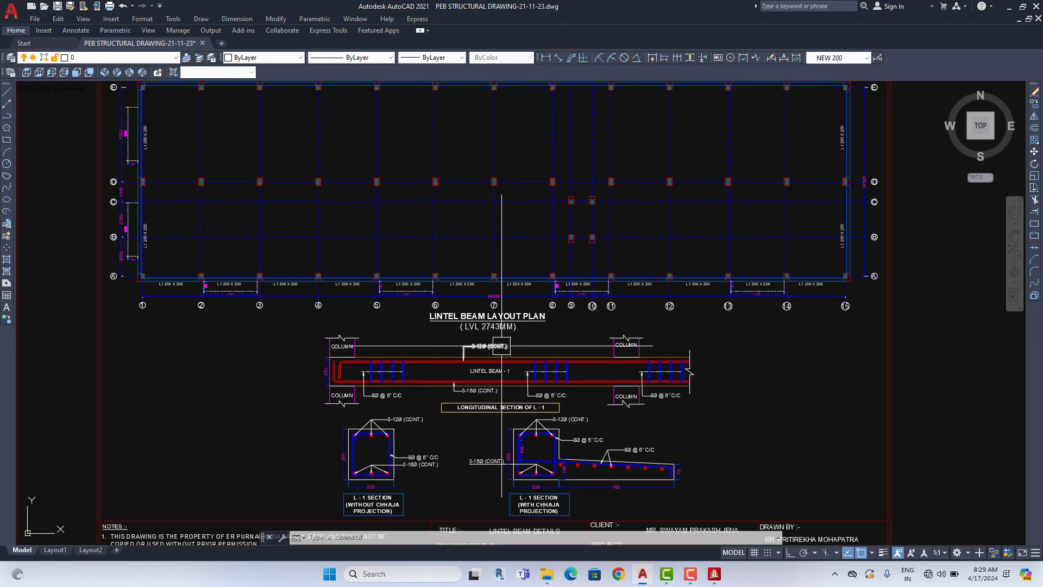
pyautogui.moveTo(501, 345)
pyautogui.mouseDown(button='middle')
pyautogui.moveTo(491, 335)
pyautogui.moveTo(490, 362)
pyautogui.mouseUp(button='middle')
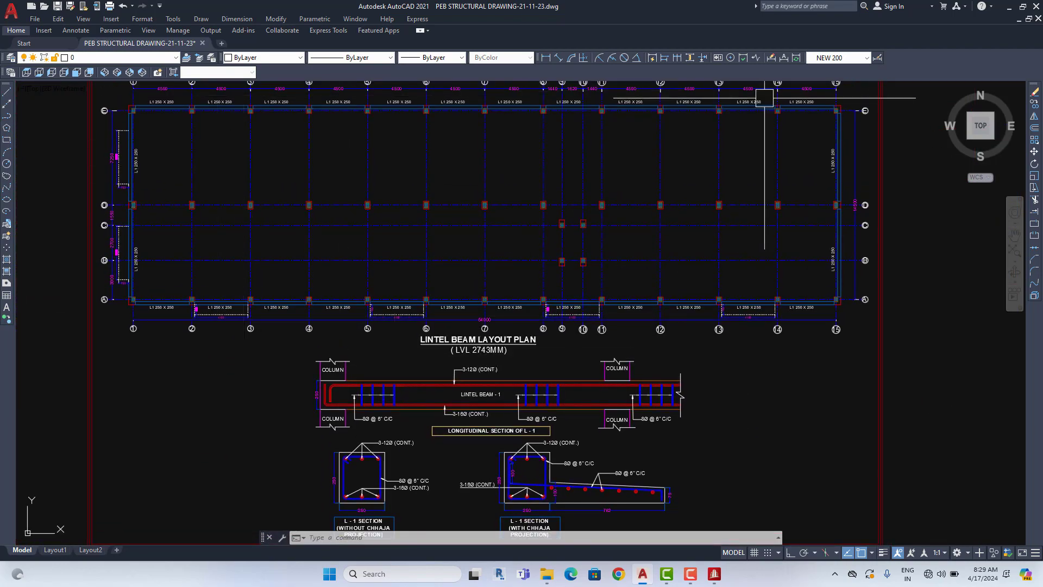
# Inspect the Section B-B bracing sheet and the left and right elevations.
pyautogui.scroll(-4, 698, 344)
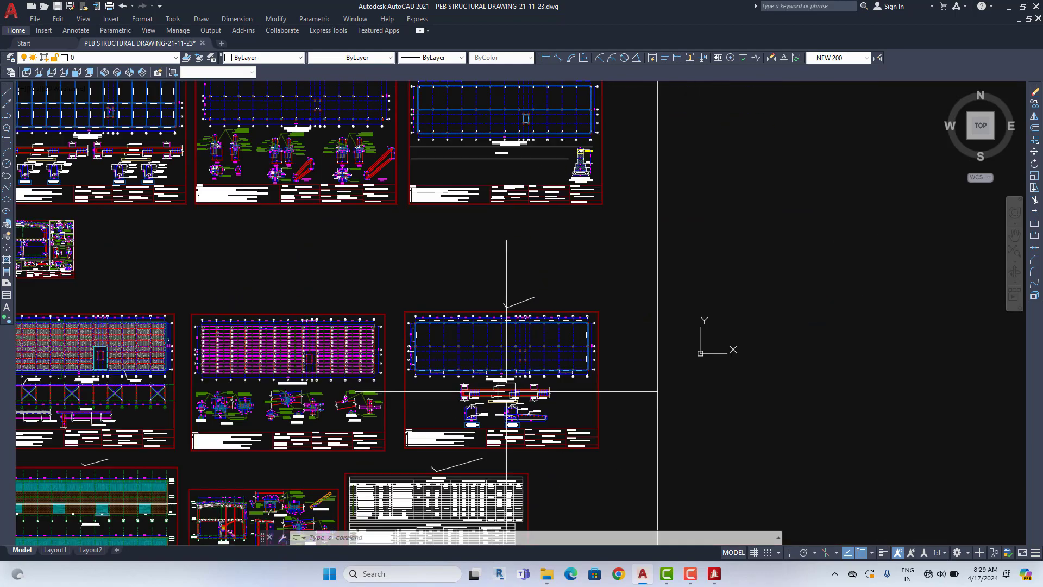
pyautogui.scroll(-1, 624, 349)
pyautogui.scroll(1, 265, 340)
pyautogui.scroll(5, 264, 340)
pyautogui.moveTo(310, 368); pyautogui.dragTo(318, 346, button='middle')
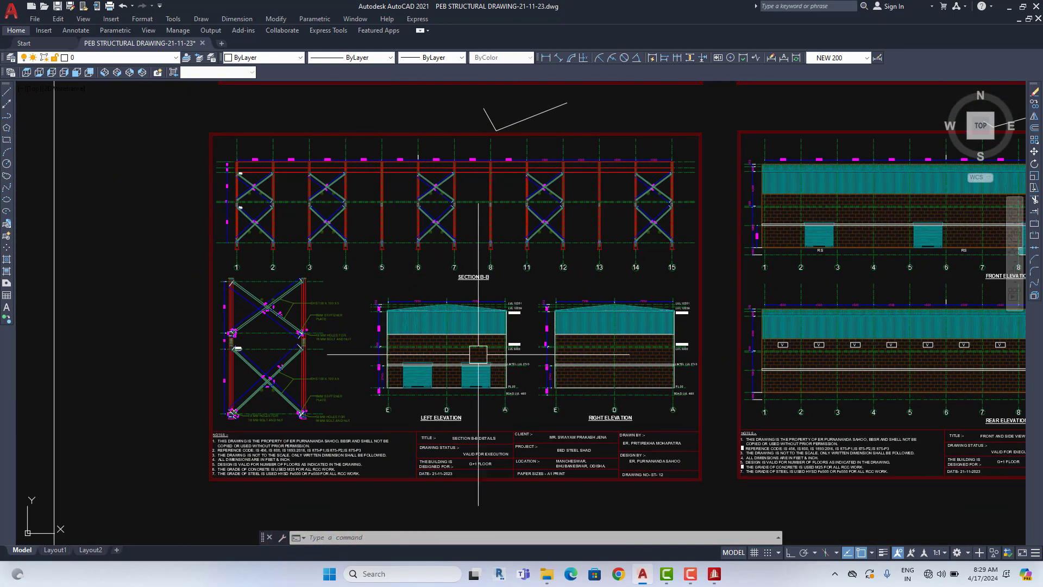
pyautogui.scroll(2, 437, 418)
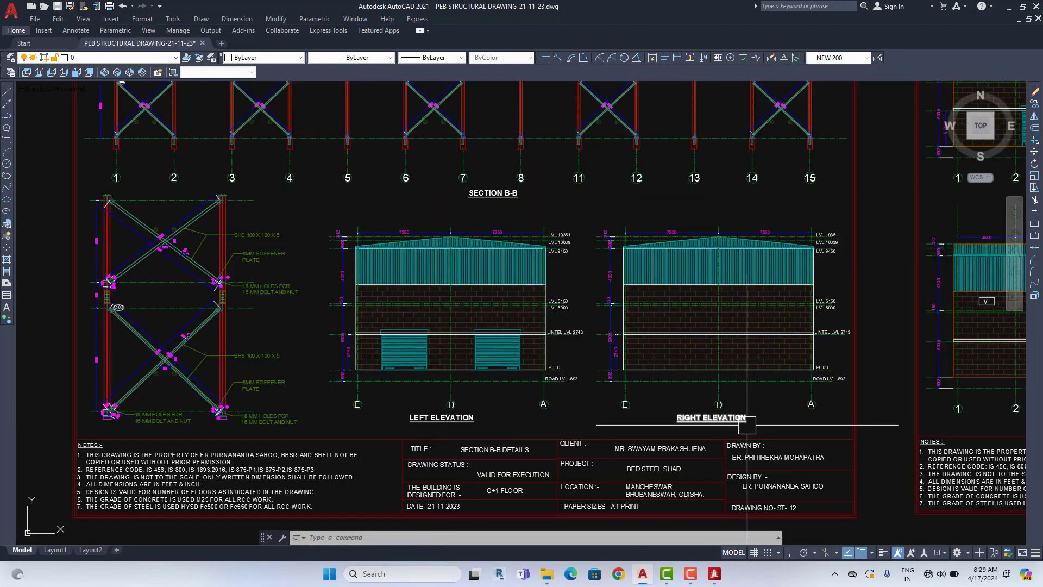
pyautogui.moveTo(475, 185); pyautogui.dragTo(476, 208, button='middle')
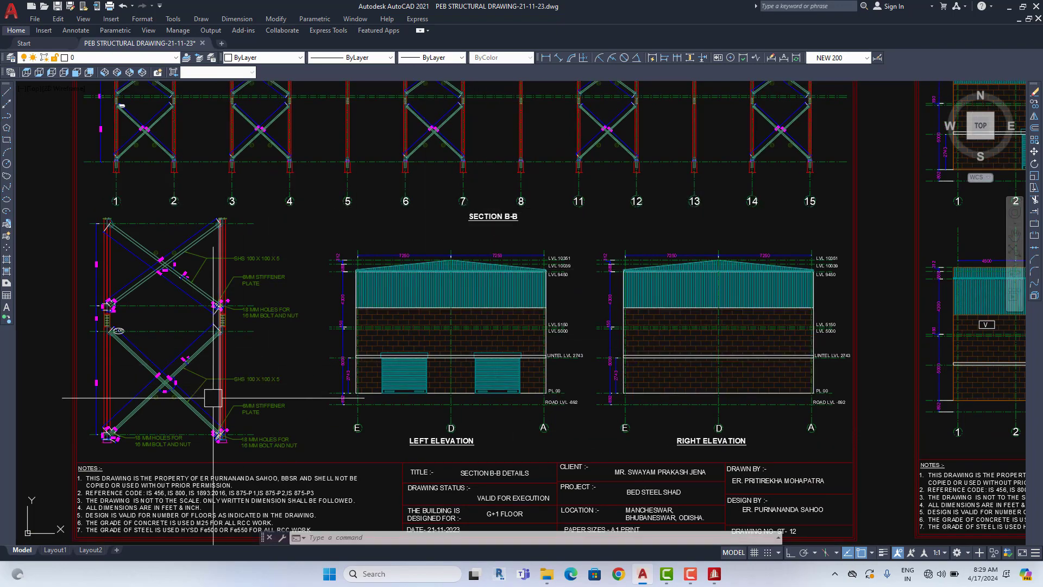
pyautogui.scroll(-2, 450, 157)
# Move to the Front and Side View sheet (ST-13) and review the front and rear elevations.
pyautogui.moveTo(842, 195); pyautogui.dragTo(327, 189, button='middle')
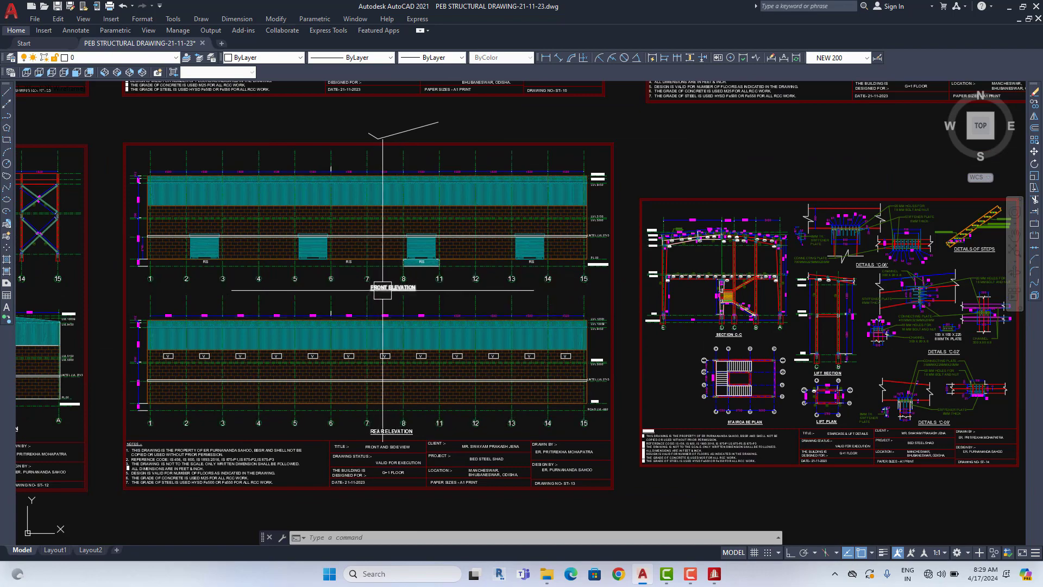
pyautogui.scroll(2, 387, 426)
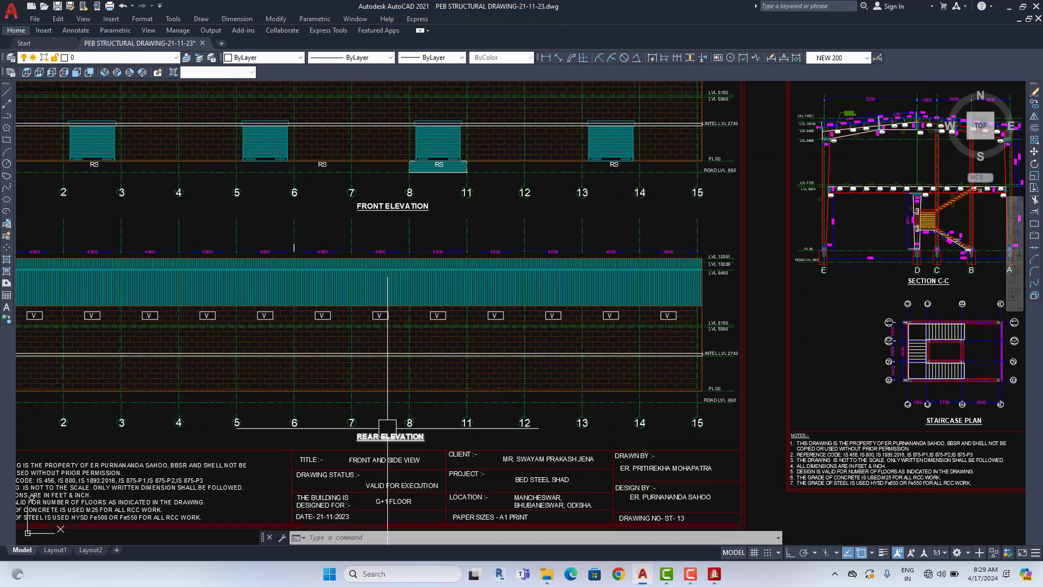
pyautogui.scroll(-4, 384, 388)
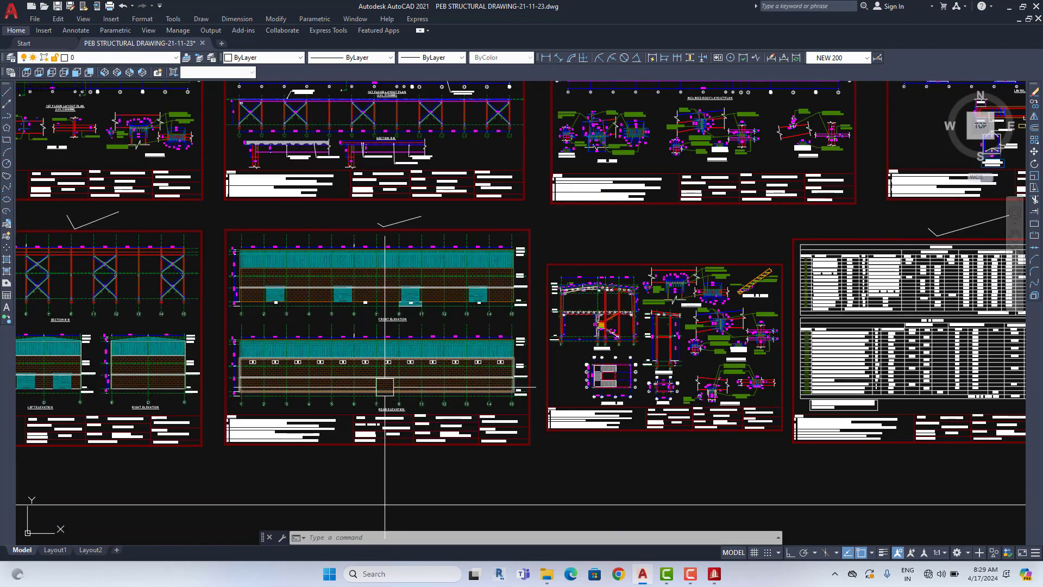
pyautogui.scroll(5, 385, 386)
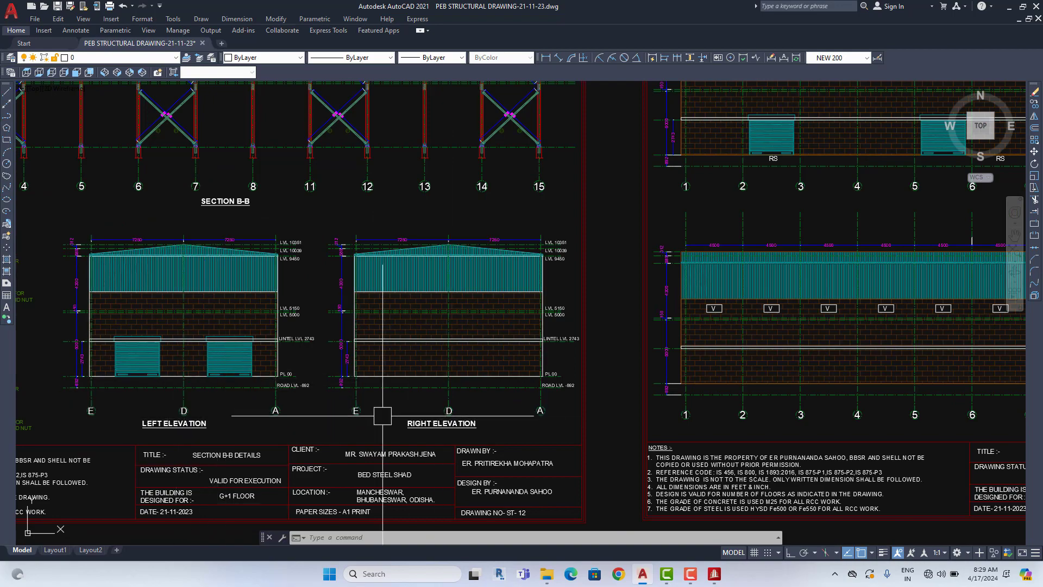
pyautogui.scroll(-4, 343, 378)
pyautogui.scroll(2, 464, 286)
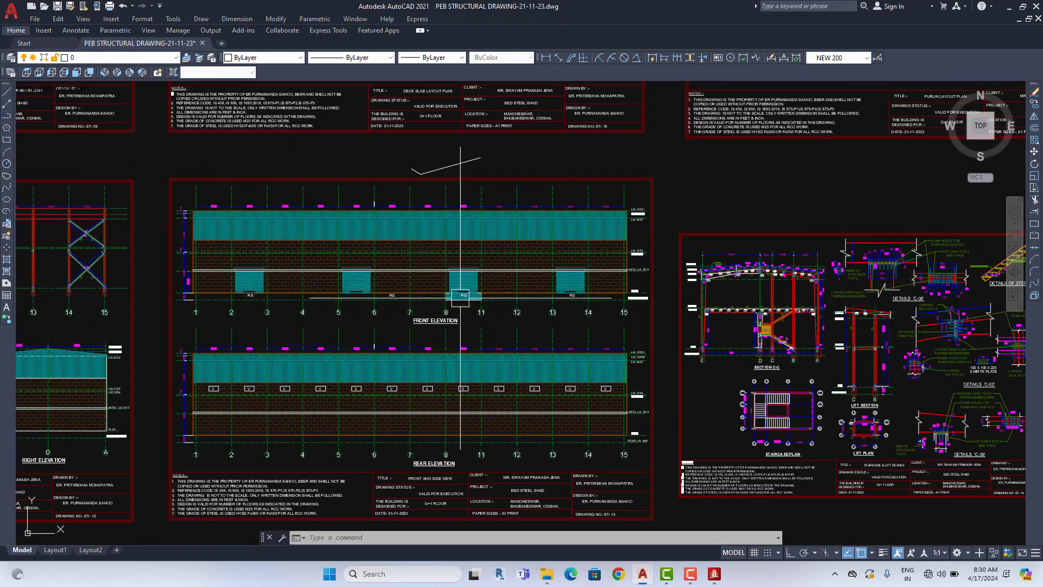
# Pass the staircase and lift details sheet and bring both Bill of Material tables into view.
pyautogui.moveTo(679, 371); pyautogui.dragTo(17, 342, button='middle')
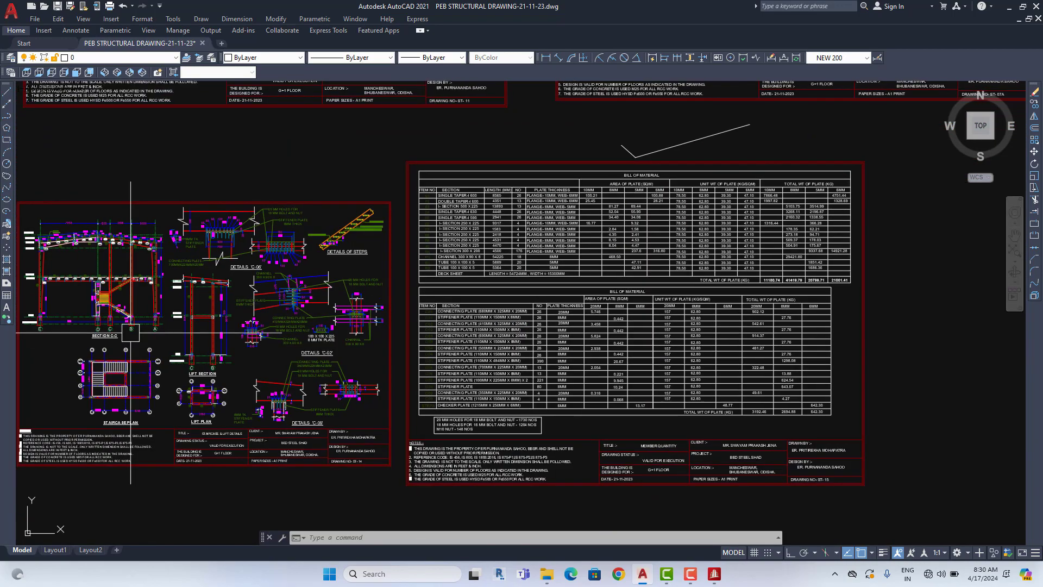
pyautogui.scroll(2, 157, 326)
pyautogui.moveTo(209, 441); pyautogui.dragTo(404, 441, button='middle')
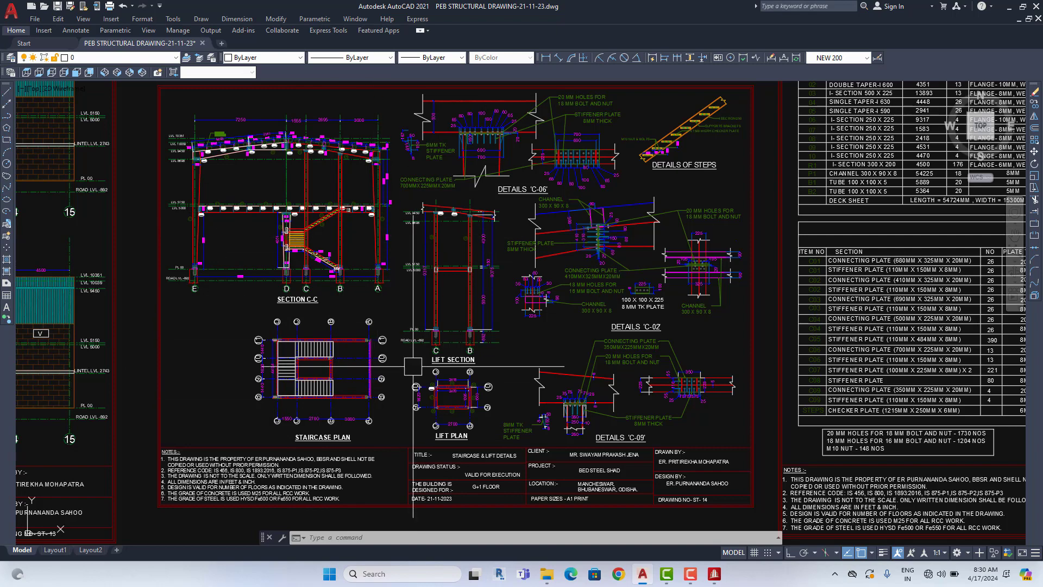
pyautogui.scroll(-2, 564, 318)
pyautogui.moveTo(811, 277); pyautogui.dragTo(336, 277, button='middle')
pyautogui.scroll(2, 336, 277)
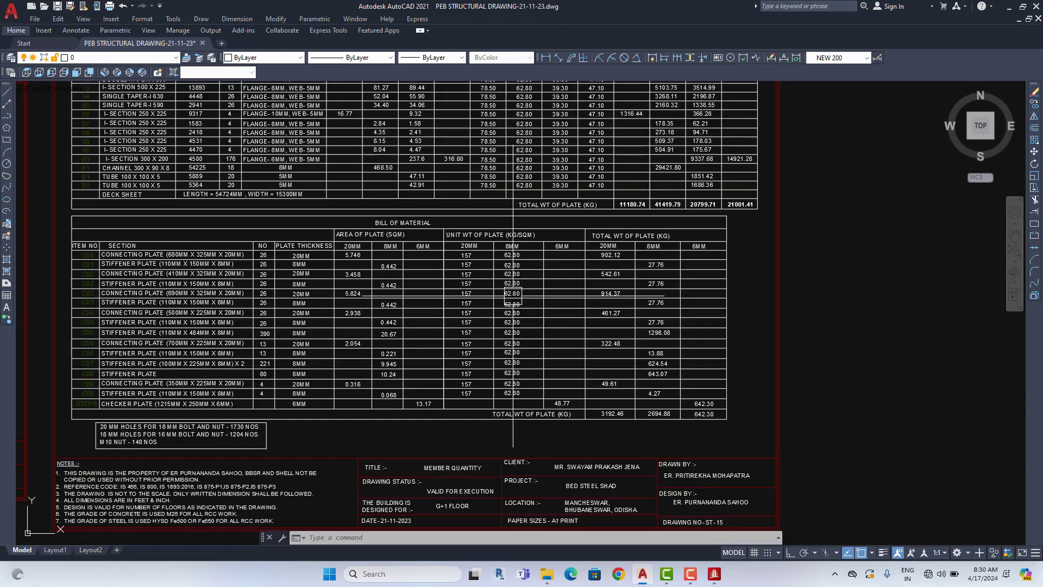
pyautogui.moveTo(412, 109); pyautogui.dragTo(412, 152, button='middle')
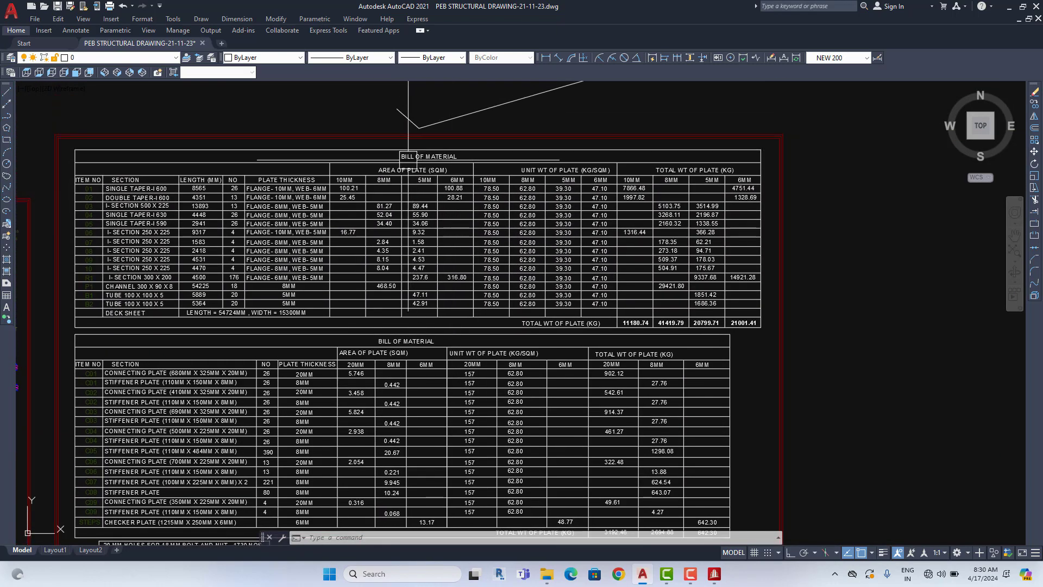
pyautogui.moveTo(378, 368)
pyautogui.mouseDown(button='middle')
pyautogui.moveTo(395, 206)
pyautogui.moveTo(427, 198)
pyautogui.mouseUp(button='middle')
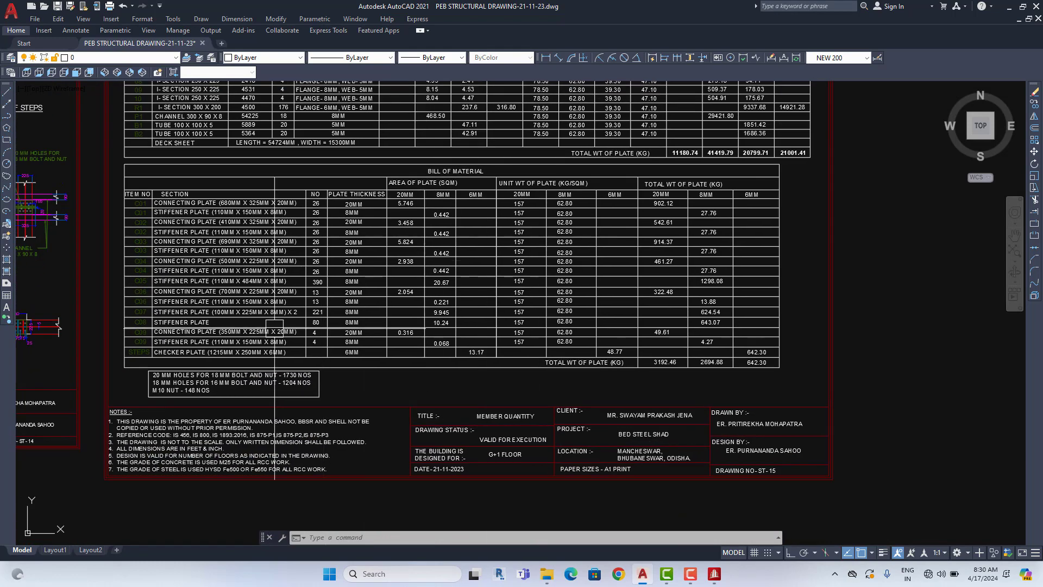
# Zoom over the Bill of Material sheet (ST-15) to check the plate weight totals.
pyautogui.scroll(-10, 516, 325)
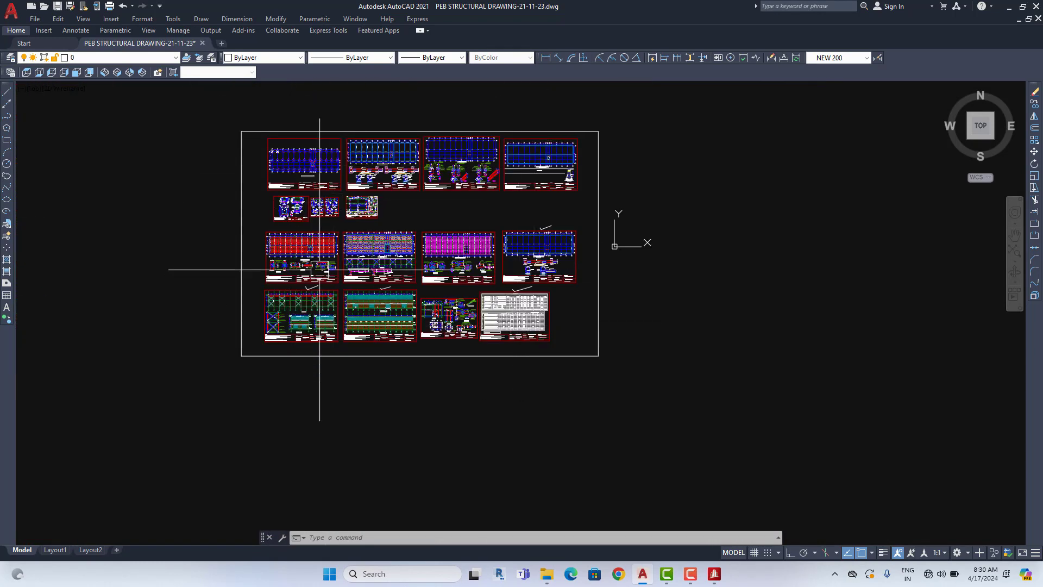
pyautogui.scroll(6, 520, 307)
pyautogui.scroll(5, 522, 315)
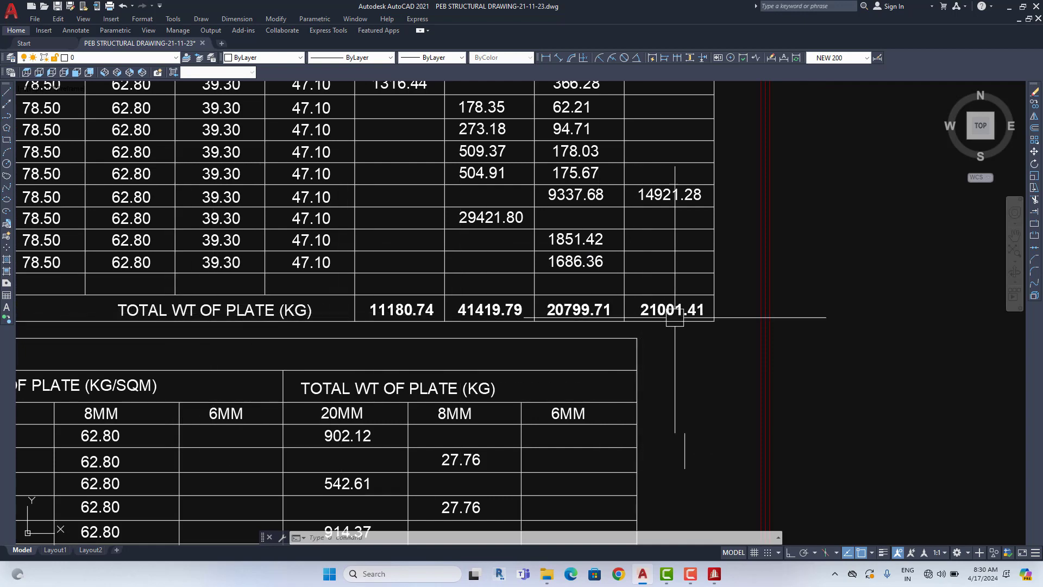
pyautogui.scroll(-5, 679, 314)
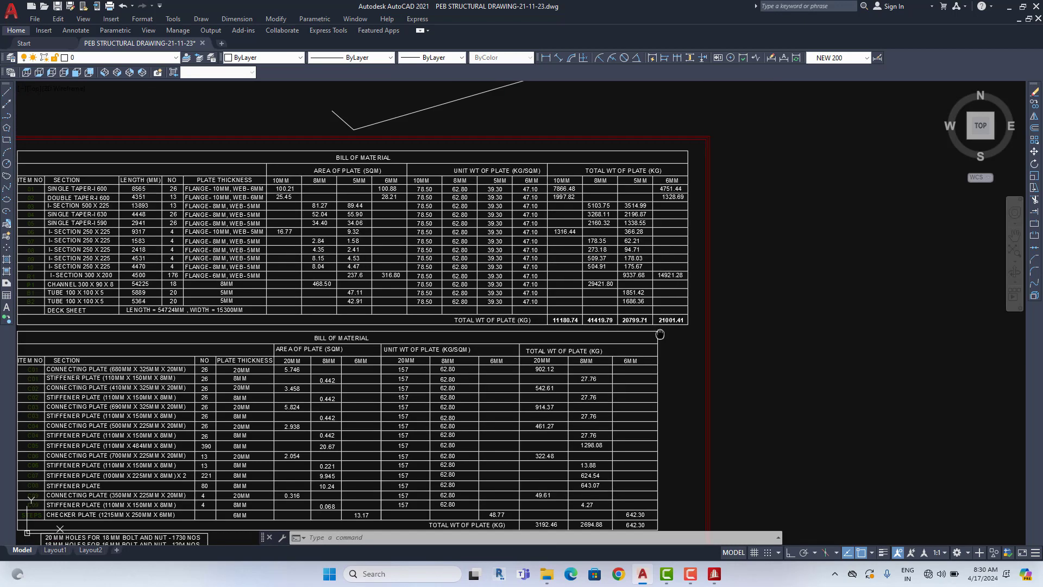
pyautogui.moveTo(187, 388); pyautogui.dragTo(200, 357, button='middle')
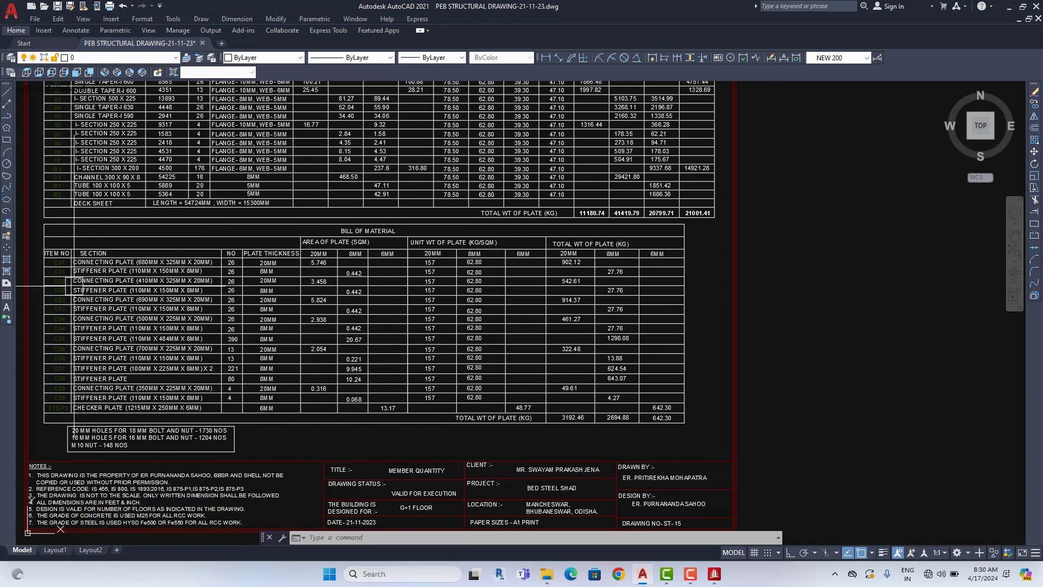
pyautogui.scroll(3, 200, 357)
pyautogui.moveTo(347, 473); pyautogui.dragTo(146, 333, button='middle')
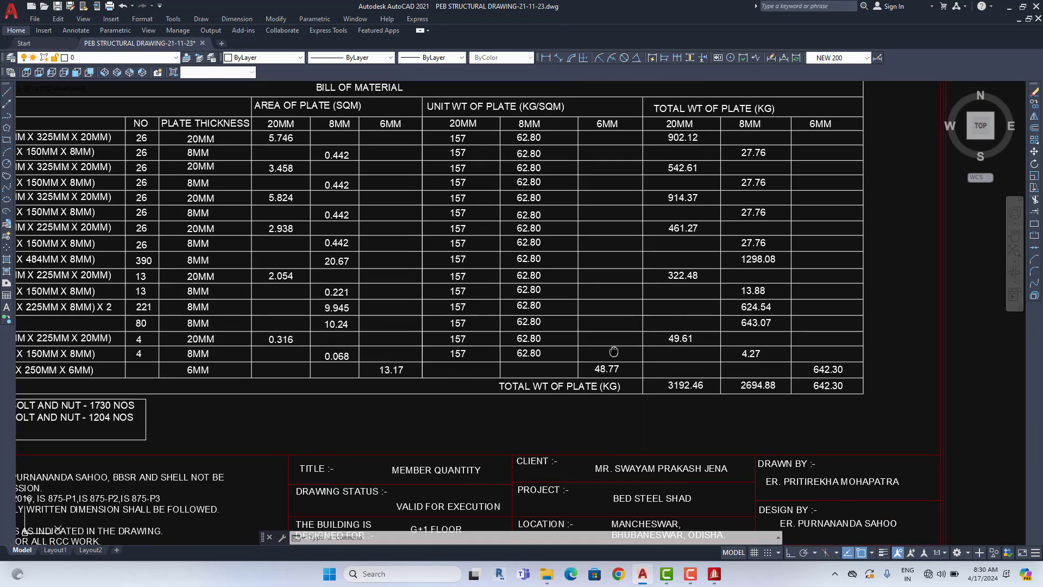
# Zoom out to show the full PEB drawing set.
pyautogui.scroll(-1, 740, 380)
pyautogui.scroll(-2, 695, 380)
pyautogui.scroll(-1, 655, 379)
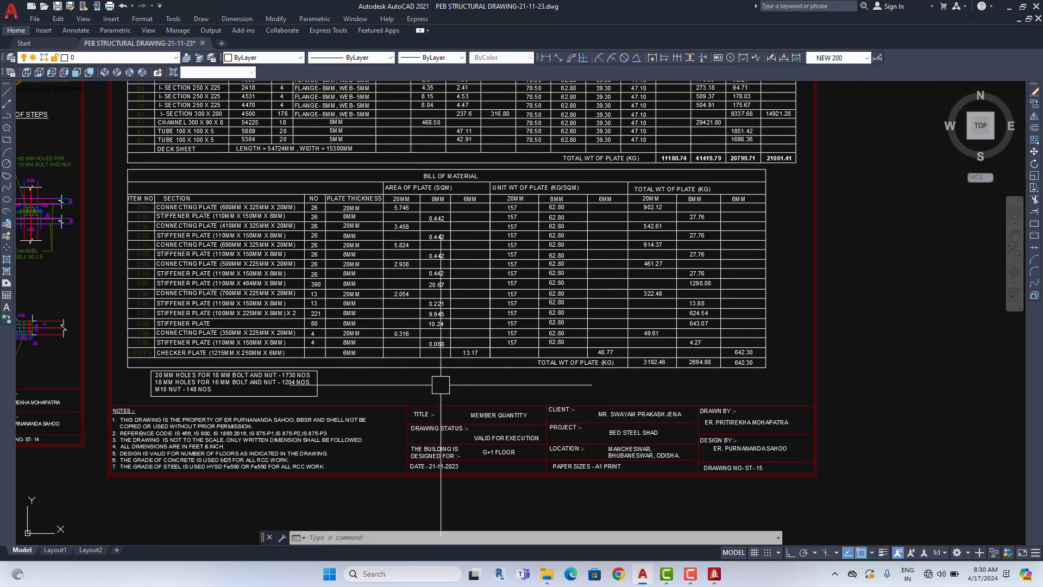
pyautogui.scroll(5, 174, 409)
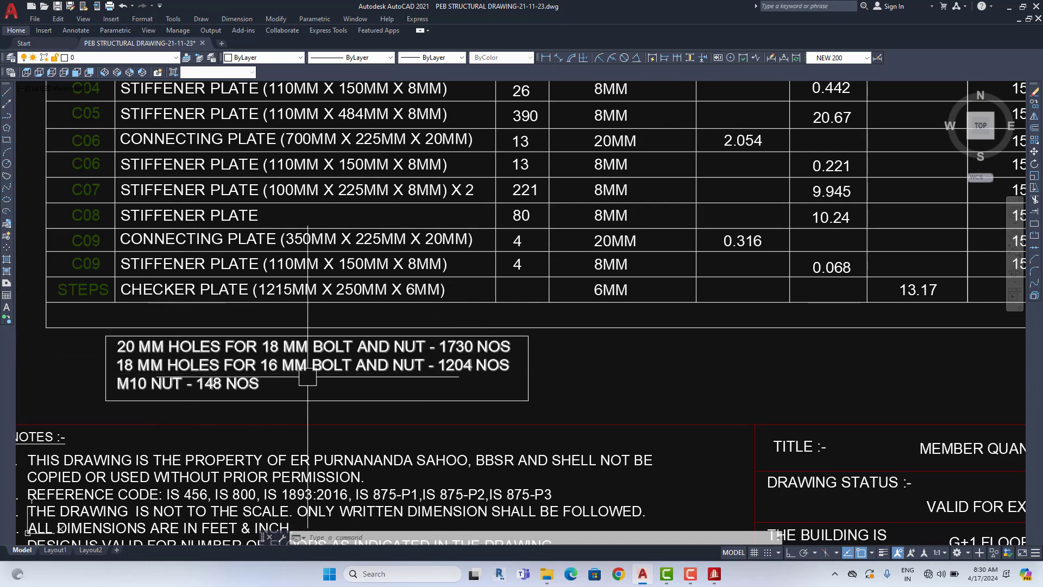
pyautogui.scroll(-6, 252, 373)
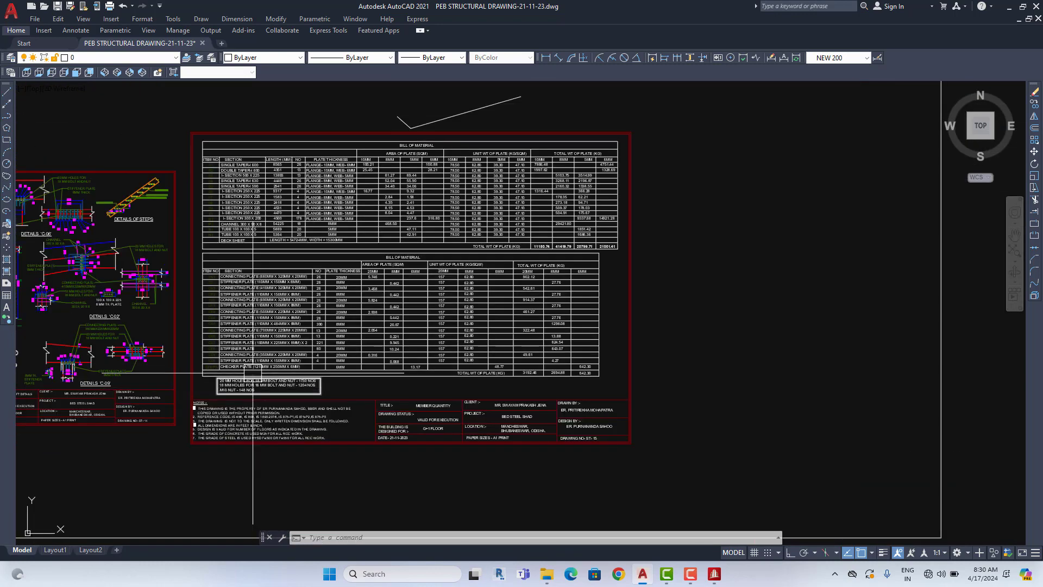
pyautogui.scroll(2, 503, 326)
pyautogui.scroll(-6, 478, 348)
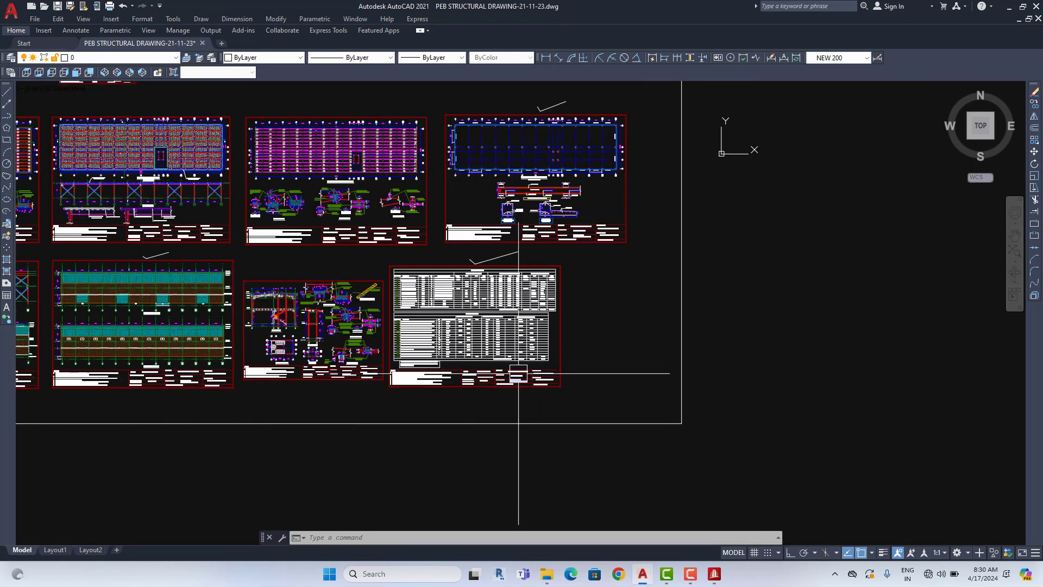
# Pan up to the upper drawing sheets and zoom into the Column & Footing Layout Plan.
pyautogui.moveTo(518, 373); pyautogui.dragTo(662, 420, button='middle')
pyautogui.moveTo(543, 326); pyautogui.dragTo(641, 349, button='middle')
pyautogui.moveTo(435, 217); pyautogui.dragTo(542, 322, button='middle')
pyautogui.moveTo(324, 287); pyautogui.dragTo(383, 462, button='middle')
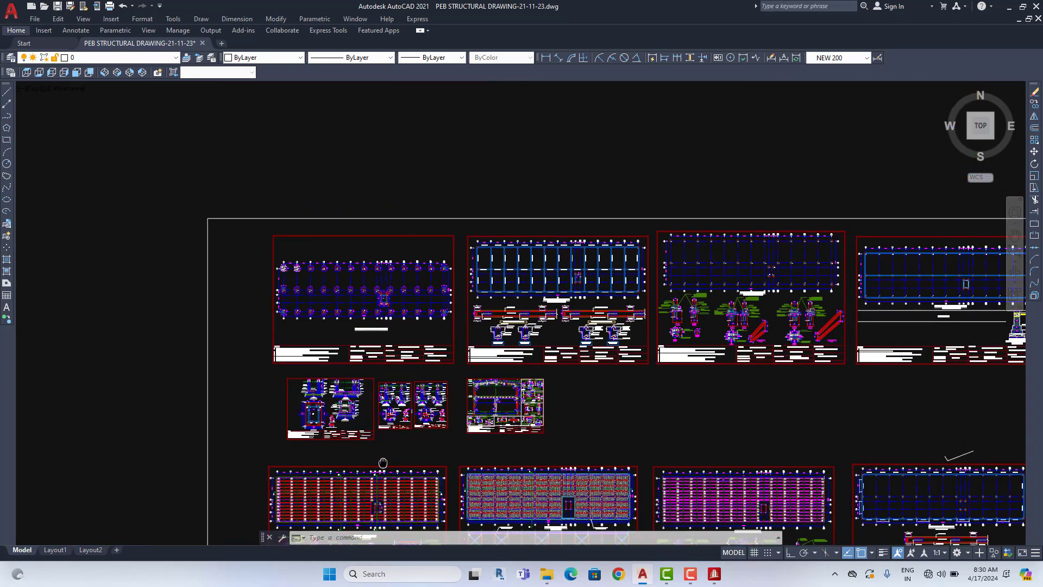
pyautogui.scroll(5, 333, 291)
pyautogui.scroll(2, 345, 280)
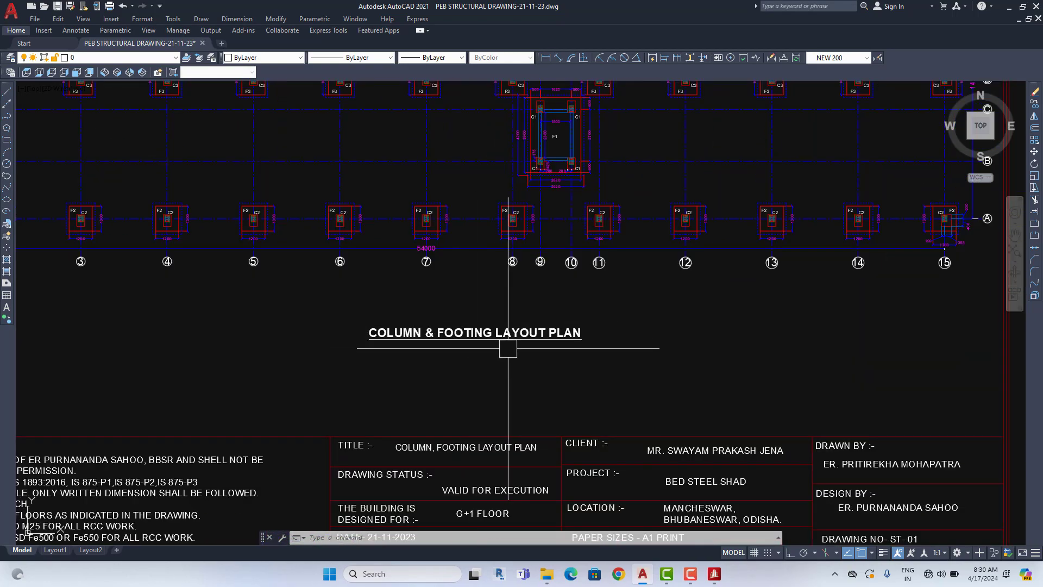
# Close in on the seven NOTES listing IS 456/IS 800, M25 concrete and Fe500/Fe550 steel.
pyautogui.moveTo(467, 356); pyautogui.dragTo(524, 274, button='middle')
pyautogui.moveTo(282, 342); pyautogui.dragTo(605, 302, button='middle')
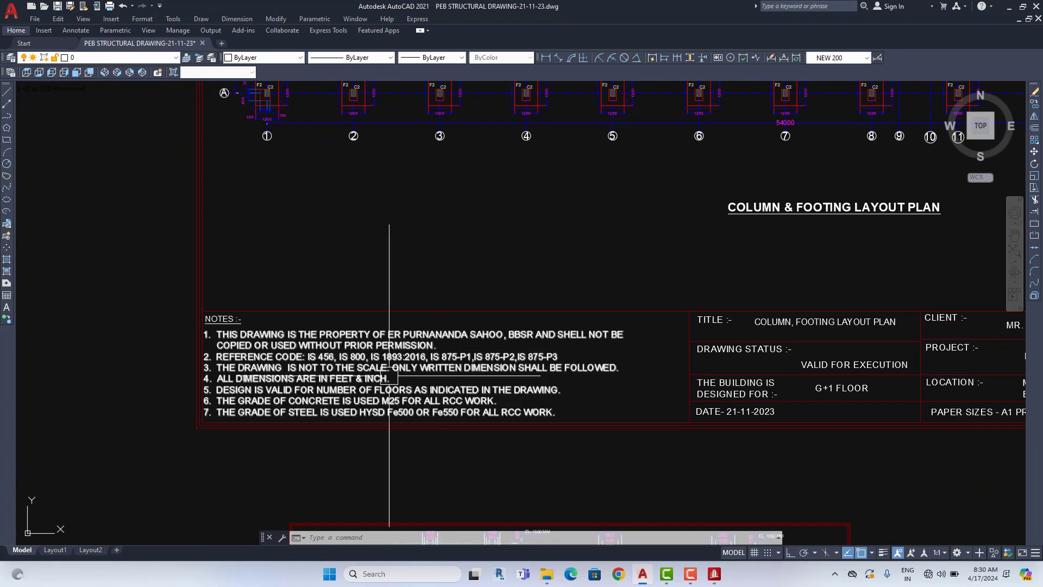
pyautogui.scroll(2, 296, 383)
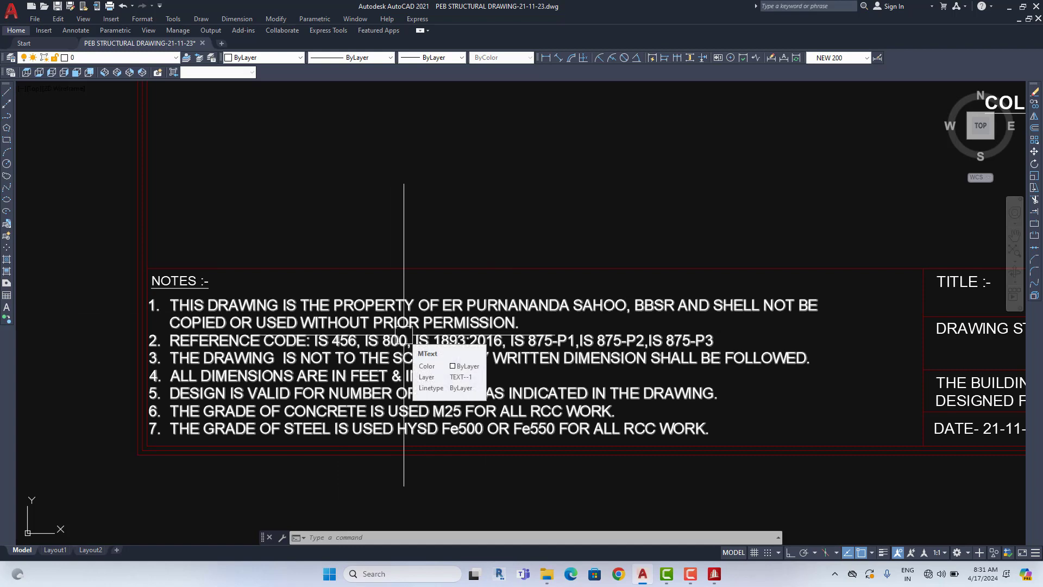
# Nudge the view over the notes citing IS 1893:2016, IS 875-P1 to P3 and feet-inch dimensions.
pyautogui.moveTo(404, 334); pyautogui.dragTo(366, 352, button='middle')
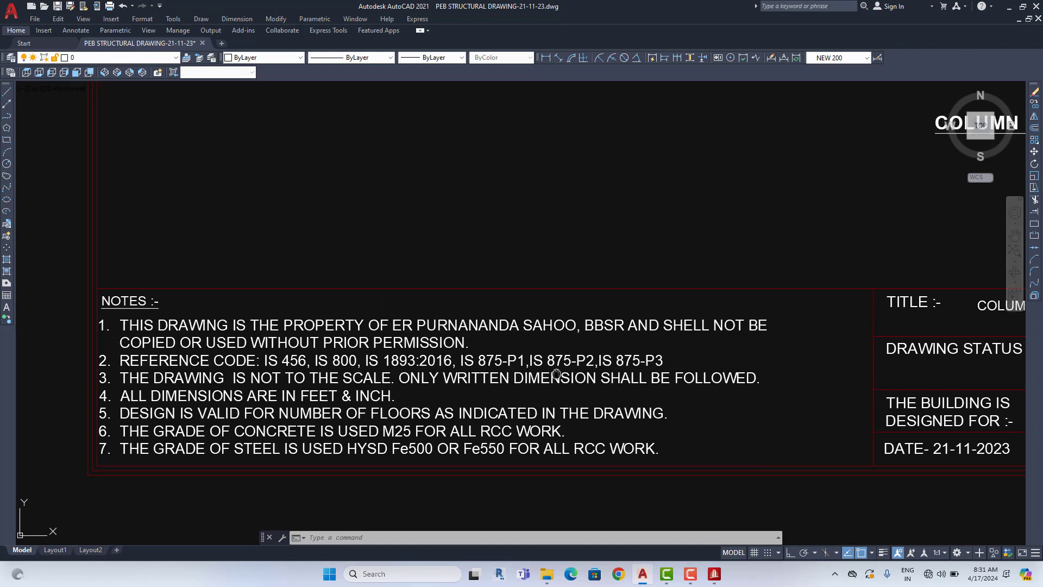
pyautogui.moveTo(504, 359); pyautogui.dragTo(482, 363, button='middle')
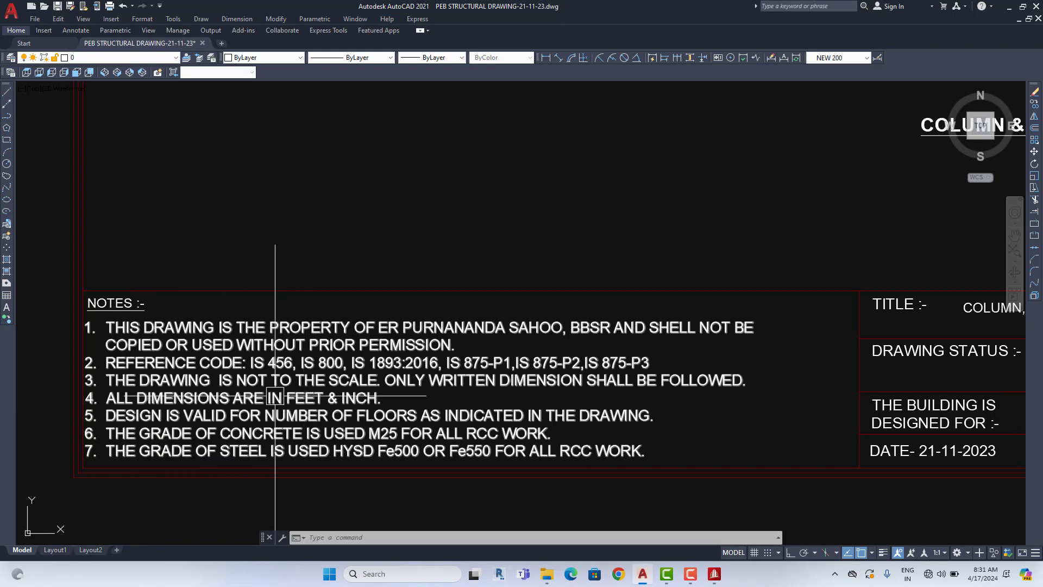
# Review the Plinth Beam Layout Plan and its plinth beam sections.
pyautogui.scroll(-3, 372, 393)
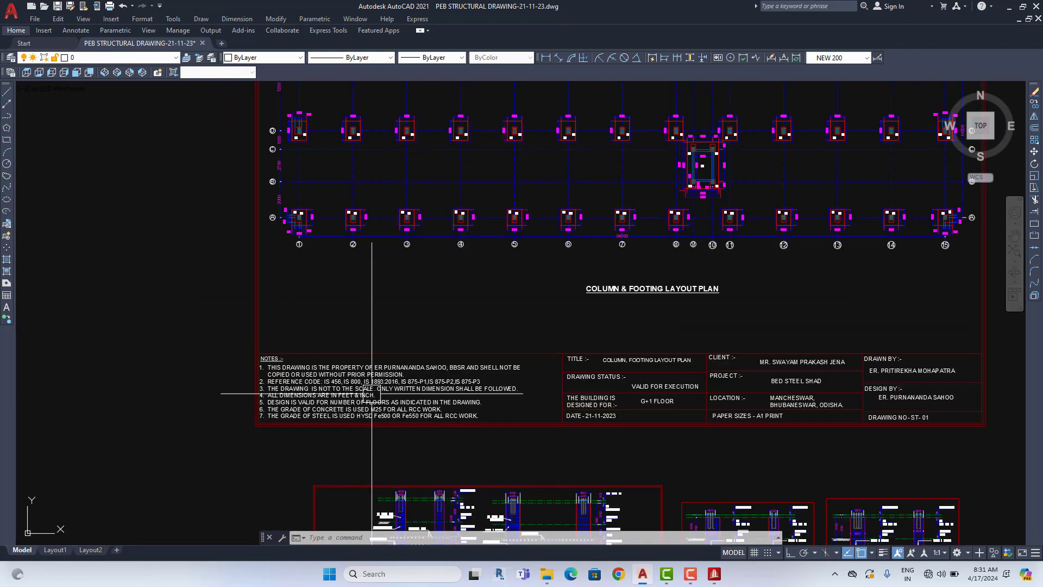
pyautogui.scroll(-3, 372, 393)
pyautogui.scroll(3, 725, 347)
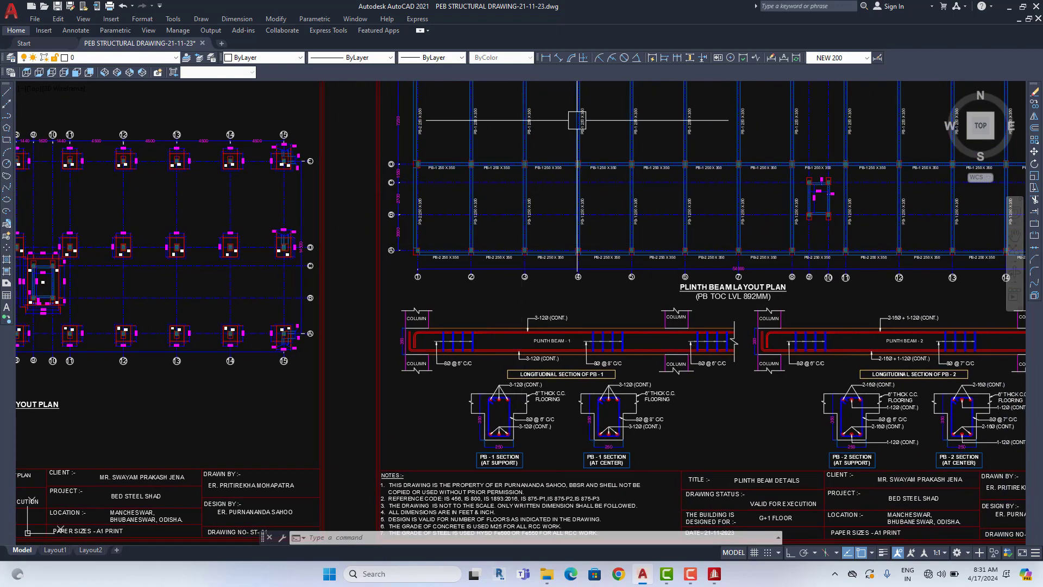
pyautogui.moveTo(738, 88); pyautogui.dragTo(466, 240, button='middle')
pyautogui.moveTo(477, 337); pyautogui.dragTo(540, 221, button='middle')
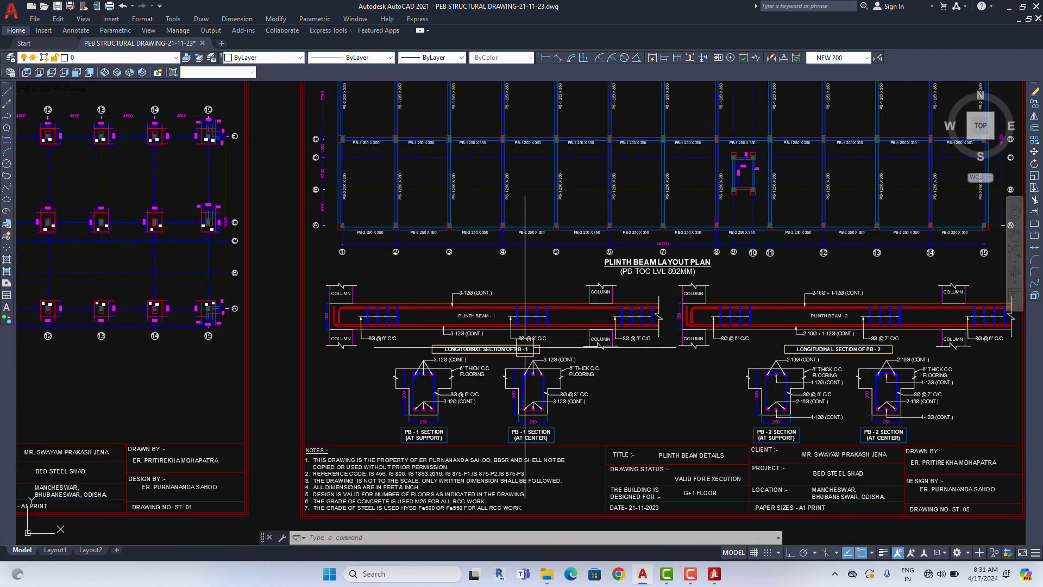
pyautogui.scroll(2, 626, 276)
pyautogui.scroll(1, 625, 276)
pyautogui.scroll(-2, 456, 375)
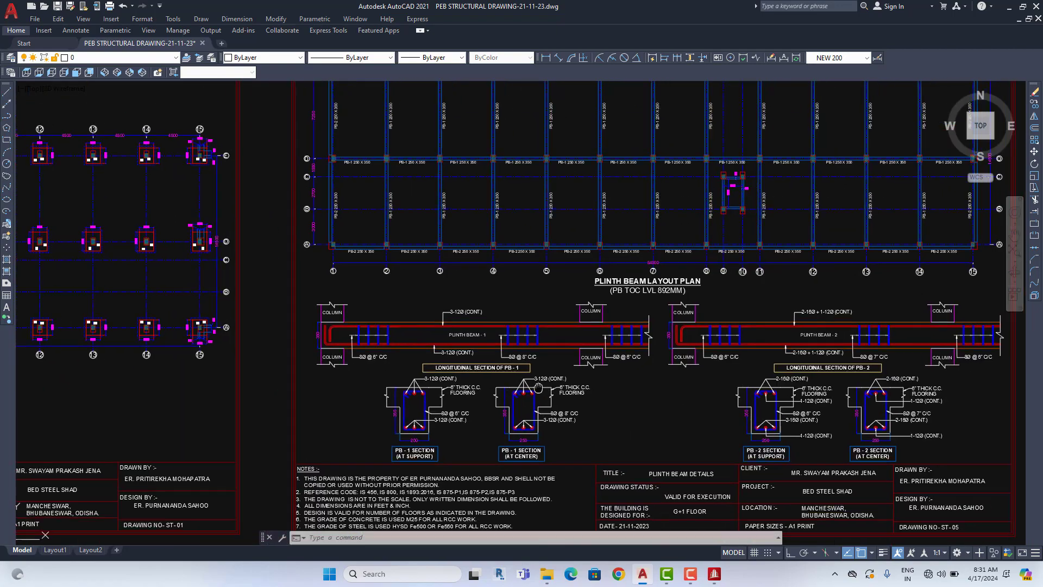
pyautogui.scroll(-1, 440, 372)
pyautogui.moveTo(569, 379); pyautogui.dragTo(509, 448, button='middle')
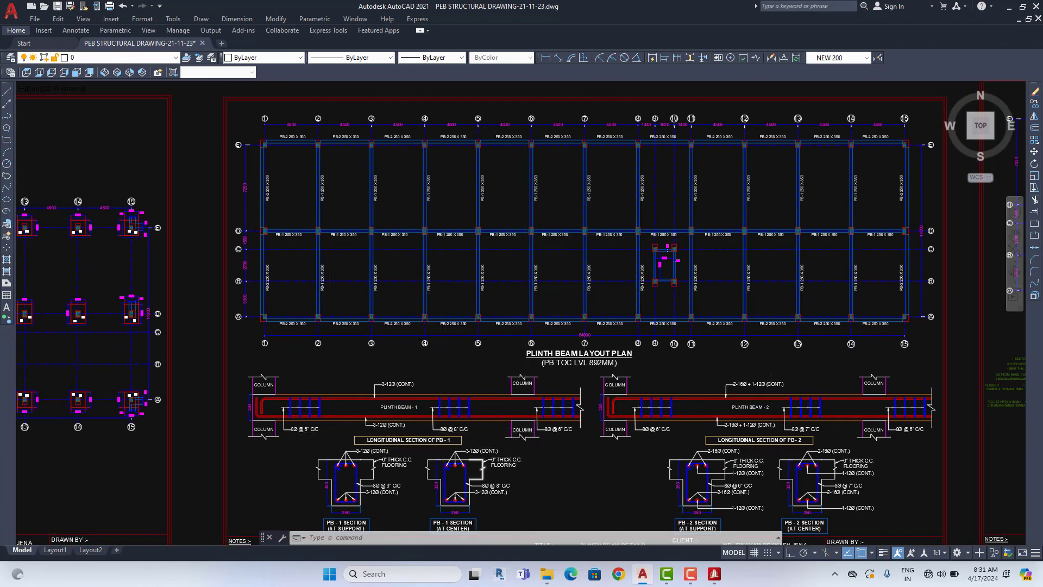
# Zoom back onto the Column & Footing notes specifying M25 concrete and HYSD Fe500/Fe550 steel.
pyautogui.scroll(-3, 728, 228)
pyautogui.scroll(5, 539, 404)
pyautogui.scroll(2, 539, 403)
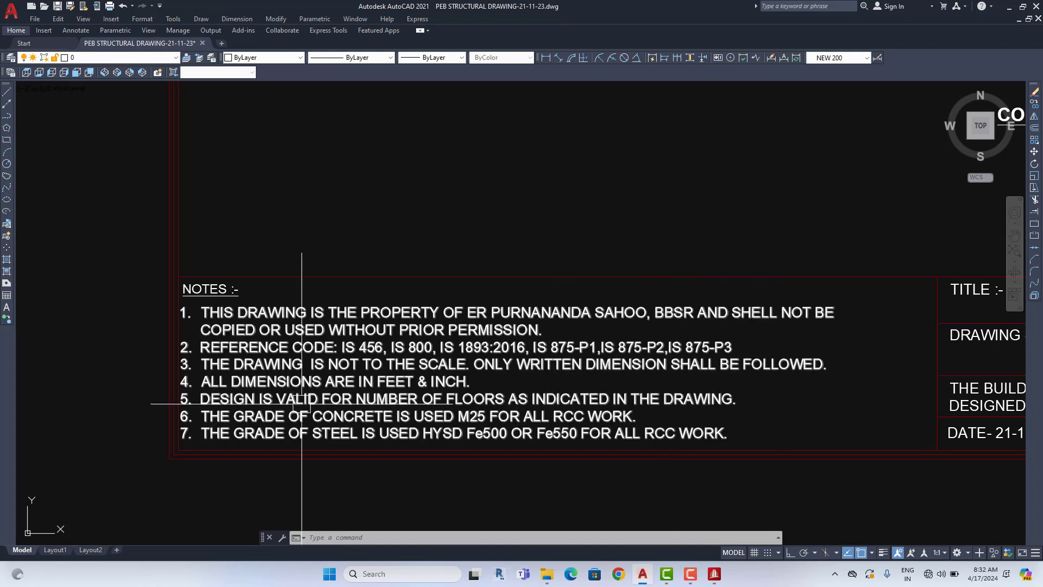
pyautogui.scroll(-4, 382, 396)
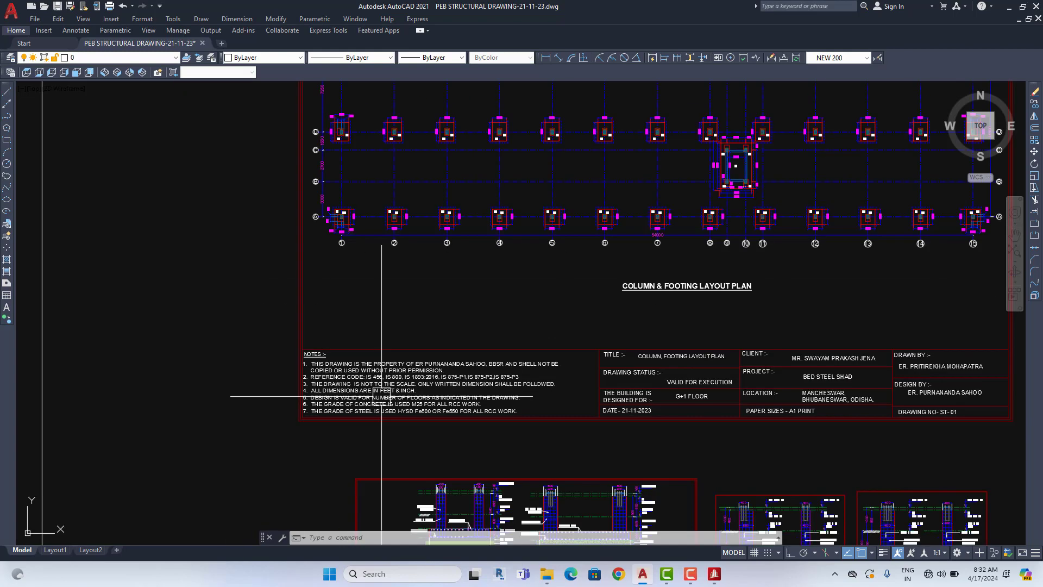
pyautogui.scroll(4, 462, 287)
pyautogui.scroll(3, 424, 349)
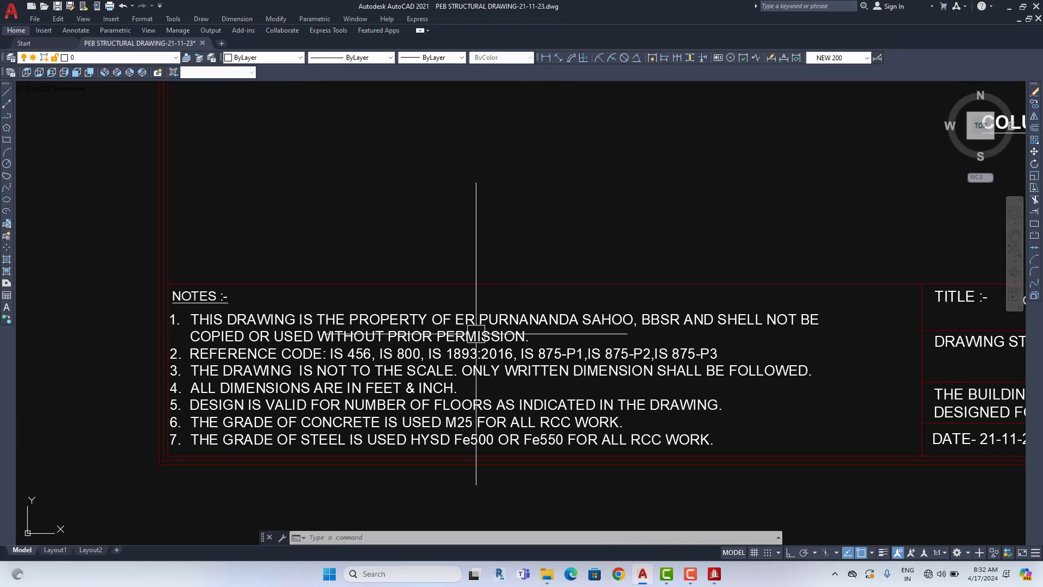
pyautogui.click(400, 390)
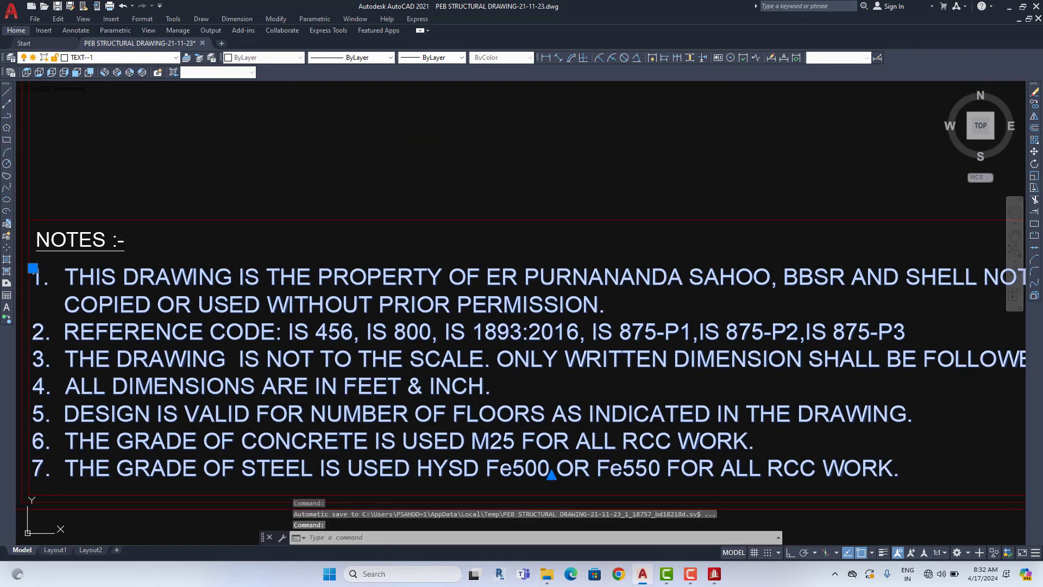
pyautogui.doubleClick(372, 387)
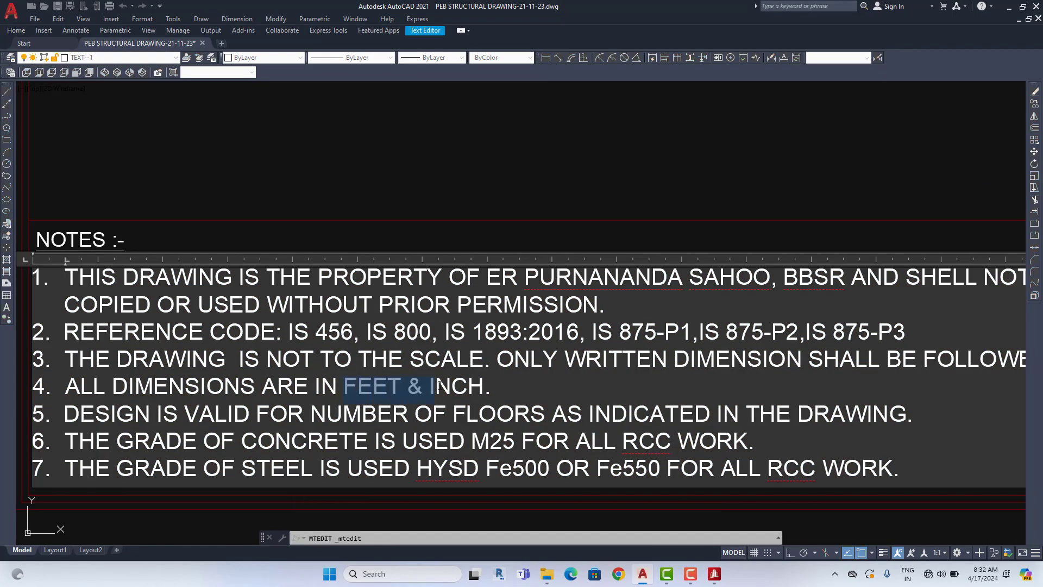
pyautogui.write('mm')
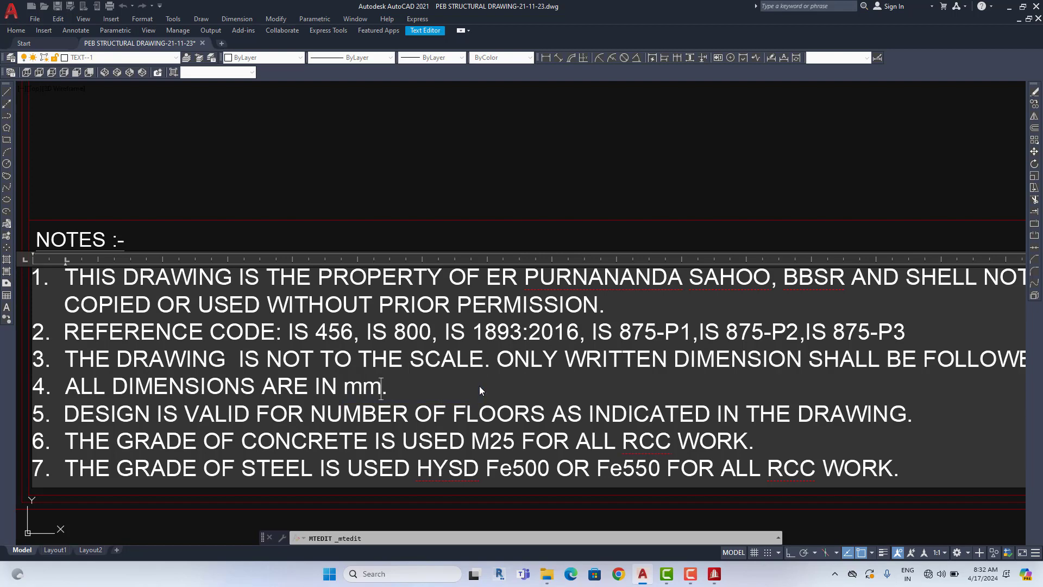
pyautogui.press('BackSpace')
pyautogui.press('BackSpace')
pyautogui.write('M')
pyautogui.write('M')
pyautogui.click(529, 249)
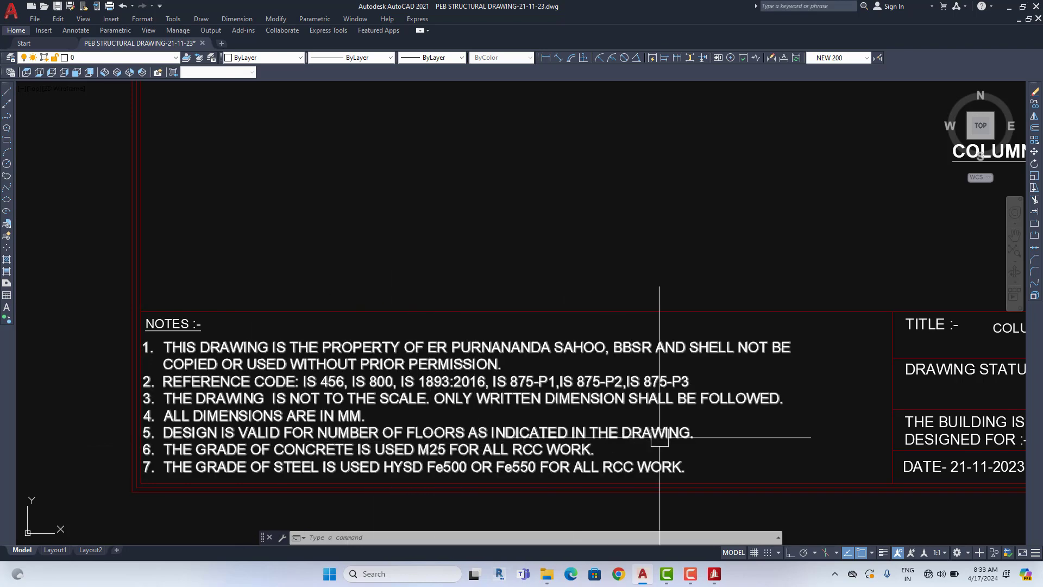
pyautogui.scroll(-3, 660, 426)
pyautogui.scroll(-1, 679, 421)
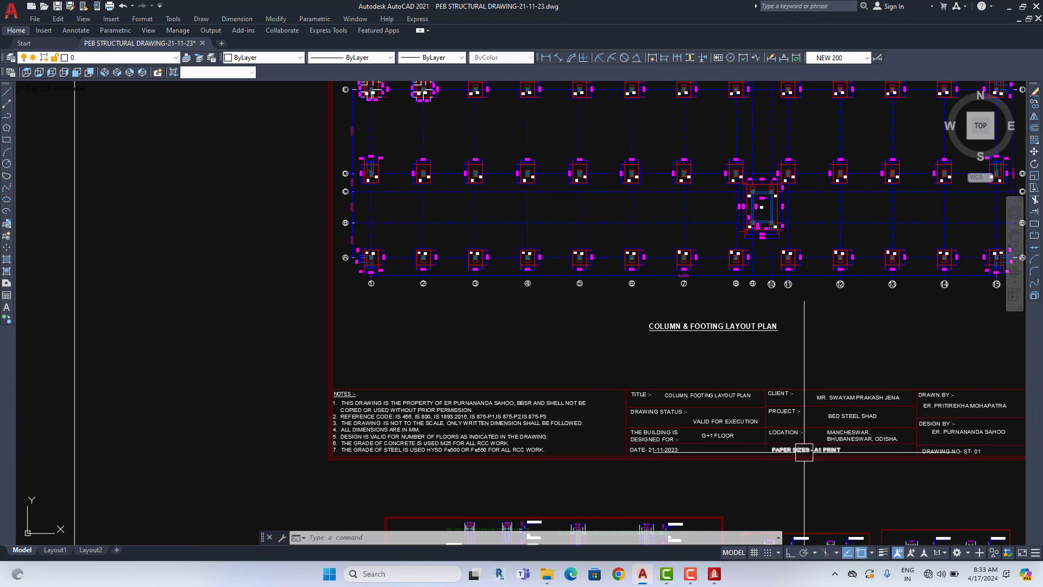
pyautogui.scroll(2, 701, 429)
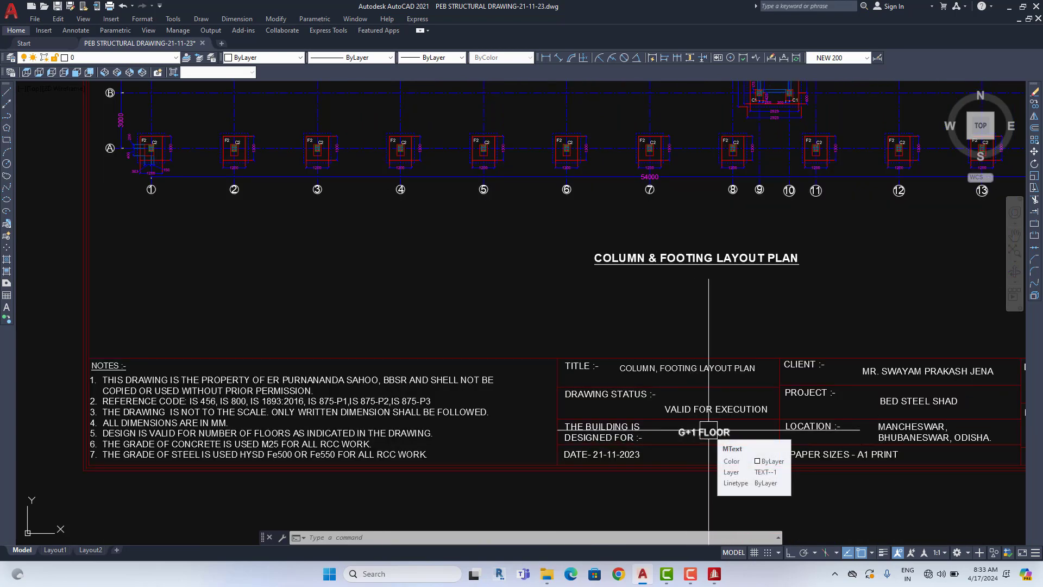
pyautogui.scroll(2, 557, 439)
pyautogui.scroll(1, 794, 437)
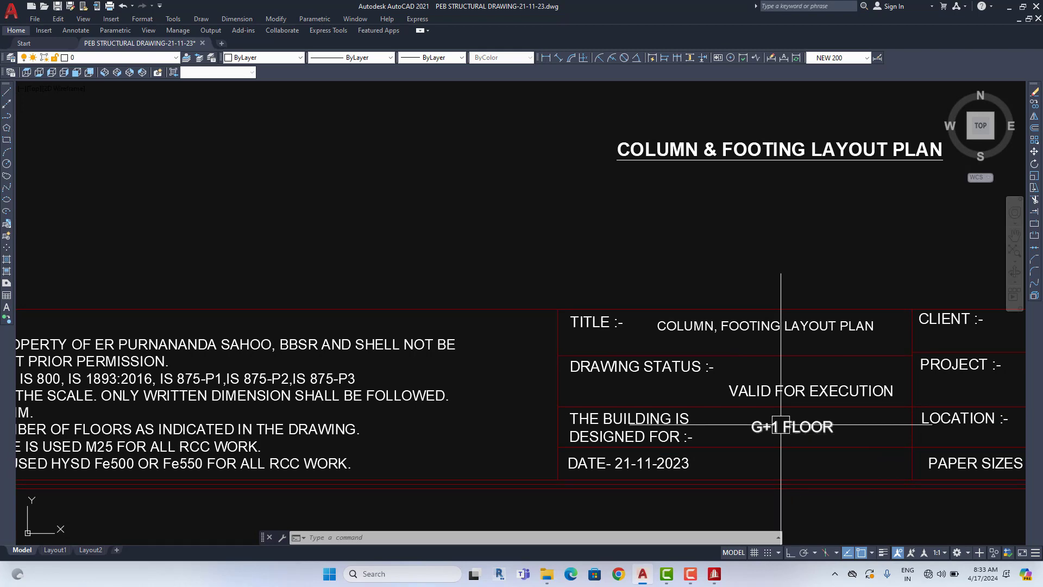
pyautogui.scroll(-3, 780, 426)
pyautogui.scroll(2, 468, 434)
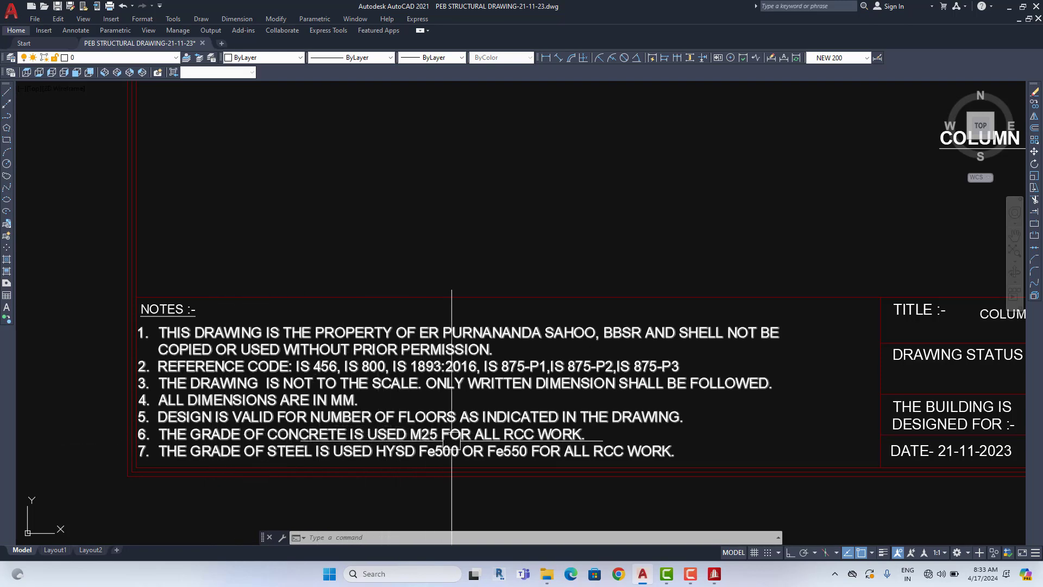
pyautogui.scroll(2, 455, 438)
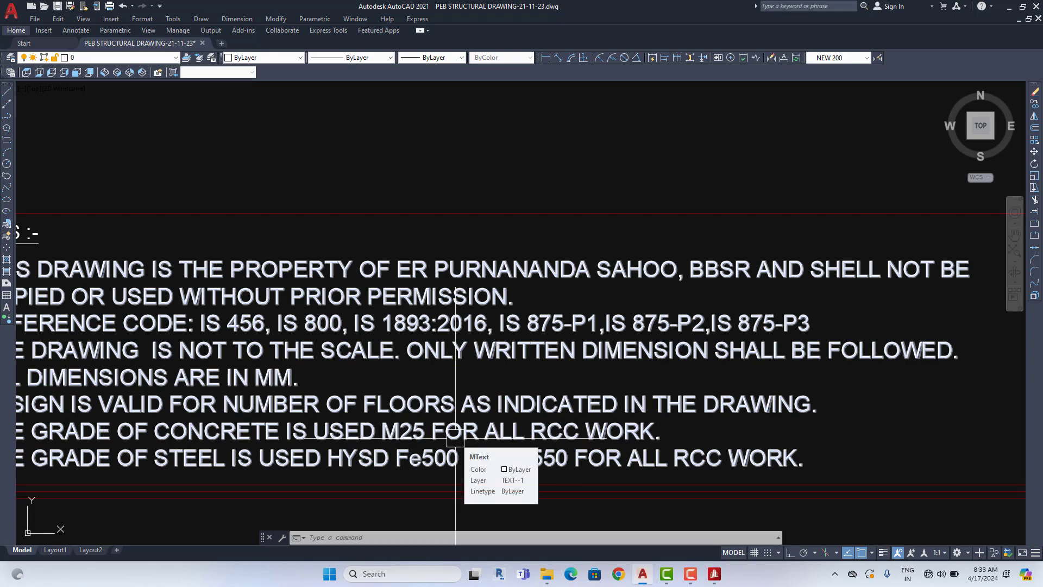
pyautogui.moveTo(447, 439); pyautogui.dragTo(574, 430, button='middle')
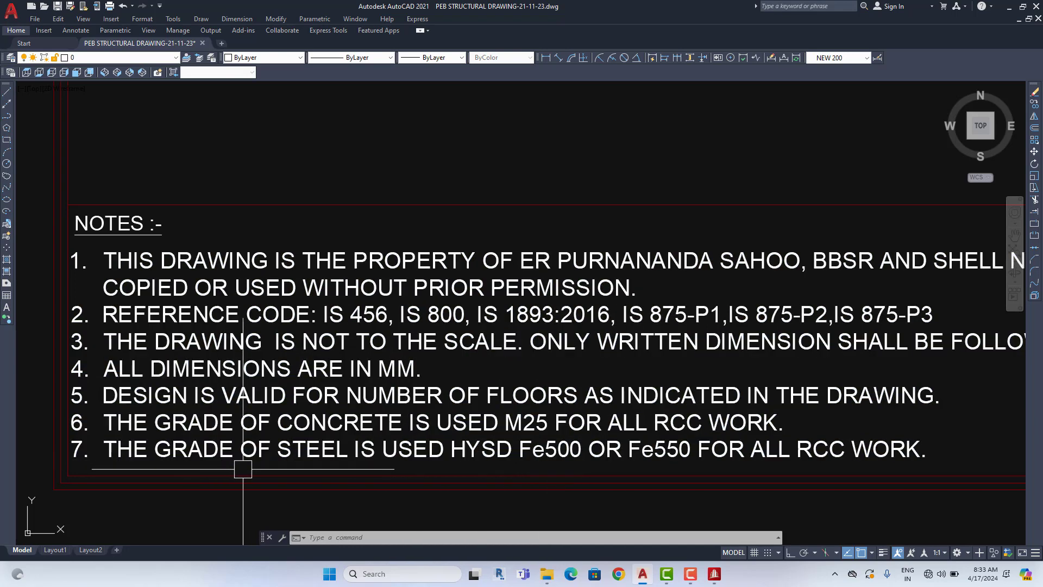
pyautogui.moveTo(442, 466); pyautogui.dragTo(381, 462, button='middle')
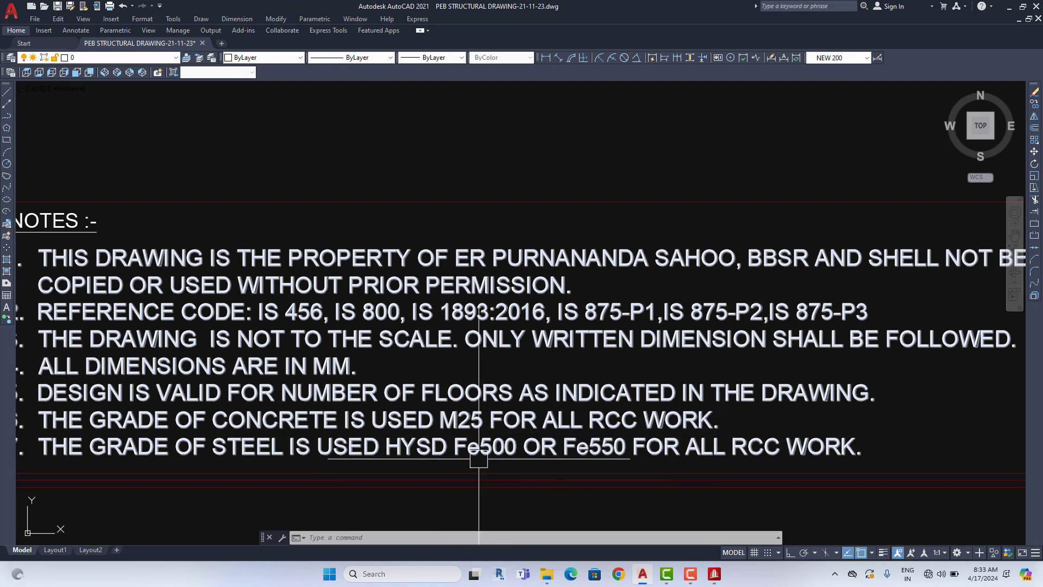
pyautogui.hscroll(5, 551, 458)
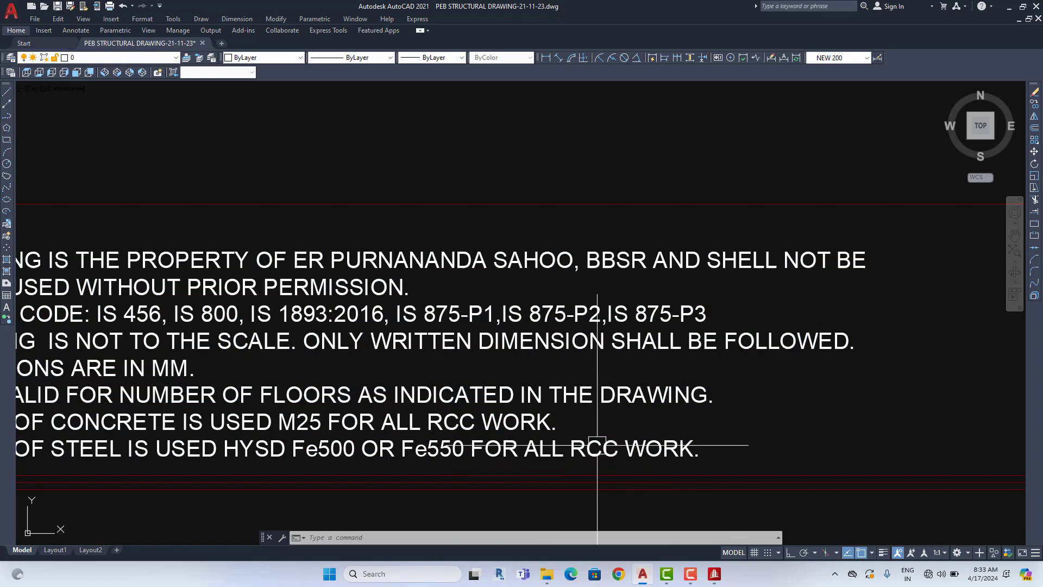
pyautogui.scroll(-2, 554, 427)
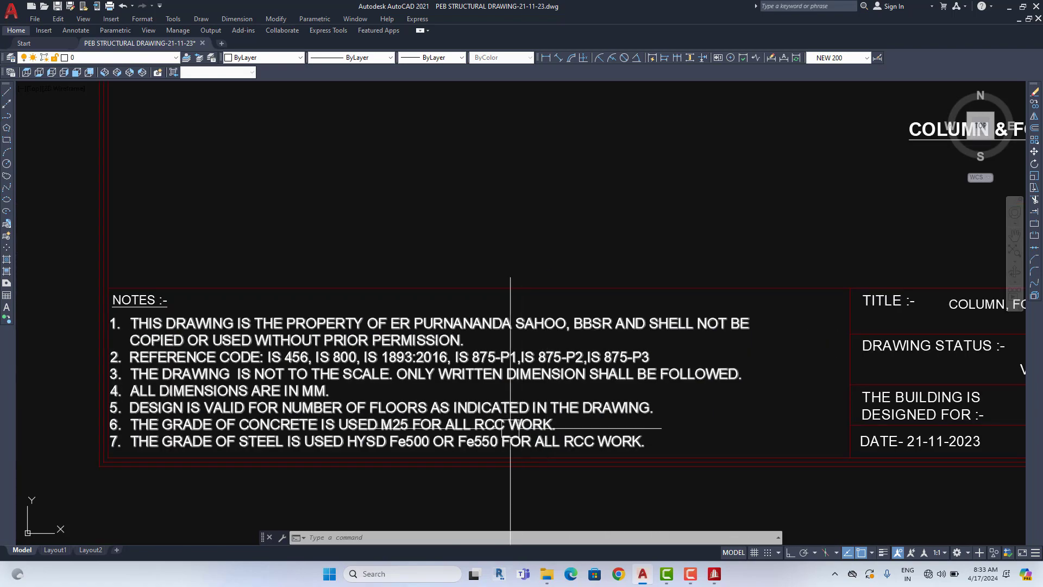
pyautogui.scroll(2, 408, 425)
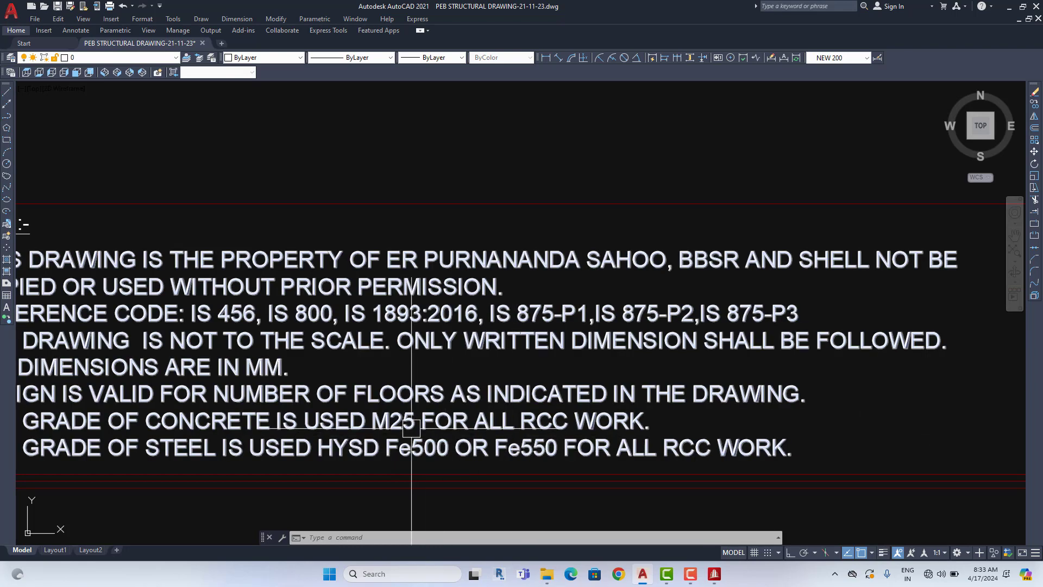
pyautogui.scroll(-2, 405, 428)
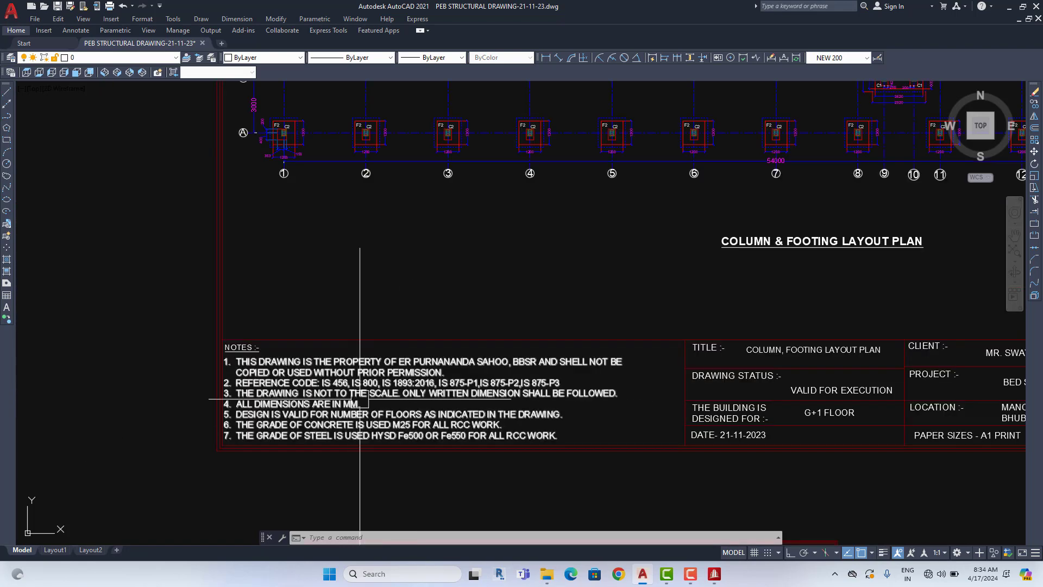
pyautogui.scroll(2, 296, 385)
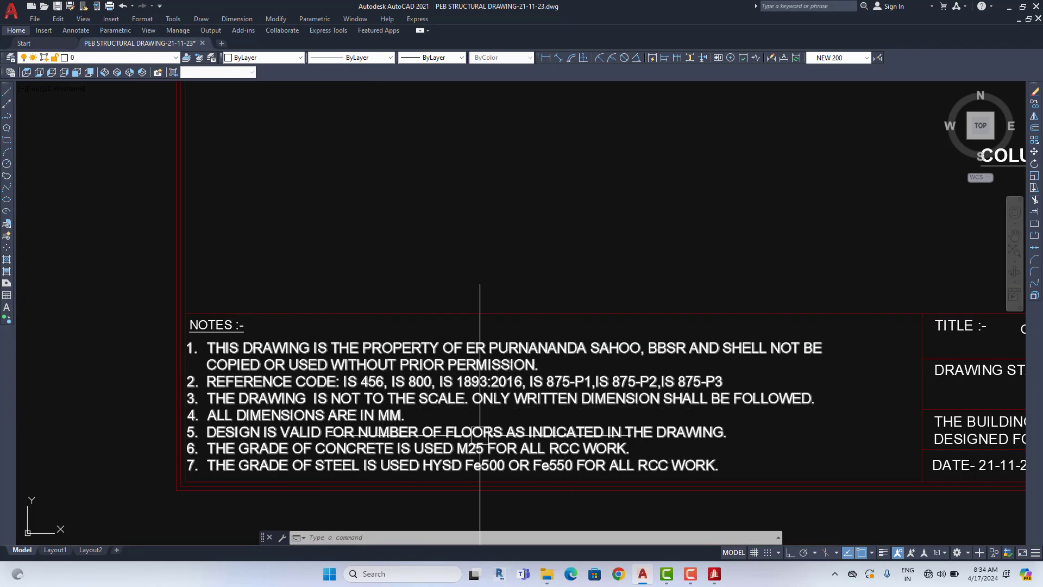
pyautogui.scroll(-2, 480, 435)
pyautogui.scroll(3, 419, 400)
pyautogui.moveTo(419, 400); pyautogui.dragTo(286, 297, button='middle')
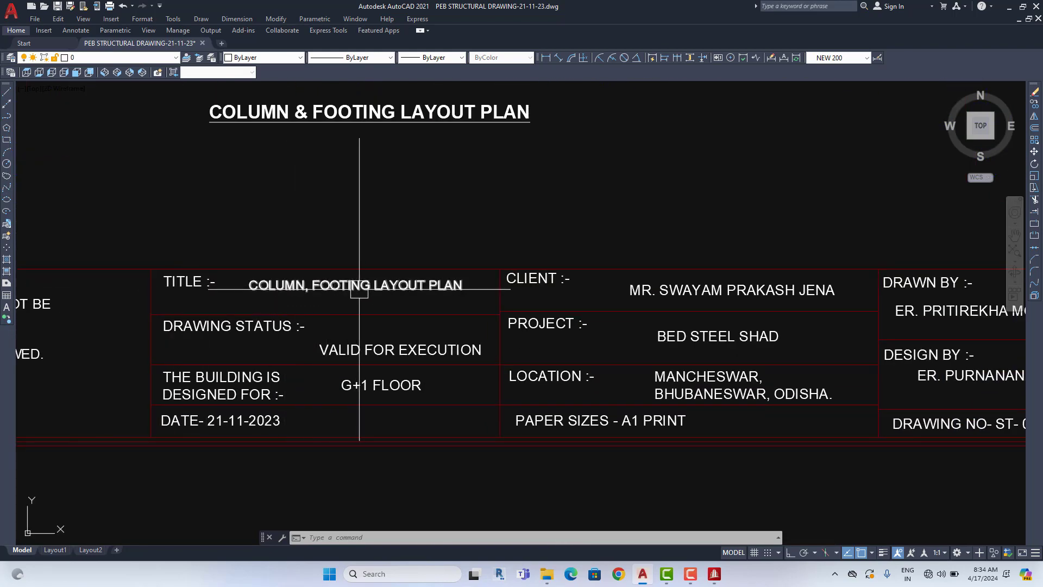
pyautogui.scroll(-3, 359, 291)
pyautogui.scroll(-3, 314, 292)
pyautogui.scroll(1, 284, 194)
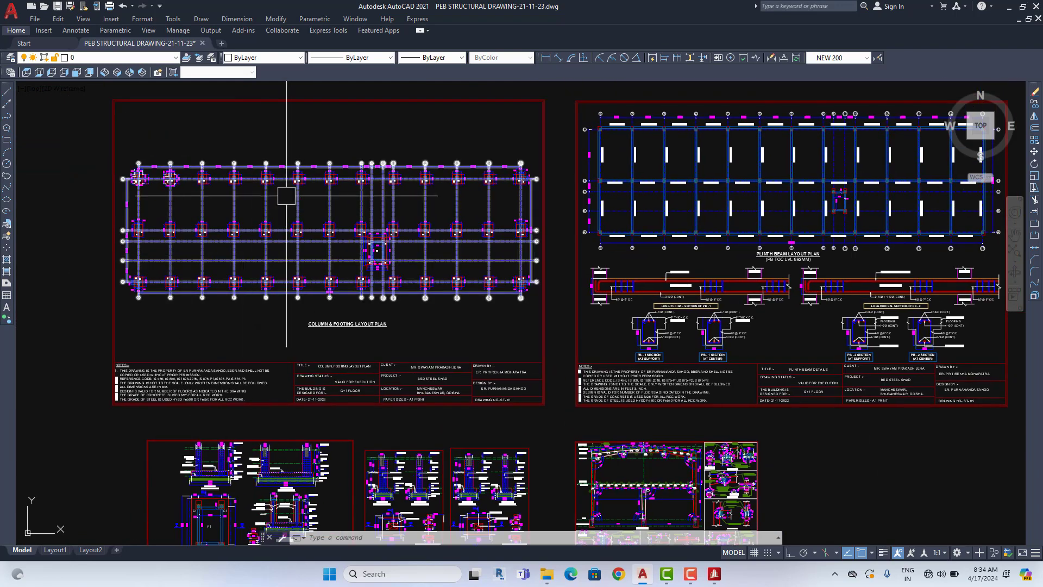
pyautogui.scroll(5, 332, 367)
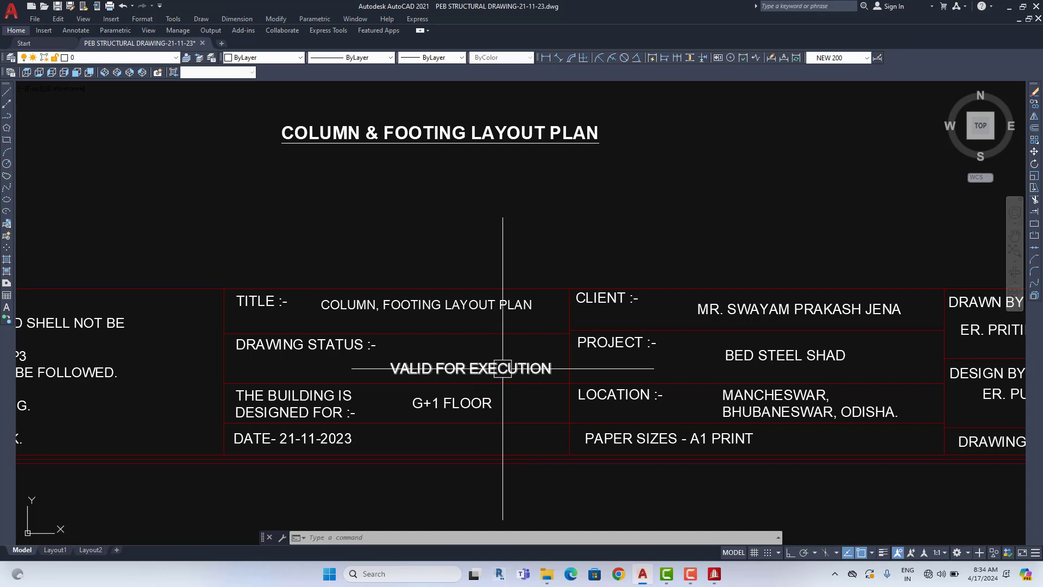
pyautogui.moveTo(503, 368)
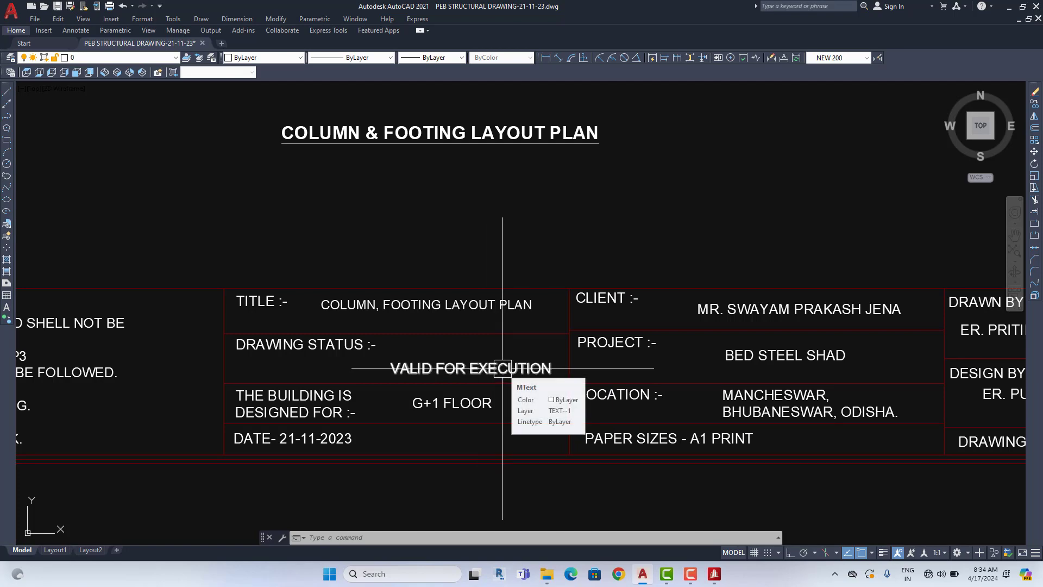
pyautogui.scroll(-6, 506, 367)
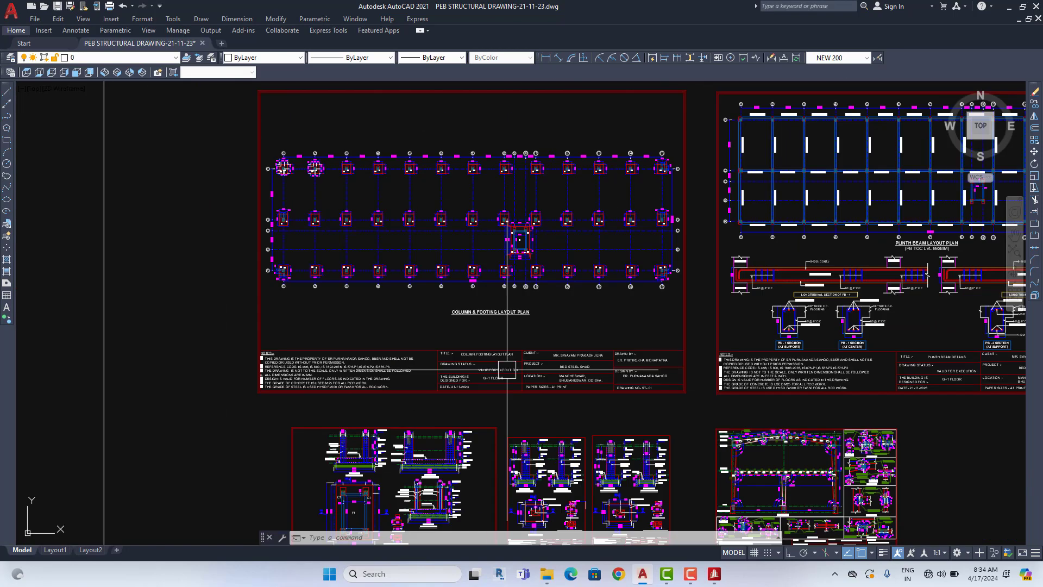
pyautogui.scroll(-3, 507, 233)
pyautogui.scroll(5, 507, 370)
pyautogui.scroll(4, 507, 369)
pyautogui.moveTo(475, 377); pyautogui.dragTo(498, 349, button='middle')
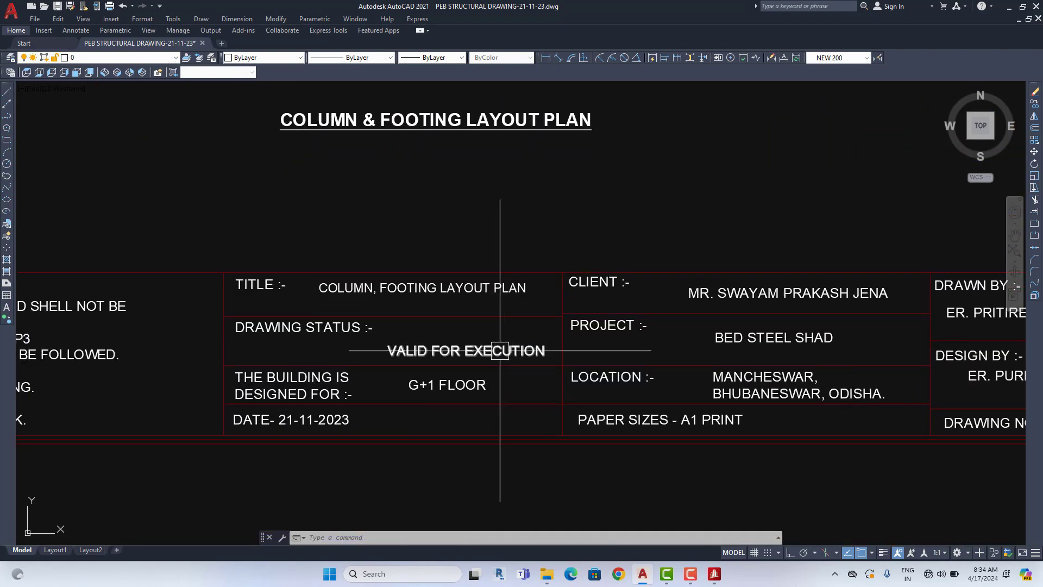
pyautogui.moveTo(422, 394); pyautogui.dragTo(454, 356, button='middle')
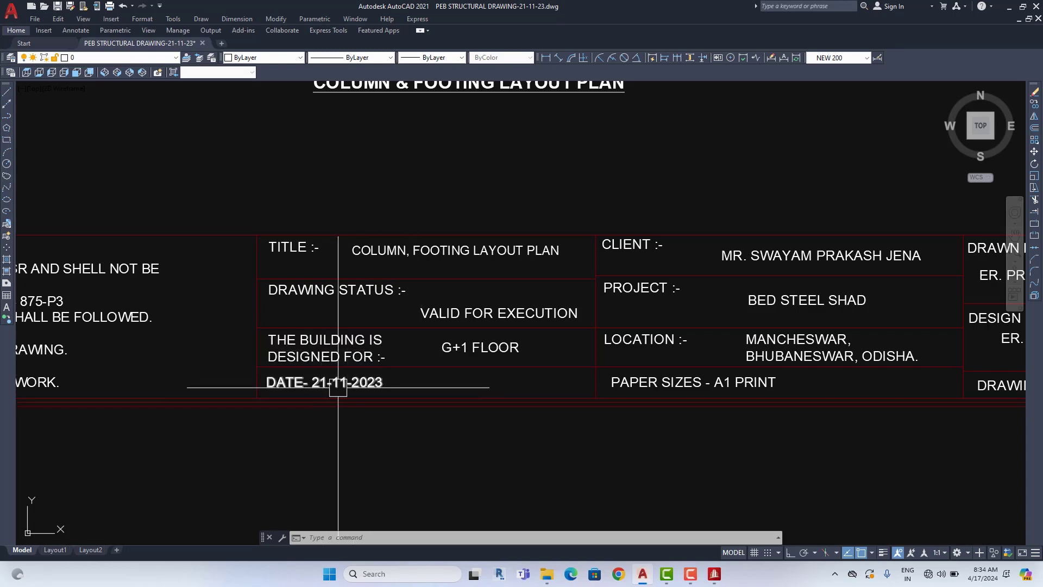
pyautogui.moveTo(684, 303); pyautogui.dragTo(438, 331, button='middle')
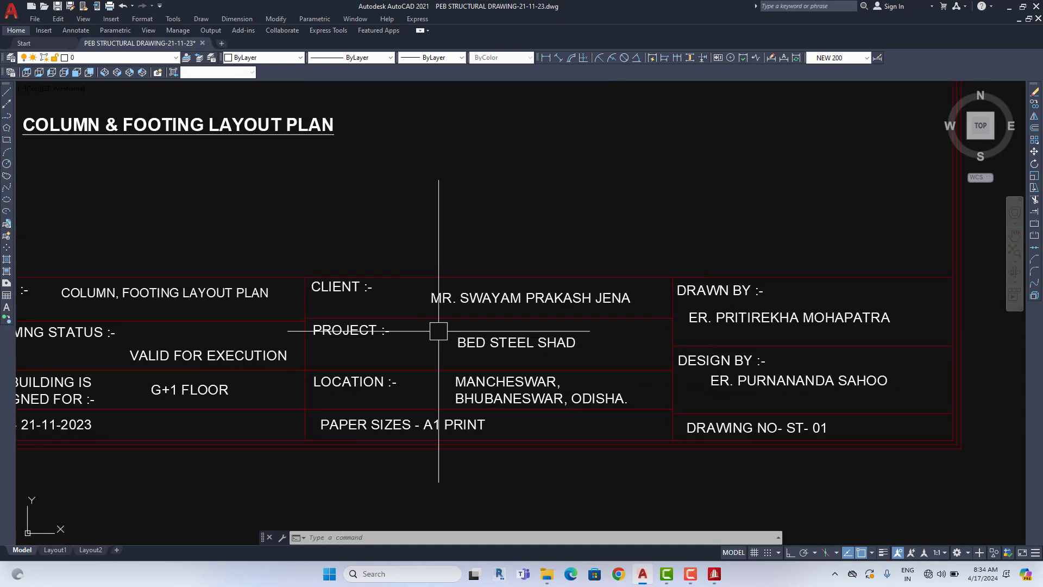
pyautogui.moveTo(689, 288); pyautogui.dragTo(641, 282, button='middle')
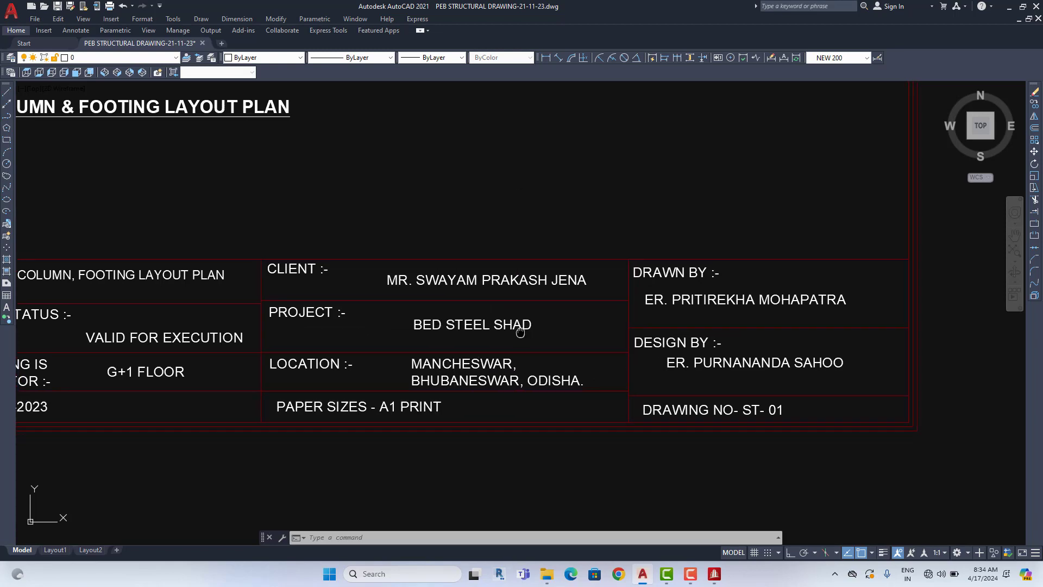
pyautogui.moveTo(522, 331); pyautogui.dragTo(530, 312, button='middle')
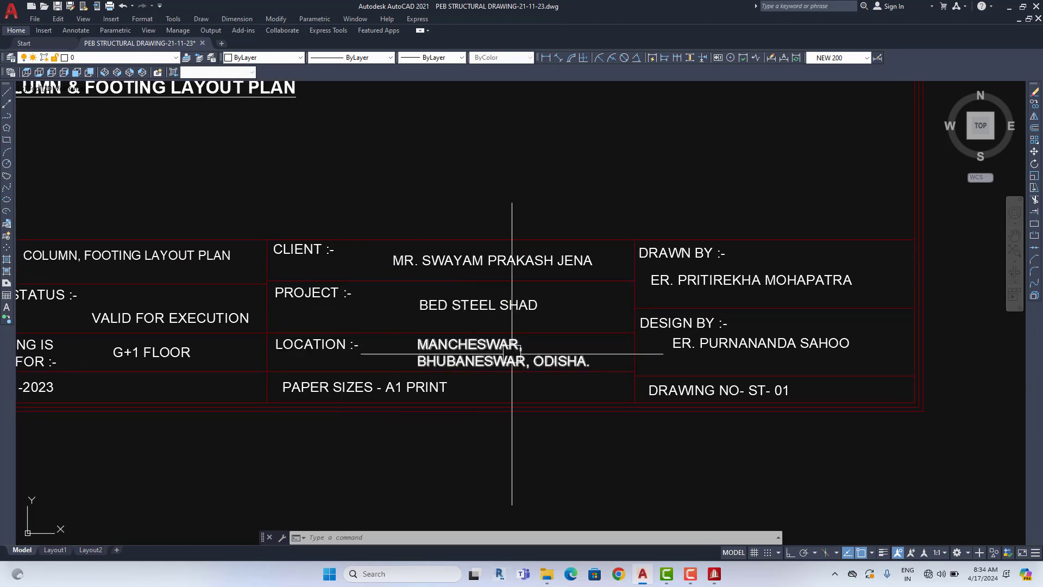
pyautogui.moveTo(493, 383); pyautogui.dragTo(436, 386, button='middle')
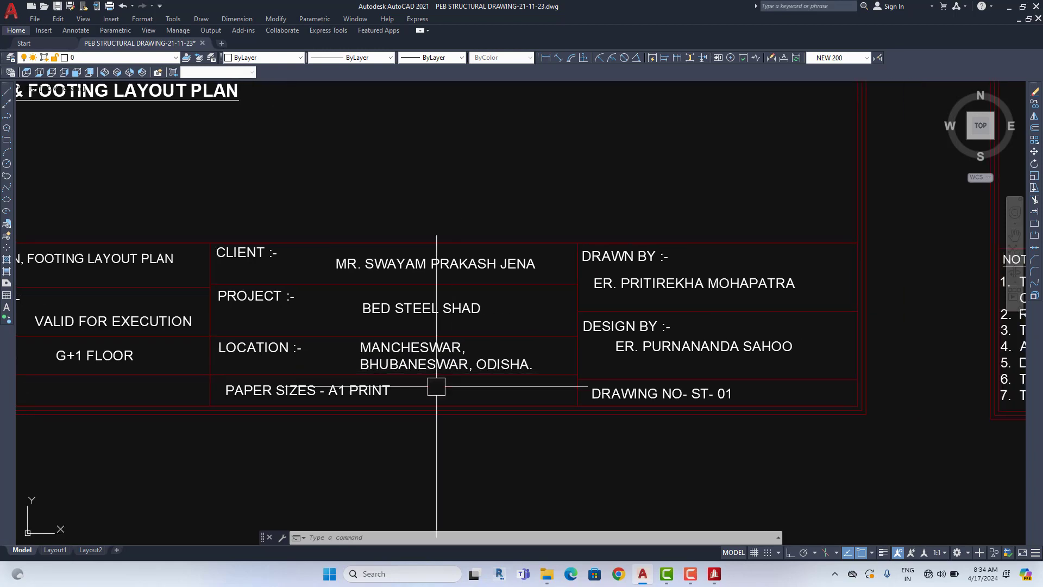
pyautogui.moveTo(657, 256); pyautogui.dragTo(505, 267, button='middle')
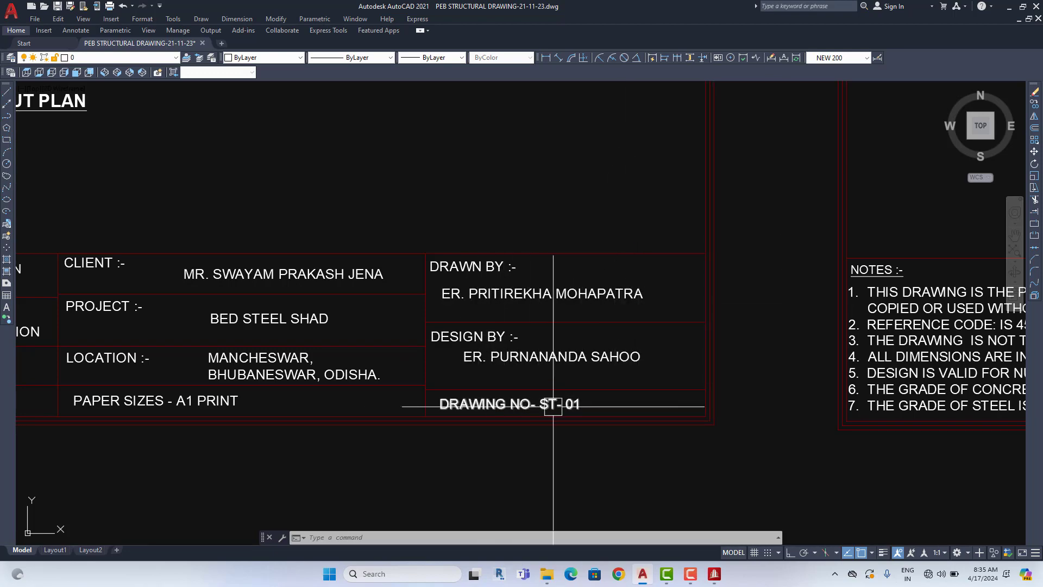
# Zoom out to the sheet set, then zoom into the grid E footings on the layout plan.
pyautogui.scroll(-5, 553, 407)
pyautogui.scroll(2, 531, 360)
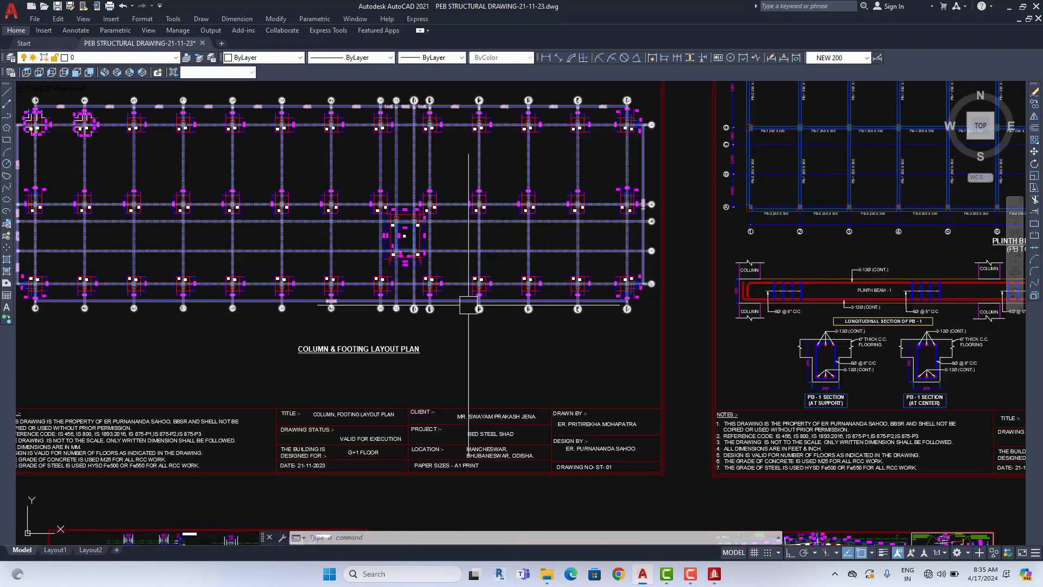
pyautogui.scroll(1, 477, 375)
pyautogui.scroll(1, 373, 350)
pyautogui.scroll(1, 318, 283)
pyautogui.scroll(1, 322, 255)
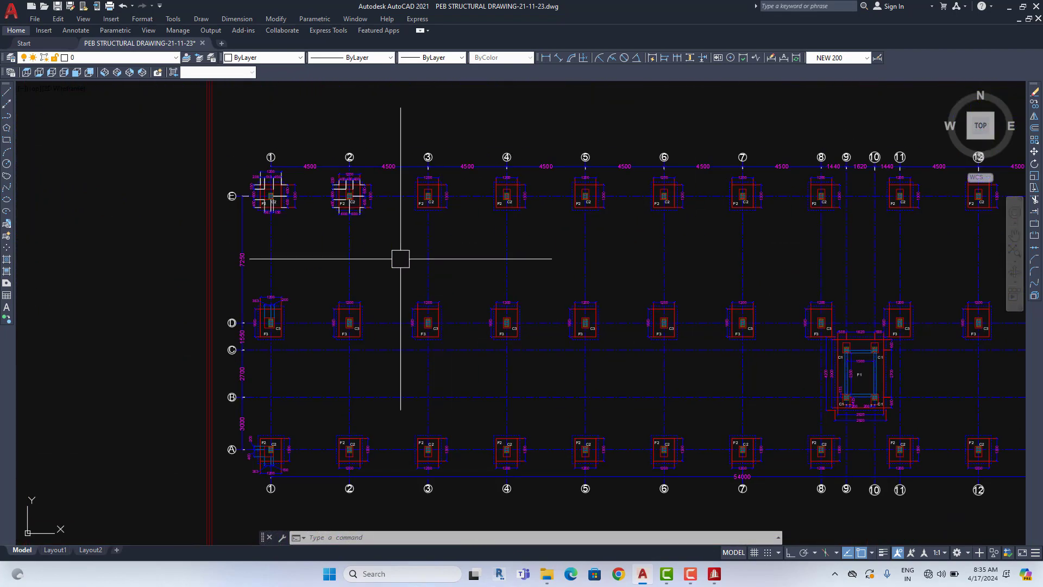
pyautogui.scroll(3, 282, 198)
pyautogui.moveTo(282, 197); pyautogui.dragTo(298, 240, button='middle')
pyautogui.scroll(2, 315, 261)
pyautogui.scroll(-4, 315, 261)
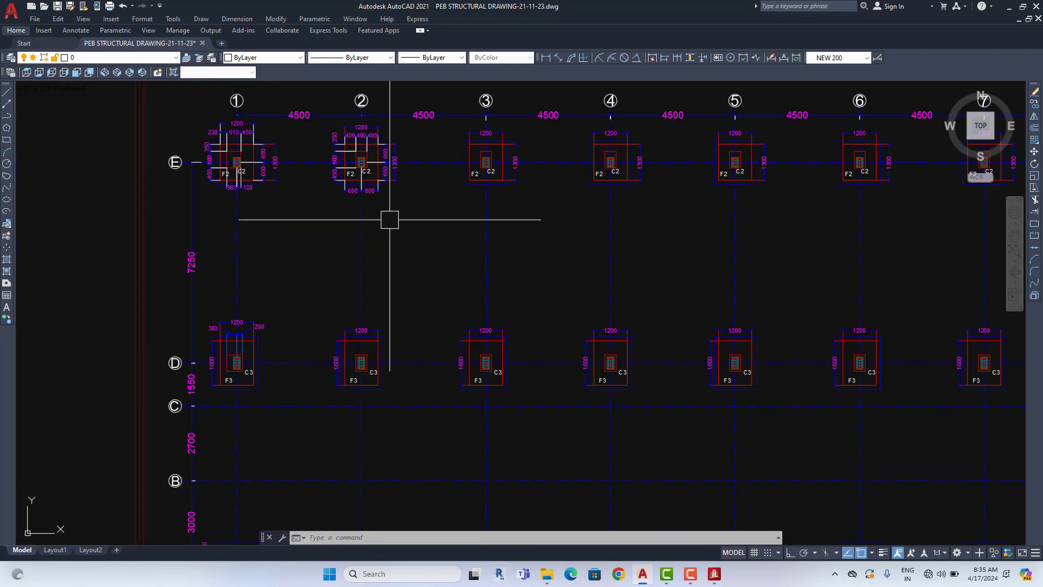
# Close in on footing F1 and its four C1 columns, dimensioned 2620 × 3900 and 2920 × 4200.
pyautogui.moveTo(484, 365); pyautogui.dragTo(314, 107, button='middle')
pyautogui.moveTo(625, 237); pyautogui.dragTo(324, 304, button='middle')
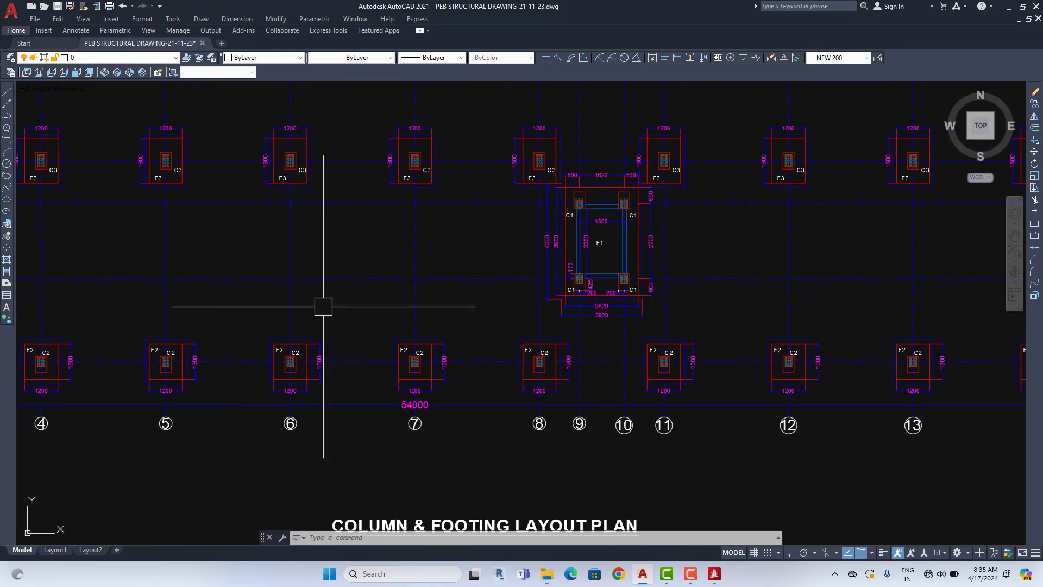
pyautogui.moveTo(603, 286); pyautogui.dragTo(449, 328, button='middle')
pyautogui.scroll(4, 371, 246)
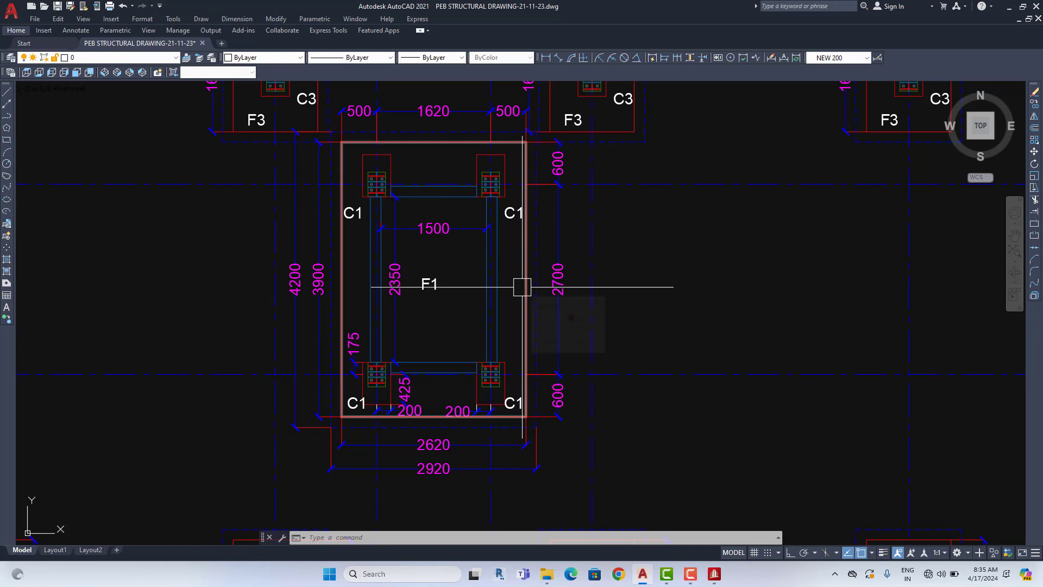
pyautogui.moveTo(434, 286); pyautogui.dragTo(438, 331, button='middle')
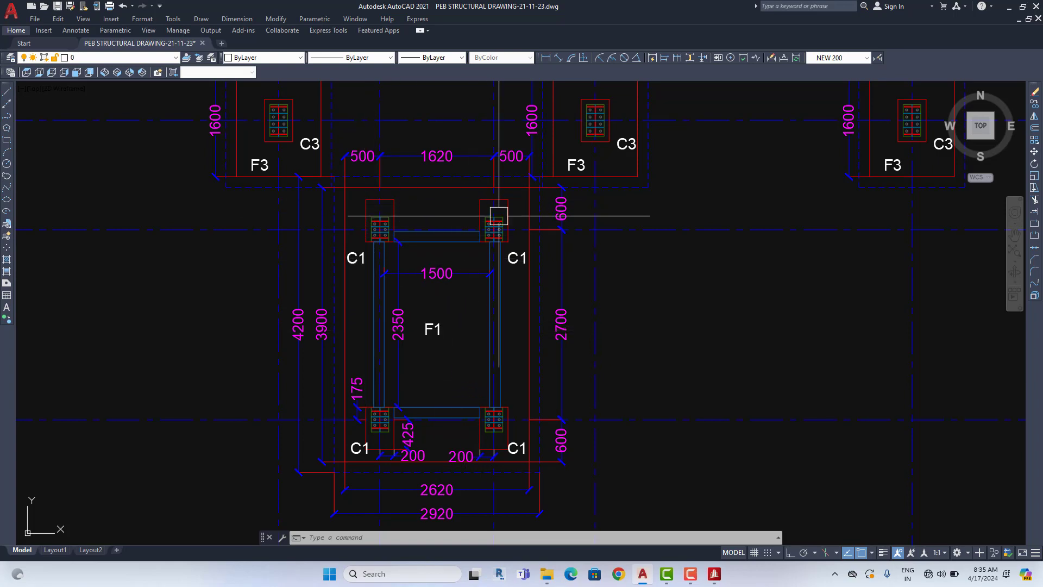
# Survey the grid 1–6 footings on rows E and D, including the row E F2/C2 footings.
pyautogui.scroll(-4, 440, 336)
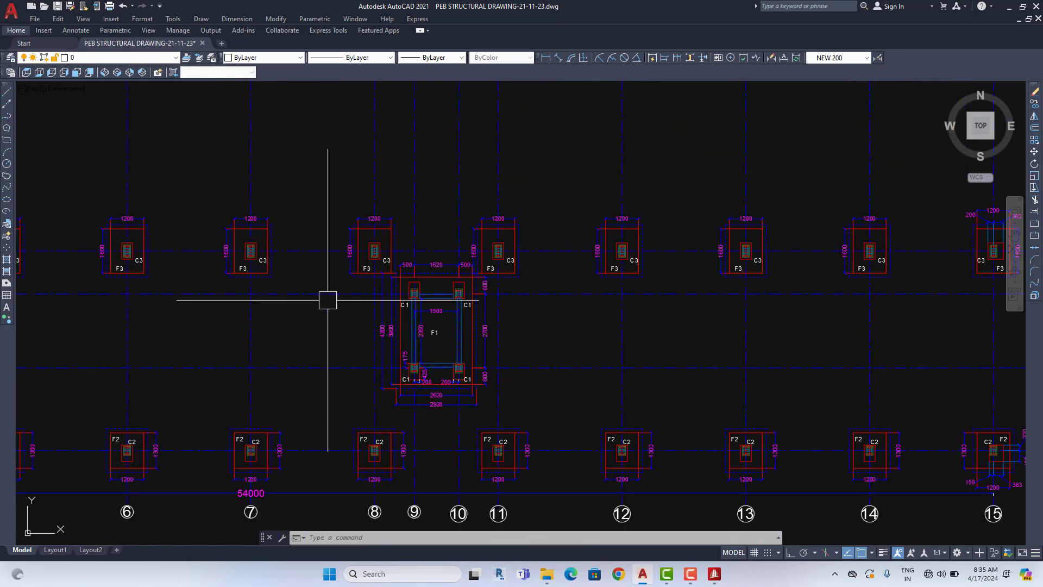
pyautogui.moveTo(163, 237)
pyautogui.mouseDown(button='middle')
pyautogui.moveTo(391, 319)
pyautogui.moveTo(570, 446)
pyautogui.mouseUp(button='middle')
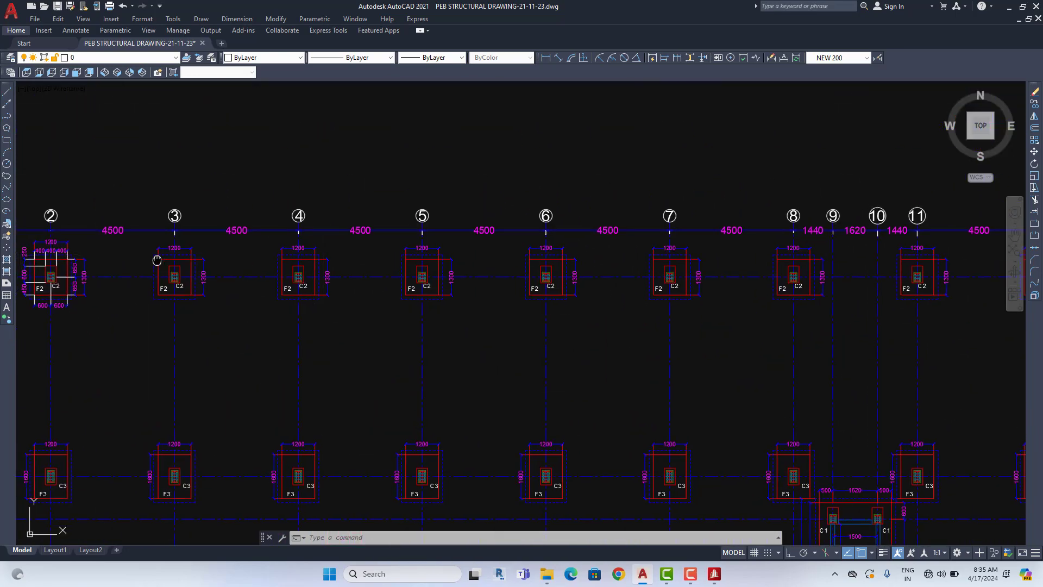
pyautogui.moveTo(158, 258); pyautogui.dragTo(543, 294, button='middle')
pyautogui.scroll(-4, 382, 291)
pyautogui.moveTo(717, 312); pyautogui.dragTo(554, 280, button='middle')
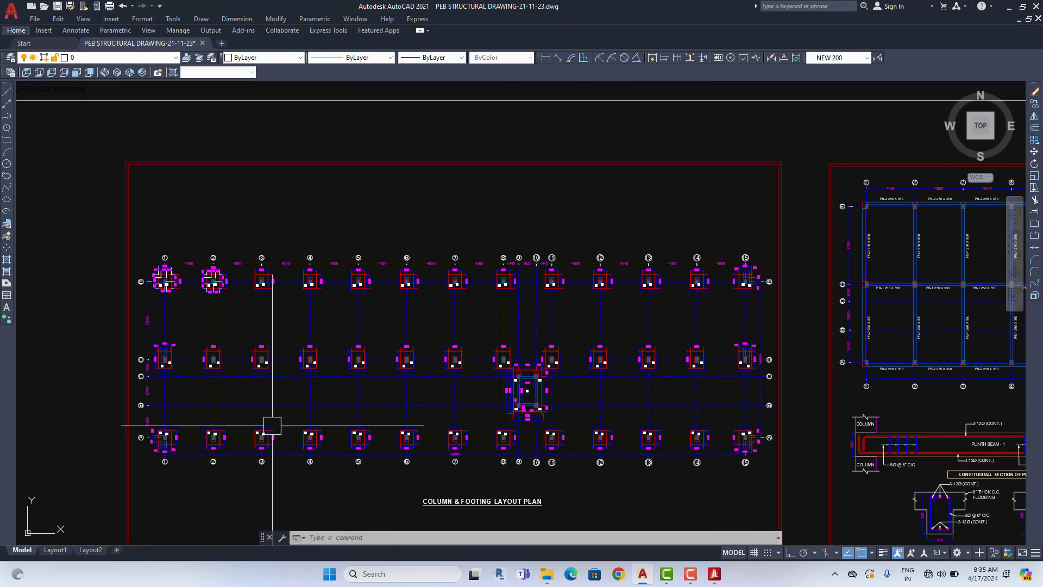
pyautogui.scroll(4, 169, 288)
pyautogui.scroll(2, 158, 304)
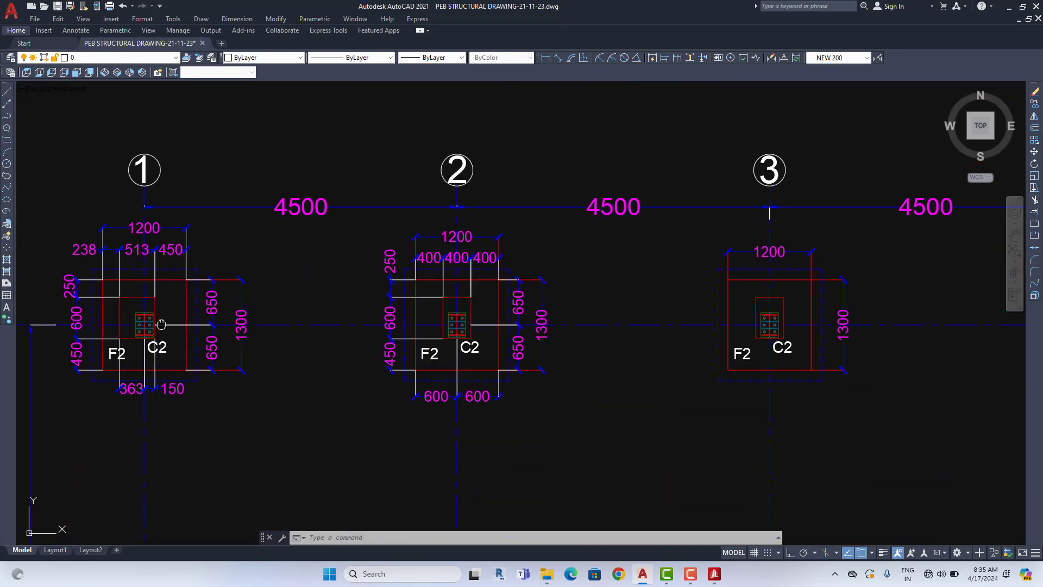
pyautogui.scroll(2, 321, 319)
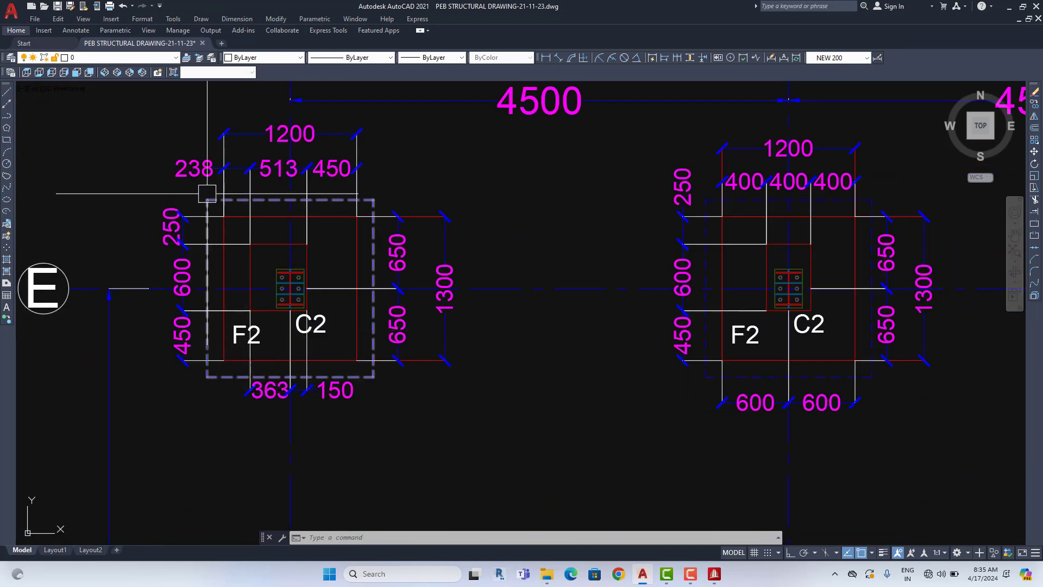
pyautogui.moveTo(413, 255); pyautogui.dragTo(255, 263, button='middle')
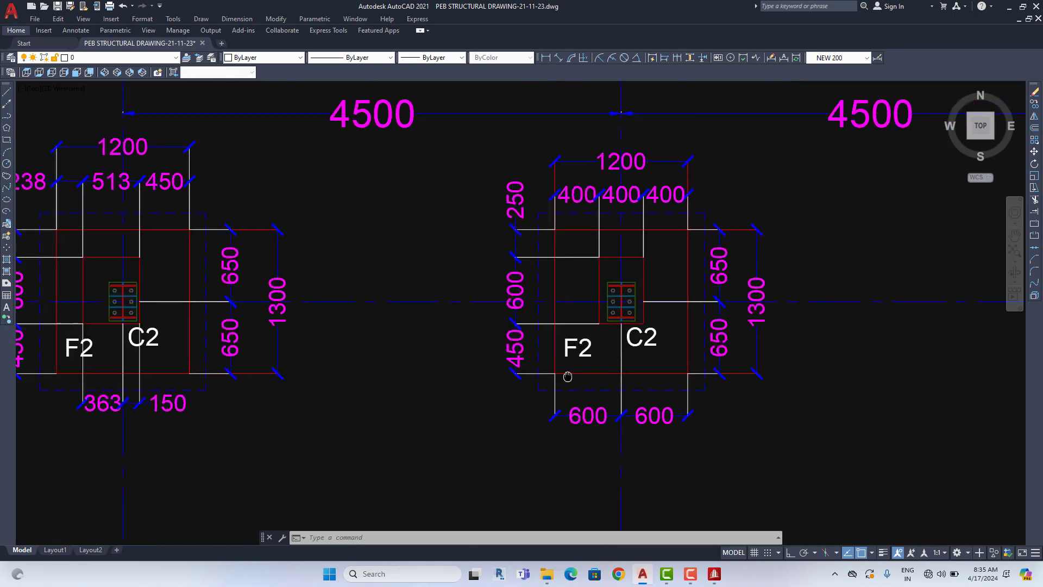
pyautogui.scroll(-5, 405, 334)
pyautogui.scroll(-4, 417, 338)
pyautogui.moveTo(496, 356); pyautogui.dragTo(461, 295, button='middle')
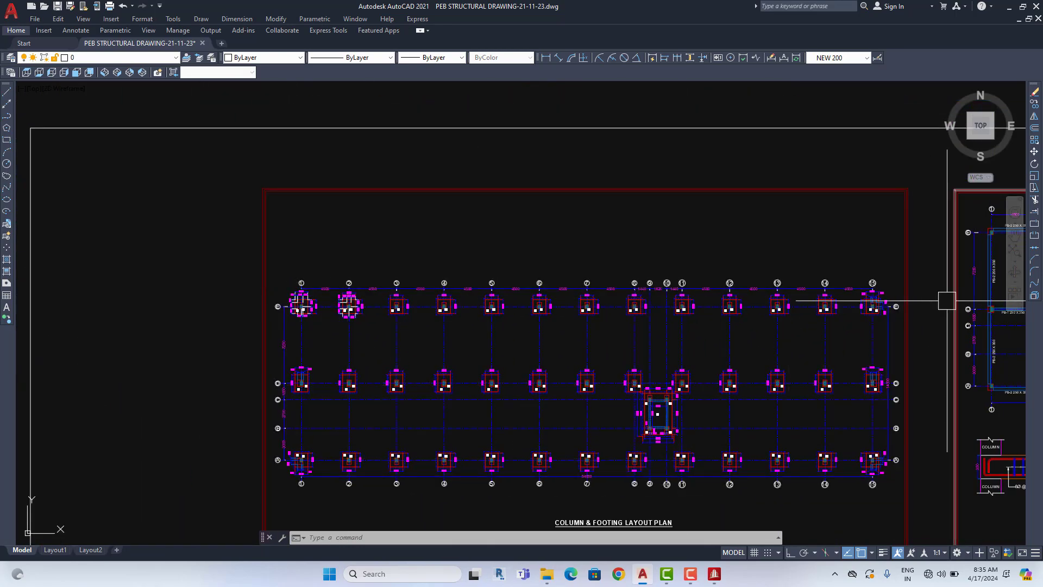
# Zoom onto the row D F3/C3 footings and the C3 column's bolted base plate.
pyautogui.scroll(8, 646, 443)
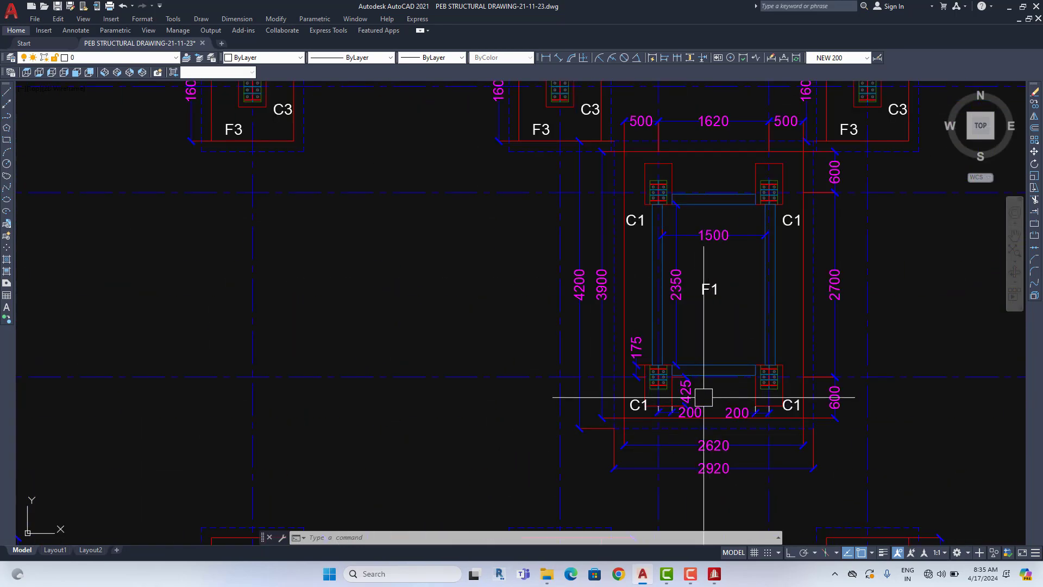
pyautogui.scroll(-8, 709, 386)
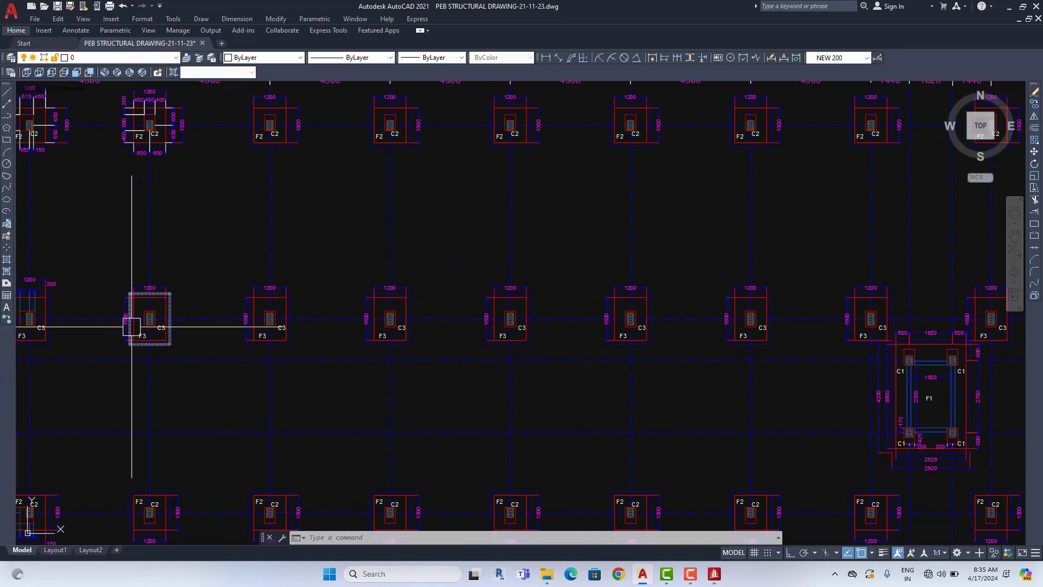
pyautogui.moveTo(152, 315); pyautogui.dragTo(359, 345, button='middle')
pyautogui.scroll(4, 359, 345)
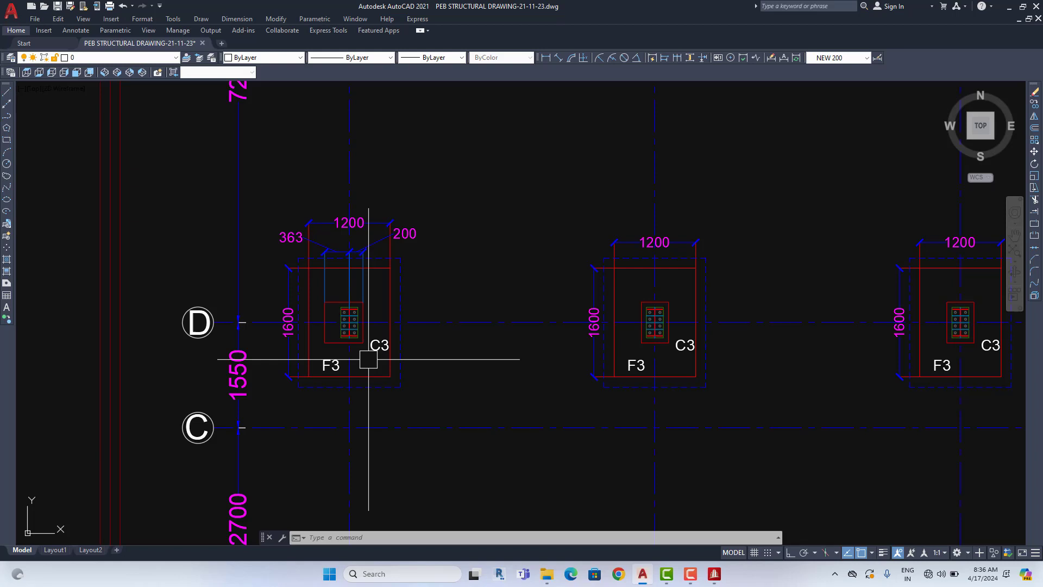
pyautogui.scroll(2, 369, 359)
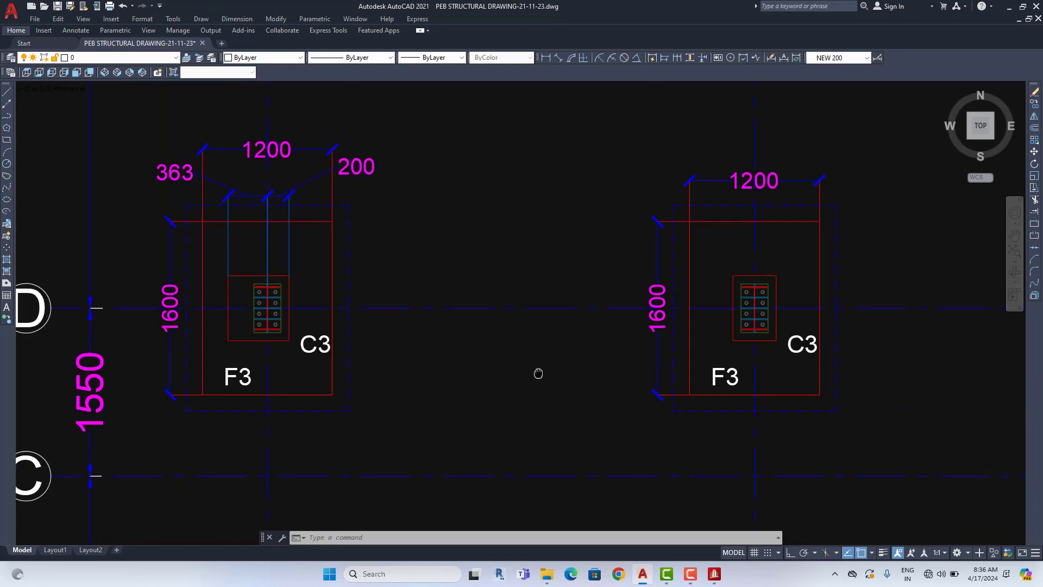
pyautogui.moveTo(538, 372); pyautogui.dragTo(344, 348, button='middle')
pyautogui.scroll(2, 344, 347)
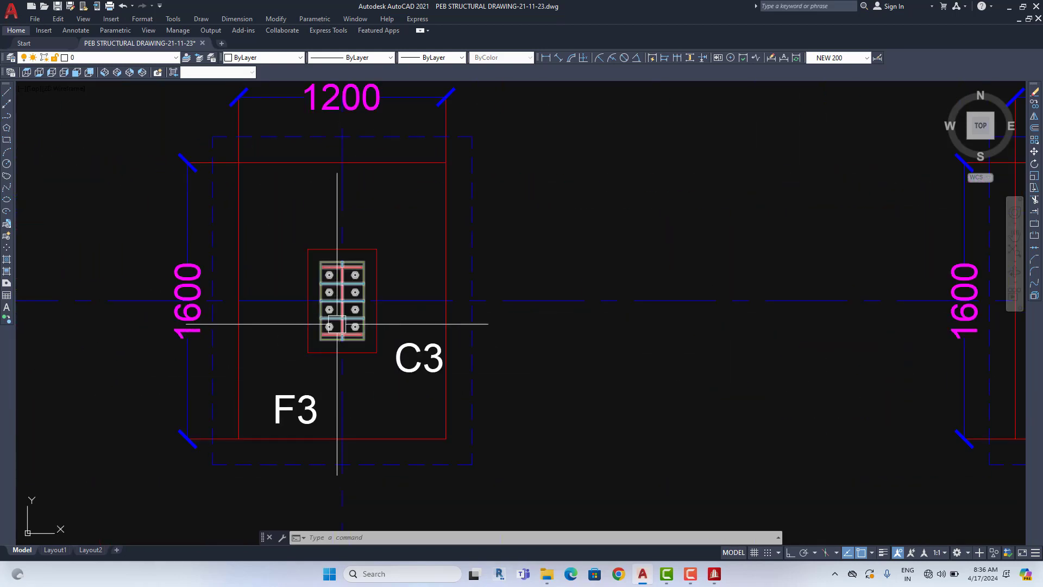
pyautogui.scroll(2, 336, 324)
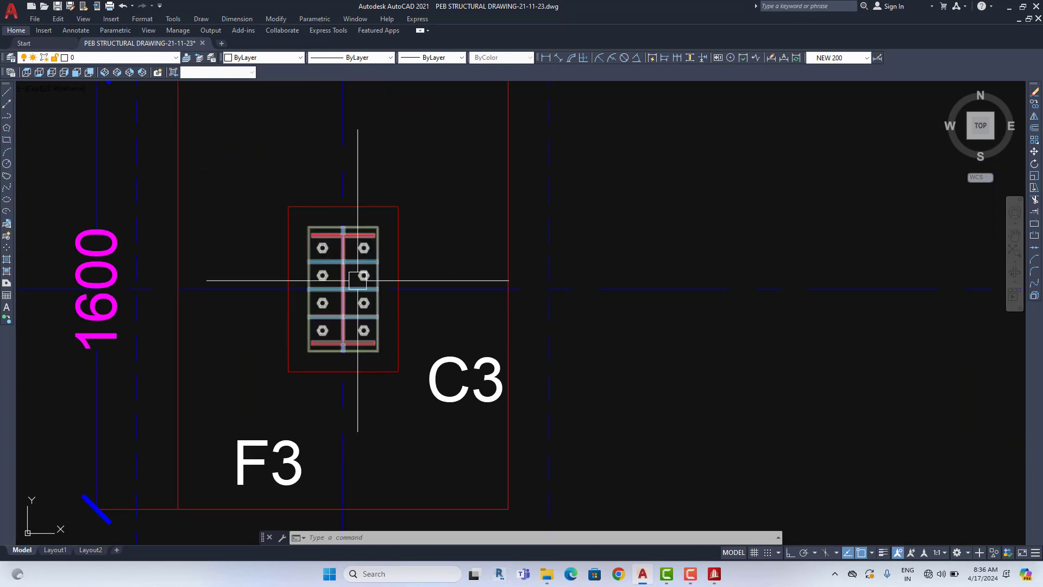
pyautogui.scroll(4, 342, 232)
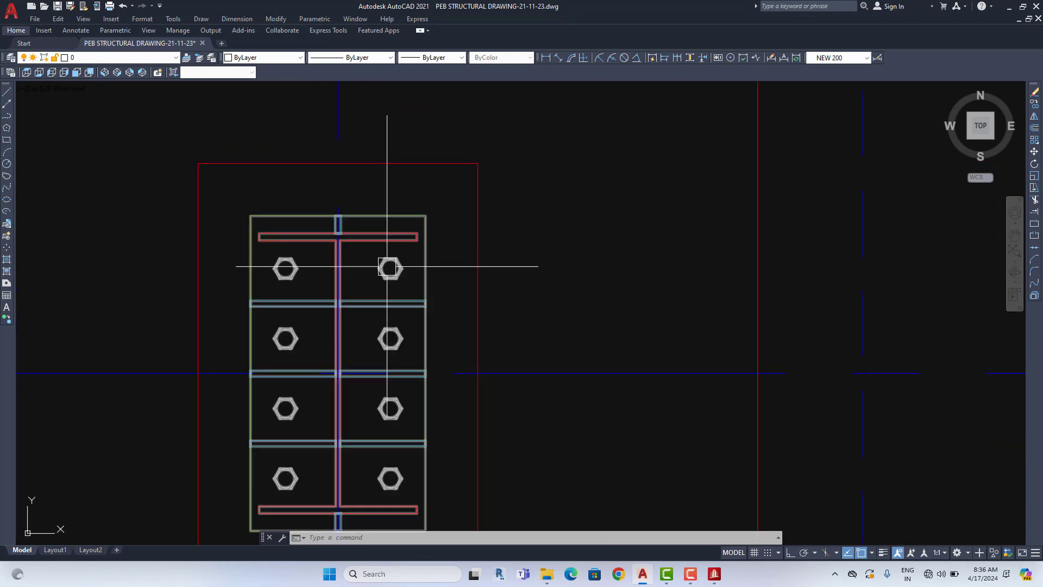
pyautogui.moveTo(423, 265); pyautogui.dragTo(447, 173, button='middle')
pyautogui.scroll(-2, 448, 288)
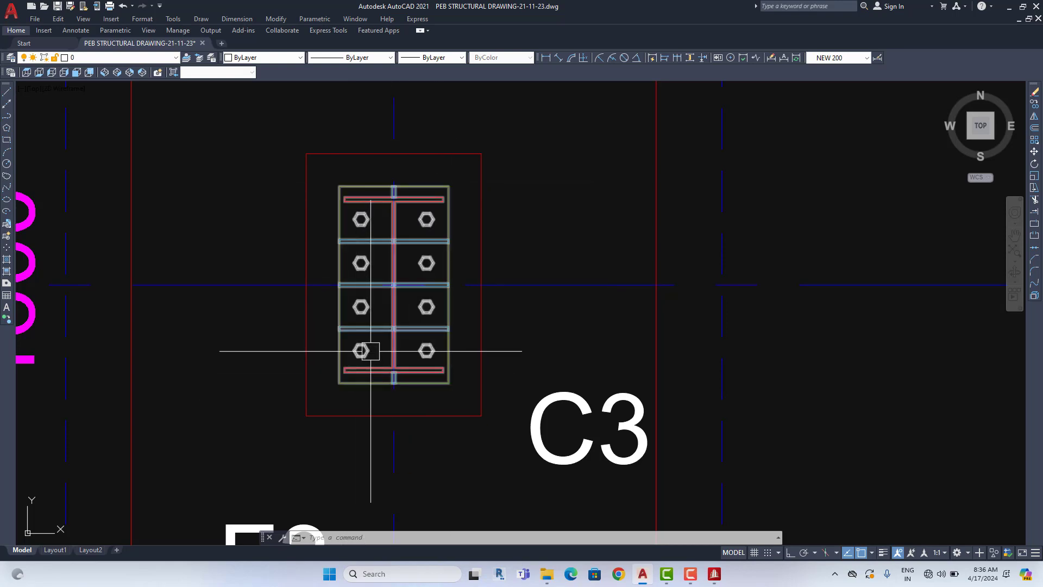
pyautogui.scroll(-4, 260, 262)
# Select the F3 footing and C3 column outlines to check their layers, then deselect.
pyautogui.click(212, 212)
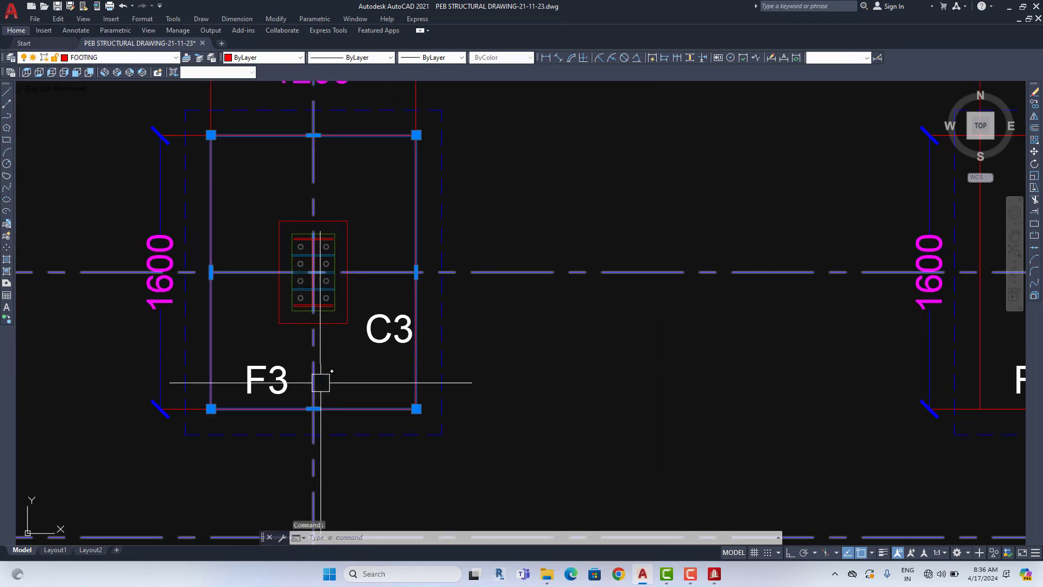
pyautogui.scroll(2, 320, 299)
pyautogui.press('Escape')
pyautogui.click(336, 342)
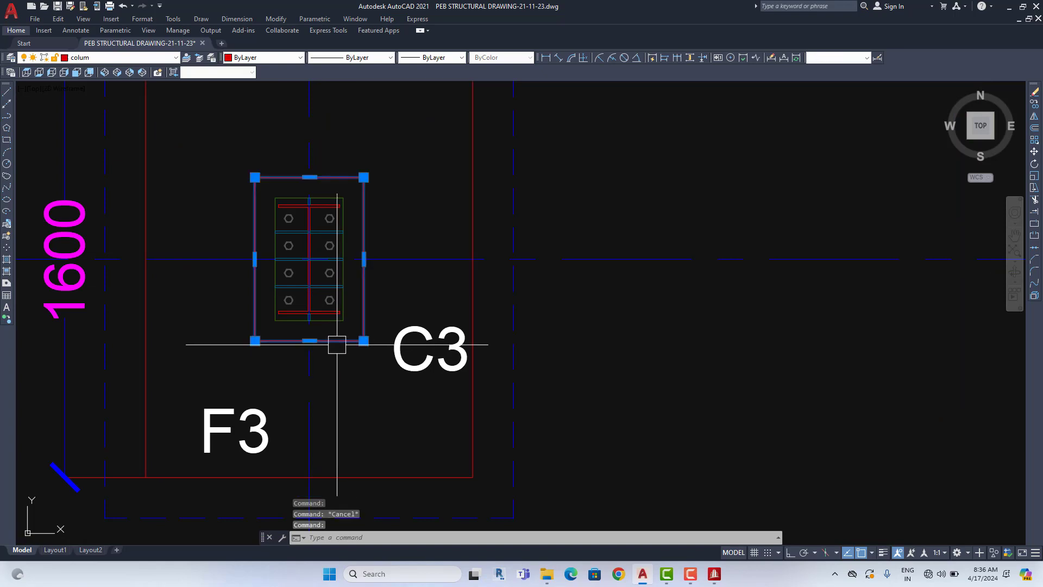
pyautogui.moveTo(352, 359); pyautogui.dragTo(343, 388, button='middle')
pyautogui.scroll(2, 343, 387)
pyautogui.press('Escape')
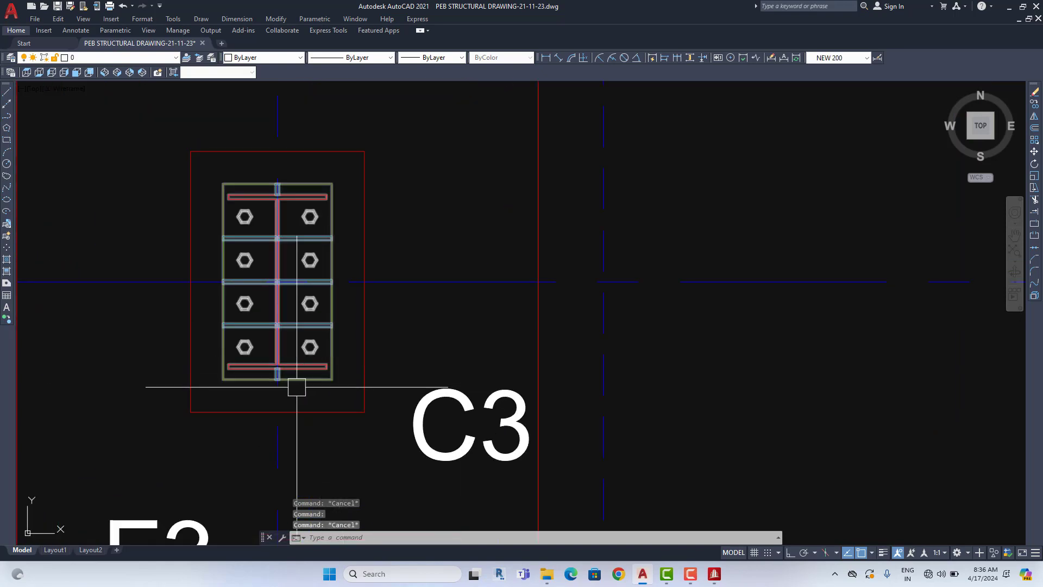
pyautogui.scroll(2, 321, 201)
pyautogui.moveTo(321, 200); pyautogui.dragTo(375, 194, button='middle')
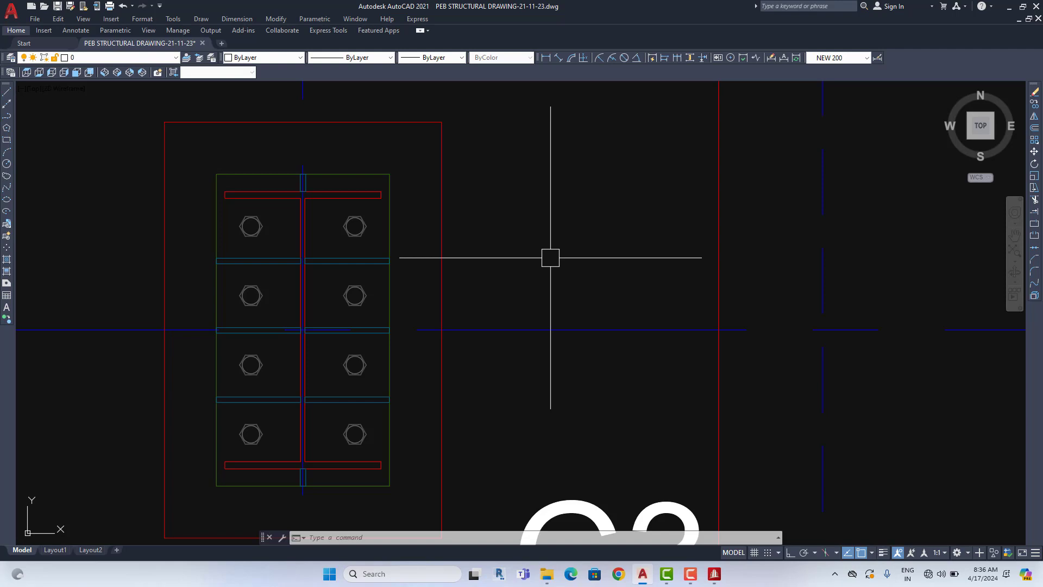
# Zoom out to the row of four F3 footings with C3 columns, each 1200 × 1600.
pyautogui.scroll(-4, 550, 257)
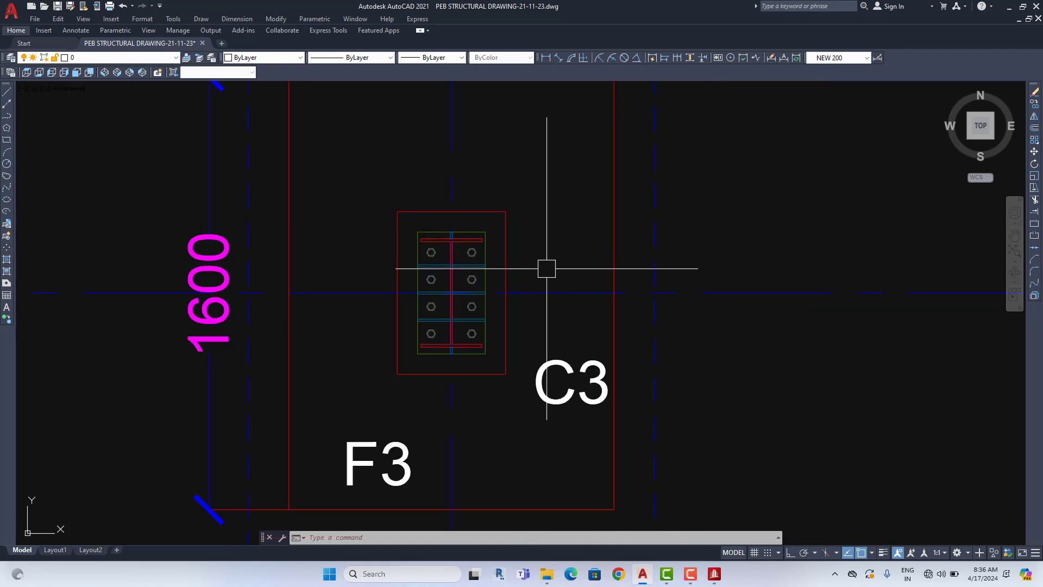
pyautogui.scroll(-5, 545, 268)
pyautogui.scroll(-3, 545, 268)
pyautogui.moveTo(610, 289); pyautogui.dragTo(442, 254, button='middle')
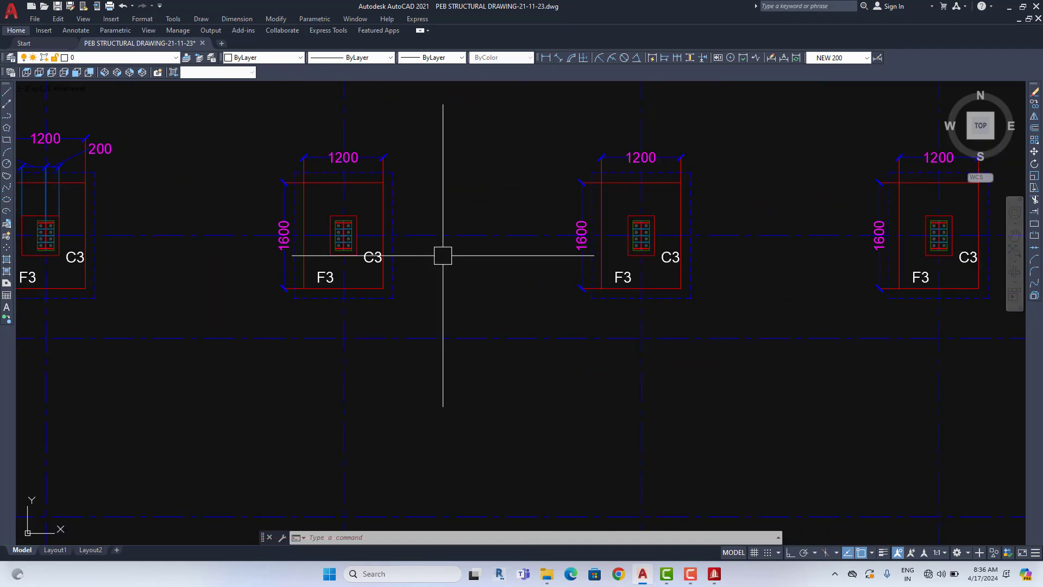
# Pan across the column and footing plan from the grid 1/A corner to grids 7–15.
pyautogui.scroll(-3, 443, 255)
pyautogui.scroll(-3, 442, 251)
pyautogui.moveTo(578, 319); pyautogui.dragTo(334, 271, button='middle')
pyautogui.scroll(1, 334, 271)
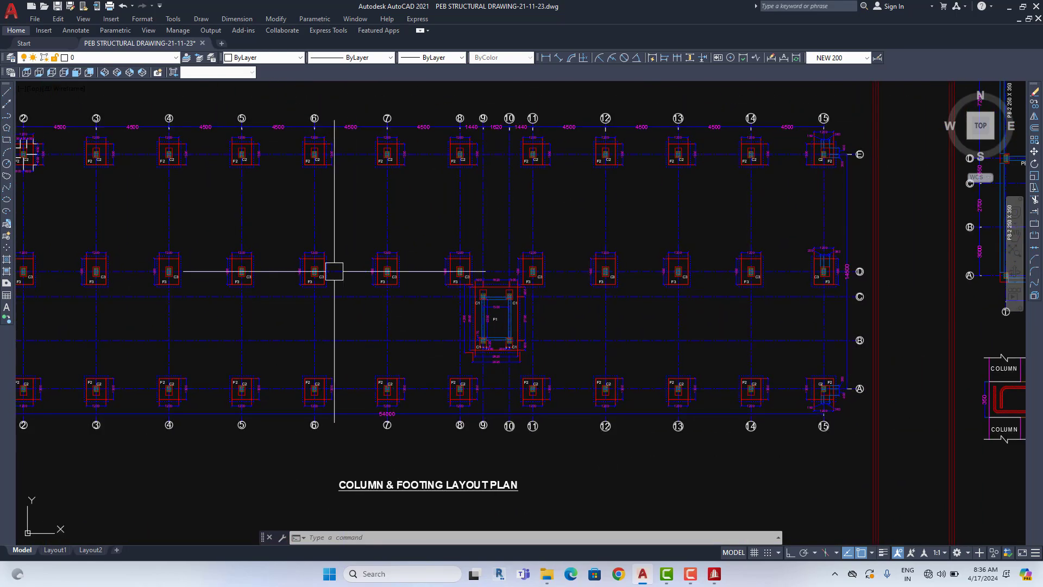
pyautogui.scroll(-1, 440, 226)
pyautogui.moveTo(440, 226); pyautogui.dragTo(549, 211, button='middle')
pyautogui.scroll(3, 80, 420)
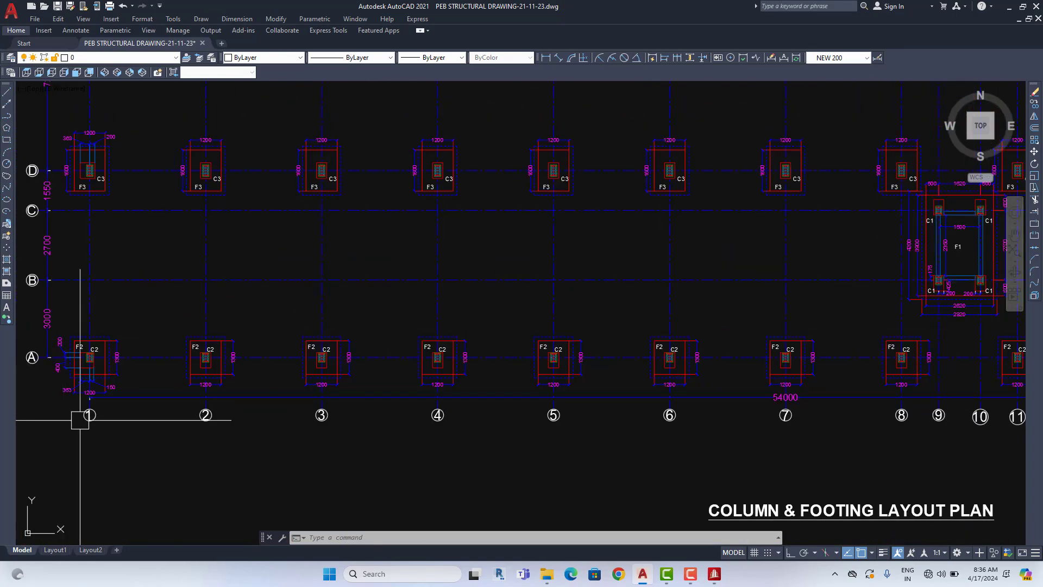
pyautogui.scroll(-2, 90, 402)
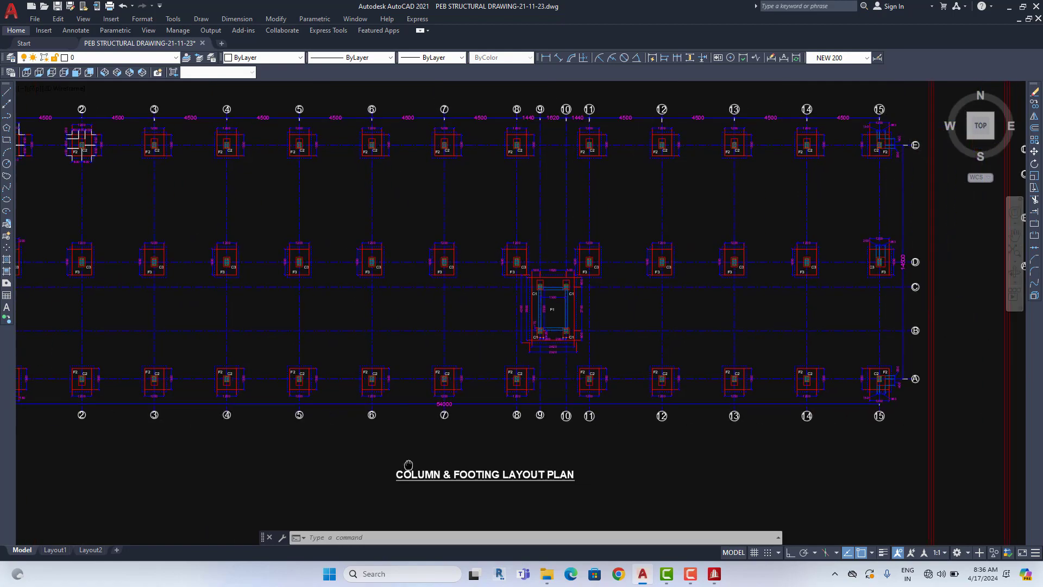
pyautogui.moveTo(910, 456); pyautogui.dragTo(759, 451, button='middle')
pyautogui.scroll(2, 729, 426)
pyautogui.scroll(-3, 731, 419)
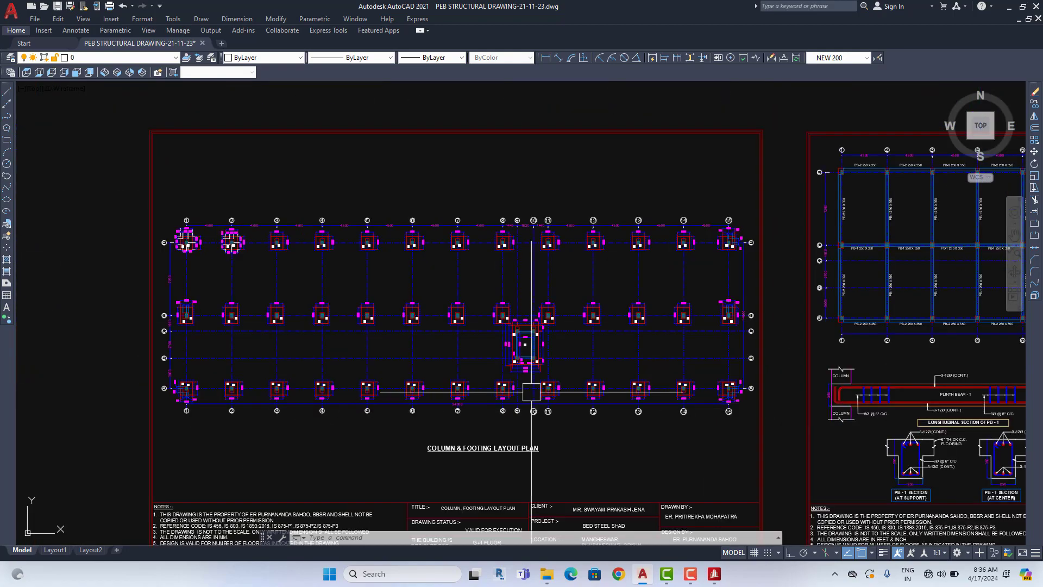
pyautogui.scroll(3, 203, 400)
# Review grids 1–7 across rows A–E, then show the sheets beside the plinth beam layout.
pyautogui.moveTo(203, 401)
pyautogui.mouseDown(button='middle')
pyautogui.moveTo(215, 414)
pyautogui.moveTo(209, 456)
pyautogui.mouseUp(button='middle')
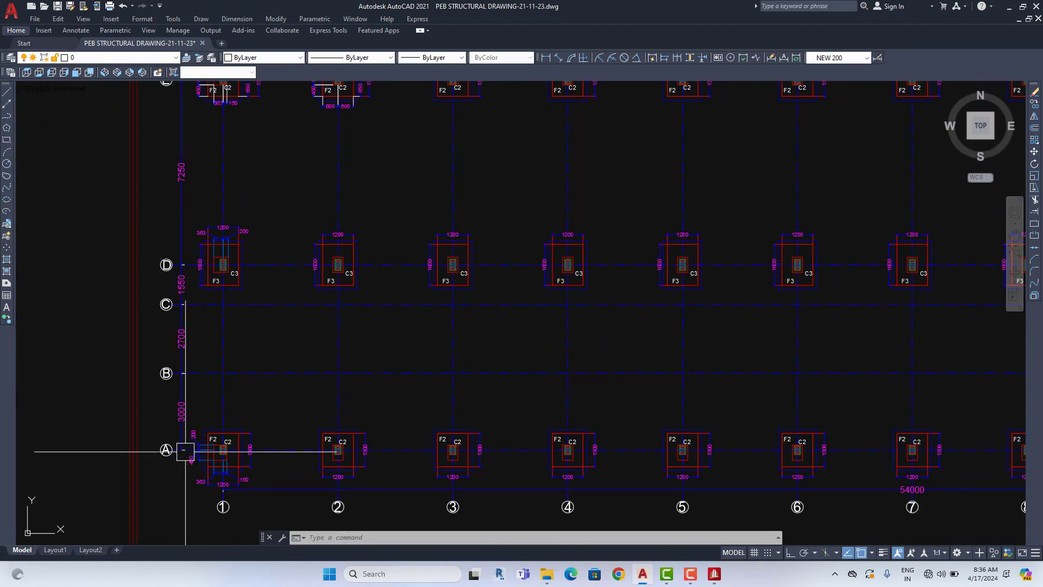
pyautogui.scroll(-4, 209, 456)
pyautogui.scroll(5, 214, 440)
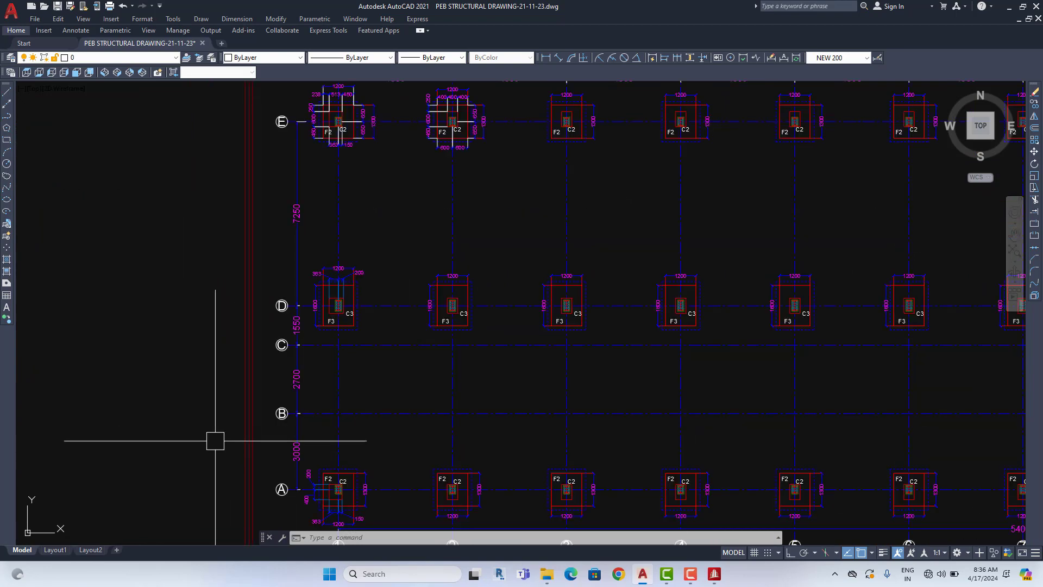
pyautogui.moveTo(291, 233); pyautogui.dragTo(275, 211, button='middle')
pyautogui.scroll(-4, 278, 170)
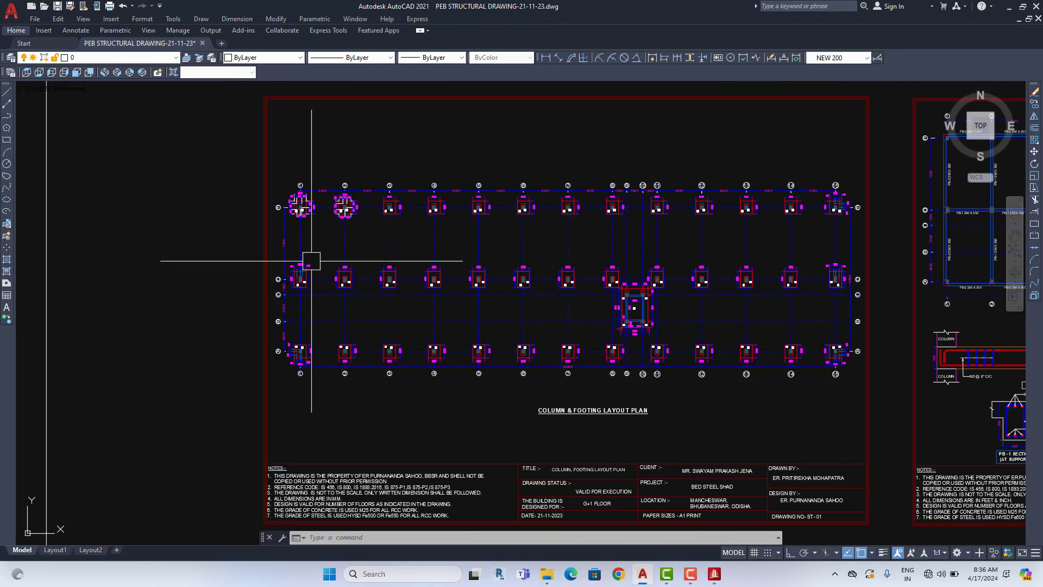
pyautogui.scroll(1, 307, 261)
pyautogui.scroll(2, 274, 231)
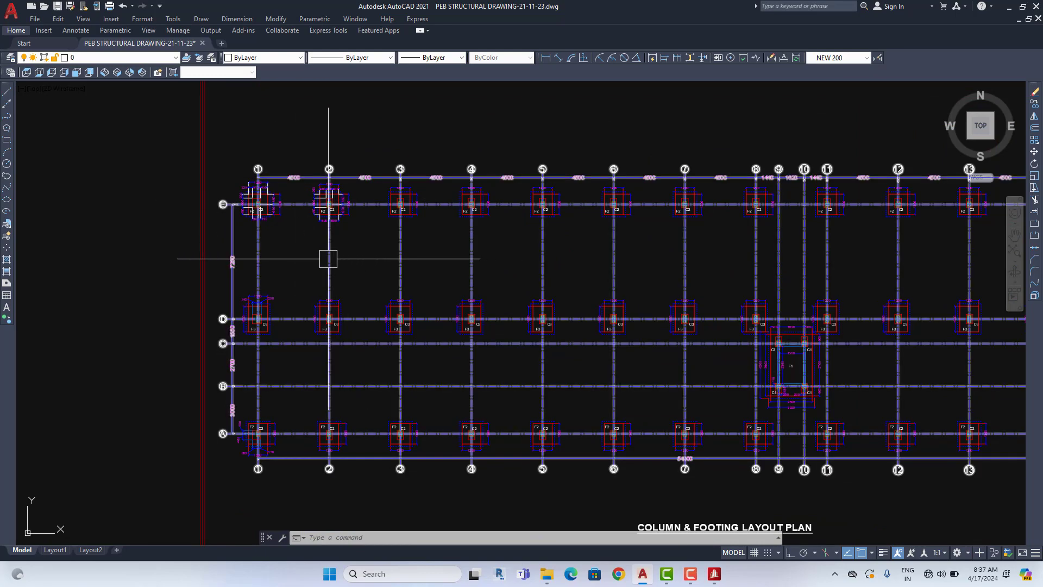
pyautogui.scroll(-4, 339, 266)
pyautogui.moveTo(484, 275); pyautogui.dragTo(252, 275, button='middle')
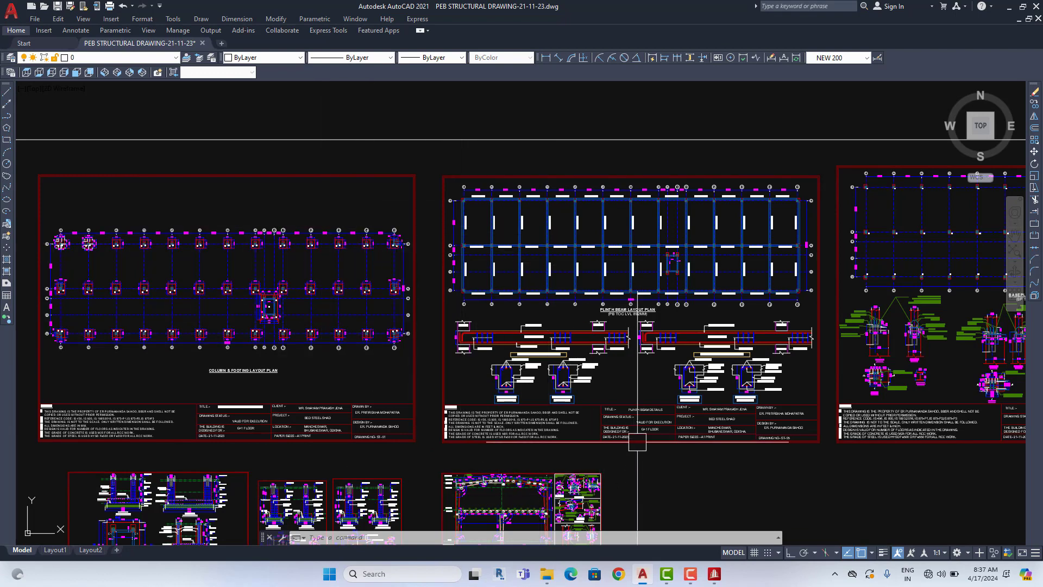
# Zoom out to the sheet overview, then onto Section A-A sheet ST-08 with details C-01 to C-06.
pyautogui.scroll(2, 613, 423)
pyautogui.scroll(2, 565, 397)
pyautogui.scroll(2, 596, 369)
pyautogui.scroll(2, 480, 332)
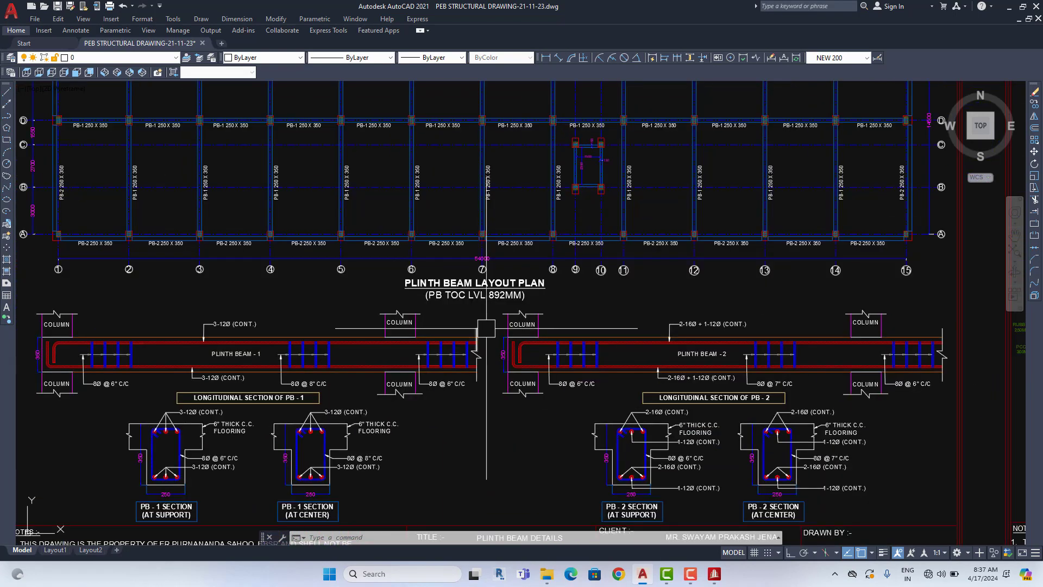
pyautogui.scroll(3, 459, 312)
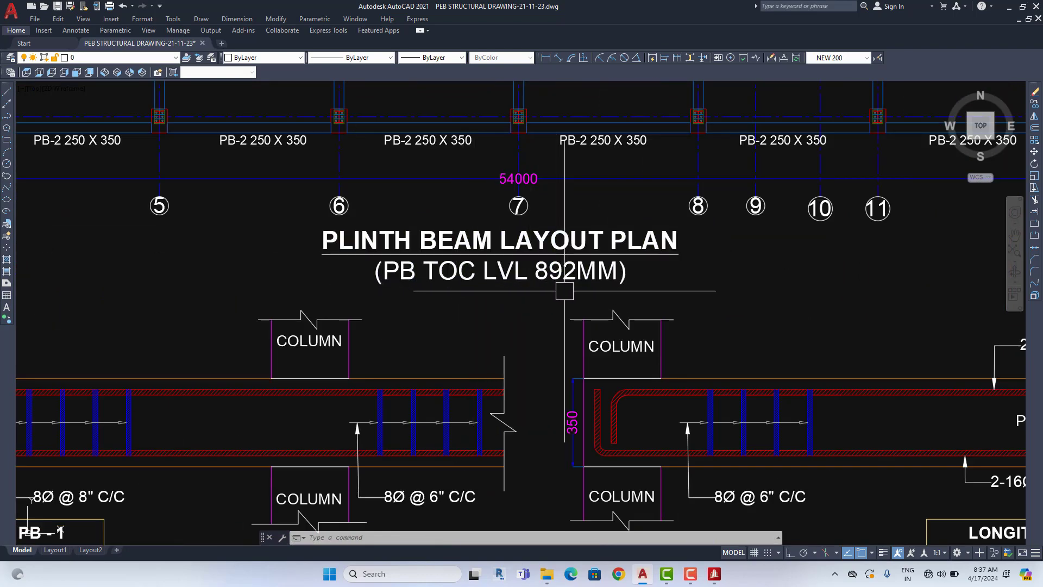
pyautogui.scroll(-5, 555, 321)
pyautogui.scroll(-3, 555, 322)
pyautogui.scroll(-2, 555, 336)
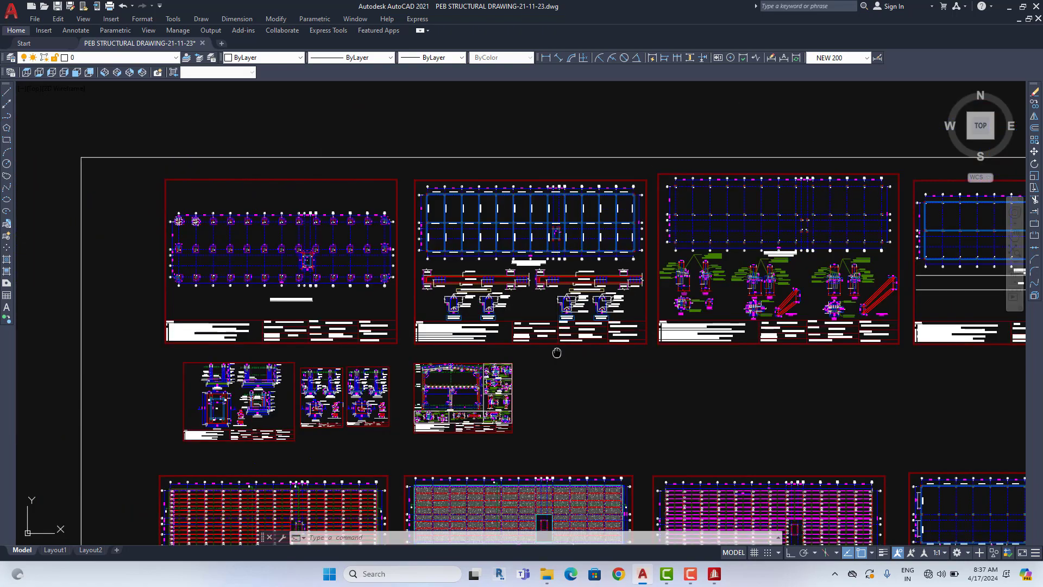
pyautogui.moveTo(554, 349); pyautogui.dragTo(577, 295, button='middle')
pyautogui.scroll(3, 451, 307)
pyautogui.scroll(2, 413, 318)
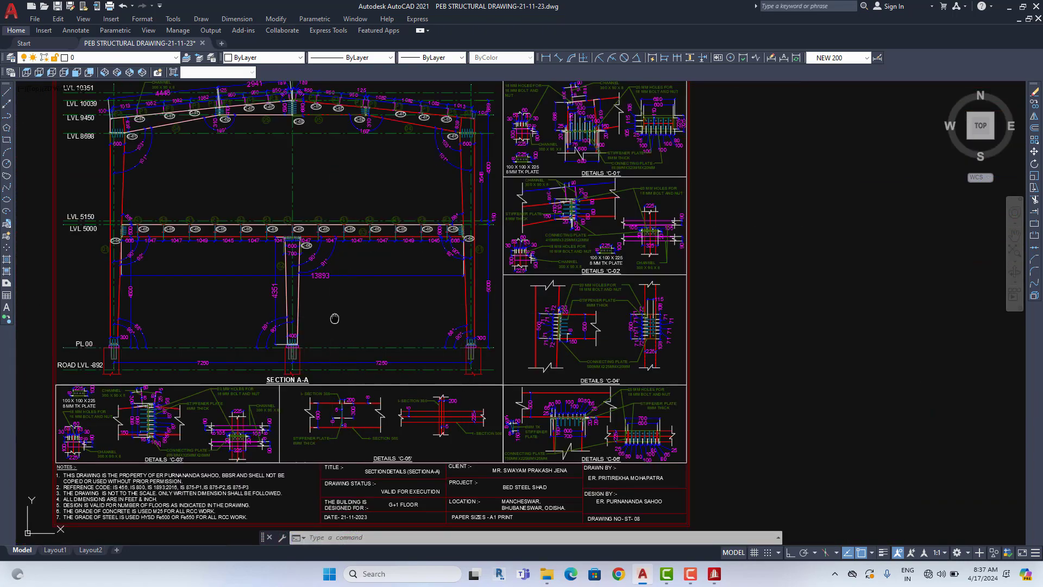
# Inspect the Section A-A column base at PL 00 and ROAD LVL -892, then LVL 5000.
pyautogui.scroll(3, 185, 403)
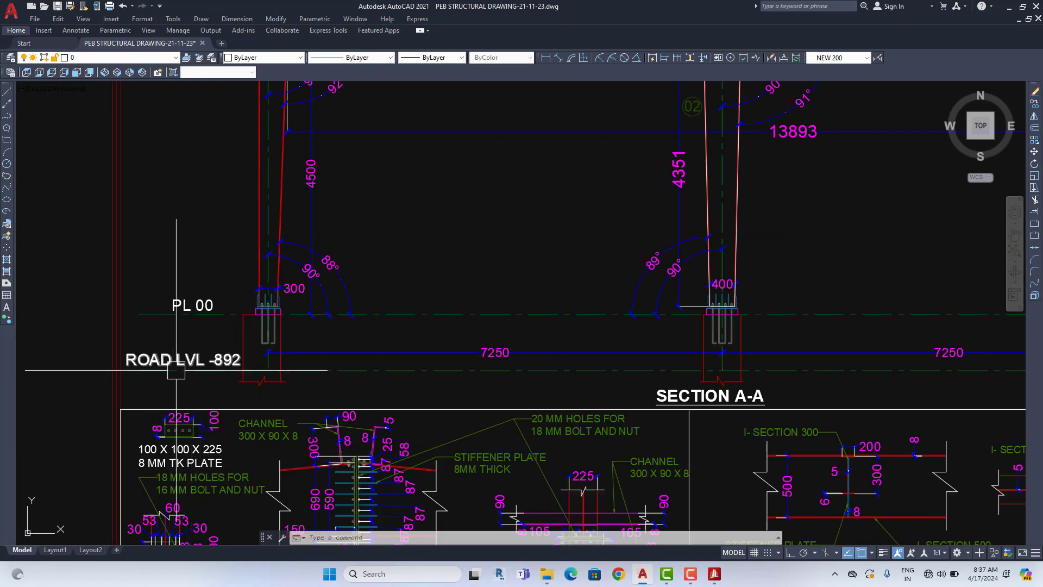
pyautogui.scroll(2, 249, 381)
pyautogui.moveTo(288, 383); pyautogui.dragTo(288, 415, button='middle')
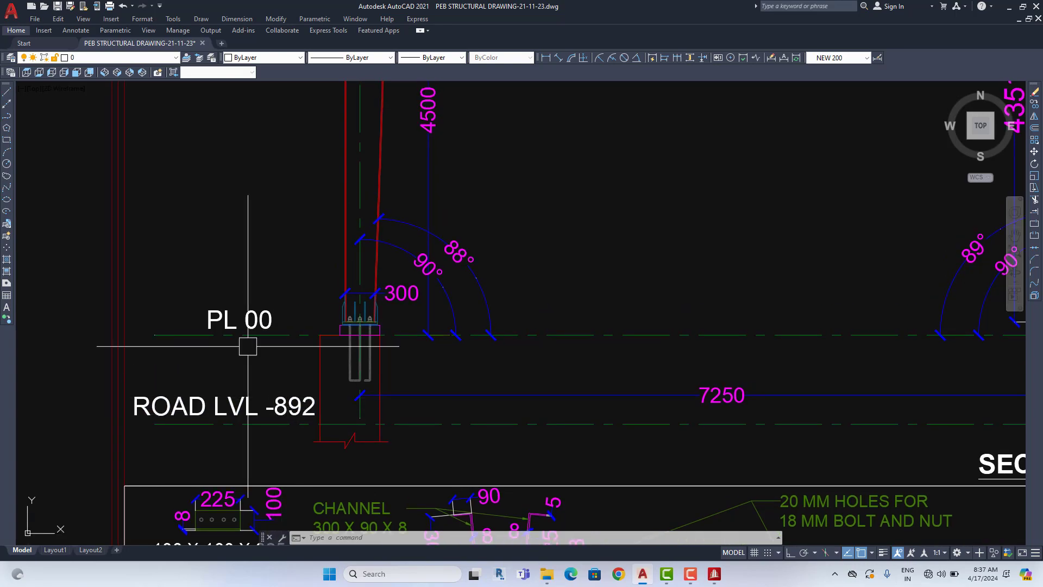
pyautogui.scroll(-2, 261, 325)
pyautogui.moveTo(266, 203); pyautogui.dragTo(271, 303, button='middle')
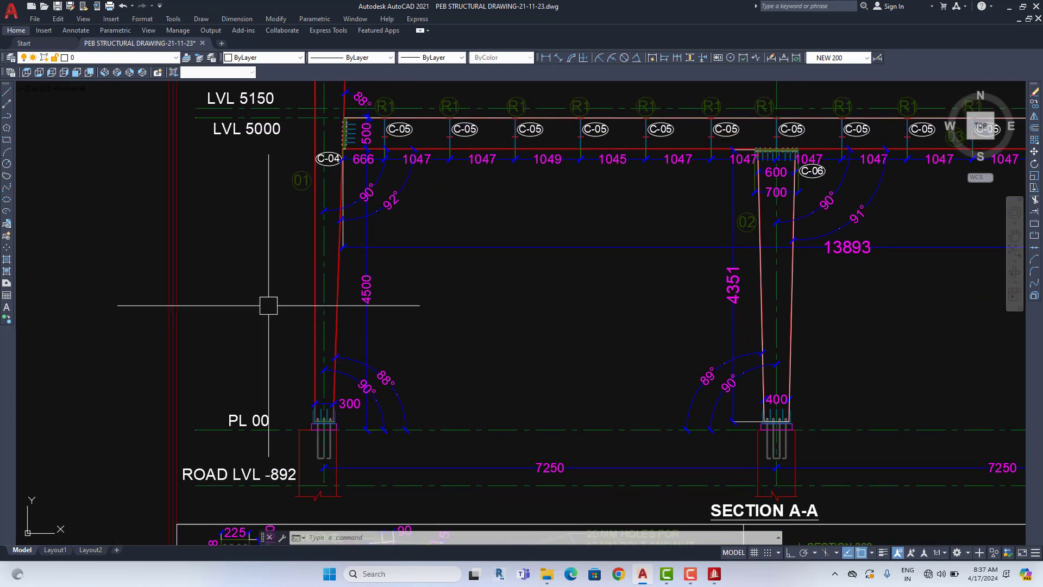
pyautogui.scroll(1, 271, 303)
# Pan up through LVL 5150 to LVL 10039, then zoom far out to all sheets.
pyautogui.moveTo(220, 211); pyautogui.dragTo(219, 299, button='middle')
pyautogui.moveTo(198, 158); pyautogui.dragTo(198, 255, button='middle')
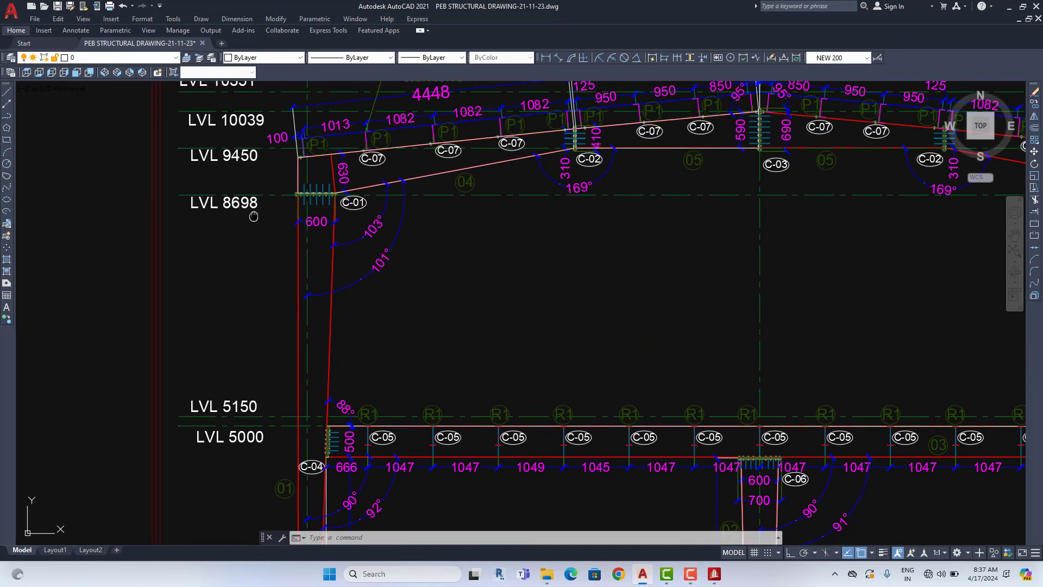
pyautogui.moveTo(179, 86); pyautogui.dragTo(179, 158, button='middle')
pyautogui.scroll(-3, 240, 227)
pyautogui.scroll(1, 255, 415)
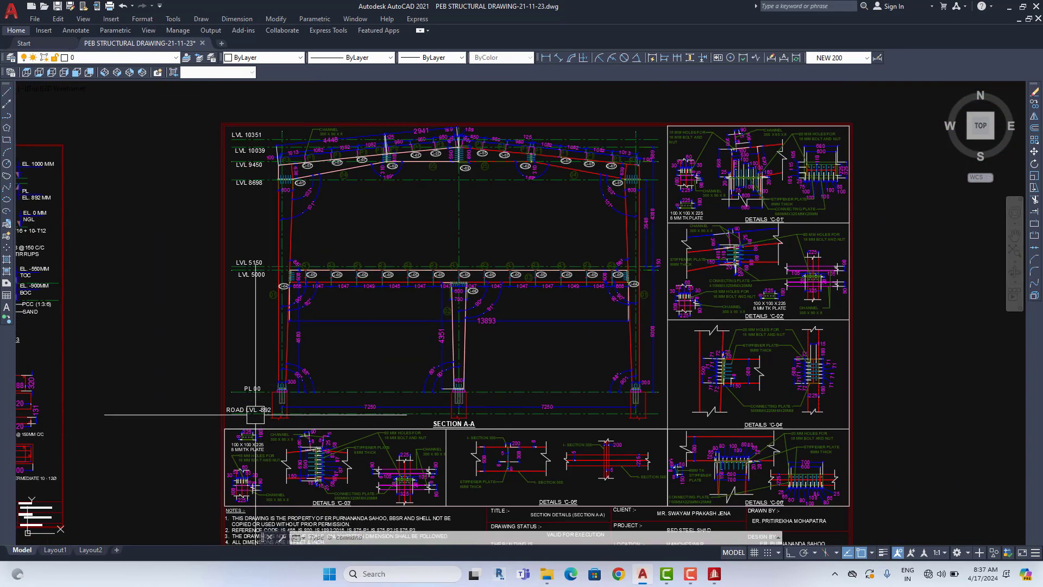
pyautogui.scroll(2, 255, 415)
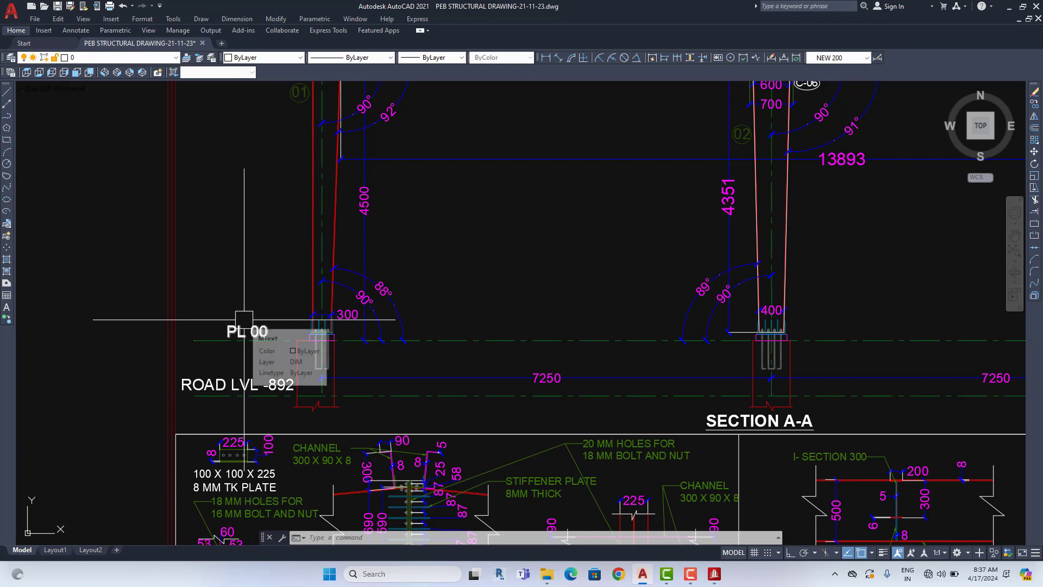
pyautogui.scroll(-2, 269, 329)
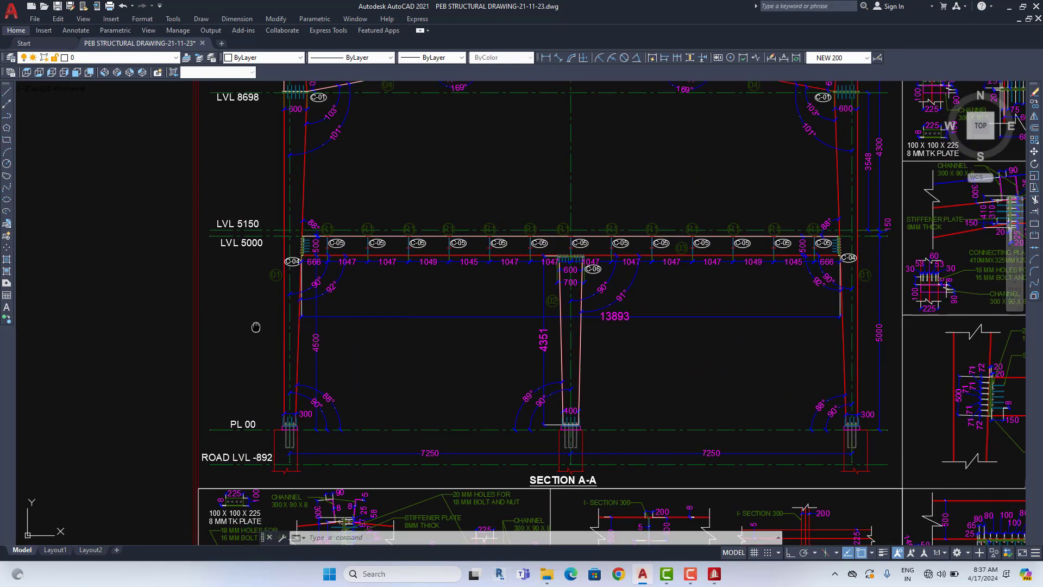
pyautogui.scroll(-3, 255, 172)
# Zoom in and out around the plinth beam sheet in the drawing set.
pyautogui.scroll(-3, 360, 301)
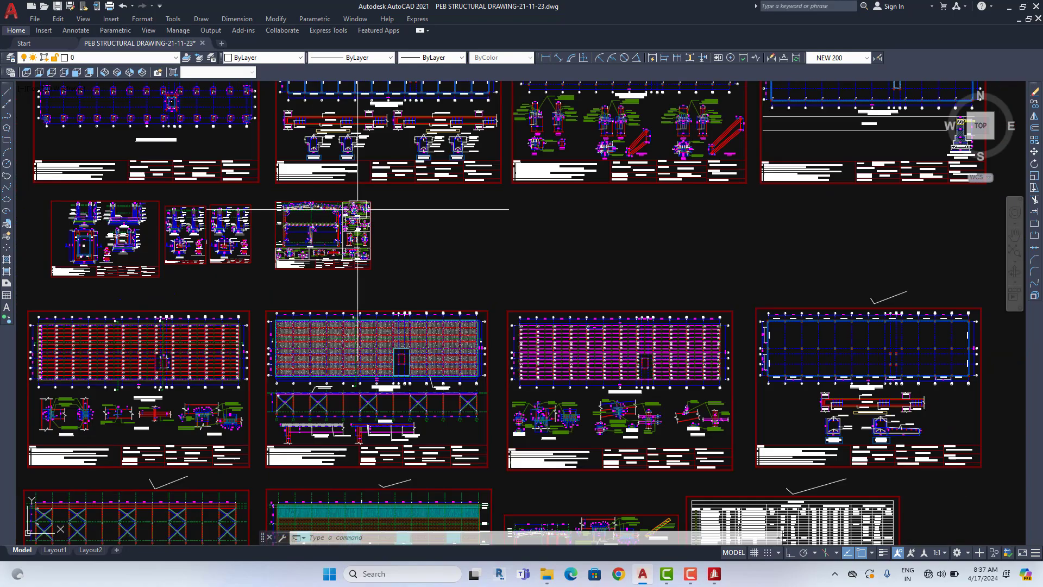
pyautogui.scroll(5, 365, 227)
pyautogui.scroll(4, 333, 289)
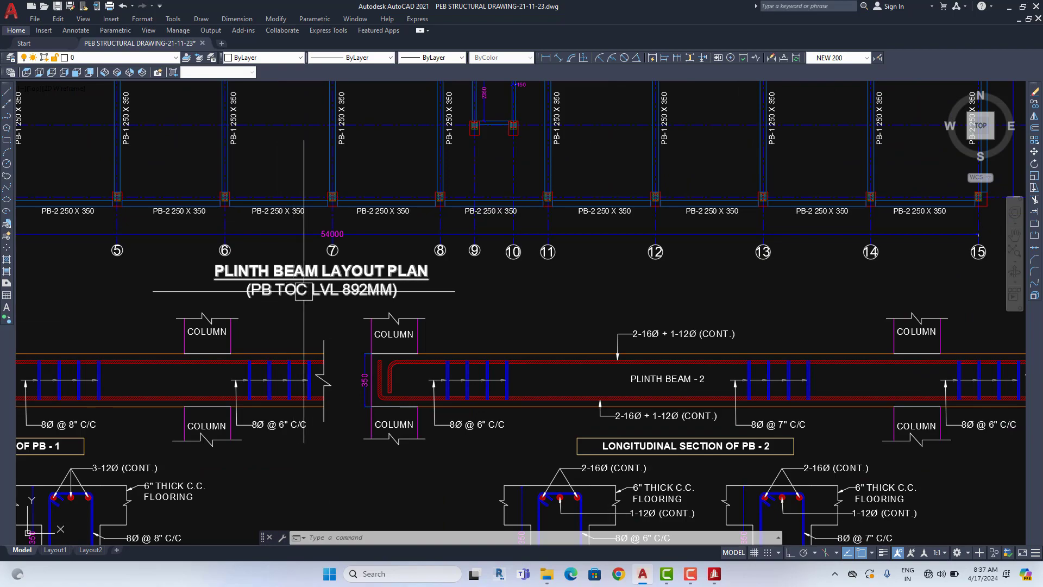
pyautogui.scroll(-3, 355, 302)
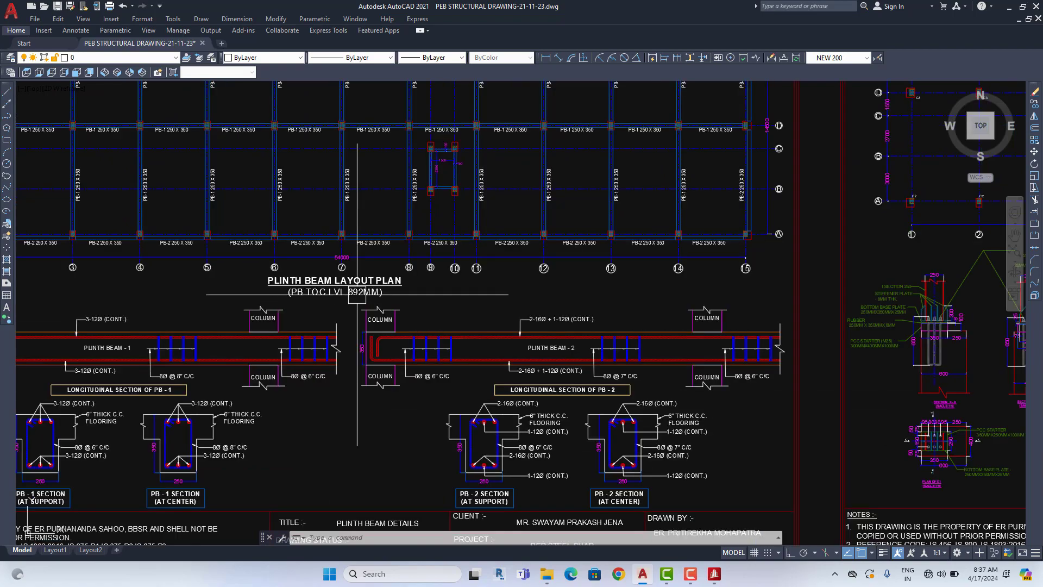
pyautogui.scroll(4, 358, 315)
pyautogui.scroll(-5, 348, 358)
pyautogui.scroll(-3, 342, 377)
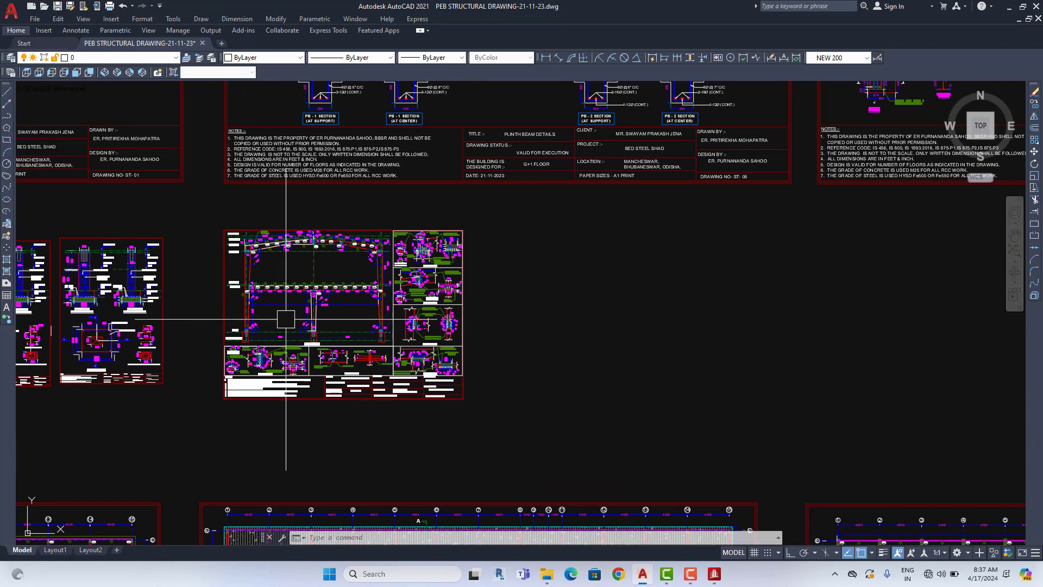
pyautogui.scroll(5, 284, 315)
pyautogui.scroll(3, 246, 375)
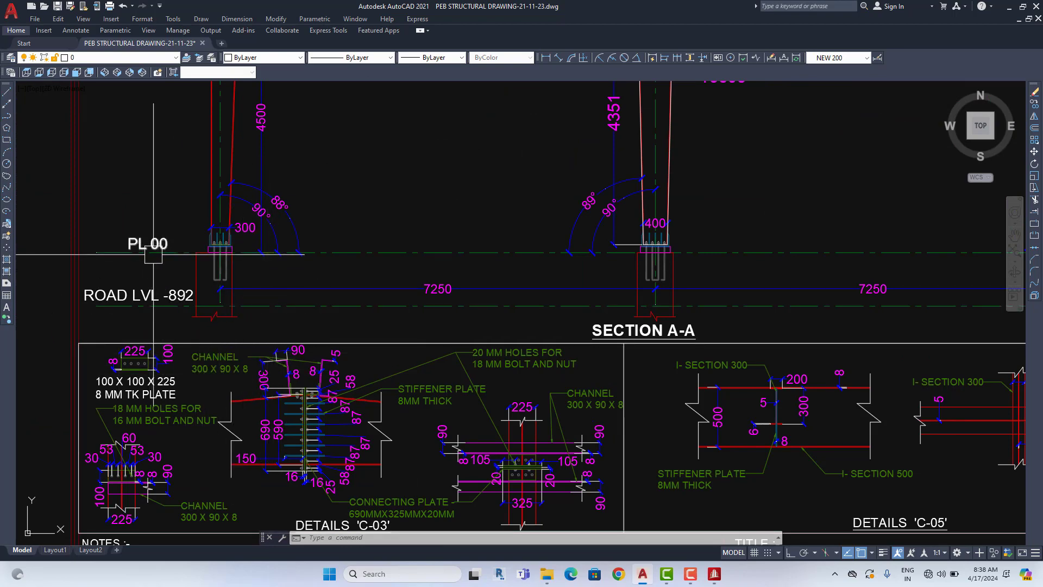
pyautogui.scroll(-5, 153, 254)
# Close in on the PLINTH BEAM LAYOUT PLAN heading and its PB TOC LVL 892MM note.
pyautogui.moveTo(153, 254); pyautogui.dragTo(356, 353, button='middle')
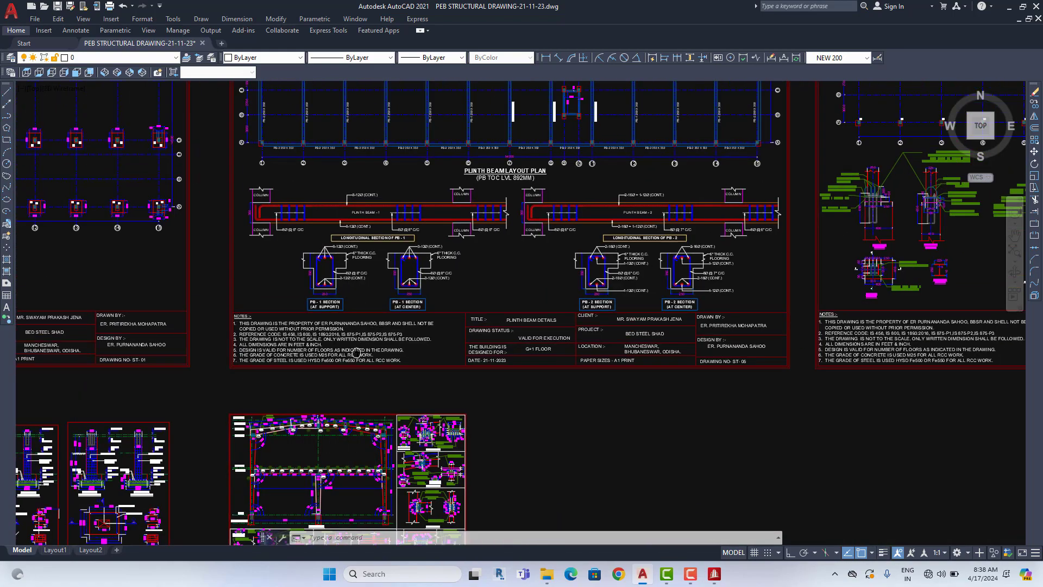
pyautogui.scroll(1, 533, 155)
pyautogui.scroll(3, 534, 156)
pyautogui.scroll(2, 533, 155)
# Change 892 to 0 in the title note, then add an ' &' copy with TOC changed to BOC.
pyautogui.click(413, 220)
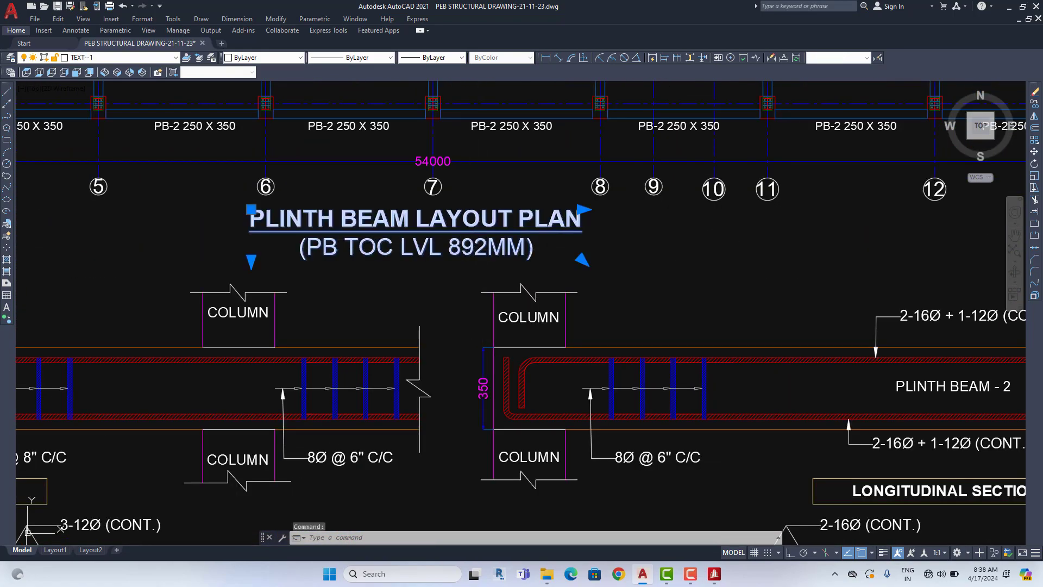
pyautogui.doubleClick(461, 249)
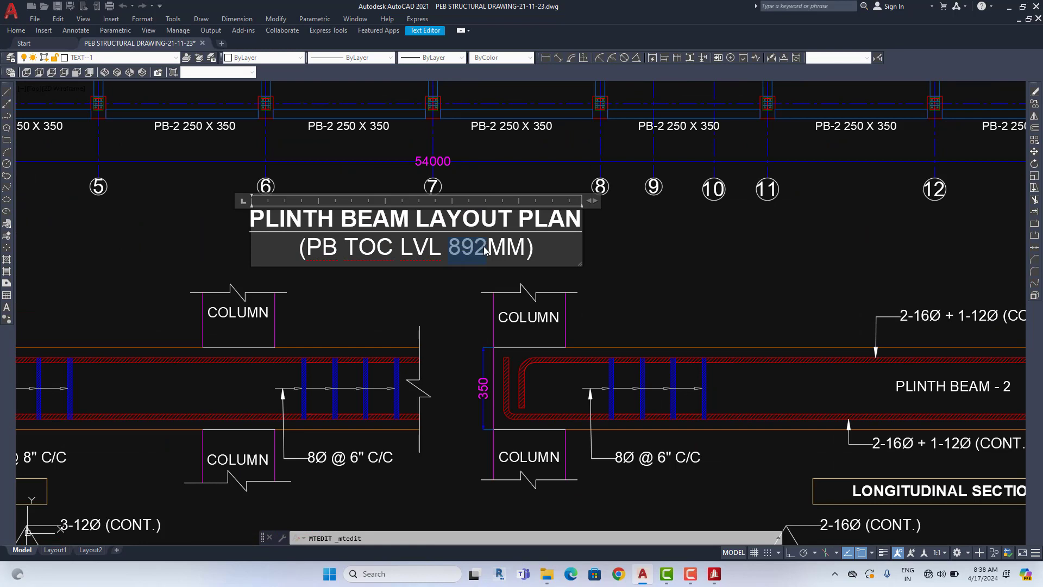
pyautogui.write('0')
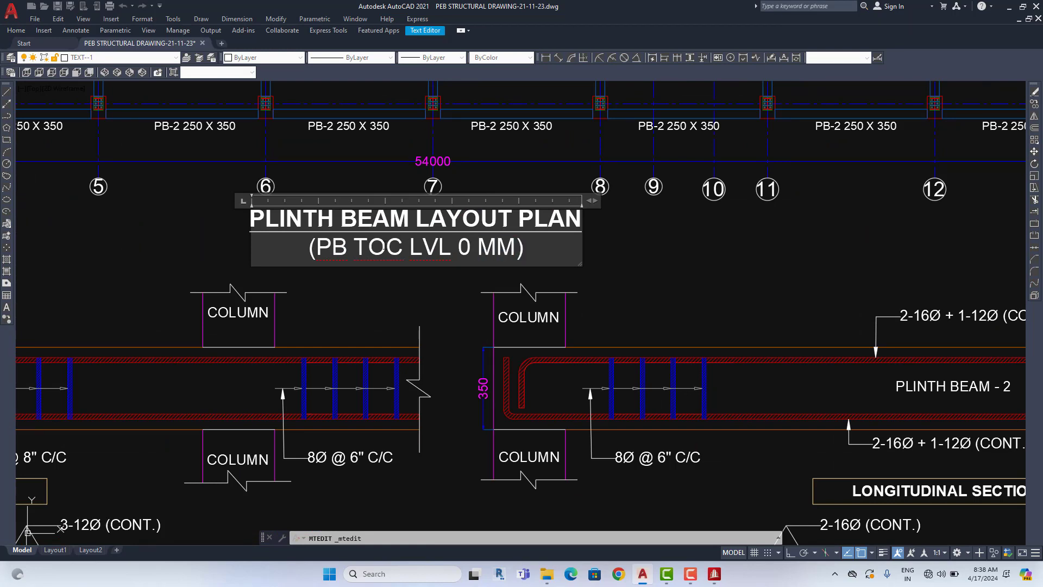
pyautogui.hotkey('ctrl', 'c')
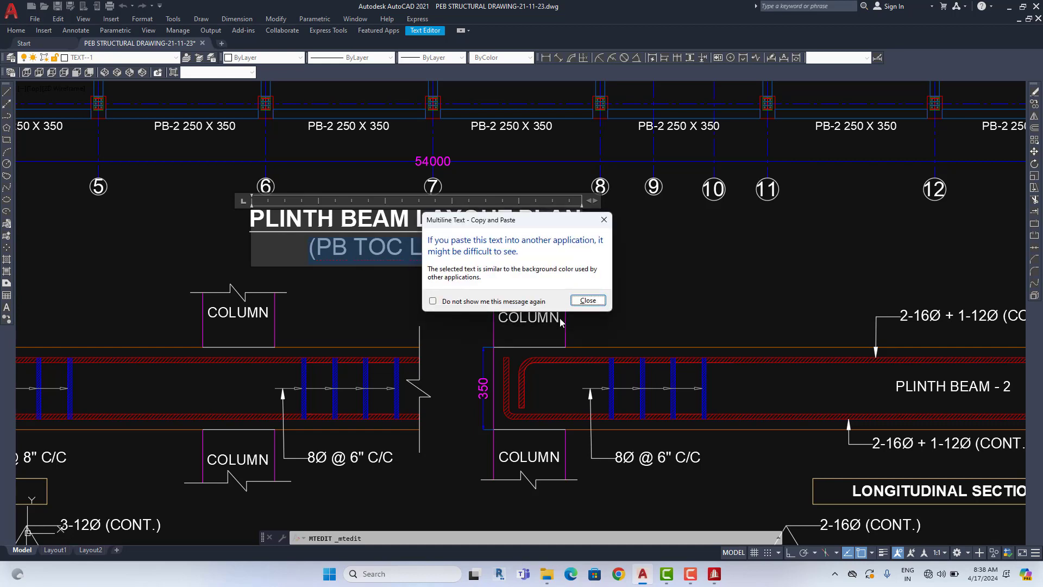
pyautogui.click(587, 300)
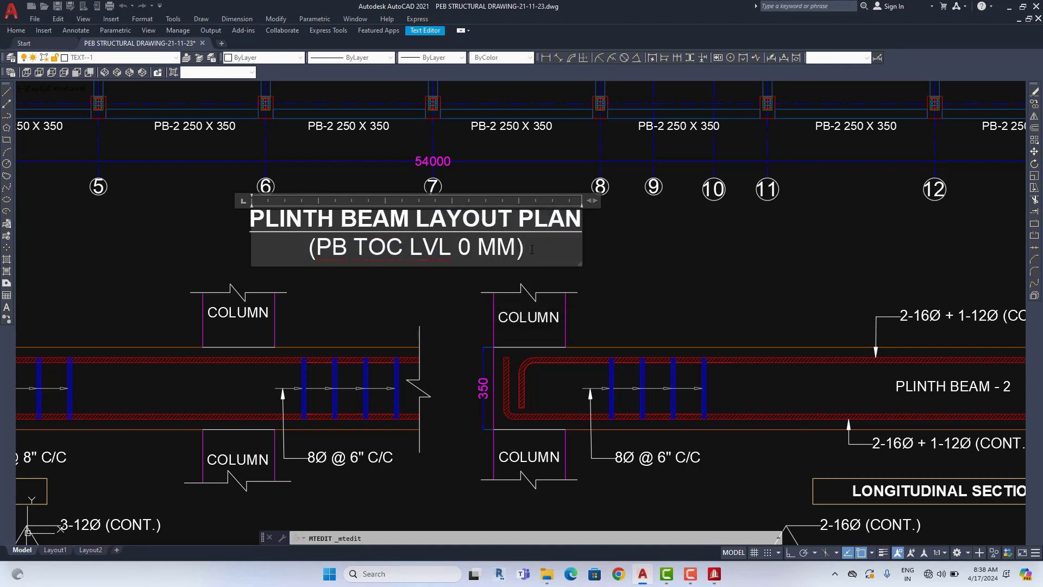
pyautogui.write(' &')
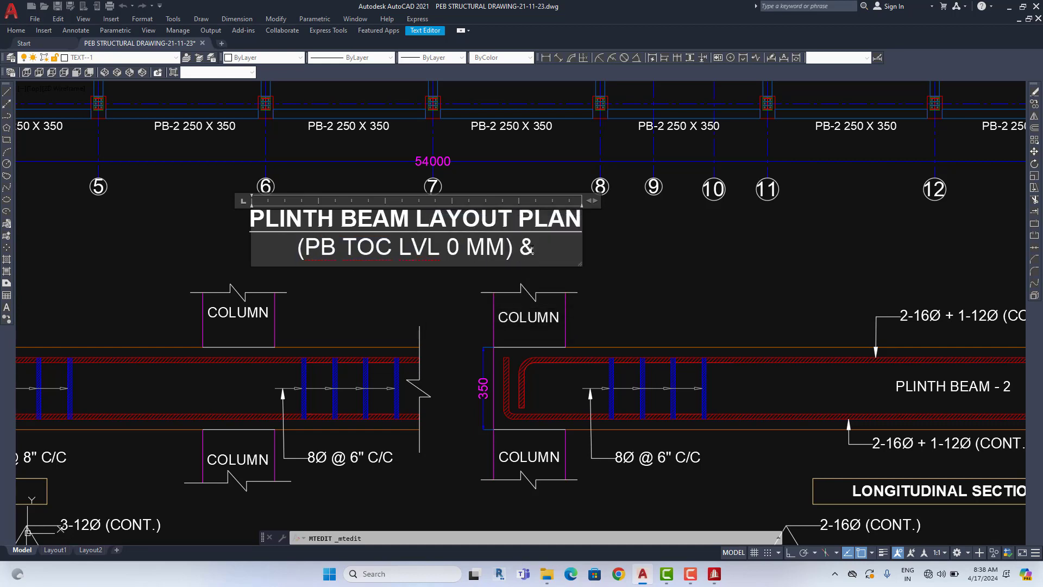
pyautogui.hotkey('ctrl', 'v')
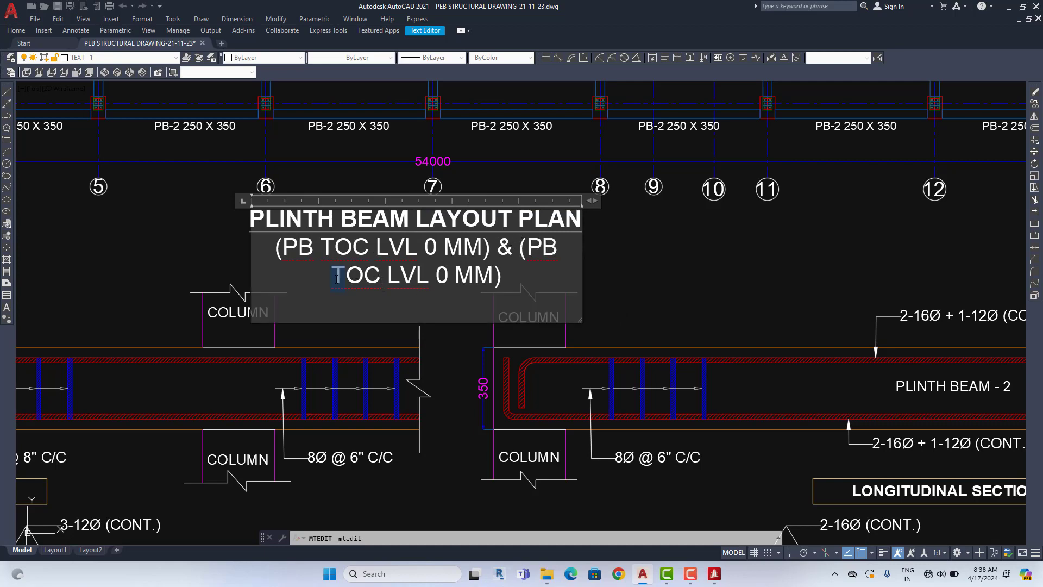
pyautogui.click(436, 338)
# Zoom to Section A-A to view PL 00 alongside ROAD LVL -892.
pyautogui.scroll(-5, 431, 342)
pyautogui.scroll(3, 454, 310)
pyautogui.scroll(3, 226, 388)
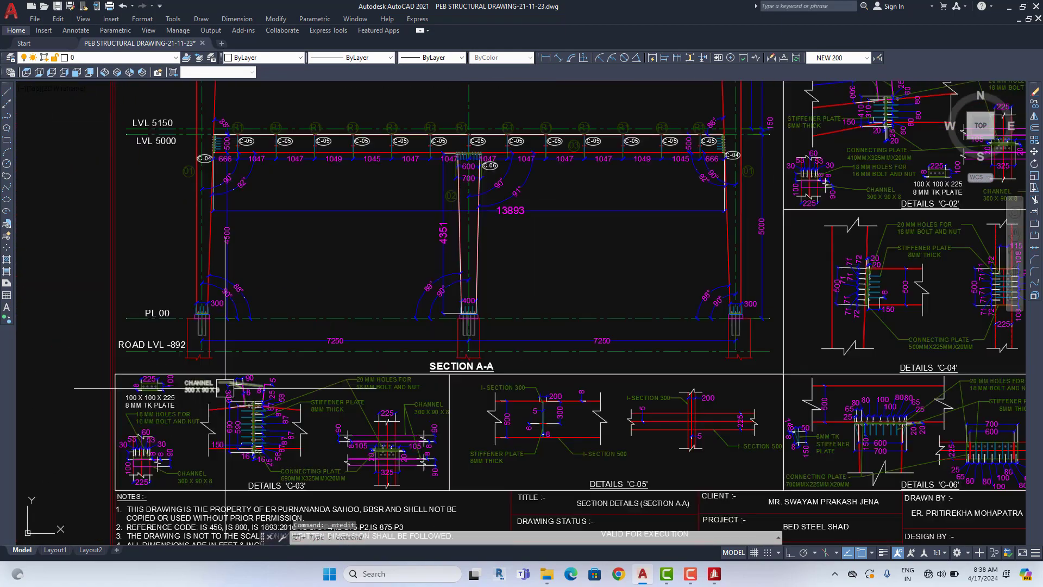
pyautogui.scroll(4, 225, 388)
pyautogui.moveTo(210, 303); pyautogui.dragTo(305, 314, button='middle')
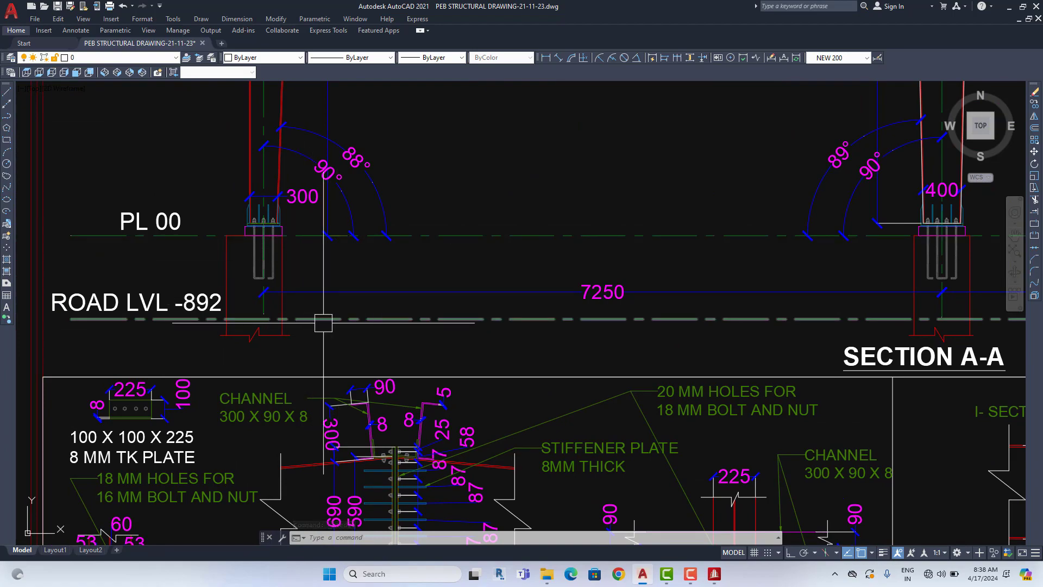
pyautogui.scroll(-10, 204, 304)
pyautogui.scroll(4, 204, 304)
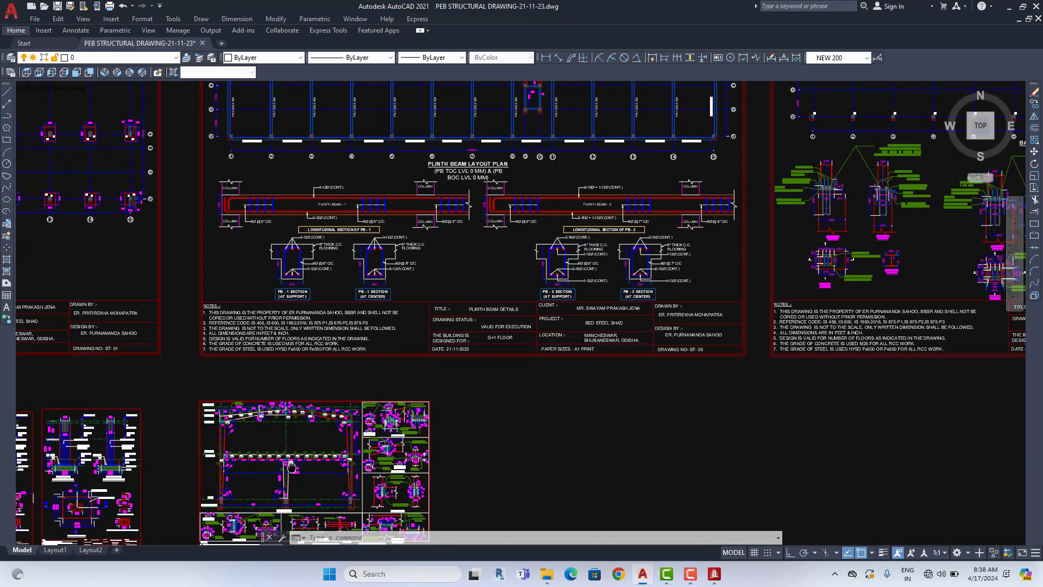
# Pan back and centre the PLINTH BEAM LAYOUT PLAN title.
pyautogui.moveTo(203, 304); pyautogui.dragTo(201, 320, button='middle')
pyautogui.scroll(4, 347, 320)
pyautogui.scroll(2, 348, 321)
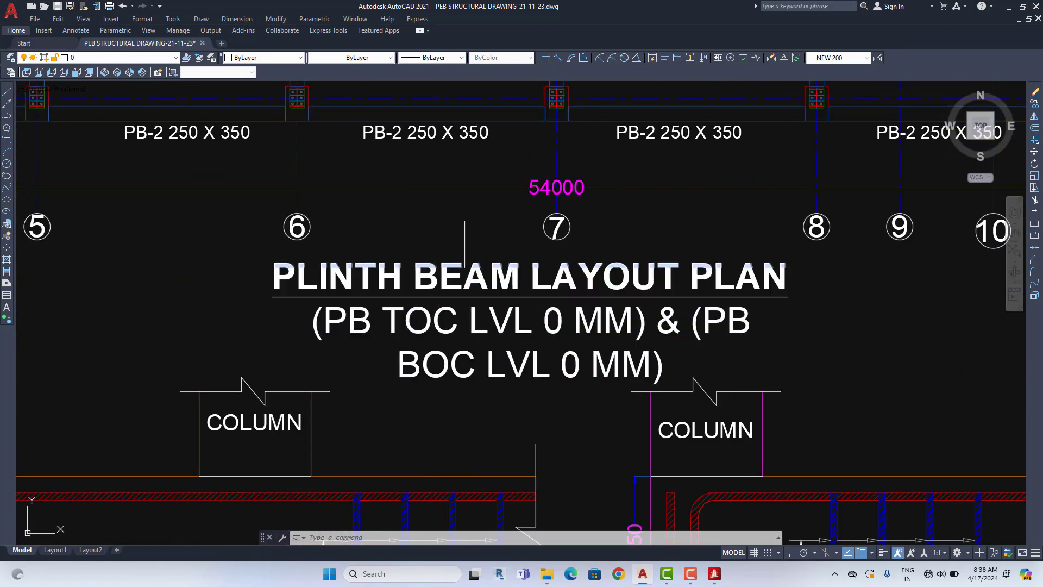
pyautogui.moveTo(348, 321); pyautogui.dragTo(283, 266, button='middle')
# Make the note (PB TOC LVL 0 MM) OR (PB BOC LVL -892 MM) on one line.
pyautogui.click(505, 350)
pyautogui.doubleClick(505, 350)
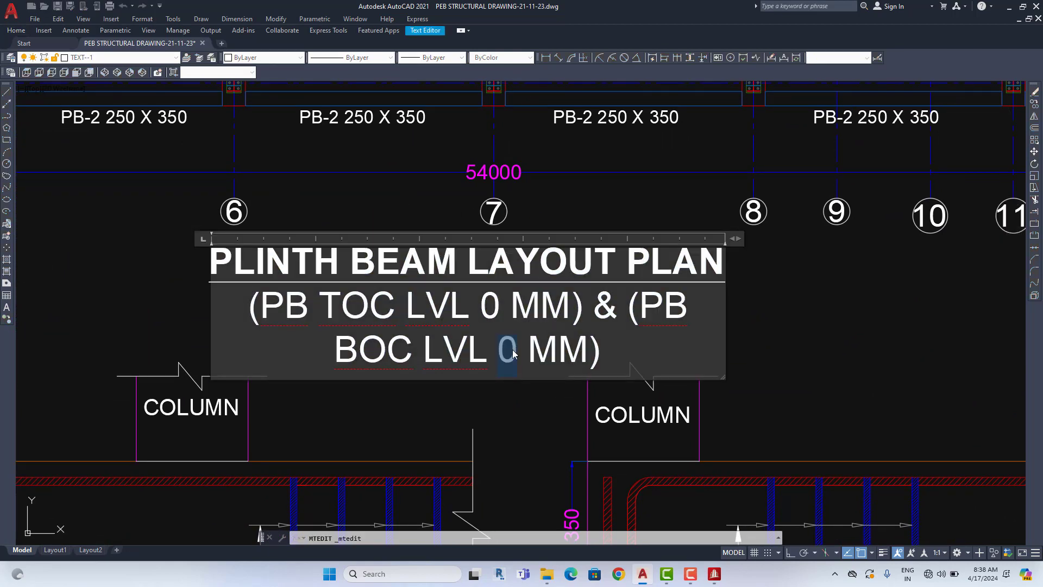
pyautogui.write('-892')
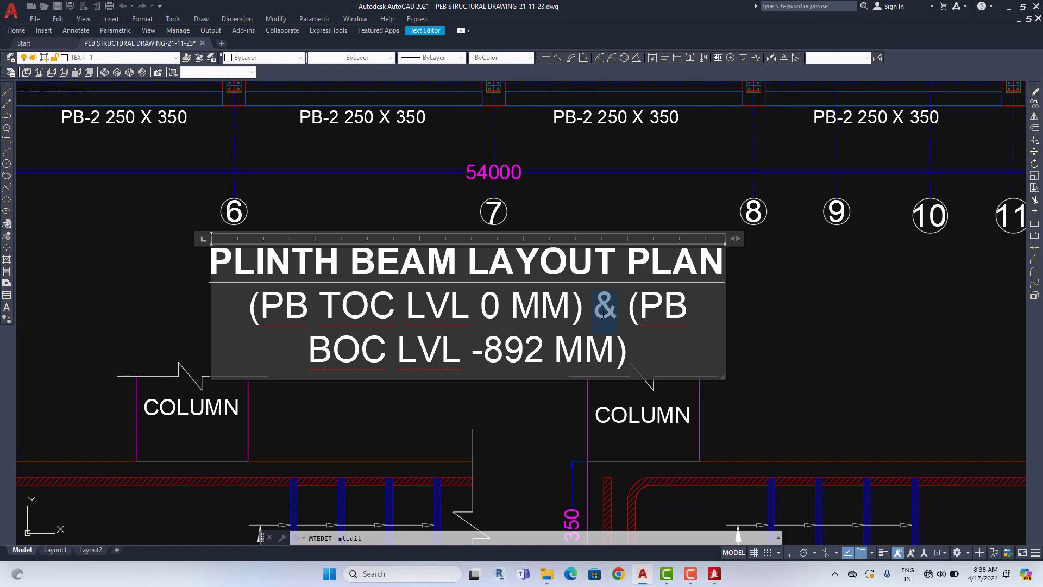
pyautogui.write('OR')
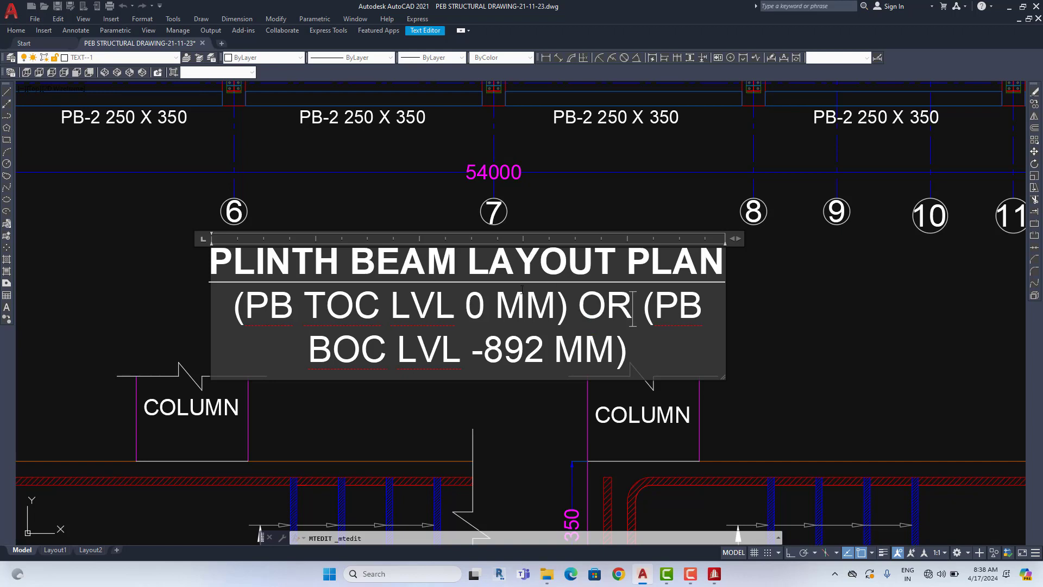
pyautogui.moveTo(234, 308); pyautogui.dragTo(510, 312)
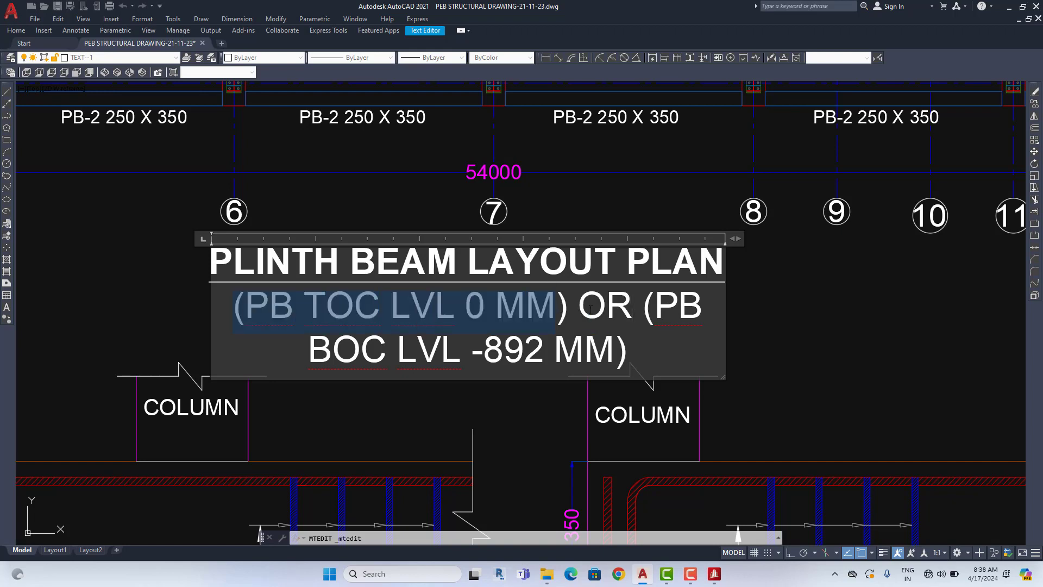
pyautogui.moveTo(634, 308); pyautogui.dragTo(721, 327)
pyautogui.moveTo(728, 242)
pyautogui.mouseDown()
pyautogui.moveTo(761, 228)
pyautogui.moveTo(943, 230)
pyautogui.mouseUp()
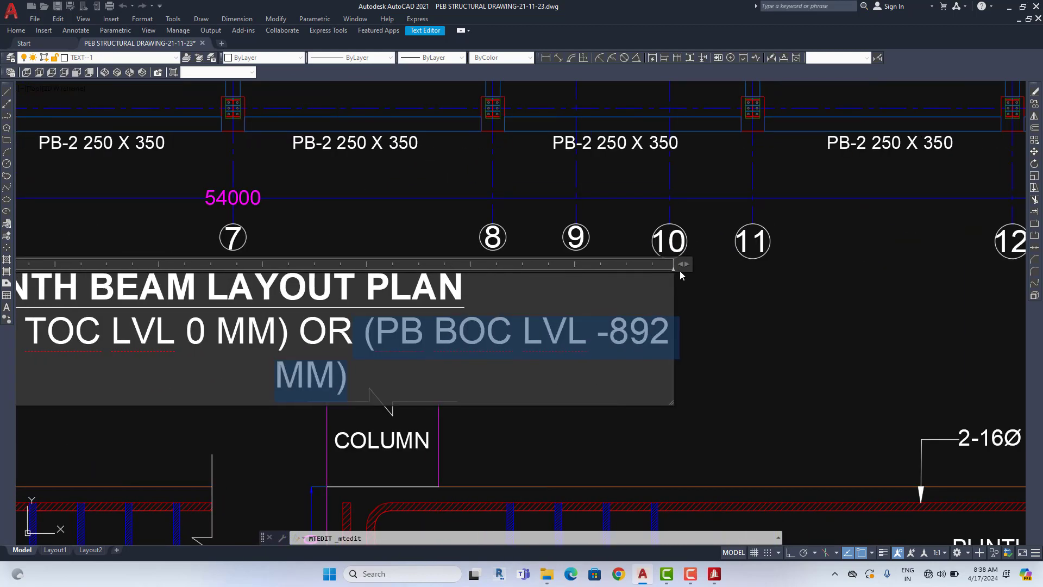
pyautogui.moveTo(689, 263); pyautogui.dragTo(802, 269)
pyautogui.click(809, 326)
# Move the plinth beam title to sit under the centre of the plan.
pyautogui.scroll(-5, 815, 341)
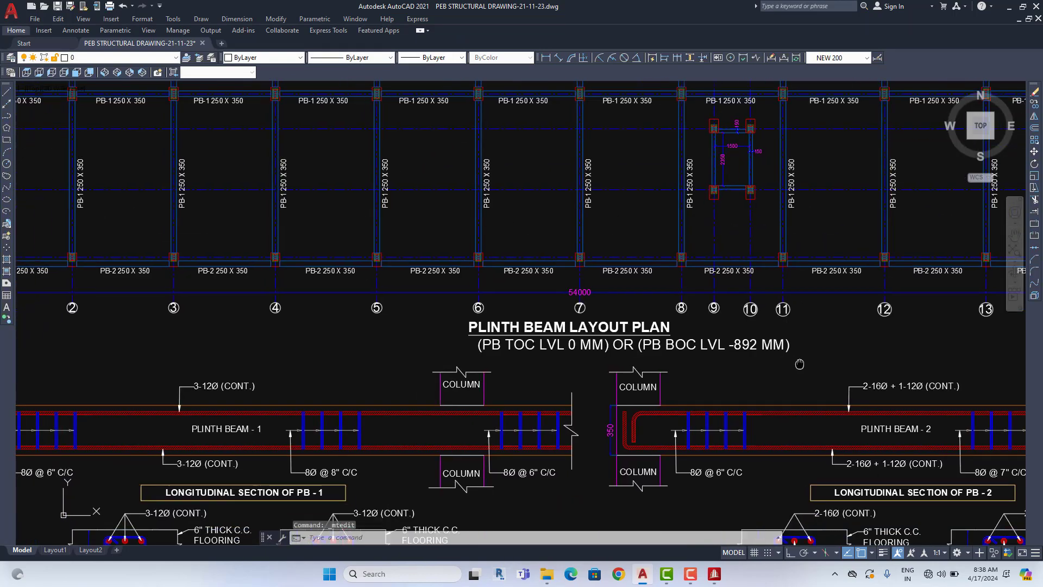
pyautogui.click(717, 334)
pyautogui.click(1035, 153)
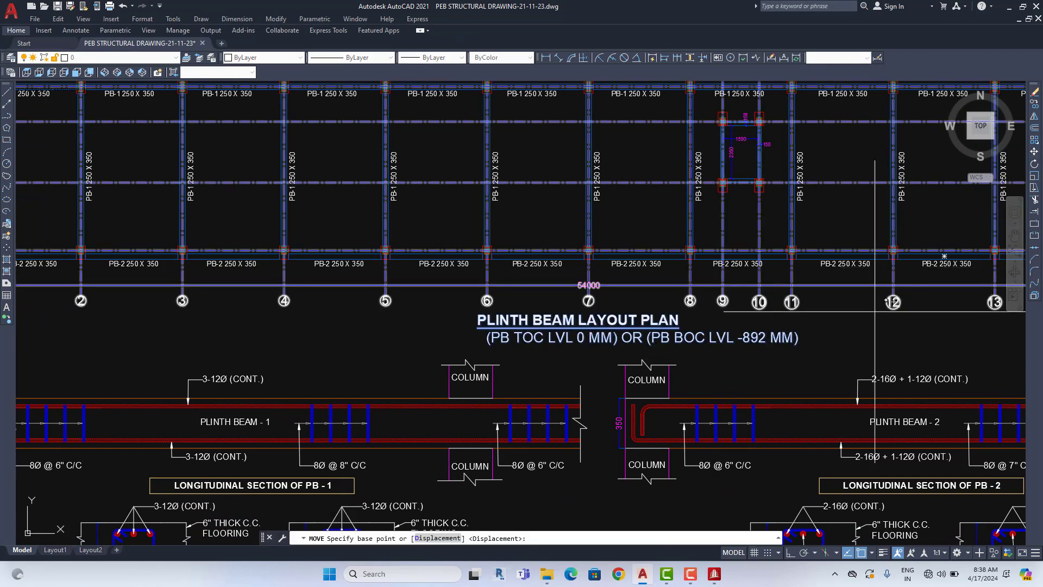
pyautogui.click(810, 342)
pyautogui.click(779, 345)
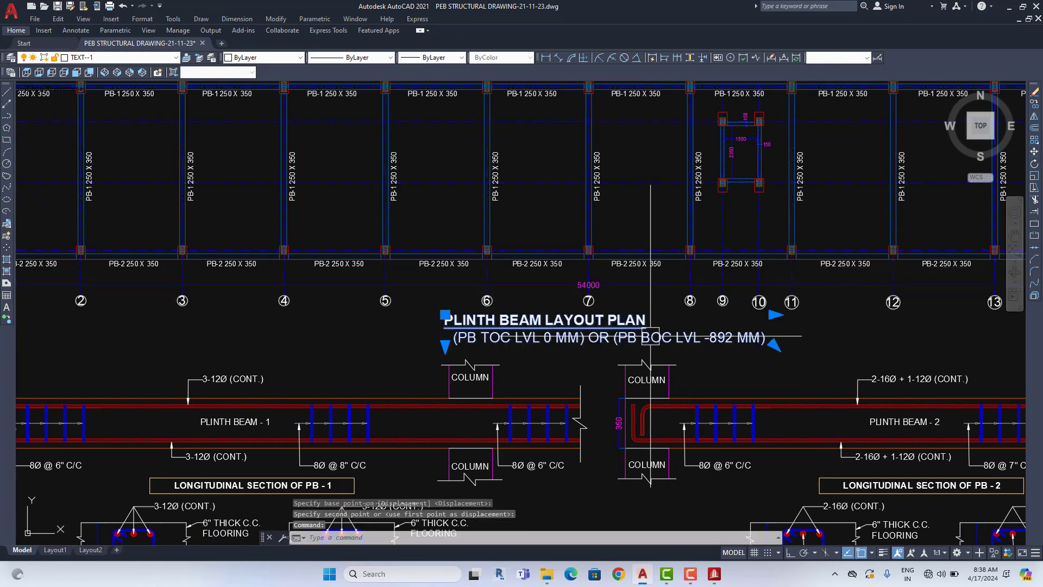
# Apply Center justification to the title lines and close the Text Editor.
pyautogui.doubleClick(764, 338)
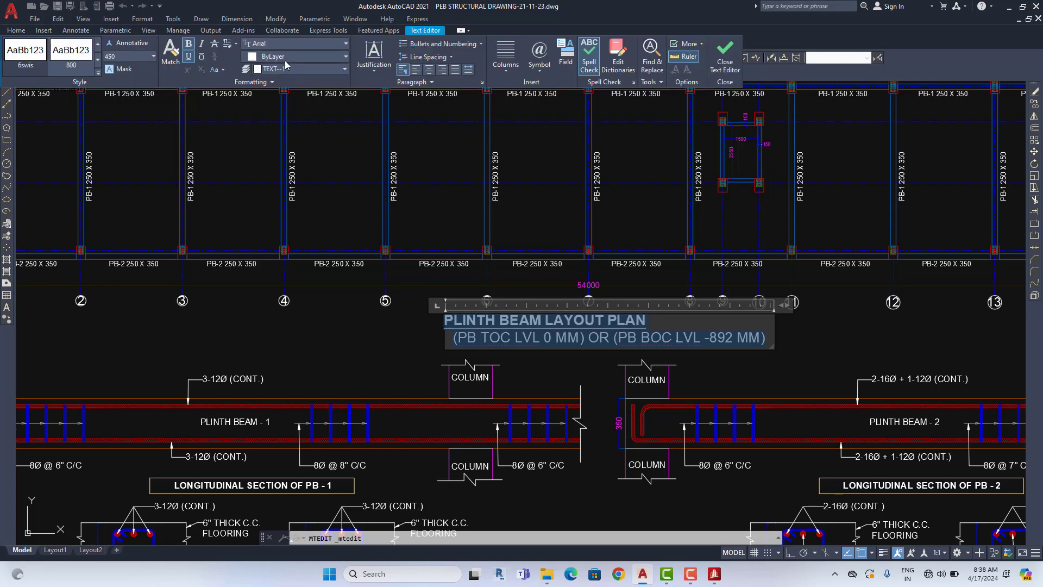
pyautogui.click(427, 71)
pyautogui.click(842, 297)
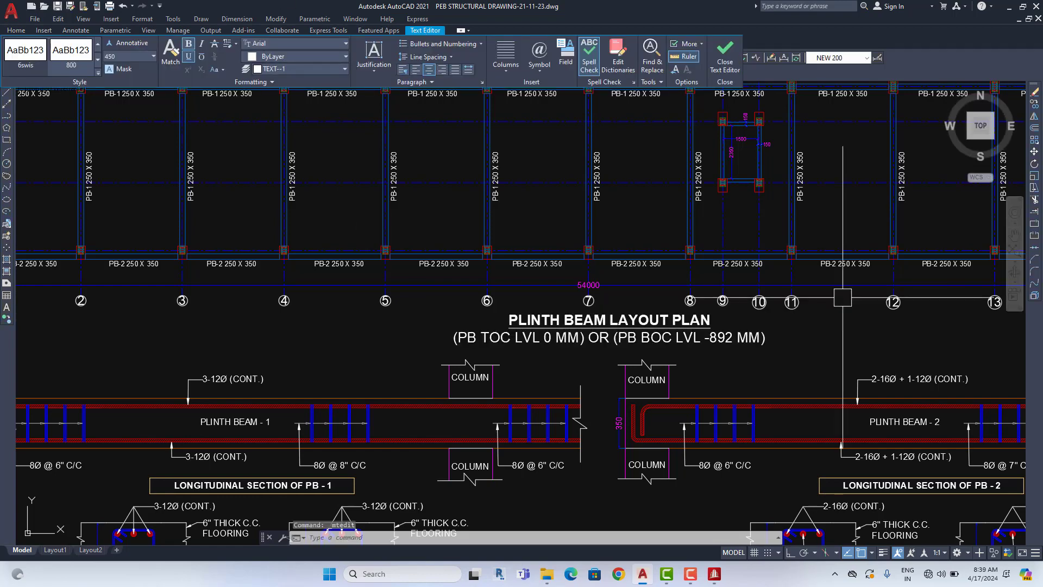
pyautogui.scroll(-3, 842, 297)
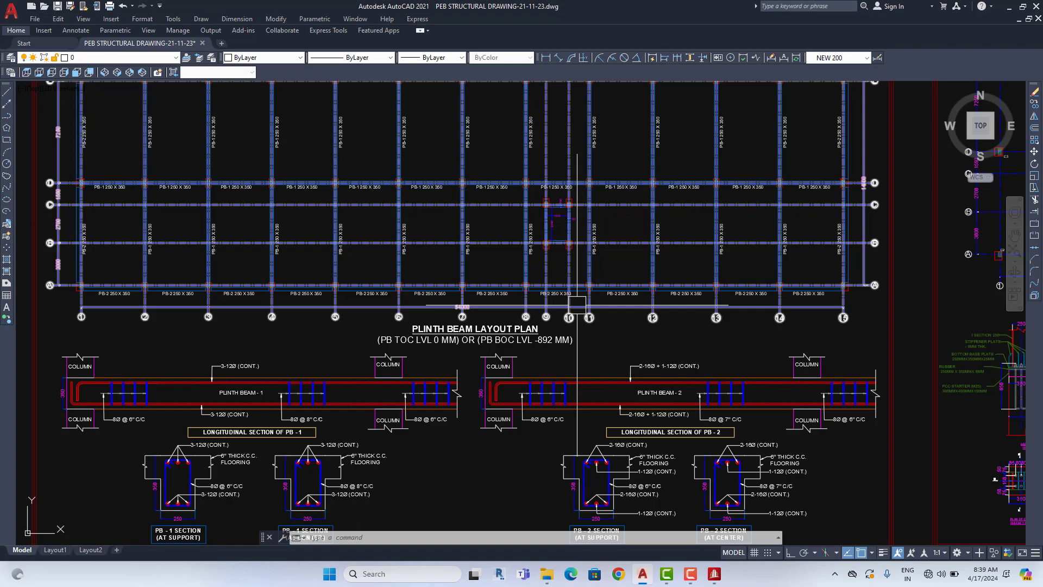
pyautogui.scroll(-1, 577, 304)
pyautogui.scroll(1, 530, 385)
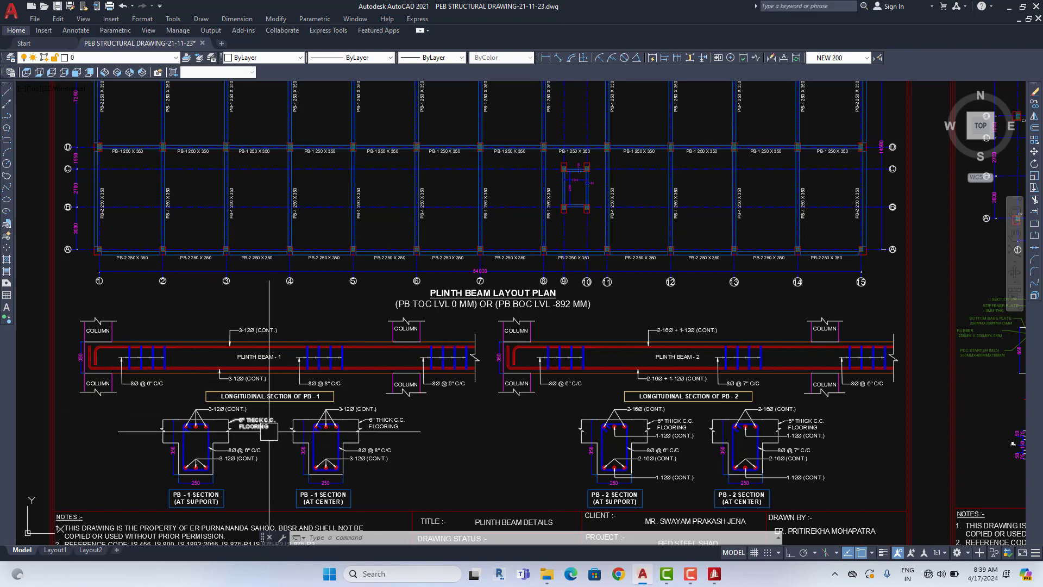
pyautogui.click(253, 423)
pyautogui.scroll(-1, 614, 461)
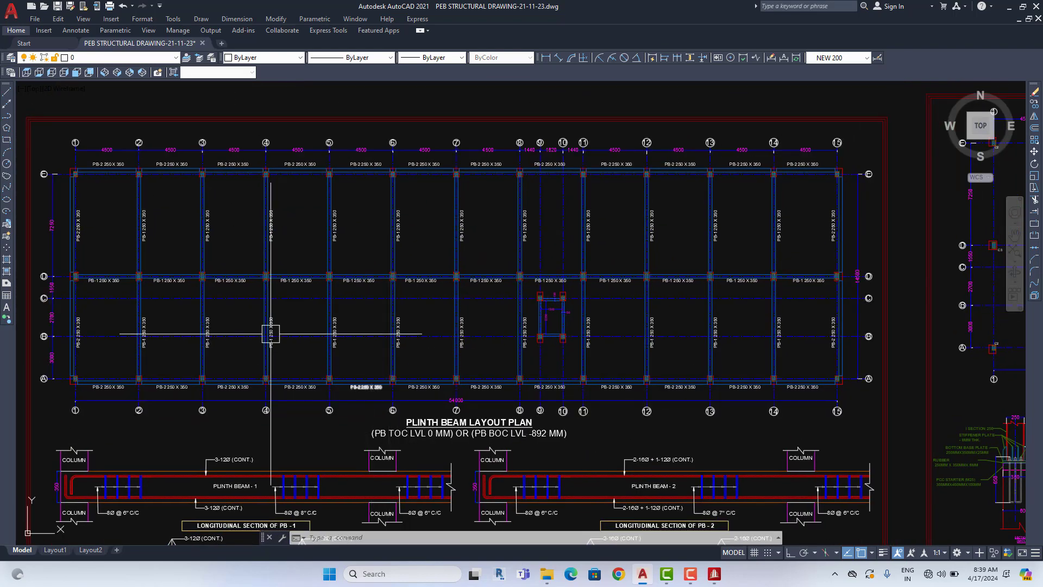
pyautogui.scroll(1, 279, 321)
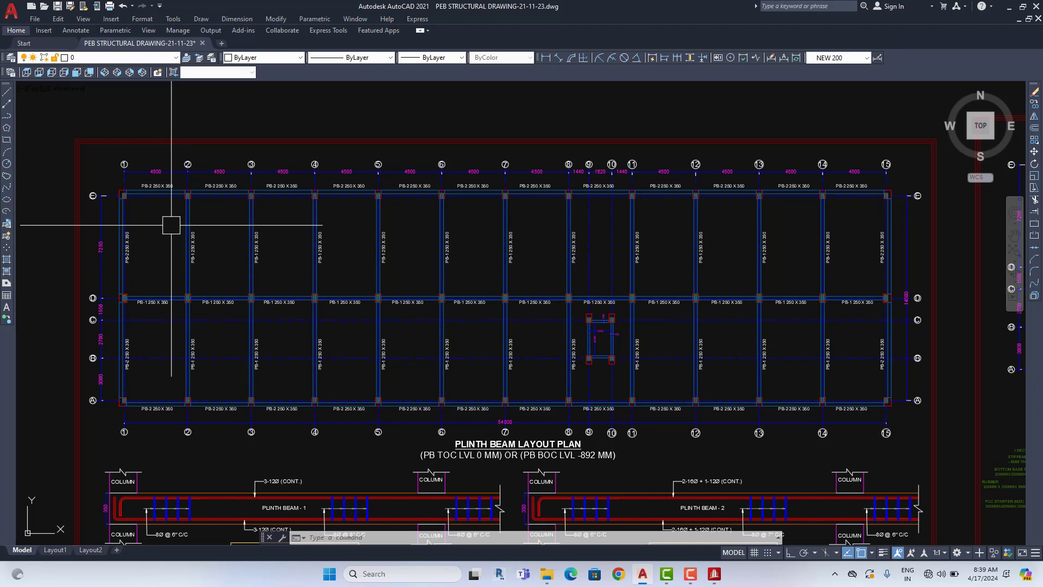
pyautogui.scroll(2, 244, 334)
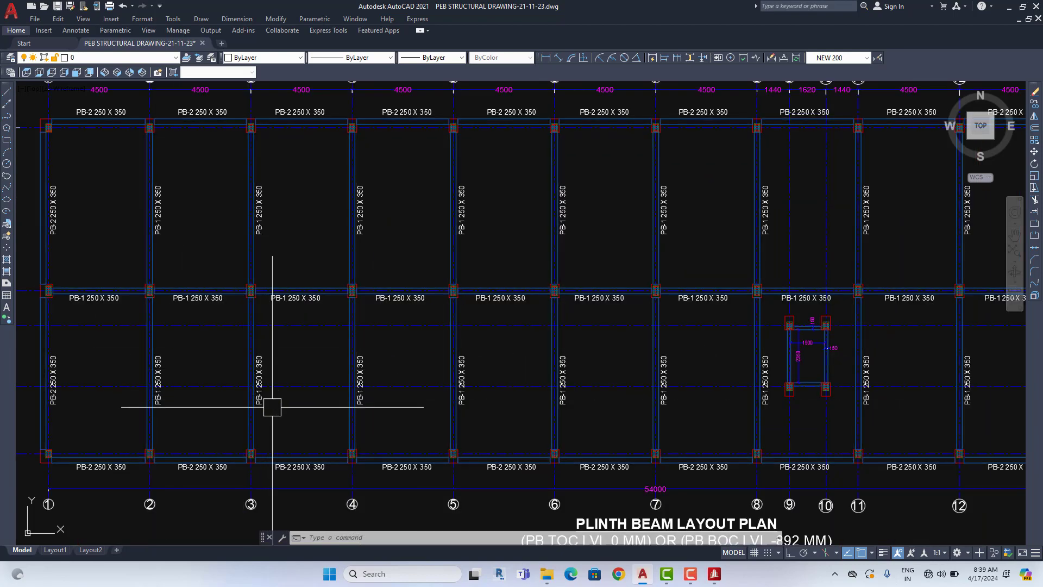
pyautogui.moveTo(267, 407); pyautogui.dragTo(332, 401, button='middle')
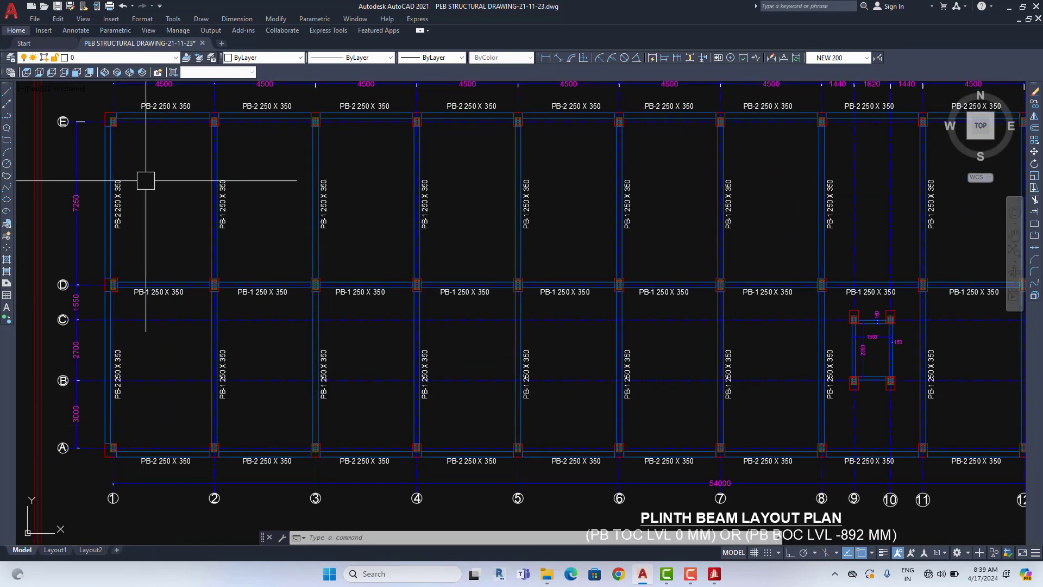
pyautogui.moveTo(426, 411); pyautogui.dragTo(205, 413, button='middle')
pyautogui.moveTo(346, 298); pyautogui.dragTo(197, 301, button='middle')
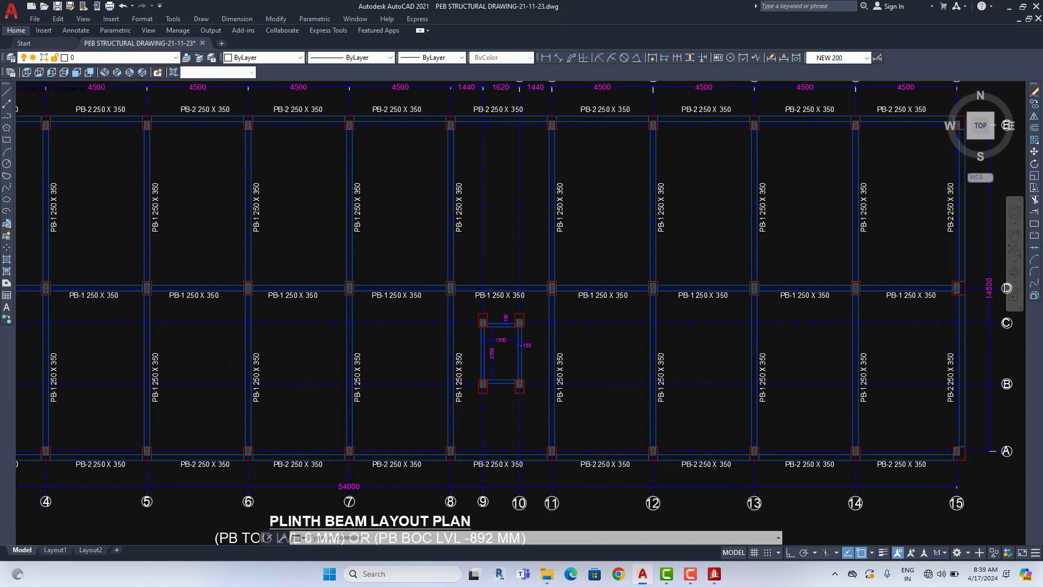
pyautogui.scroll(-2, 505, 228)
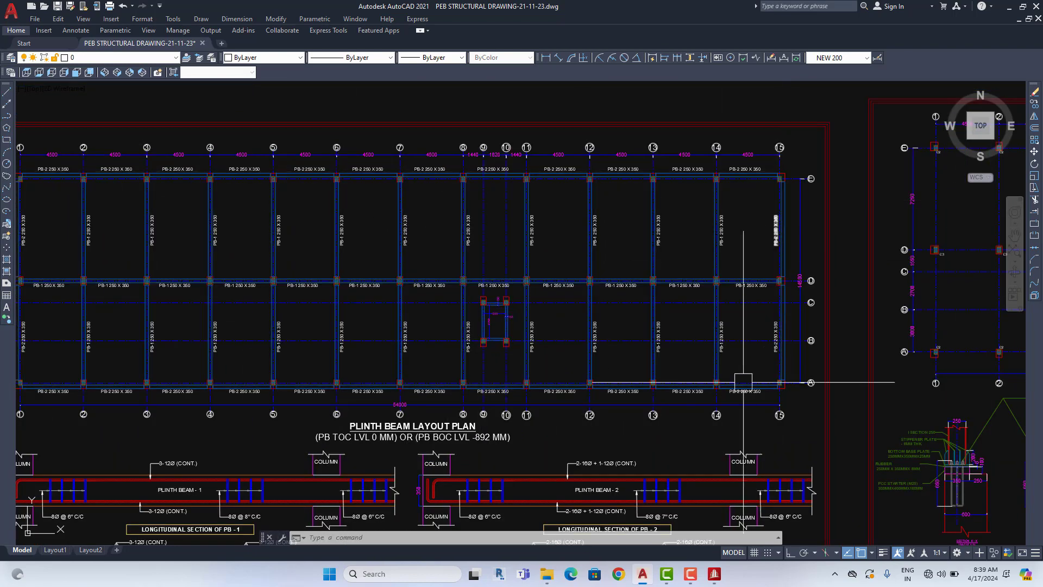
pyautogui.moveTo(252, 422); pyautogui.dragTo(191, 365, button='middle')
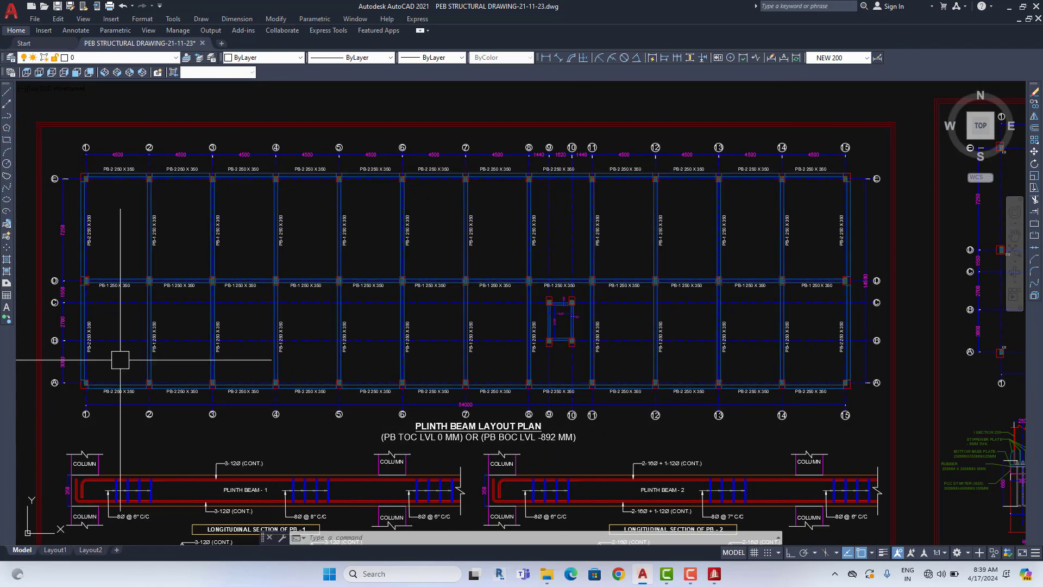
pyautogui.scroll(5, 120, 359)
pyautogui.moveTo(51, 326); pyautogui.dragTo(116, 326, button='middle')
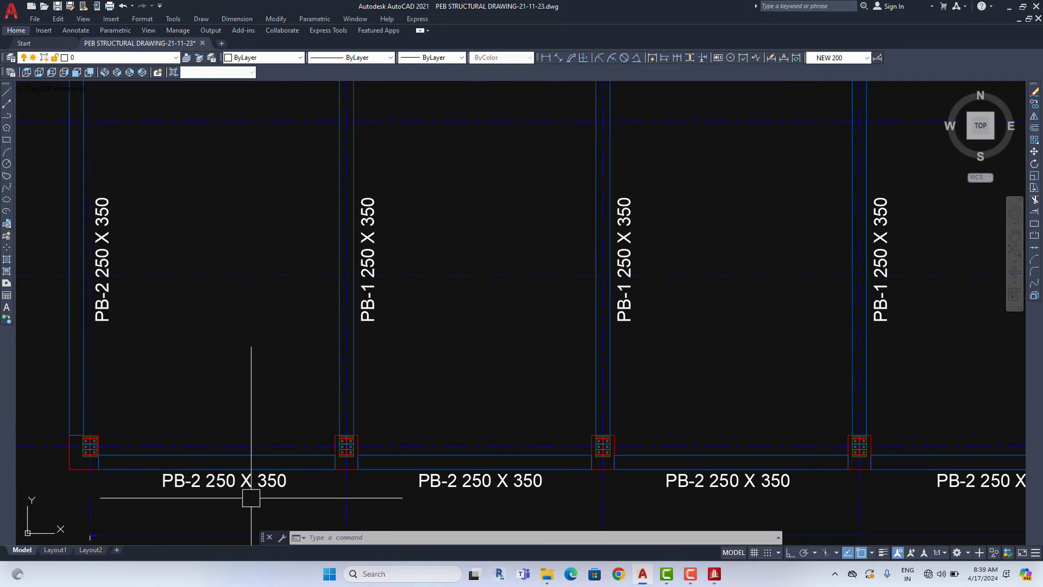
pyautogui.scroll(-7, 380, 314)
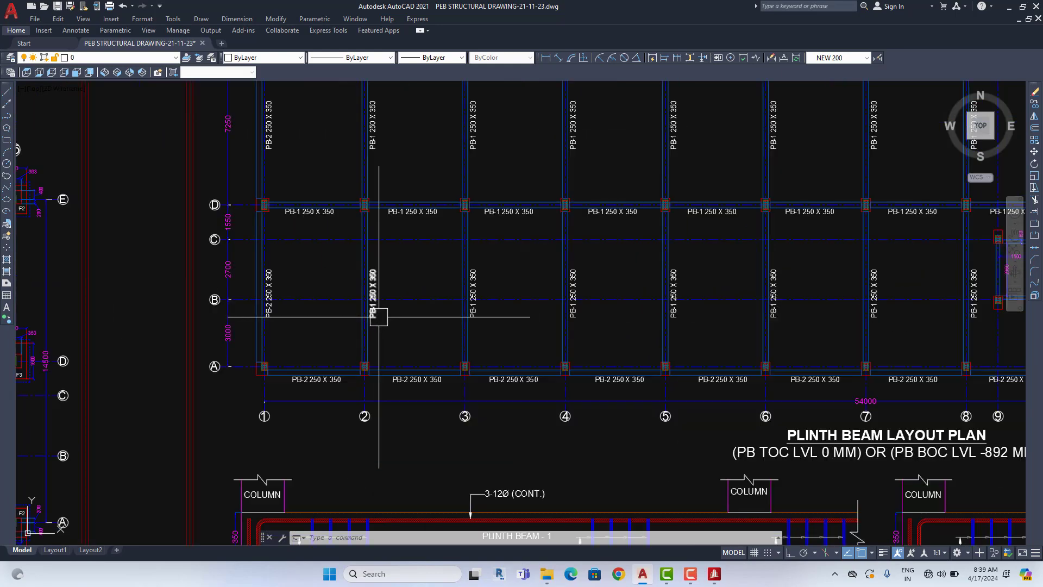
pyautogui.scroll(-1, 455, 416)
pyautogui.moveTo(454, 416); pyautogui.dragTo(282, 255, button='middle')
pyautogui.scroll(3, 244, 343)
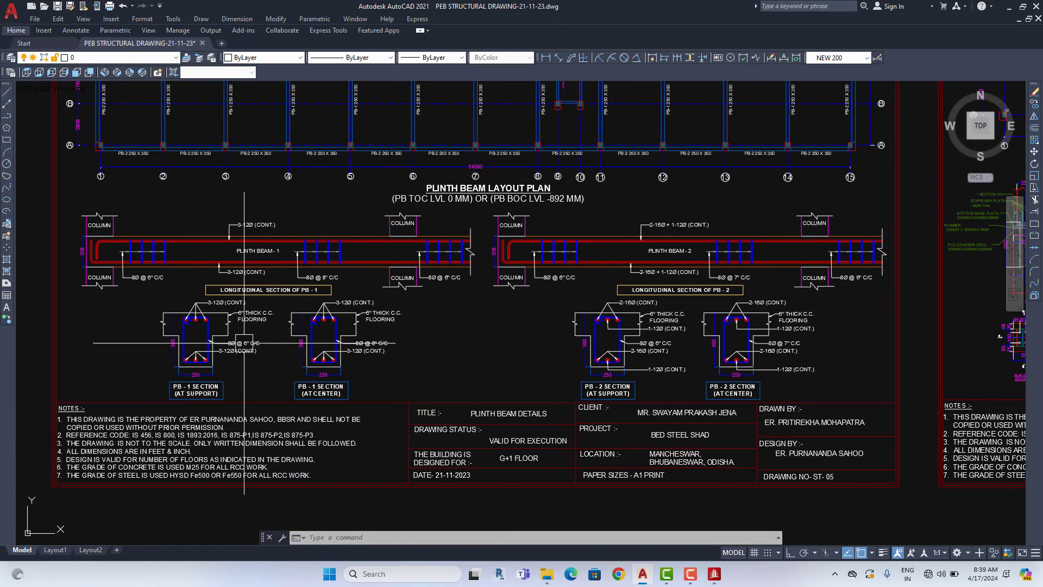
pyautogui.scroll(3, 244, 343)
pyautogui.scroll(1, 297, 462)
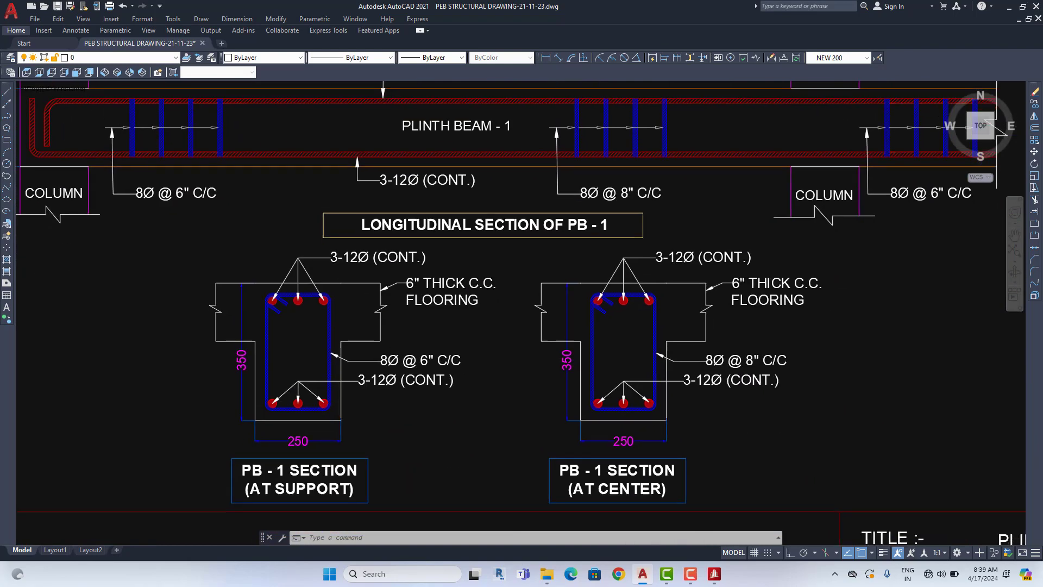
pyautogui.scroll(-3, 233, 358)
pyautogui.scroll(3, 141, 298)
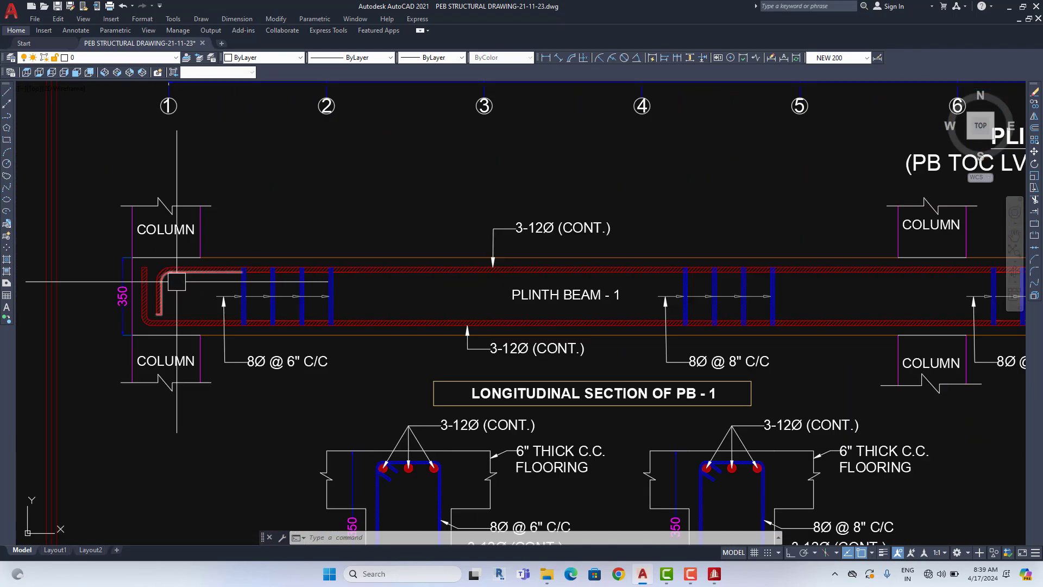
pyautogui.scroll(-3, 118, 300)
pyautogui.scroll(2, 265, 336)
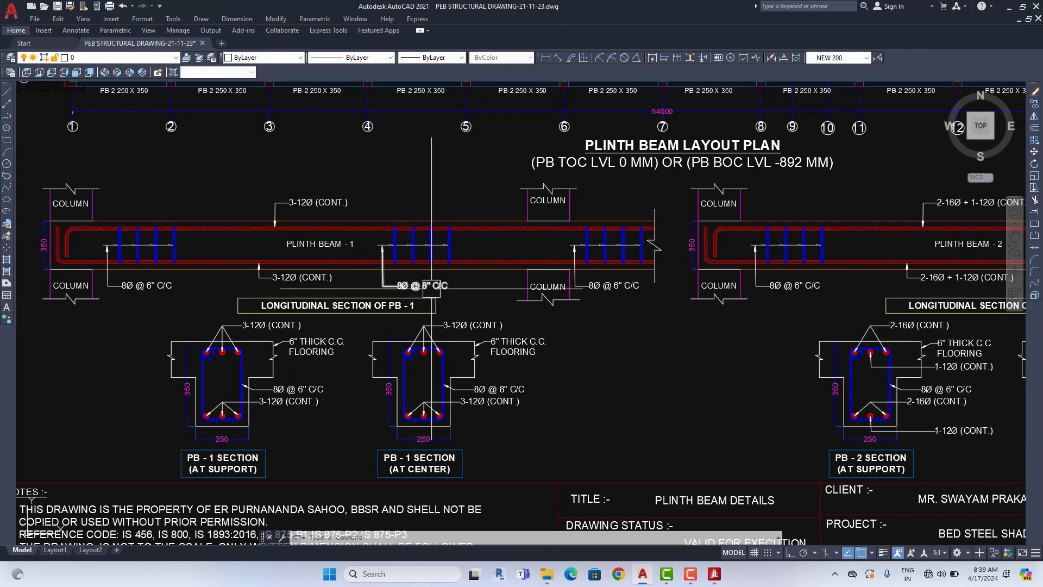
pyautogui.moveTo(631, 385); pyautogui.dragTo(64, 390, button='middle')
pyautogui.moveTo(473, 387); pyautogui.dragTo(470, 377, button='middle')
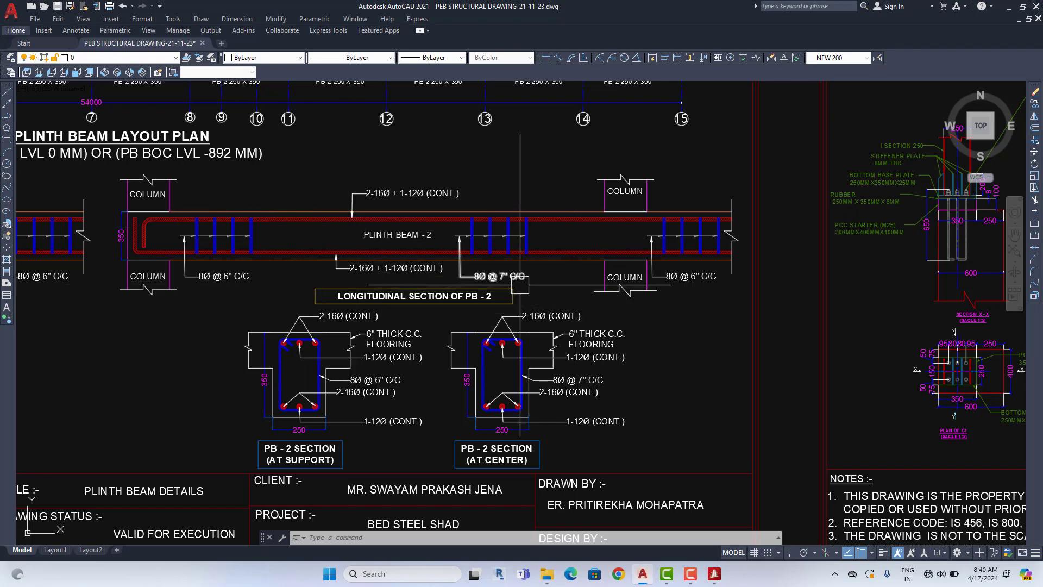
pyautogui.scroll(-5, 543, 288)
# Zoom from the C1 columns onto the PLAN OF C1 detail with its 250MMX350MMX25MM plate.
pyautogui.scroll(2, 418, 289)
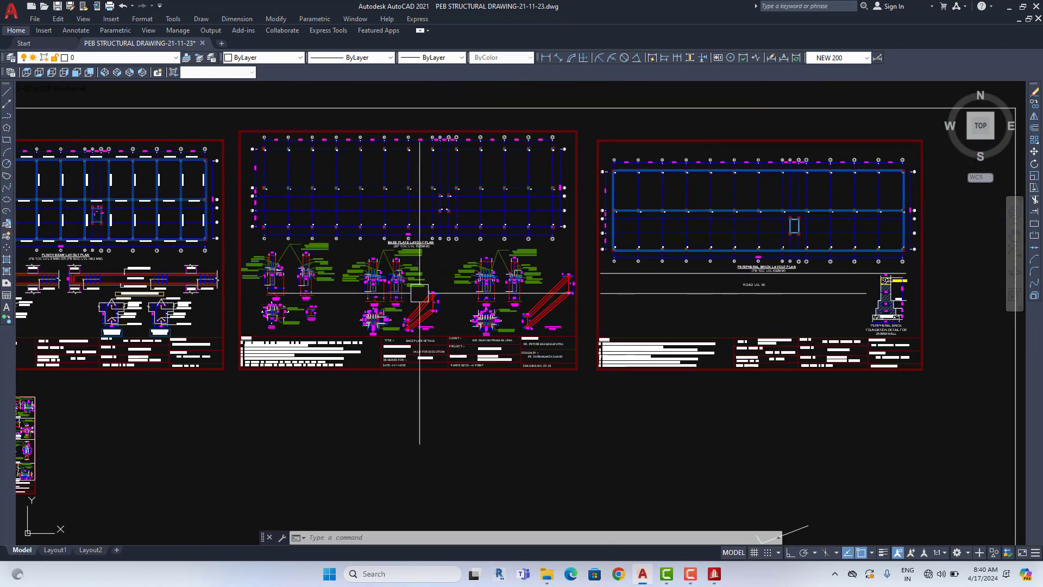
pyautogui.scroll(1, 417, 289)
pyautogui.scroll(-1, 418, 290)
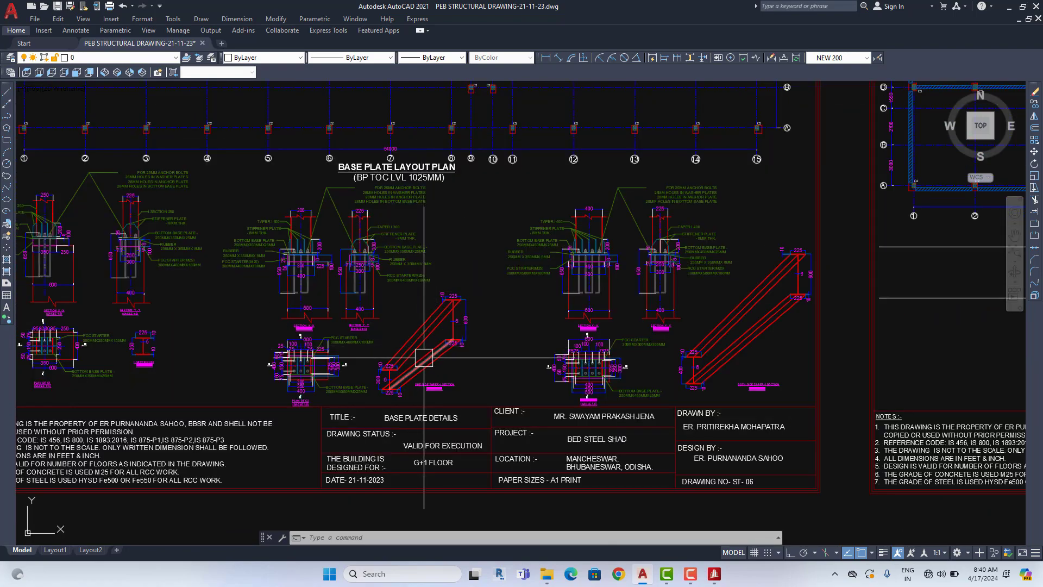
pyautogui.scroll(-3, 381, 321)
pyautogui.scroll(-1, 338, 345)
pyautogui.scroll(1, 470, 234)
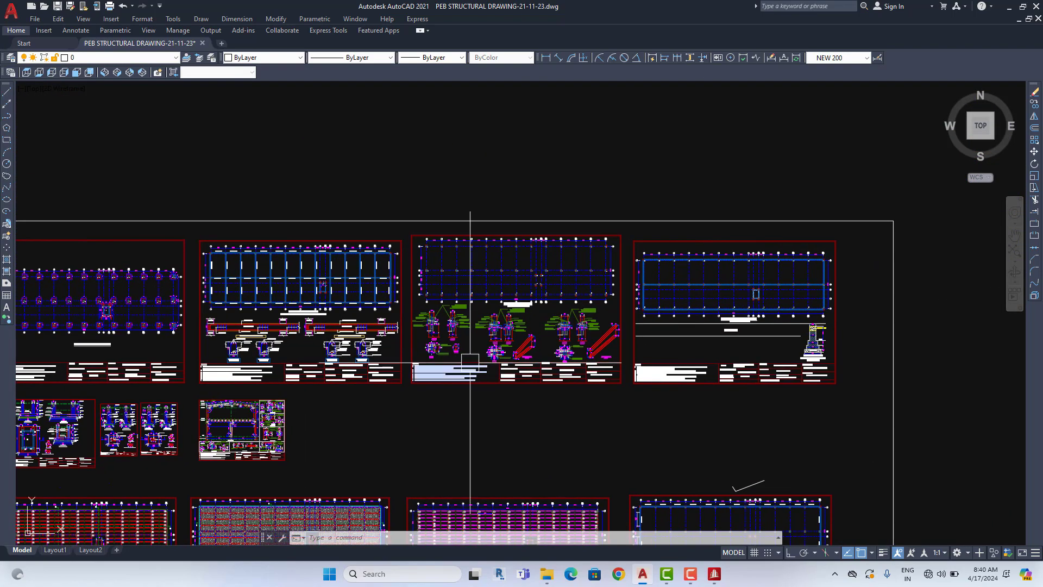
pyautogui.scroll(2, 522, 326)
pyautogui.scroll(2, 554, 375)
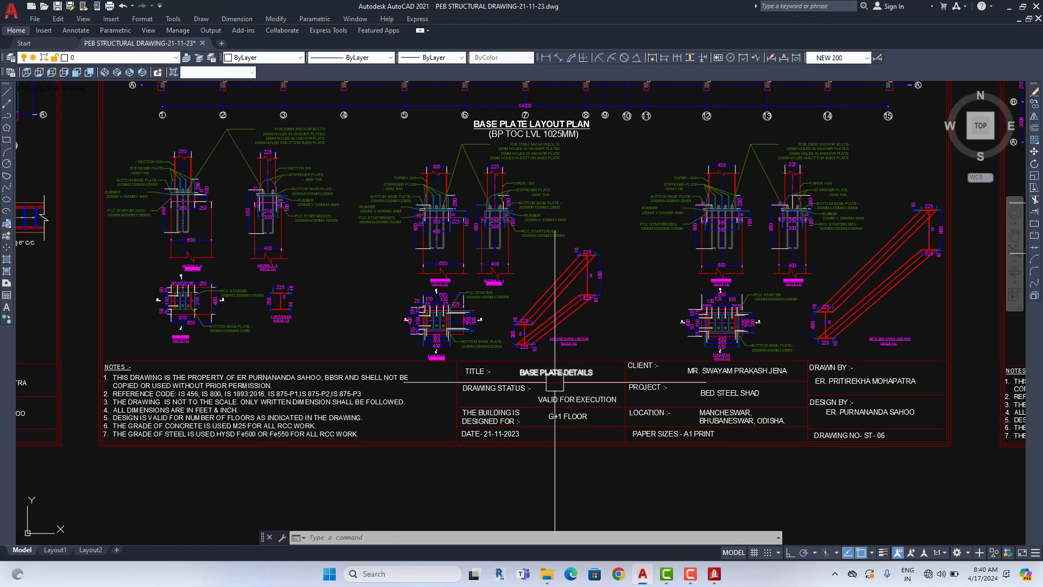
pyautogui.scroll(-1, 413, 348)
pyautogui.scroll(1, 232, 283)
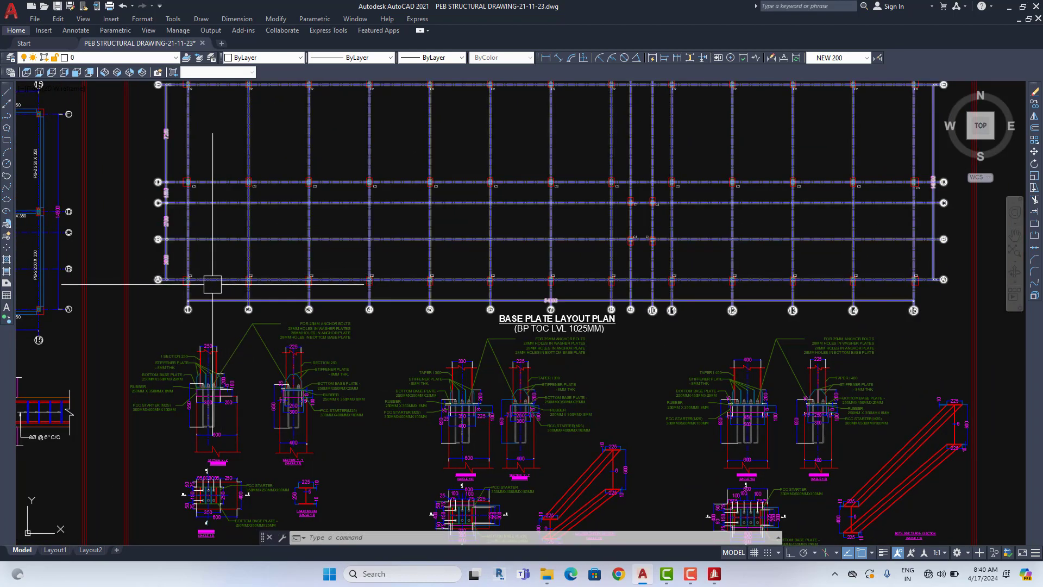
pyautogui.scroll(2, 184, 281)
pyautogui.scroll(2, 261, 407)
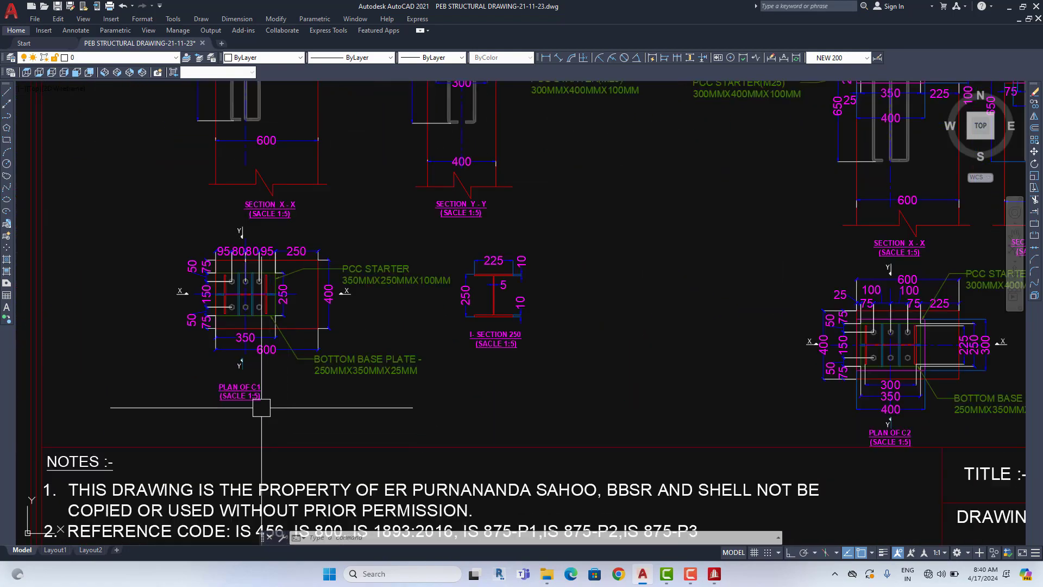
pyautogui.scroll(2, 261, 407)
pyautogui.scroll(2, 261, 407)
pyautogui.scroll(-8, 261, 407)
pyautogui.scroll(4, 261, 407)
pyautogui.moveTo(262, 407); pyautogui.dragTo(260, 418, button='middle')
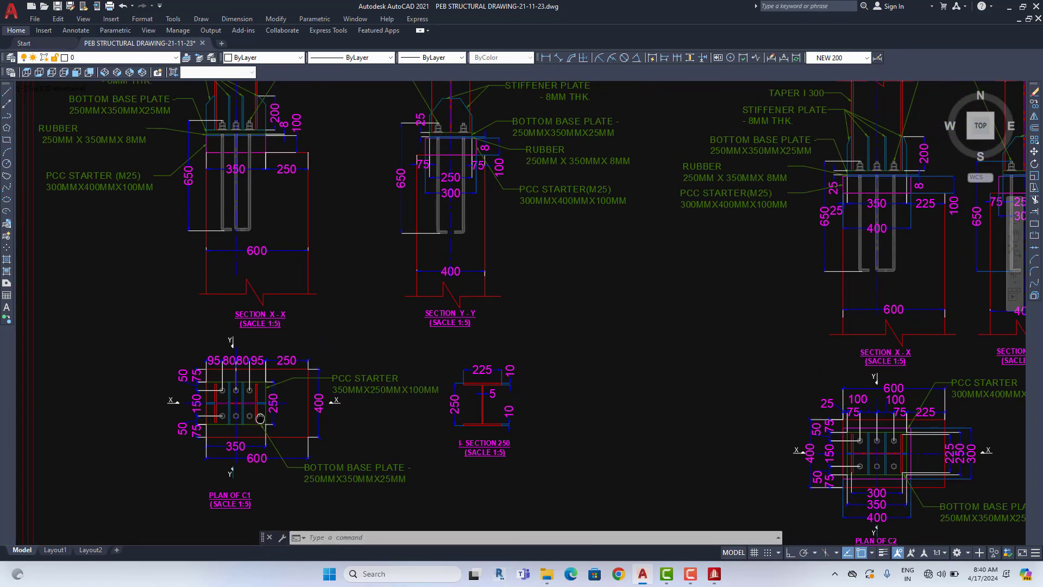
pyautogui.scroll(-5, 290, 349)
pyautogui.scroll(2, 507, 319)
pyautogui.scroll(3, 562, 300)
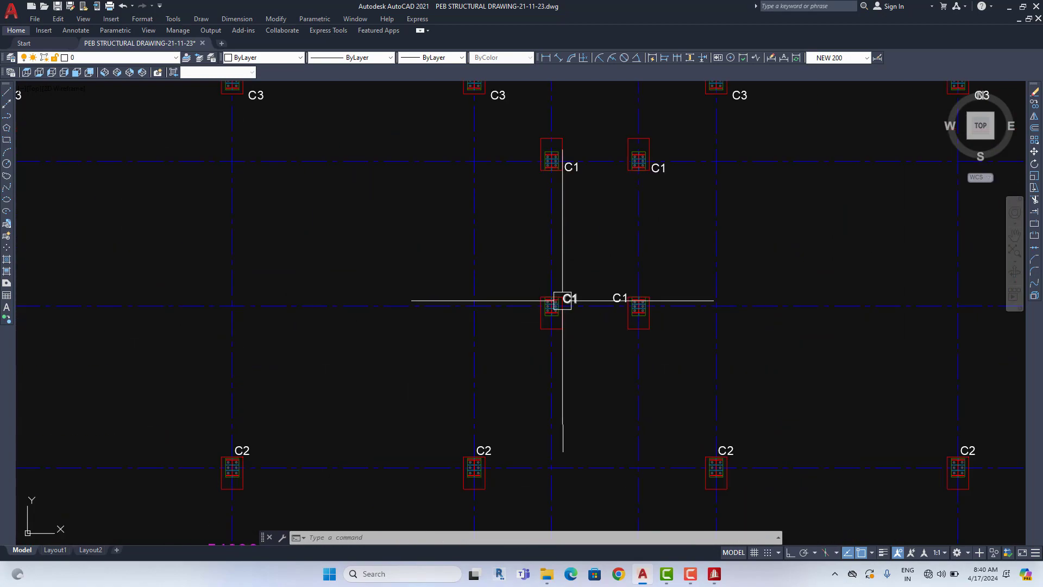
pyautogui.scroll(4, 562, 300)
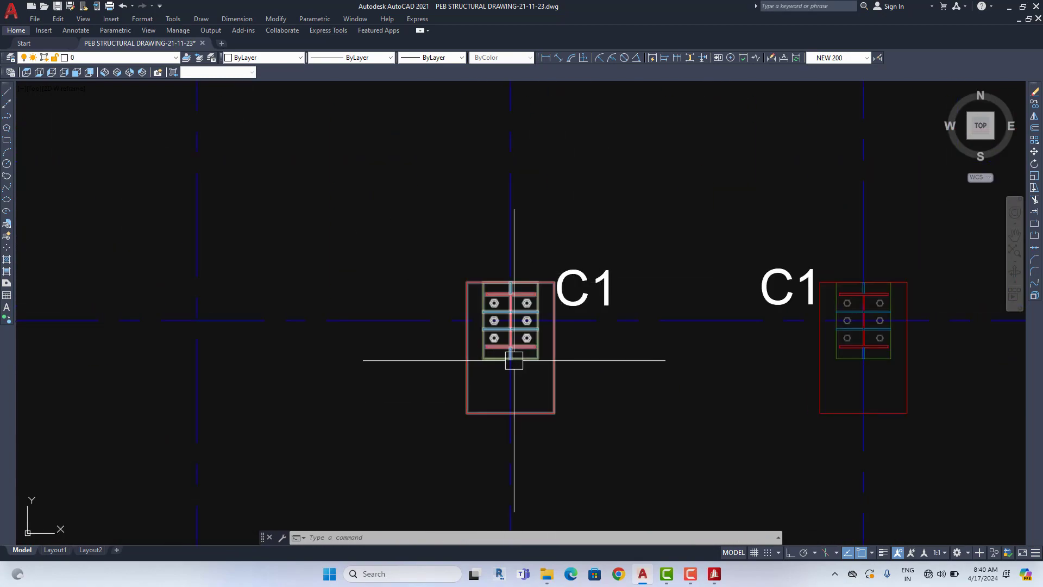
pyautogui.scroll(-8, 465, 391)
pyautogui.scroll(6, 304, 407)
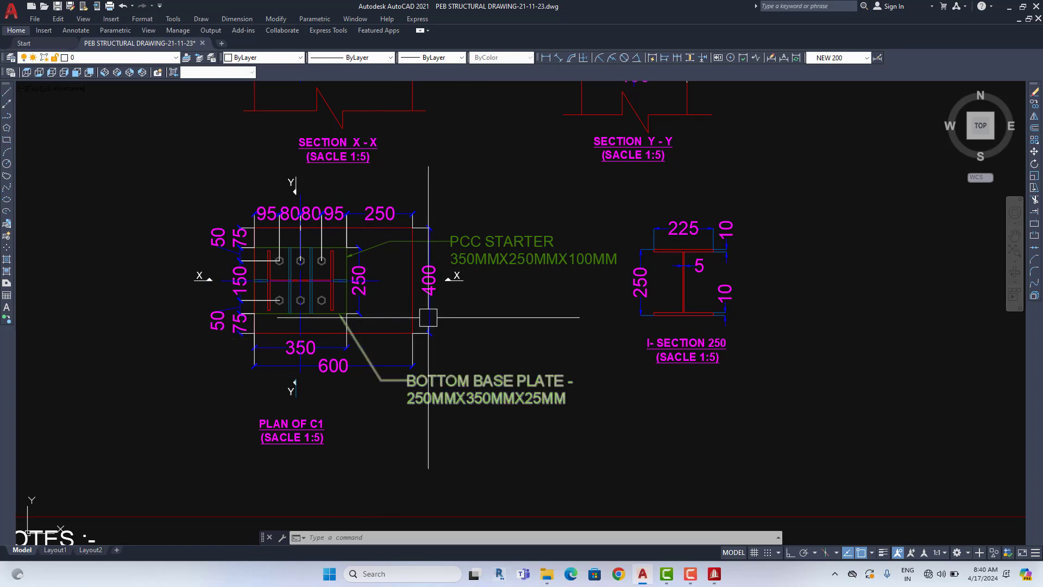
# Select the PLAN OF C1 base plate outline, review its dimensions, then clear the selection.
pyautogui.scroll(-2, 426, 280)
pyautogui.scroll(2, 416, 346)
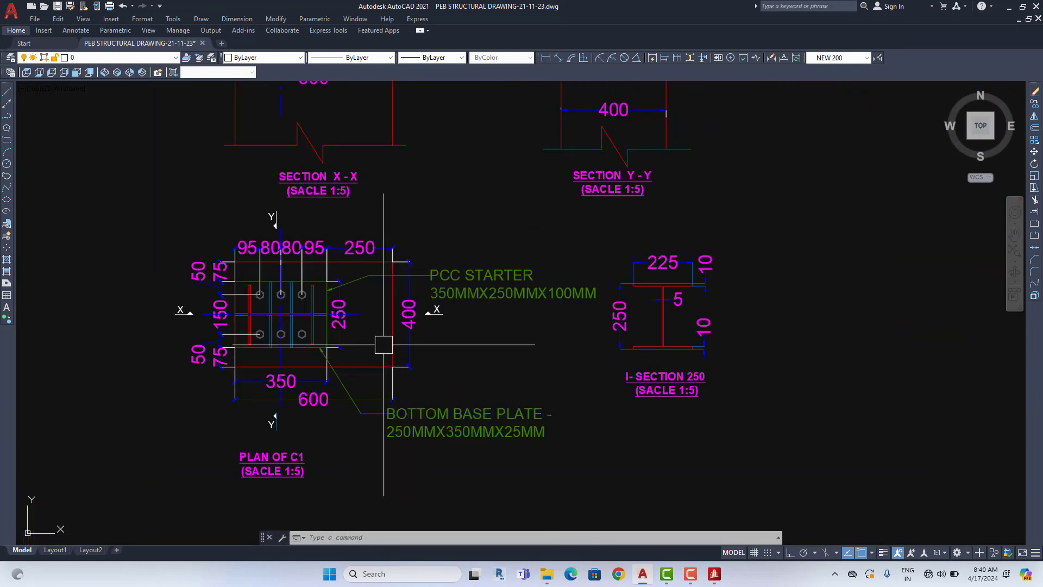
pyautogui.click(388, 338)
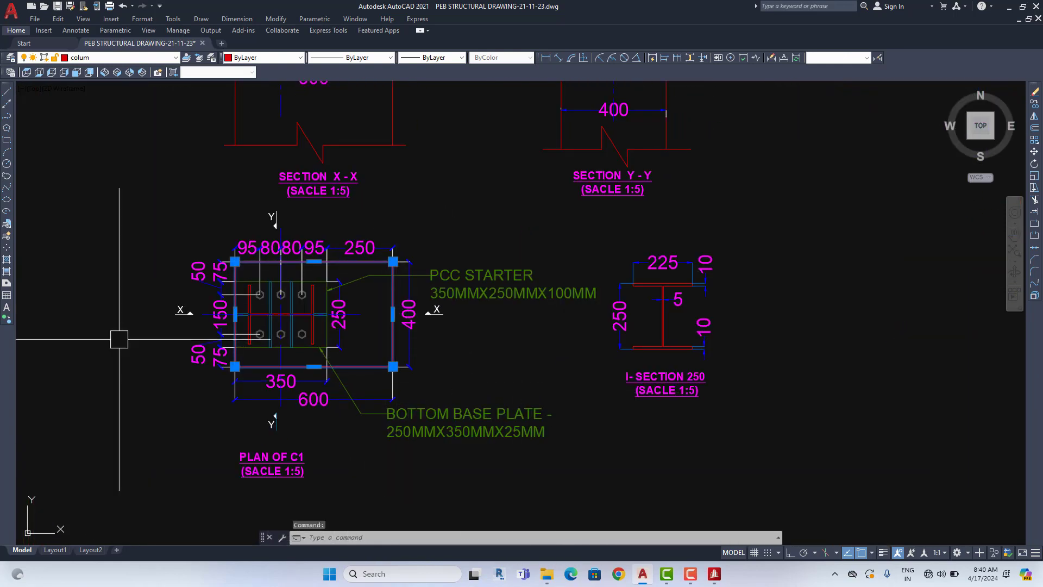
pyautogui.scroll(-3, 324, 386)
pyautogui.scroll(-1, 500, 338)
pyautogui.scroll(3, 556, 333)
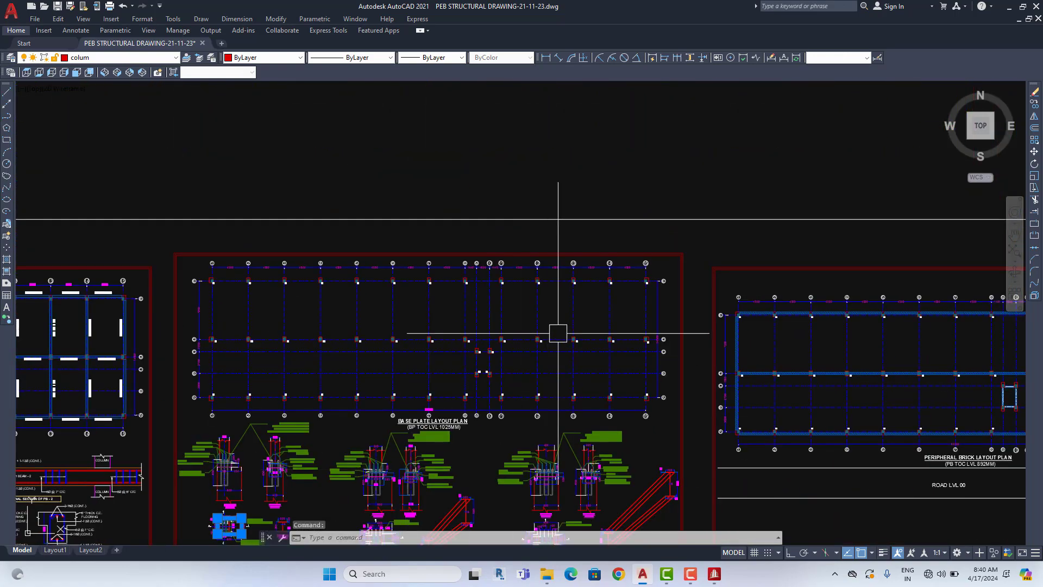
pyautogui.scroll(1, 523, 358)
pyautogui.scroll(-3, 522, 358)
pyautogui.scroll(1, 109, 365)
pyautogui.scroll(3, 221, 342)
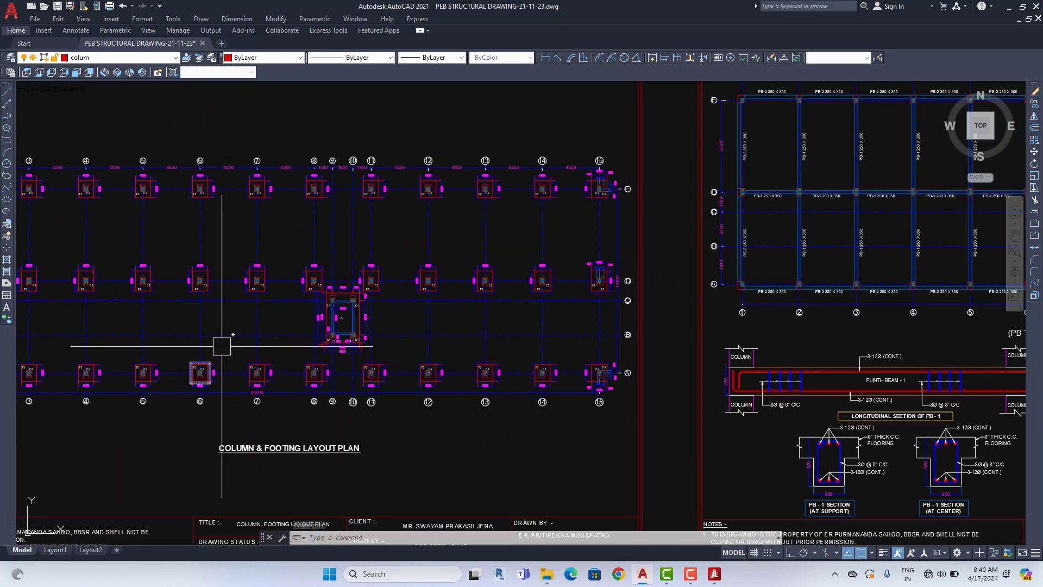
pyautogui.scroll(1, 323, 320)
pyautogui.scroll(-3, 324, 319)
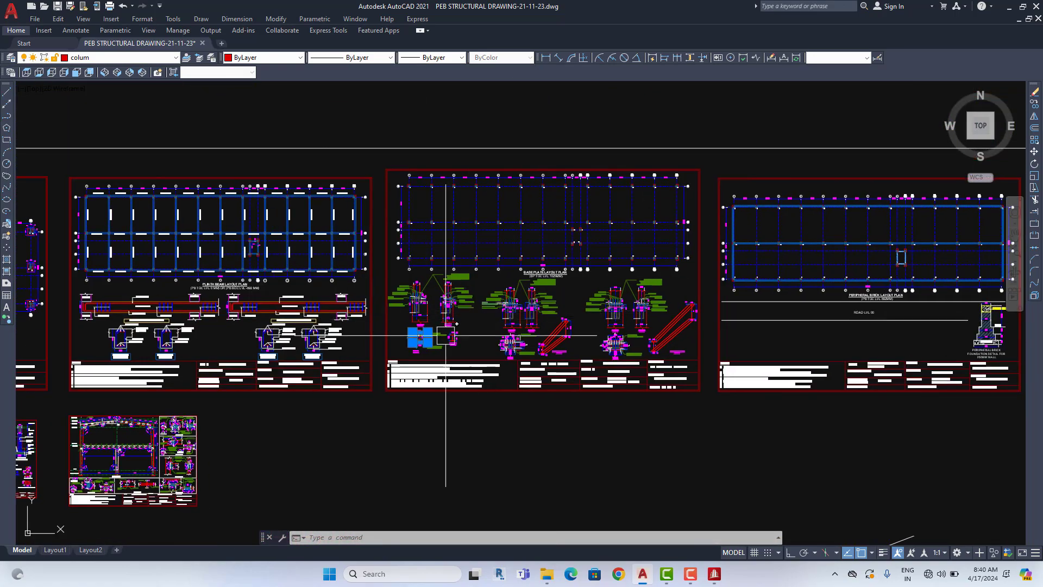
pyautogui.scroll(3, 446, 335)
pyautogui.scroll(2, 406, 350)
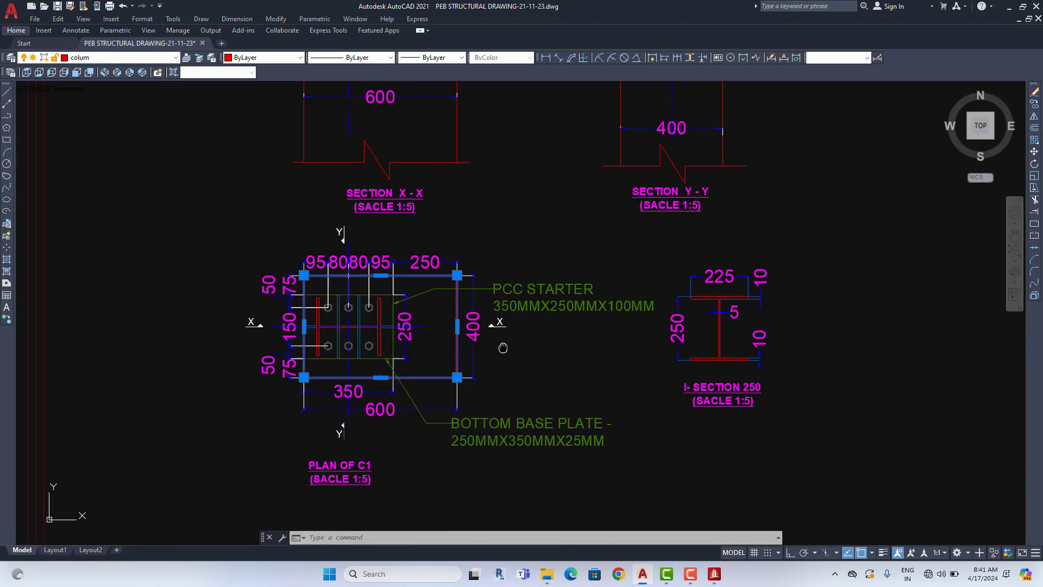
pyautogui.scroll(2, 506, 372)
pyautogui.moveTo(505, 373); pyautogui.dragTo(544, 334, button='middle')
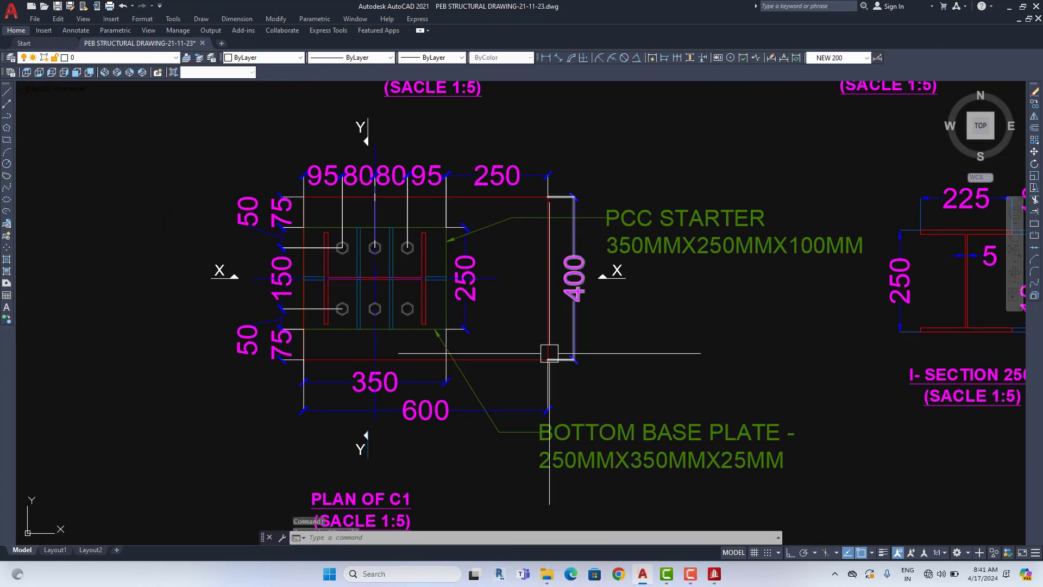
pyautogui.press('Escape')
# Close in on the Section X-X base plate with anchor bolts and 350, 250, 100 dimensions.
pyautogui.scroll(-3, 546, 336)
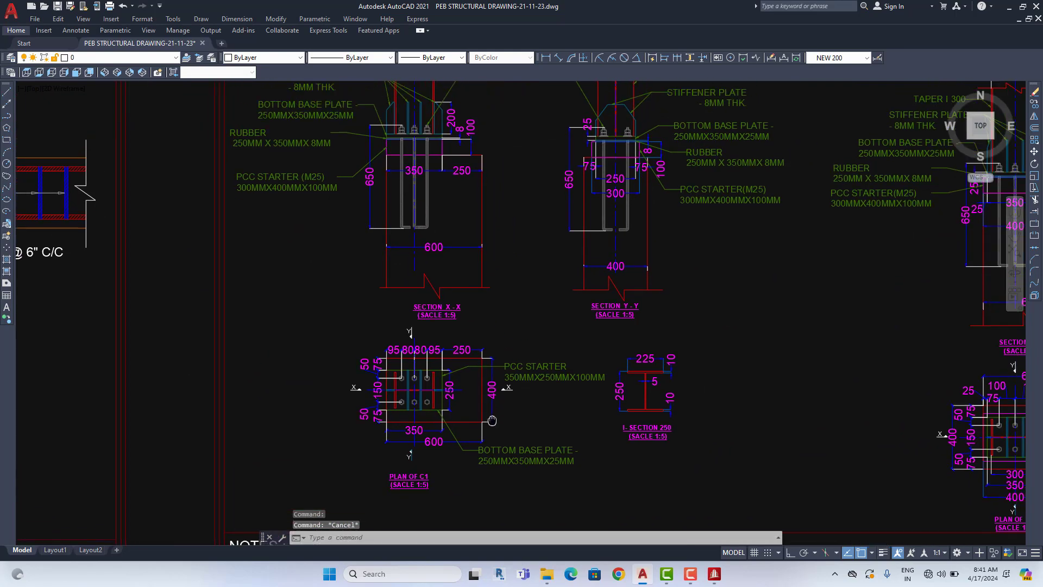
pyautogui.moveTo(302, 221); pyautogui.dragTo(282, 244, button='middle')
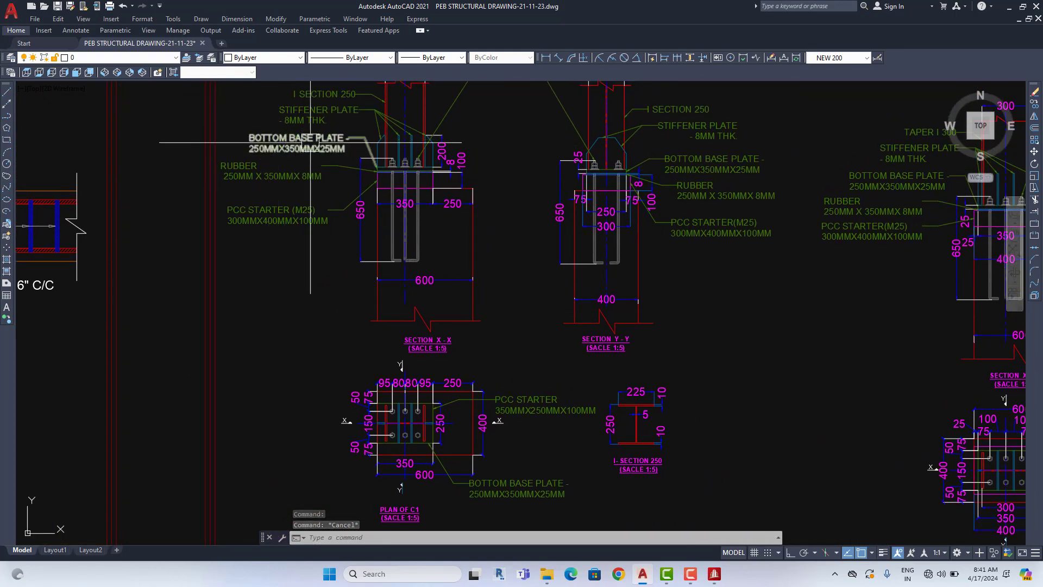
pyautogui.moveTo(310, 142); pyautogui.dragTo(305, 194, button='middle')
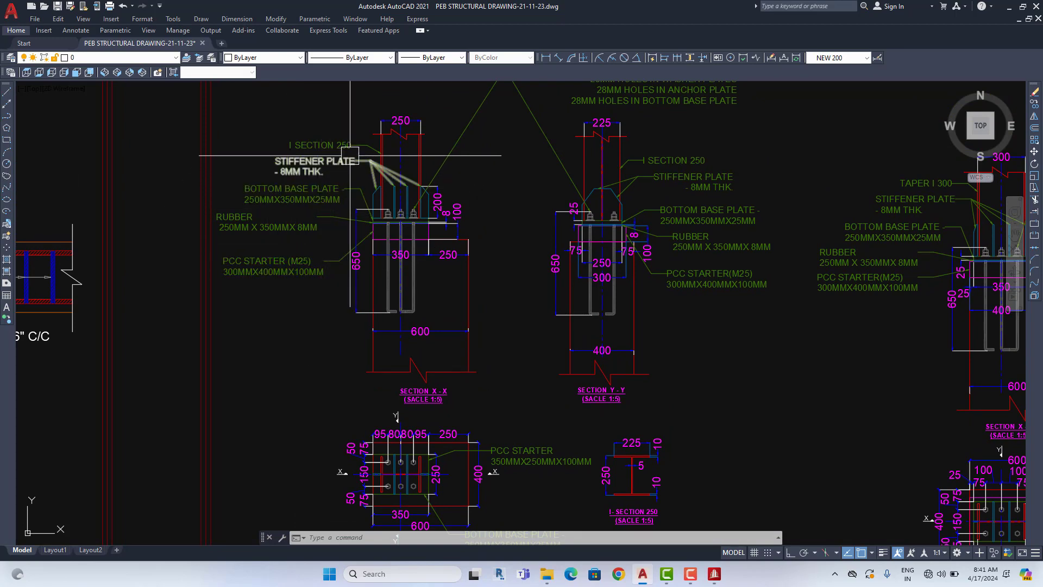
pyautogui.moveTo(419, 357); pyautogui.dragTo(414, 247, button='middle')
pyautogui.scroll(2, 477, 340)
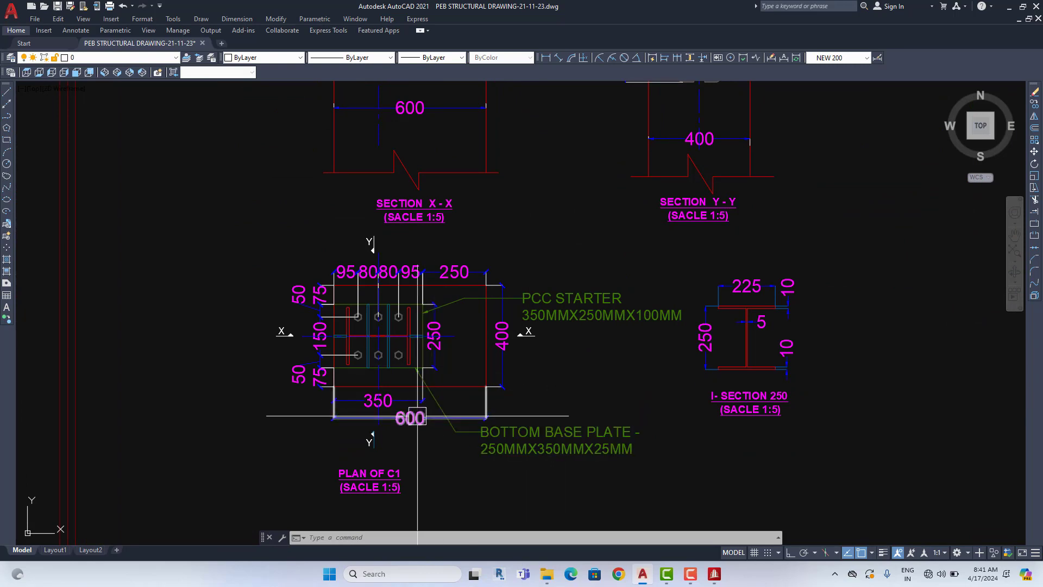
pyautogui.scroll(2, 485, 441)
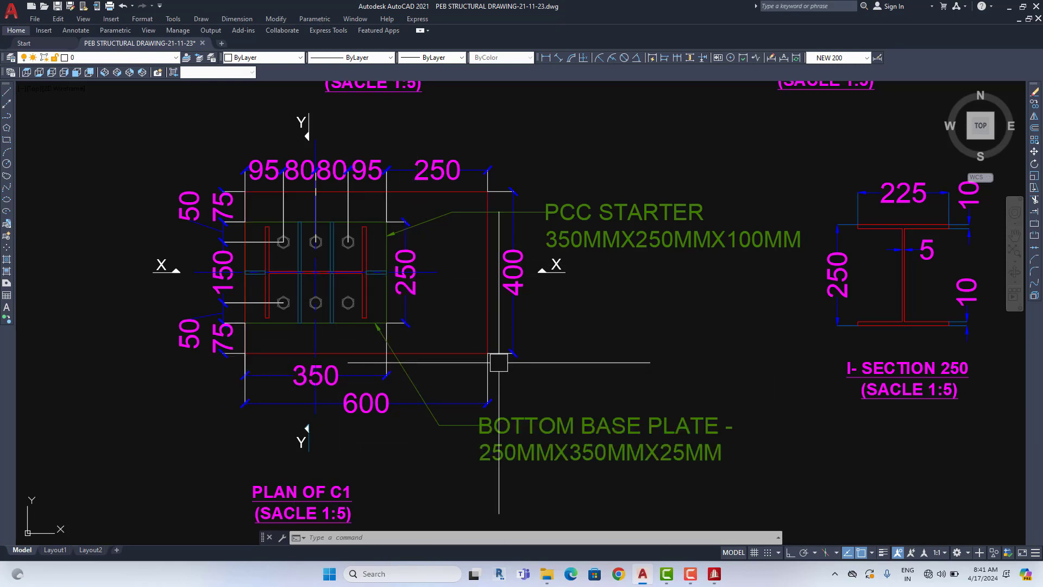
pyautogui.moveTo(500, 361); pyautogui.dragTo(548, 401, button='middle')
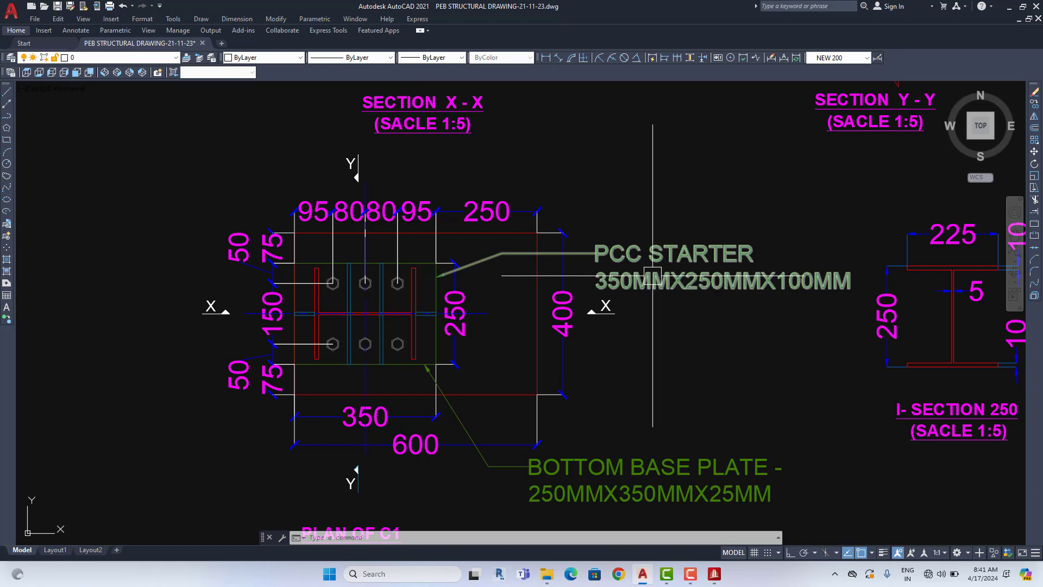
pyautogui.moveTo(653, 275)
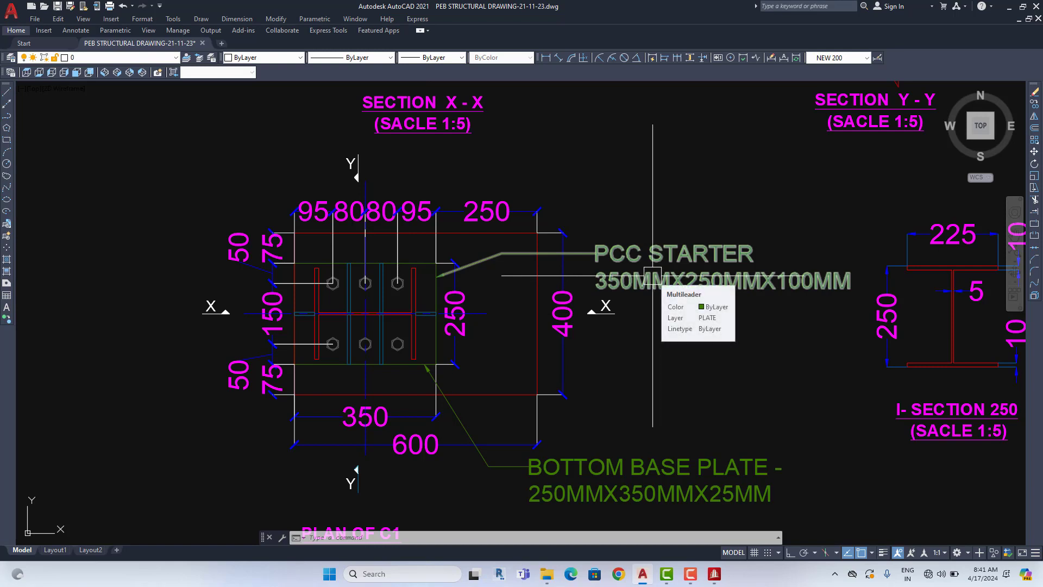
pyautogui.scroll(-5, 652, 275)
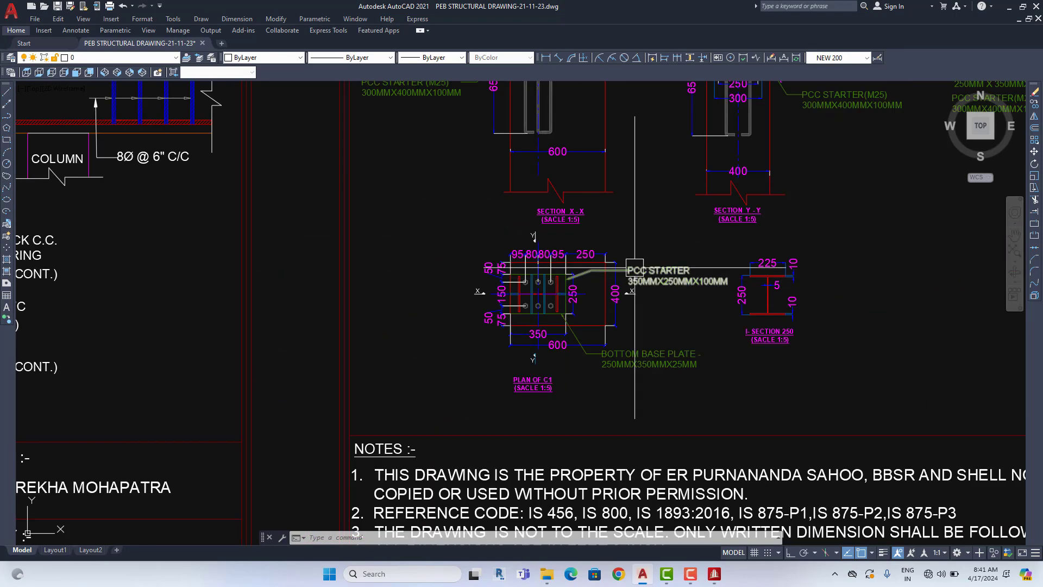
pyautogui.scroll(2, 582, 244)
pyautogui.scroll(3, 576, 261)
pyautogui.scroll(3, 573, 275)
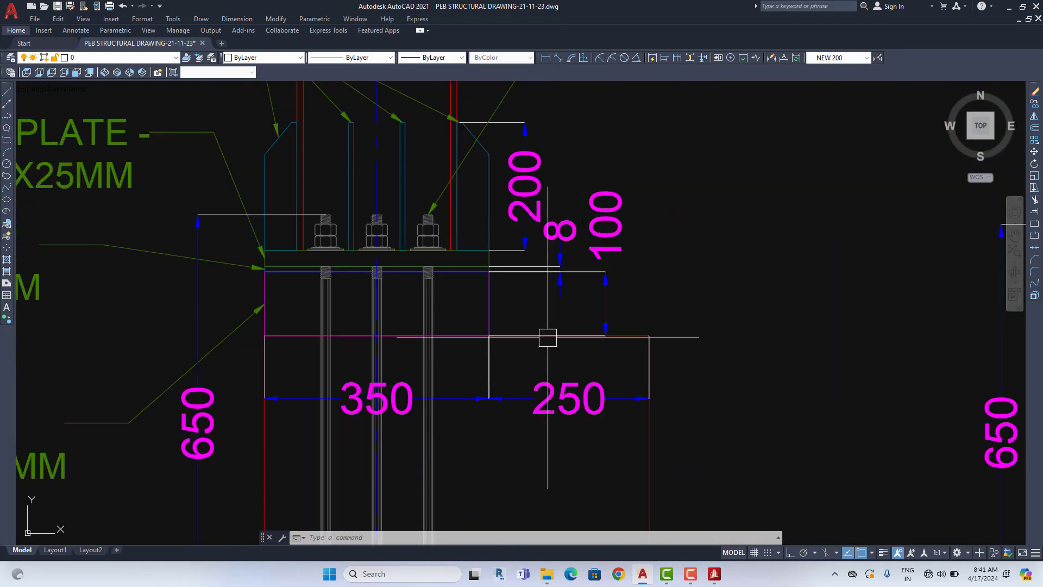
# Select the 250MM X 350MM X 8MM rubber pad rectangle and confirm it is on layer COL.
pyautogui.moveTo(395, 311)
pyautogui.mouseDown(button='middle')
pyautogui.moveTo(624, 300)
pyautogui.moveTo(540, 317)
pyautogui.mouseUp(button='middle')
pyautogui.scroll(-2, 634, 308)
pyautogui.scroll(2, 565, 298)
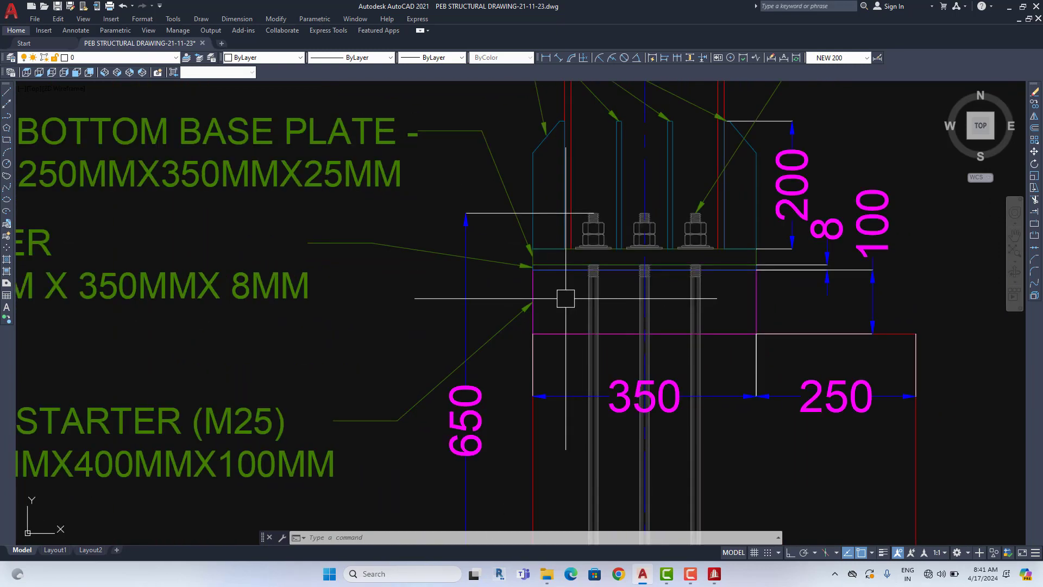
pyautogui.click(564, 328)
pyautogui.scroll(-2, 564, 329)
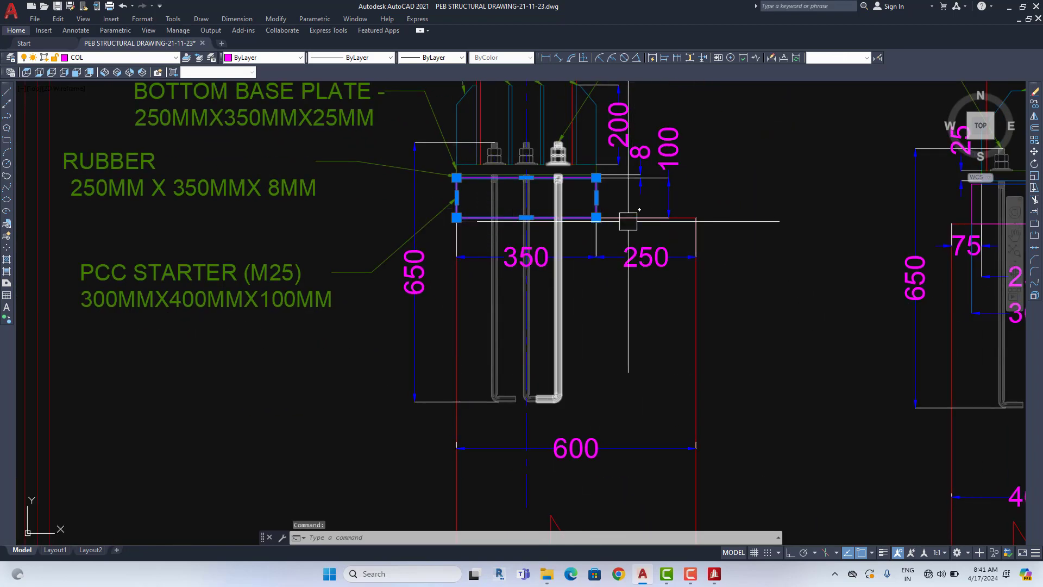
pyautogui.moveTo(470, 175); pyautogui.dragTo(457, 227, button='middle')
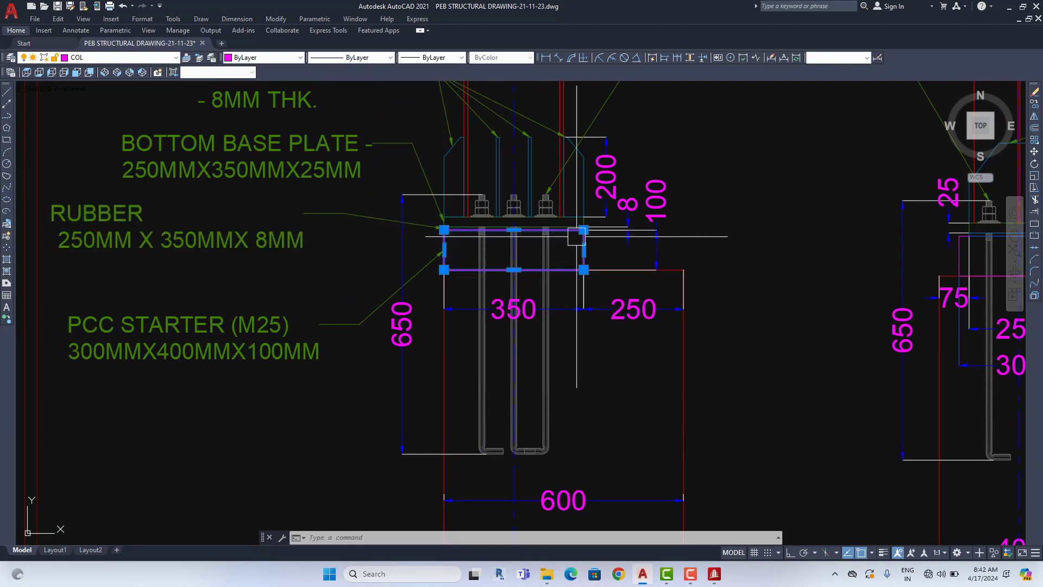
pyautogui.scroll(-4, 575, 272)
# Select a C1 base plate plan line and the section's rubber pad, then clear the selection.
pyautogui.scroll(3, 565, 360)
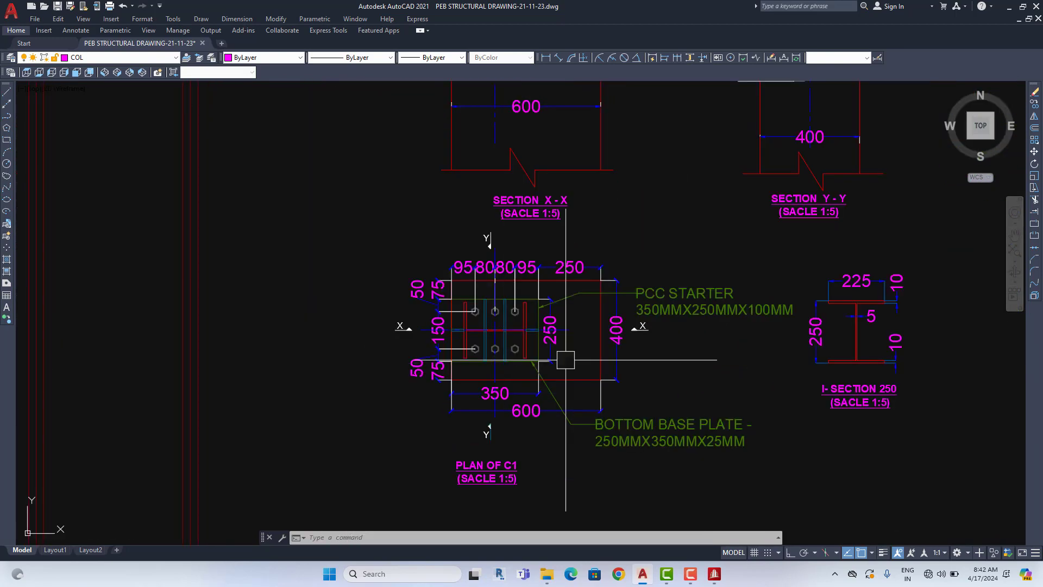
pyautogui.scroll(2, 496, 327)
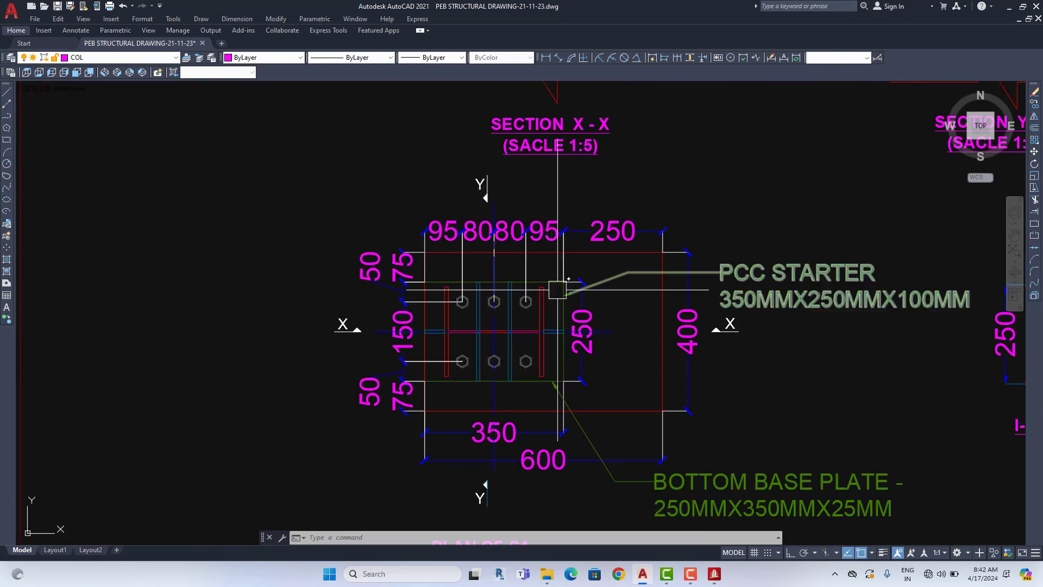
pyautogui.click(478, 331)
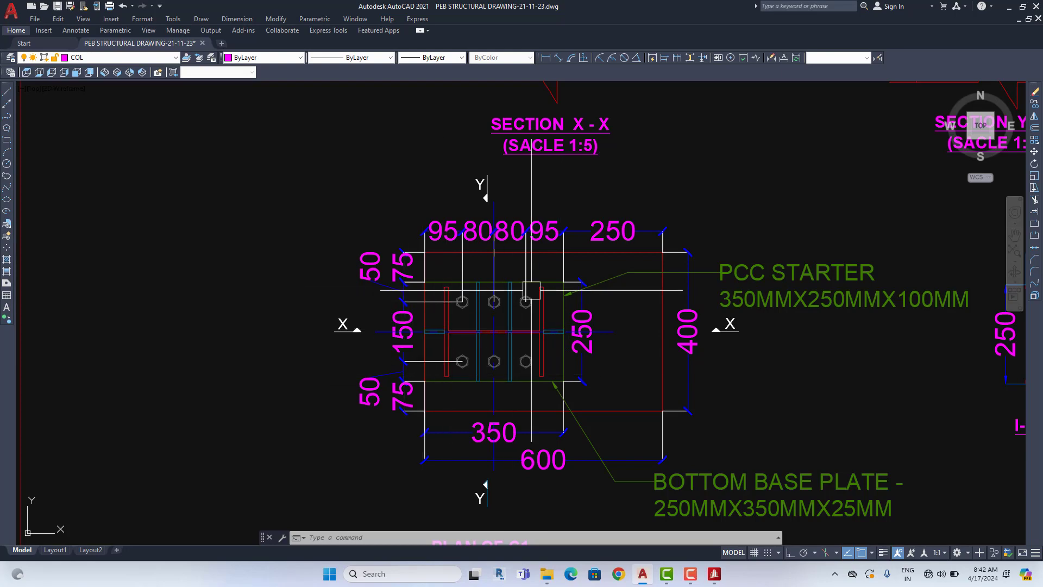
pyautogui.scroll(-3, 520, 274)
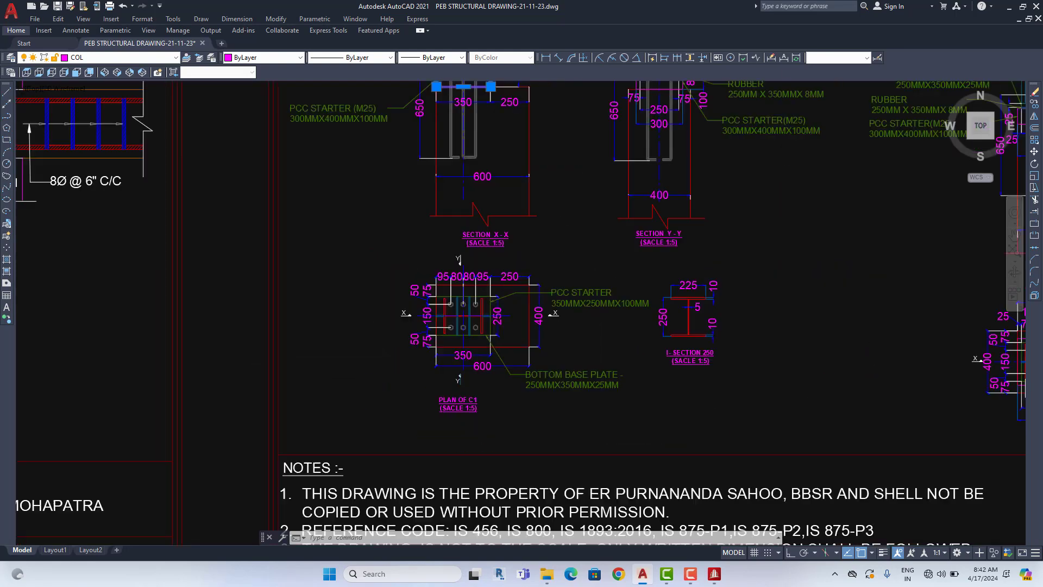
pyautogui.scroll(4, 489, 283)
pyautogui.click(459, 284)
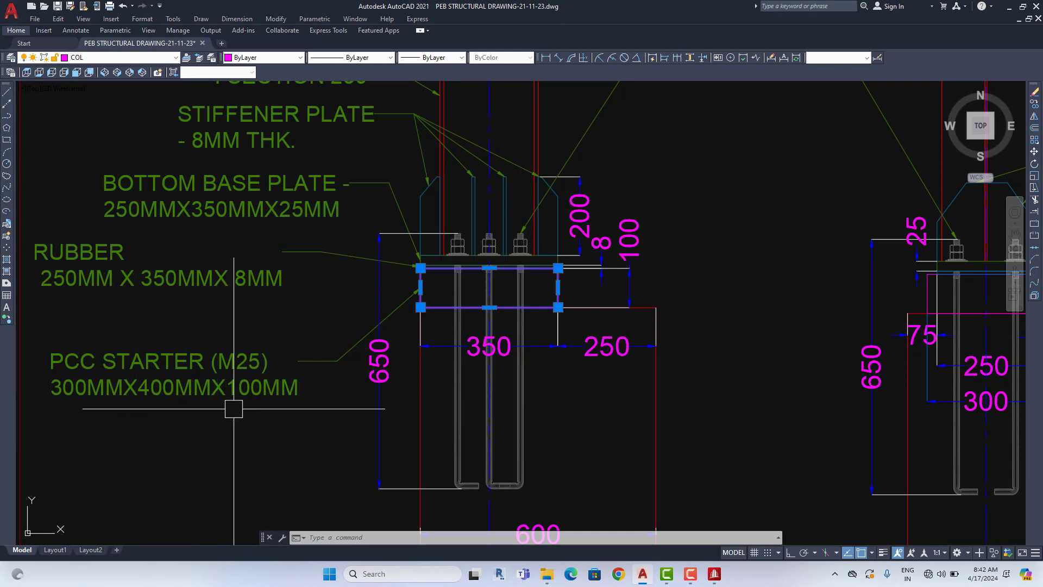
pyautogui.scroll(-3, 233, 409)
pyautogui.moveTo(402, 478); pyautogui.dragTo(400, 329, button='middle')
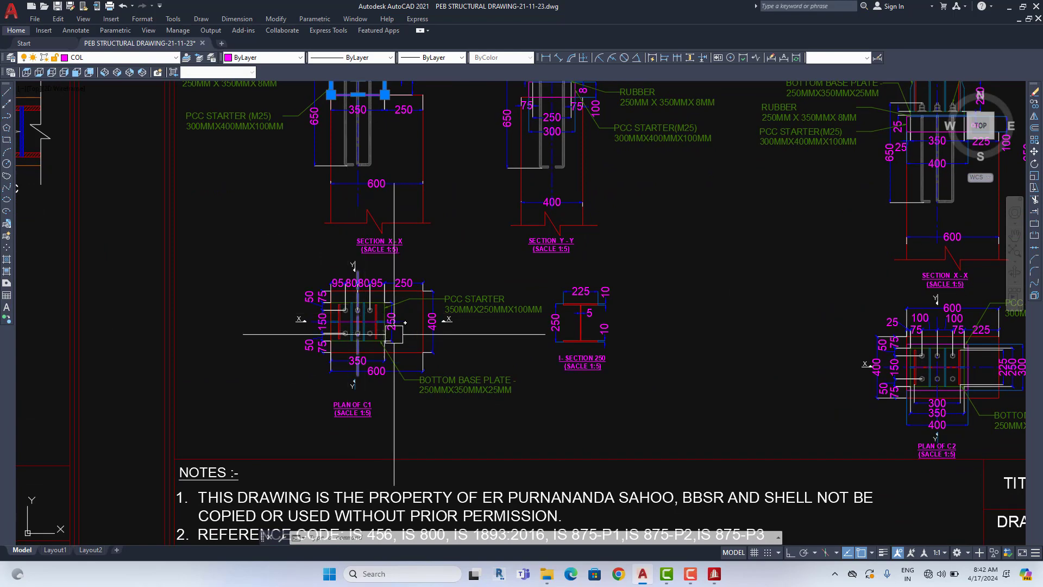
pyautogui.scroll(3, 400, 329)
pyautogui.press('Escape')
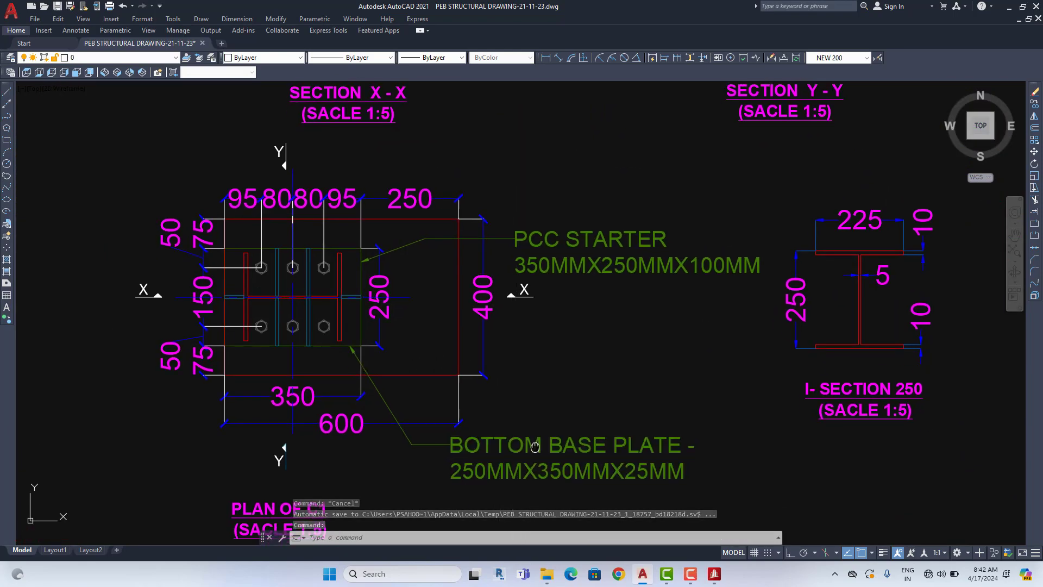
# Zoom in on Sections X-X and Y-Y showing the 8MM stiffener plates and M25 PCC starter.
pyautogui.scroll(-4, 426, 356)
pyautogui.moveTo(427, 356)
pyautogui.mouseDown(button='middle')
pyautogui.moveTo(452, 398)
pyautogui.moveTo(363, 352)
pyautogui.mouseUp(button='middle')
pyautogui.scroll(4, 452, 397)
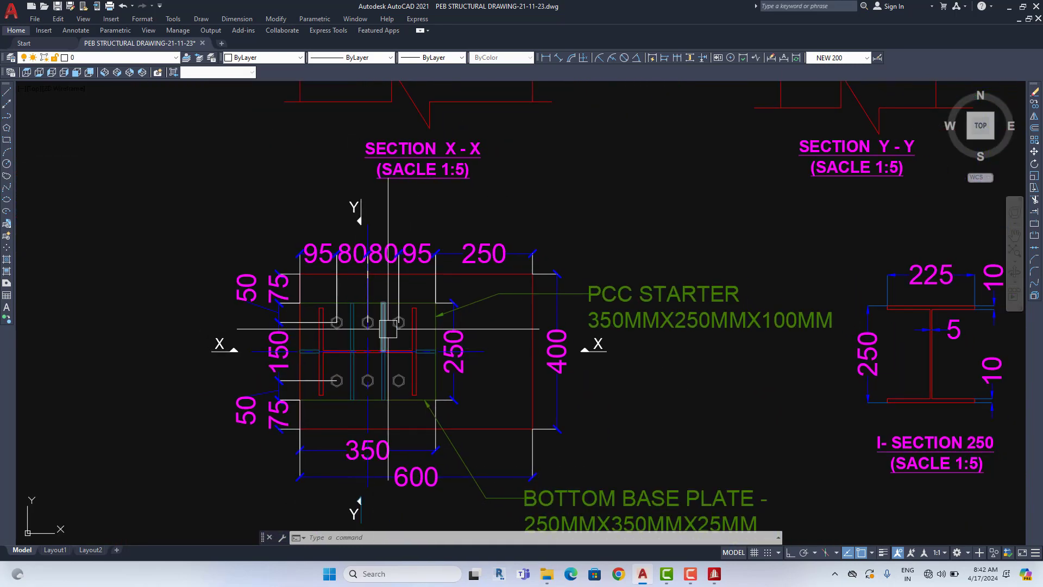
pyautogui.moveTo(427, 445); pyautogui.dragTo(429, 389, button='middle')
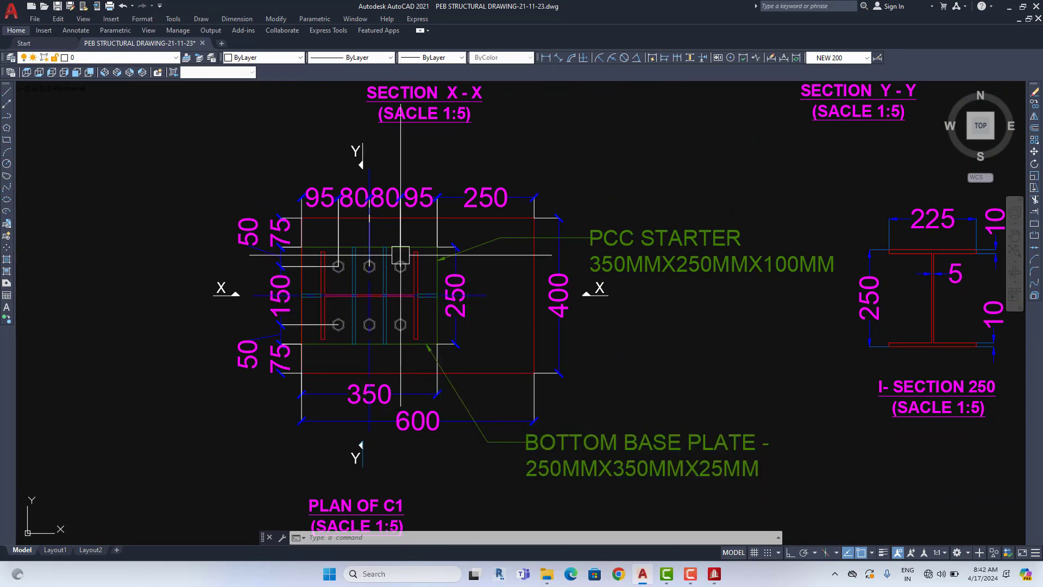
pyautogui.scroll(-3, 429, 334)
pyautogui.scroll(-2, 429, 334)
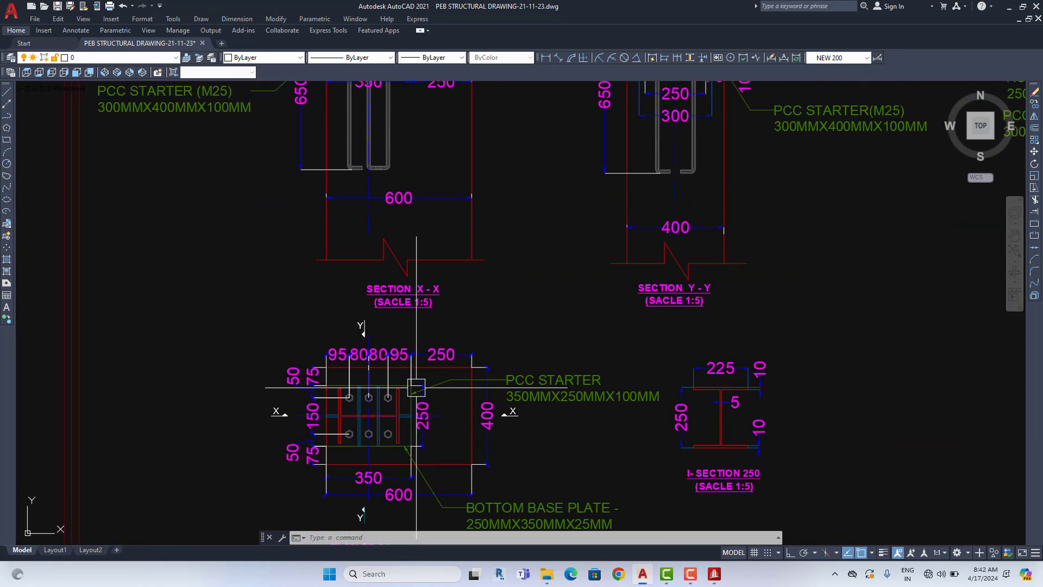
pyautogui.scroll(-5, 429, 334)
pyautogui.scroll(5, 415, 312)
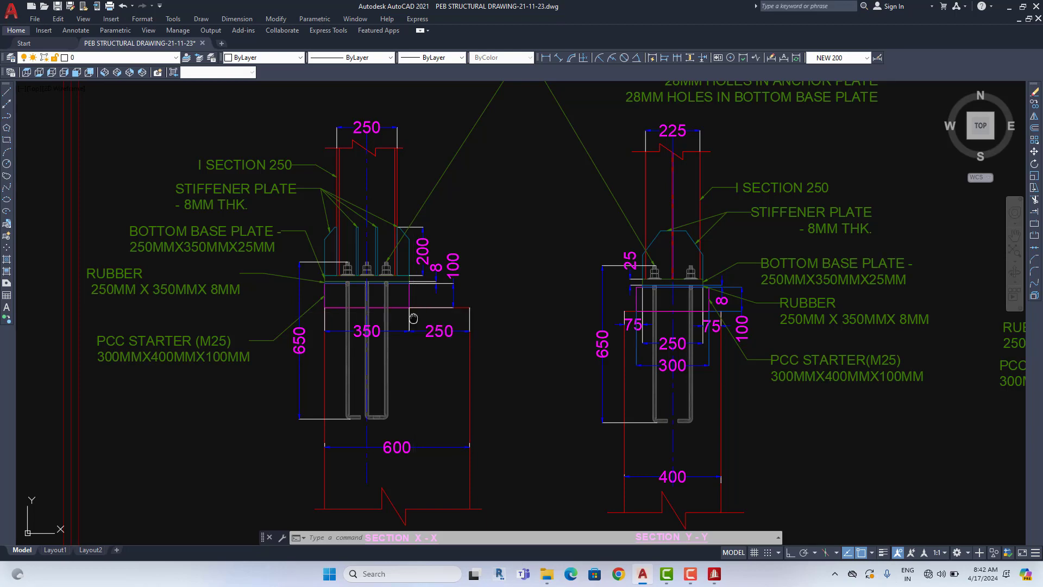
pyautogui.moveTo(413, 318); pyautogui.dragTo(290, 419, button='middle')
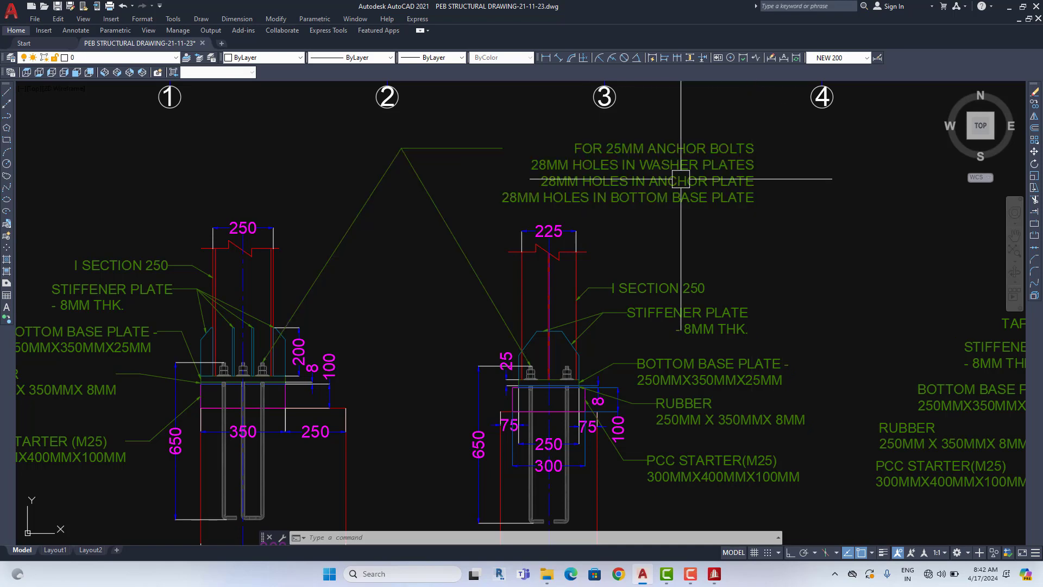
pyautogui.moveTo(786, 174); pyautogui.dragTo(763, 195, button='middle')
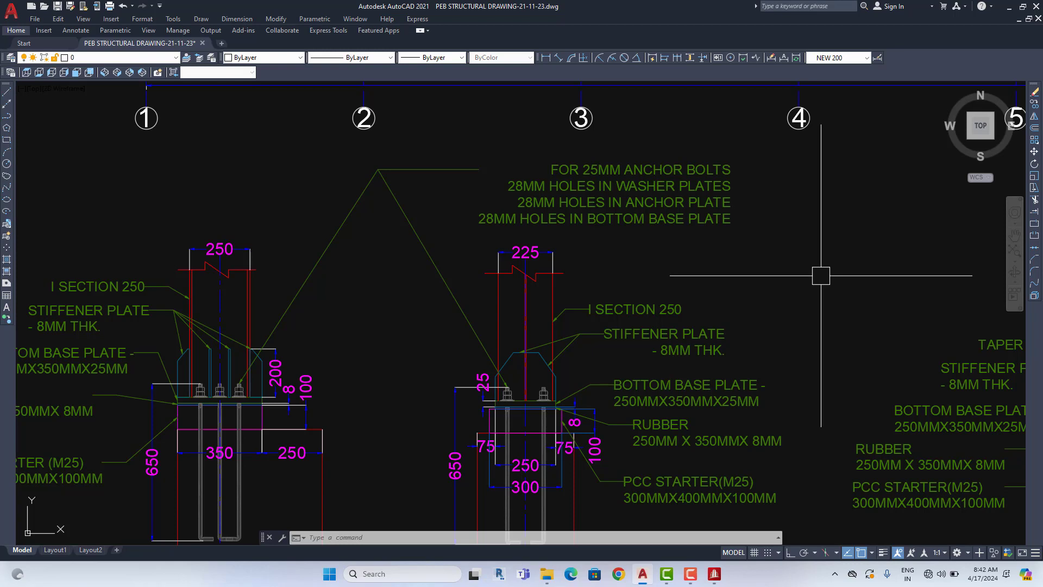
pyautogui.moveTo(477, 365); pyautogui.dragTo(498, 347, button='middle')
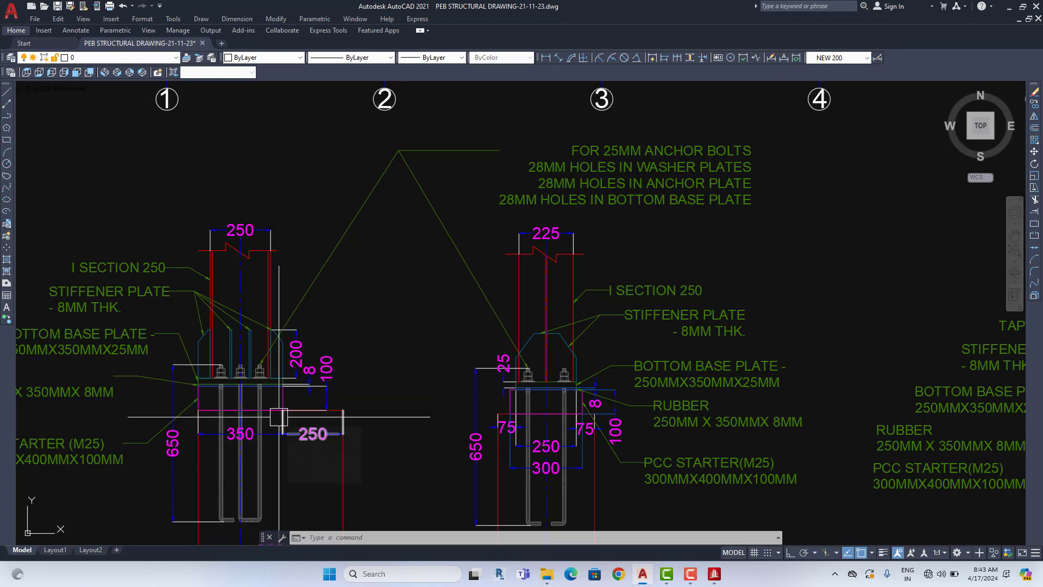
pyautogui.scroll(7, 258, 372)
pyautogui.scroll(2, 257, 371)
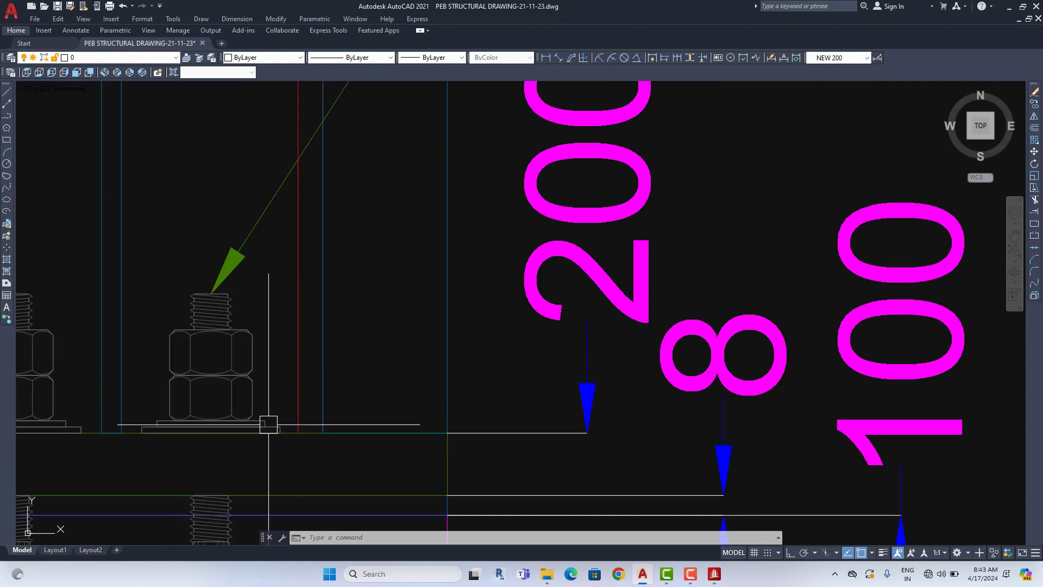
pyautogui.scroll(-4, 269, 421)
pyautogui.scroll(-5, 466, 382)
pyautogui.scroll(1, 694, 212)
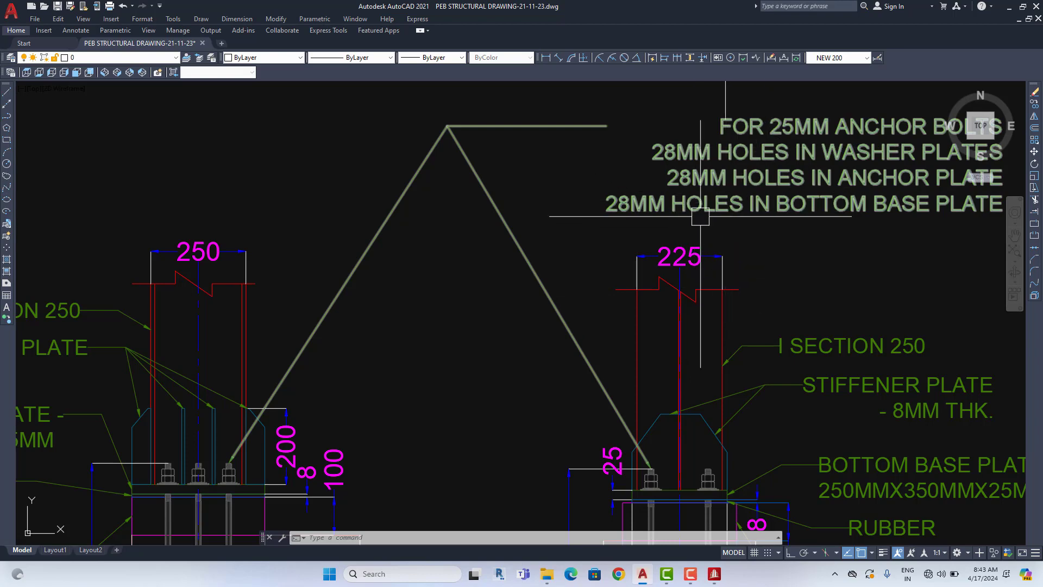
pyautogui.moveTo(545, 356); pyautogui.dragTo(577, 257, button='middle')
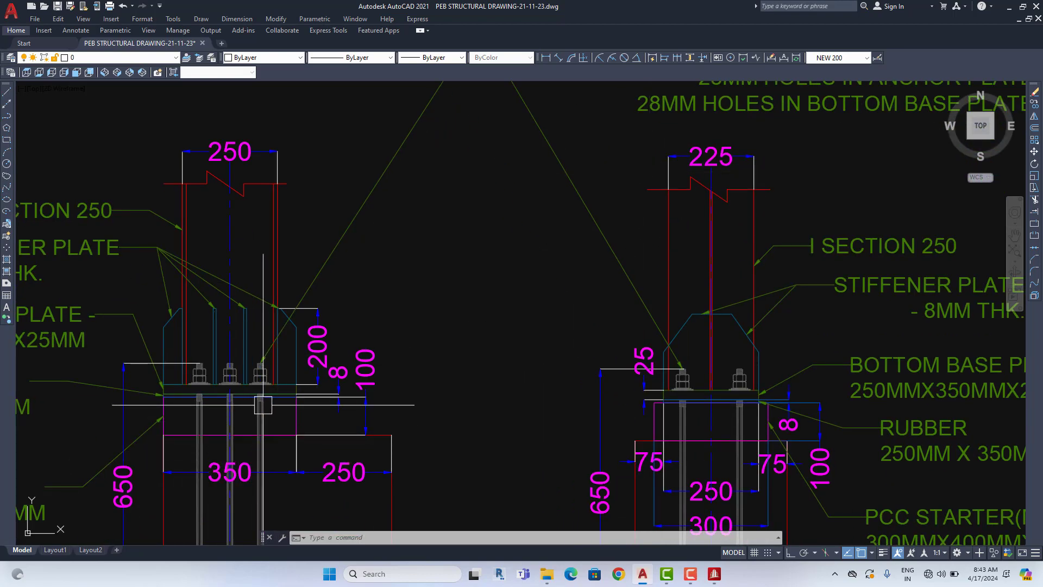
pyautogui.scroll(4, 268, 403)
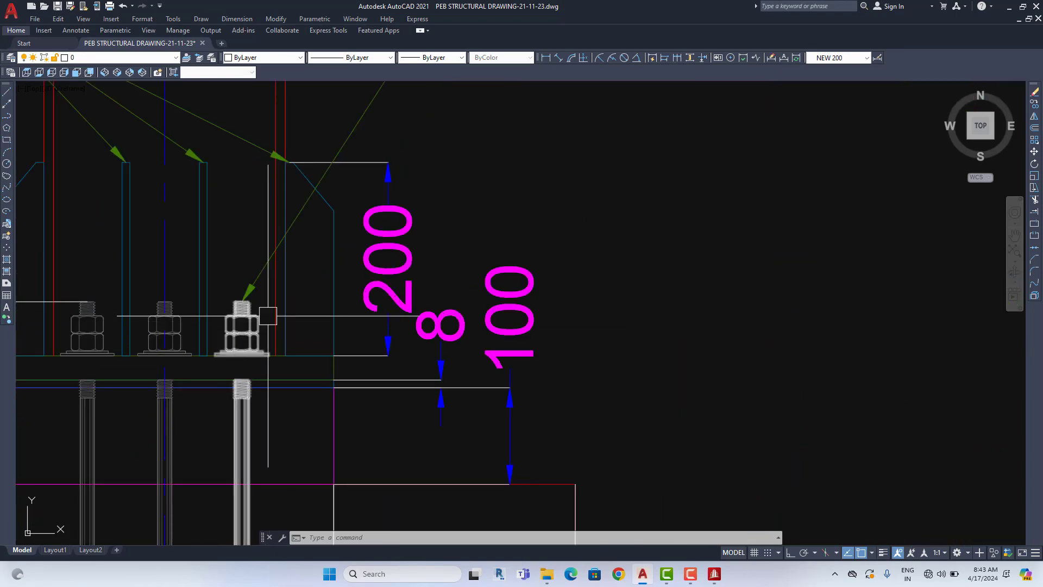
pyautogui.scroll(-4, 255, 352)
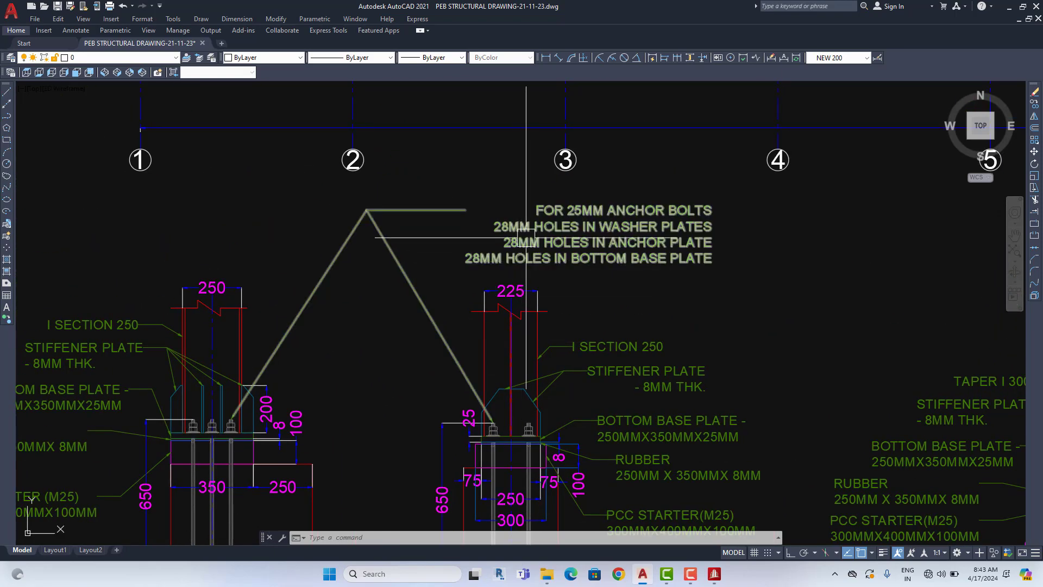
pyautogui.scroll(-2, 505, 239)
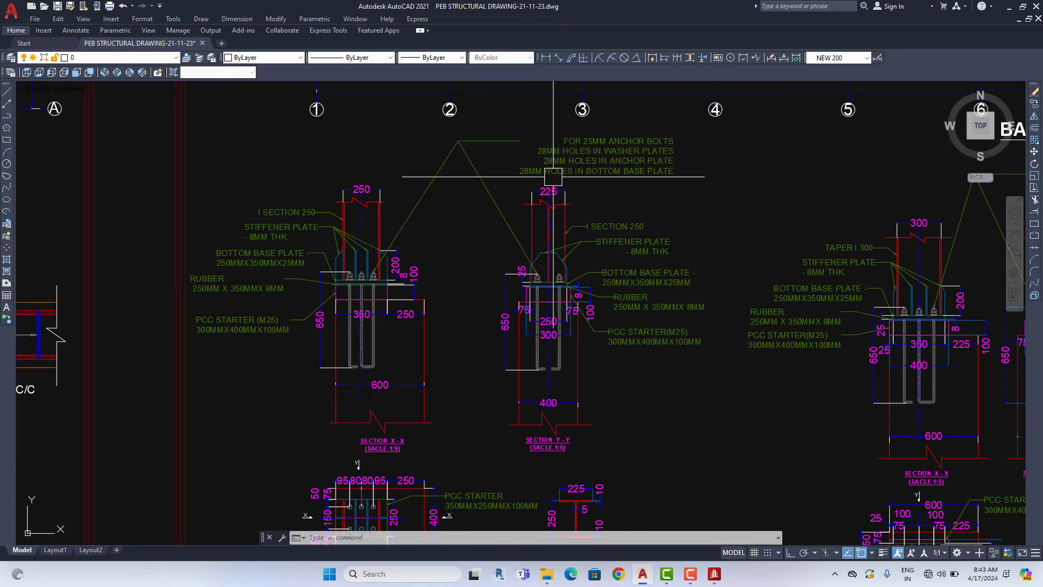
# Zoom and pan between section X-X and the bolt plan of C1.
pyautogui.scroll(2, 358, 297)
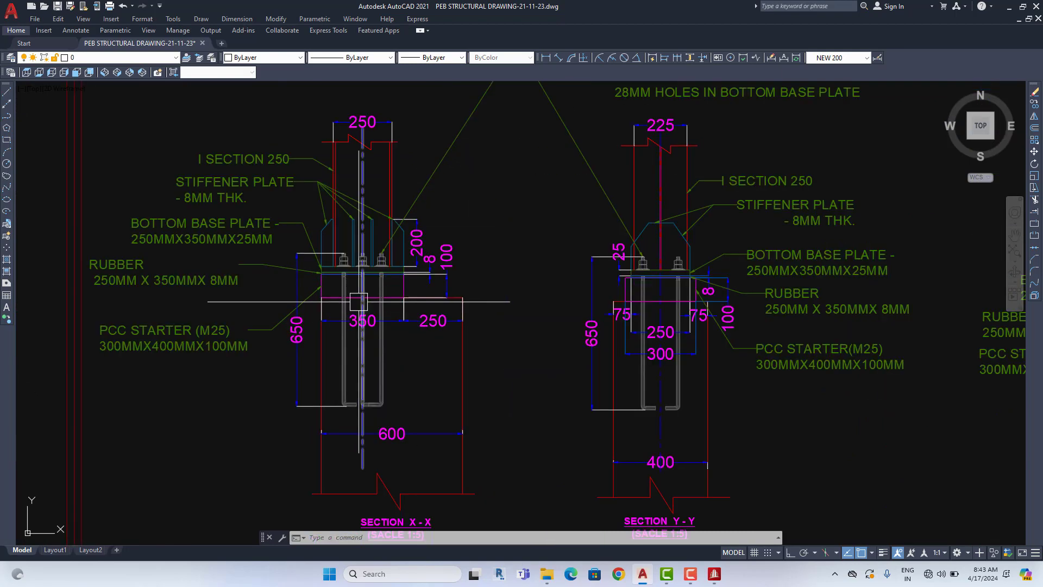
pyautogui.moveTo(333, 263); pyautogui.dragTo(343, 285, button='middle')
pyautogui.scroll(4, 333, 317)
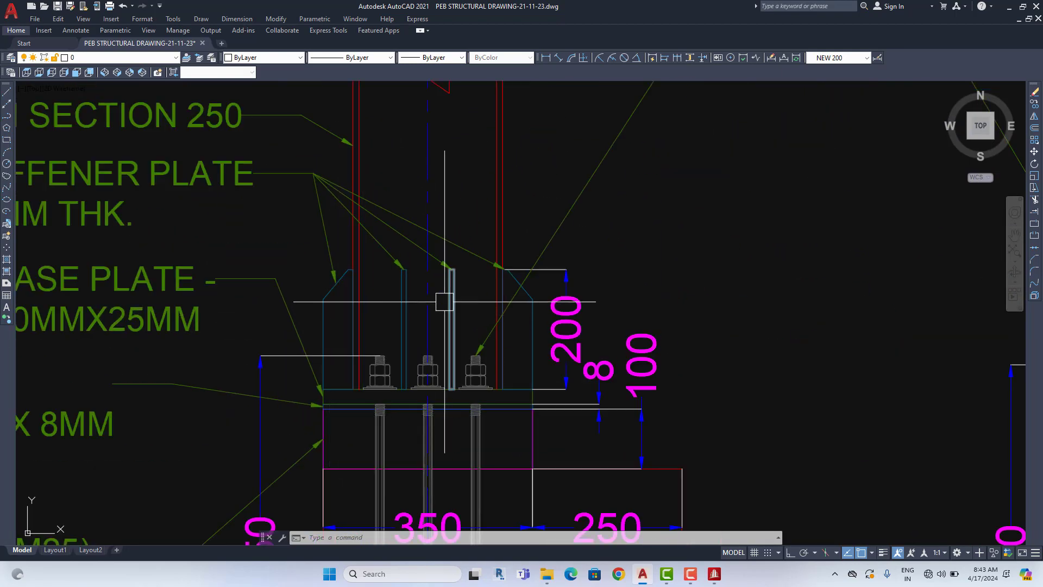
pyautogui.scroll(-2, 531, 341)
pyautogui.scroll(-2, 531, 342)
pyautogui.moveTo(489, 537)
pyautogui.mouseDown(button='middle')
pyautogui.moveTo(465, 430)
pyautogui.moveTo(446, 438)
pyautogui.mouseUp(button='middle')
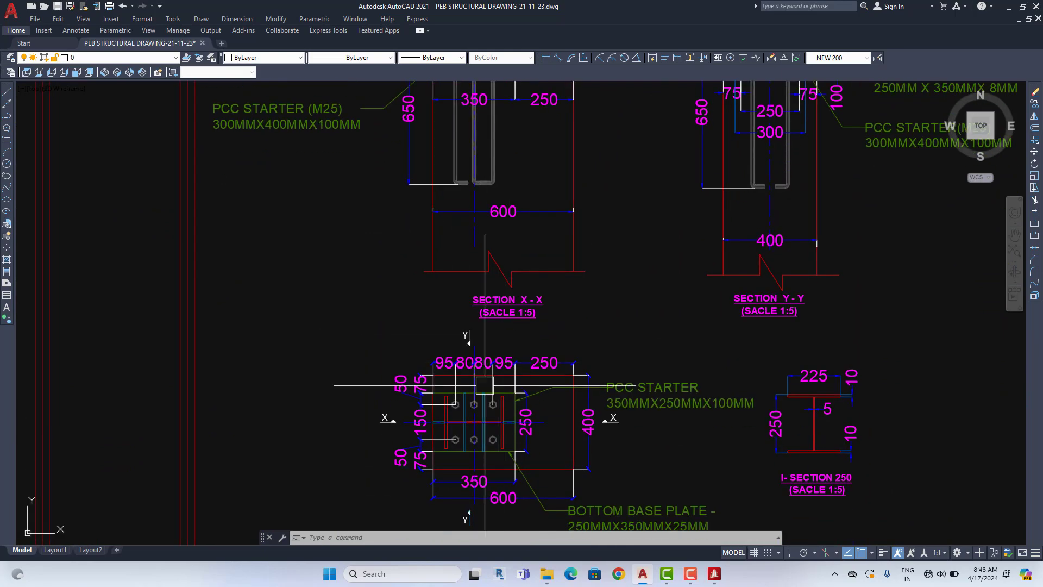
pyautogui.scroll(3, 446, 437)
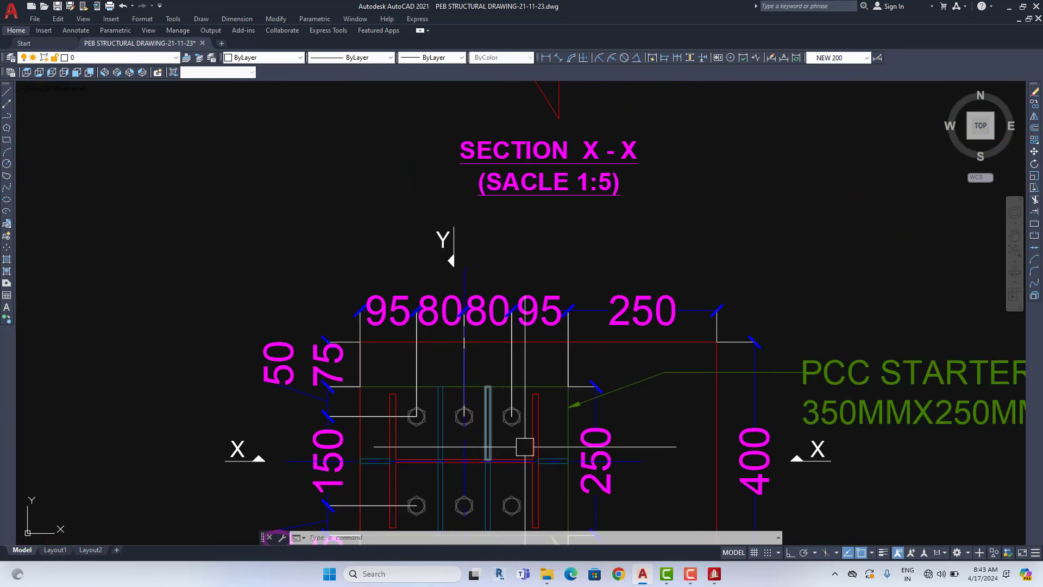
pyautogui.scroll(-3, 363, 427)
# Review the stiffener plate and I section labels, then zoom out to the full section row.
pyautogui.moveTo(380, 163); pyautogui.dragTo(418, 332, button='middle')
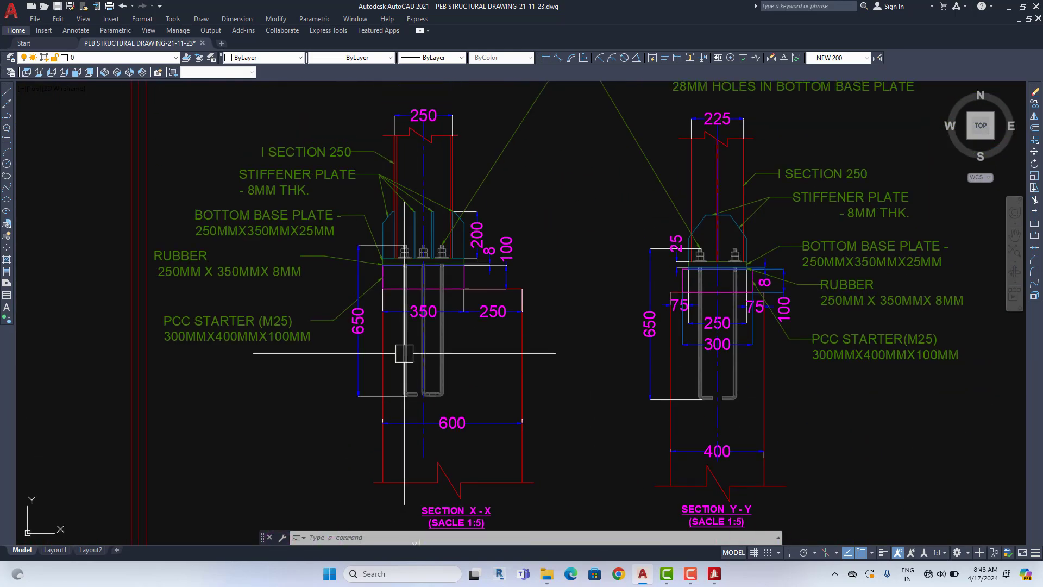
pyautogui.scroll(4, 395, 241)
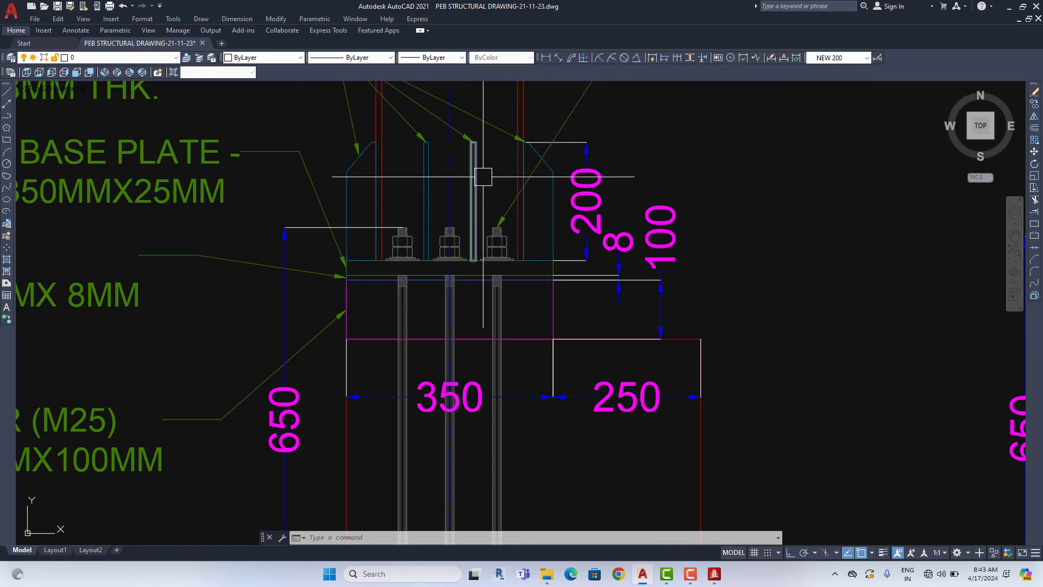
pyautogui.moveTo(307, 120); pyautogui.dragTo(349, 269, button='middle')
pyautogui.scroll(-2, 349, 269)
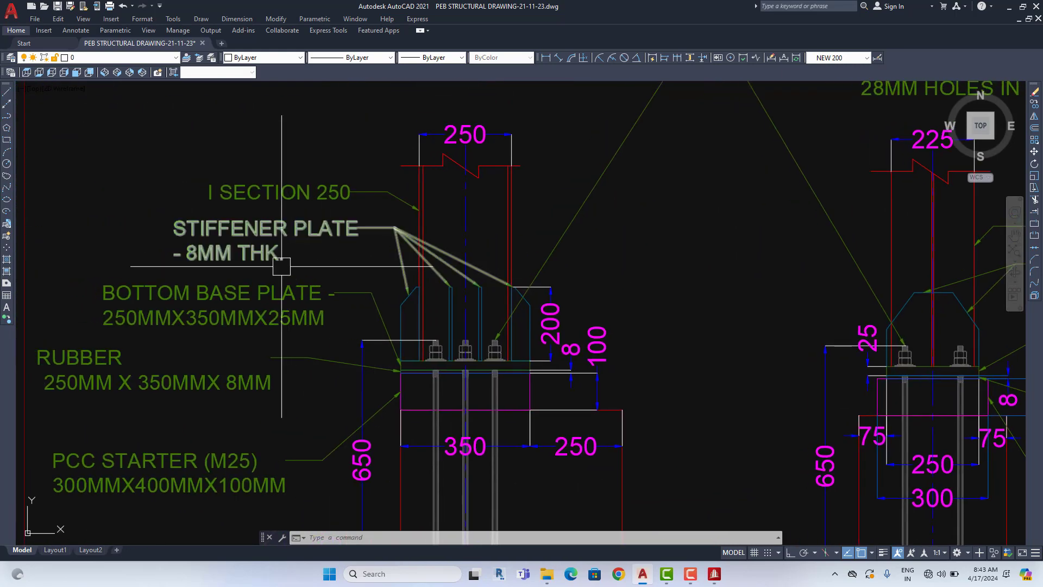
pyautogui.moveTo(309, 349); pyautogui.dragTo(308, 314, button='middle')
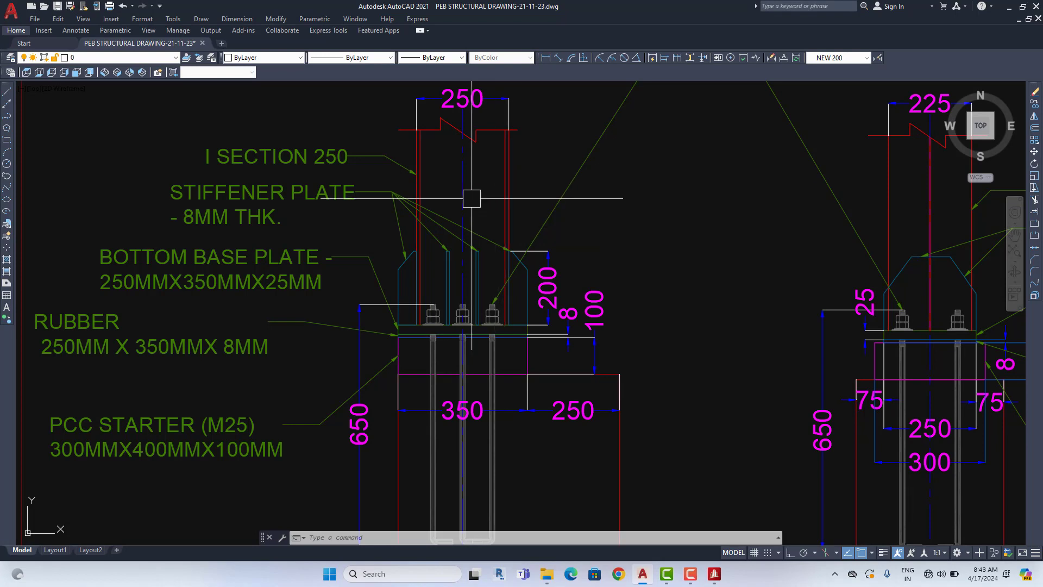
pyautogui.moveTo(319, 310); pyautogui.dragTo(340, 284, button='middle')
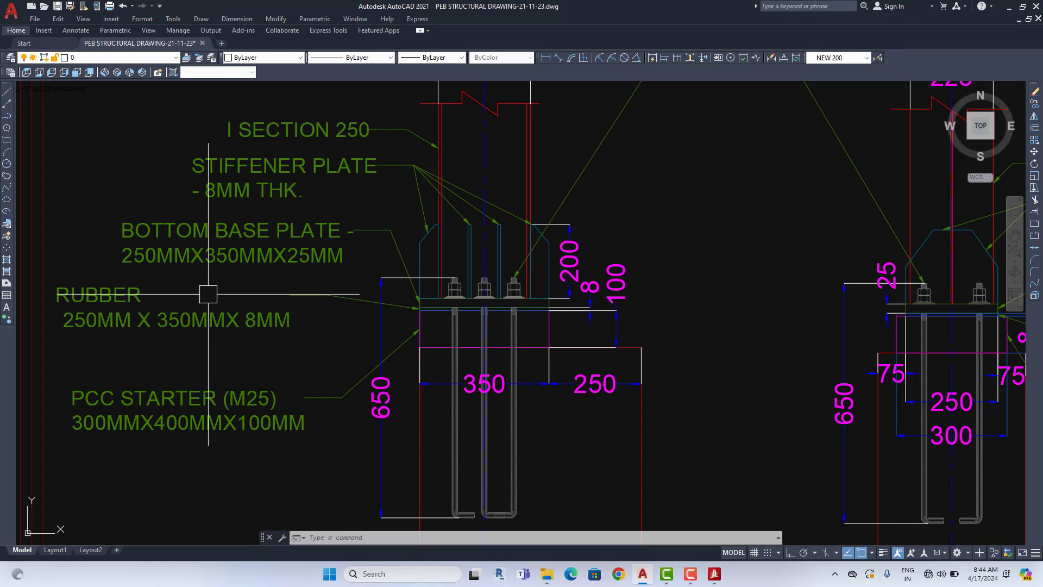
pyautogui.scroll(-4, 250, 353)
pyautogui.moveTo(493, 330); pyautogui.dragTo(451, 307, button='middle')
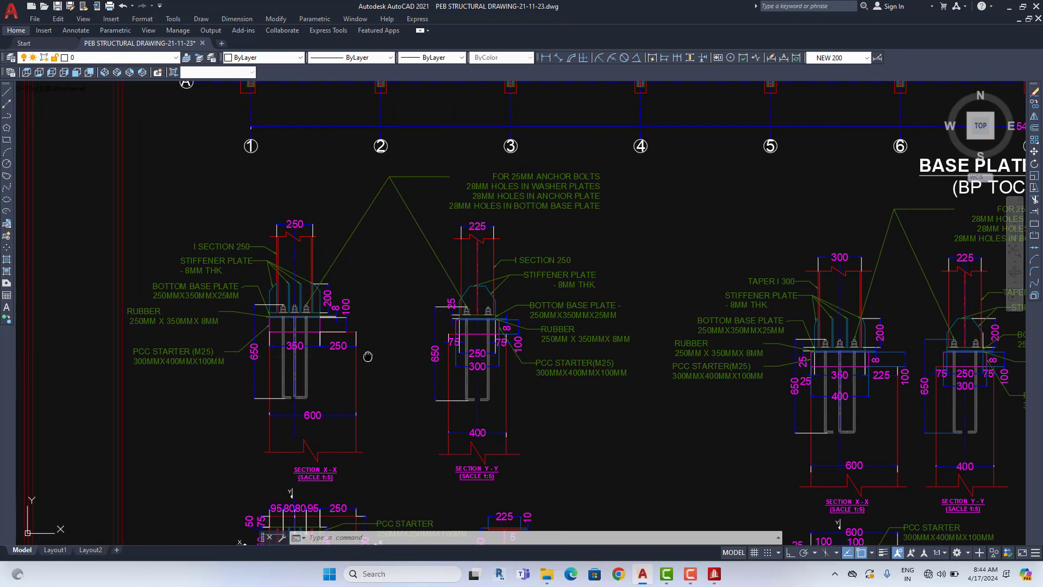
# Zoom onto the I-SECTION 250 detail: 225 flange width, 10 flanges, 5 web, 250 depth.
pyautogui.moveTo(365, 356); pyautogui.dragTo(356, 182, button='middle')
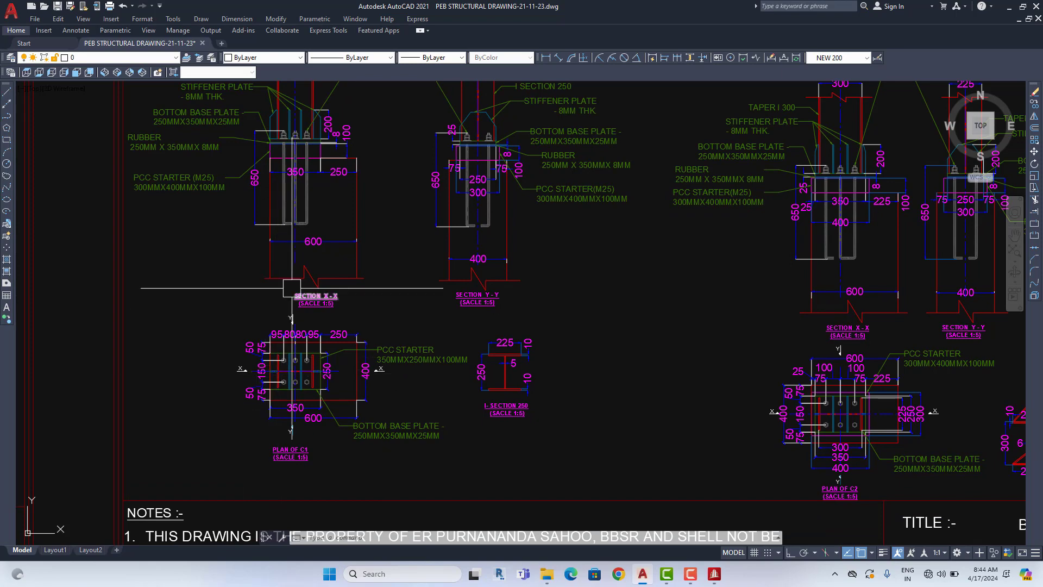
pyautogui.scroll(2, 396, 384)
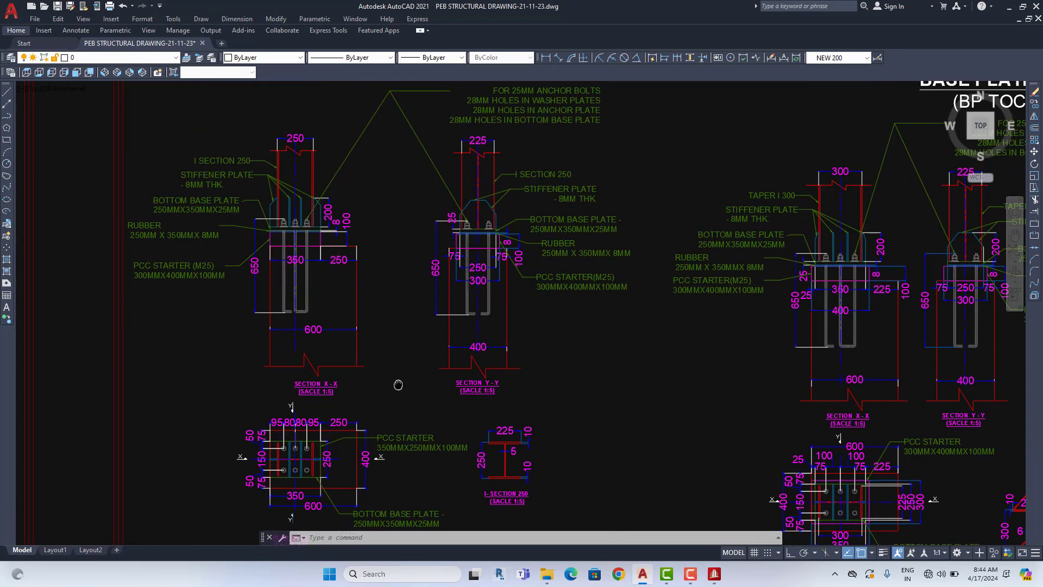
pyautogui.scroll(-3, 361, 330)
pyautogui.scroll(4, 361, 331)
pyautogui.moveTo(360, 330); pyautogui.dragTo(472, 414, button='middle')
pyautogui.scroll(-1, 382, 356)
pyautogui.scroll(-1, 473, 414)
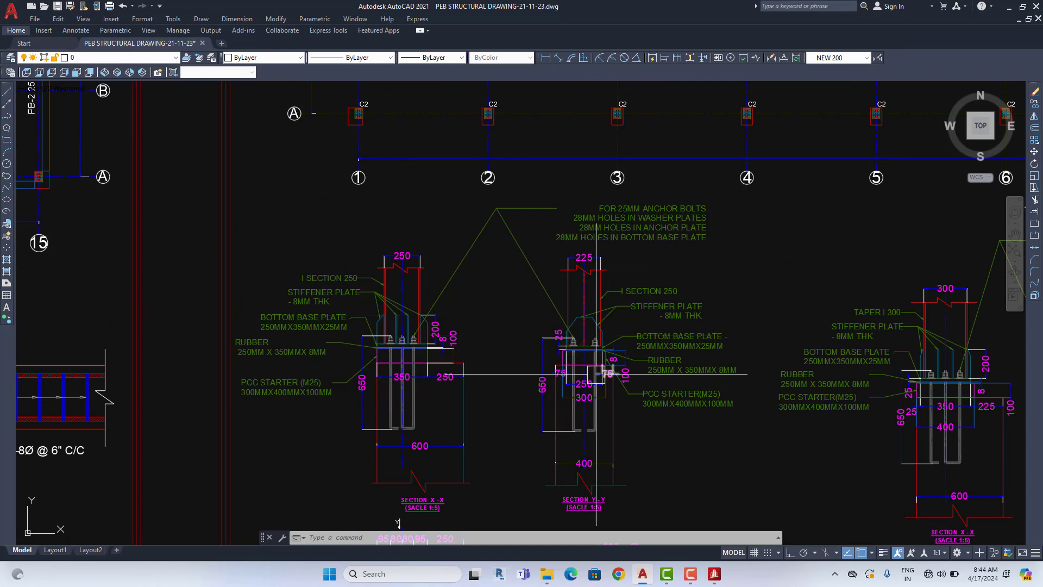
pyautogui.moveTo(676, 478)
pyautogui.mouseDown(button='middle')
pyautogui.moveTo(659, 324)
pyautogui.moveTo(664, 249)
pyautogui.mouseUp(button='middle')
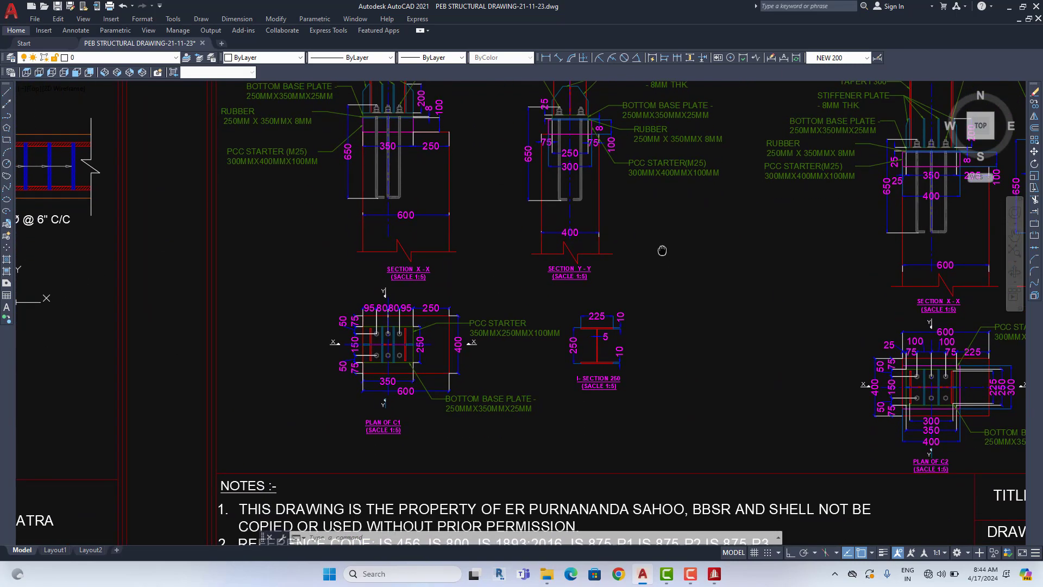
pyautogui.scroll(2, 522, 431)
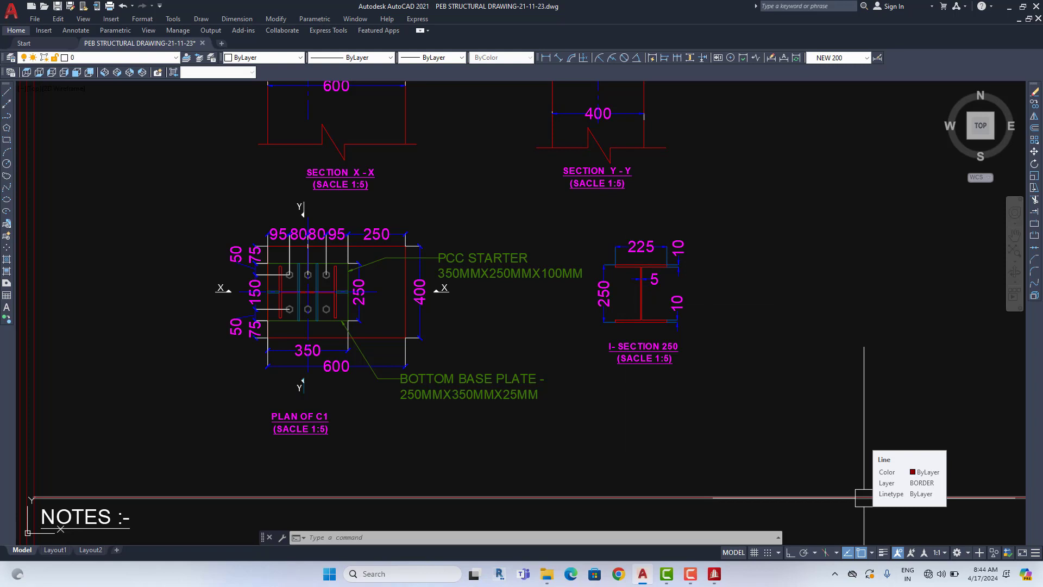
pyautogui.scroll(4, 757, 317)
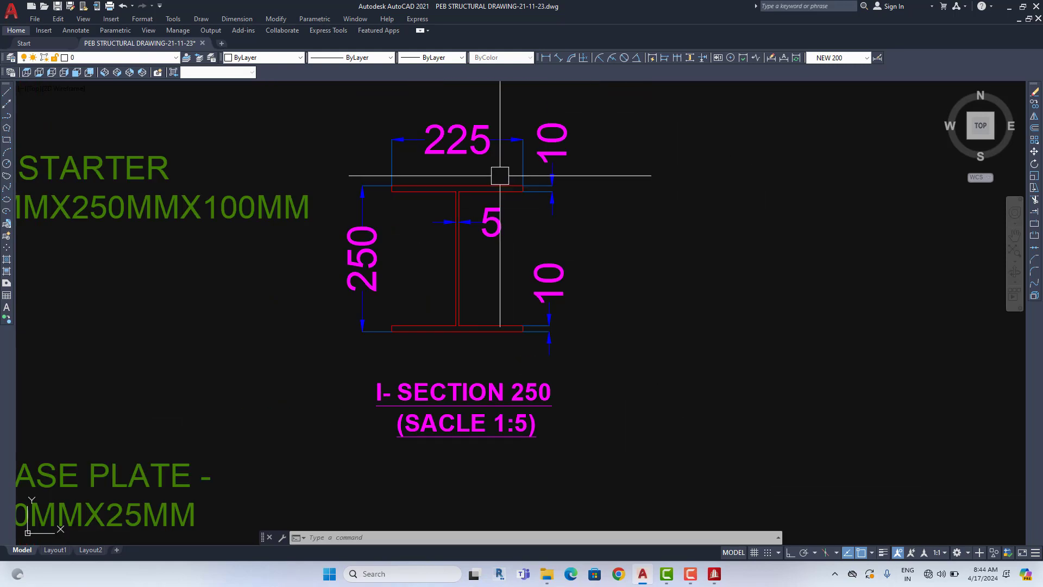
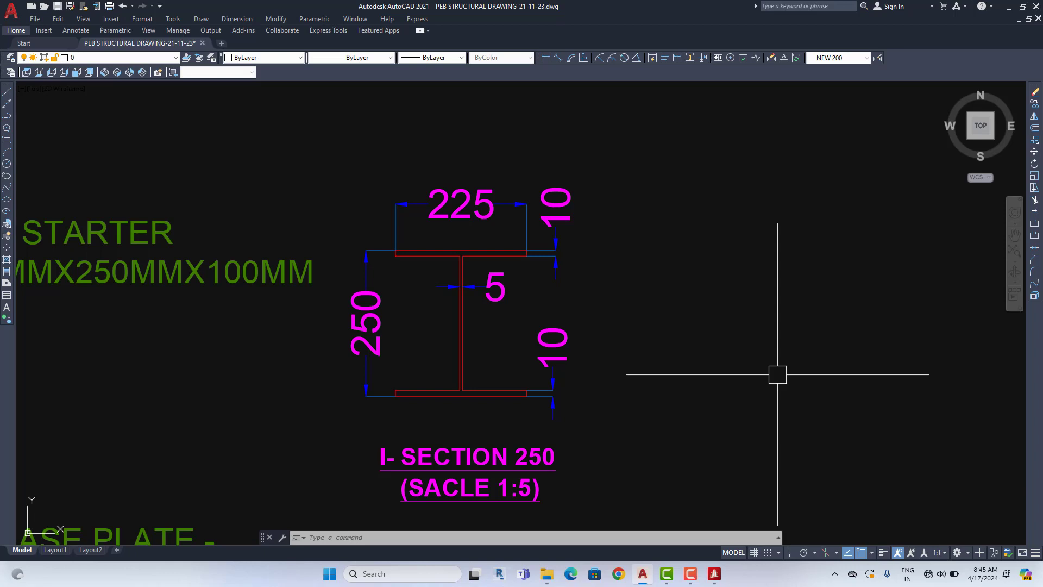
# Zoom and pan over the notes above the base-plate details.
pyautogui.scroll(-6, 661, 398)
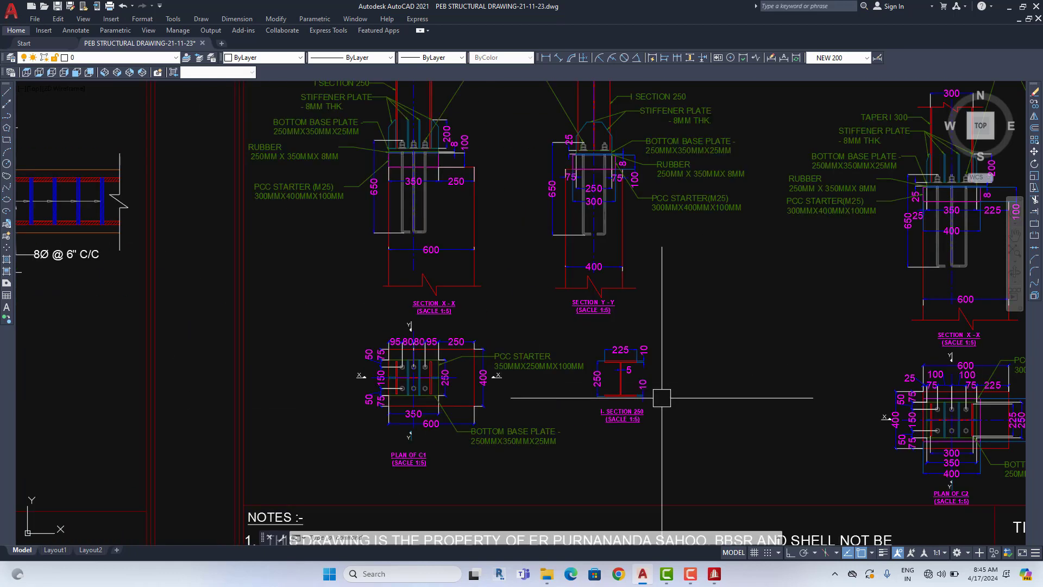
pyautogui.moveTo(660, 399); pyautogui.dragTo(668, 459, button='middle')
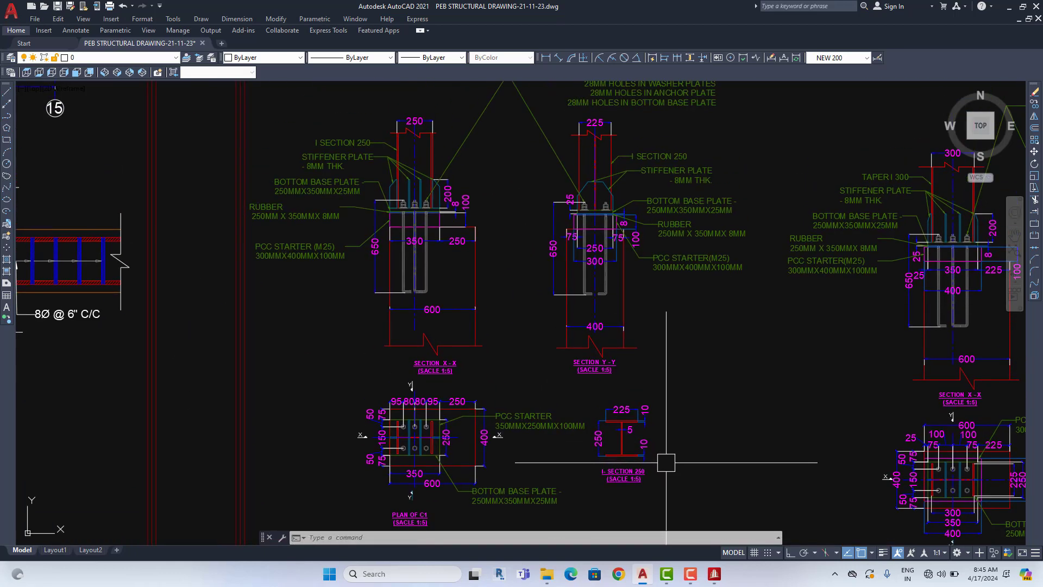
pyautogui.scroll(2, 657, 459)
pyautogui.scroll(-7, 646, 437)
pyautogui.scroll(-4, 654, 438)
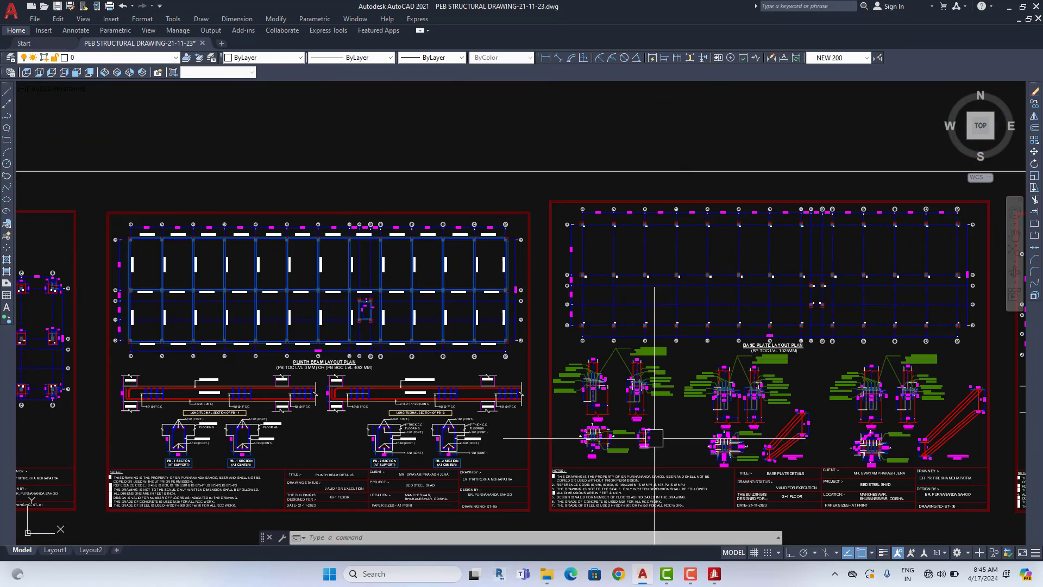
pyautogui.scroll(-3, 573, 441)
# Pan across to the steel frame elevation and zoom in on it.
pyautogui.moveTo(360, 373); pyautogui.dragTo(525, 375, button='middle')
pyautogui.scroll(4, 526, 374)
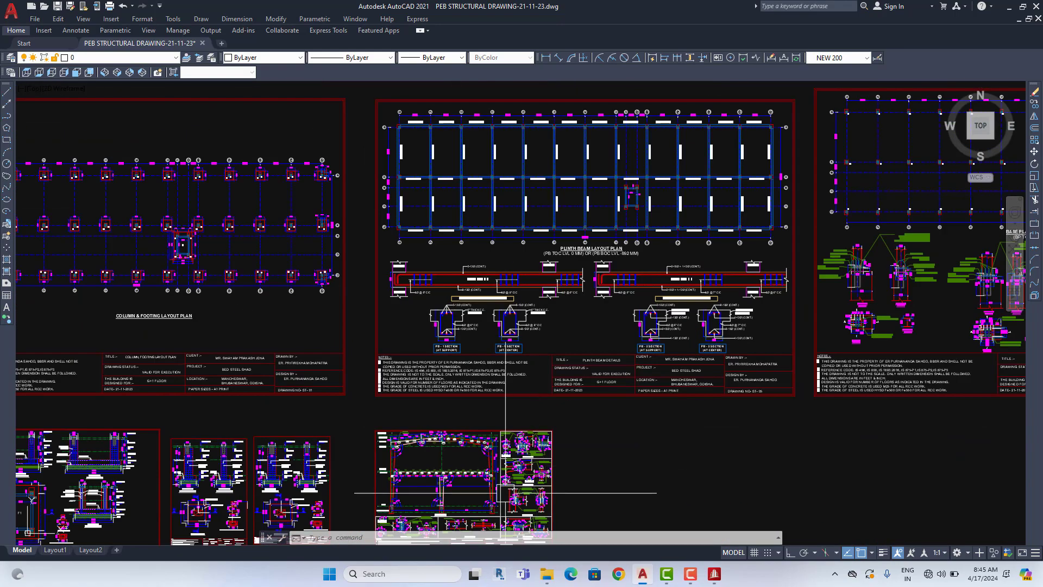
pyautogui.scroll(5, 408, 491)
pyautogui.scroll(-2, 408, 490)
pyautogui.scroll(4, 389, 421)
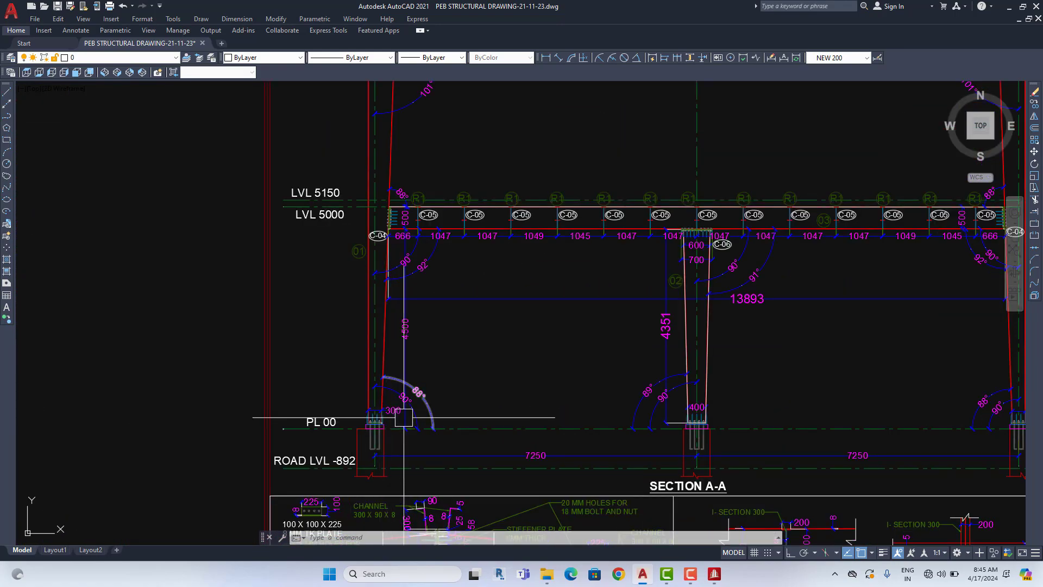
pyautogui.scroll(-1, 412, 391)
# Bring the centre column and detail sheets into view and zoom around them.
pyautogui.moveTo(705, 452); pyautogui.dragTo(468, 467, button='middle')
pyautogui.scroll(1, 468, 467)
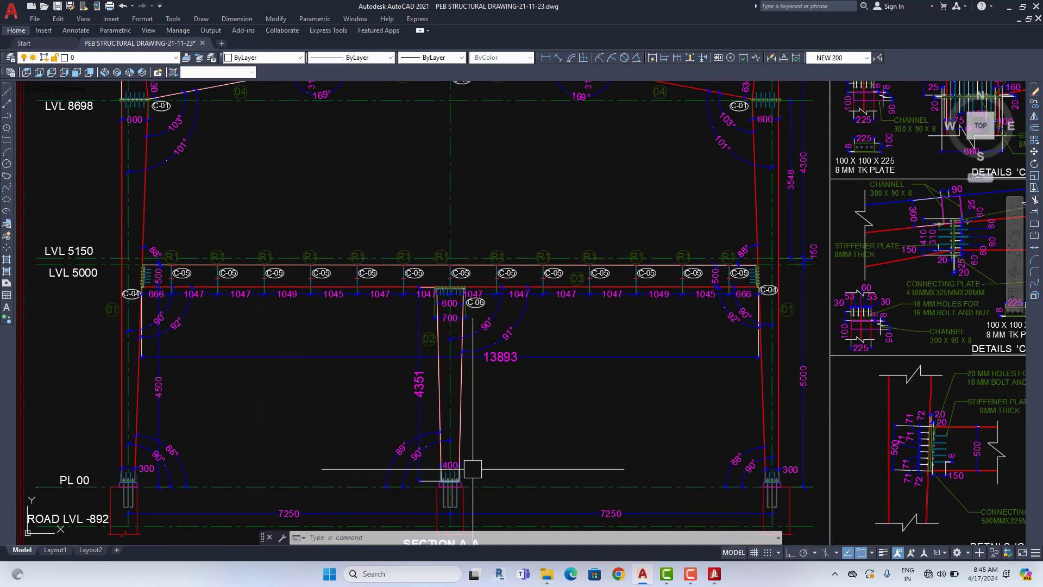
pyautogui.scroll(2, 443, 300)
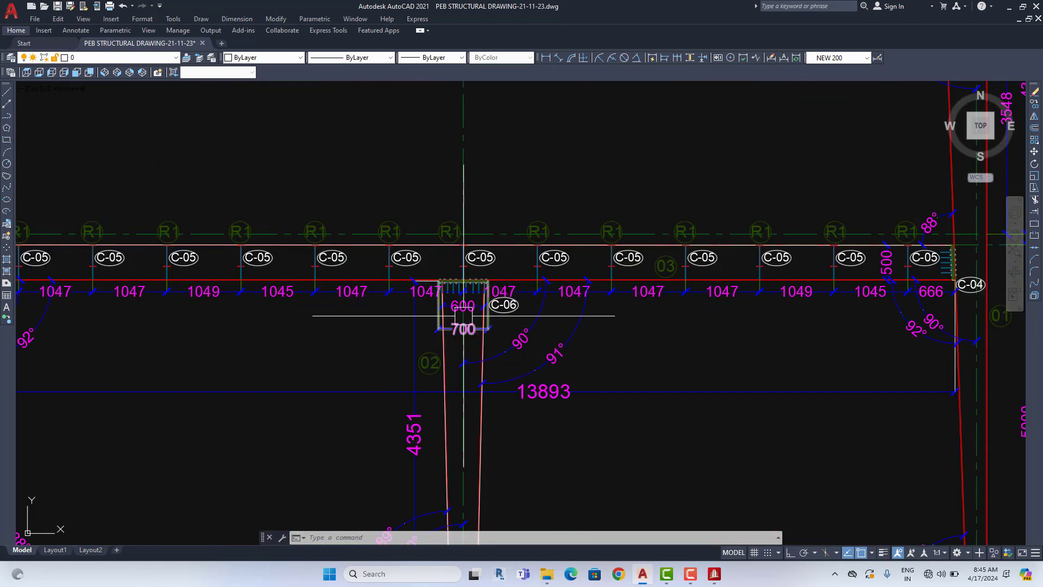
pyautogui.scroll(4, 461, 314)
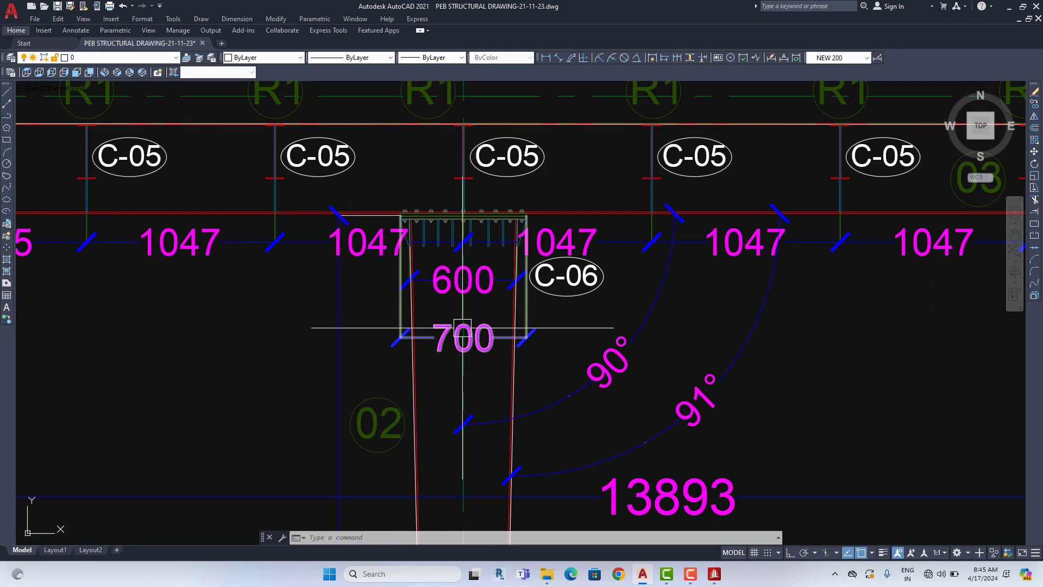
pyautogui.scroll(-4, 475, 283)
pyautogui.scroll(-3, 510, 288)
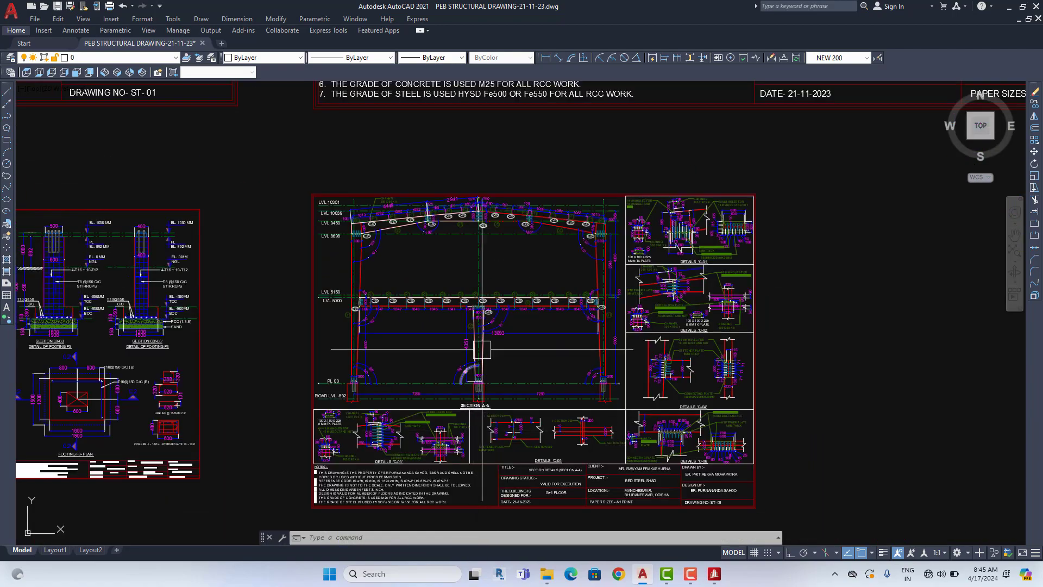
pyautogui.scroll(-3, 549, 296)
# Move past the Base Plate Layout Plan to a close view of the F1/C1 footing.
pyautogui.moveTo(853, 296); pyautogui.dragTo(772, 326, button='middle')
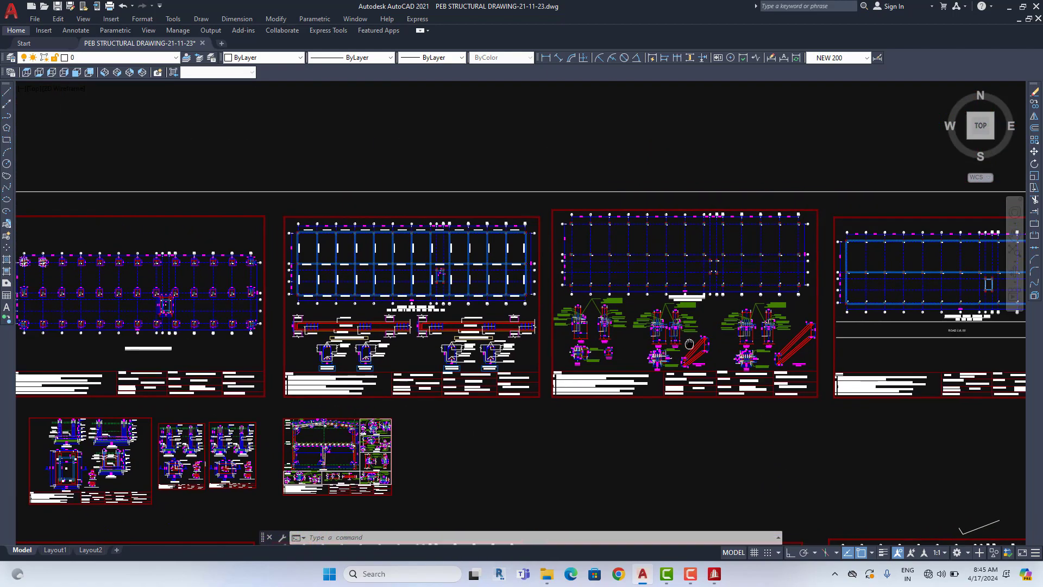
pyautogui.scroll(4, 773, 326)
pyautogui.scroll(1, 546, 387)
pyautogui.scroll(3, 438, 373)
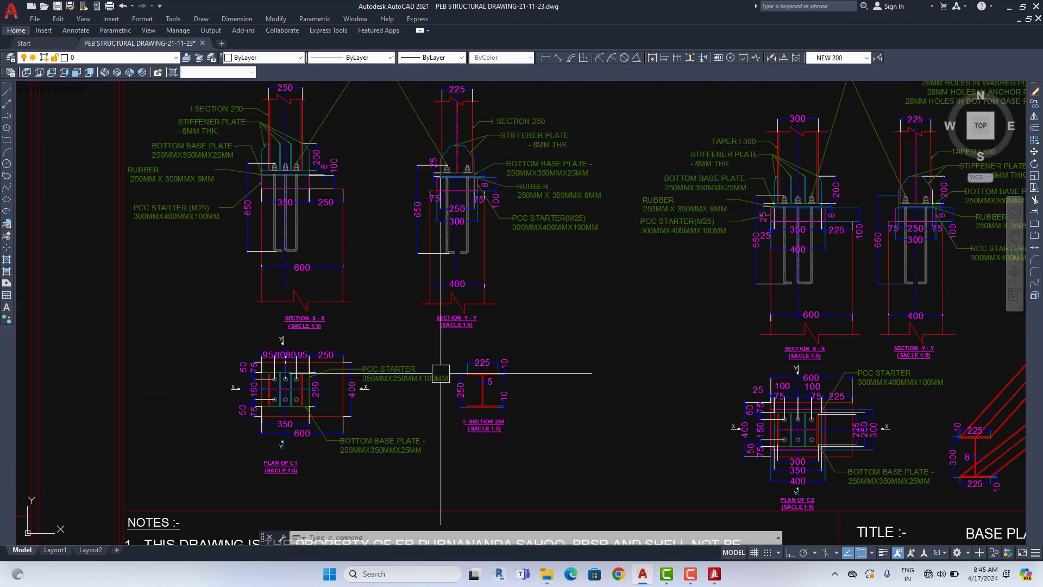
pyautogui.scroll(3, 313, 462)
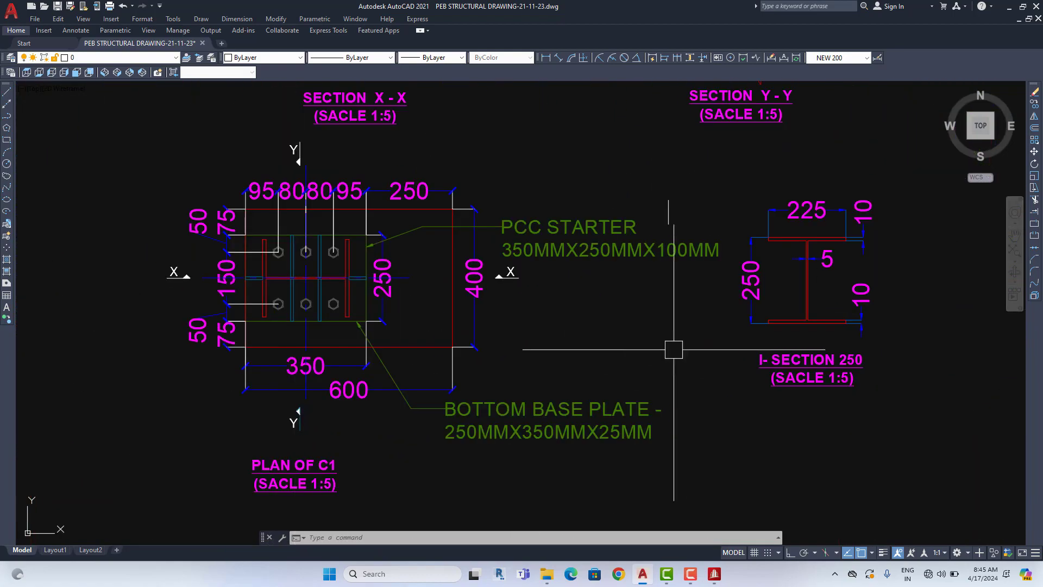
pyautogui.scroll(-5, 673, 349)
pyautogui.scroll(-2, 594, 376)
pyautogui.moveTo(426, 478); pyautogui.dragTo(577, 310, button='middle')
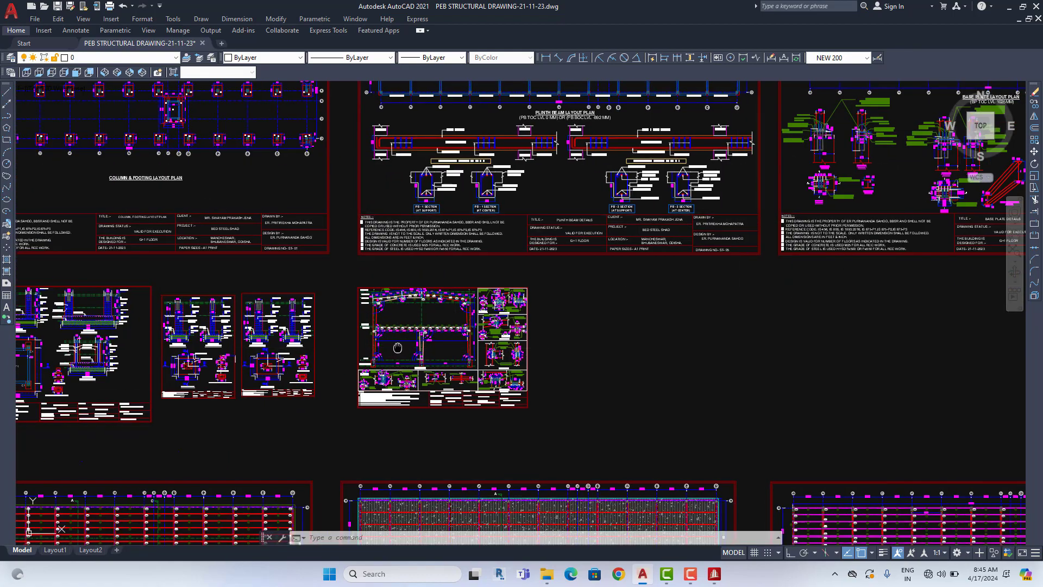
pyautogui.moveTo(177, 363); pyautogui.dragTo(433, 310, button='middle')
pyautogui.moveTo(469, 275); pyautogui.dragTo(354, 479, button='middle')
# Zoom out from the F1 footing toward the base plate details.
pyautogui.scroll(5, 292, 243)
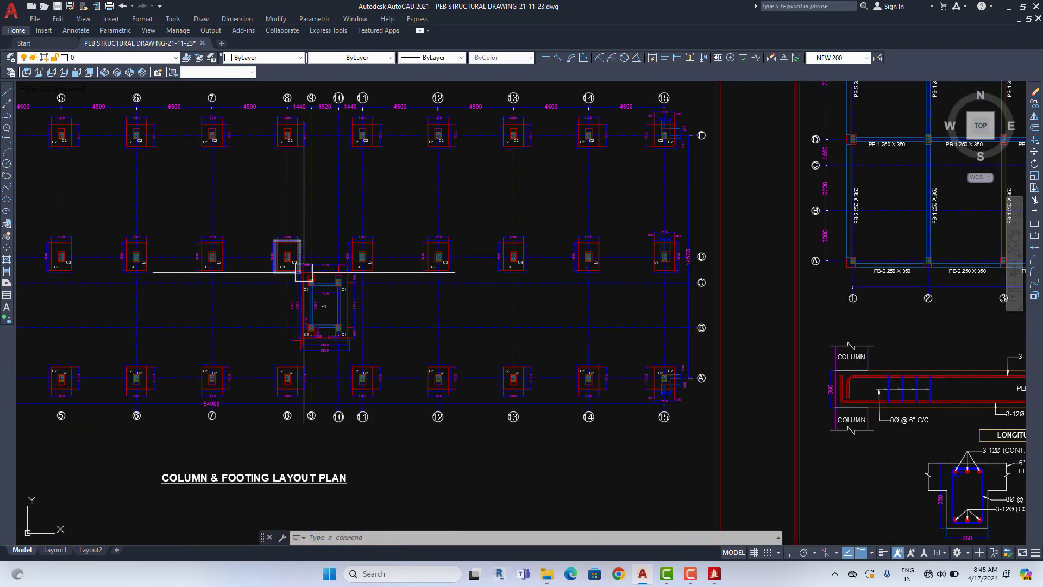
pyautogui.scroll(3, 302, 256)
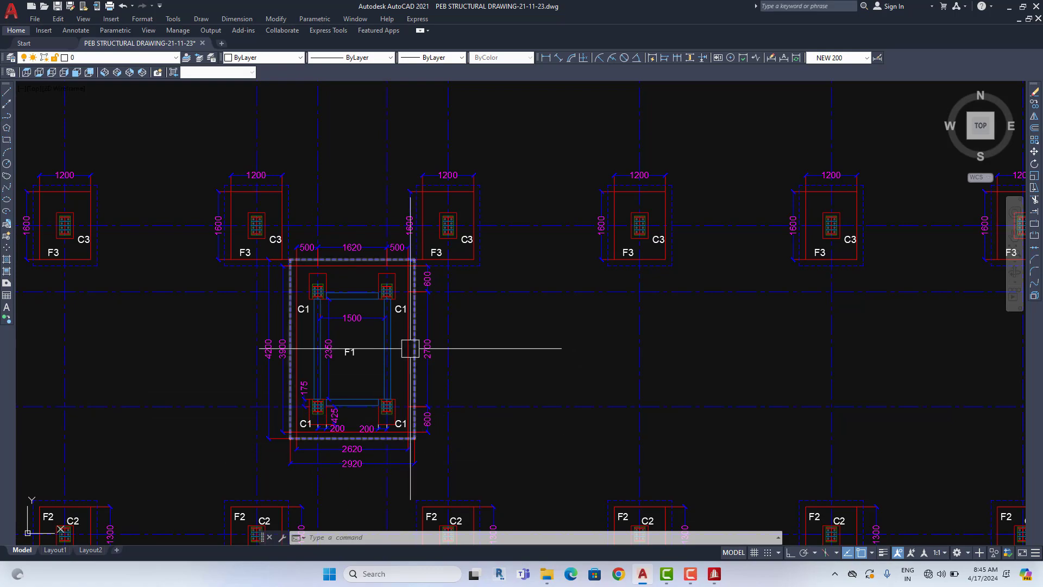
pyautogui.scroll(-3, 410, 348)
pyautogui.scroll(-1, 410, 348)
pyautogui.scroll(-3, 410, 348)
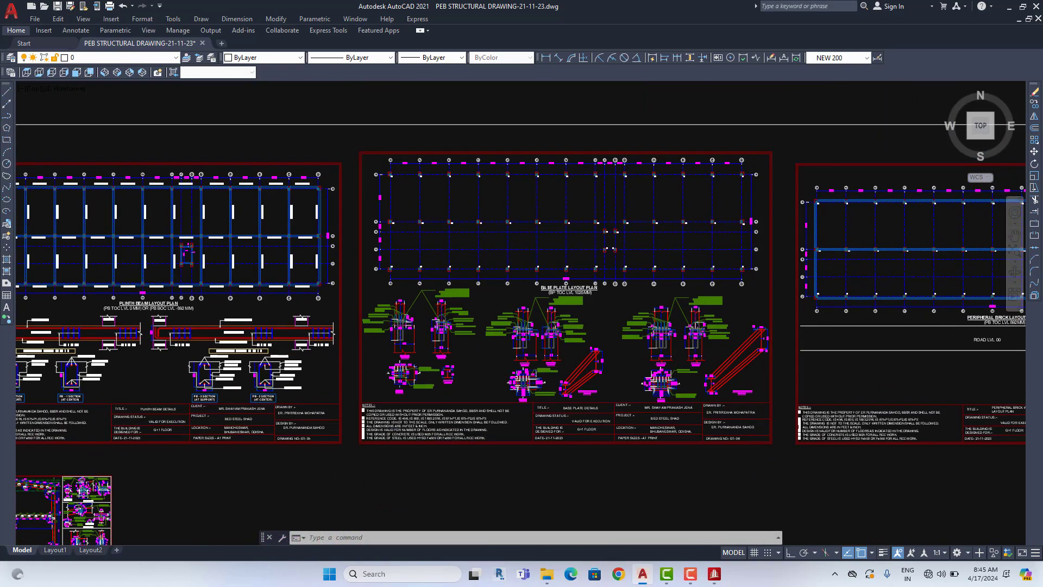
pyautogui.scroll(4, 541, 362)
pyautogui.scroll(5, 541, 362)
pyautogui.scroll(1, 488, 446)
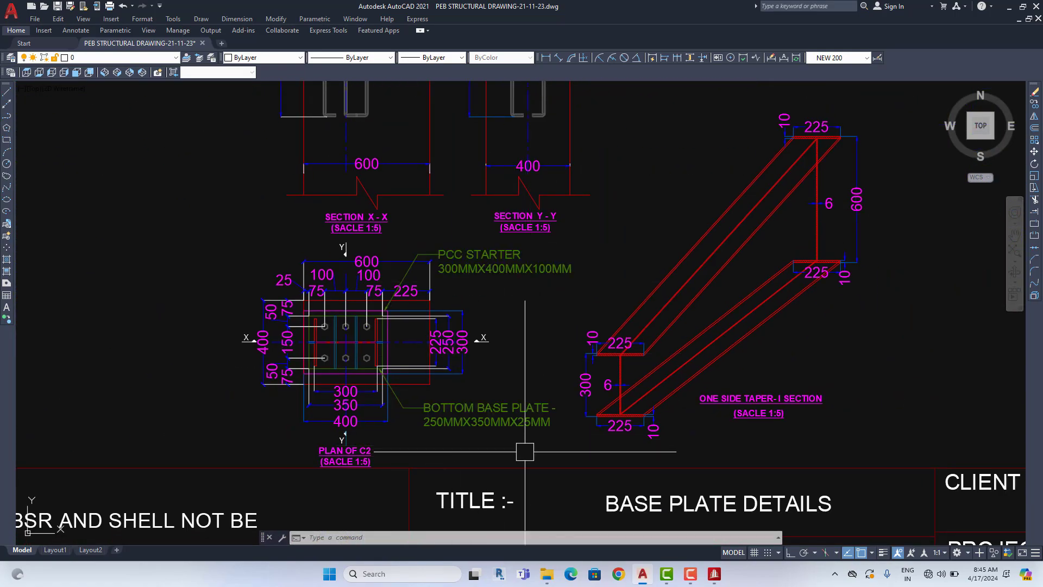
# Raise the PLAN OF C2 detail in view and zoom in on it.
pyautogui.moveTo(501, 390)
pyautogui.mouseDown(button='middle')
pyautogui.moveTo(477, 499)
pyautogui.moveTo(521, 281)
pyautogui.mouseUp(button='middle')
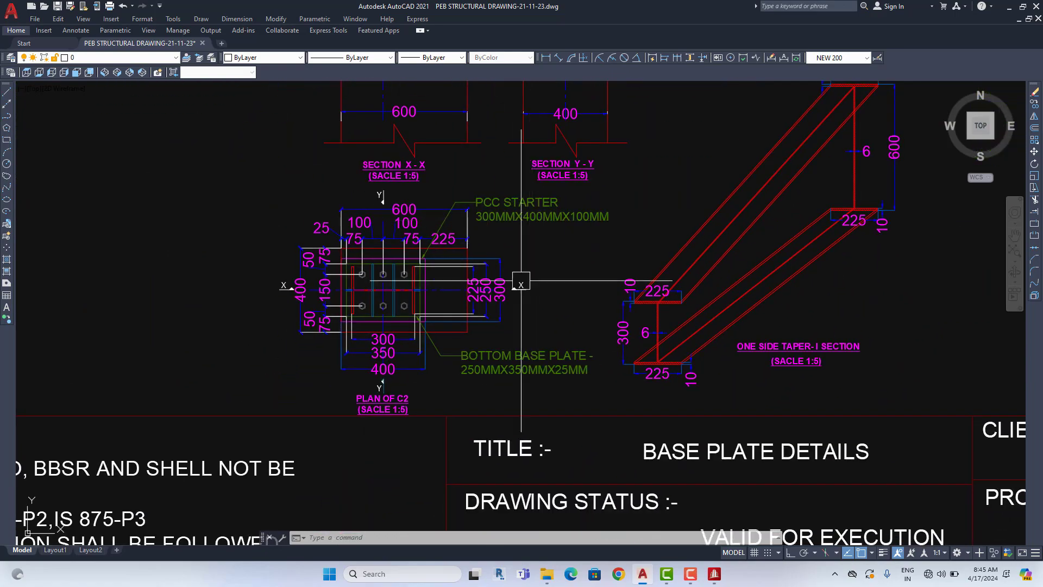
pyautogui.scroll(4, 393, 397)
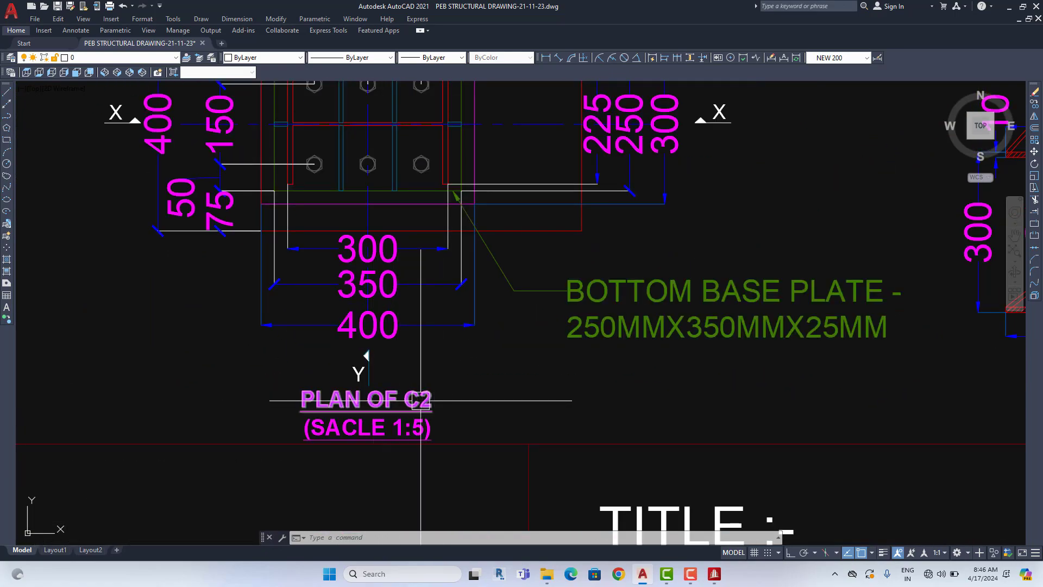
pyautogui.scroll(-5, 421, 401)
pyautogui.scroll(-3, 429, 326)
pyautogui.scroll(6, 434, 267)
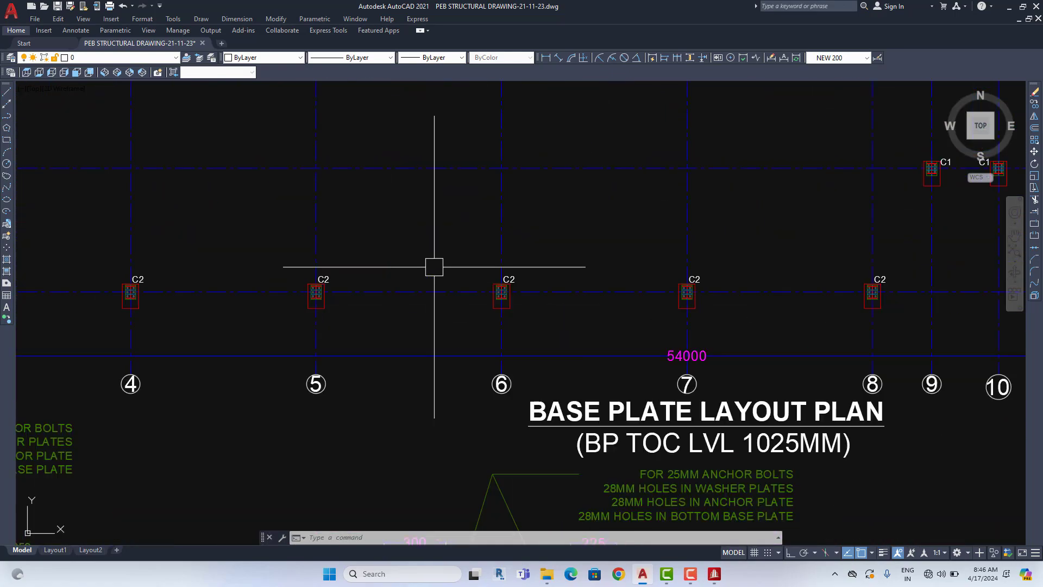
pyautogui.scroll(-5, 679, 293)
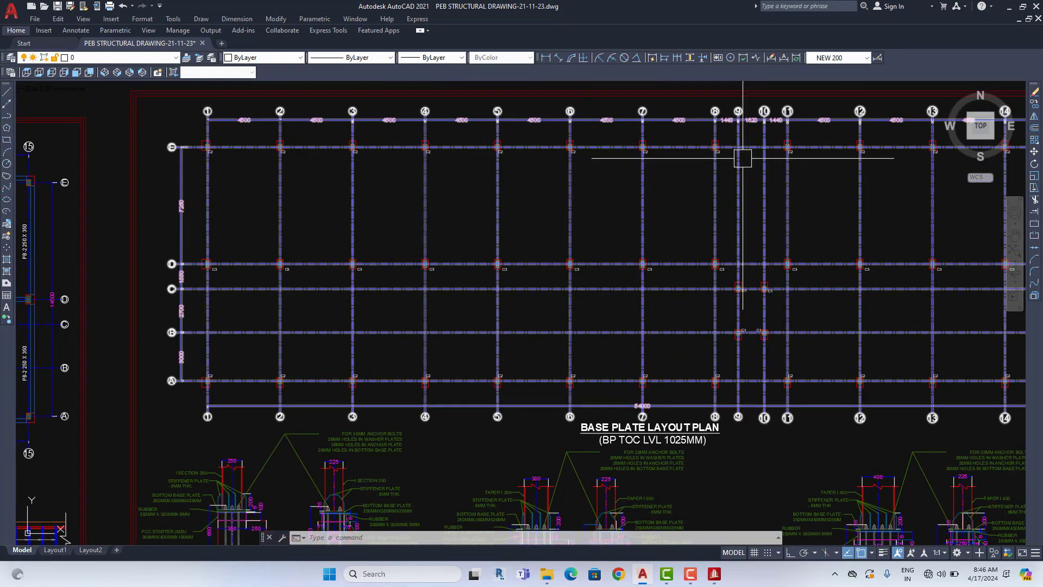
pyautogui.scroll(-3, 740, 158)
pyautogui.scroll(2, 679, 280)
pyautogui.scroll(3, 661, 303)
pyautogui.scroll(2, 624, 333)
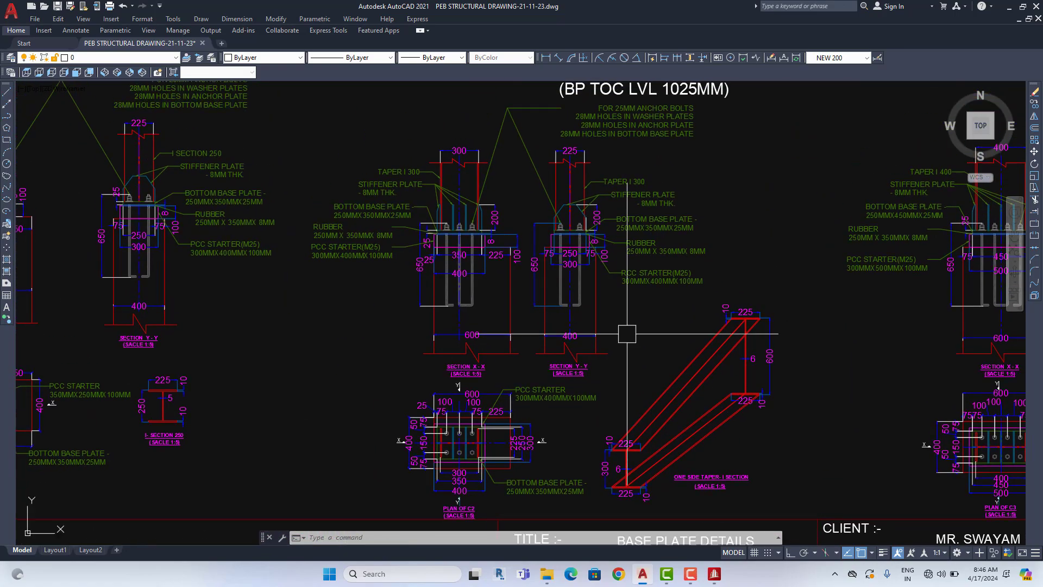
pyautogui.scroll(3, 648, 424)
# Centre the one-side taper I-section and C2 plan, then zoom out to the sheet.
pyautogui.moveTo(651, 418); pyautogui.dragTo(596, 367, button='middle')
pyautogui.scroll(-5, 596, 367)
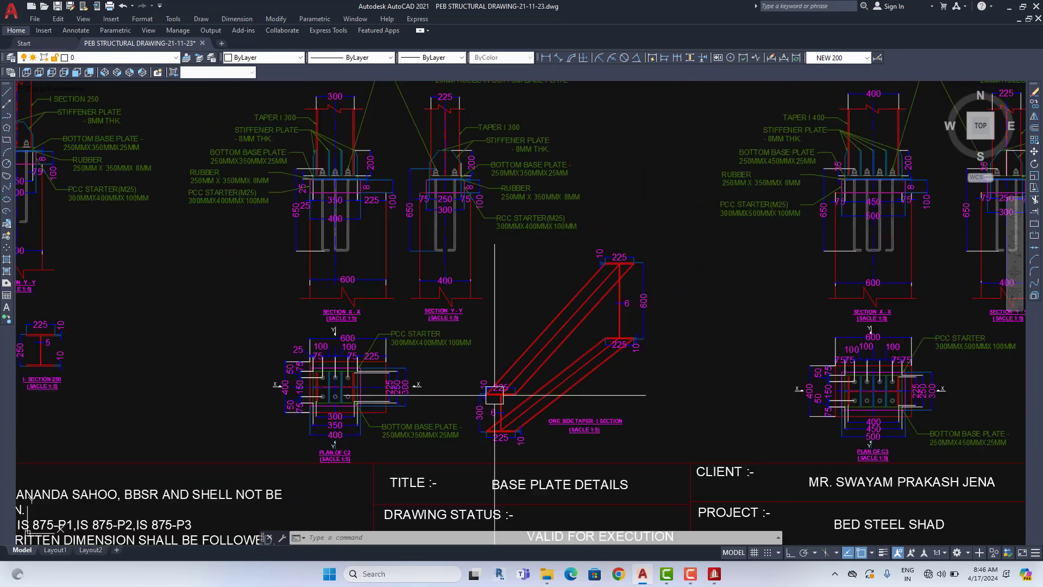
pyautogui.scroll(4, 496, 442)
pyautogui.scroll(2, 345, 391)
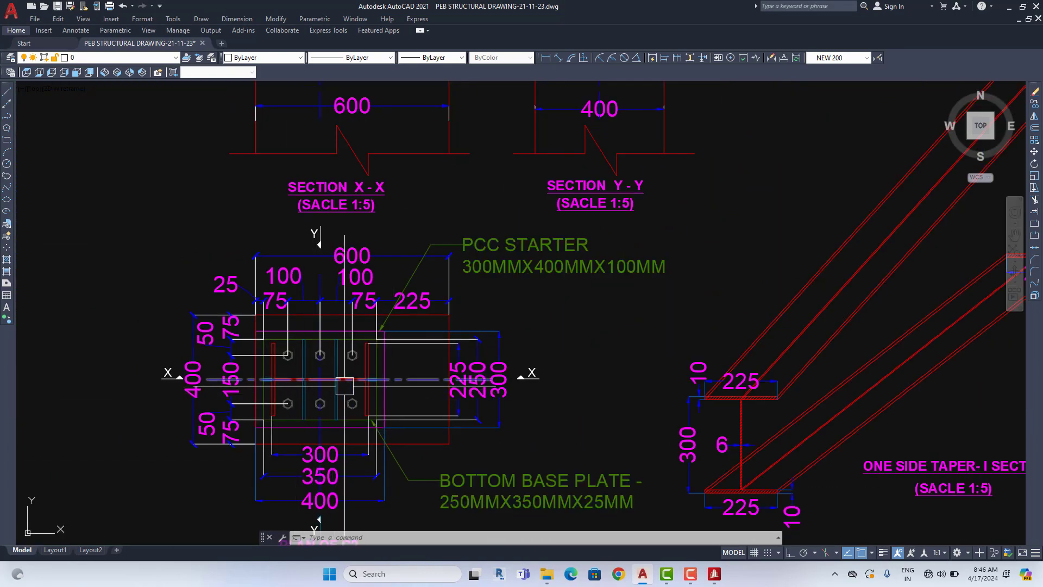
pyautogui.scroll(-5, 344, 386)
pyautogui.scroll(3, 543, 424)
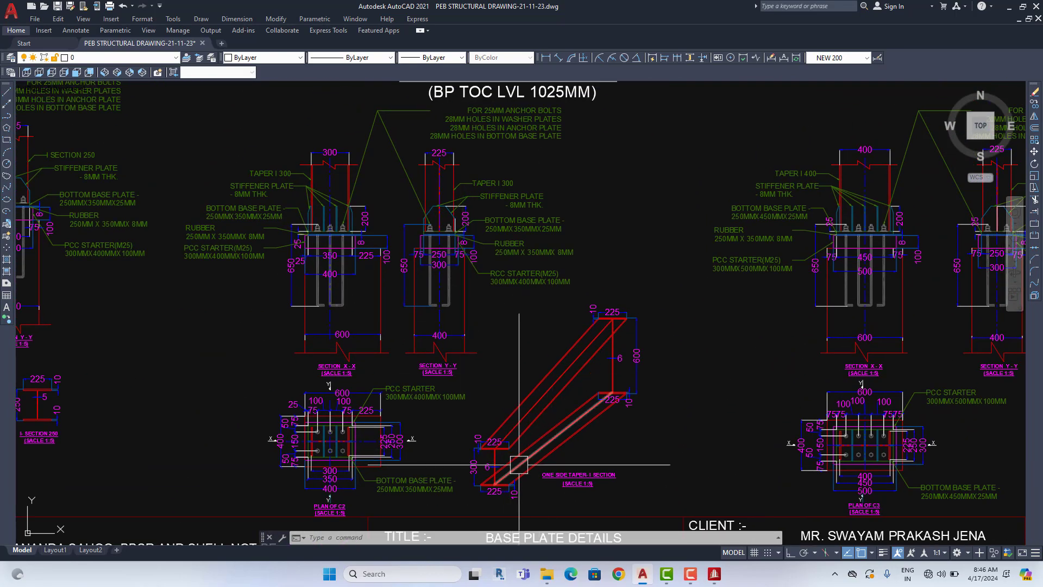
pyautogui.scroll(2, 519, 464)
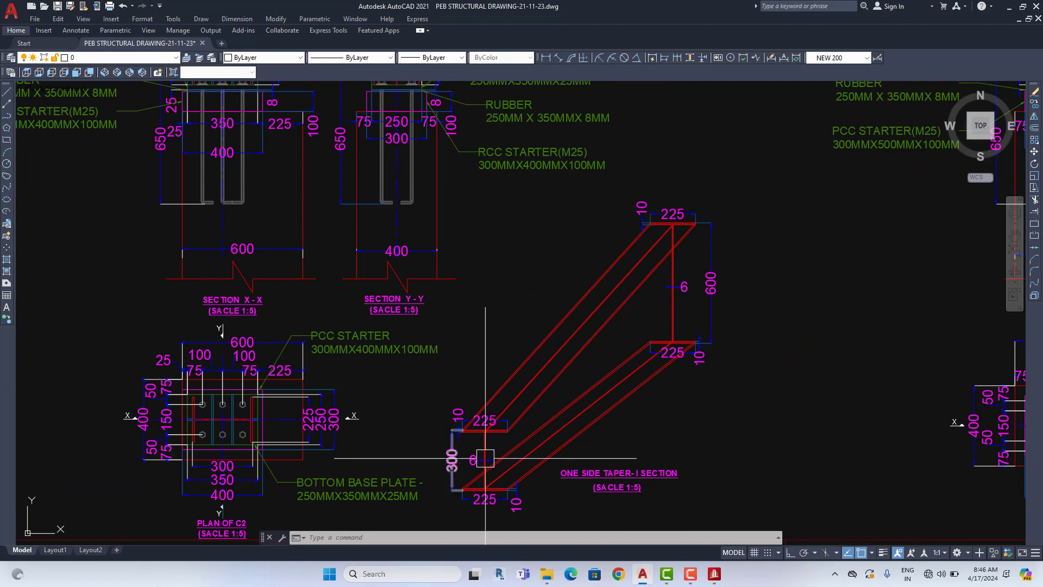
pyautogui.scroll(-5, 669, 344)
# Pan up over the other drawing sheets and adjust the zoom.
pyautogui.scroll(2, 685, 279)
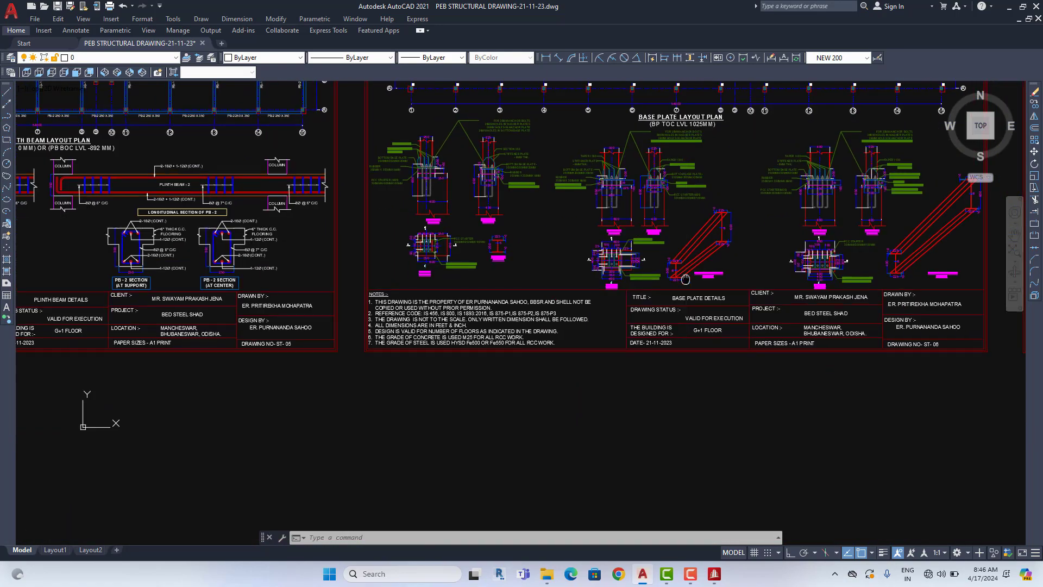
pyautogui.moveTo(610, 350); pyautogui.dragTo(601, 291, button='middle')
pyautogui.scroll(-3, 602, 299)
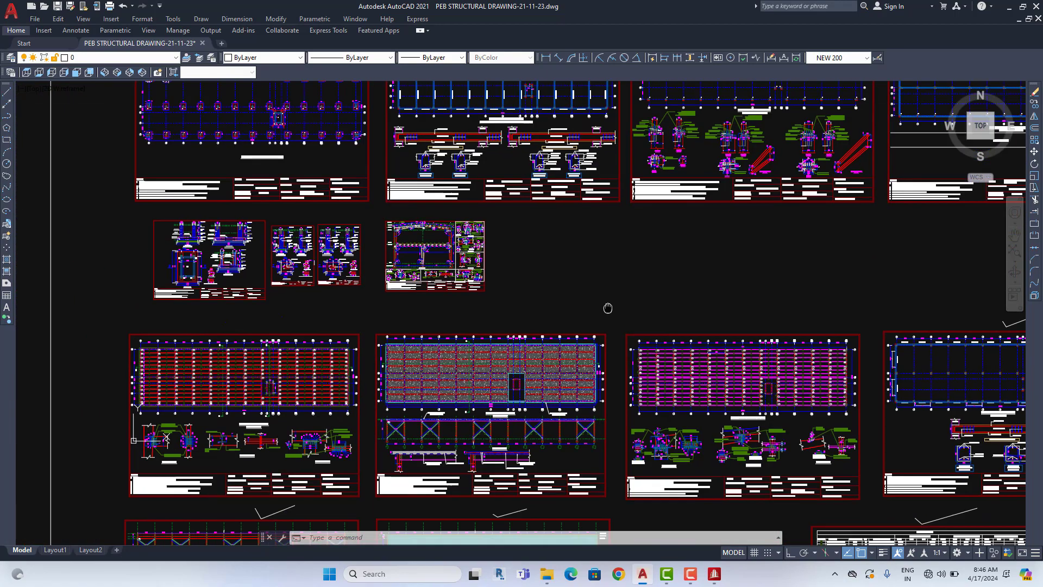
pyautogui.scroll(5, 391, 291)
pyautogui.scroll(4, 443, 244)
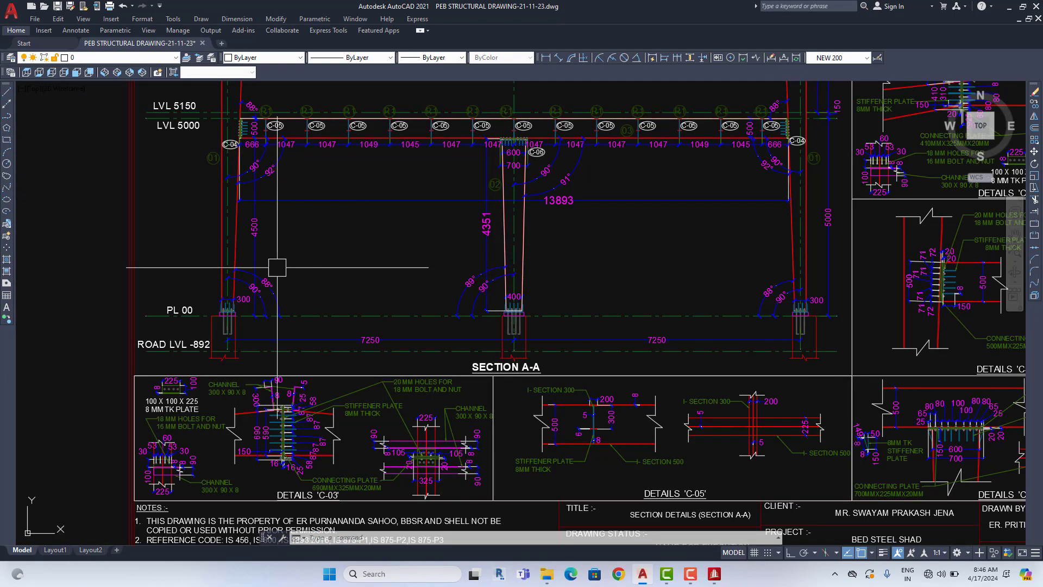
# Zoom into the left of Section A-A and pan to roof levels LVL 8698–10351.
pyautogui.moveTo(277, 267); pyautogui.dragTo(391, 346, button='middle')
pyautogui.scroll(2, 356, 398)
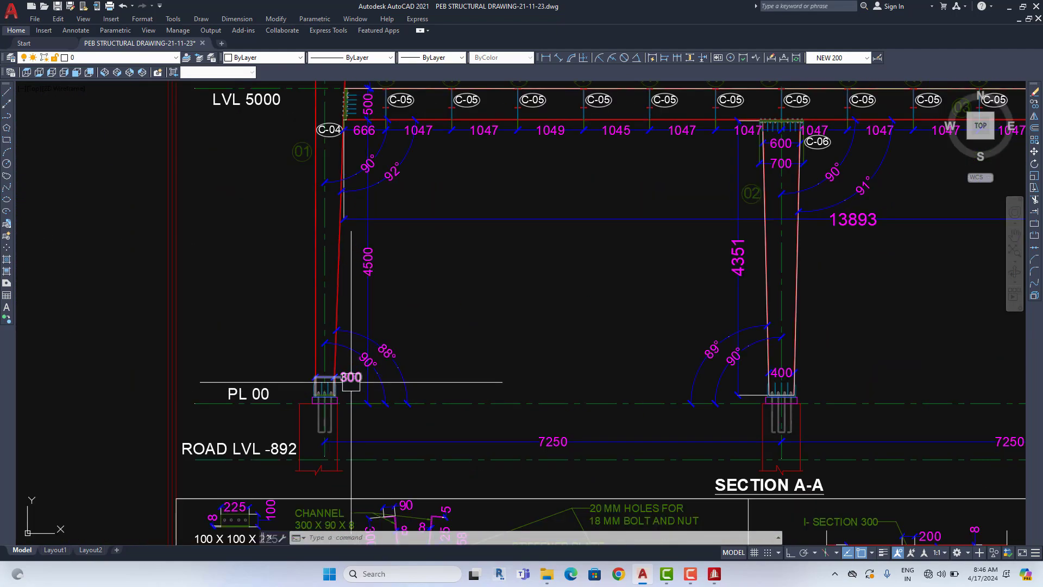
pyautogui.scroll(3, 359, 402)
pyautogui.scroll(2, 368, 412)
pyautogui.scroll(3, 363, 380)
pyautogui.scroll(2, 342, 304)
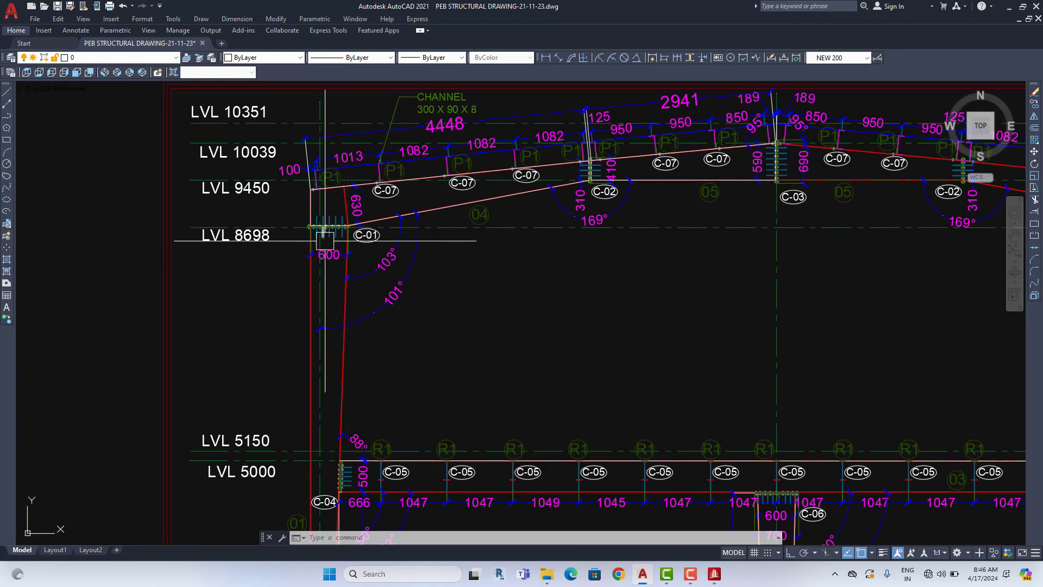
pyautogui.scroll(-5, 329, 245)
pyautogui.scroll(2, 333, 347)
pyautogui.scroll(3, 334, 362)
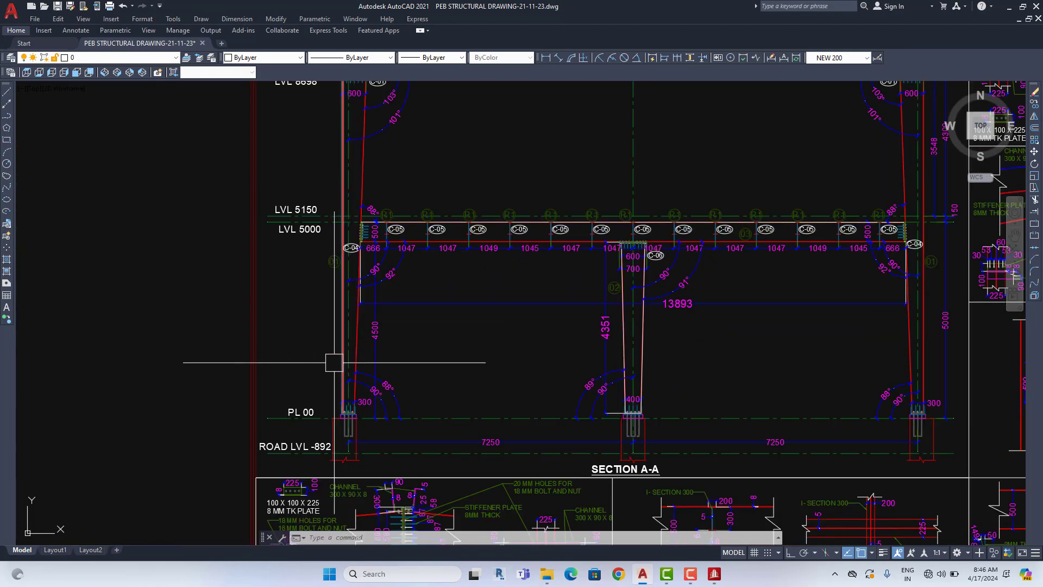
pyautogui.scroll(2, 334, 362)
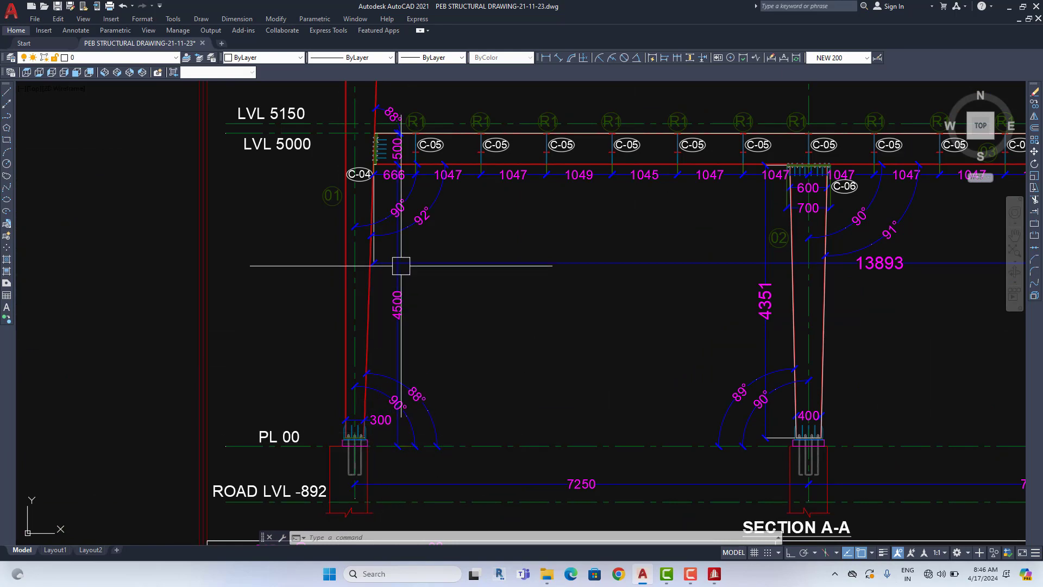
pyautogui.moveTo(401, 265); pyautogui.dragTo(392, 422, button='middle')
pyautogui.moveTo(384, 169); pyautogui.dragTo(384, 342, button='middle')
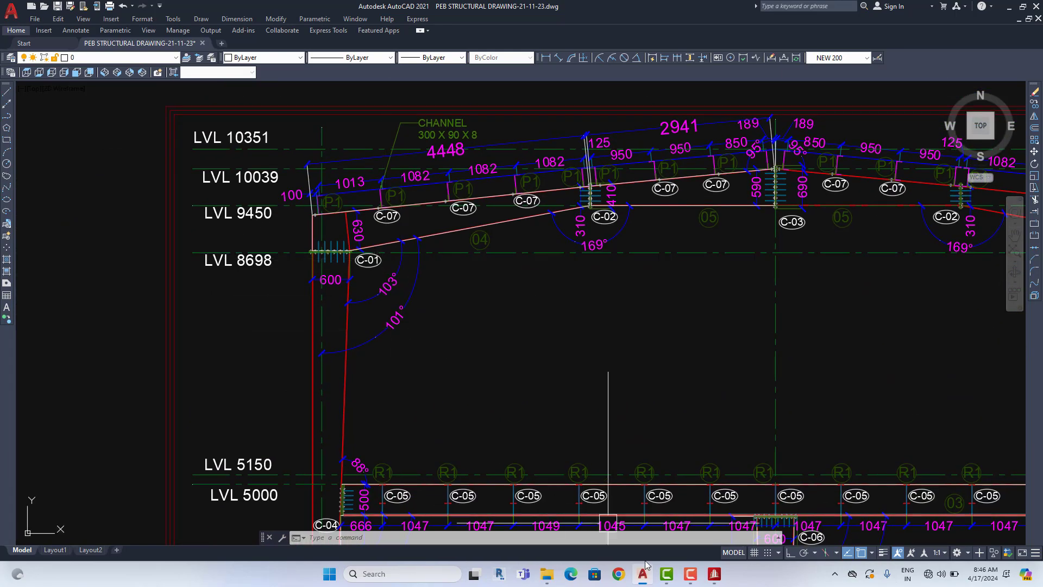
# Show the Tapered Columns 2 jpg.jpg photo and zoom it to 177%.
pyautogui.click(619, 574)
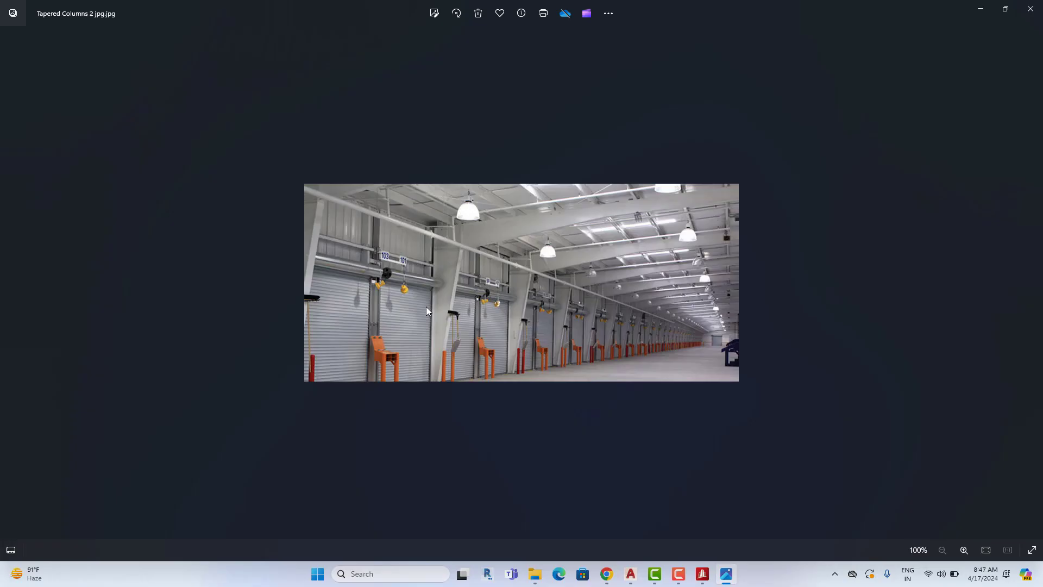
pyautogui.keyDown('ctrl'); pyautogui.scroll(1, 426, 306); pyautogui.keyUp('ctrl')
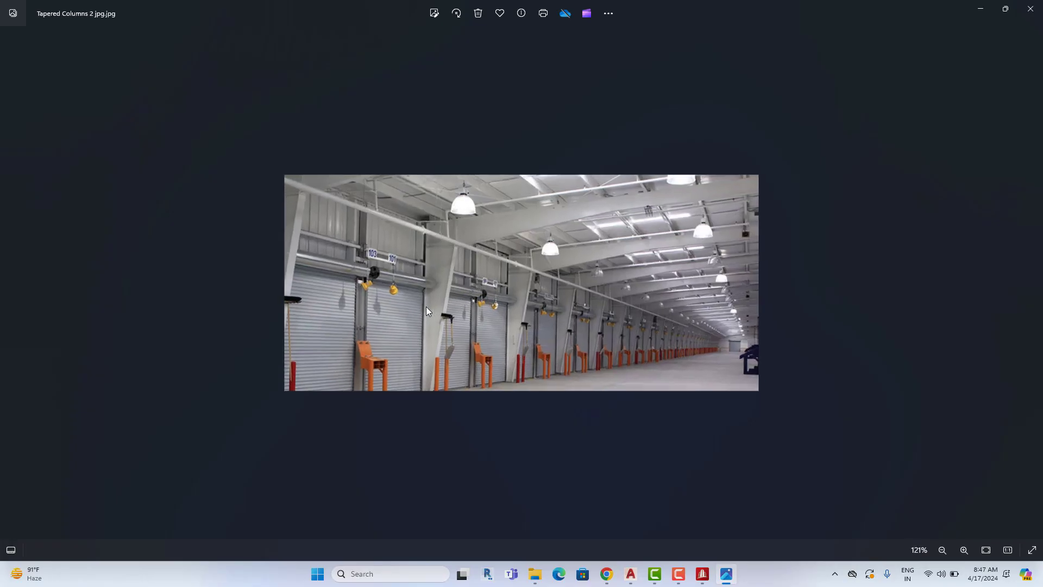
pyautogui.keyDown('ctrl'); pyautogui.scroll(2, 426, 306); pyautogui.keyUp('ctrl')
pyautogui.keyDown('ctrl'); pyautogui.scroll(2, 425, 307); pyautogui.keyUp('ctrl')
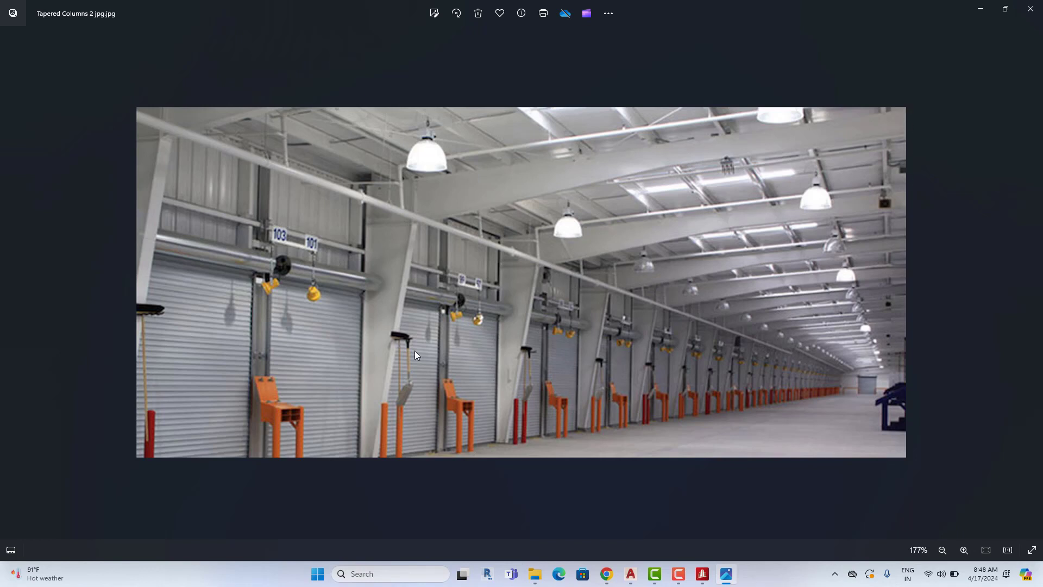
# Return to the tapered I-section image results and preview the web-tapered steel I-beam image.
pyautogui.click(606, 573)
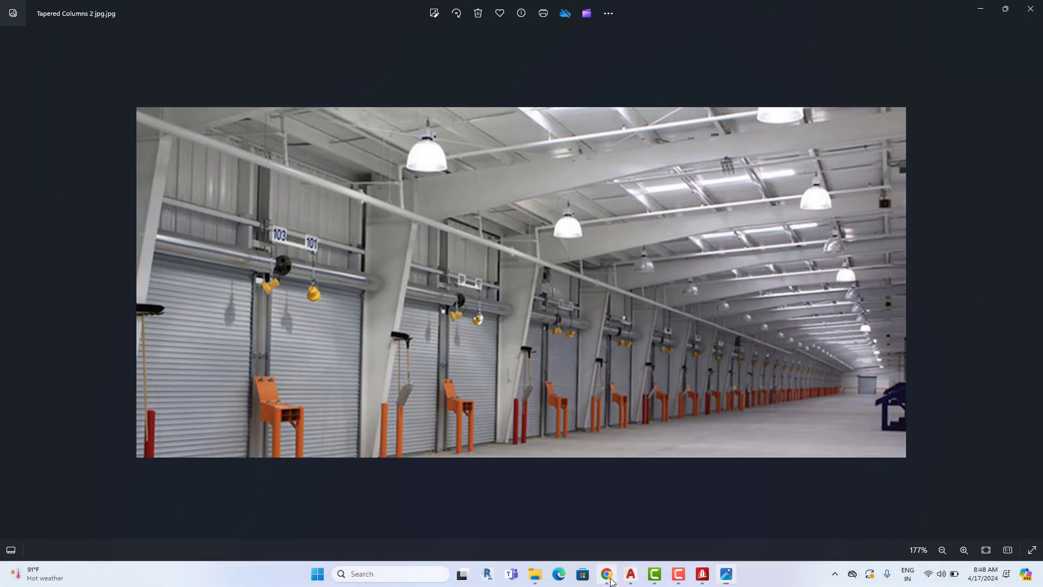
pyautogui.scroll(-3, 699, 377)
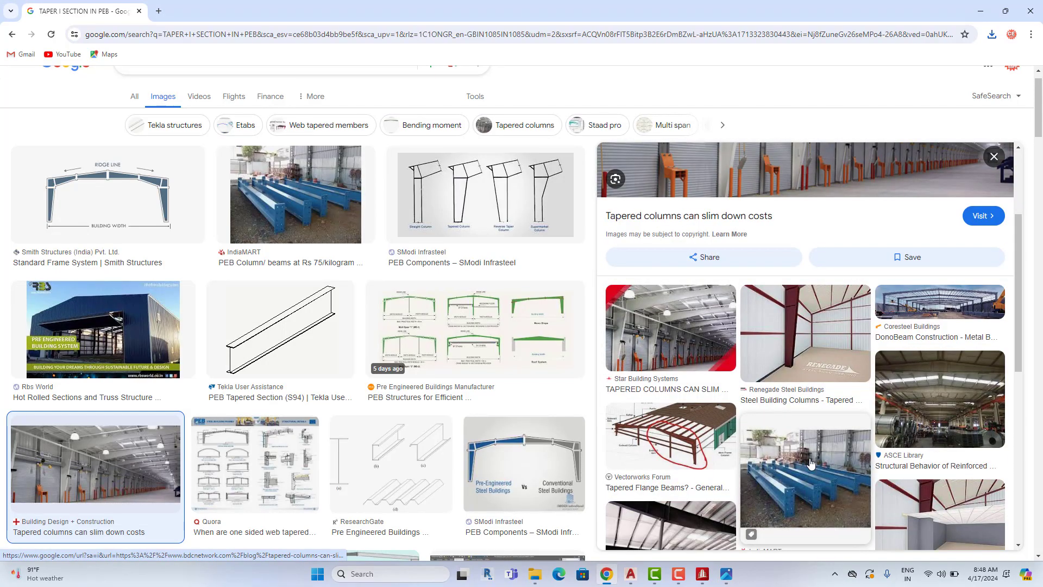
pyautogui.scroll(-2, 876, 429)
pyautogui.scroll(-2, 896, 451)
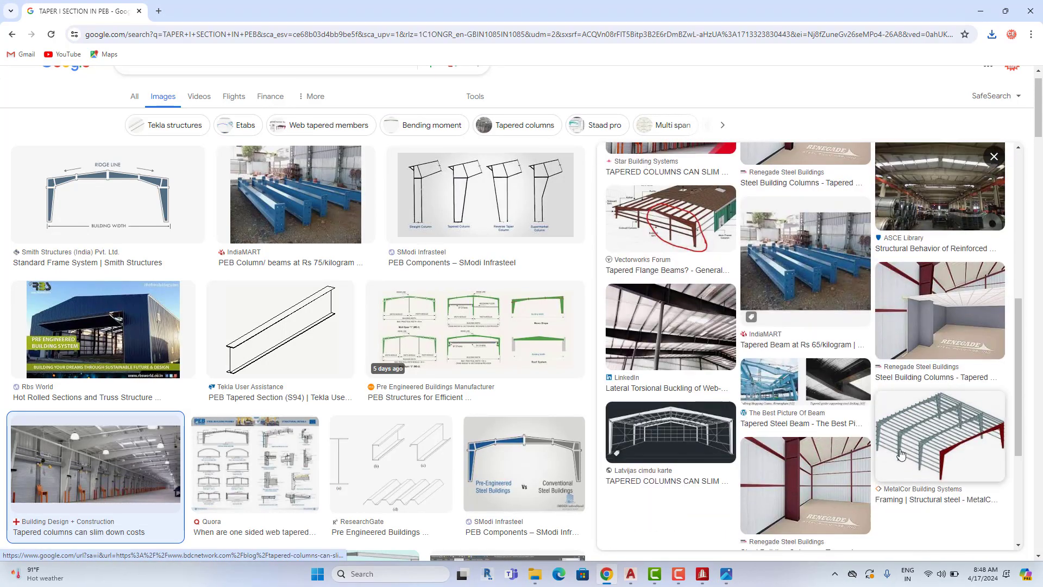
pyautogui.click(693, 336)
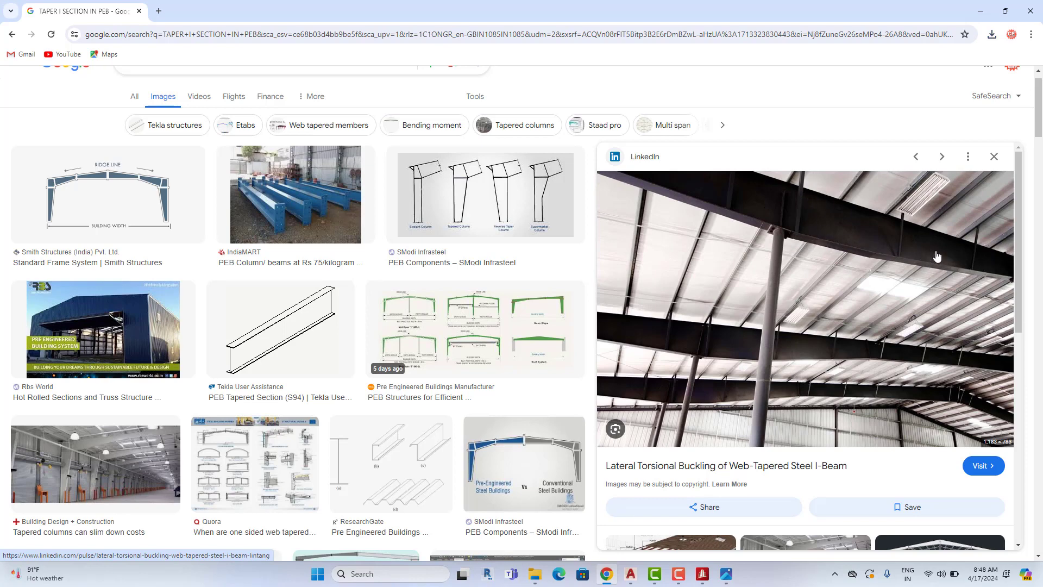
# Scroll further and preview the Beam Elements: Taper Rules image.
pyautogui.scroll(-3, 895, 341)
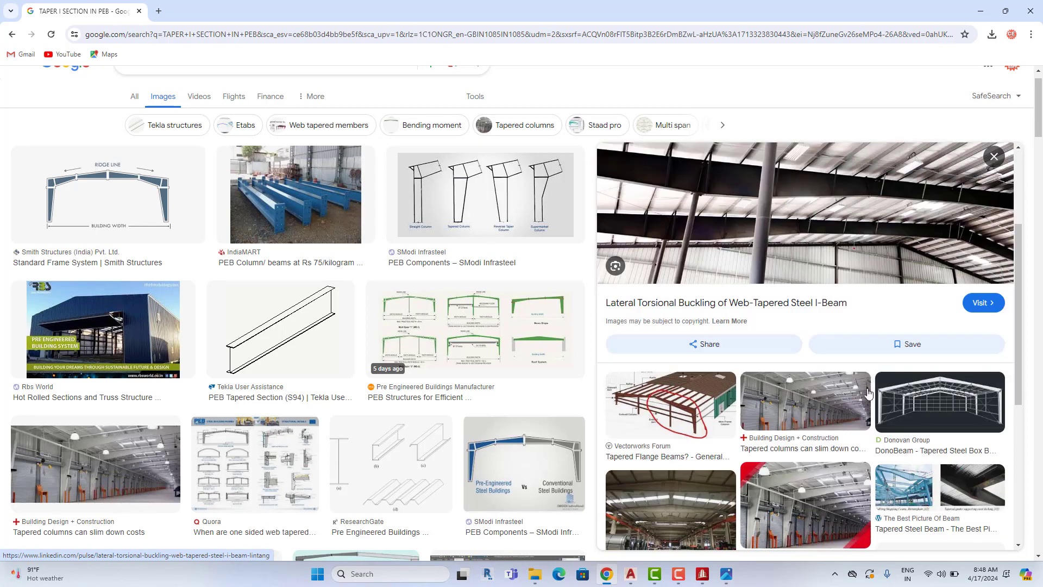
pyautogui.scroll(-4, 796, 474)
pyautogui.scroll(-1, 796, 474)
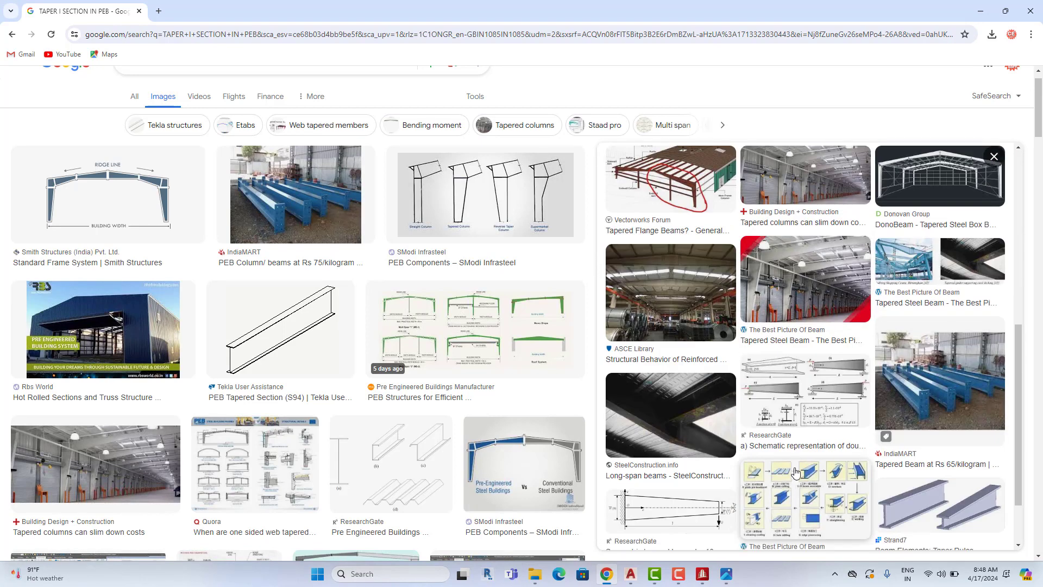
pyautogui.click(934, 464)
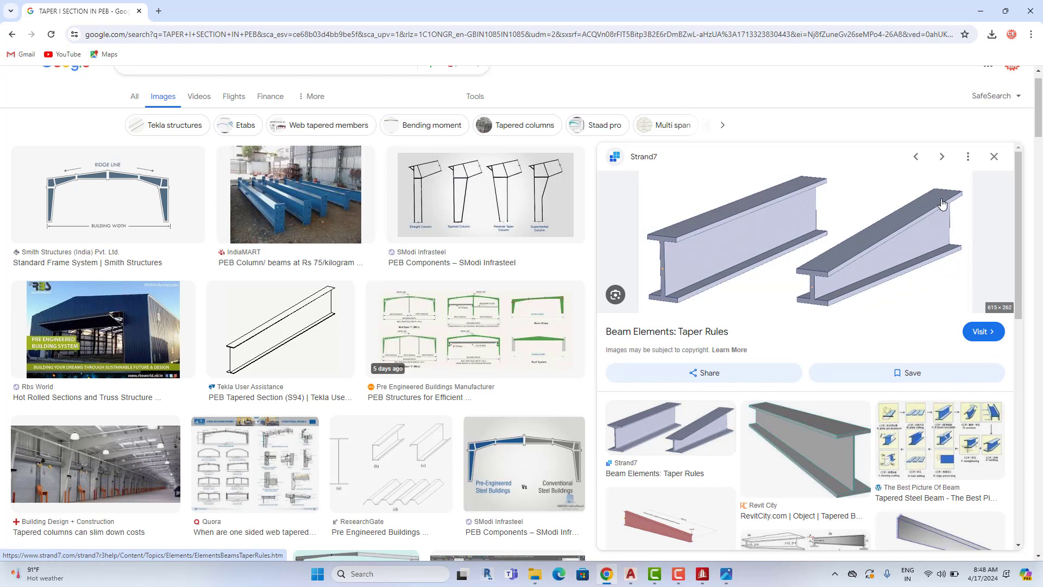
# Minimize Chrome and Photos, returning to the full Section A-A frame in AutoCAD.
pyautogui.click(980, 11)
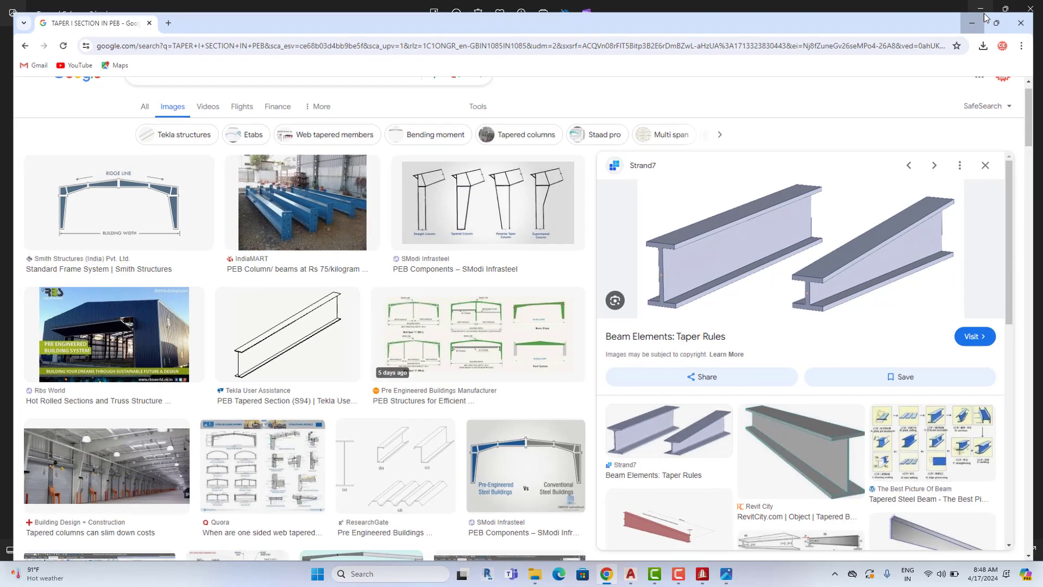
pyautogui.click(980, 9)
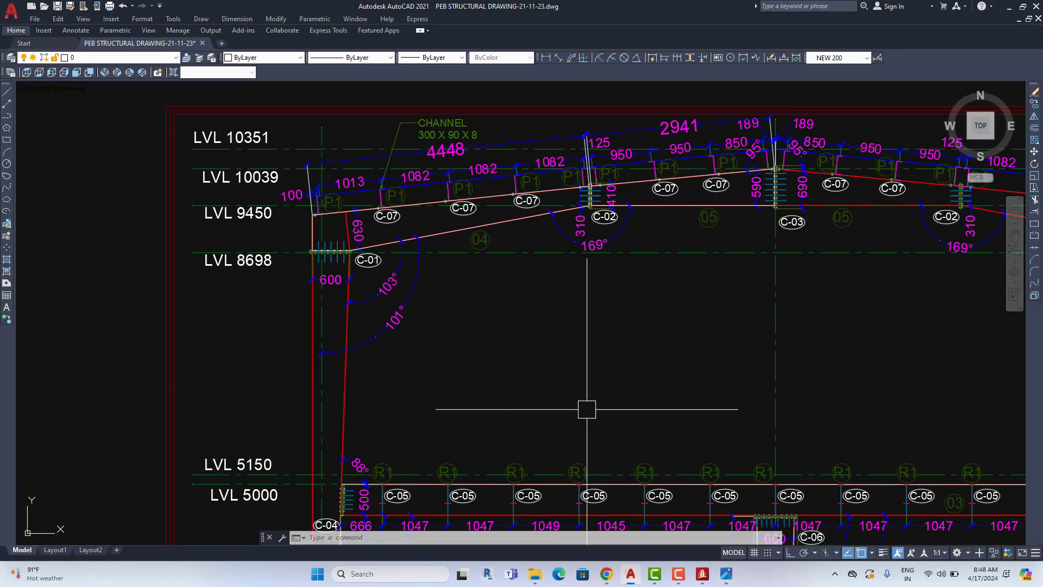
pyautogui.scroll(-2, 586, 410)
pyautogui.scroll(-2, 451, 376)
# Zoom and pan onto the plinth beam details.
pyautogui.scroll(2, 452, 376)
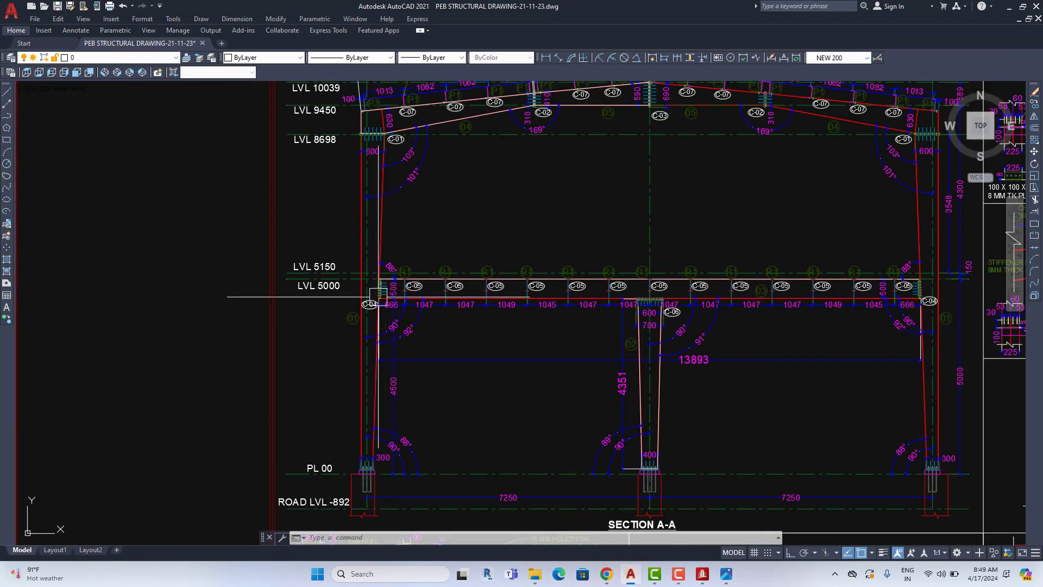
pyautogui.scroll(-3, 380, 304)
pyautogui.moveTo(496, 305); pyautogui.dragTo(494, 485, button='middle')
pyautogui.scroll(-2, 617, 418)
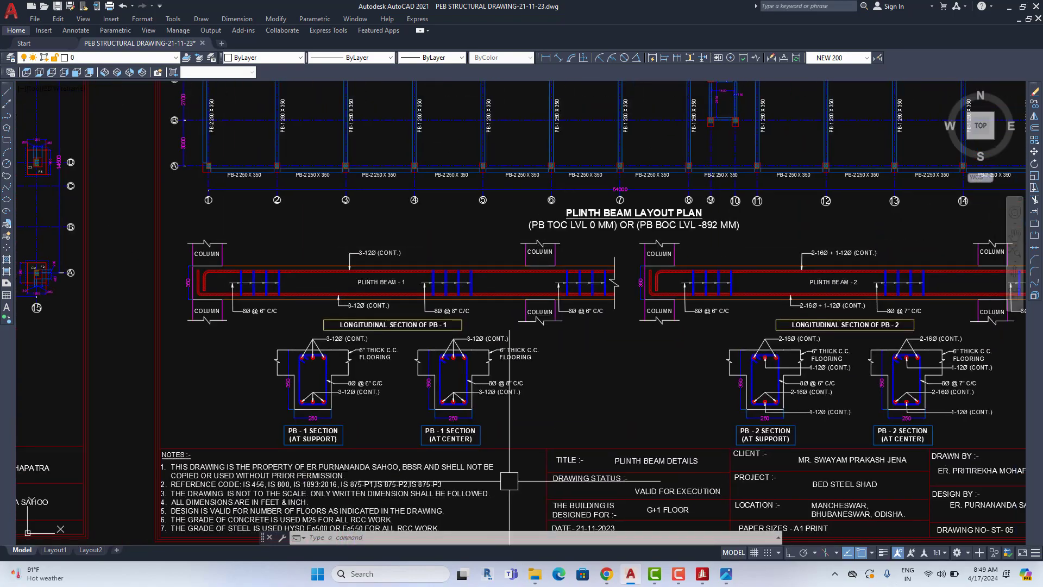
pyautogui.scroll(-2, 618, 418)
pyautogui.scroll(3, 617, 418)
pyautogui.scroll(2, 549, 433)
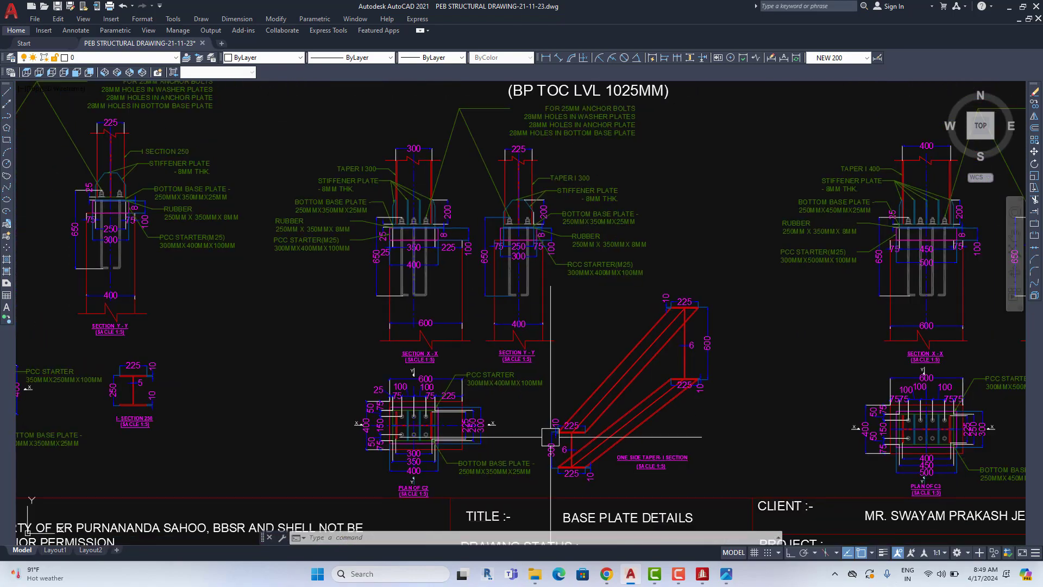
pyautogui.scroll(2, 432, 498)
pyautogui.scroll(-4, 554, 378)
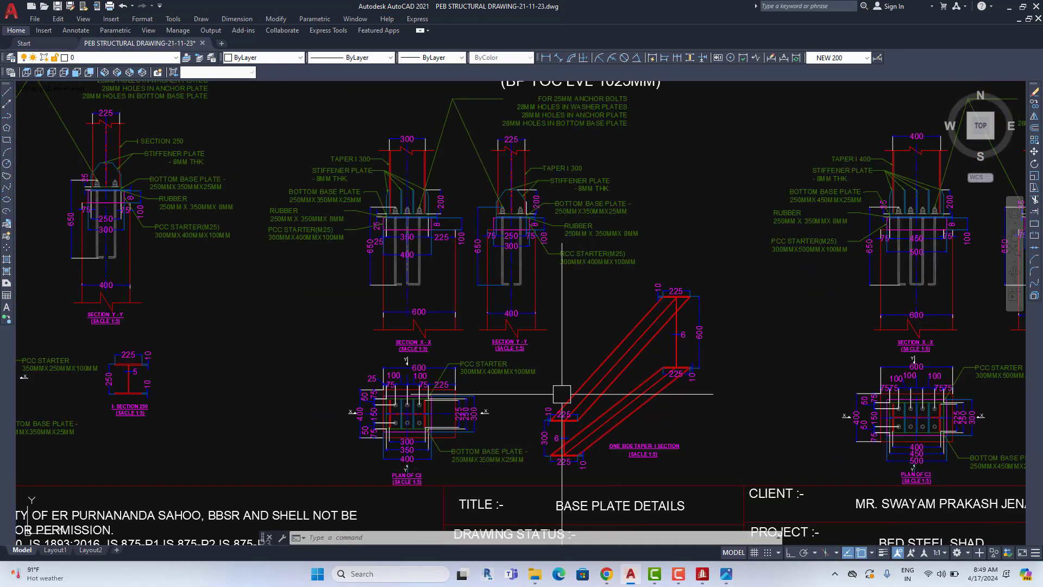
pyautogui.scroll(1, 560, 419)
pyautogui.scroll(1, 831, 472)
# Inspect the PLAN OF C3 and taper I-section details, then zoom out to all sheets.
pyautogui.moveTo(831, 471); pyautogui.dragTo(543, 462, button='middle')
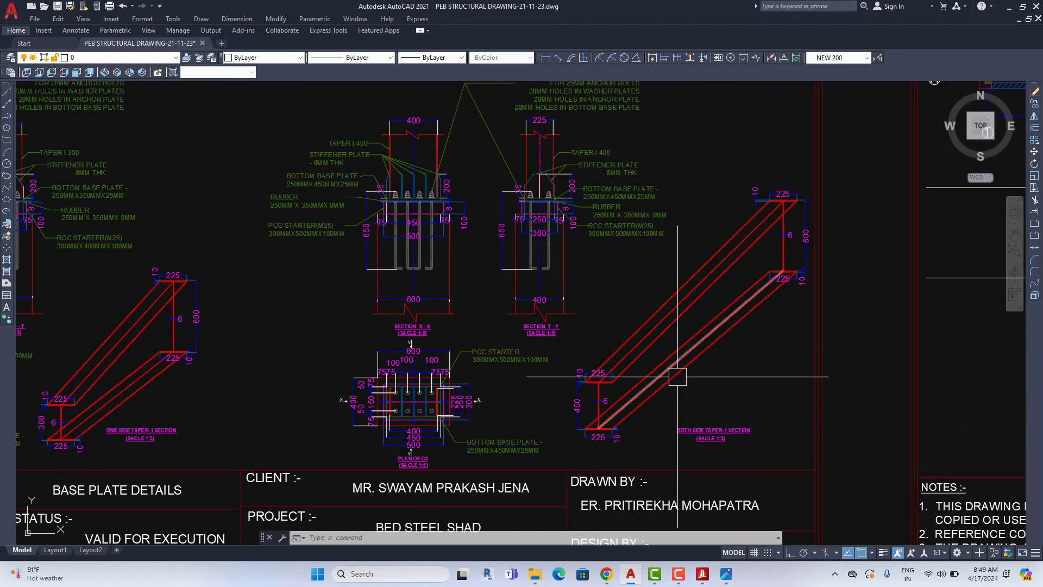
pyautogui.scroll(1, 111, 429)
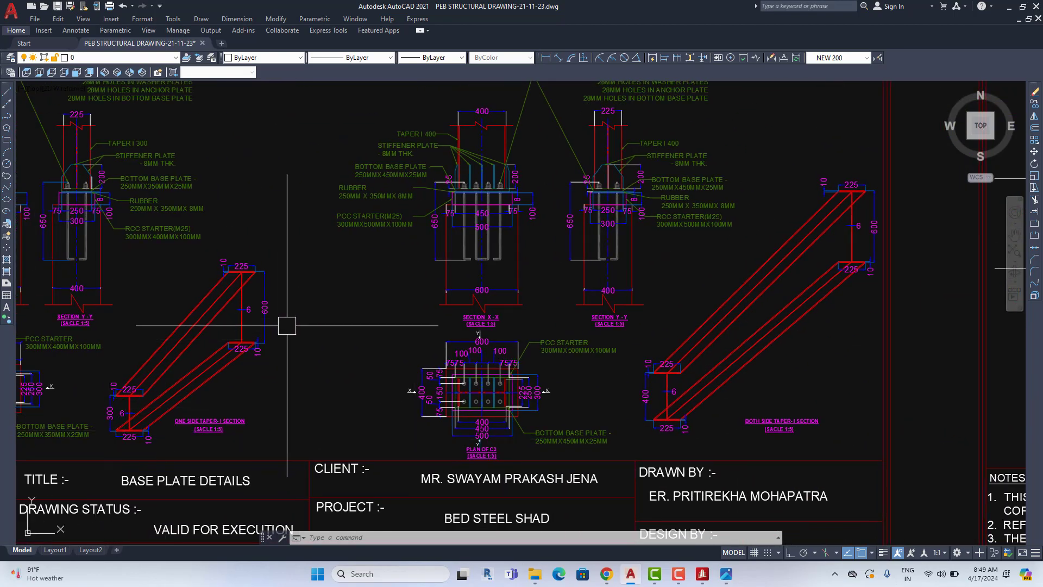
pyautogui.scroll(2, 522, 454)
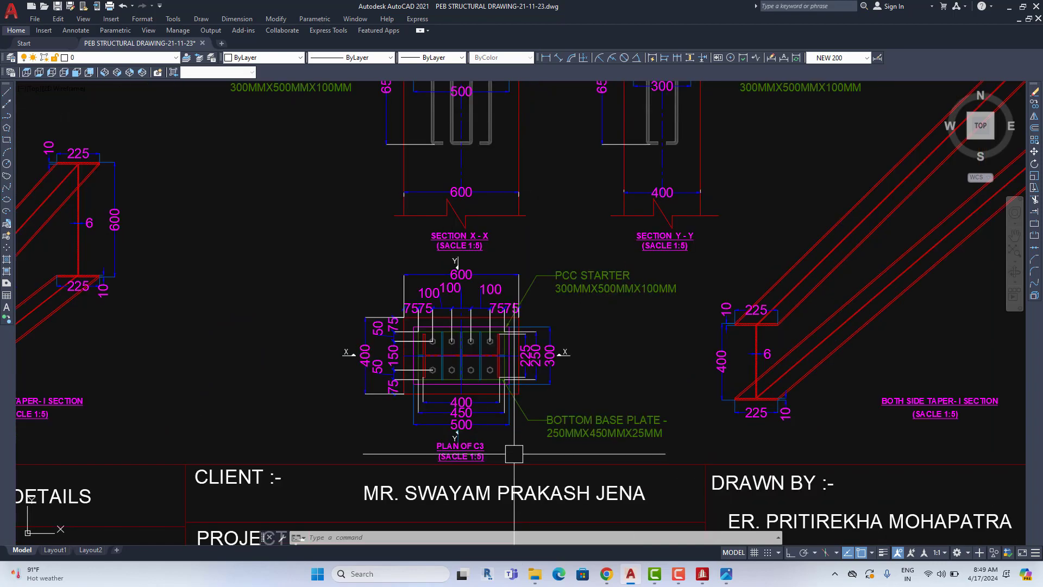
pyautogui.moveTo(653, 432); pyautogui.dragTo(458, 480, button='middle')
pyautogui.scroll(-2, 457, 480)
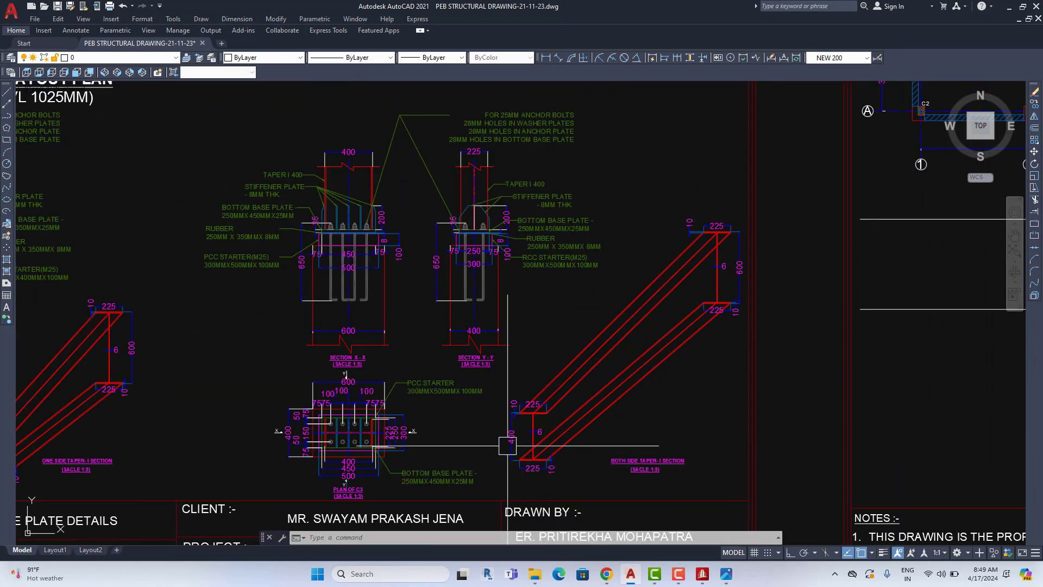
pyautogui.moveTo(634, 331); pyautogui.dragTo(758, 297, button='middle')
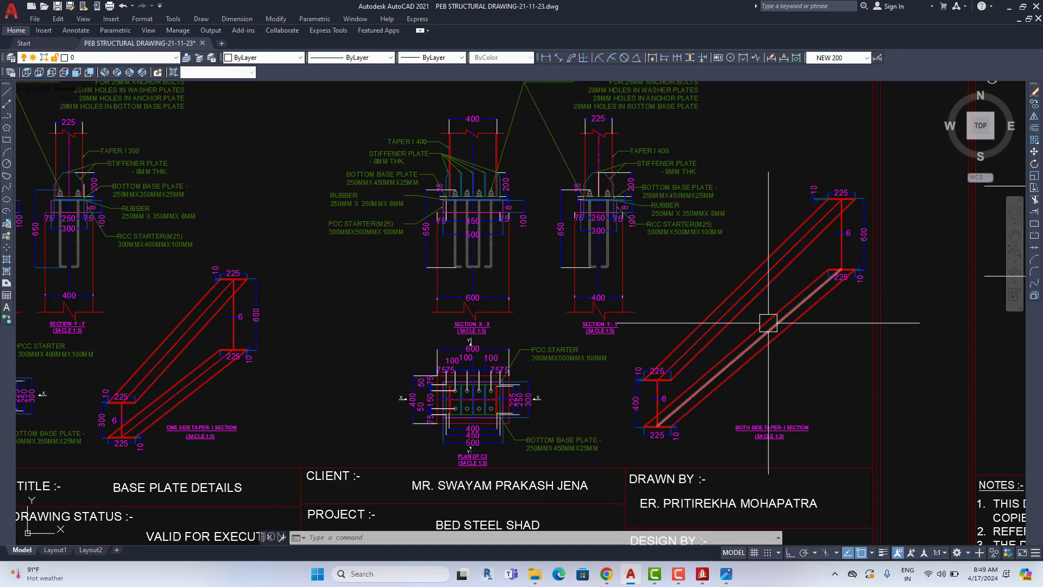
pyautogui.scroll(-3, 686, 262)
pyautogui.moveTo(686, 262); pyautogui.dragTo(814, 233, button='middle')
# Position the sheet overview and zoom in toward the Section A-A sheet.
pyautogui.scroll(-3, 663, 314)
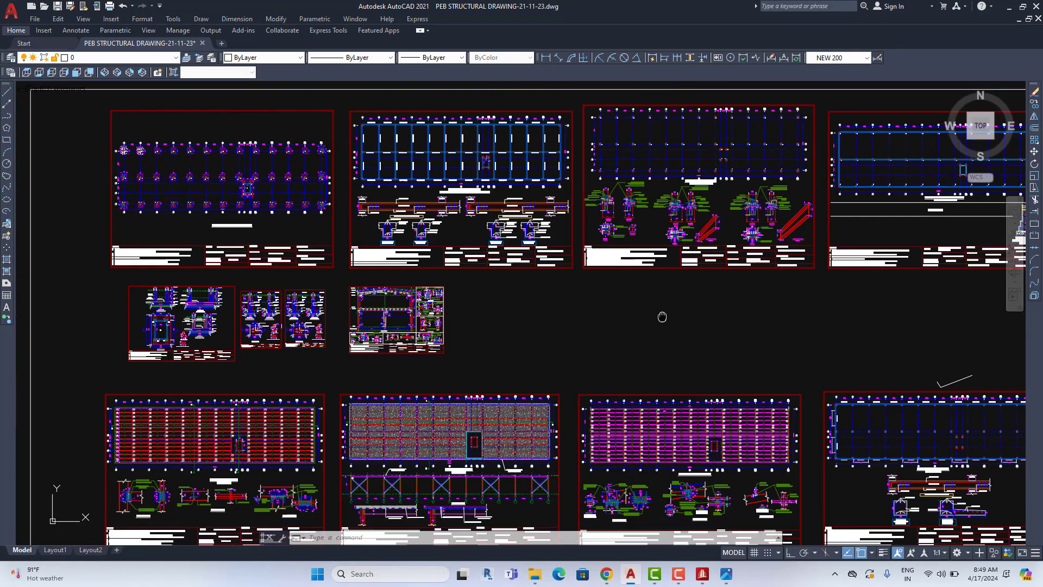
pyautogui.moveTo(565, 348); pyautogui.dragTo(624, 320, button='middle')
pyautogui.scroll(3, 475, 285)
pyautogui.scroll(3, 419, 279)
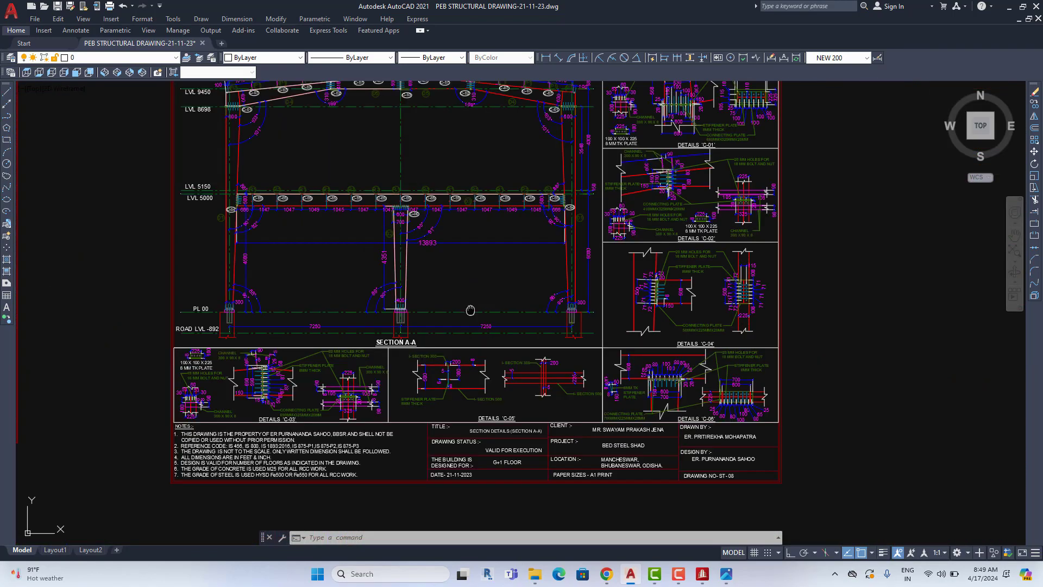
pyautogui.scroll(2, 337, 342)
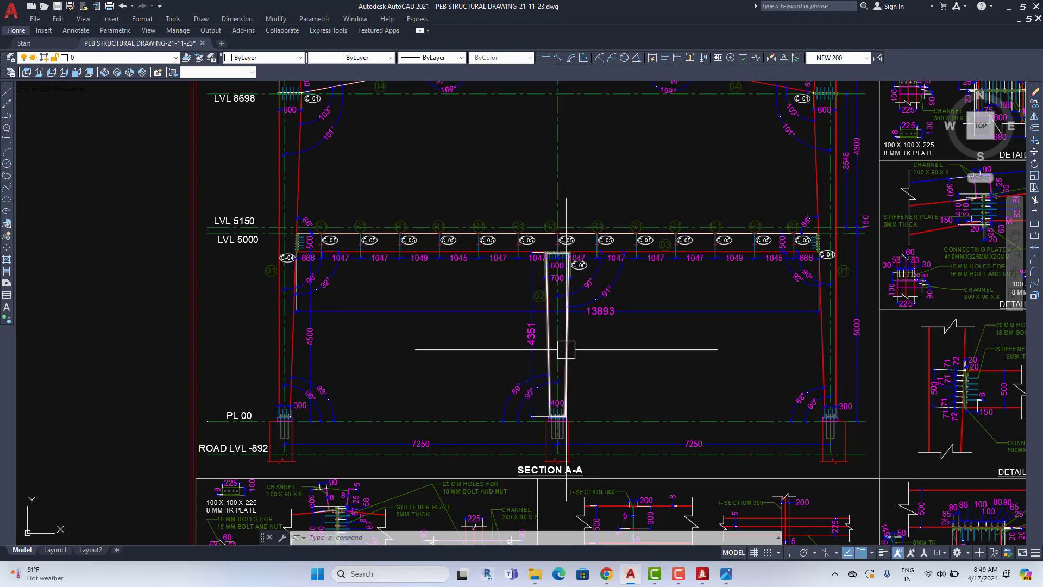
# Zoom back out and pan across the overview of all drawing sheets.
pyautogui.scroll(-2, 566, 349)
pyautogui.scroll(-2, 566, 349)
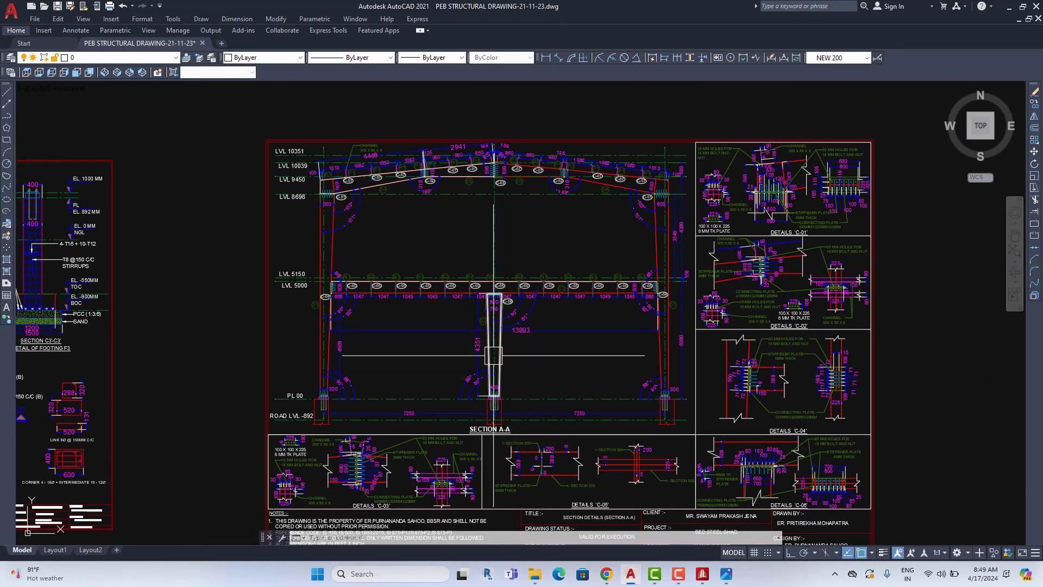
pyautogui.scroll(-1, 495, 347)
pyautogui.scroll(-3, 491, 353)
pyautogui.scroll(-2, 492, 353)
pyautogui.moveTo(706, 296); pyautogui.dragTo(530, 326, button='middle')
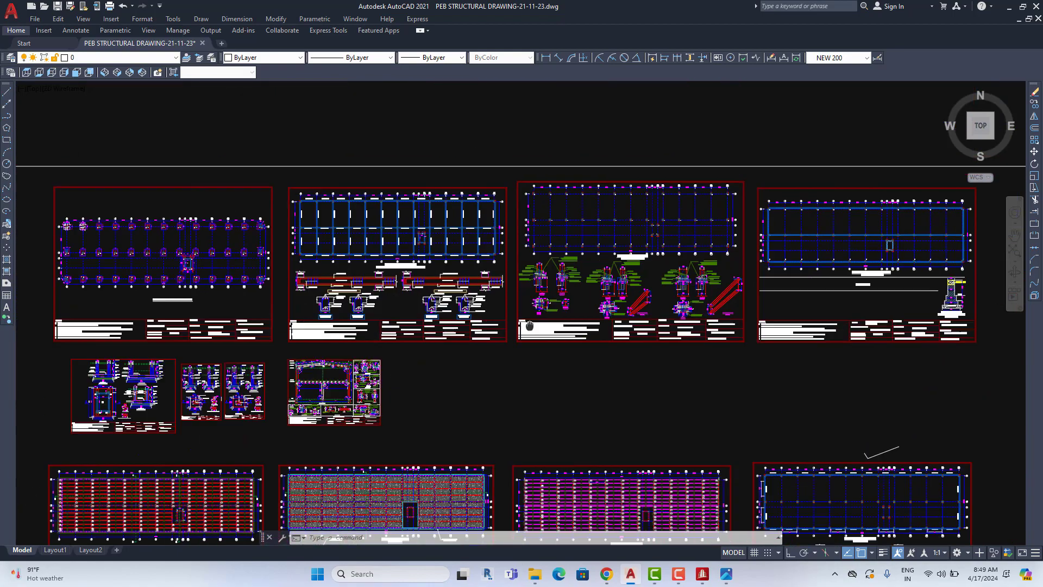
pyautogui.scroll(5, 529, 326)
pyautogui.scroll(3, 418, 375)
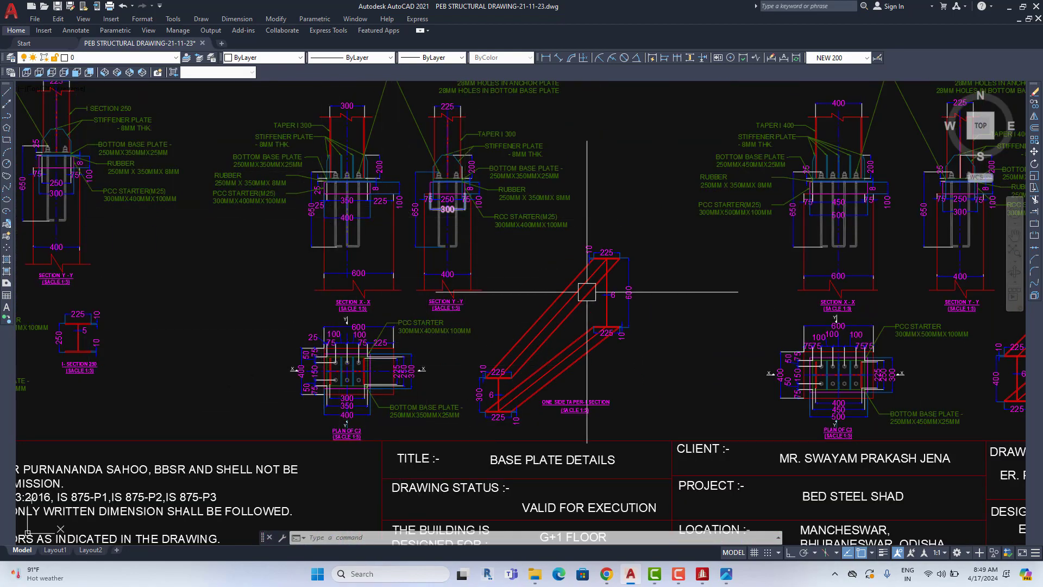
# Bring Sections X-X and Y-Y into view, then pan to the Peripheral Brick Layout Plan.
pyautogui.moveTo(586, 292); pyautogui.dragTo(567, 334, button='middle')
pyautogui.scroll(2, 414, 302)
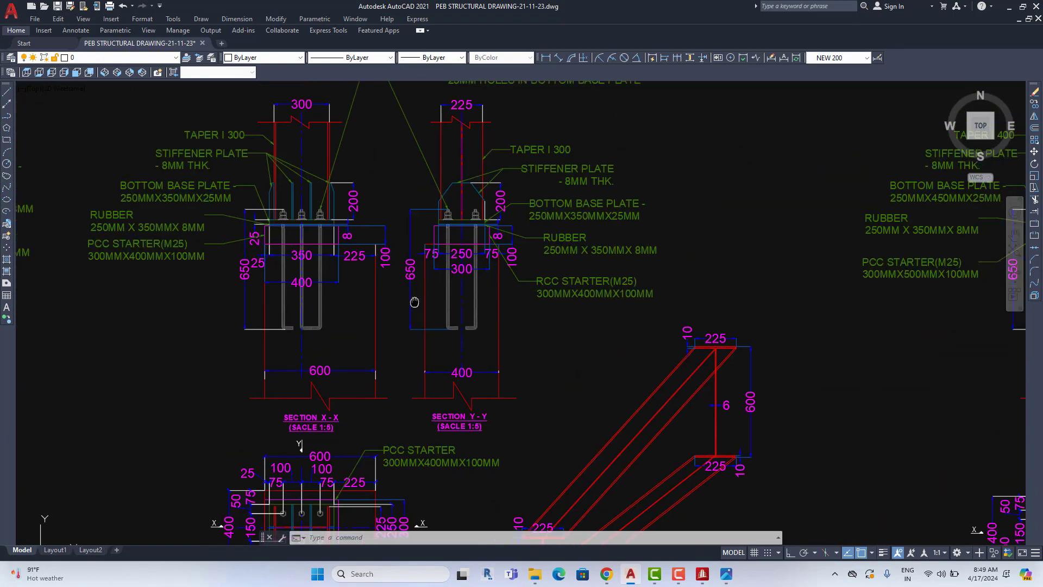
pyautogui.scroll(-5, 414, 302)
pyautogui.moveTo(414, 302); pyautogui.dragTo(535, 298, button='middle')
# Zoom around the brick layout plan and pick the plinth beam in the 250MM foundation detail.
pyautogui.scroll(5, 549, 299)
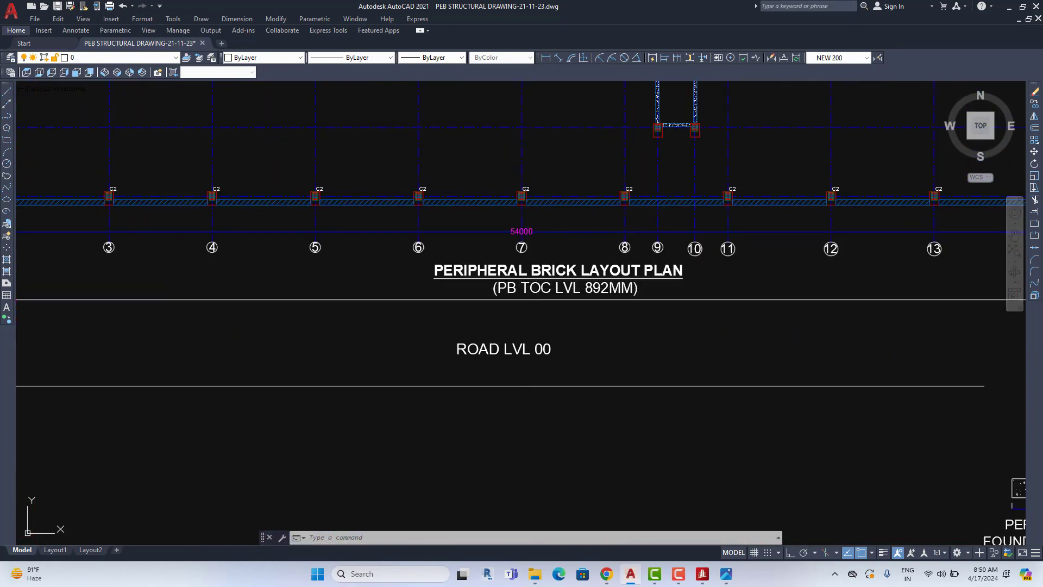
pyautogui.scroll(-2, 550, 337)
pyautogui.scroll(-5, 550, 337)
pyautogui.scroll(2, 555, 388)
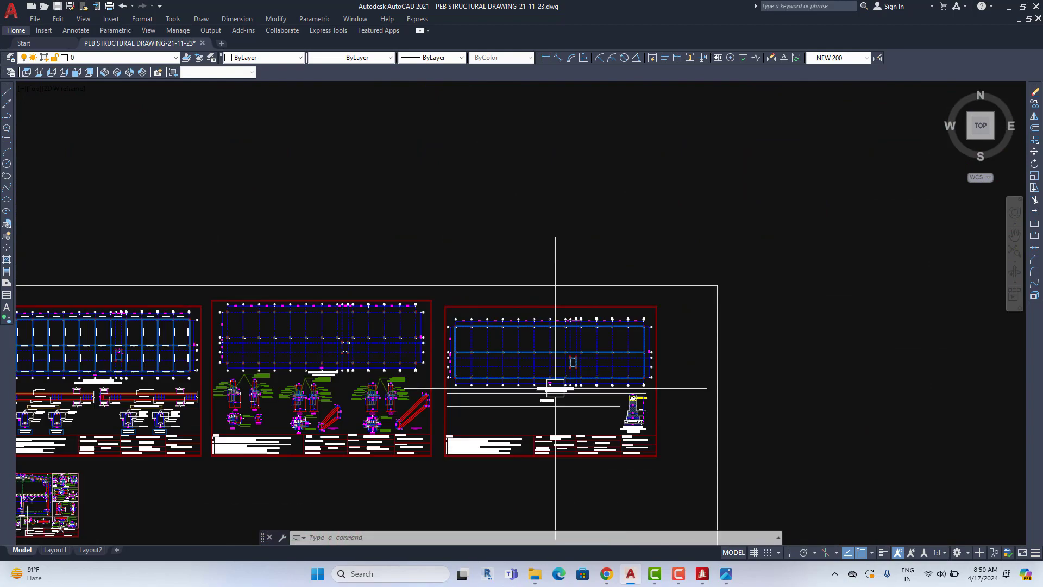
pyautogui.scroll(5, 555, 388)
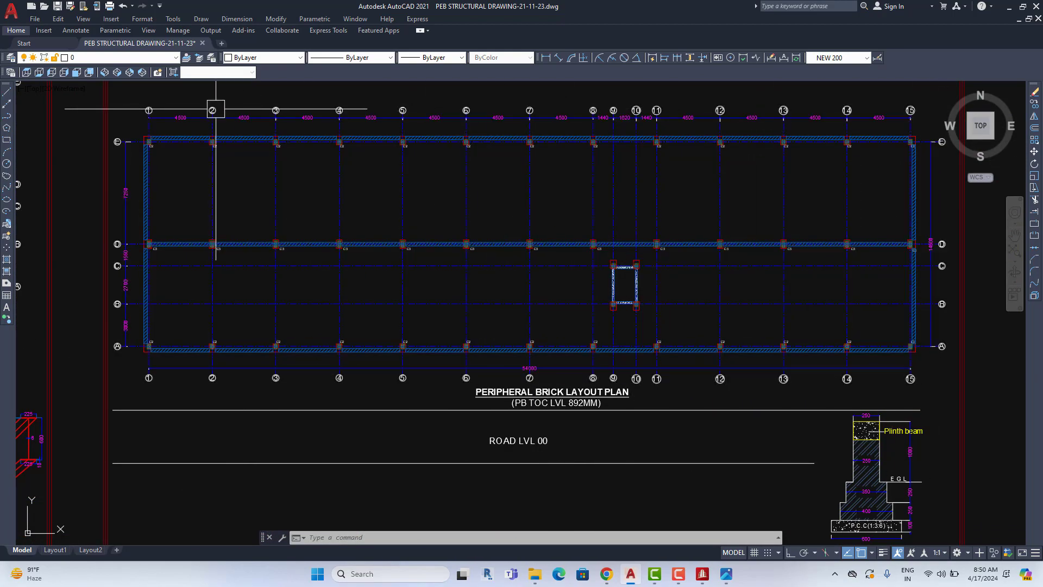
pyautogui.moveTo(706, 434); pyautogui.dragTo(712, 288, button='middle')
pyautogui.scroll(3, 712, 289)
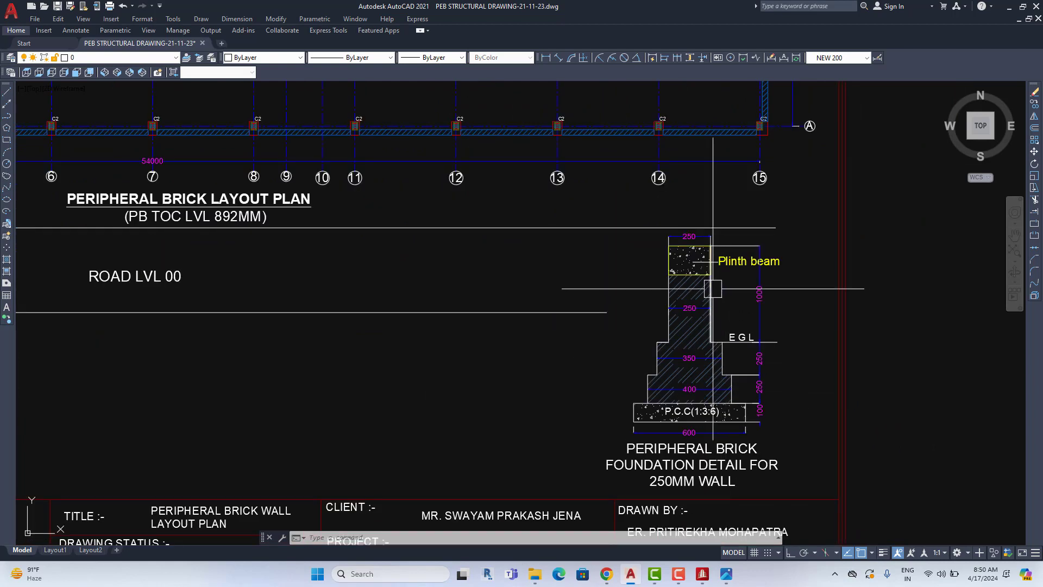
pyautogui.click(689, 261)
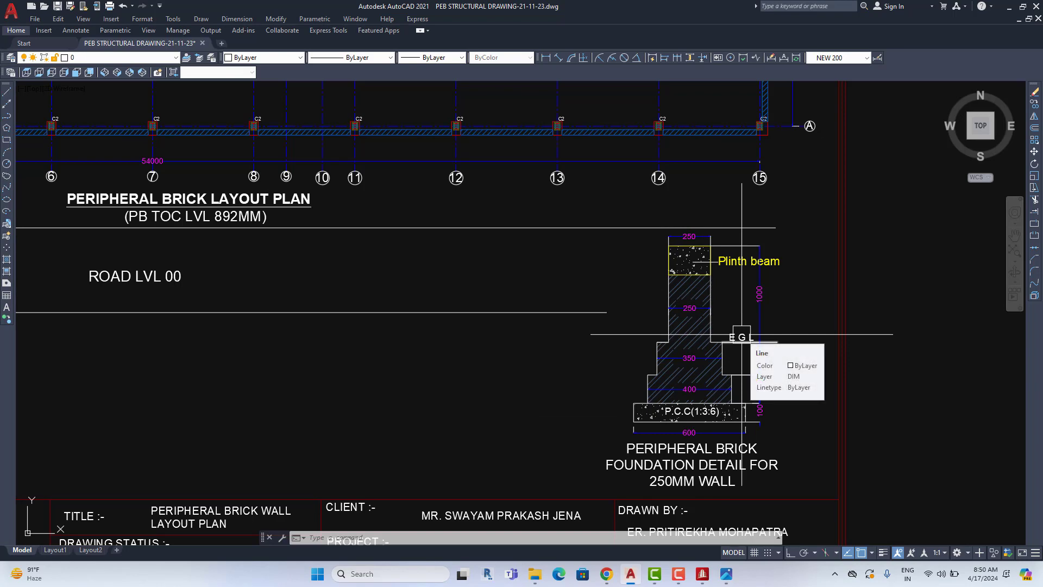
# Fit the whole brick layout plan in view, select everything with Ctrl+A, then clear the selection.
pyautogui.scroll(-3, 598, 288)
pyautogui.moveTo(554, 289)
pyautogui.mouseDown(button='middle')
pyautogui.moveTo(543, 302)
pyautogui.moveTo(564, 317)
pyautogui.mouseUp(button='middle')
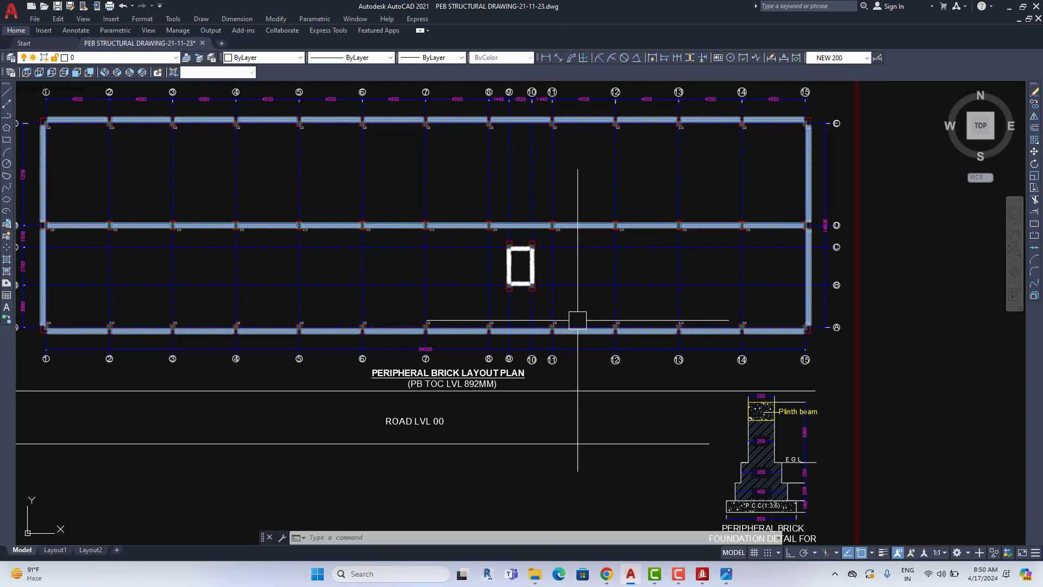
pyautogui.moveTo(578, 321)
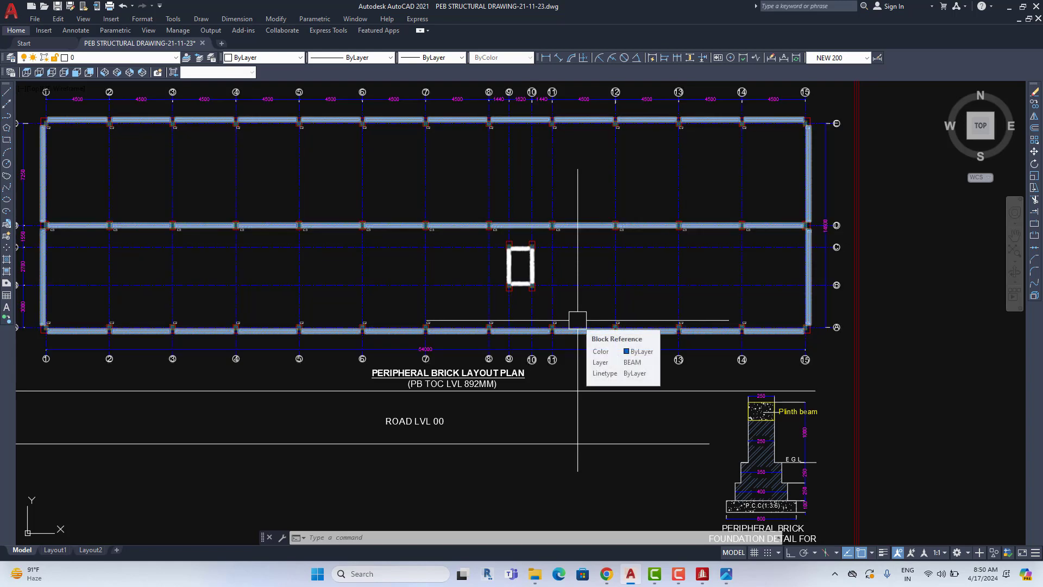
pyautogui.hotkey('ctrl', 'a')
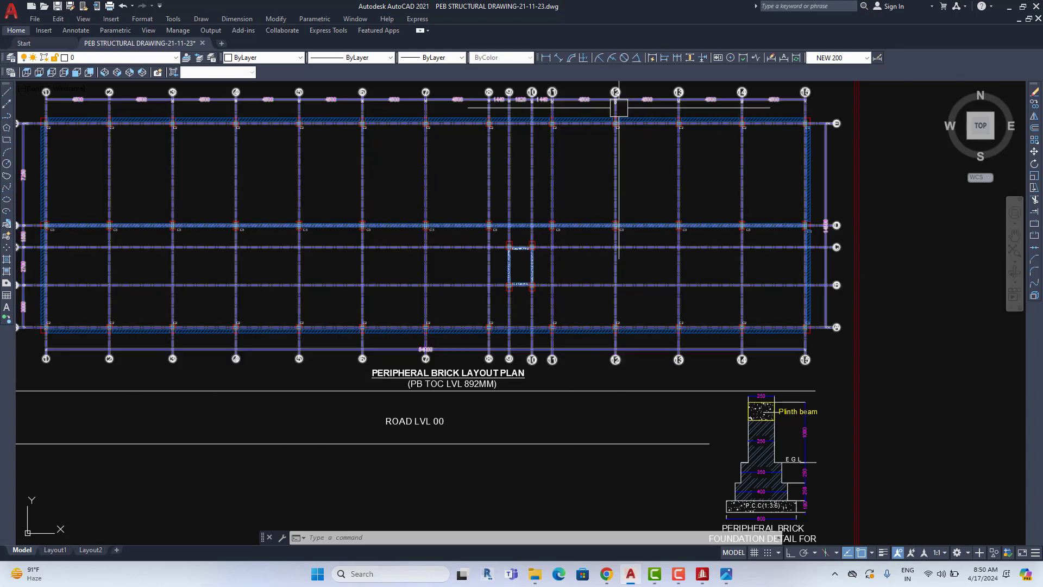
pyautogui.press('Escape')
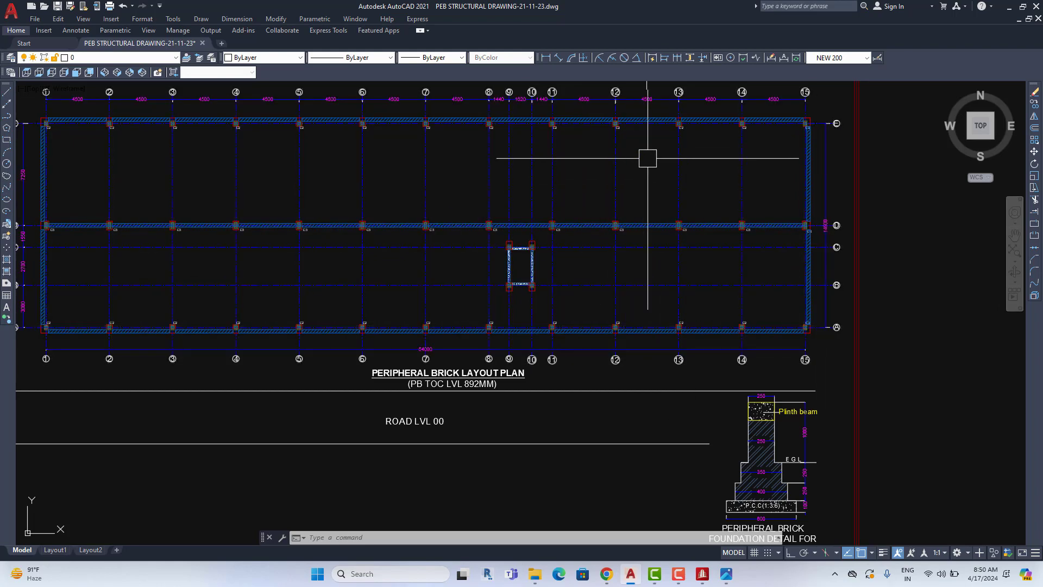
# Zoom and pan onto the footing details sheet with the F1 footing plan and C1 columns.
pyautogui.scroll(1, 701, 407)
pyautogui.scroll(2, 698, 405)
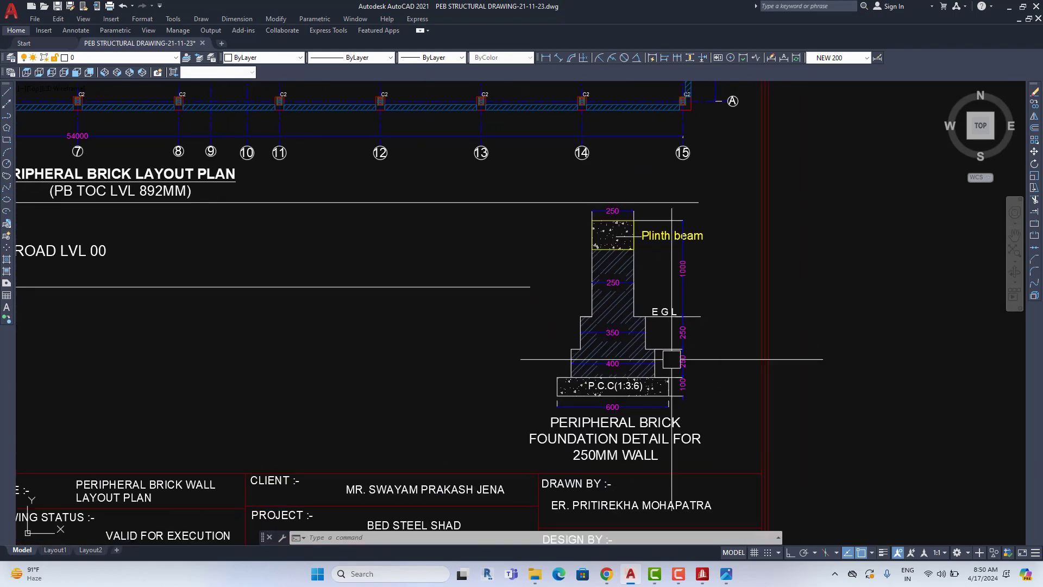
pyautogui.scroll(2, 692, 400)
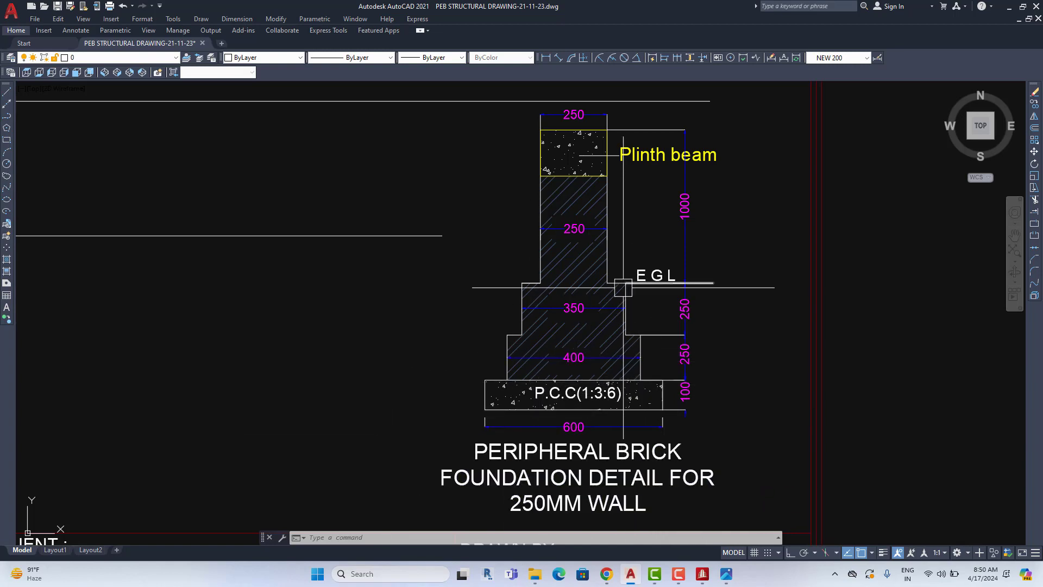
pyautogui.moveTo(604, 290); pyautogui.dragTo(604, 342, button='middle')
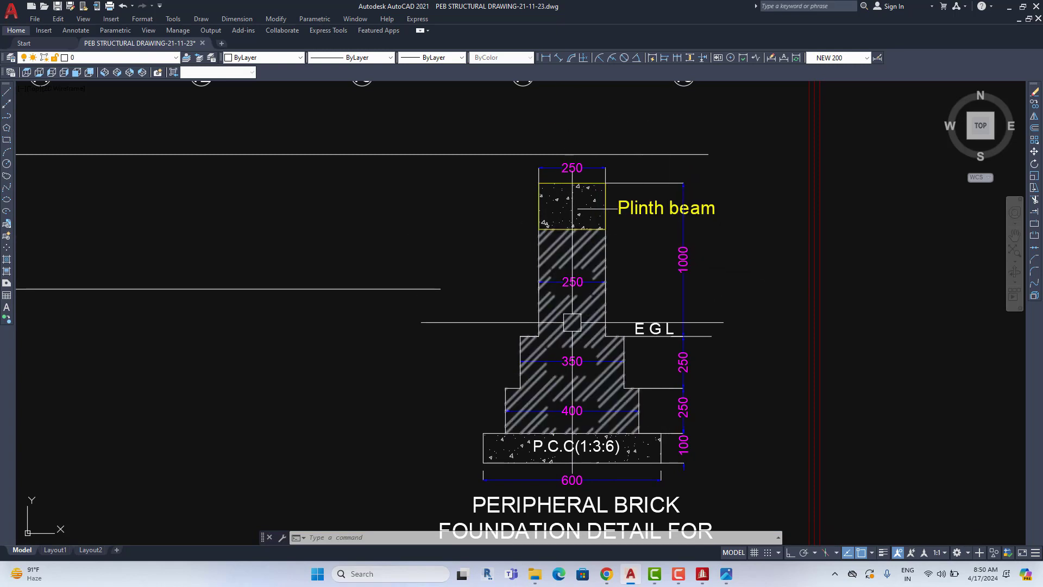
pyautogui.moveTo(560, 198); pyautogui.dragTo(572, 273, button='middle')
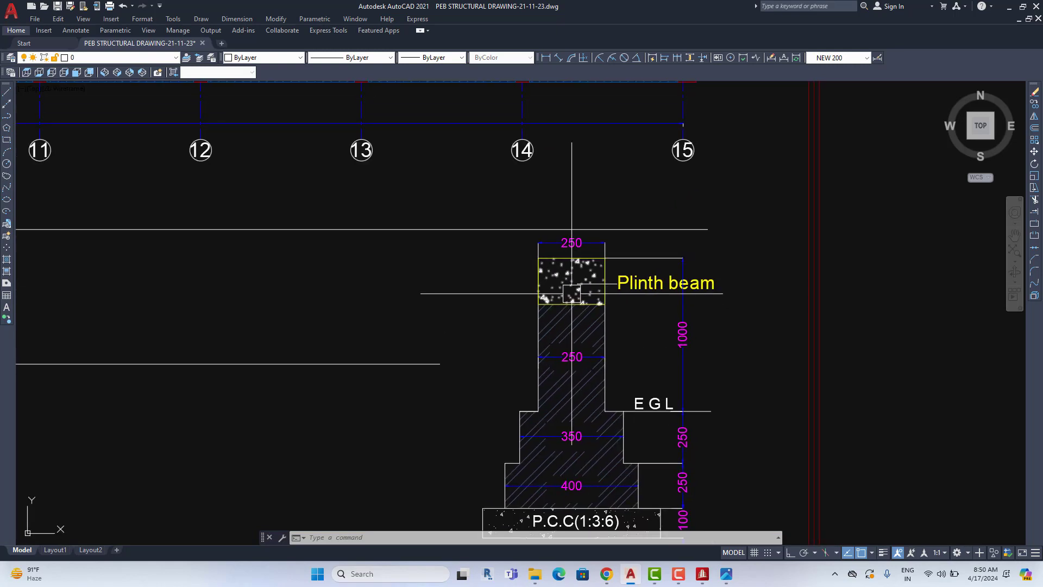
pyautogui.moveTo(571, 282)
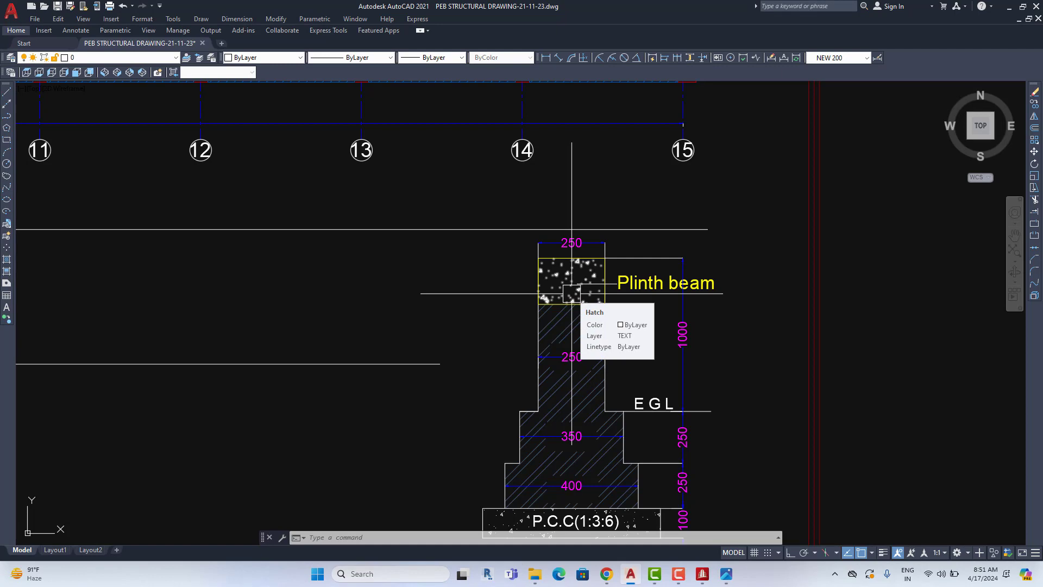
pyautogui.scroll(-2, 571, 293)
pyautogui.scroll(-2, 561, 319)
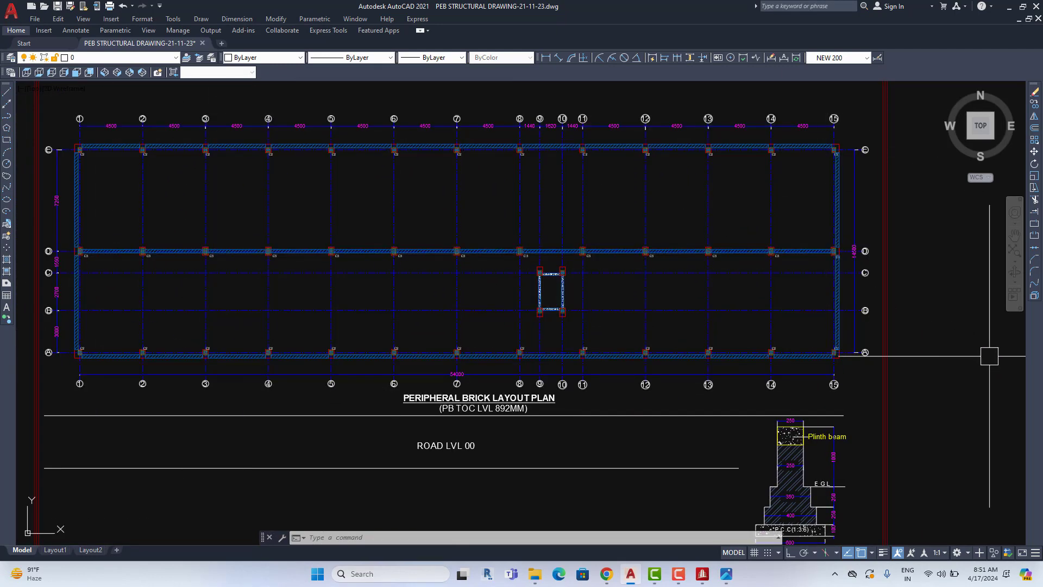
pyautogui.scroll(4, 725, 359)
pyautogui.scroll(-5, 731, 373)
pyautogui.scroll(1, 744, 364)
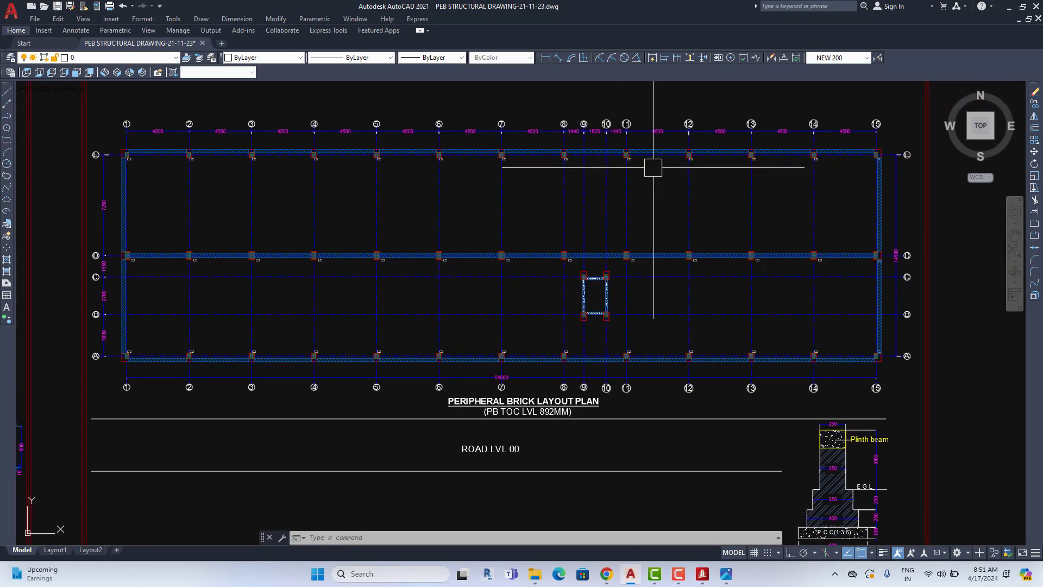
pyautogui.scroll(-5, 598, 210)
pyautogui.scroll(1, 354, 286)
# Zoom around and pan over to the base plate details sheet.
pyautogui.scroll(4, 223, 248)
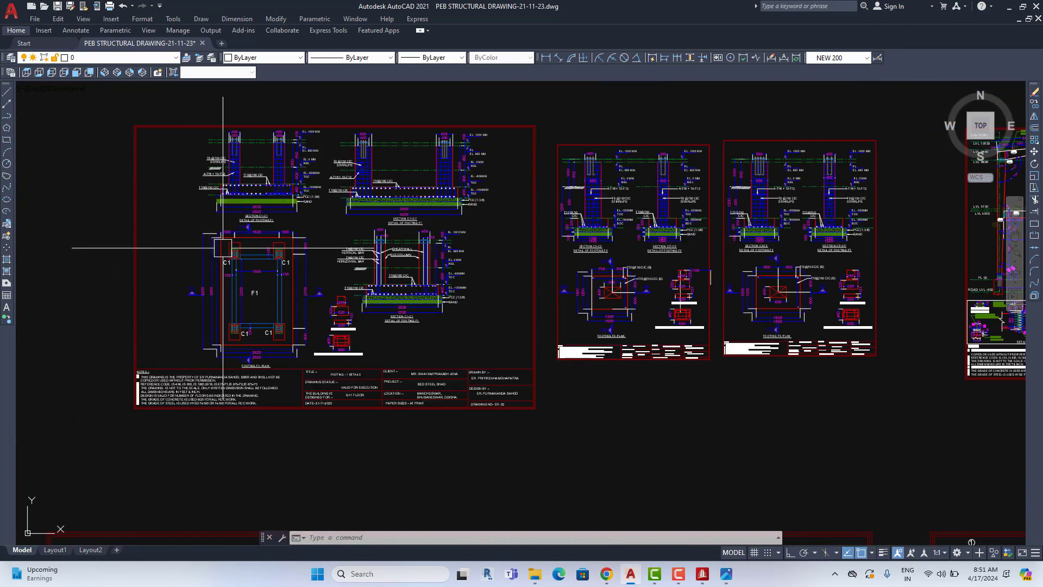
pyautogui.scroll(4, 332, 356)
pyautogui.scroll(1, 348, 358)
pyautogui.scroll(-3, 370, 367)
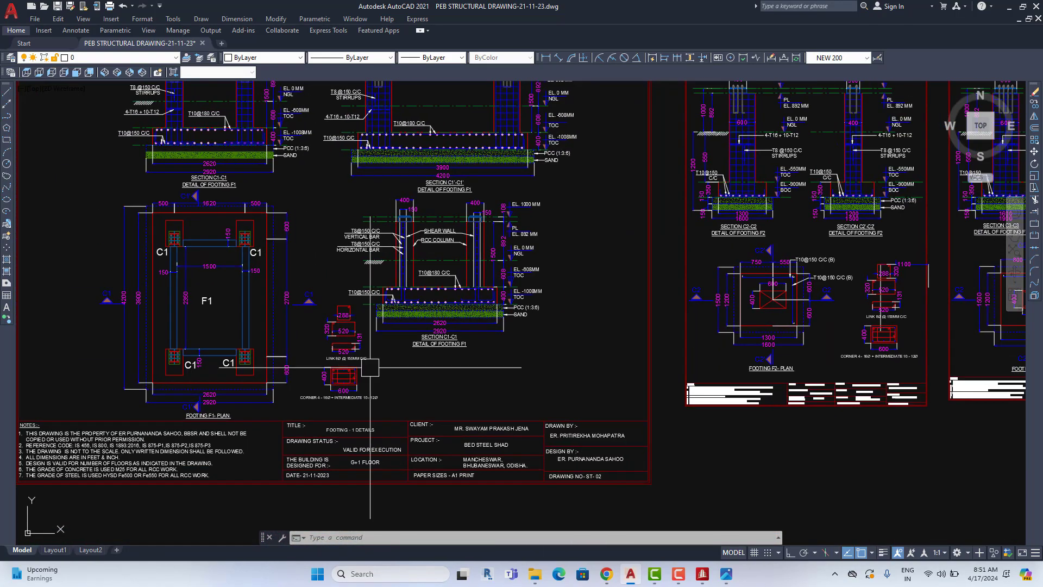
pyautogui.scroll(-6, 374, 347)
pyautogui.scroll(4, 375, 342)
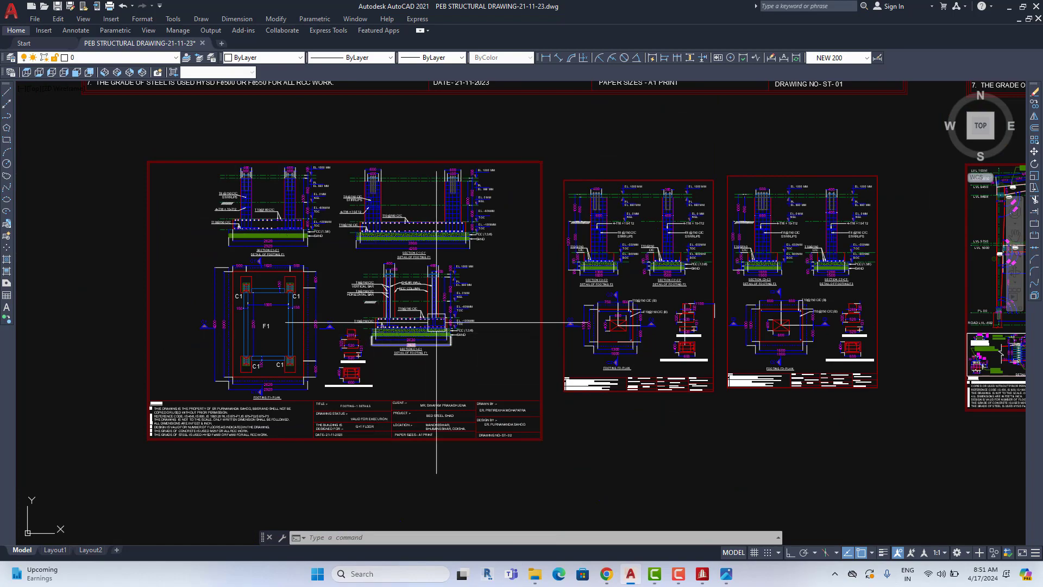
pyautogui.scroll(-4, 436, 322)
pyautogui.scroll(-2, 210, 384)
pyautogui.moveTo(210, 384); pyautogui.dragTo(253, 334, button='middle')
pyautogui.scroll(4, 253, 334)
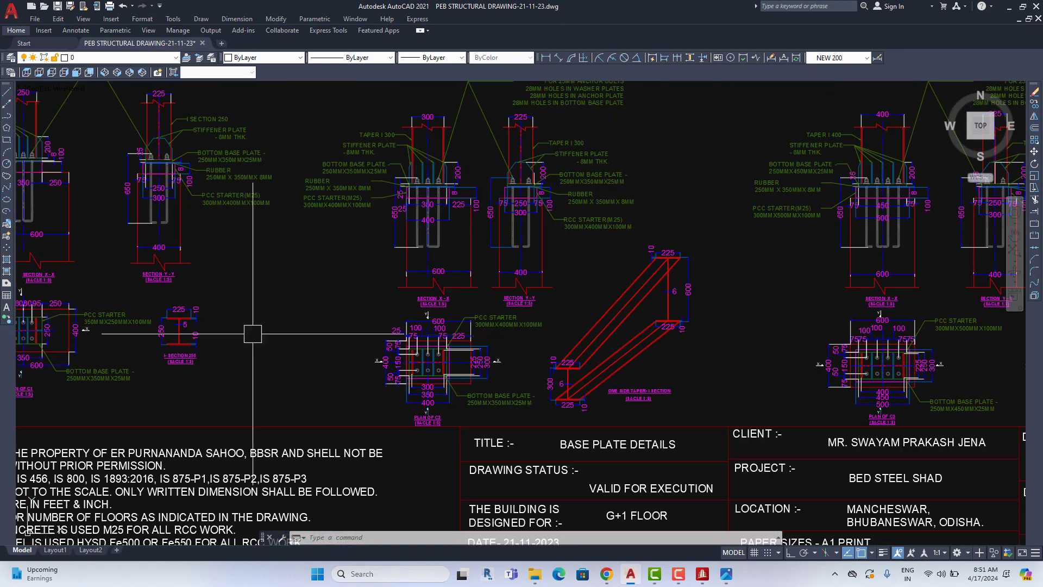
pyautogui.scroll(-1, 253, 333)
pyautogui.scroll(4, 345, 344)
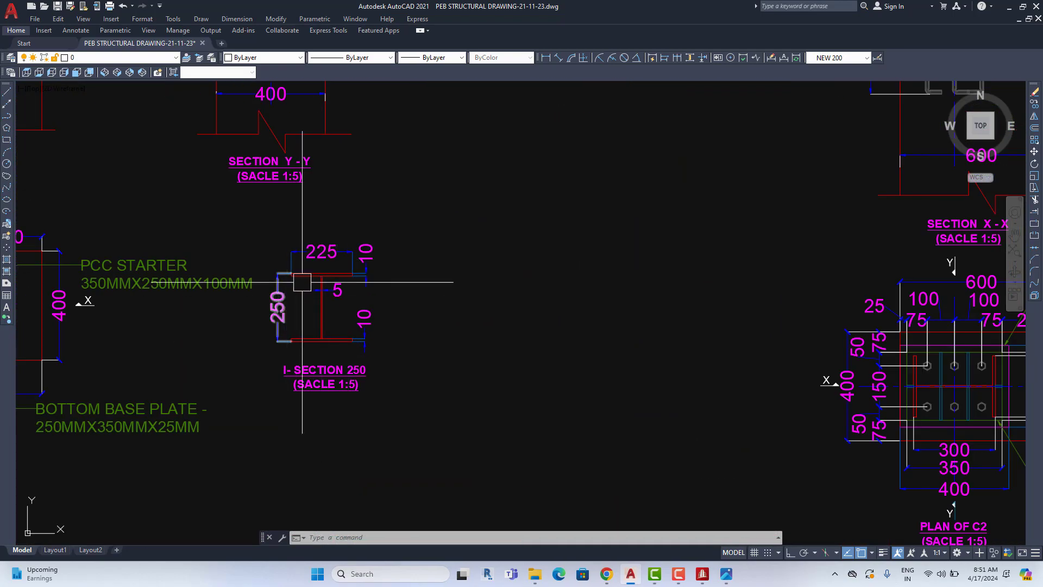
pyautogui.scroll(-1, 302, 282)
pyautogui.scroll(-2, 302, 282)
# Zoom in on the one-side taper I-section detail.
pyautogui.moveTo(924, 434); pyautogui.dragTo(458, 331, button='middle')
pyautogui.scroll(3, 458, 331)
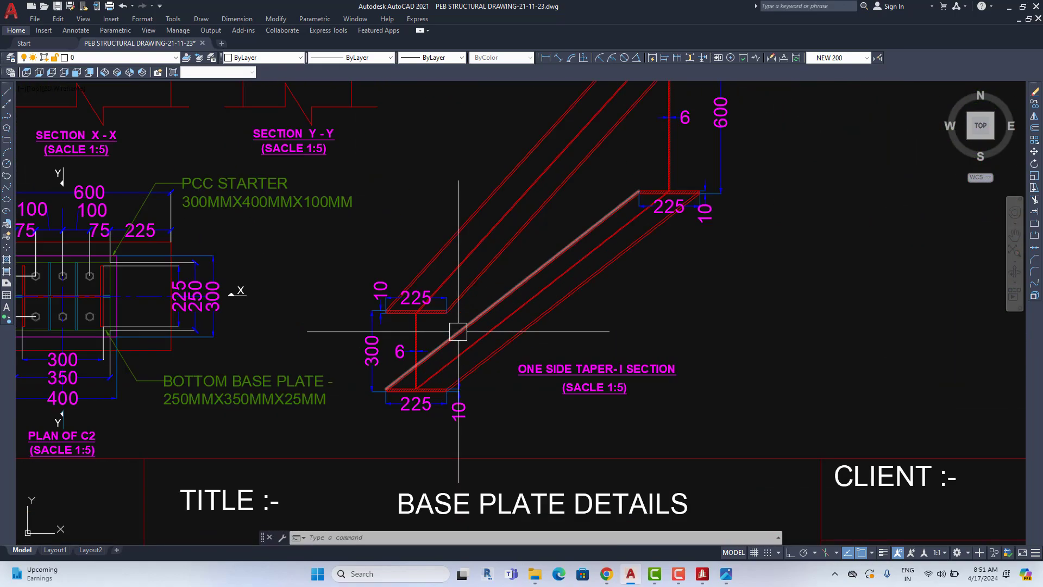
pyautogui.scroll(-4, 458, 331)
pyautogui.scroll(2, 359, 412)
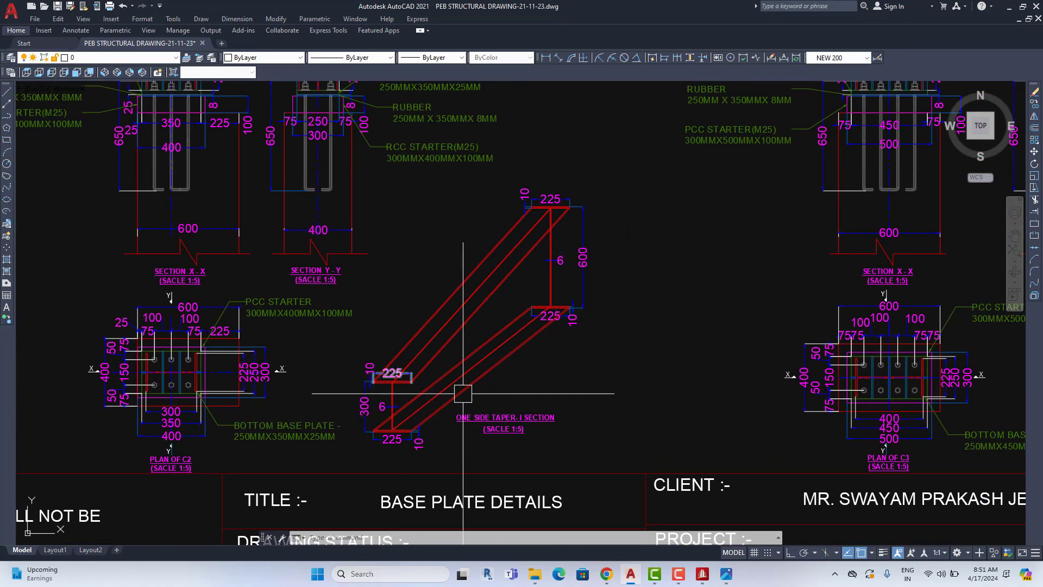
pyautogui.scroll(2, 400, 395)
pyautogui.scroll(2, 418, 392)
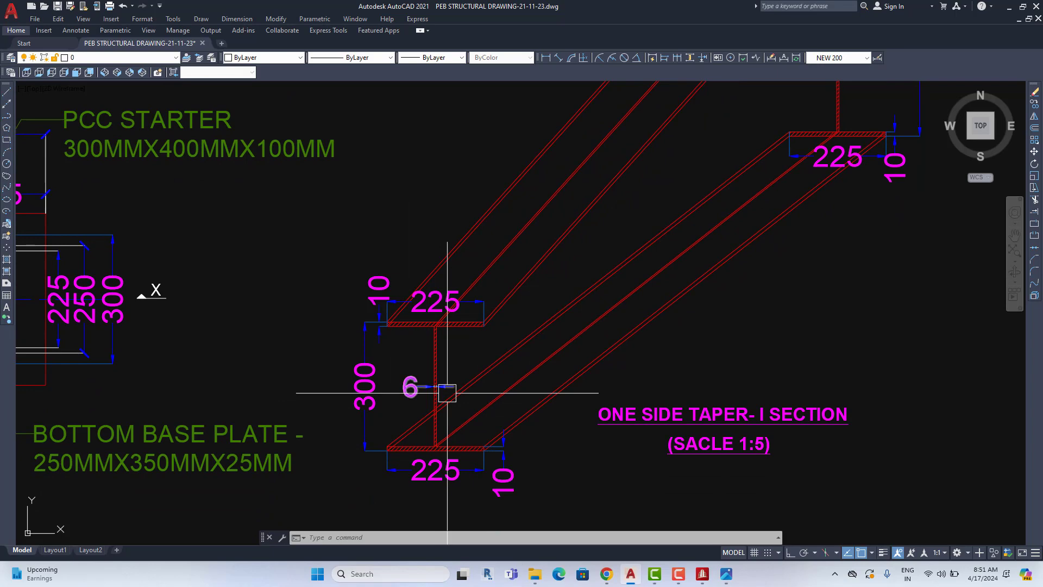
pyautogui.scroll(-5, 390, 322)
# Check the C3 plan, title block and I-section 250 flange, then zoom out to sheet ST-01.
pyautogui.moveTo(698, 431)
pyautogui.mouseDown(button='middle')
pyautogui.moveTo(610, 426)
pyautogui.moveTo(426, 384)
pyautogui.mouseUp(button='middle')
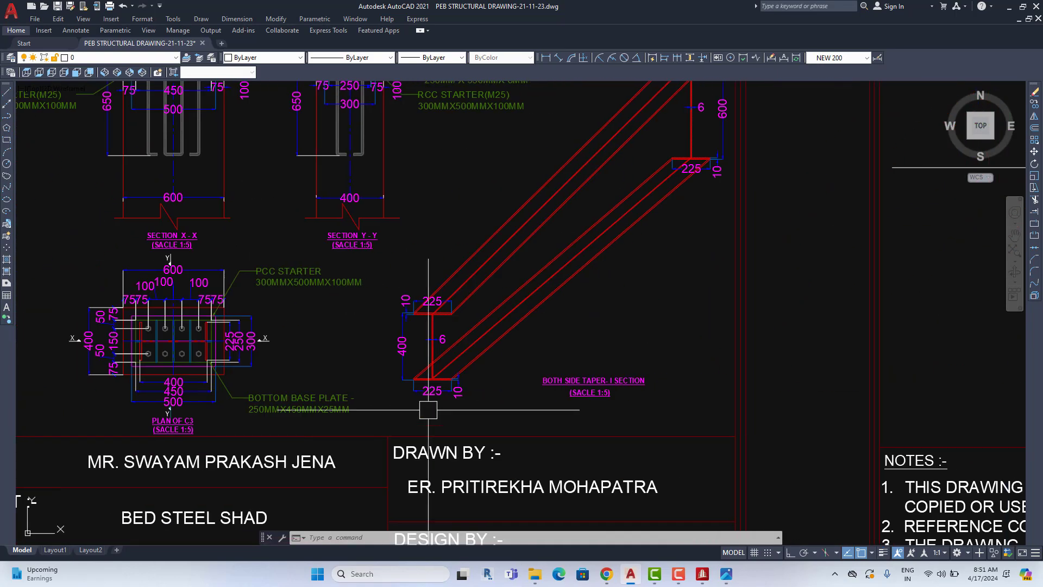
pyautogui.scroll(2, 427, 348)
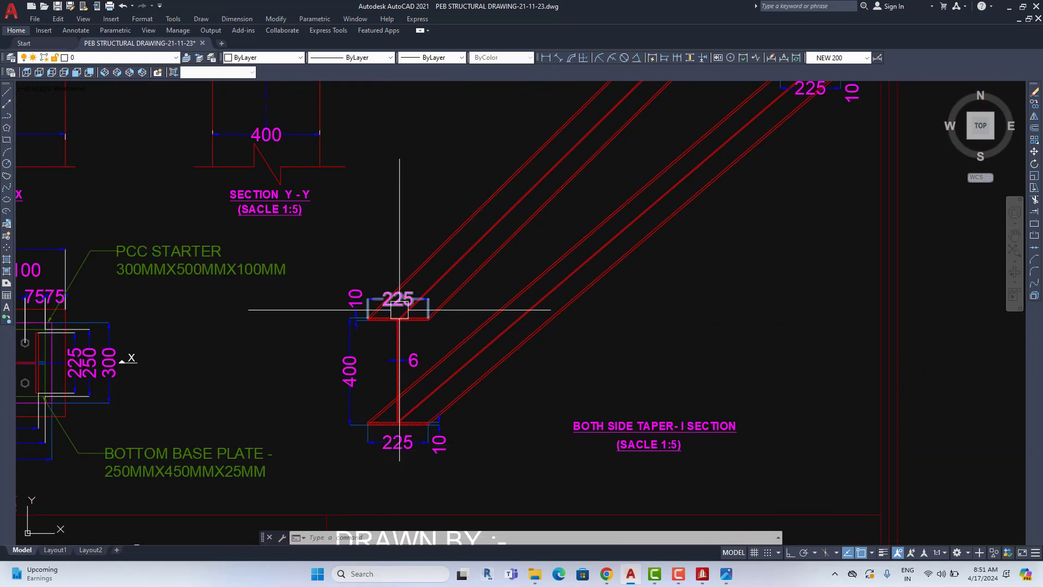
pyautogui.scroll(-2, 349, 359)
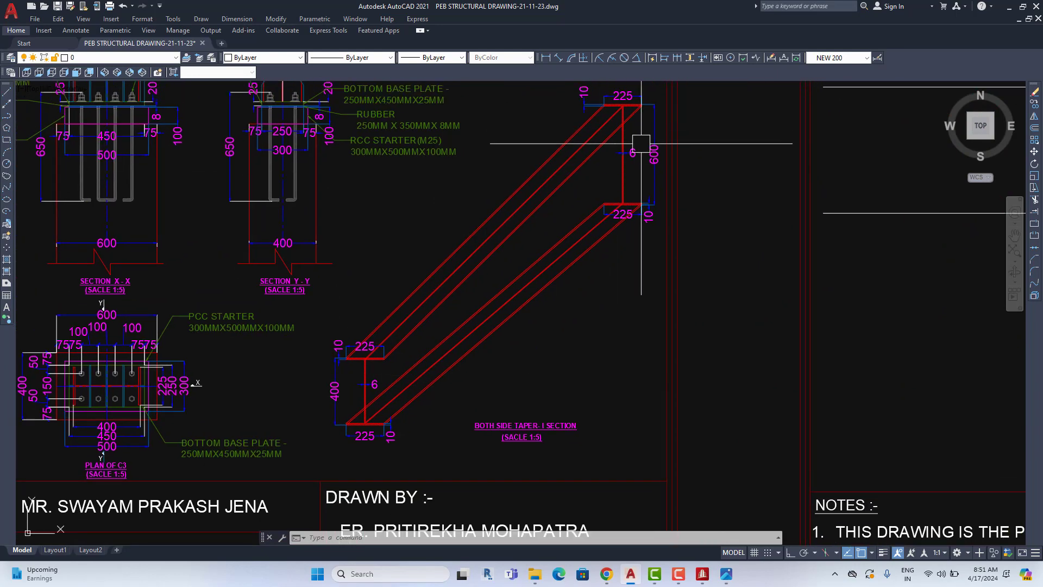
pyautogui.scroll(4, 326, 353)
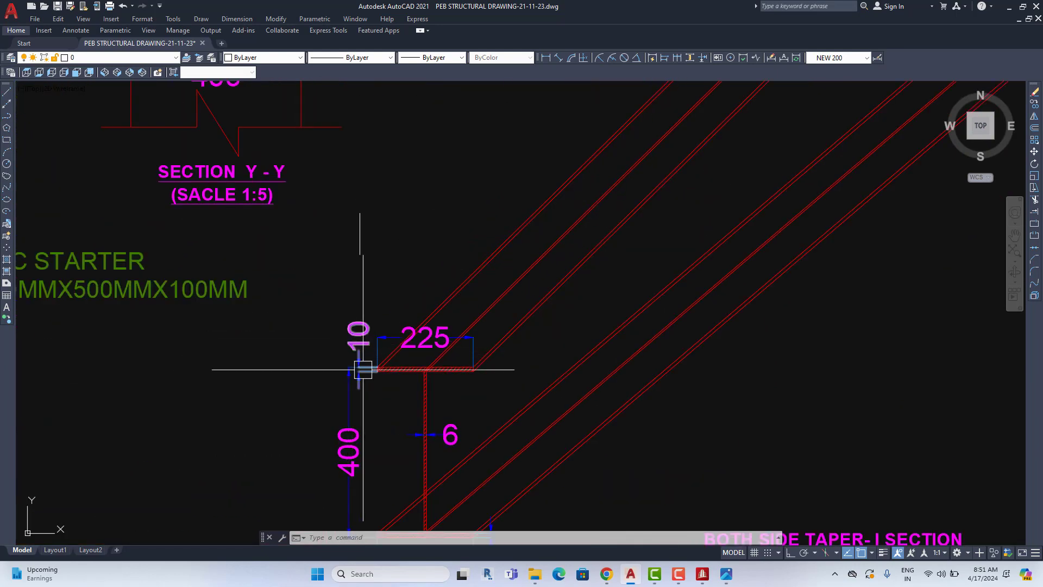
pyautogui.moveTo(362, 369); pyautogui.dragTo(372, 287, button='middle')
pyautogui.scroll(-8, 446, 352)
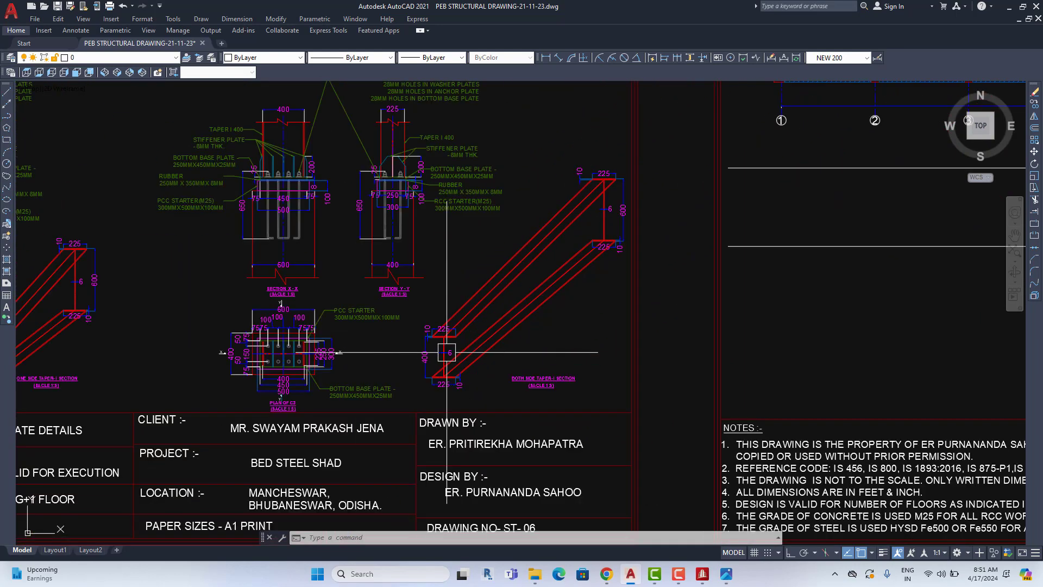
pyautogui.scroll(-5, 435, 342)
pyautogui.scroll(-2, 418, 325)
# Zoom onto the footing sheet and reveal Section C1'-C1' above the F1 plan.
pyautogui.scroll(7, 402, 332)
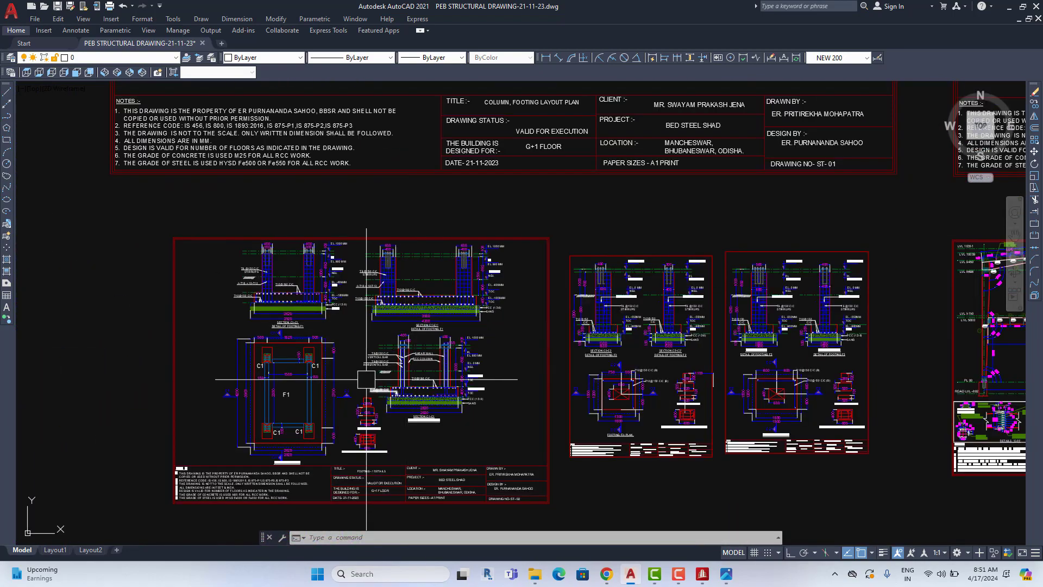
pyautogui.scroll(2, 373, 347)
pyautogui.scroll(-2, 217, 369)
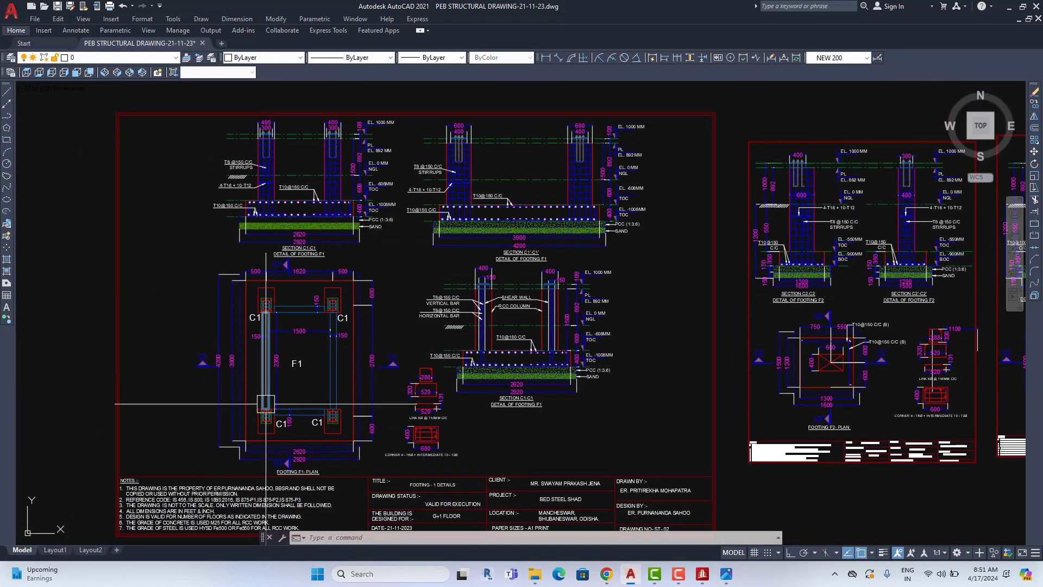
pyautogui.scroll(2, 320, 434)
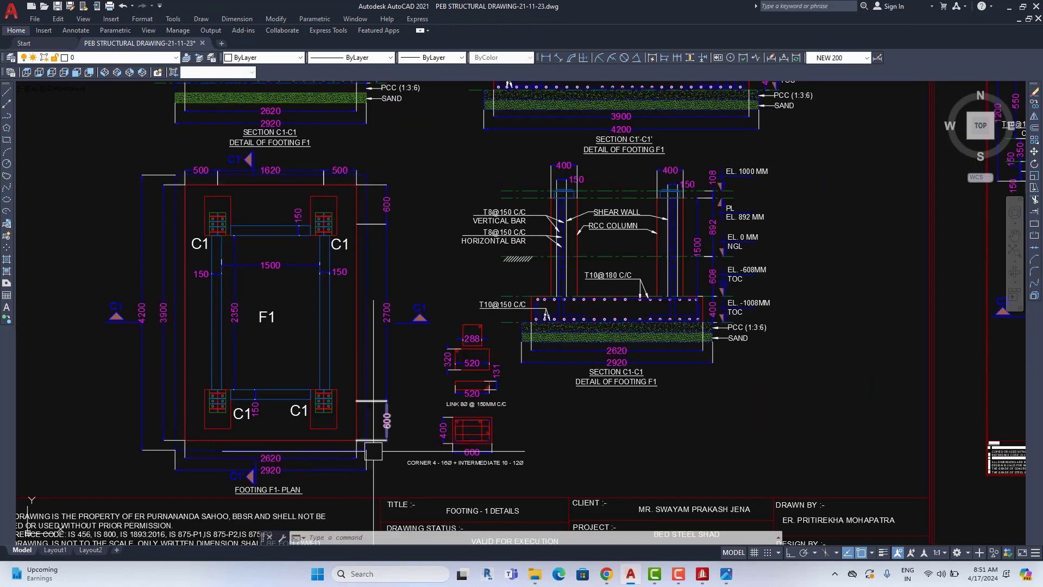
pyautogui.scroll(1, 331, 402)
pyautogui.moveTo(335, 391); pyautogui.dragTo(333, 493, button='middle')
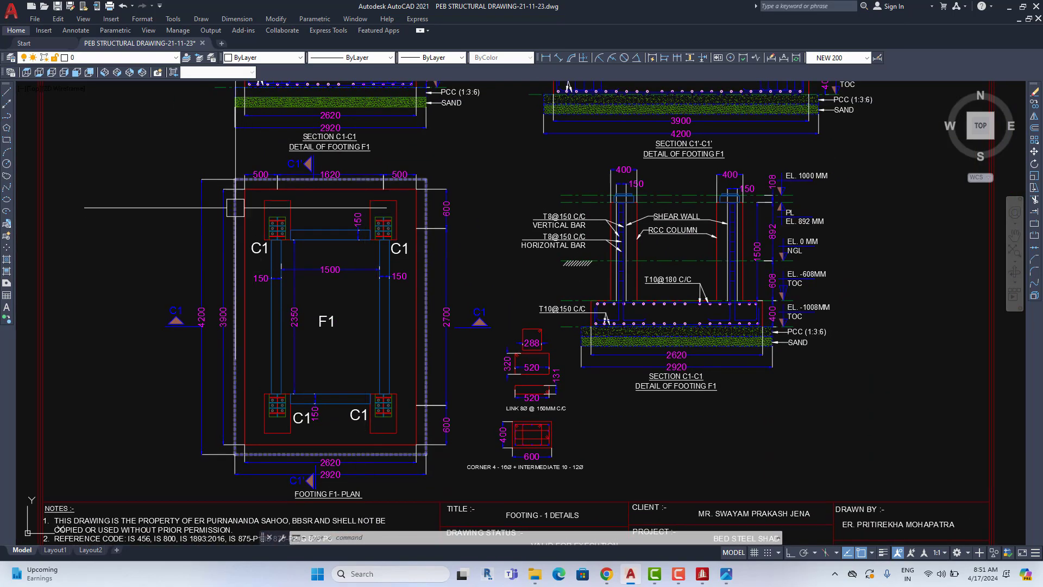
# Pan across Section C1-C1 to read the shear wall, PL labels and 400/150 column dimensions.
pyautogui.moveTo(461, 271)
pyautogui.mouseDown(button='middle')
pyautogui.moveTo(228, 277)
pyautogui.moveTo(364, 285)
pyautogui.mouseUp(button='middle')
pyautogui.scroll(3, 227, 278)
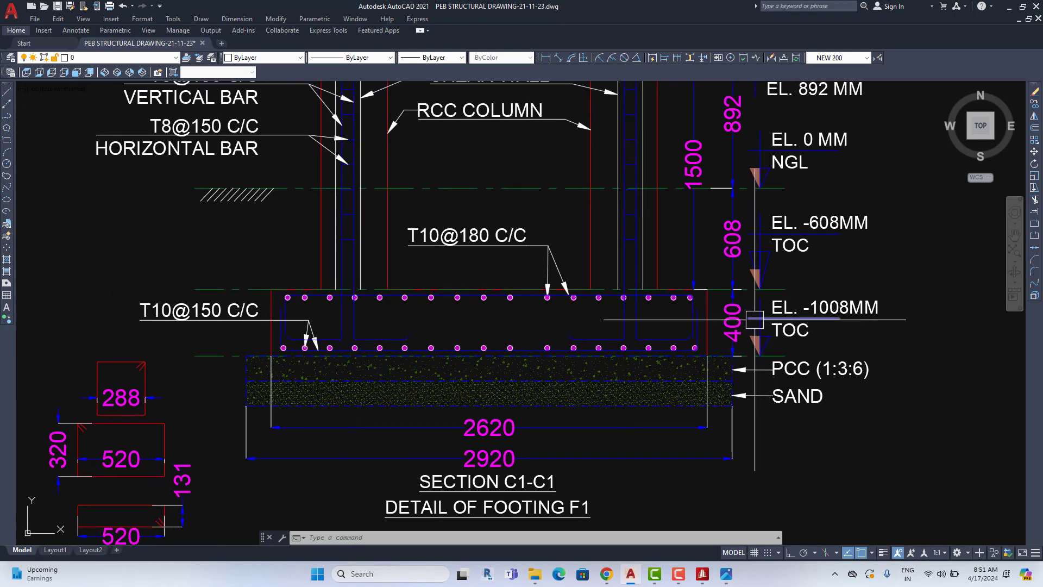
pyautogui.moveTo(737, 328); pyautogui.dragTo(727, 377, button='middle')
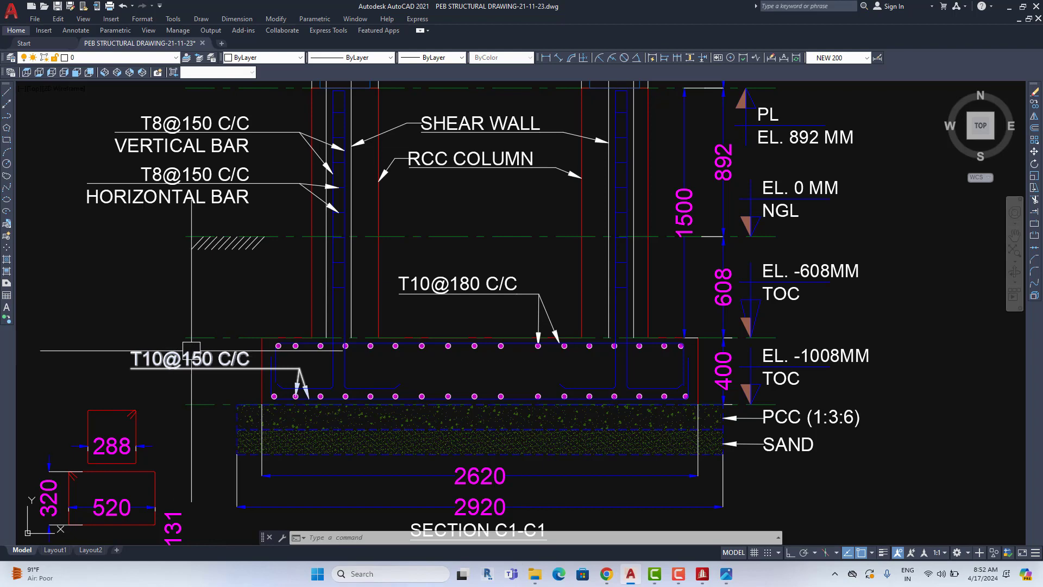
pyautogui.moveTo(221, 287); pyautogui.dragTo(221, 391, button='middle')
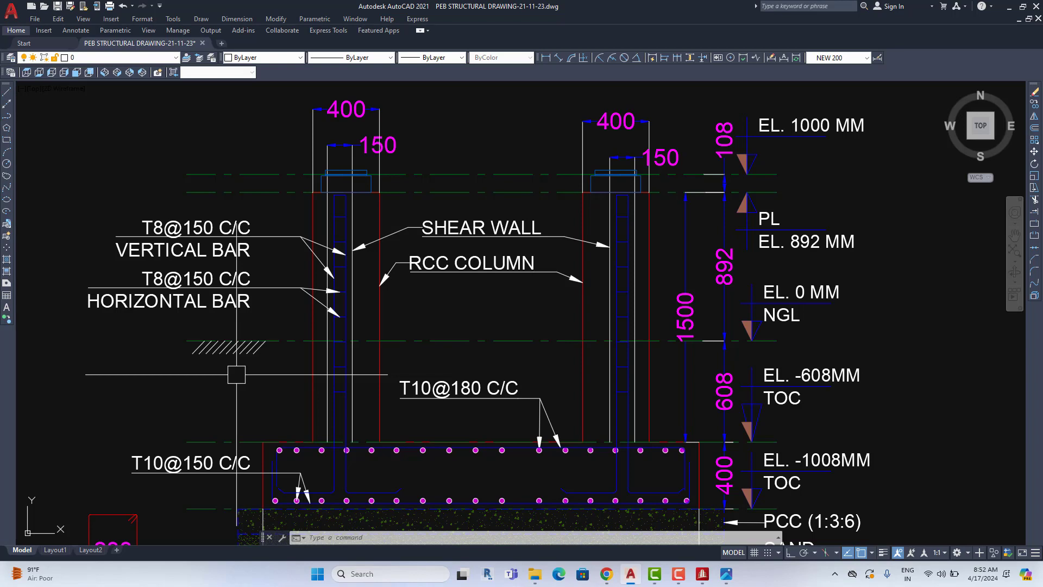
pyautogui.moveTo(268, 356); pyautogui.dragTo(283, 331, button='middle')
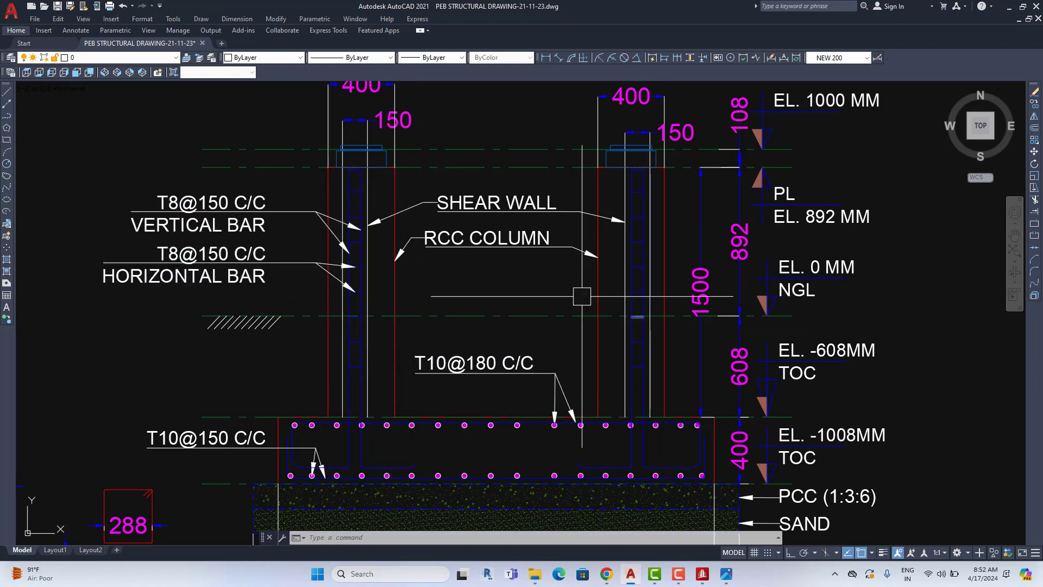
pyautogui.scroll(-3, 509, 227)
pyautogui.scroll(-3, 509, 227)
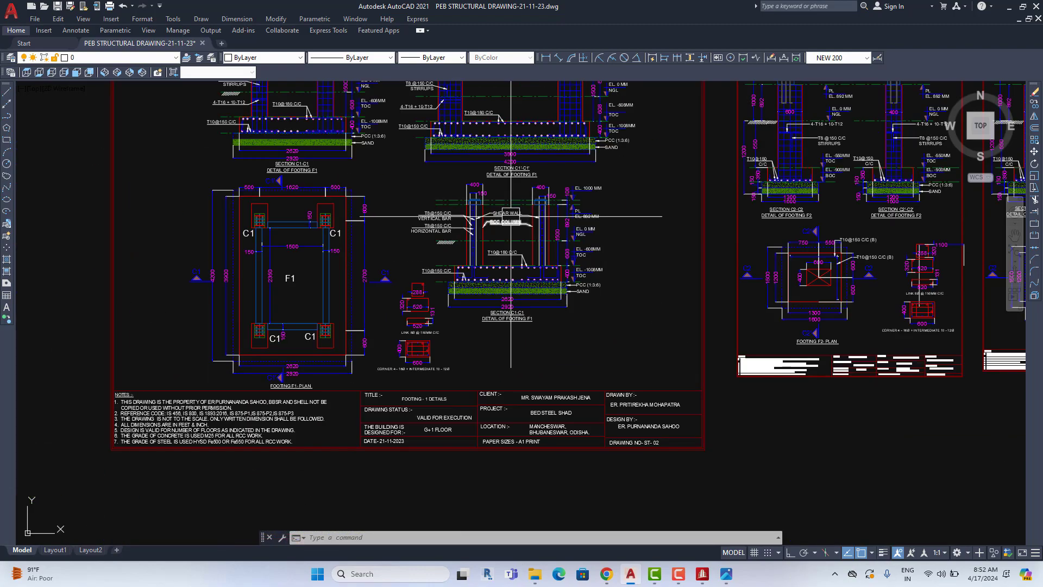
pyautogui.scroll(2, 272, 264)
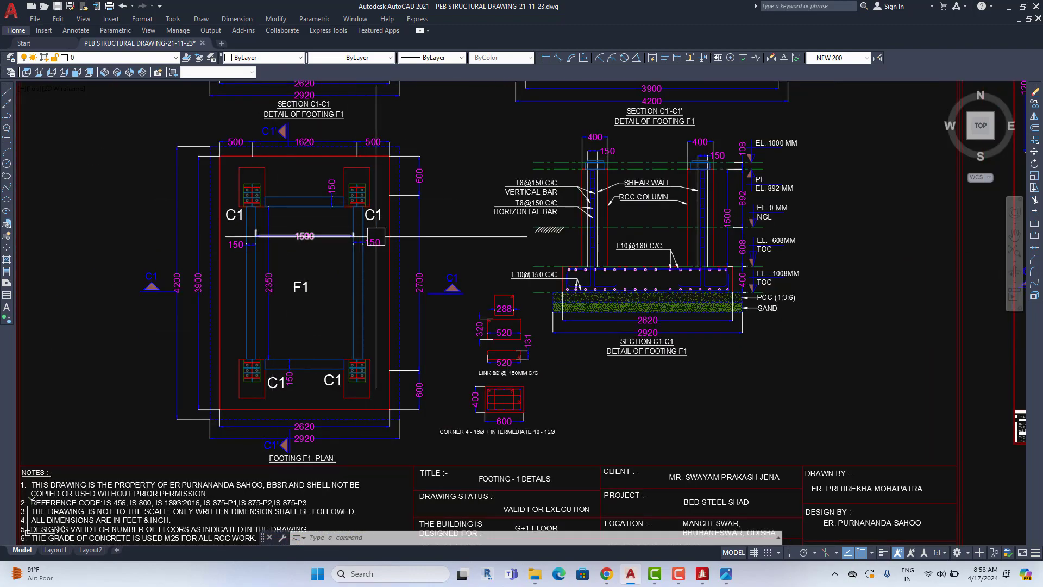
pyautogui.scroll(-5, 514, 326)
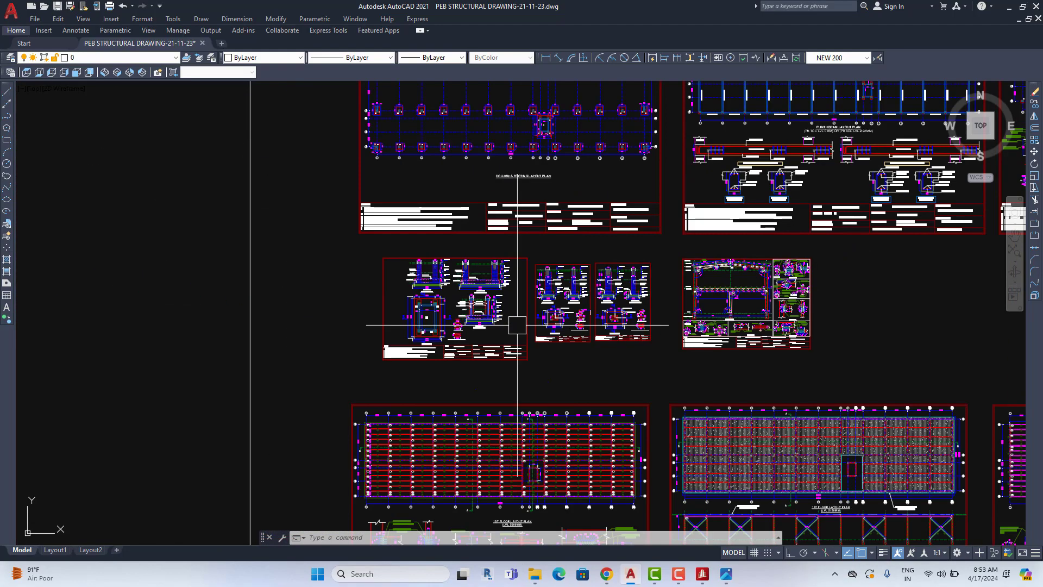
pyautogui.moveTo(618, 239); pyautogui.dragTo(390, 318, button='middle')
pyautogui.scroll(3, 589, 256)
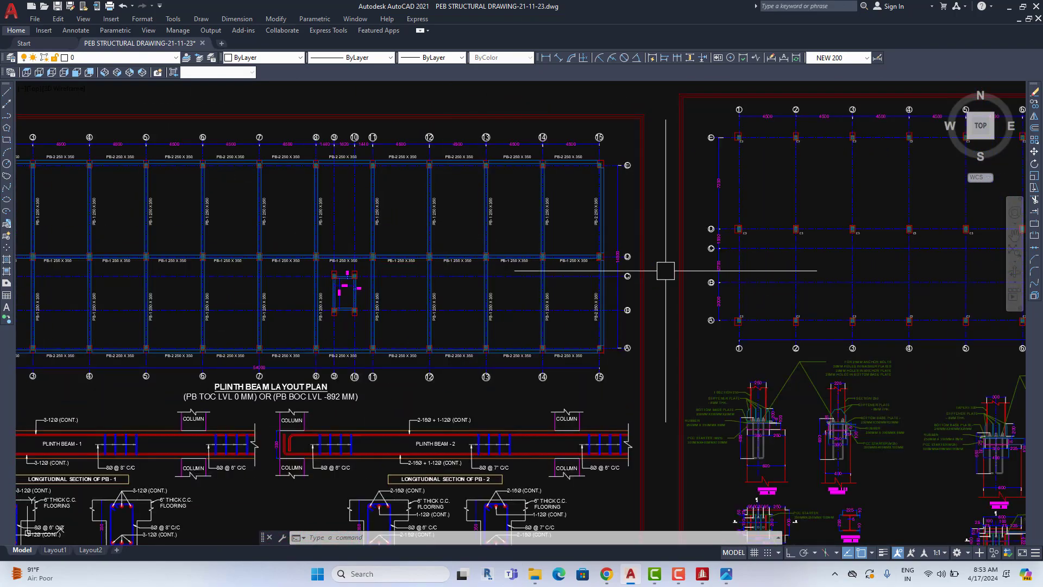
pyautogui.moveTo(666, 270); pyautogui.dragTo(638, 296, button='middle')
pyautogui.scroll(4, 638, 296)
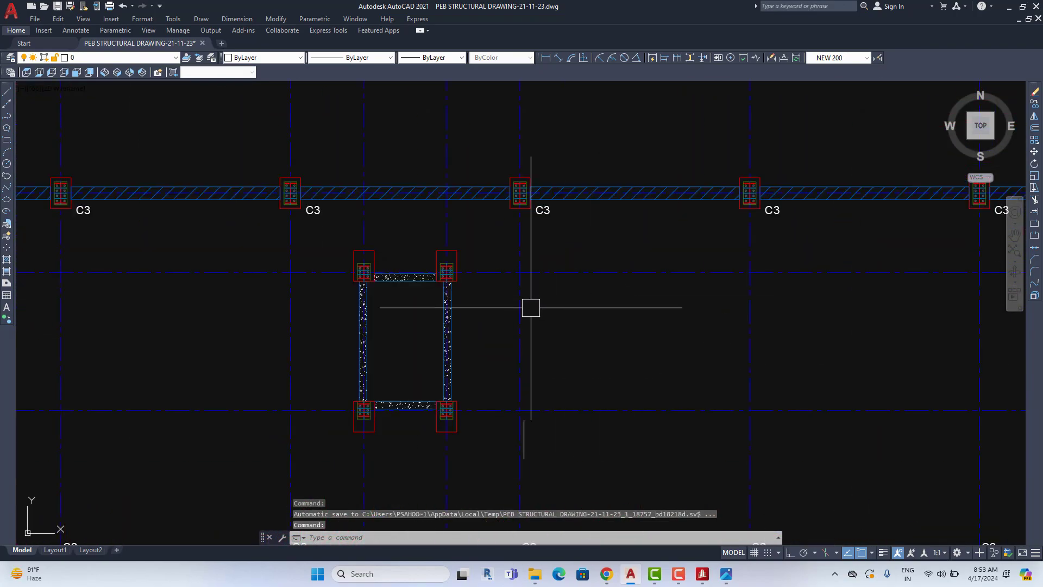
pyautogui.scroll(-5, 436, 287)
pyautogui.scroll(-3, 444, 349)
pyautogui.scroll(-2, 414, 353)
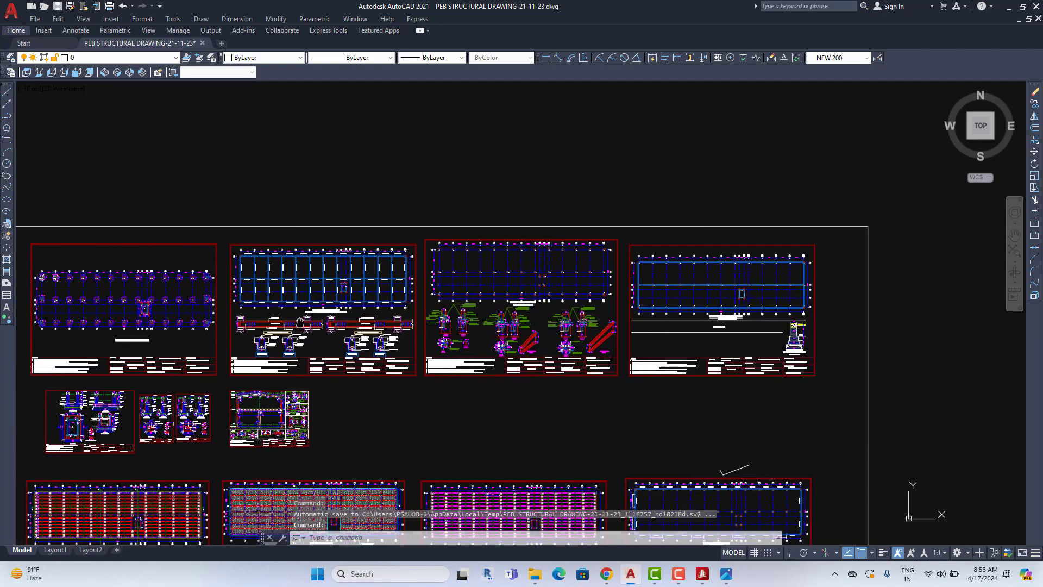
pyautogui.moveTo(107, 418); pyautogui.dragTo(384, 367, button='middle')
pyautogui.scroll(5, 384, 367)
# Zoom in on the Section C1-C1 reinforcement bar labels.
pyautogui.scroll(3, 389, 321)
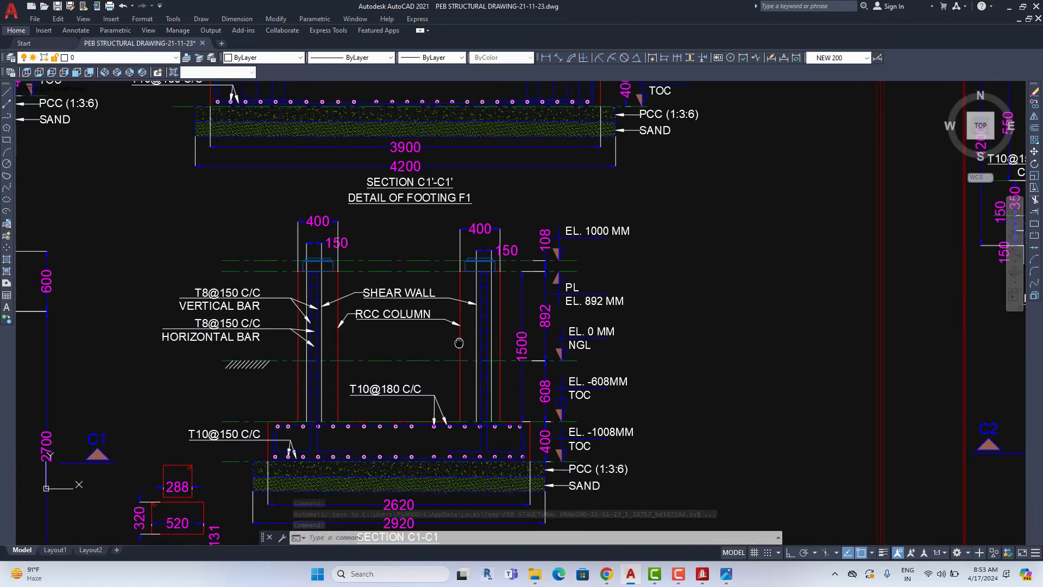
pyautogui.scroll(1, 388, 321)
pyautogui.moveTo(389, 321); pyautogui.dragTo(397, 274, button='middle')
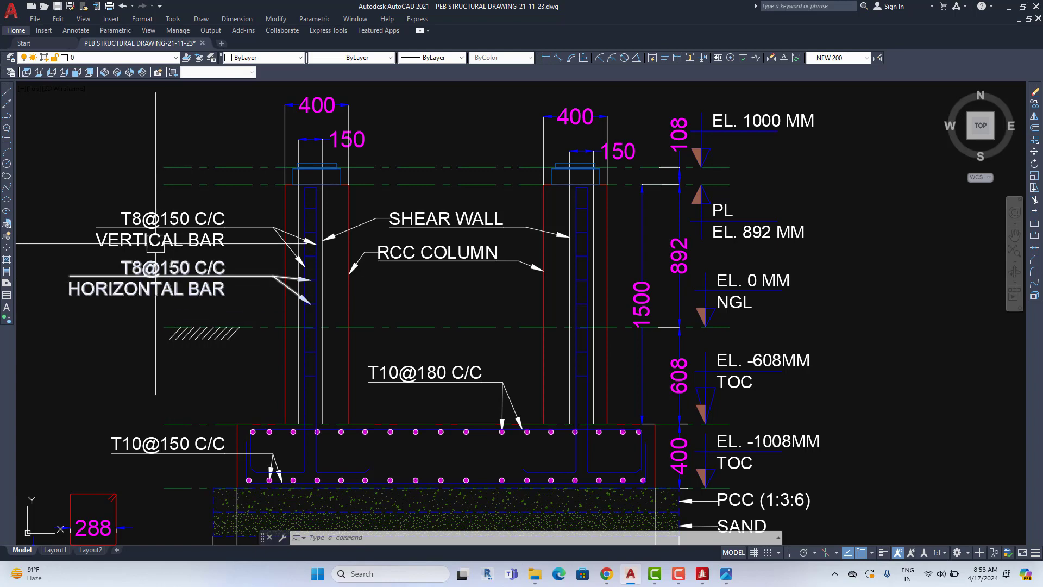
pyautogui.scroll(2, 156, 239)
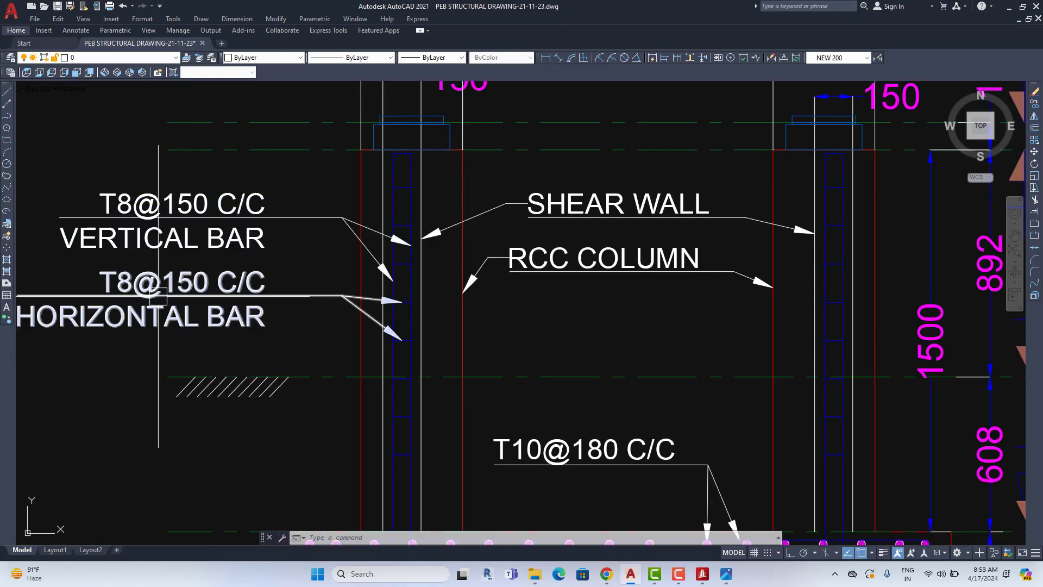
pyautogui.moveTo(158, 296); pyautogui.dragTo(172, 296, button='middle')
pyautogui.scroll(-4, 216, 296)
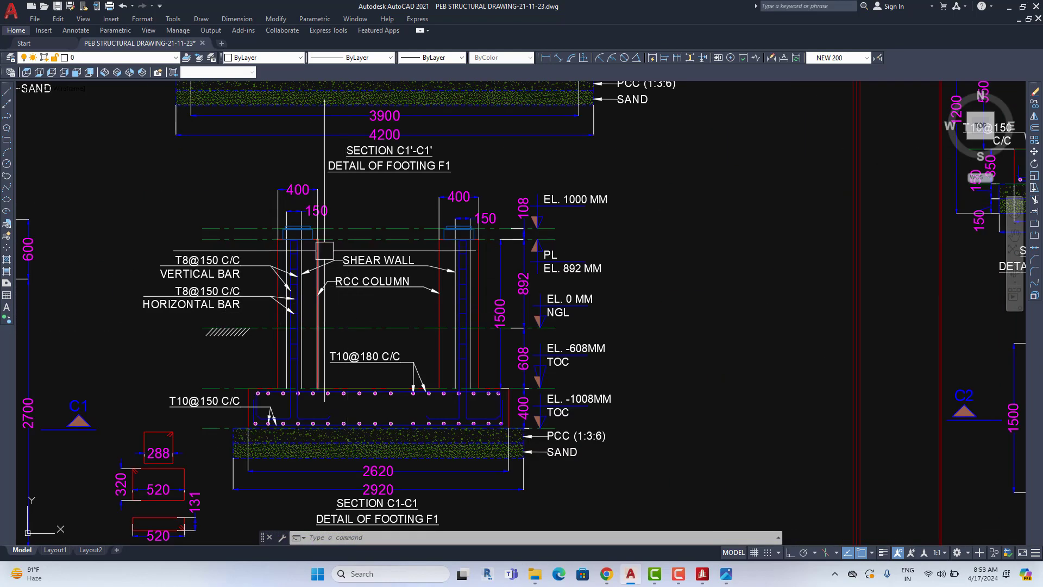
pyautogui.scroll(4, 333, 209)
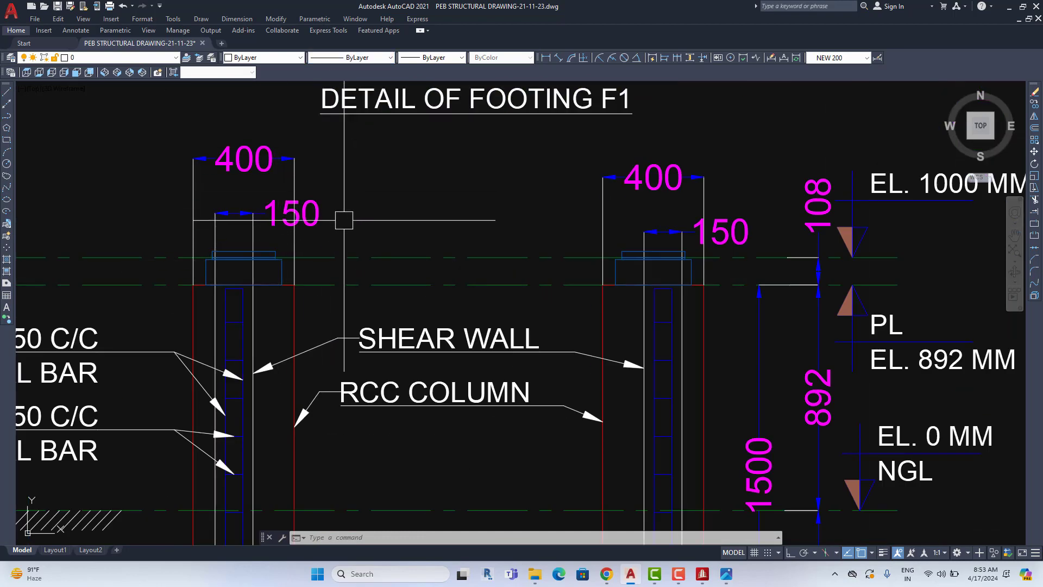
pyautogui.scroll(-4, 407, 221)
# Frame the 4200 × 2920 Footing F1 plan and its sections beside Section C2-C2.
pyautogui.moveTo(384, 228)
pyautogui.mouseDown(button='middle')
pyautogui.moveTo(345, 229)
pyautogui.moveTo(418, 221)
pyautogui.mouseUp(button='middle')
pyautogui.scroll(-4, 596, 269)
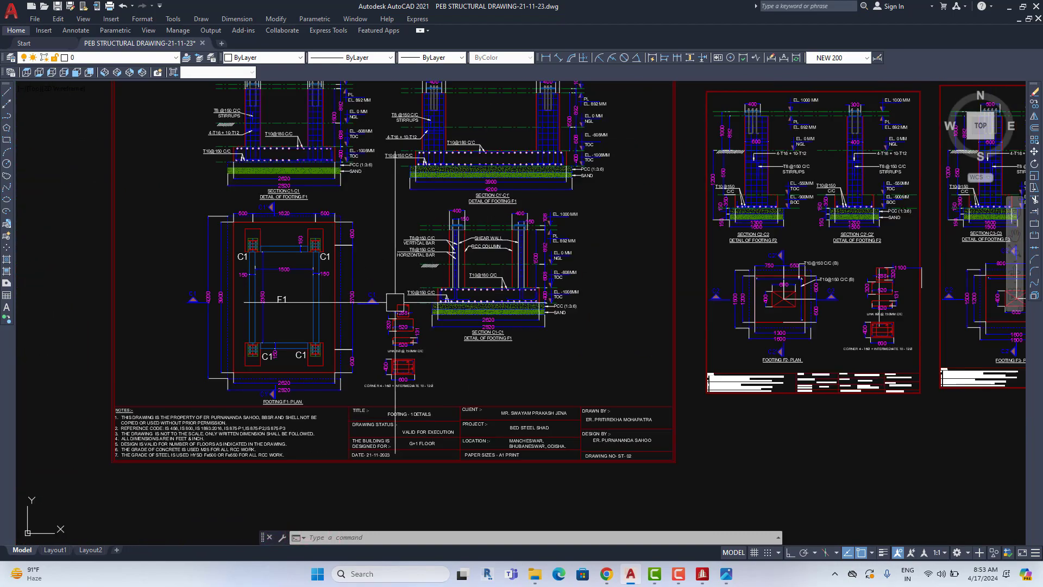
pyautogui.moveTo(596, 269); pyautogui.dragTo(354, 279, button='middle')
pyautogui.scroll(2, 354, 280)
pyautogui.moveTo(279, 92); pyautogui.dragTo(444, 214, button='middle')
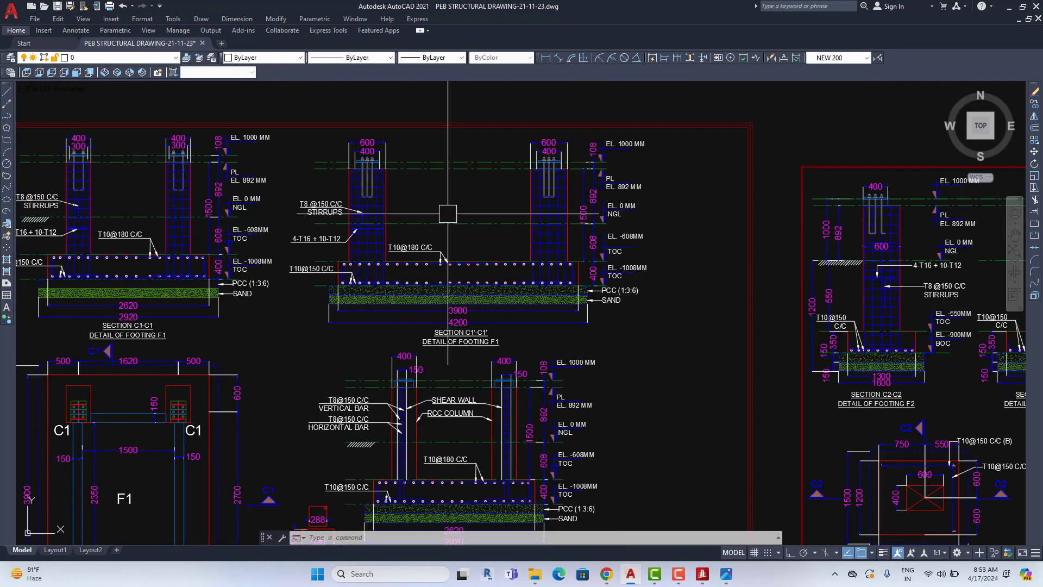
pyautogui.moveTo(407, 275); pyautogui.dragTo(471, 233, button='middle')
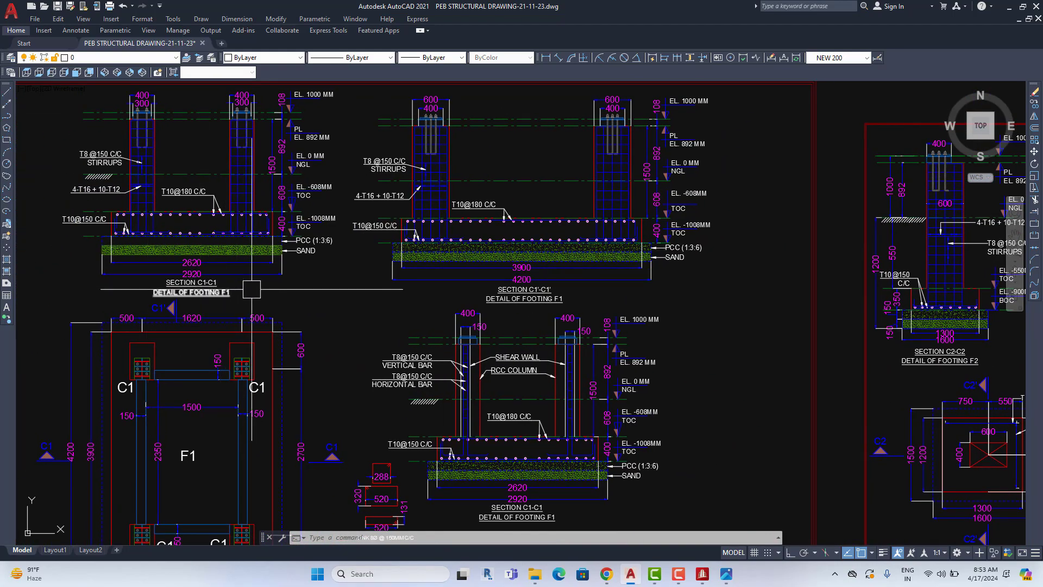
pyautogui.moveTo(214, 184); pyautogui.dragTo(275, 116, button='middle')
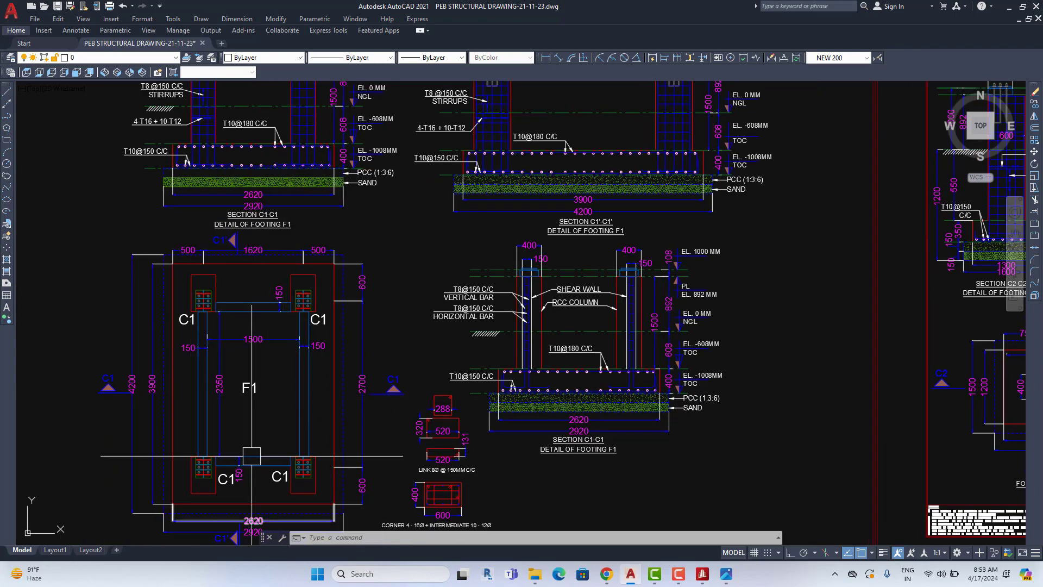
pyautogui.moveTo(276, 255); pyautogui.dragTo(247, 357, button='middle')
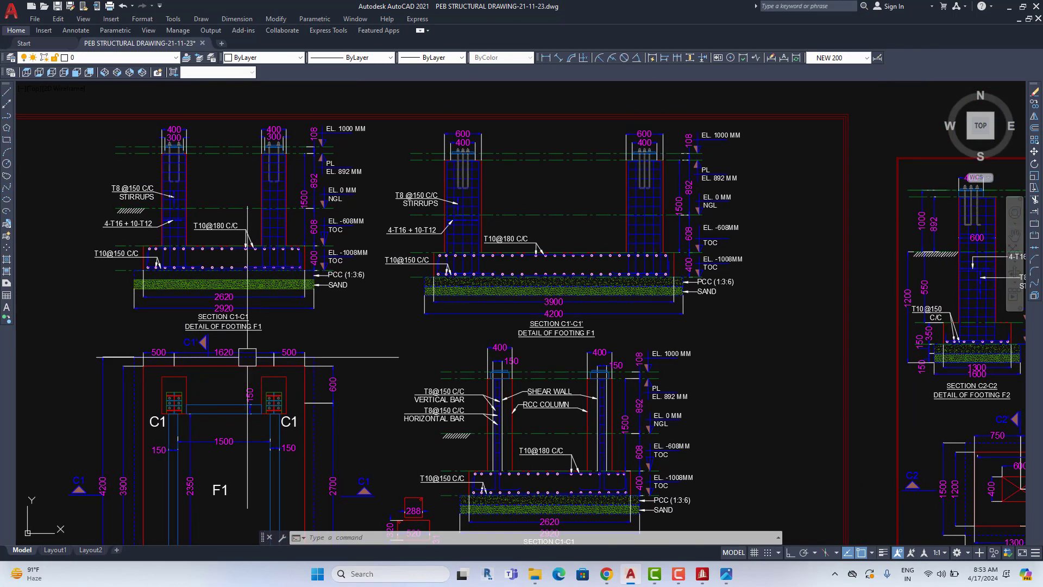
pyautogui.moveTo(615, 395); pyautogui.dragTo(562, 282, button='middle')
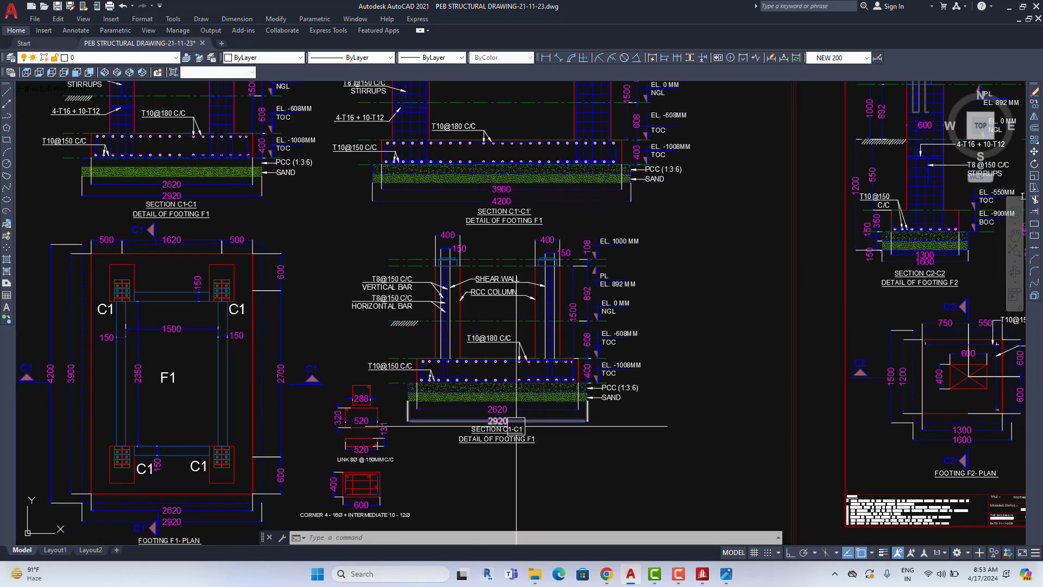
# Pan to the tops of the F2 and F3 sections and the F2 plan.
pyautogui.scroll(-2, 256, 377)
pyautogui.scroll(2, 394, 398)
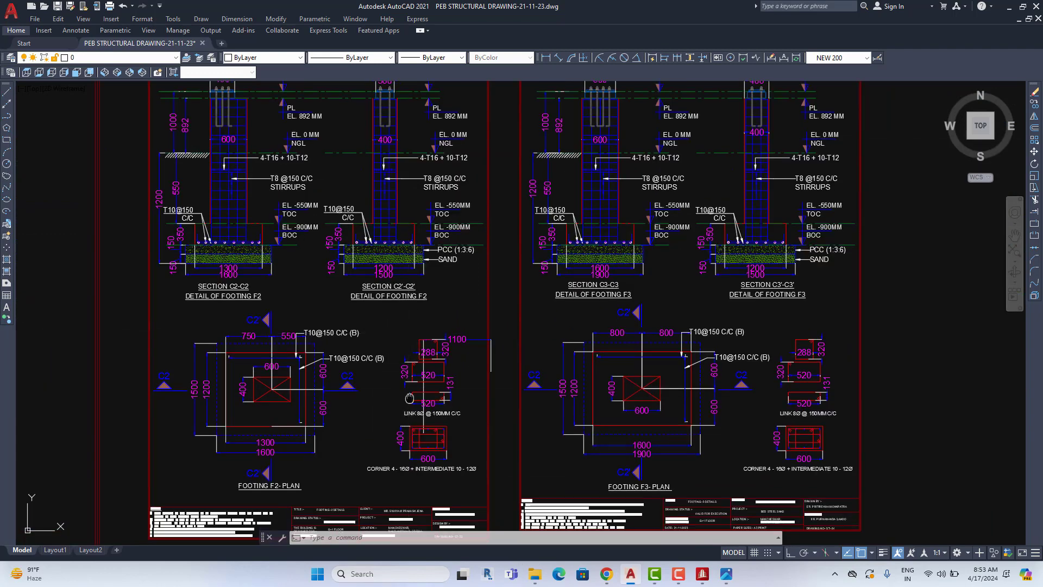
pyautogui.moveTo(328, 441); pyautogui.dragTo(350, 477, button='middle')
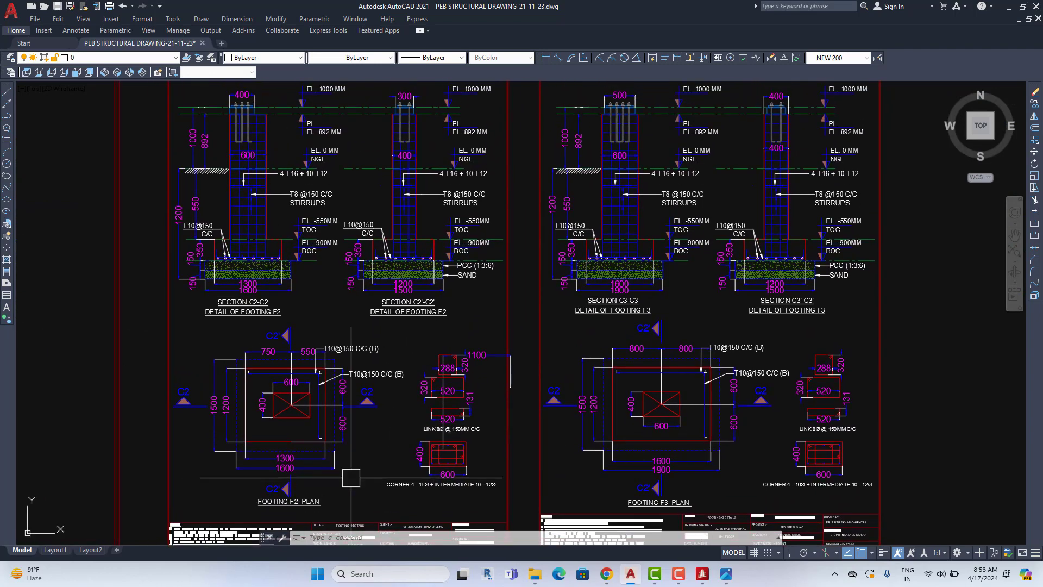
pyautogui.scroll(2, 301, 425)
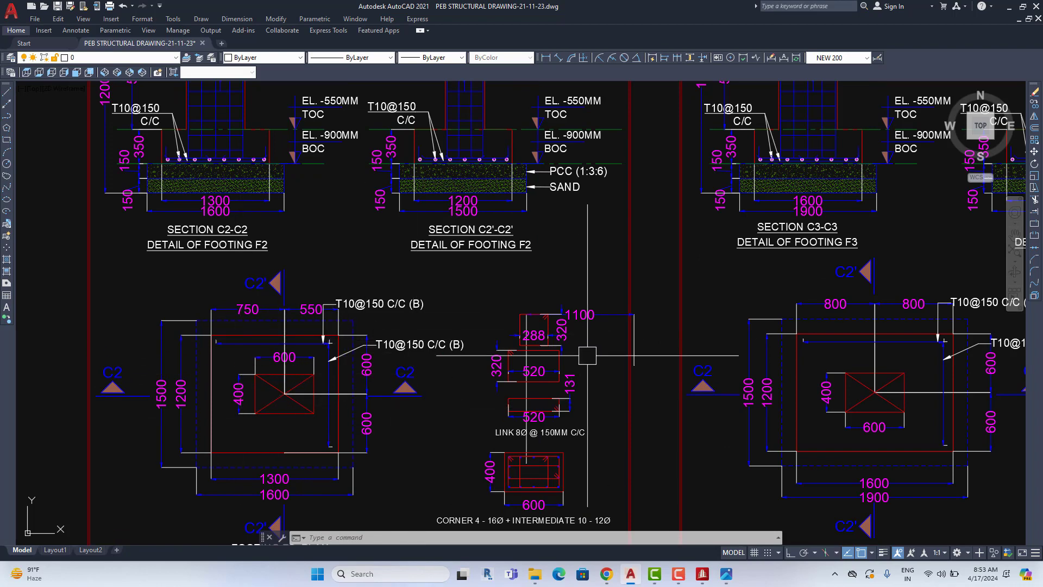
pyautogui.moveTo(543, 484); pyautogui.dragTo(539, 434, button='middle')
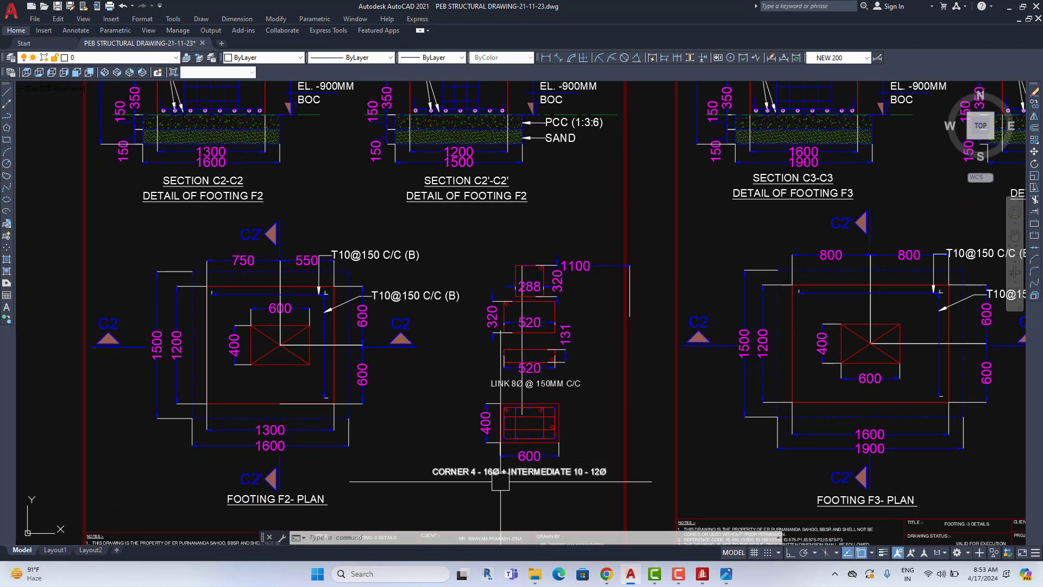
# Zoom to the footing bar arrangement details and erase the stray 1100 dimension.
pyautogui.scroll(4, 527, 449)
pyautogui.scroll(1, 538, 432)
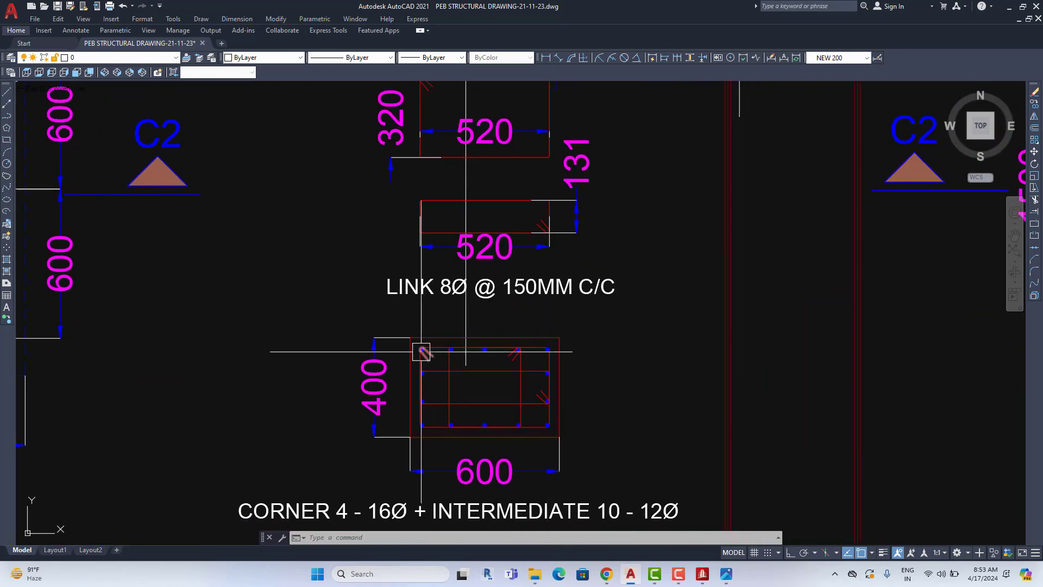
pyautogui.moveTo(384, 515); pyautogui.dragTo(398, 480, button='middle')
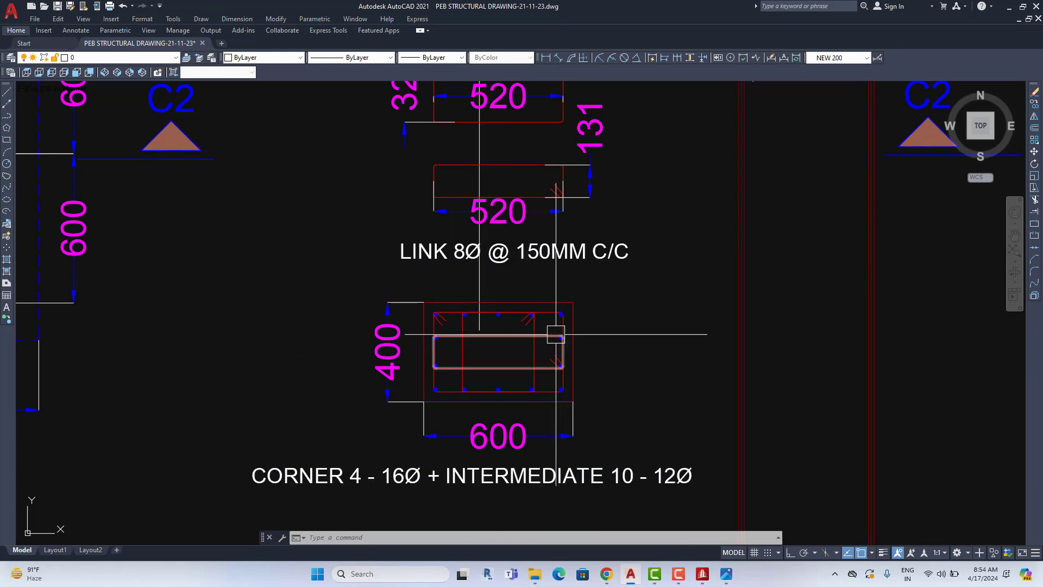
pyautogui.scroll(-2, 554, 332)
pyautogui.moveTo(554, 333); pyautogui.dragTo(542, 418, button='middle')
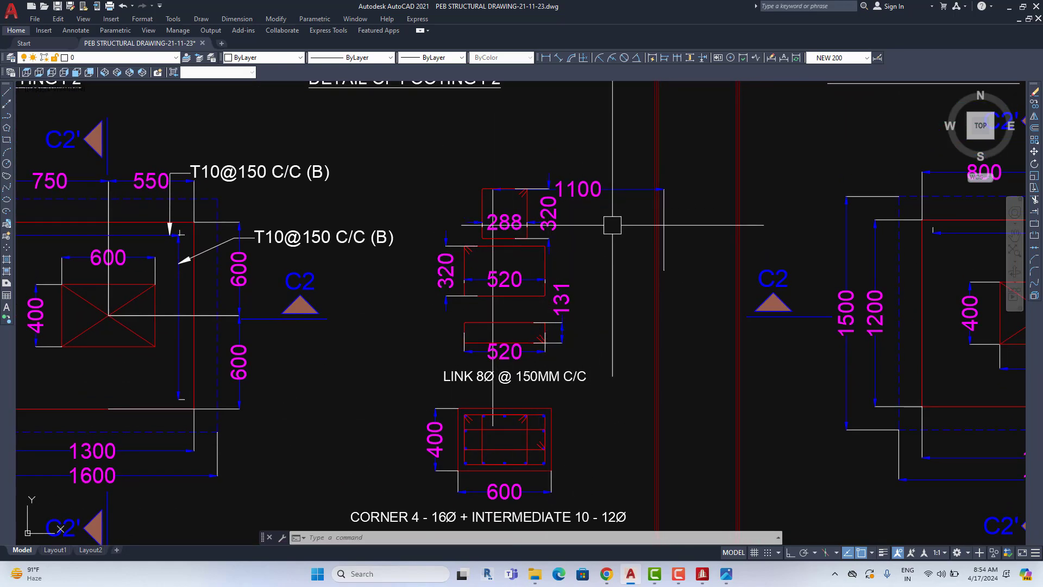
pyautogui.click(607, 189)
pyautogui.press('Delete')
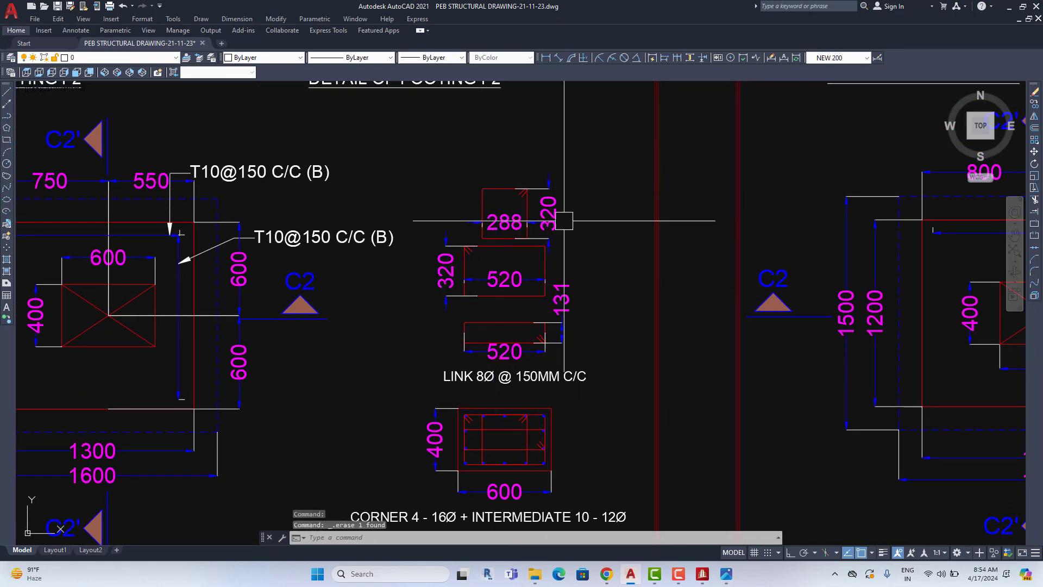
# Bring Sections C2-C2 and C2'-C2' into view beside Footing F3's C3 sections.
pyautogui.scroll(1, 535, 367)
pyautogui.scroll(1, 577, 358)
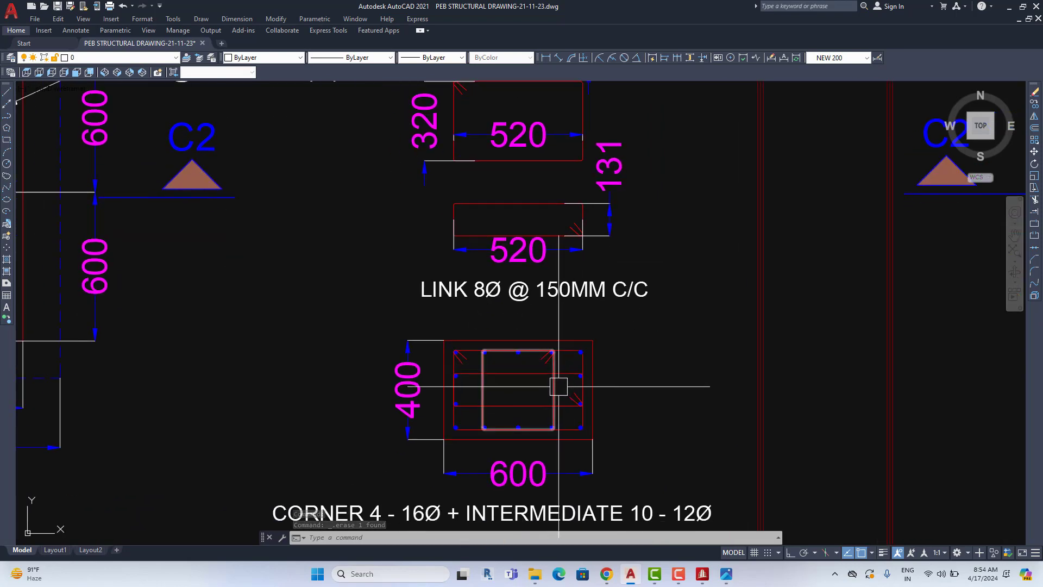
pyautogui.moveTo(567, 373); pyautogui.dragTo(543, 510, button='middle')
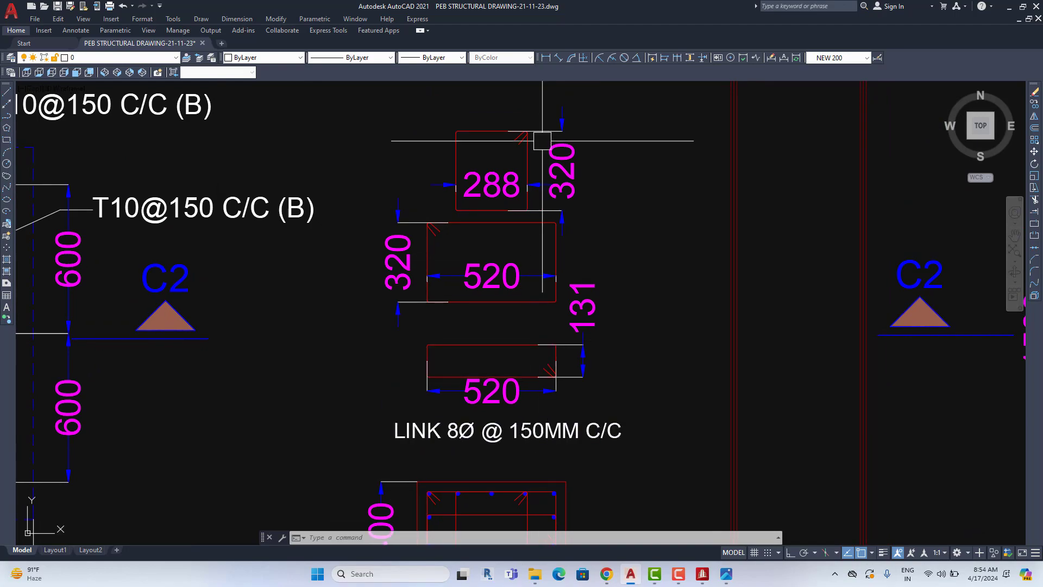
pyautogui.scroll(-2, 540, 139)
pyautogui.moveTo(500, 180); pyautogui.dragTo(566, 339, button='middle')
pyautogui.scroll(-5, 566, 339)
pyautogui.scroll(1, 348, 387)
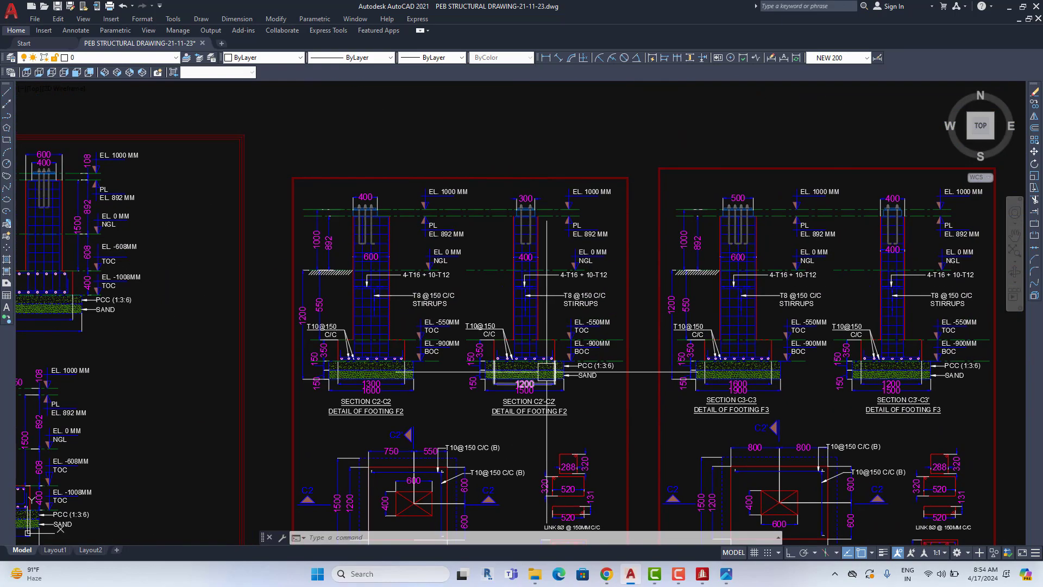
pyautogui.scroll(3, 349, 387)
pyautogui.scroll(1, 348, 387)
pyautogui.moveTo(347, 387); pyautogui.dragTo(354, 429, button='middle')
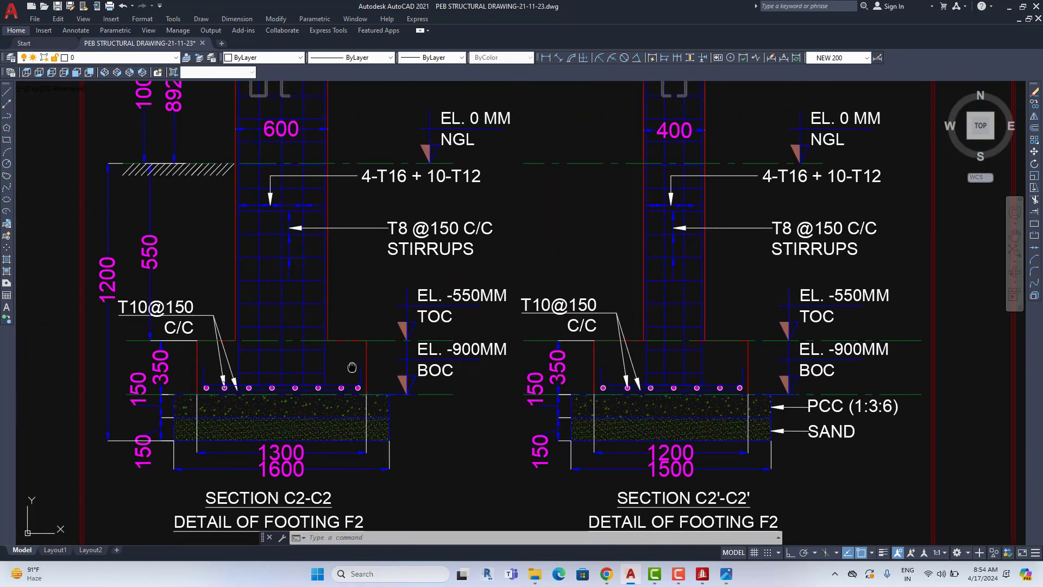
pyautogui.moveTo(269, 371); pyautogui.dragTo(311, 376, button='middle')
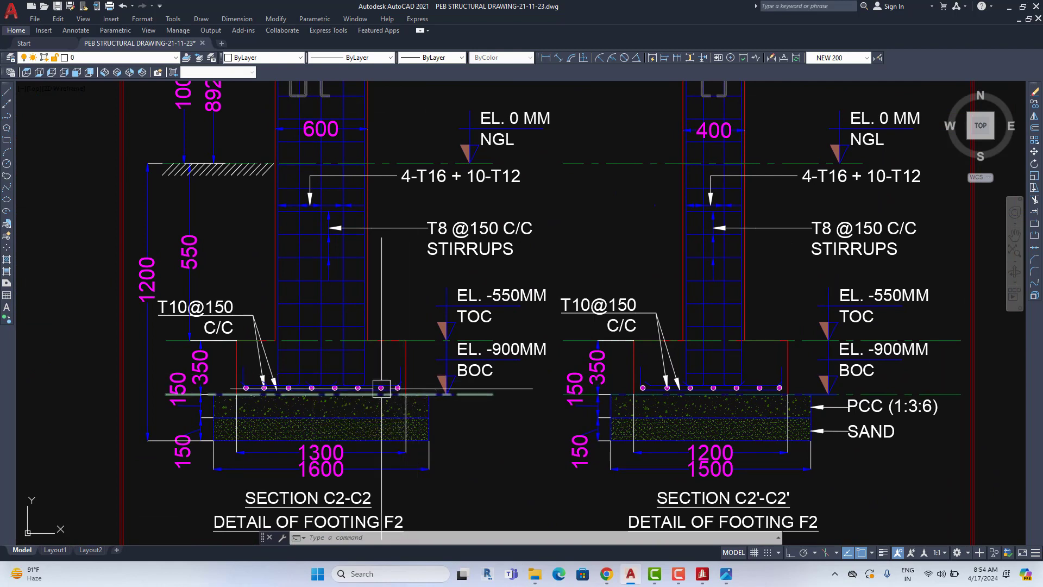
pyautogui.moveTo(381, 388); pyautogui.dragTo(388, 385, button='middle')
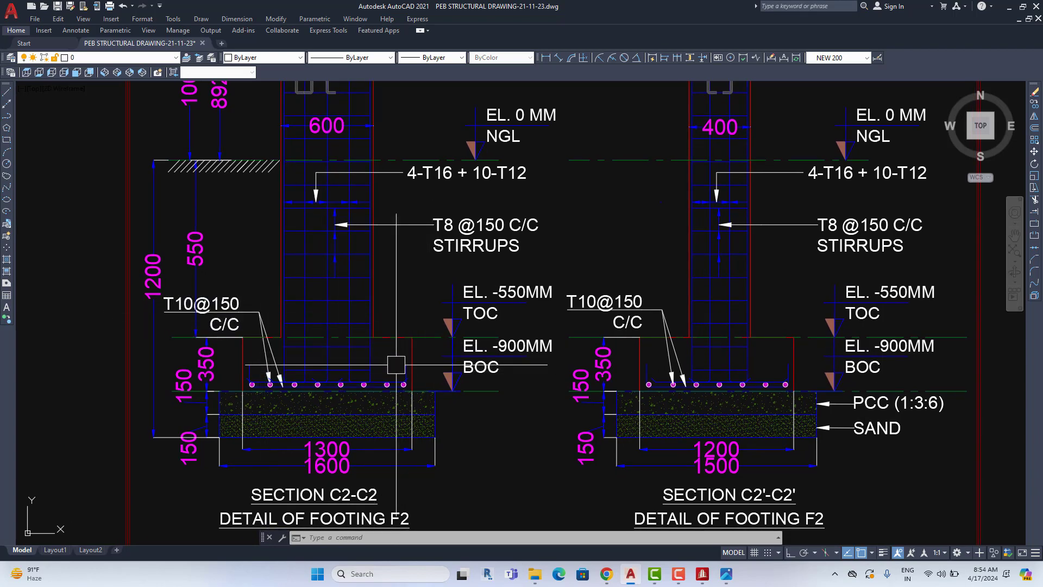
pyautogui.moveTo(357, 291); pyautogui.dragTo(345, 378, button='middle')
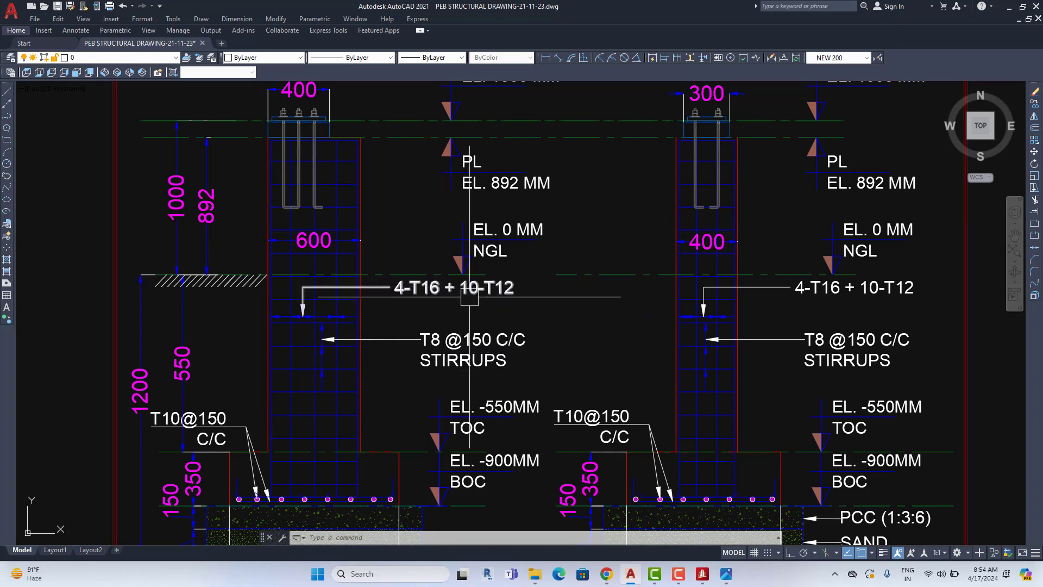
pyautogui.scroll(-4, 469, 297)
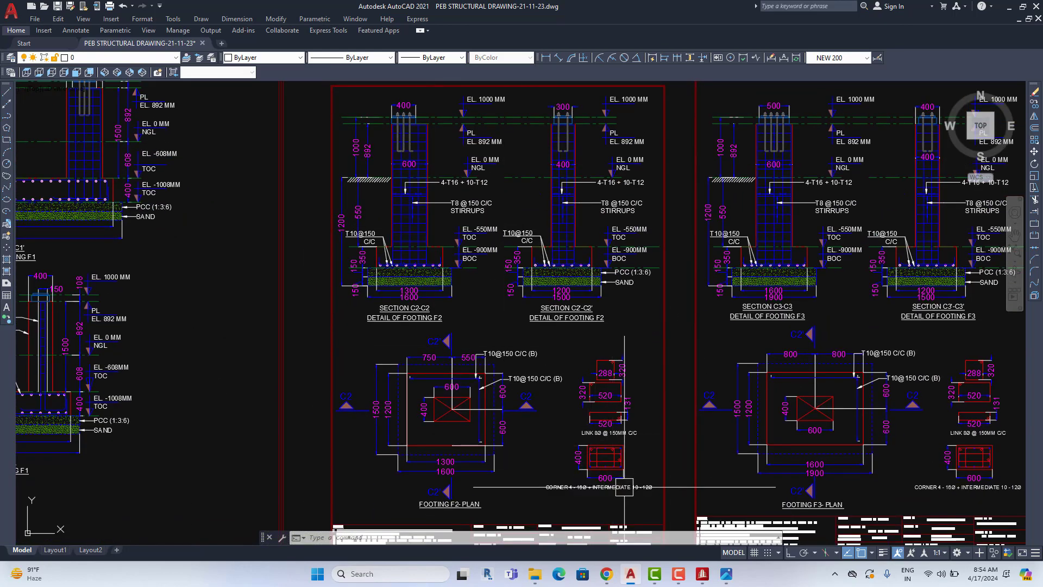
# Zoom into Section C2-C2's anchor bolts and base plate, then out to the PB-1/PB-2 plinth beam sheet.
pyautogui.scroll(2, 404, 129)
pyautogui.scroll(5, 405, 128)
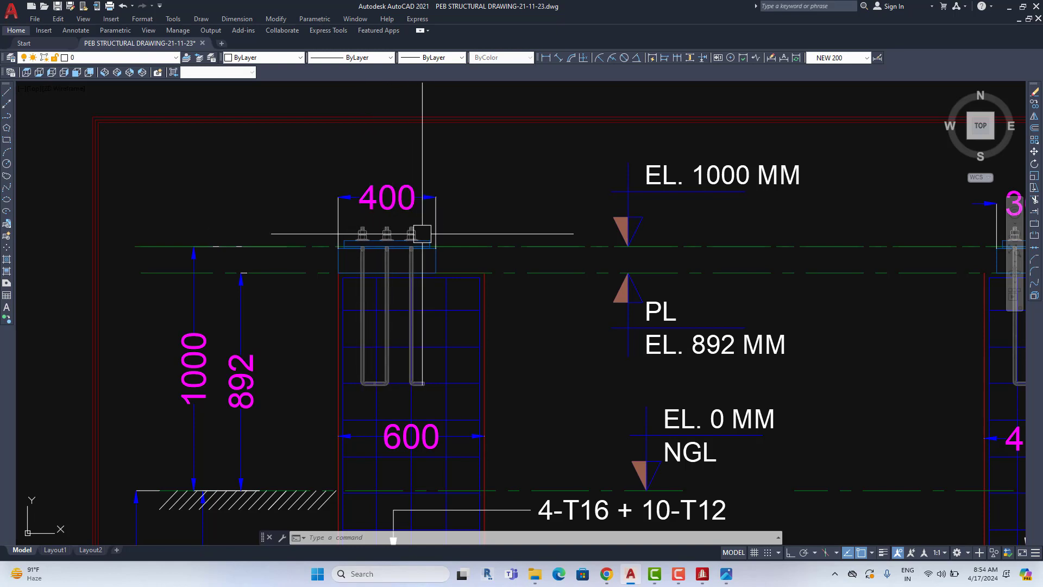
pyautogui.scroll(5, 362, 239)
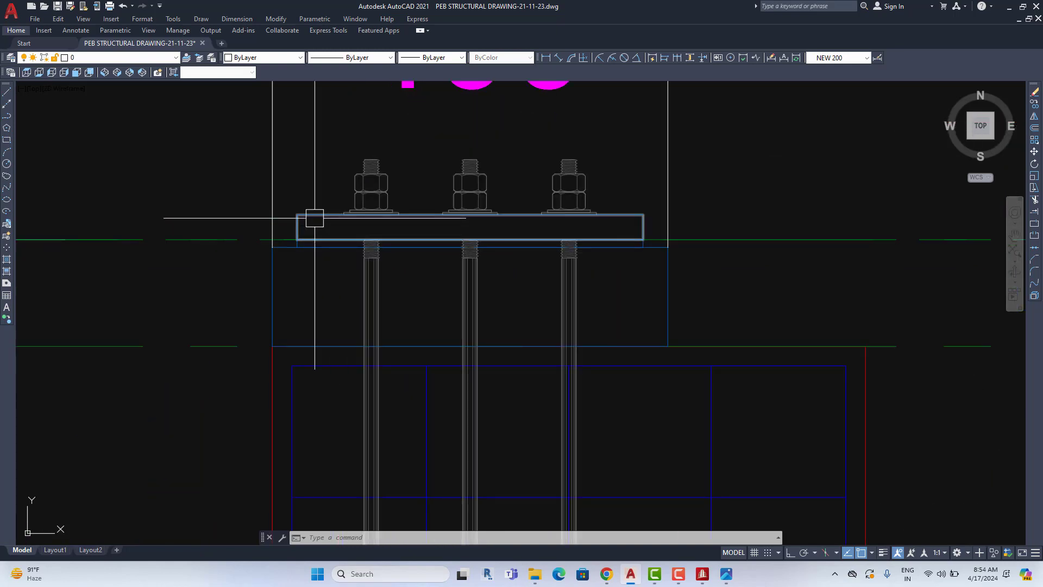
pyautogui.scroll(5, 289, 245)
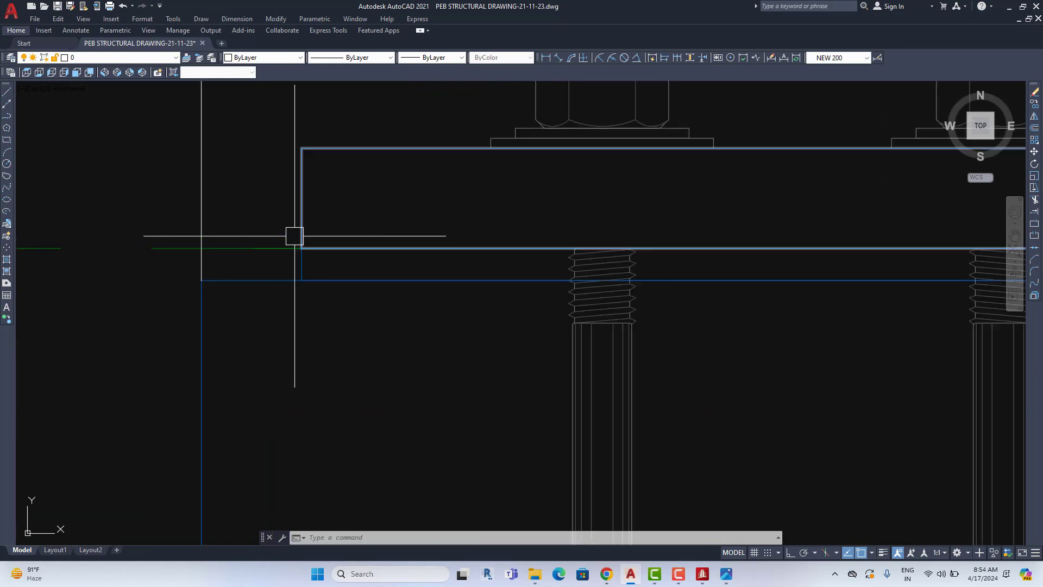
pyautogui.scroll(-4, 293, 259)
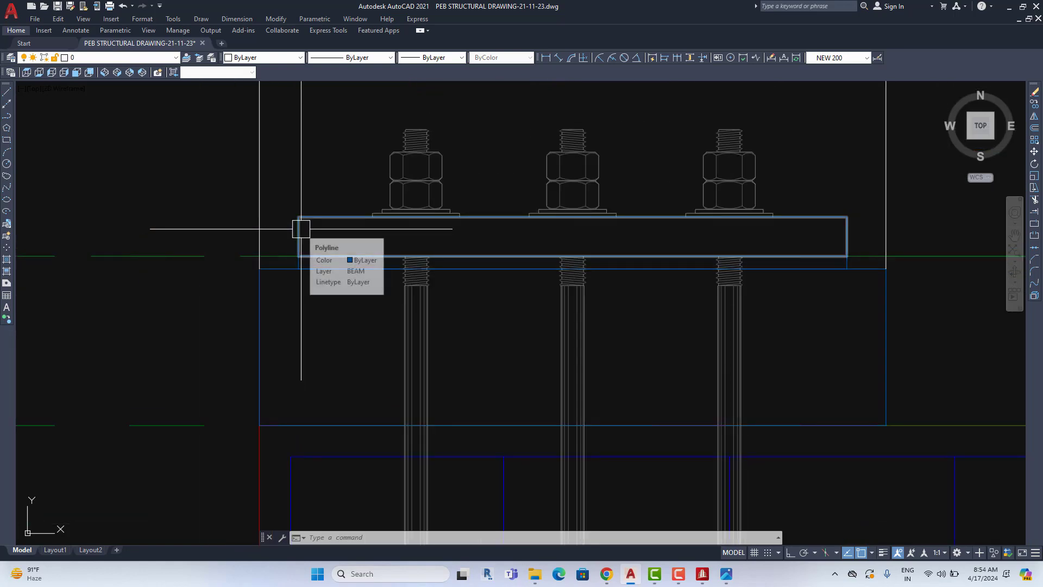
pyautogui.scroll(-2, 375, 212)
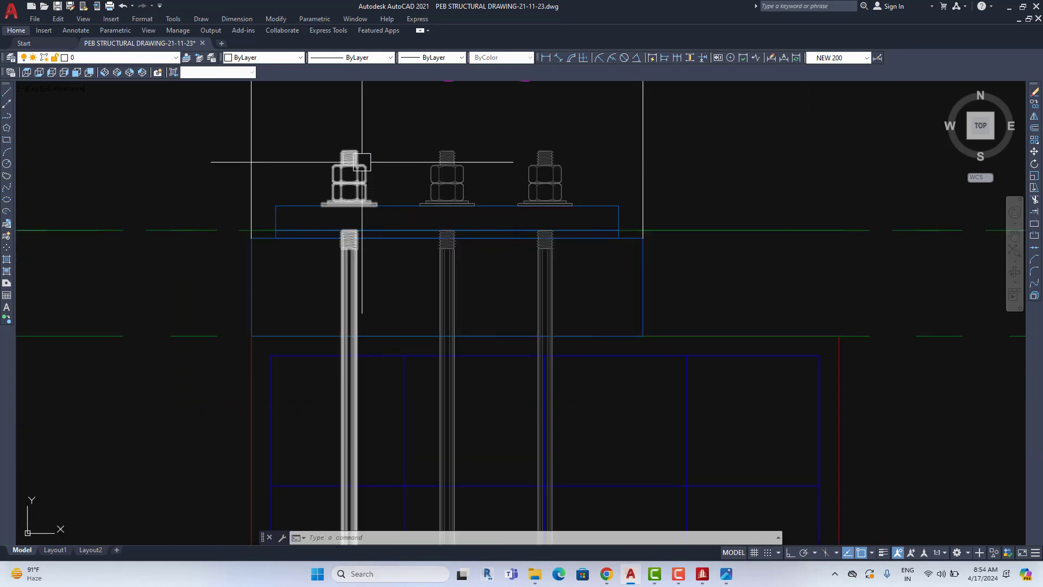
pyautogui.scroll(-2, 355, 334)
pyautogui.scroll(-1, 355, 334)
pyautogui.scroll(-3, 359, 374)
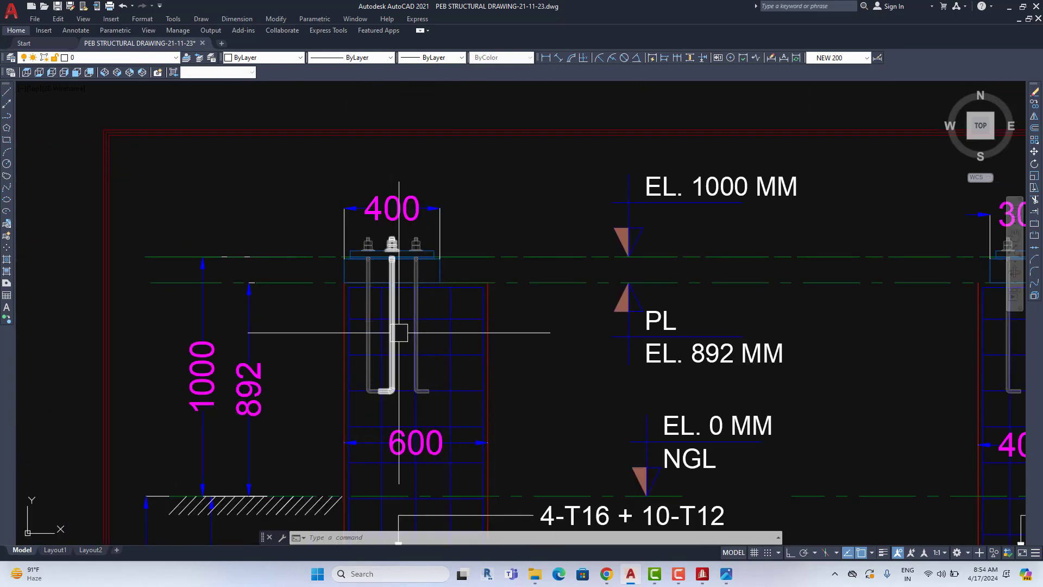
pyautogui.scroll(-5, 399, 333)
# Pan past the plinth beam sheet to the base plate layout.
pyautogui.moveTo(398, 332); pyautogui.dragTo(240, 334, button='middle')
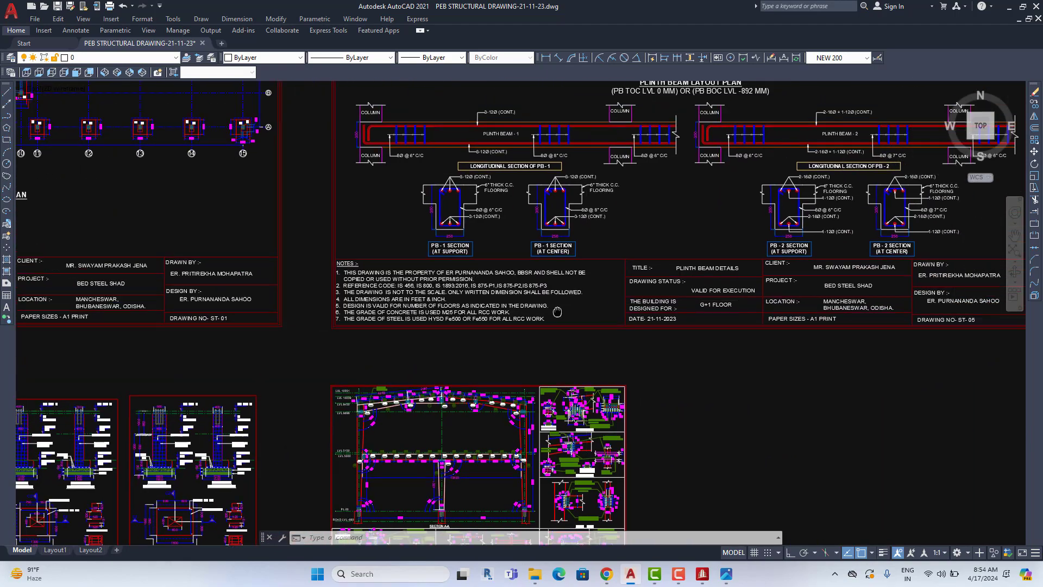
pyautogui.scroll(2, 240, 333)
pyautogui.moveTo(711, 335); pyautogui.dragTo(396, 303, button='middle')
pyautogui.scroll(3, 299, 221)
pyautogui.scroll(2, 210, 226)
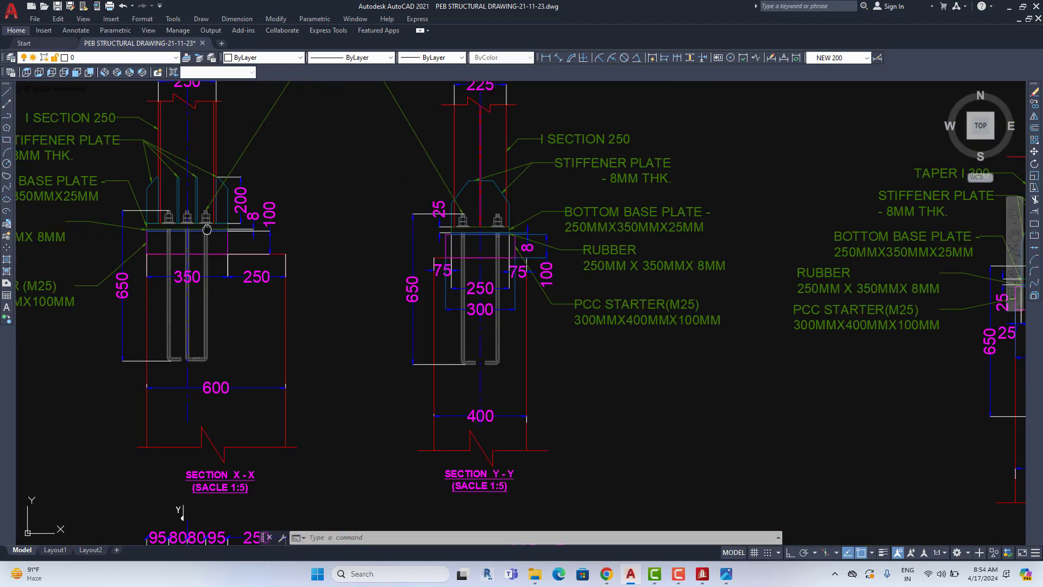
# Zoom into base plate Sections X-X and Y-Y, then zoom out to every sheet.
pyautogui.moveTo(209, 226); pyautogui.dragTo(292, 373, button='middle')
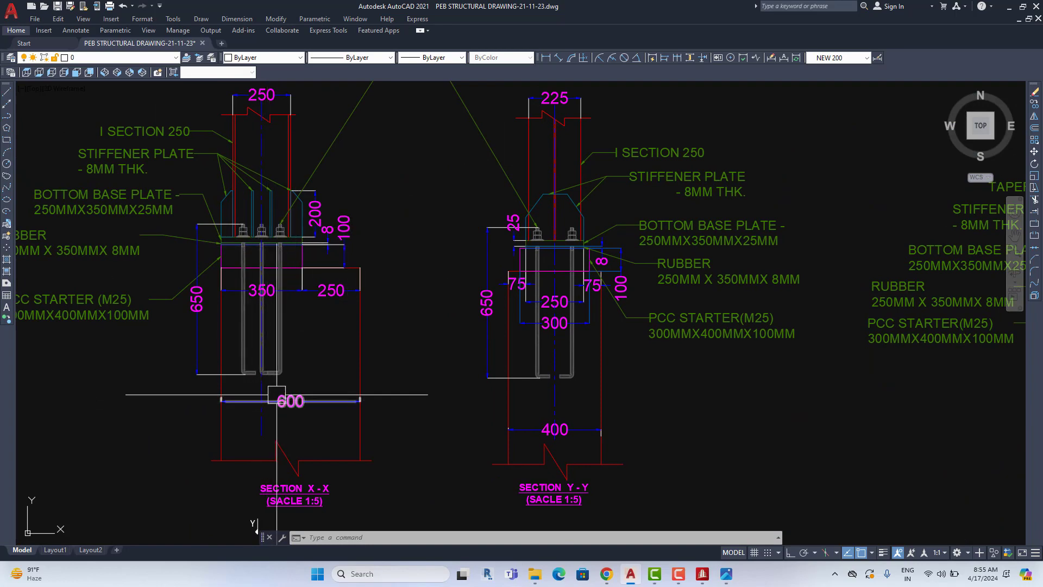
pyautogui.moveTo(288, 366); pyautogui.dragTo(376, 402, button='middle')
pyautogui.scroll(2, 375, 310)
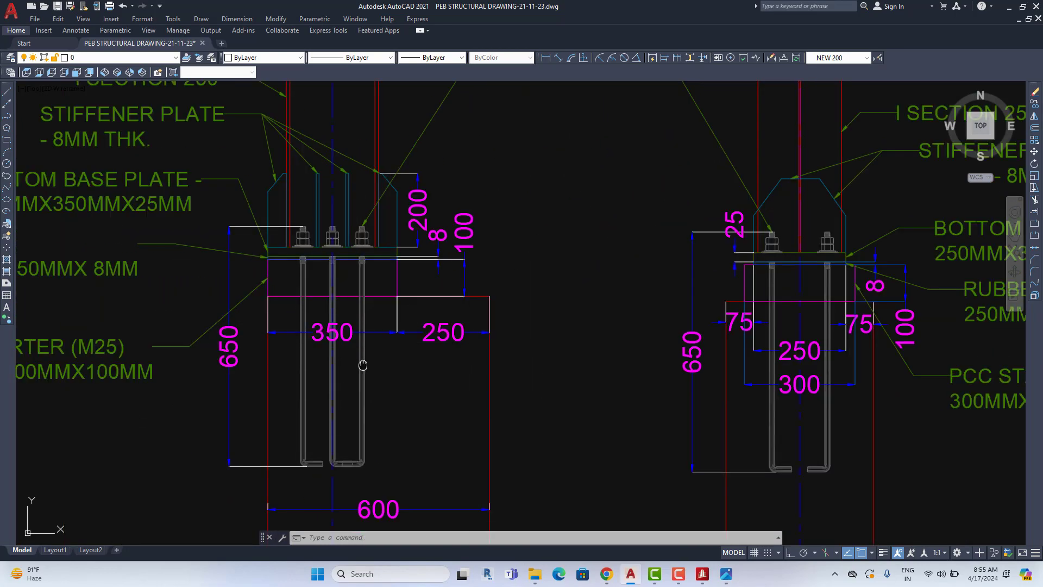
pyautogui.moveTo(363, 365); pyautogui.dragTo(309, 308, button='middle')
pyautogui.scroll(2, 308, 308)
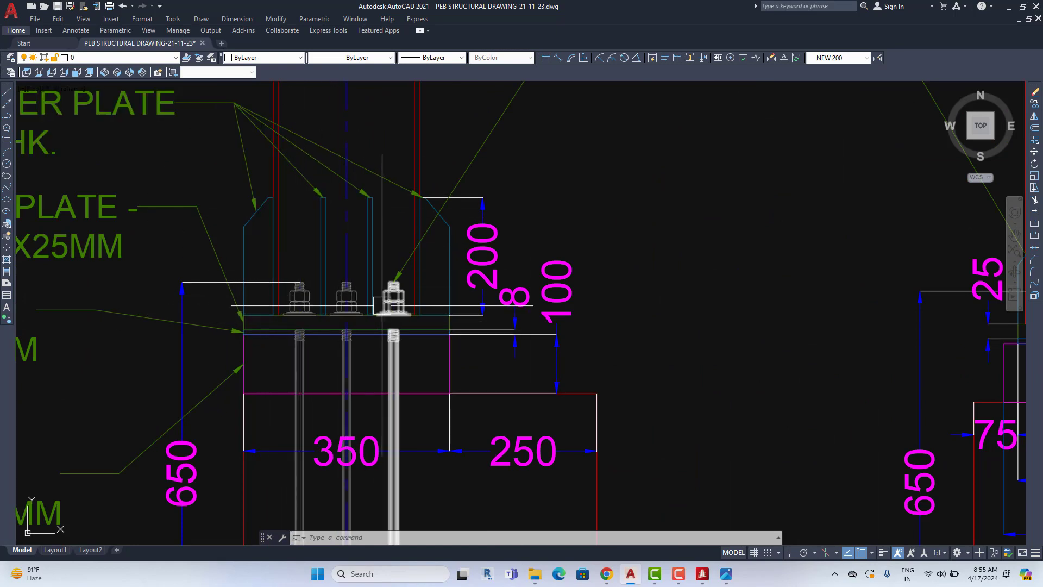
pyautogui.scroll(-3, 382, 306)
pyautogui.scroll(-3, 375, 315)
# Zoom through the F2/F3 footing and Section A-A frame sheets.
pyautogui.scroll(-3, 364, 326)
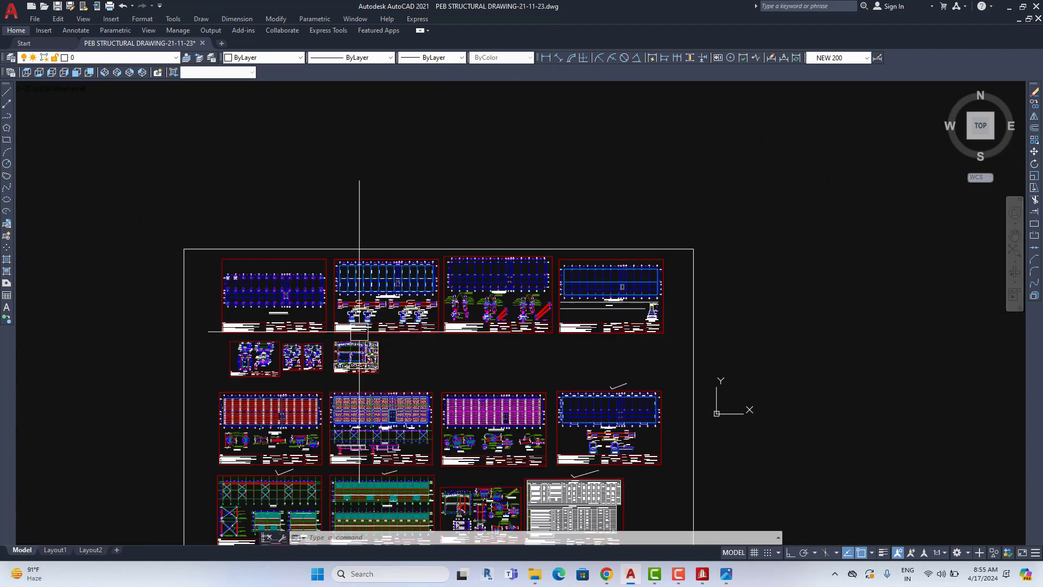
pyautogui.scroll(3, 282, 224)
pyautogui.scroll(2, 284, 254)
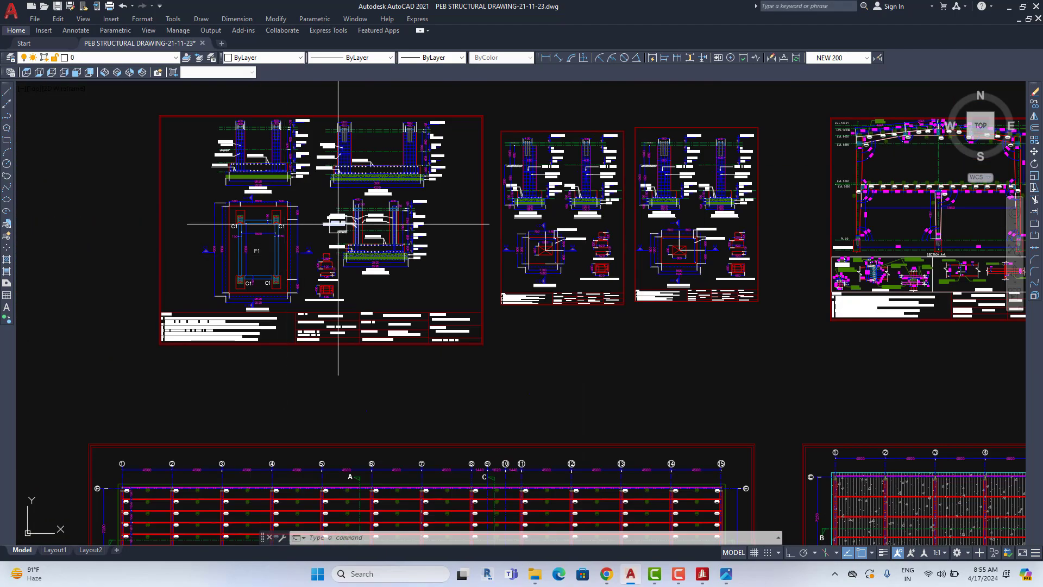
pyautogui.scroll(-1, 338, 223)
pyautogui.scroll(-2, 520, 292)
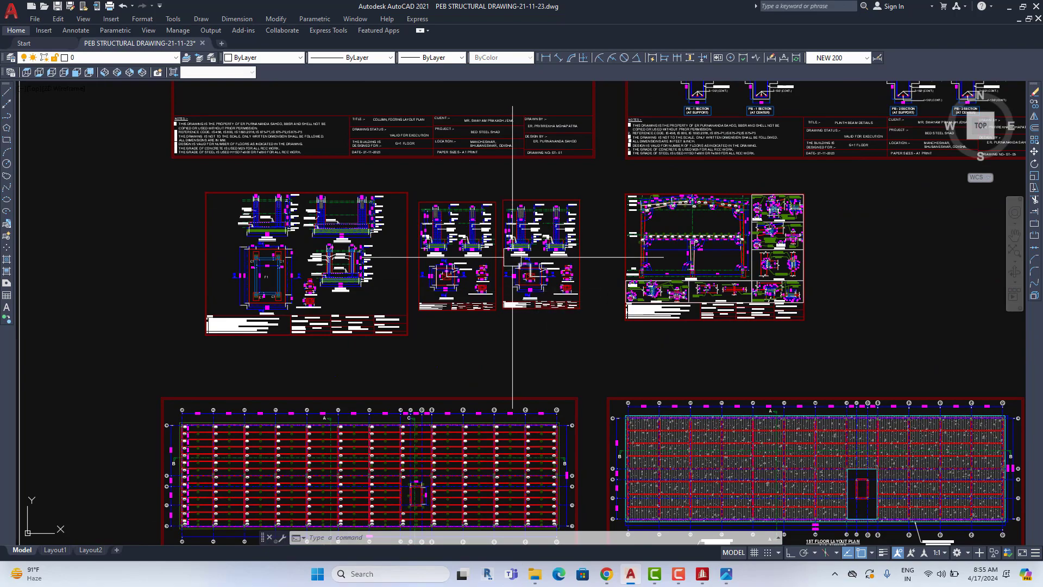
pyautogui.scroll(3, 510, 256)
pyautogui.scroll(3, 588, 260)
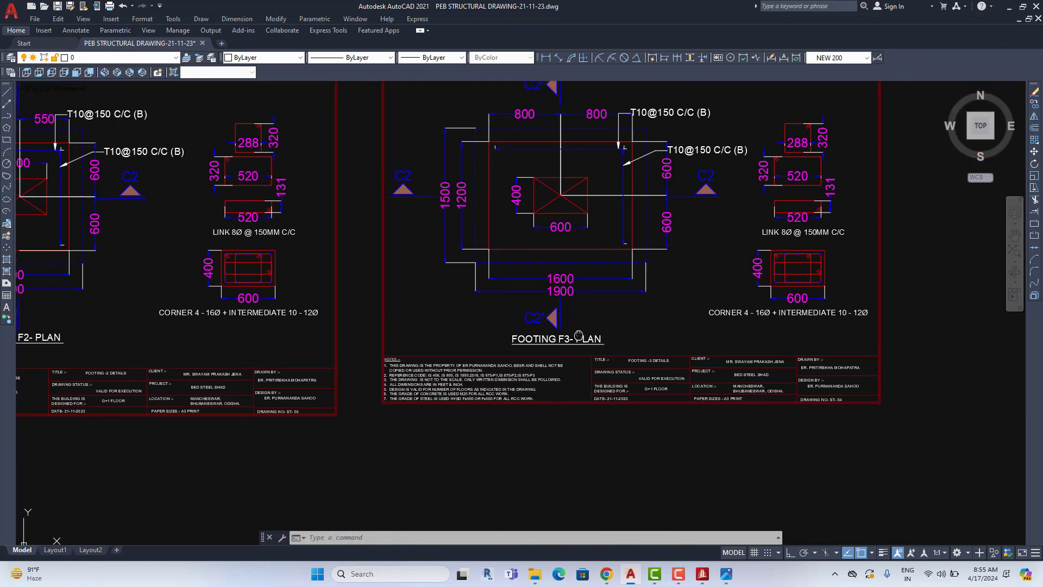
pyautogui.scroll(-2, 543, 347)
pyautogui.scroll(-2, 703, 353)
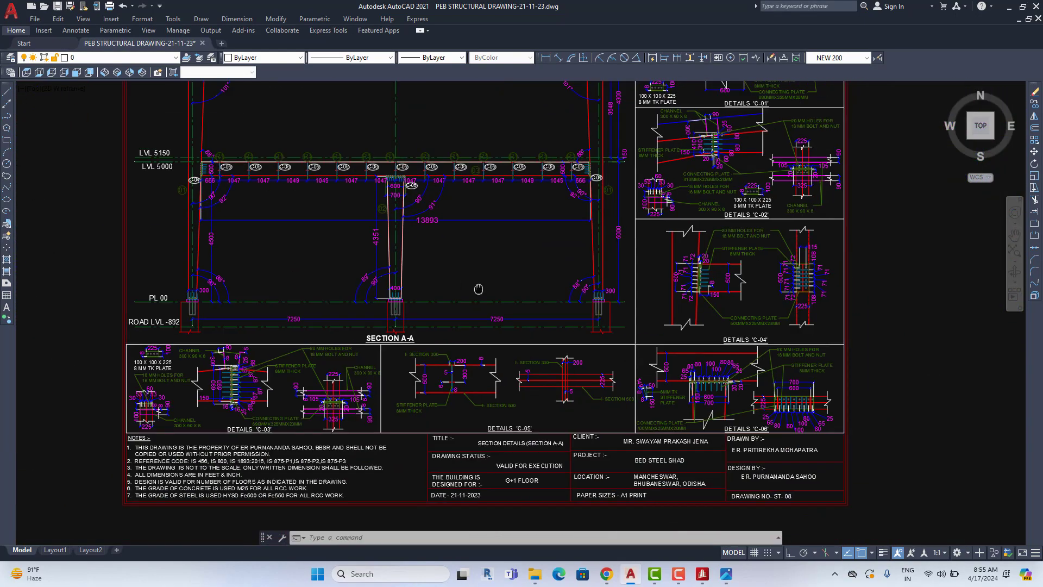
pyautogui.scroll(2, 497, 371)
# Zoom onto the 1st Floor Layout Plan (LVL 5000MM) and shift it to show its grid bubbles.
pyautogui.scroll(-2, 428, 345)
pyautogui.scroll(-2, 487, 310)
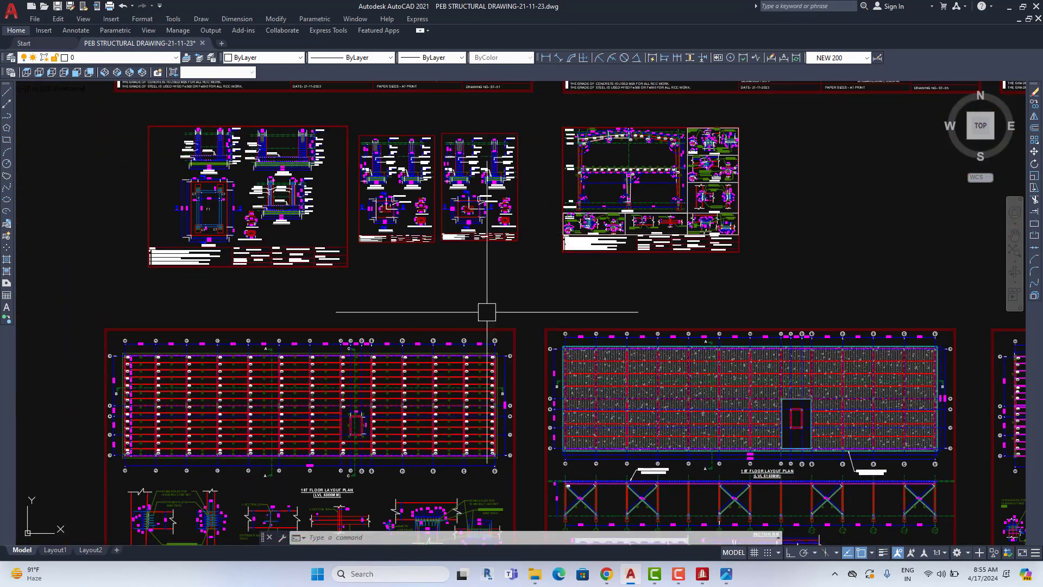
pyautogui.scroll(2, 342, 349)
pyautogui.scroll(2, 395, 386)
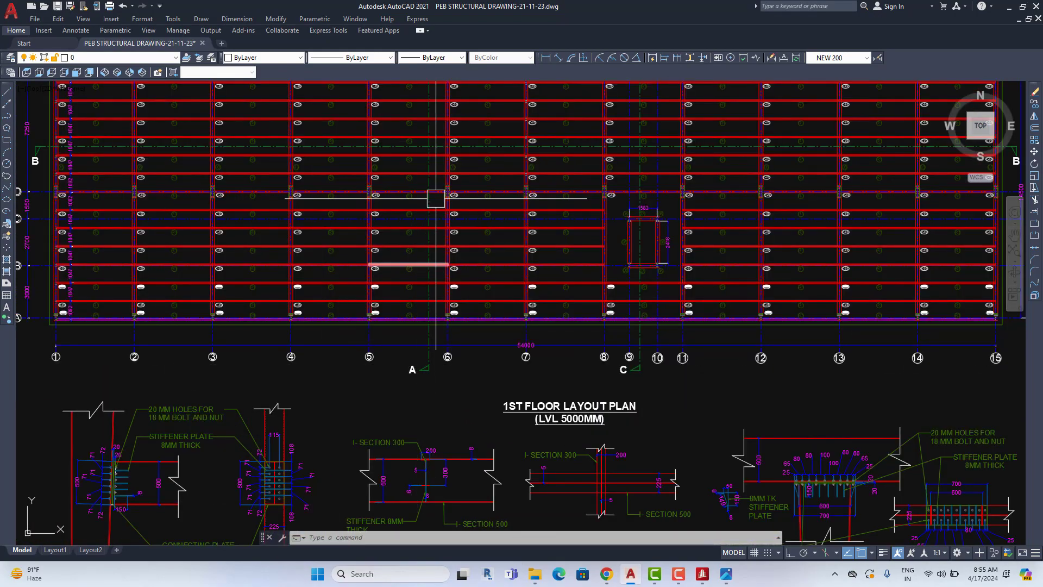
pyautogui.moveTo(436, 199); pyautogui.dragTo(415, 326, button='middle')
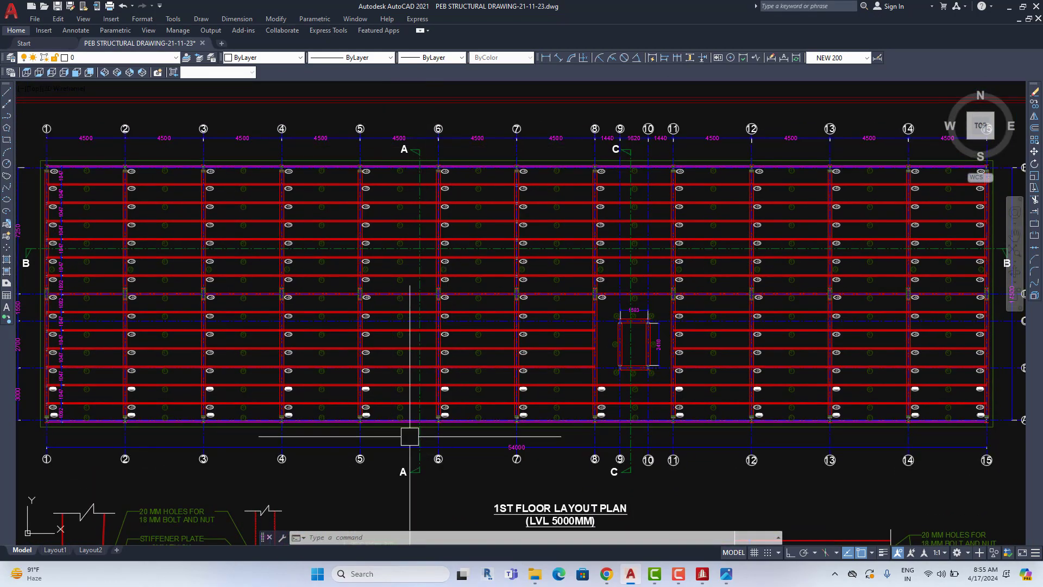
pyautogui.scroll(-2, 409, 436)
pyautogui.scroll(2, 629, 186)
# Pan and zoom to frame the whole Section A-A frame with its details.
pyautogui.scroll(2, 488, 311)
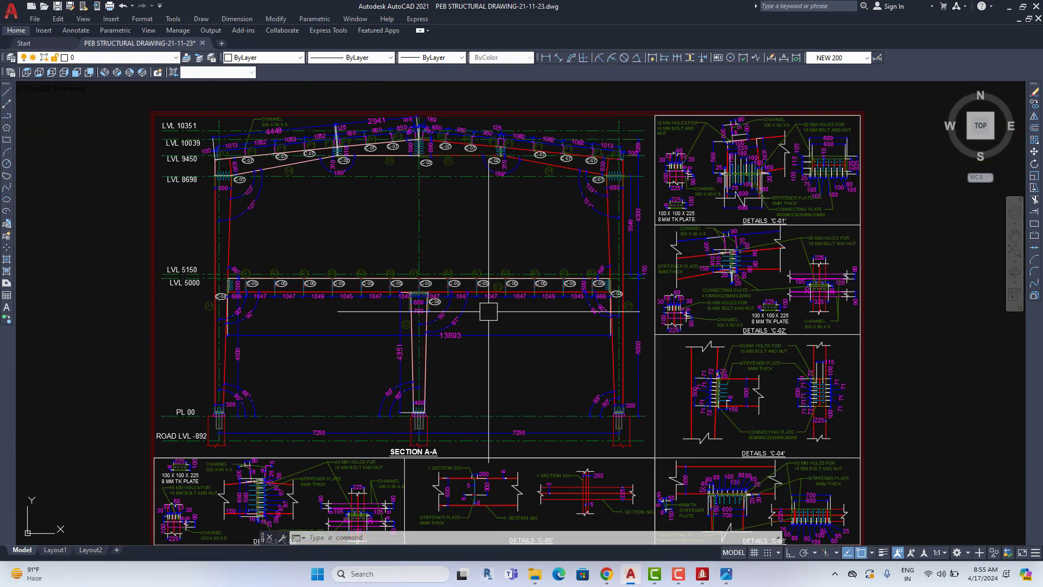
pyautogui.scroll(-1, 488, 312)
pyautogui.scroll(3, 403, 288)
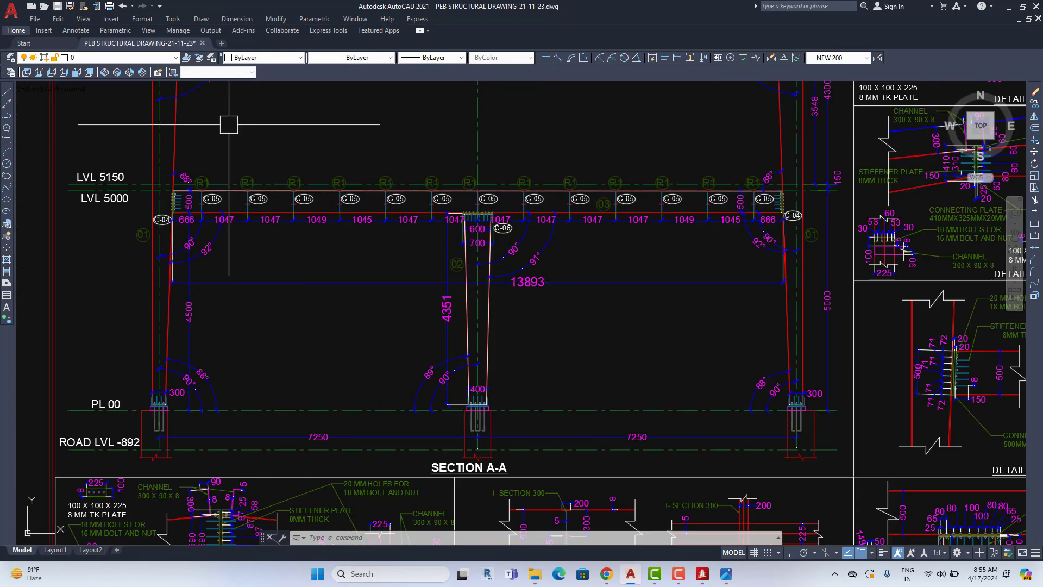
pyautogui.moveTo(228, 124); pyautogui.dragTo(342, 284, button='middle')
pyautogui.scroll(-2, 342, 284)
pyautogui.scroll(2, 335, 346)
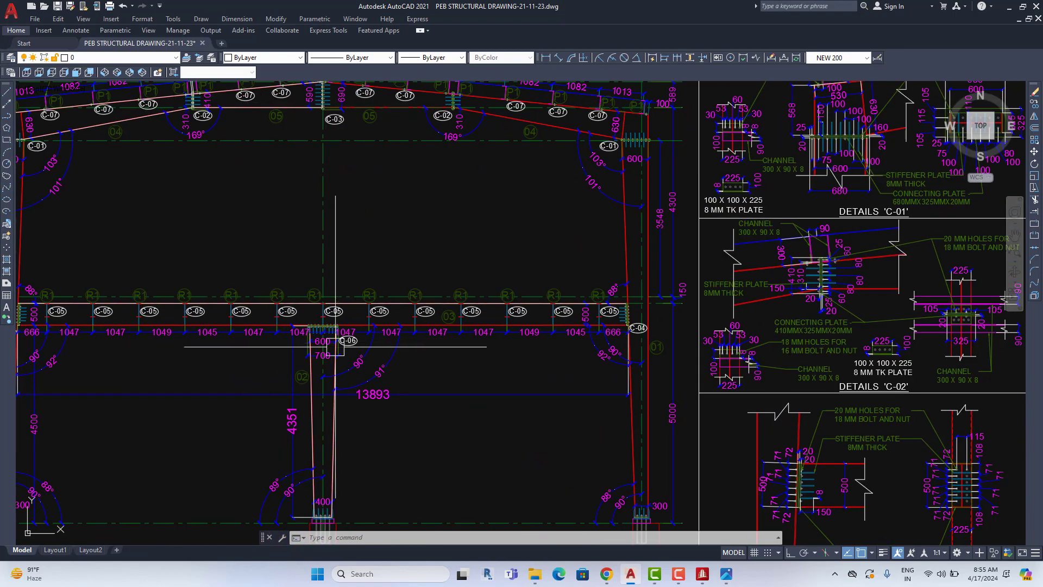
pyautogui.moveTo(334, 411); pyautogui.dragTo(352, 296, button='middle')
pyautogui.moveTo(364, 403)
pyautogui.mouseDown(button='middle')
pyautogui.moveTo(345, 299)
pyautogui.moveTo(378, 299)
pyautogui.mouseUp(button='middle')
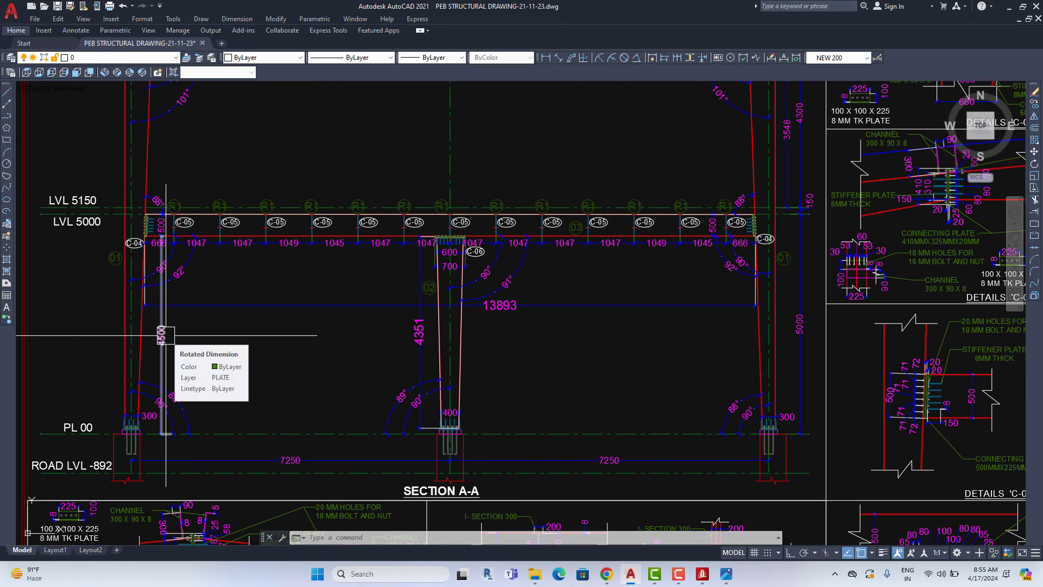
# Zoom out and pan until every row of drawing sheets is visible.
pyautogui.scroll(2, 153, 411)
pyautogui.scroll(-3, 153, 411)
pyautogui.scroll(-1, 177, 344)
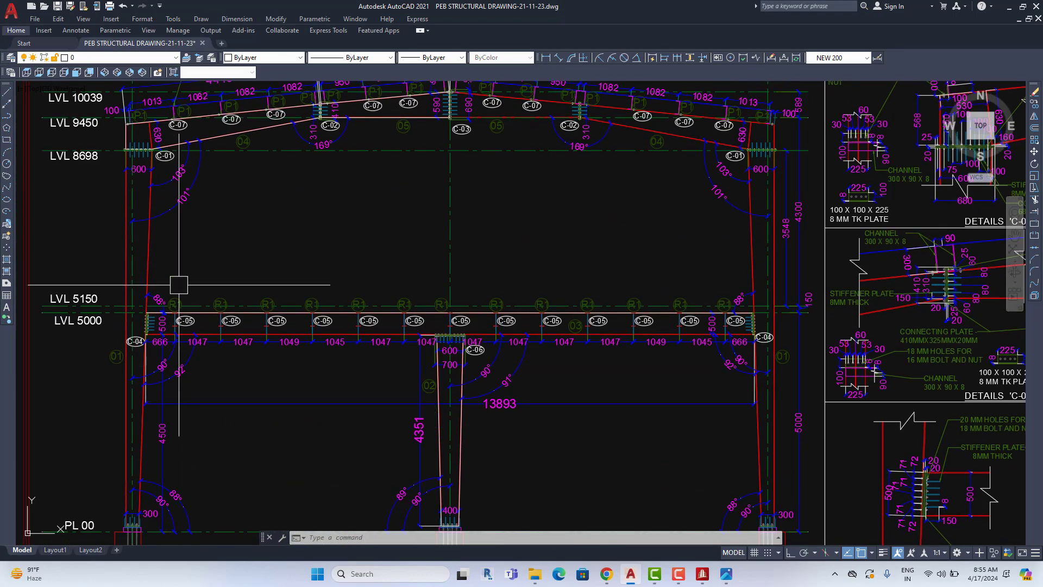
pyautogui.scroll(1, 164, 178)
pyautogui.scroll(1, 174, 261)
pyautogui.scroll(1, 182, 343)
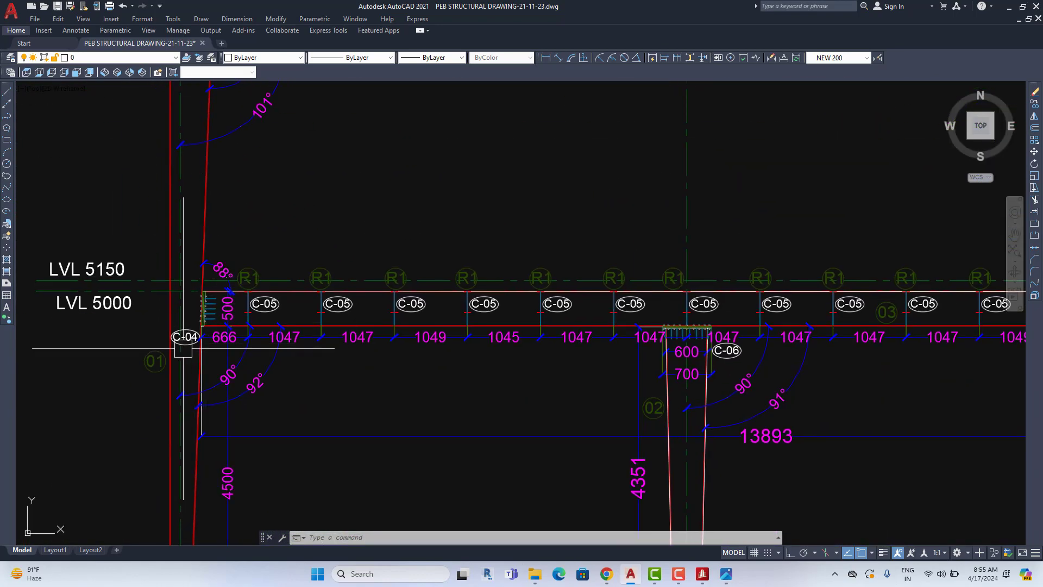
pyautogui.scroll(1, 183, 345)
pyautogui.scroll(2, 184, 343)
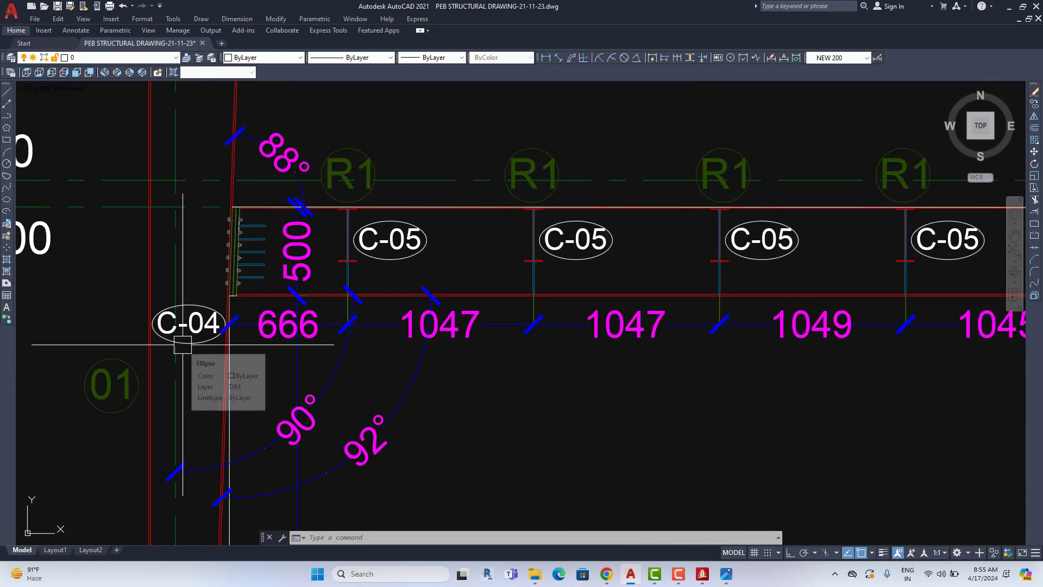
pyautogui.scroll(-5, 183, 341)
pyautogui.scroll(-2, 184, 340)
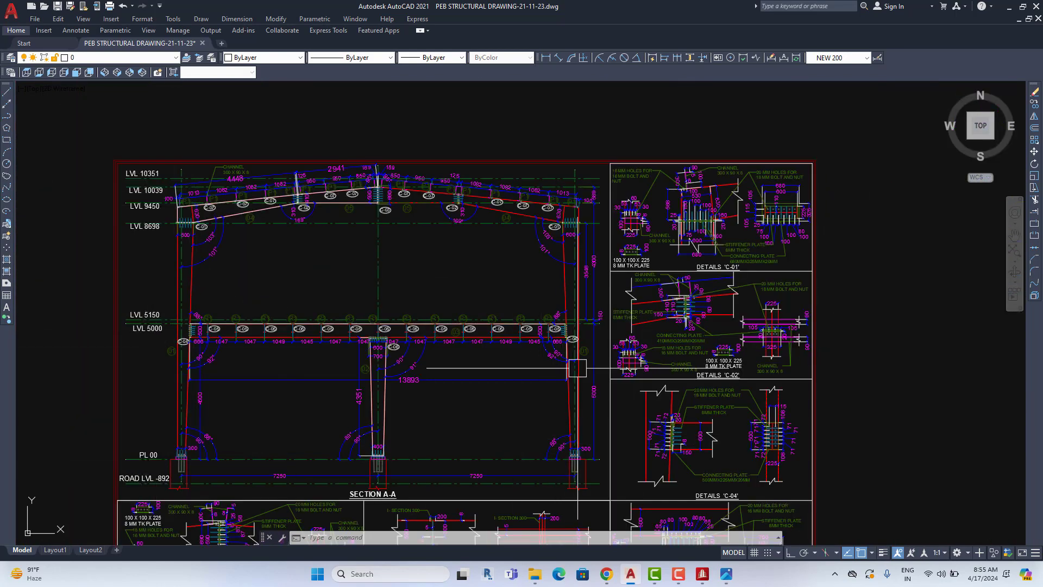
pyautogui.scroll(2, 437, 362)
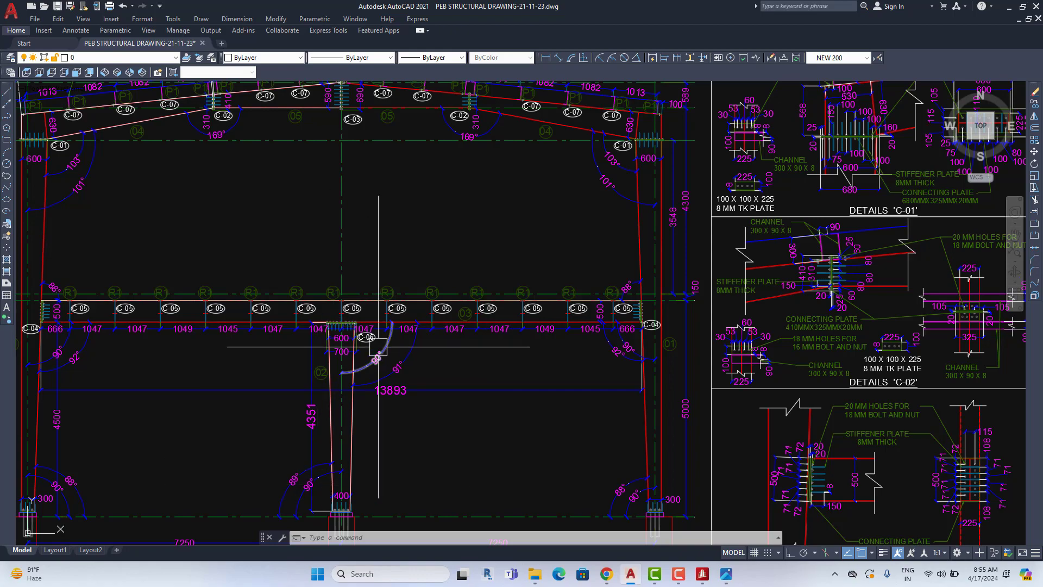
pyautogui.scroll(-3, 379, 346)
pyautogui.scroll(-2, 413, 364)
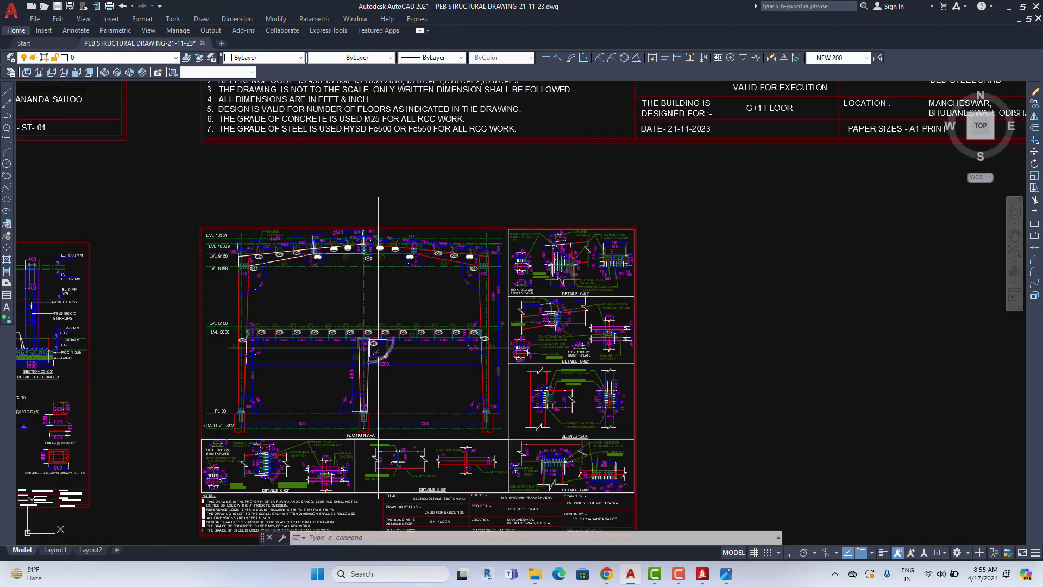
pyautogui.scroll(-4, 462, 392)
pyautogui.moveTo(463, 392); pyautogui.dragTo(339, 277, button='middle')
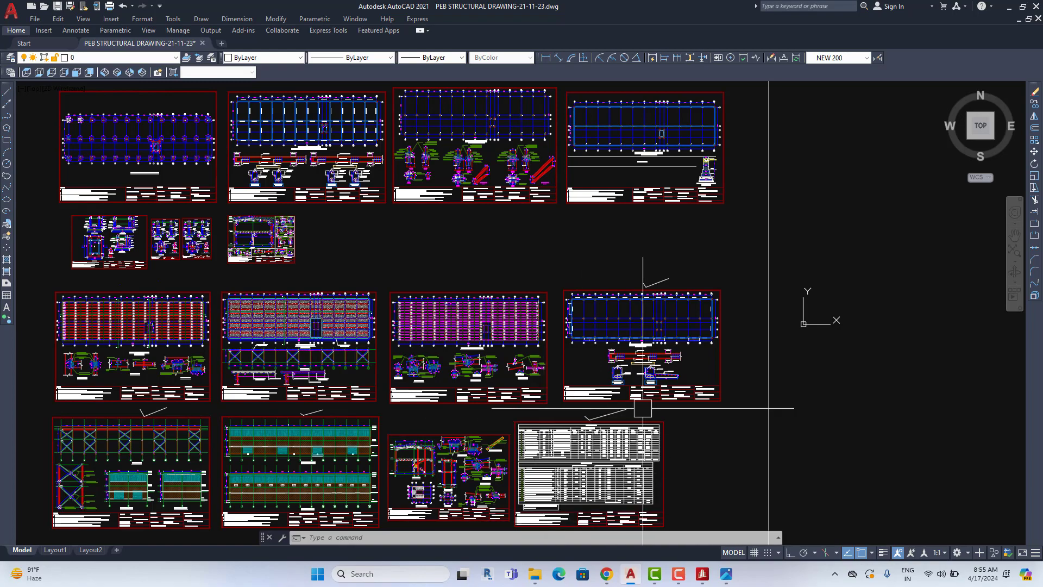
# Zoom into the Bill of Material sheet and center its member section table.
pyautogui.scroll(7, 623, 485)
pyautogui.scroll(2, 622, 485)
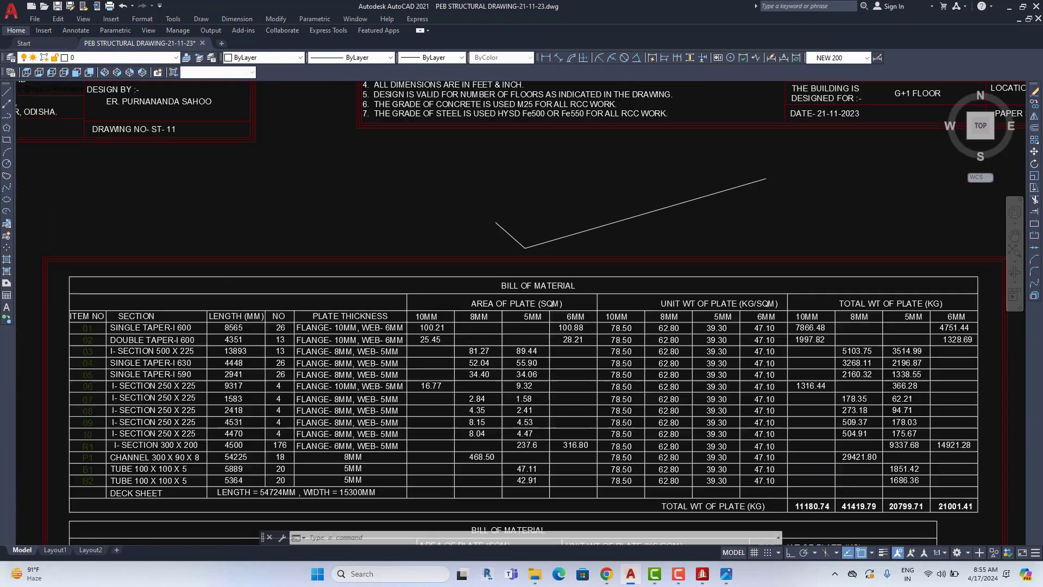
pyautogui.scroll(3, 623, 485)
pyautogui.moveTo(468, 366)
pyautogui.mouseDown(button='middle')
pyautogui.moveTo(576, 314)
pyautogui.moveTo(820, 246)
pyautogui.mouseUp(button='middle')
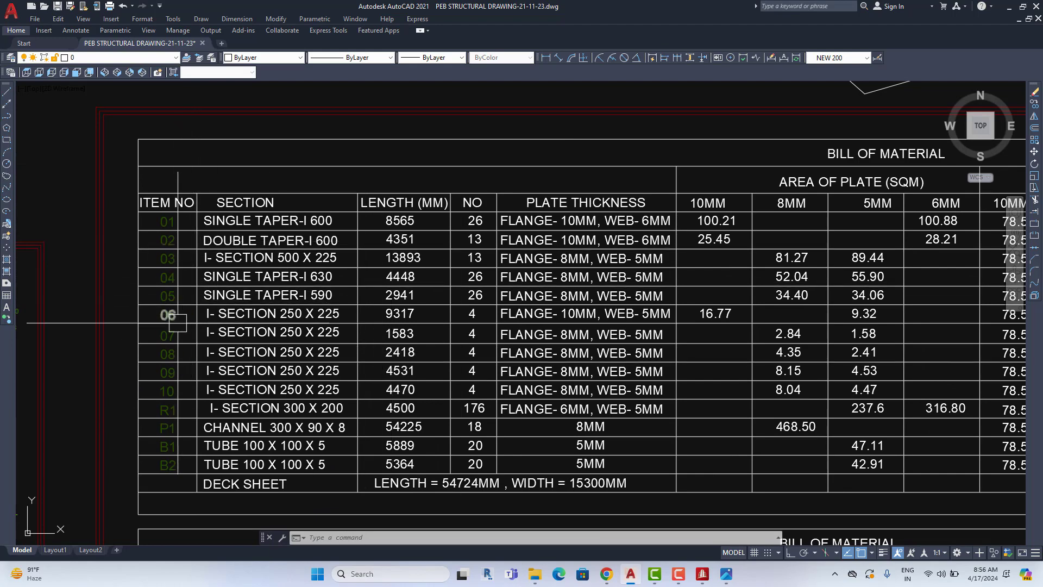
# Pan through the second table's ITEM NO and SECTION columns and plate rows C01–C09.
pyautogui.scroll(-3, 177, 322)
pyautogui.moveTo(175, 398); pyautogui.dragTo(179, 163, button='middle')
pyautogui.scroll(3, 293, 234)
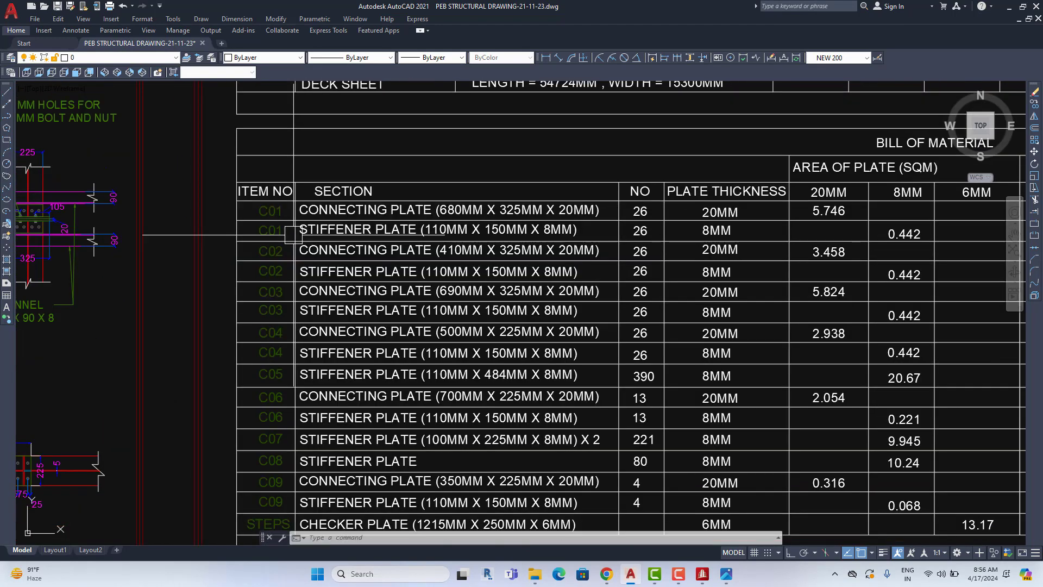
pyautogui.moveTo(293, 235); pyautogui.dragTo(243, 290, button='middle')
pyautogui.scroll(2, 243, 290)
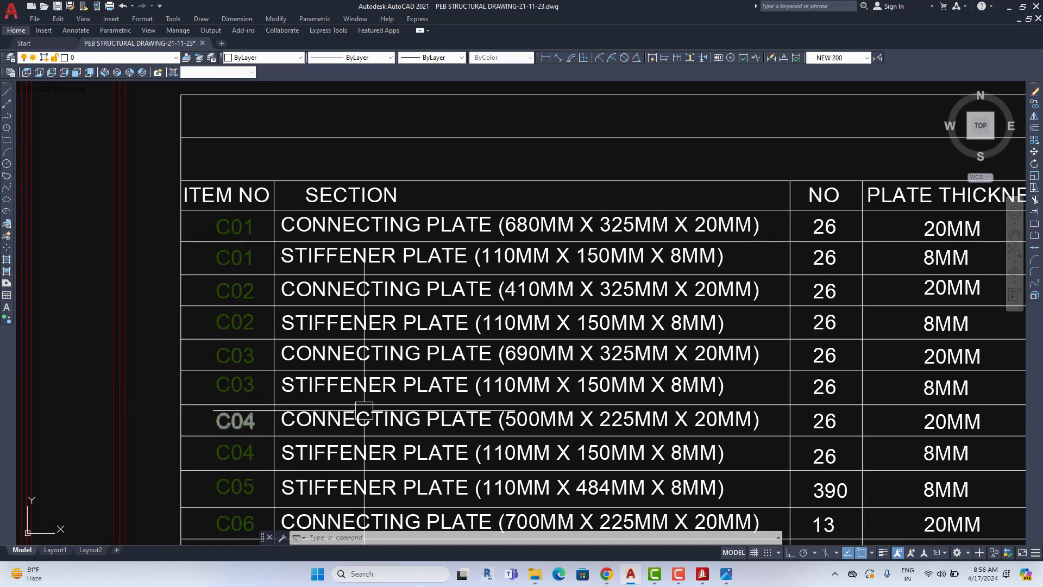
pyautogui.moveTo(460, 427); pyautogui.dragTo(467, 309, button='middle')
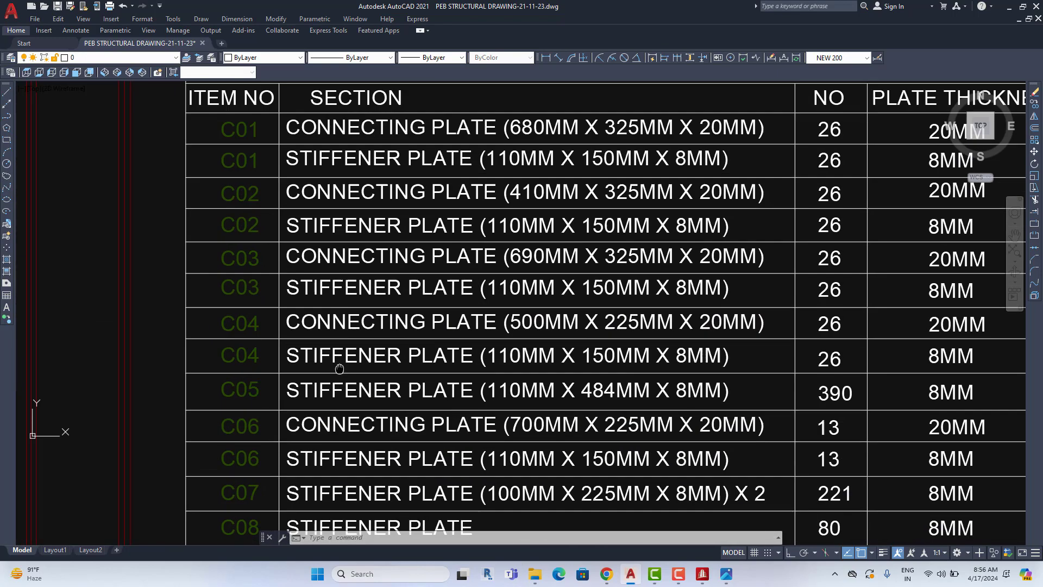
# Zoom back onto Section A-A and frame the roof rafter levels.
pyautogui.scroll(-5, 604, 405)
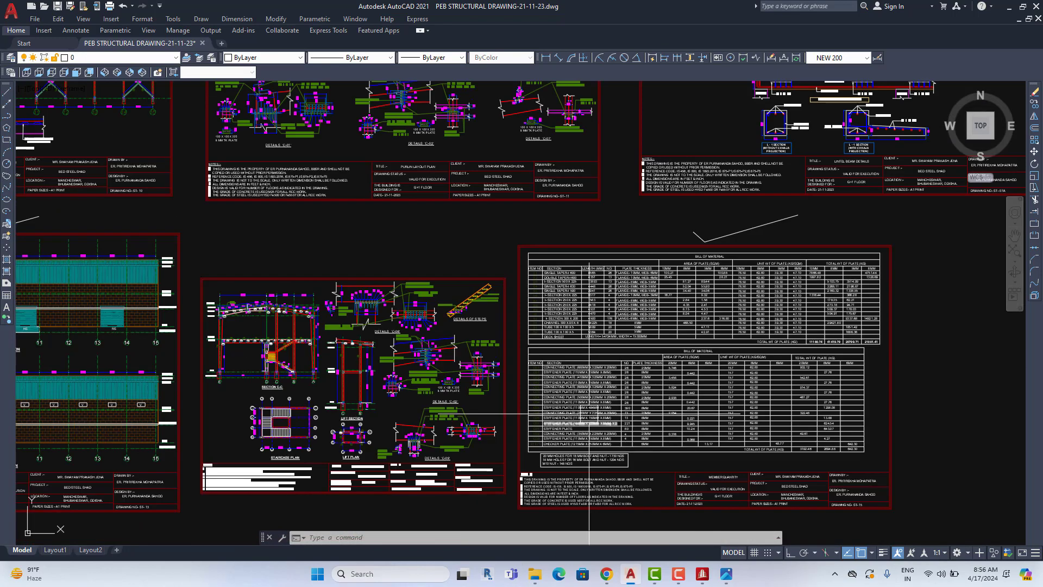
pyautogui.scroll(-3, 540, 373)
pyautogui.scroll(4, 395, 291)
pyautogui.scroll(3, 587, 375)
pyautogui.scroll(1, 544, 326)
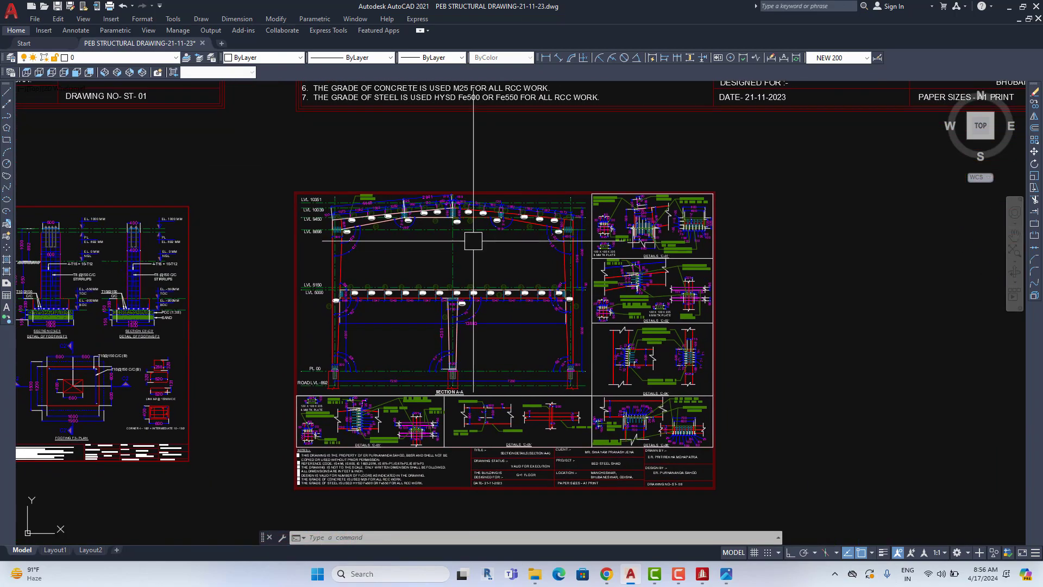
pyautogui.scroll(3, 472, 237)
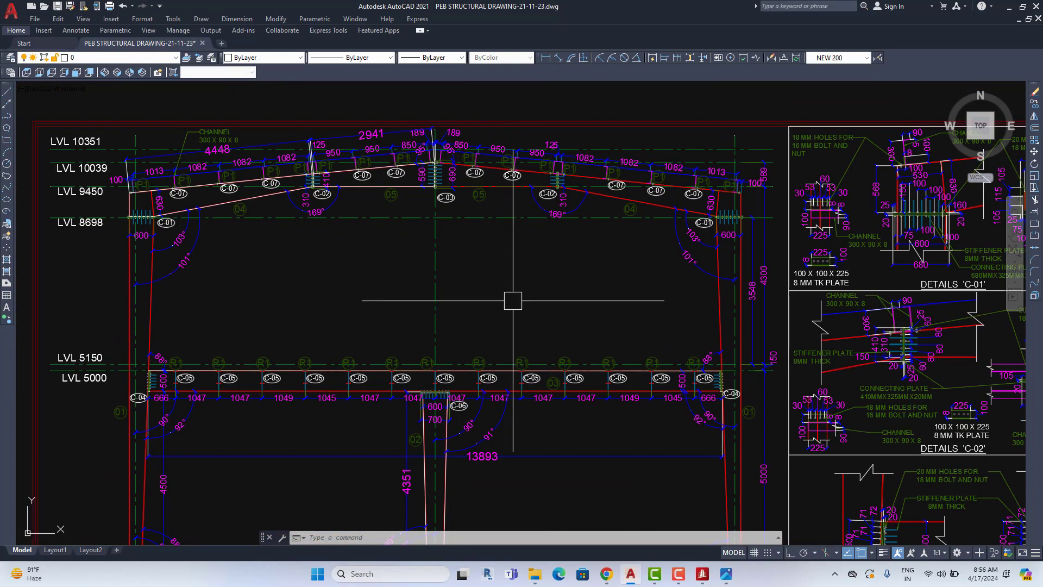
pyautogui.moveTo(542, 426); pyautogui.dragTo(557, 347, button='middle')
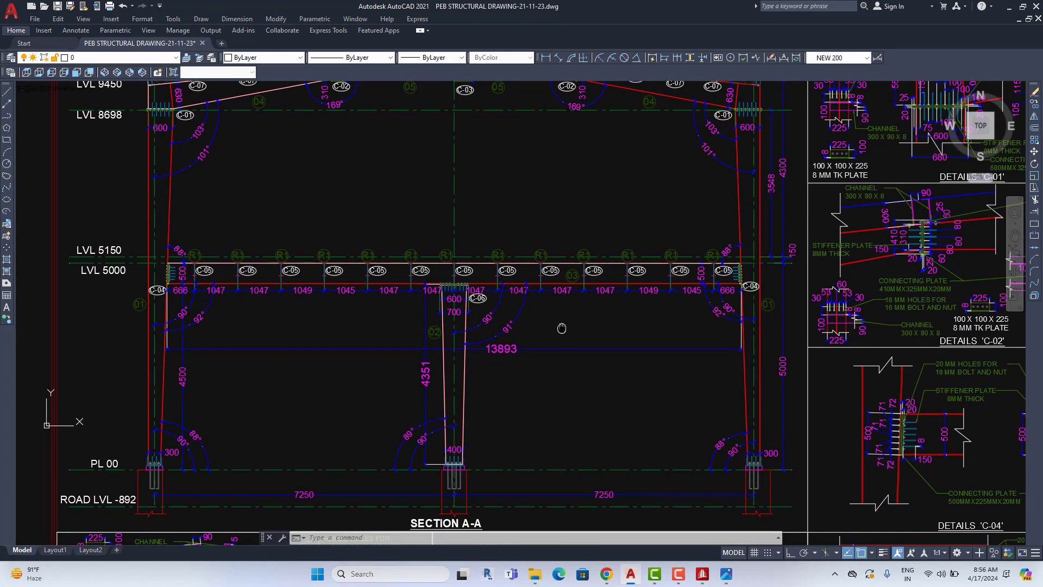
pyautogui.moveTo(554, 217); pyautogui.dragTo(556, 353, button='middle')
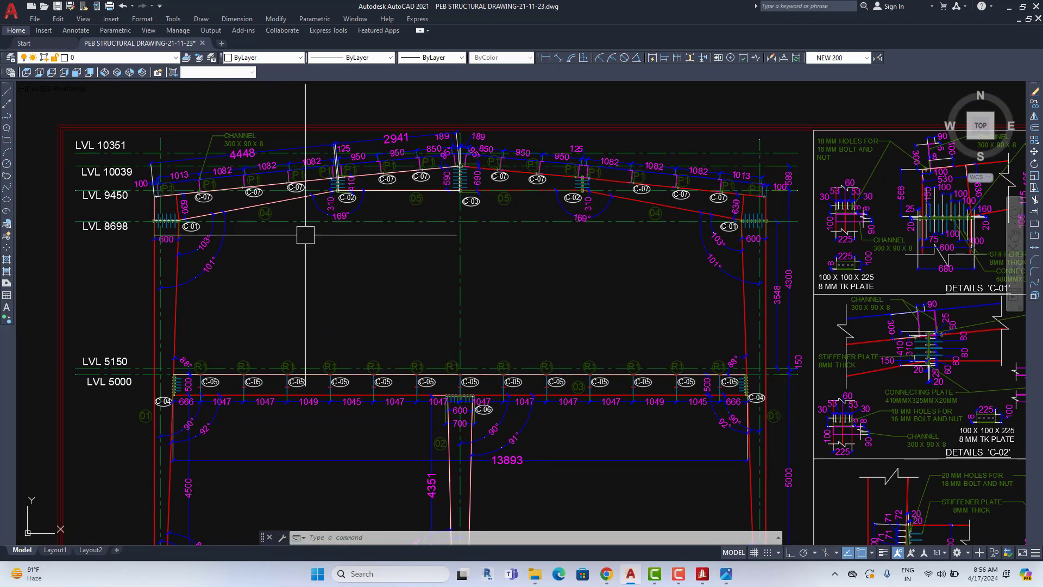
# Inspect the left and right rafter halves, then close in on the C-04 joint at LVL 5000.
pyautogui.scroll(4, 305, 235)
pyautogui.moveTo(267, 209); pyautogui.dragTo(288, 247, button='middle')
pyautogui.scroll(-2, 293, 246)
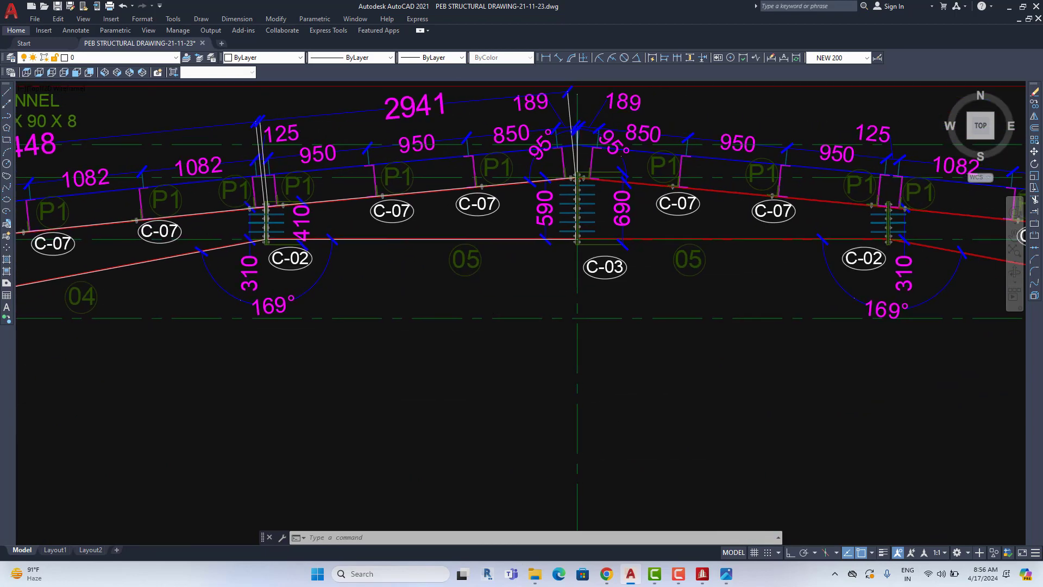
pyautogui.scroll(-2, 552, 274)
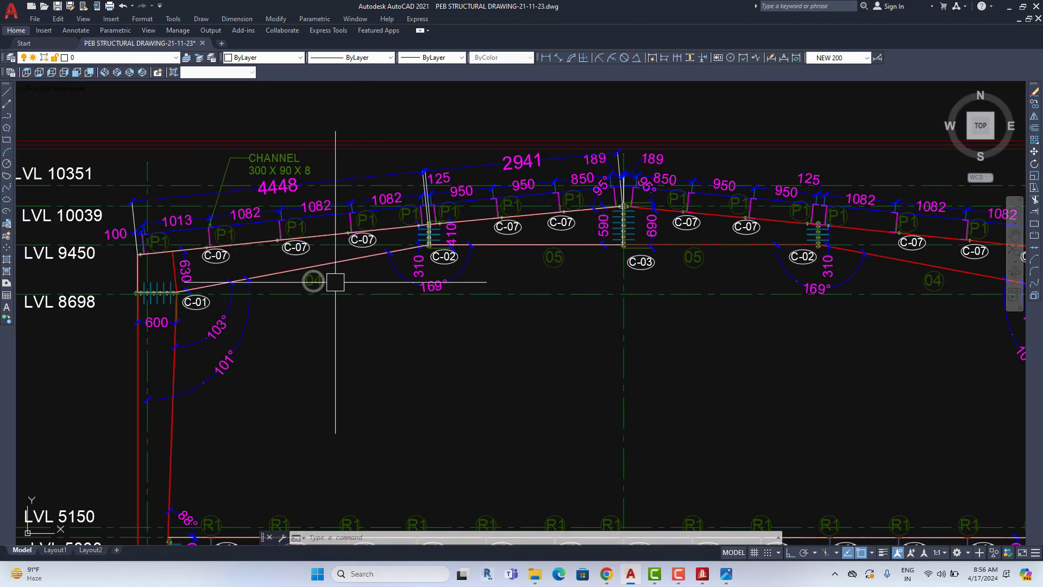
pyautogui.scroll(-2, 335, 282)
pyautogui.scroll(2, 406, 262)
pyautogui.moveTo(529, 280); pyautogui.dragTo(445, 284, button='middle')
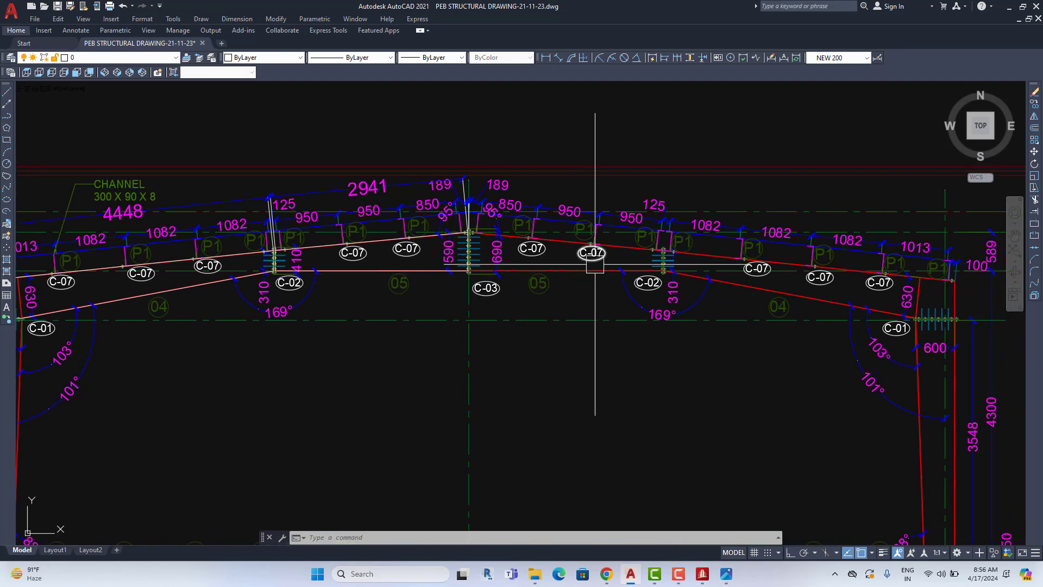
pyautogui.scroll(-3, 633, 259)
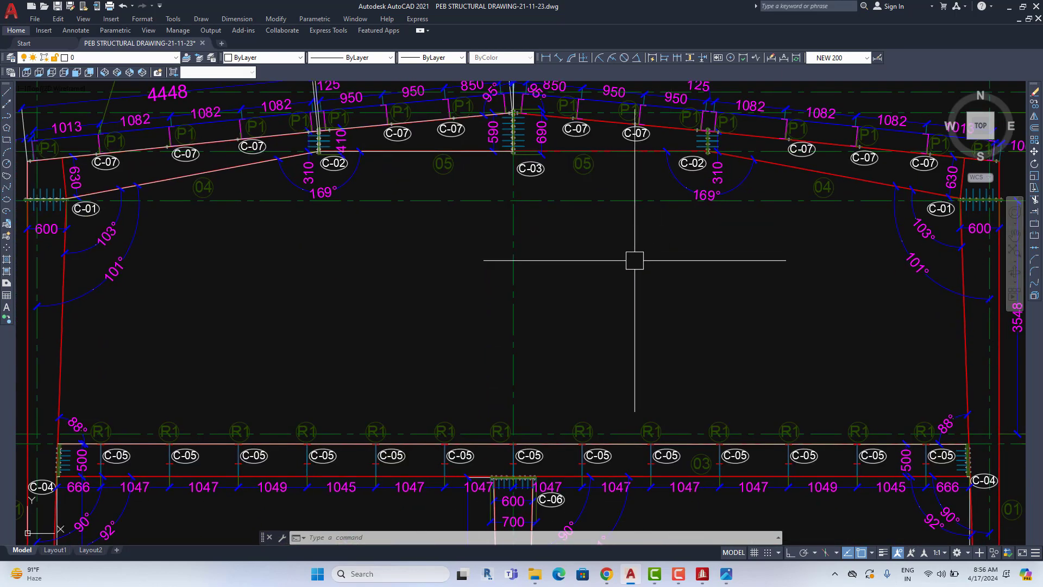
pyautogui.scroll(-3, 484, 212)
pyautogui.scroll(2, 292, 265)
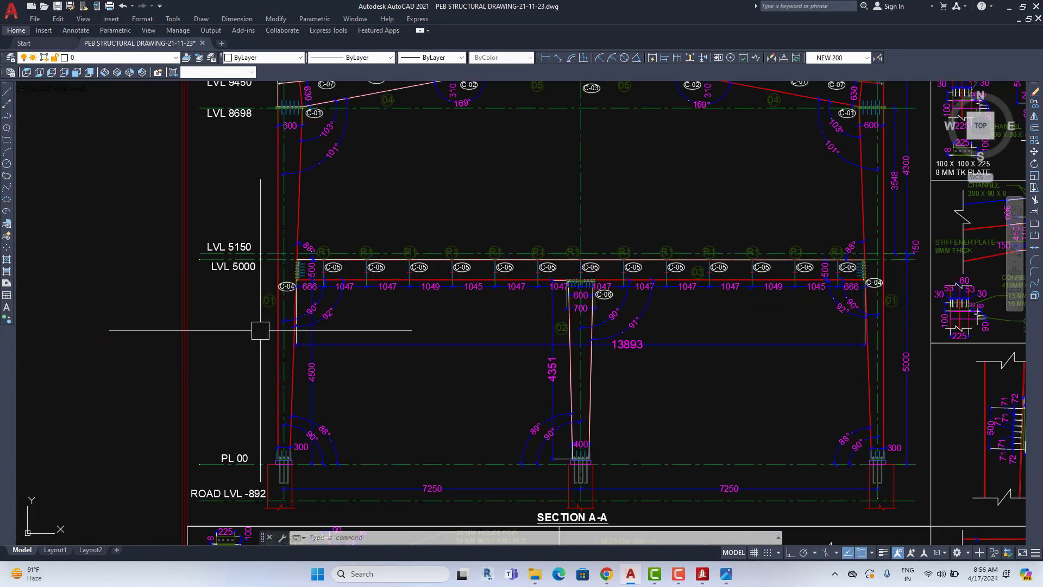
pyautogui.scroll(4, 299, 292)
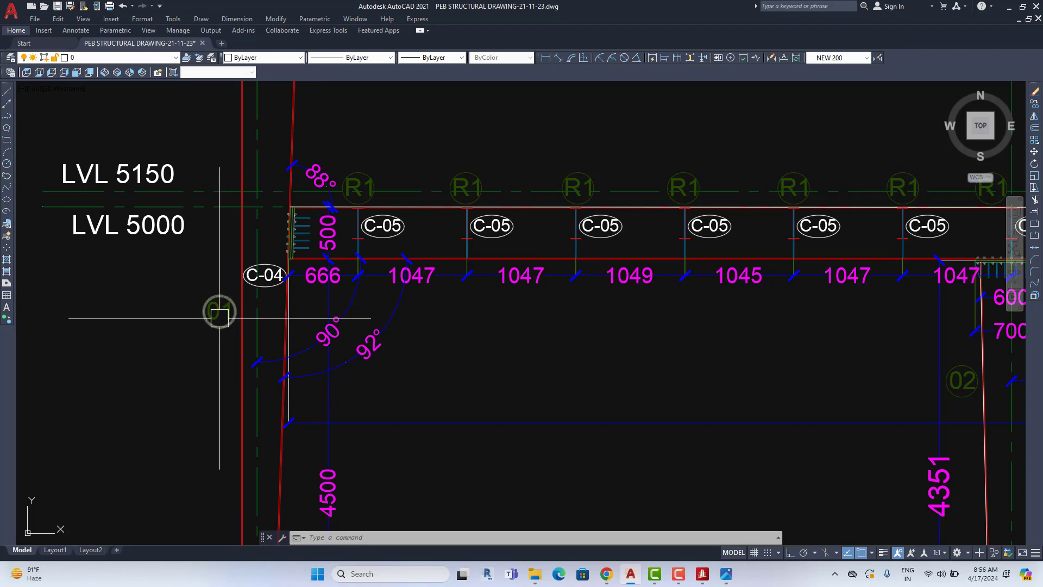
# Zoom out to show the whole frame elevation with its detail panels.
pyautogui.scroll(-2, 220, 317)
pyautogui.scroll(-7, 244, 272)
pyautogui.scroll(7, 284, 233)
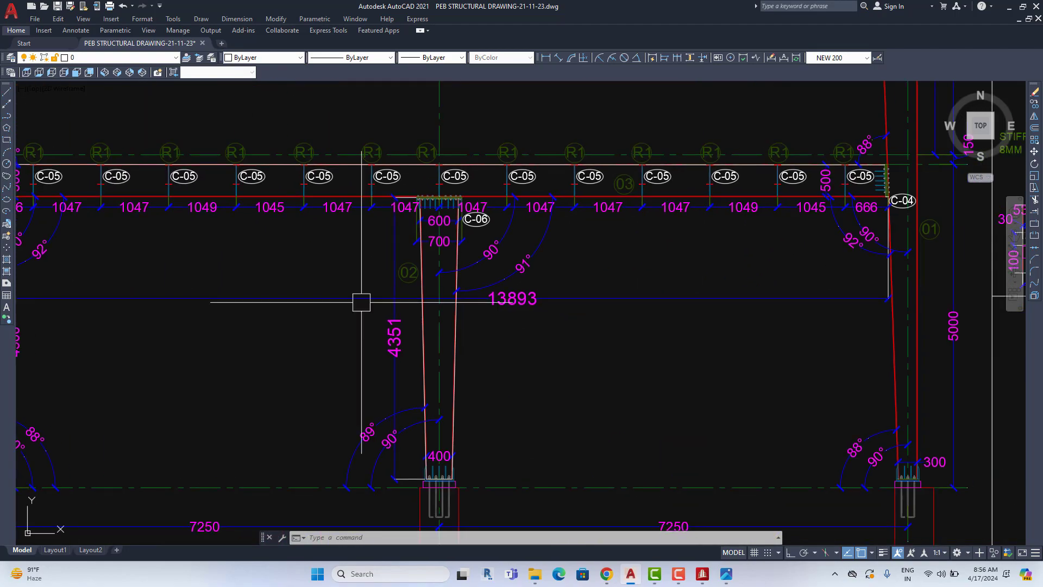
pyautogui.scroll(-2, 459, 363)
pyautogui.scroll(-1, 689, 340)
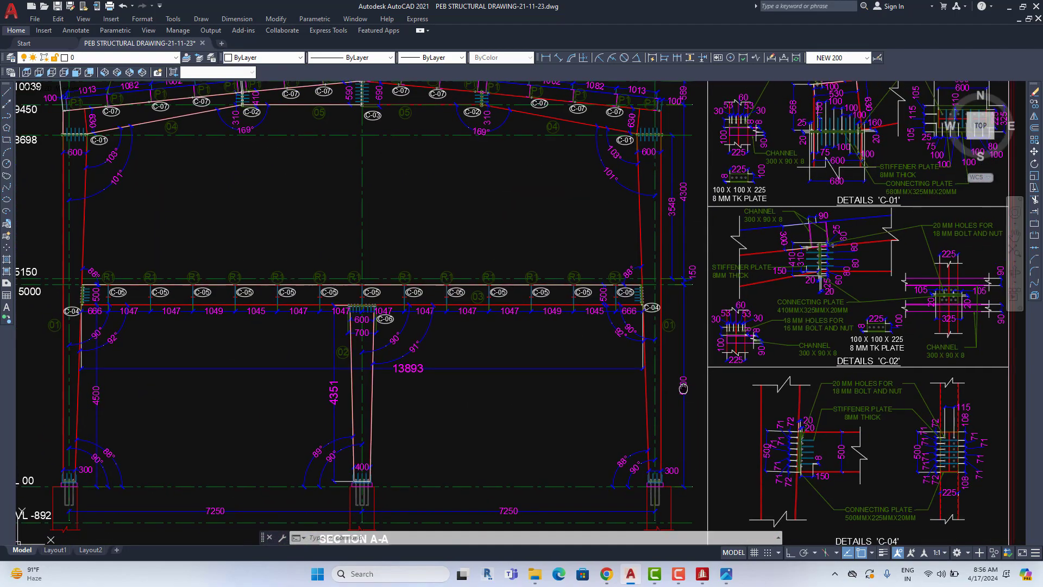
pyautogui.moveTo(542, 337); pyautogui.dragTo(676, 408, button='middle')
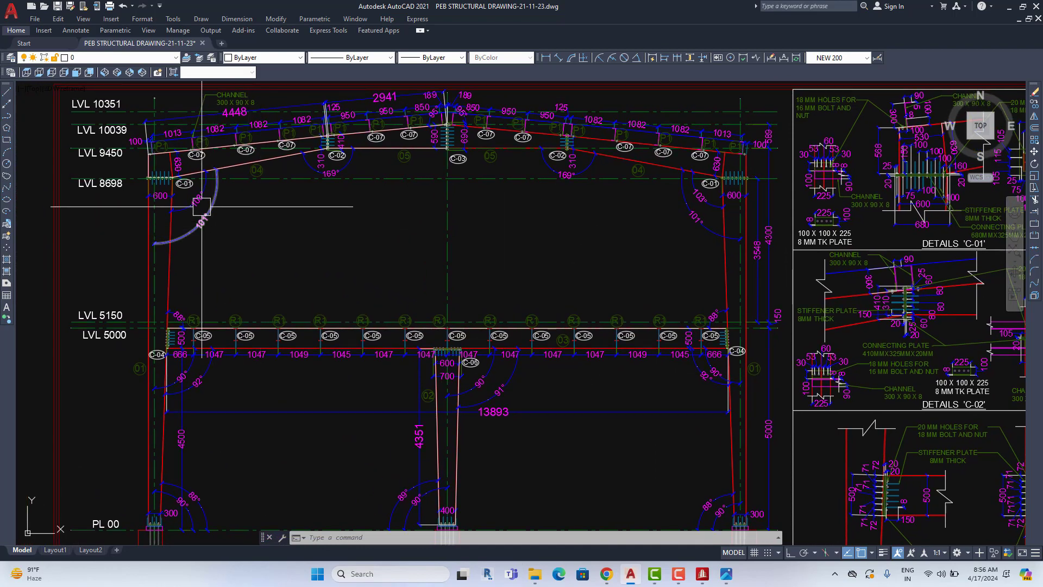
# Zoom onto the Section A-A roof rafters tagged C-01, C-02, C-03 and C-07.
pyautogui.scroll(-7, 429, 212)
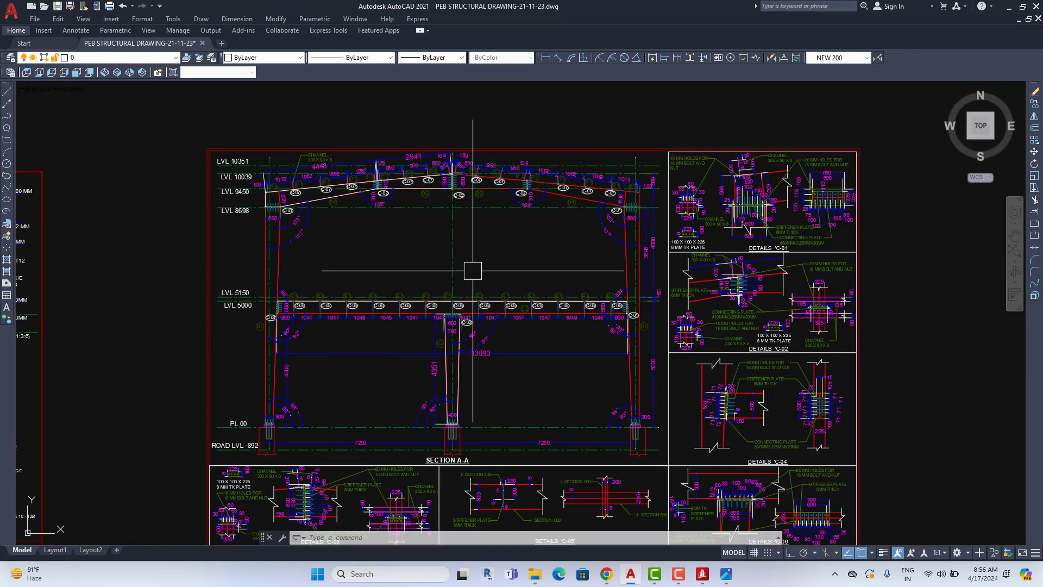
pyautogui.scroll(7, 491, 230)
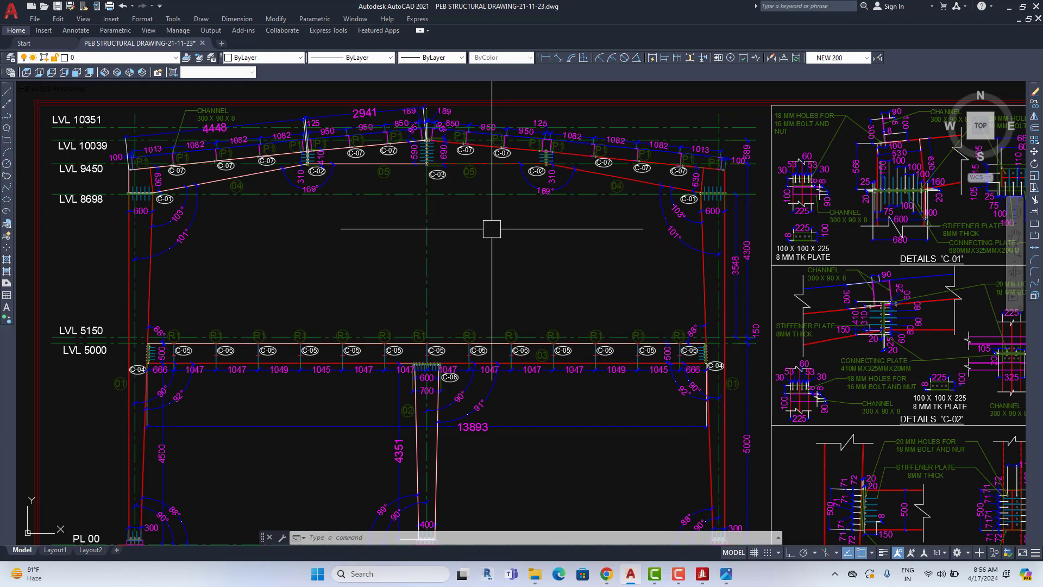
pyautogui.scroll(2, 310, 198)
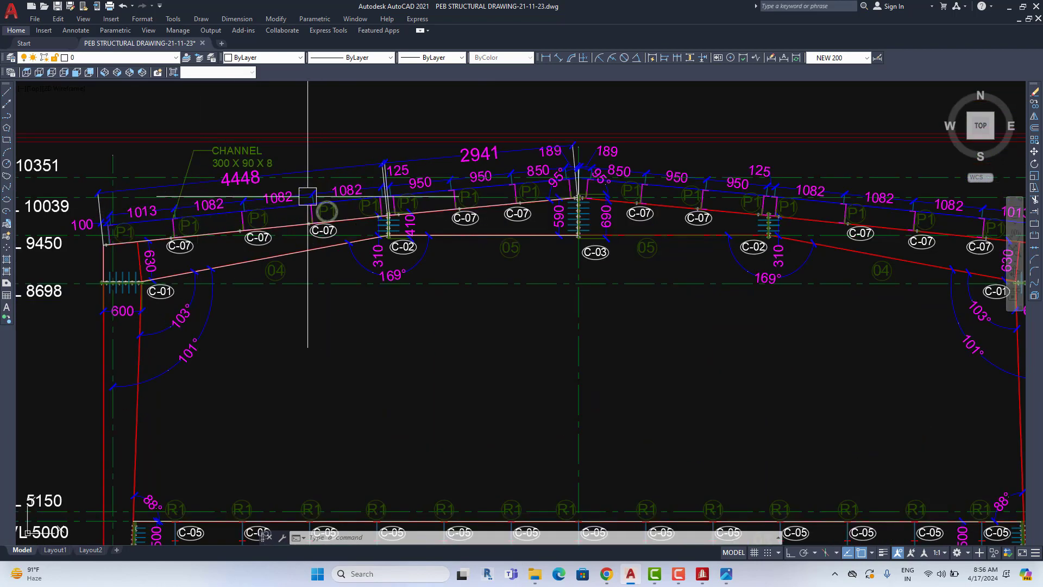
pyautogui.scroll(2, 261, 168)
pyautogui.scroll(2, 253, 162)
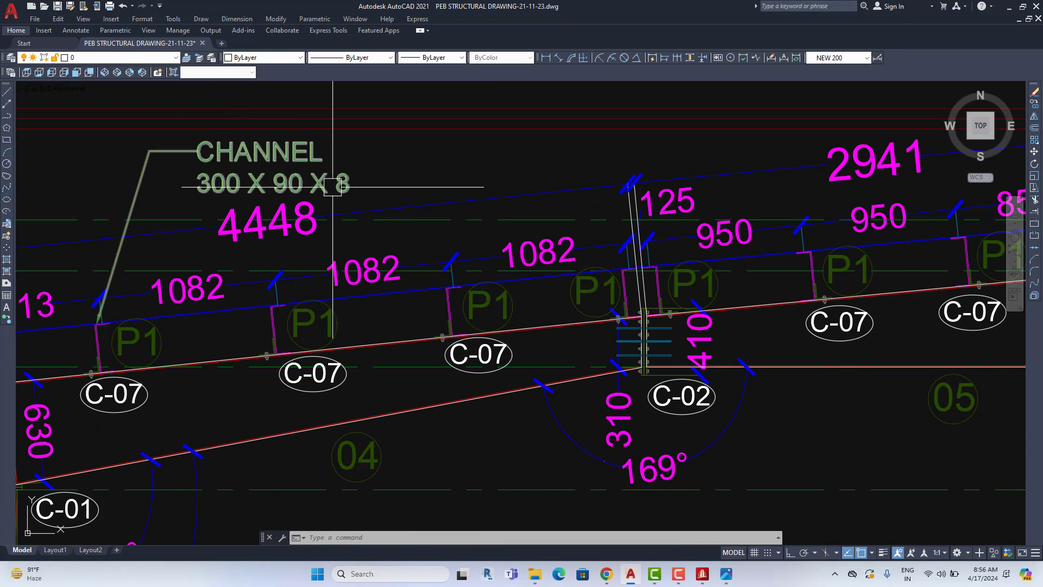
pyautogui.scroll(-5, 332, 186)
pyautogui.scroll(5, 333, 186)
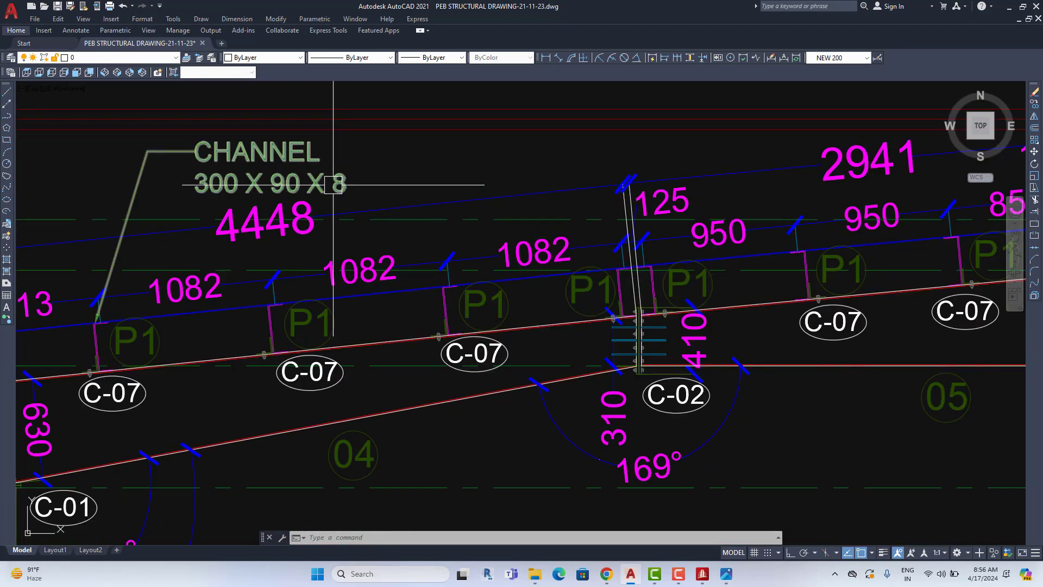
pyautogui.moveTo(333, 185)
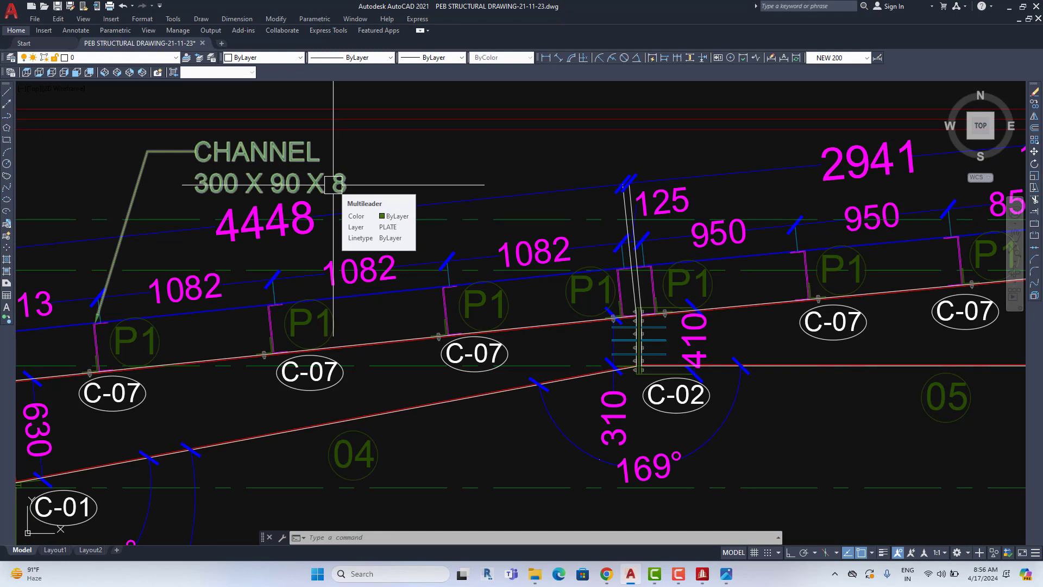
pyautogui.scroll(-5, 332, 185)
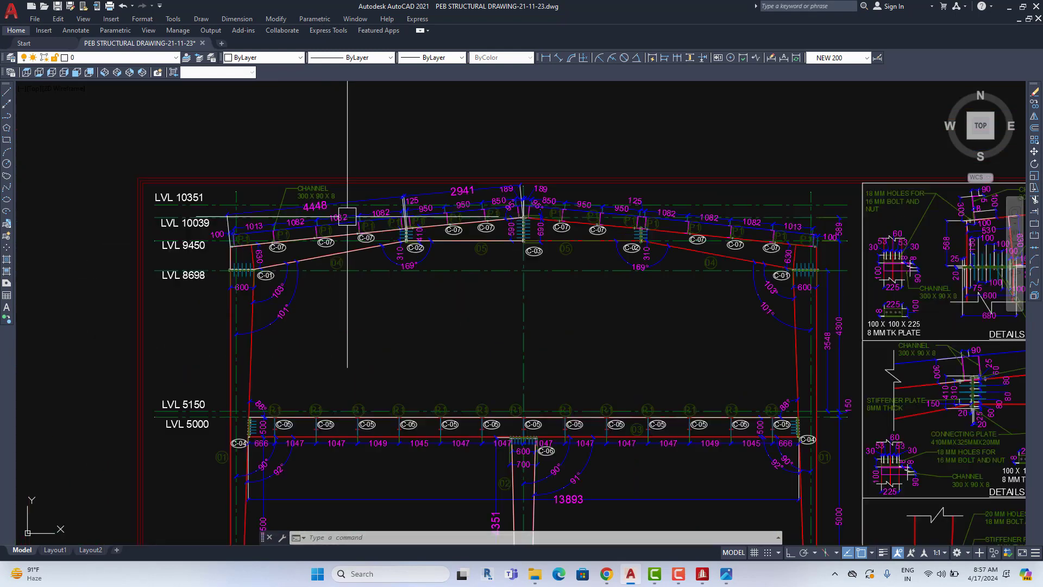
pyautogui.scroll(2, 465, 210)
pyautogui.scroll(3, 496, 222)
pyautogui.moveTo(496, 221); pyautogui.dragTo(499, 351, button='middle')
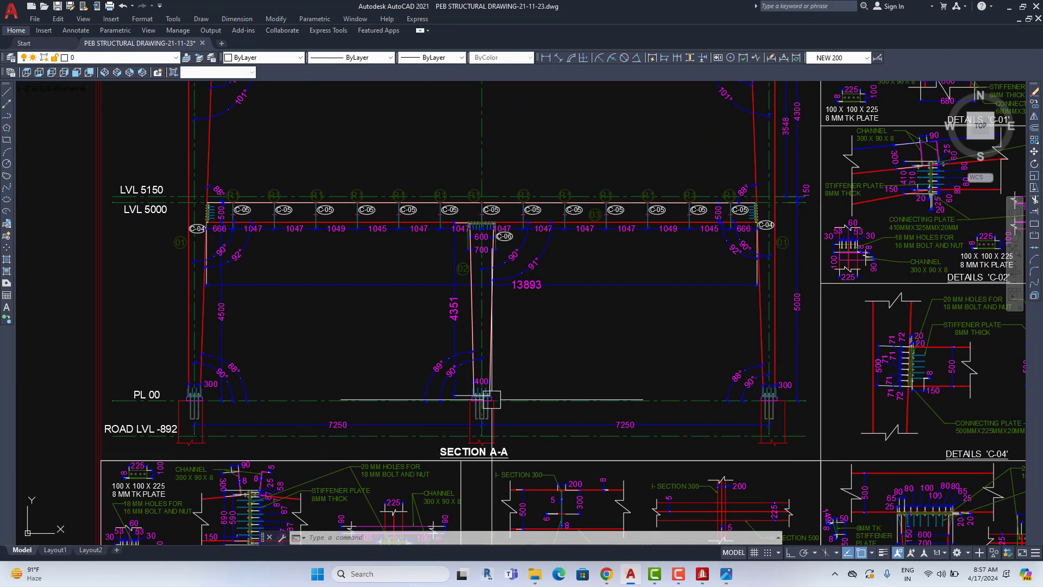
pyautogui.scroll(2, 489, 434)
pyautogui.scroll(-4, 467, 305)
pyautogui.scroll(-1, 483, 275)
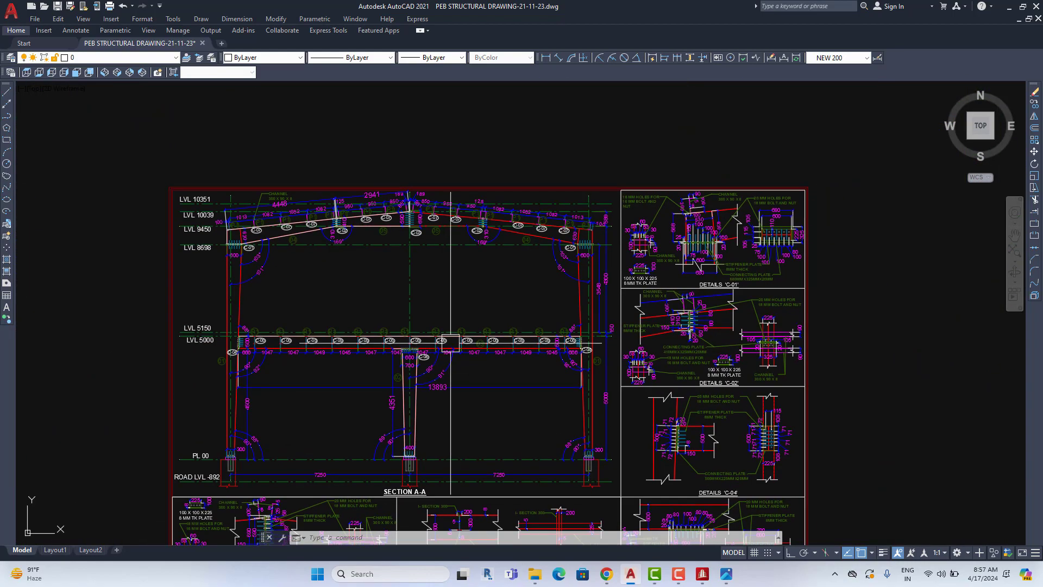
pyautogui.scroll(3, 423, 380)
pyautogui.scroll(1, 424, 375)
pyautogui.scroll(2, 239, 156)
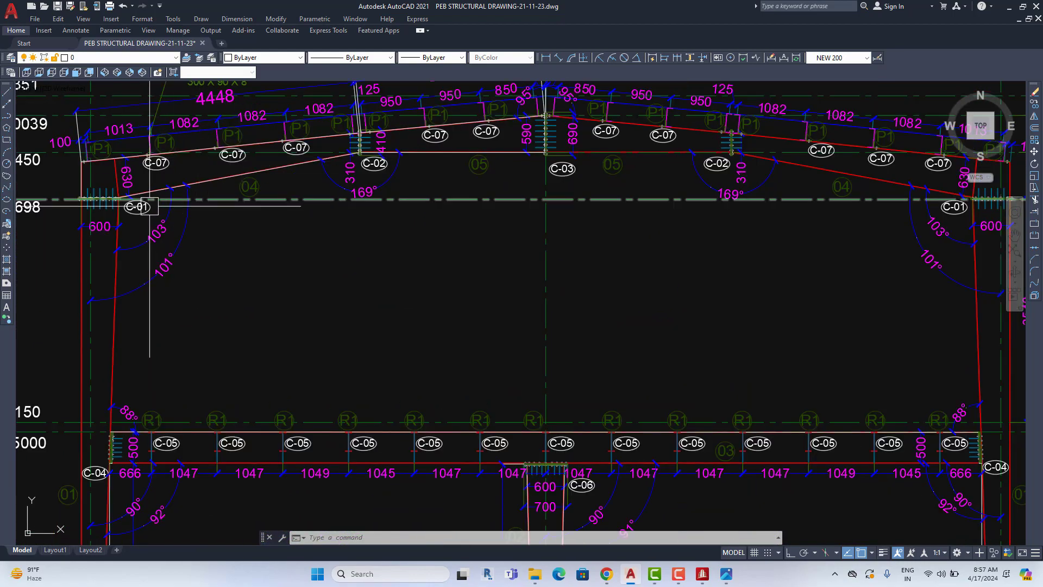
# Pan down to the DETAILS 'C-01' panel, then across the rafter frame with its level labels.
pyautogui.scroll(-5, 146, 209)
pyautogui.scroll(4, 505, 152)
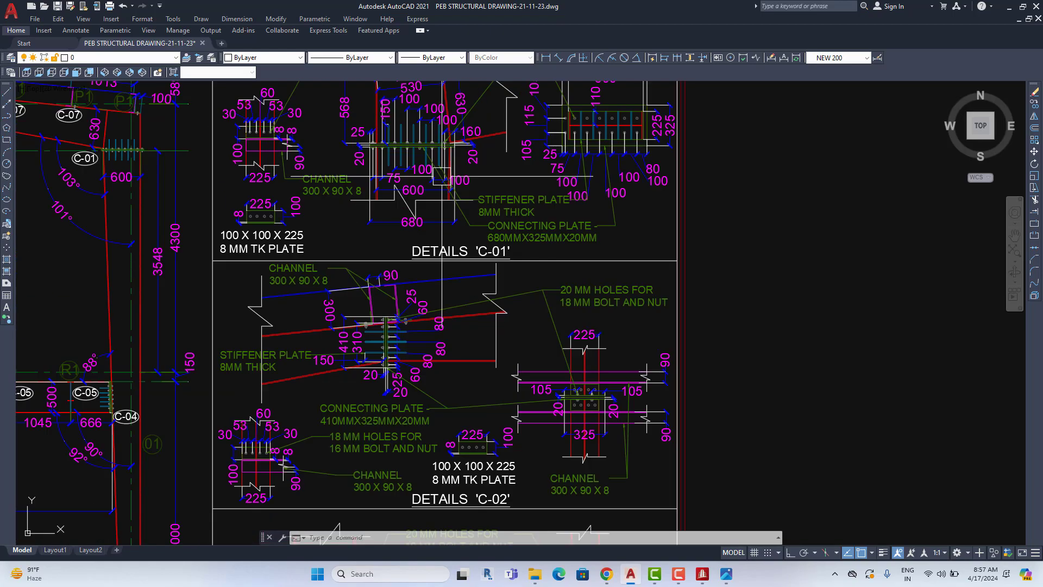
pyautogui.moveTo(503, 315)
pyautogui.mouseDown(button='middle')
pyautogui.moveTo(501, 378)
pyautogui.moveTo(548, 487)
pyautogui.mouseUp(button='middle')
pyautogui.scroll(2, 501, 378)
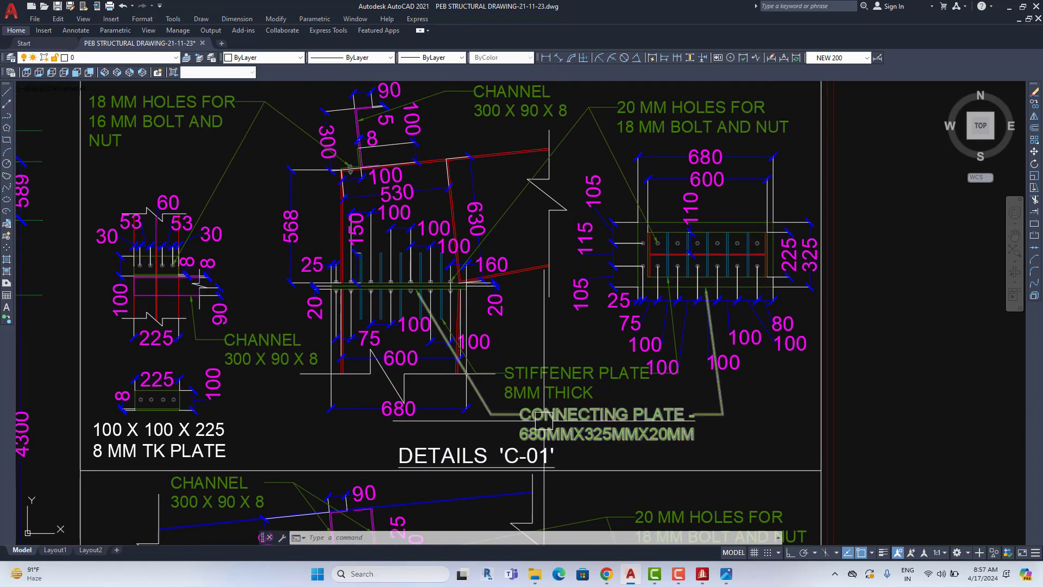
pyautogui.scroll(-2, 478, 337)
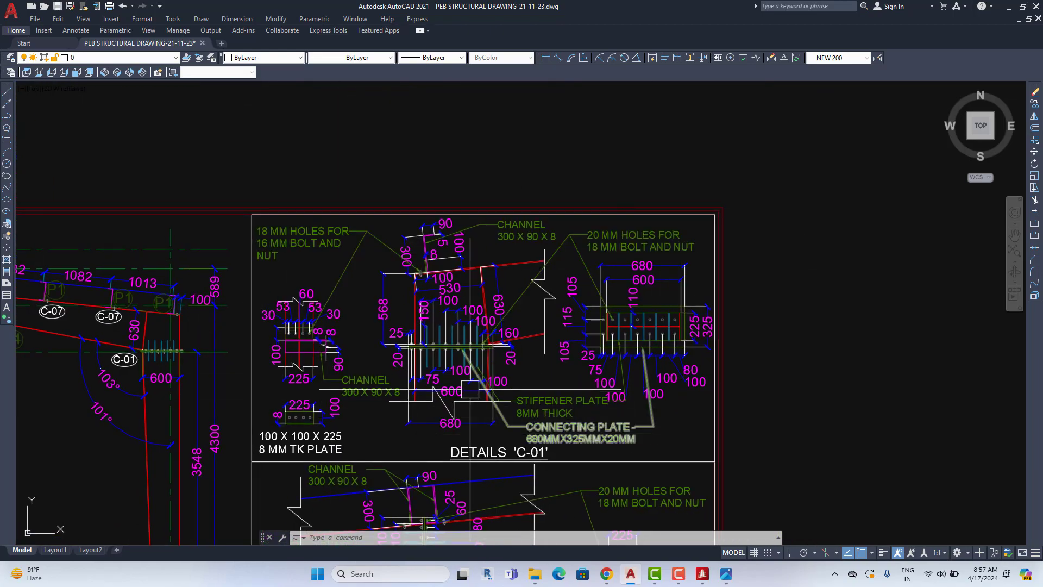
pyautogui.moveTo(381, 348); pyautogui.dragTo(679, 337, button='middle')
pyautogui.moveTo(163, 315); pyautogui.dragTo(467, 304, button='middle')
pyautogui.moveTo(33, 315); pyautogui.dragTo(291, 304, button='middle')
# Zoom into the C-01 detail's CHANNEL and 20 MM HOLES labels and bolt row.
pyautogui.scroll(4, 291, 304)
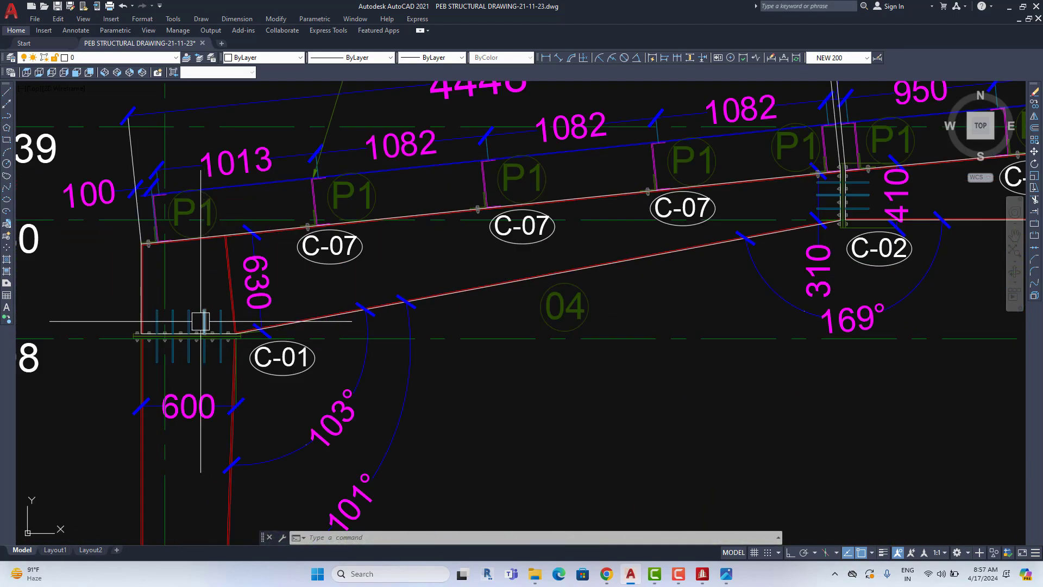
pyautogui.scroll(4, 304, 298)
pyautogui.scroll(-6, 168, 374)
pyautogui.moveTo(511, 392); pyautogui.dragTo(217, 380, button='middle')
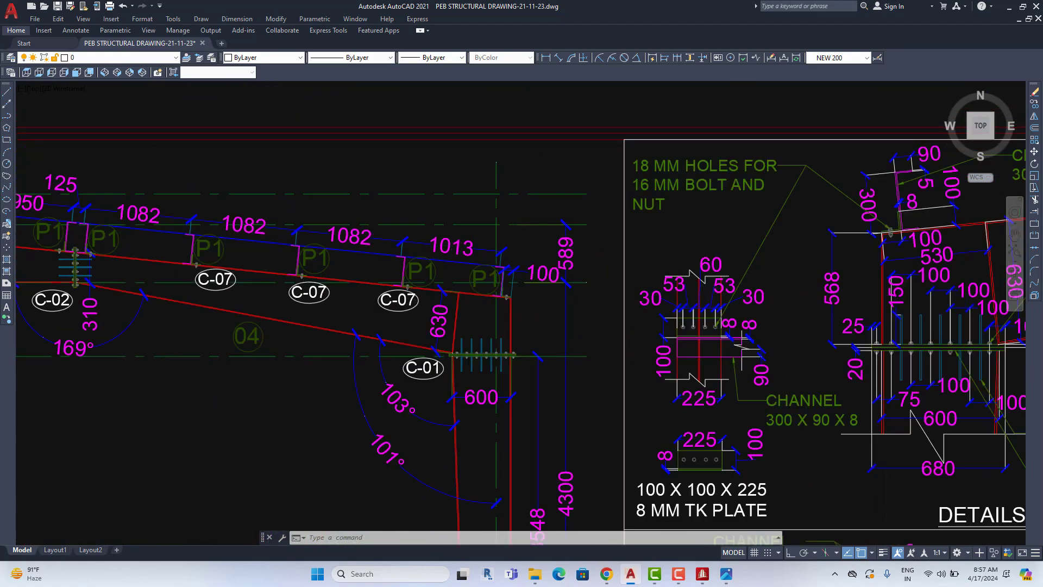
pyautogui.moveTo(706, 326); pyautogui.dragTo(163, 299, button='middle')
pyautogui.scroll(3, 432, 287)
pyautogui.moveTo(432, 286); pyautogui.dragTo(388, 402, button='middle')
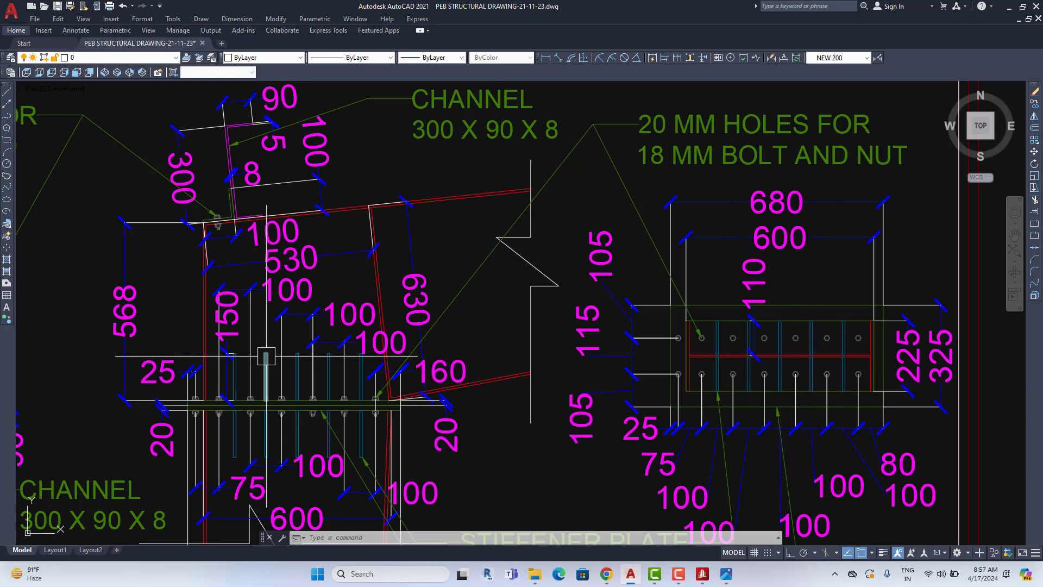
pyautogui.moveTo(217, 313); pyautogui.dragTo(251, 258, button='middle')
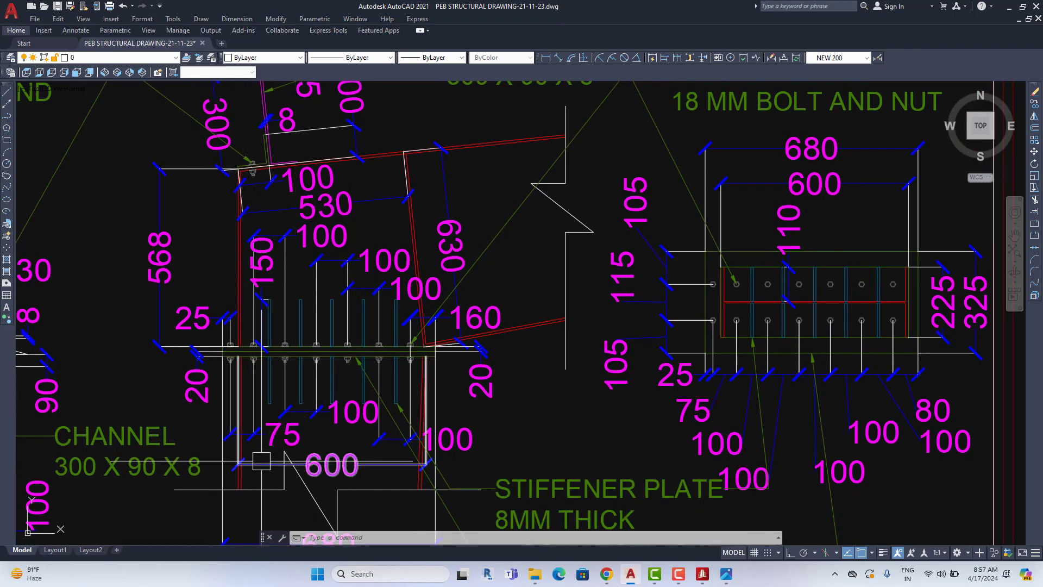
# Check the C-01 STIFFENER PLATE label, then frame the whole DETAILS 'C-01' panel.
pyautogui.scroll(4, 451, 359)
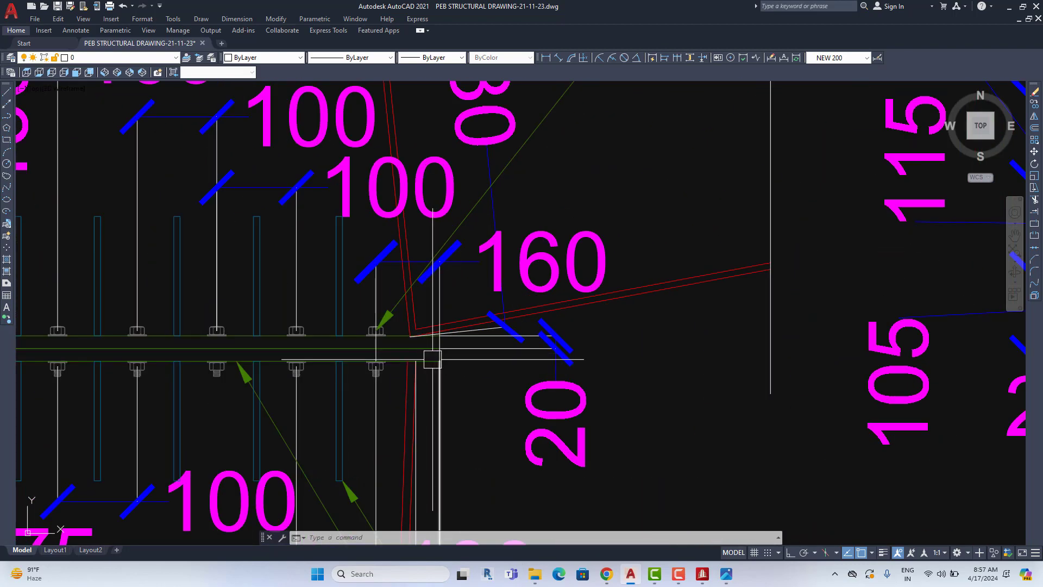
pyautogui.scroll(-1, 390, 333)
pyautogui.scroll(-2, 399, 356)
pyautogui.scroll(-3, 444, 356)
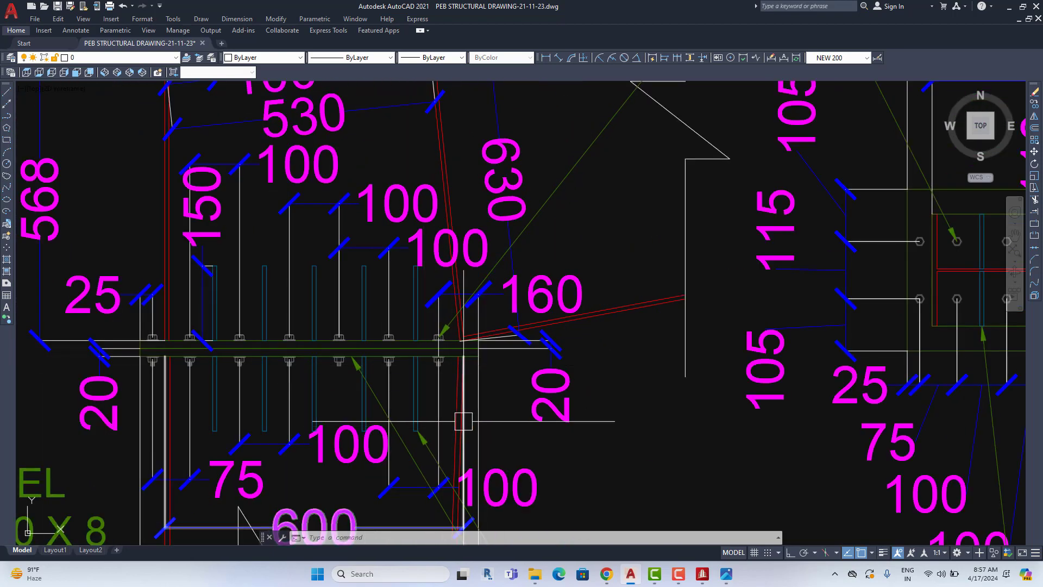
pyautogui.scroll(-1, 465, 419)
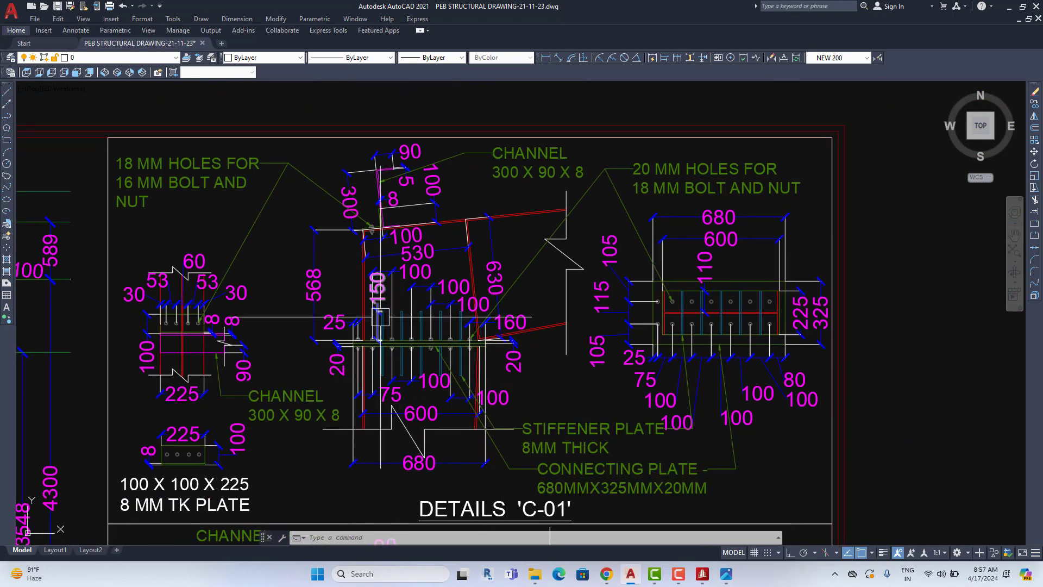
pyautogui.scroll(3, 451, 337)
pyautogui.scroll(1, 391, 341)
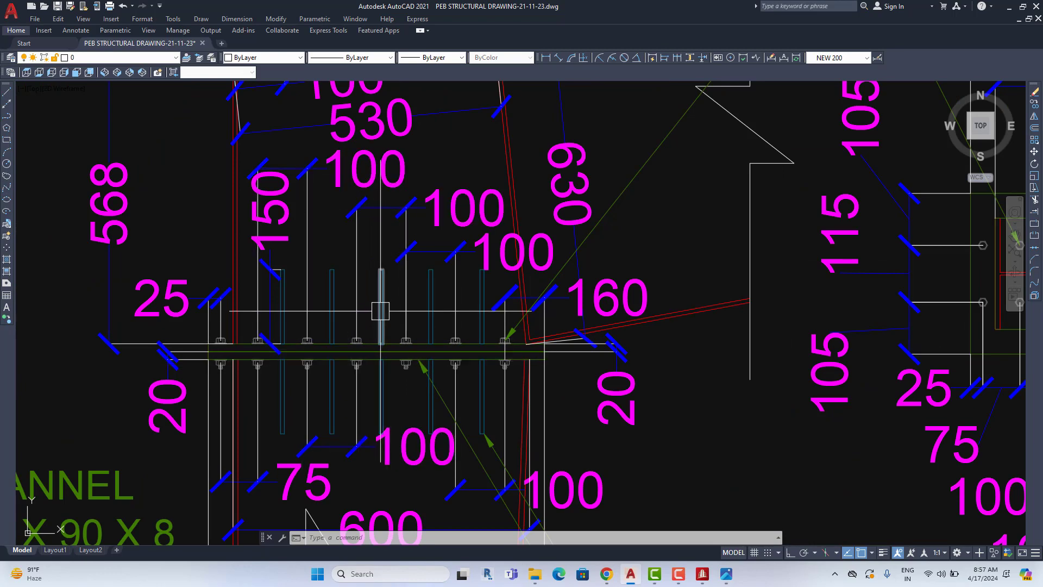
pyautogui.scroll(-2, 435, 318)
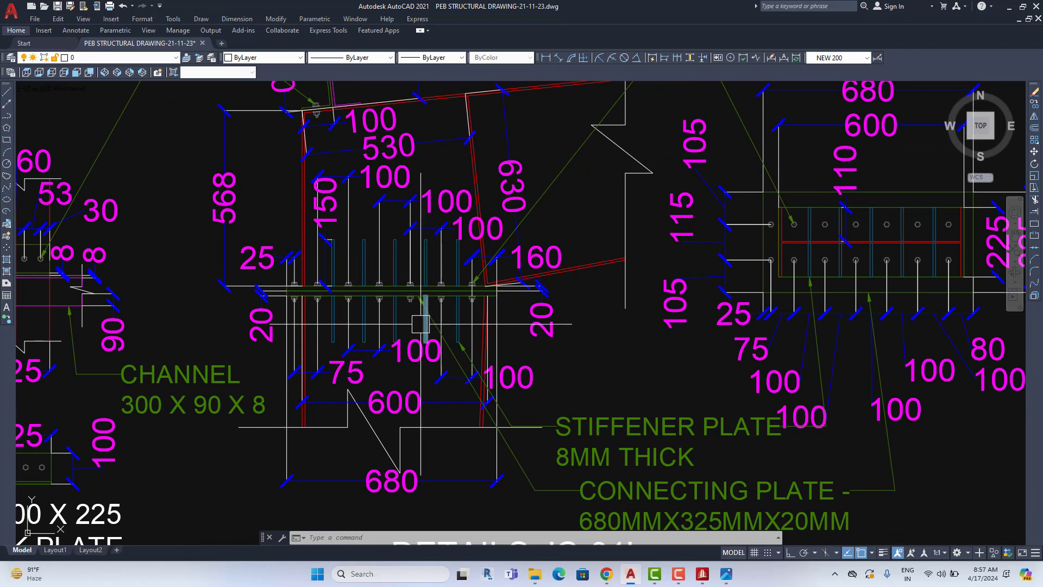
pyautogui.moveTo(524, 415)
pyautogui.mouseDown(button='middle')
pyautogui.moveTo(513, 392)
pyautogui.moveTo(385, 418)
pyautogui.mouseUp(button='middle')
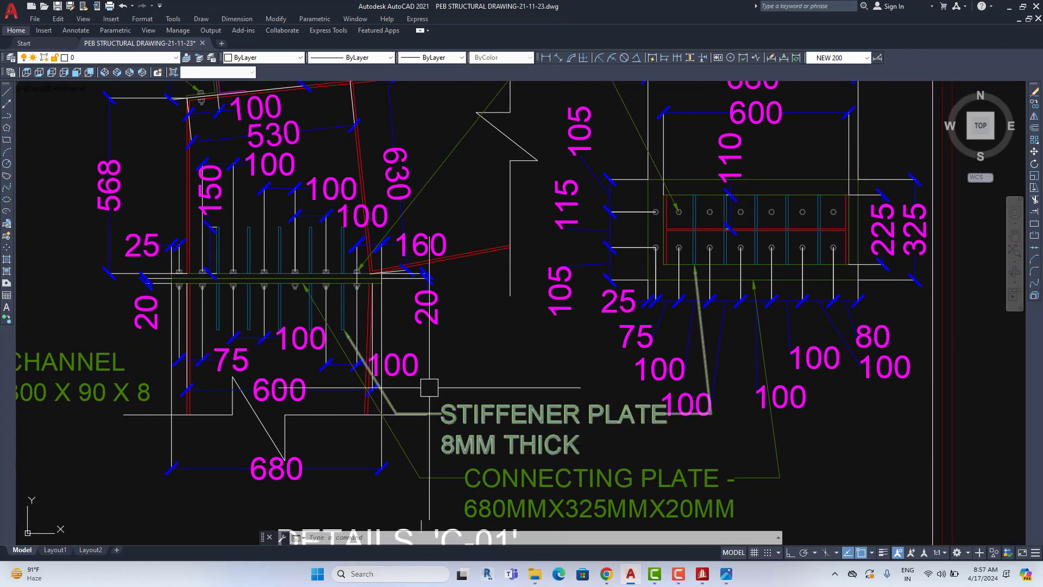
pyautogui.scroll(-4, 385, 418)
pyautogui.scroll(1, 385, 418)
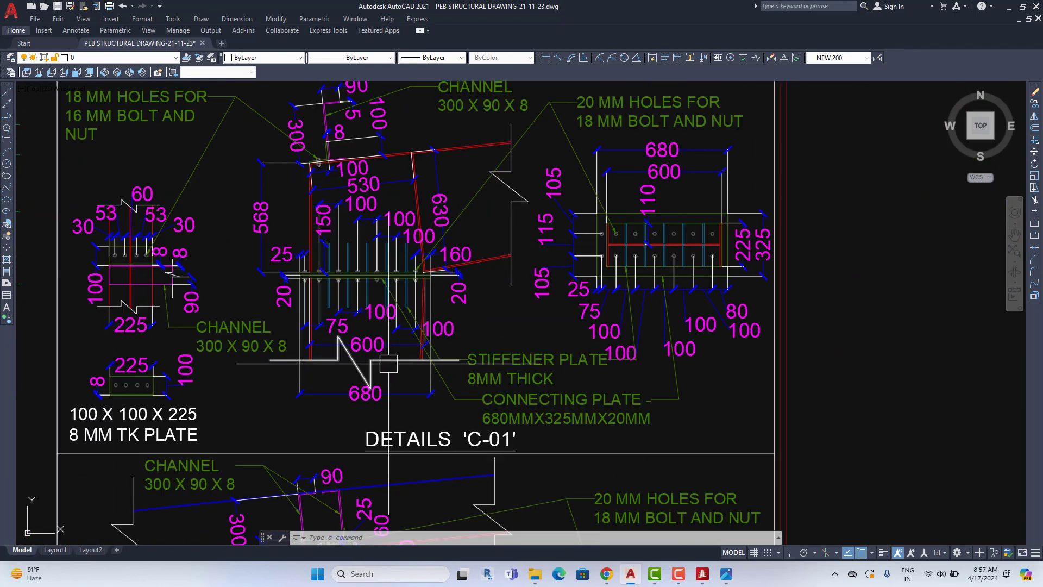
pyautogui.moveTo(560, 308); pyautogui.dragTo(589, 358, button='middle')
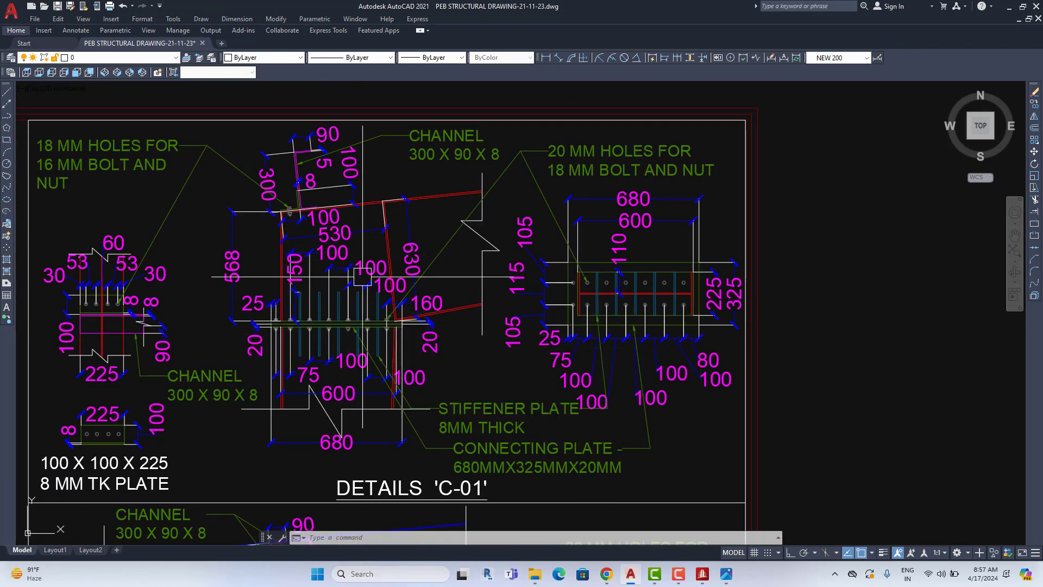
# Glance at the left rafter's C-07 tags, then return to the C-01 channel and bolt holes.
pyautogui.moveTo(375, 375); pyautogui.dragTo(511, 375, button='middle')
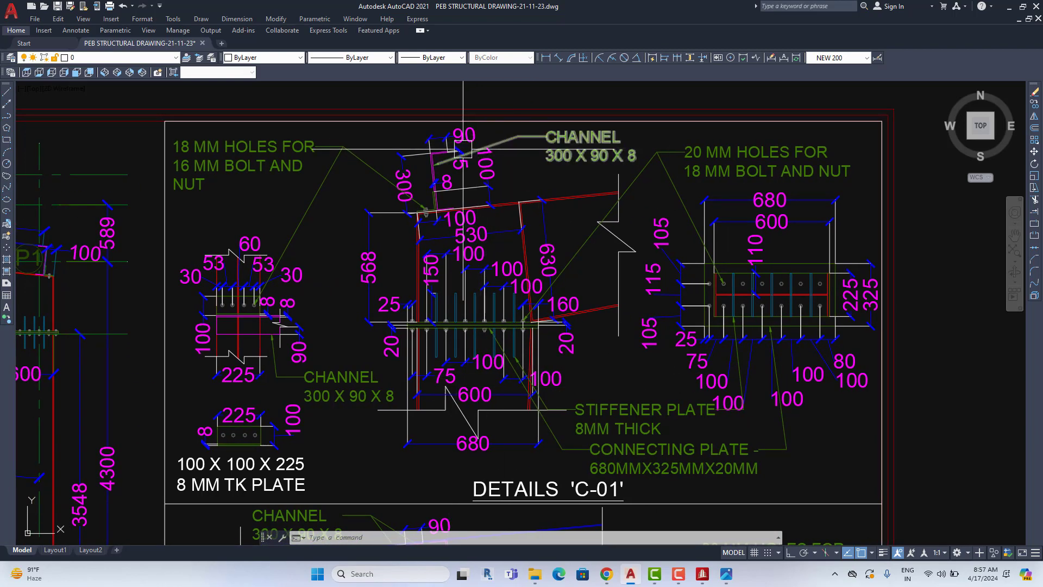
pyautogui.scroll(-3, 532, 266)
pyautogui.moveTo(348, 244); pyautogui.dragTo(522, 244, button='middle')
pyautogui.scroll(6, 261, 288)
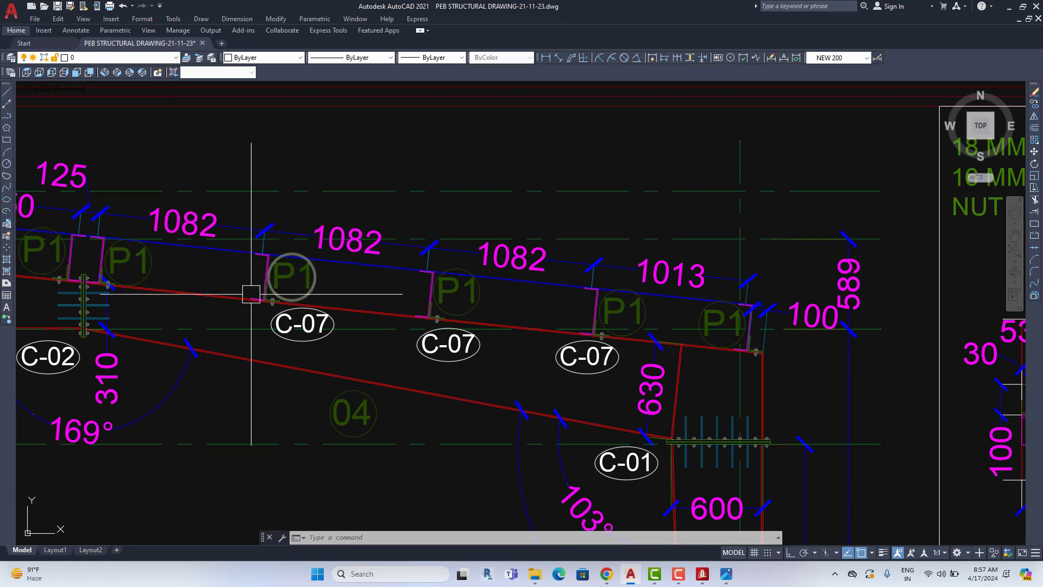
pyautogui.scroll(-3, 251, 294)
pyautogui.moveTo(465, 303); pyautogui.dragTo(129, 302, button='middle')
# Zoom and reposition the view to frame the complete C-01 detail.
pyautogui.scroll(4, 489, 226)
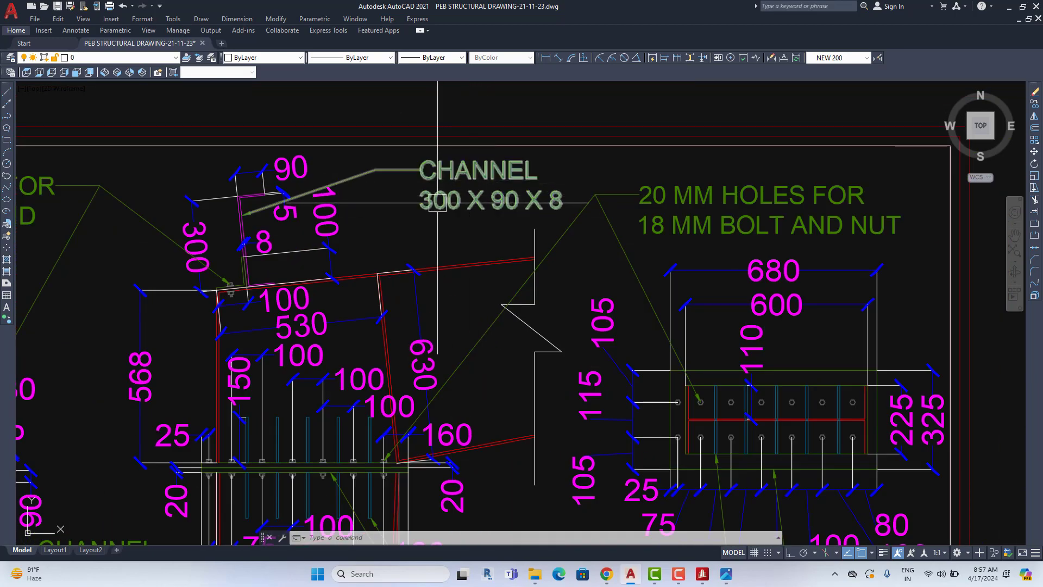
pyautogui.scroll(-2, 530, 207)
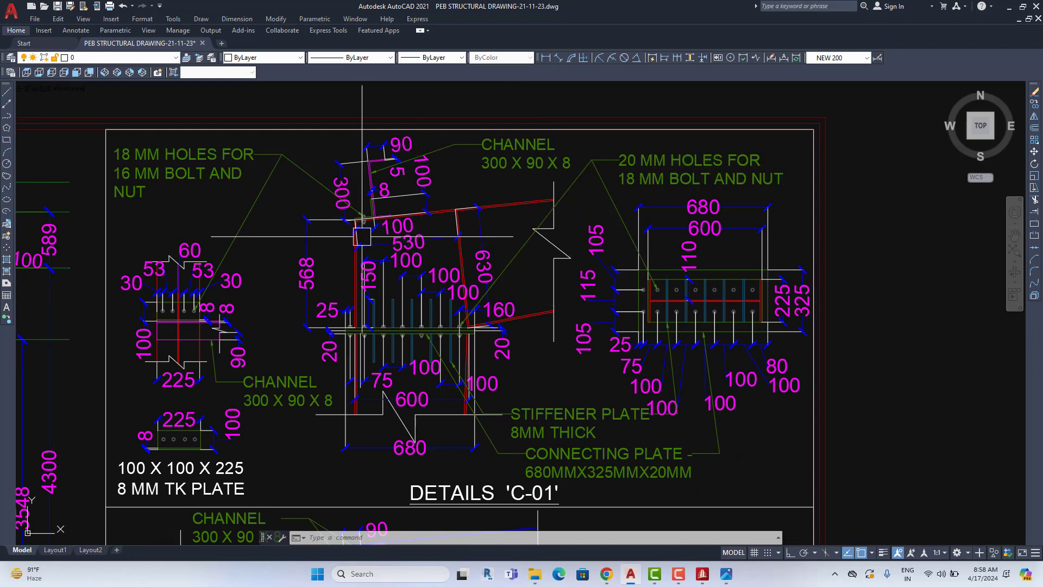
pyautogui.scroll(3, 362, 237)
pyautogui.scroll(1, 380, 252)
pyautogui.scroll(4, 388, 323)
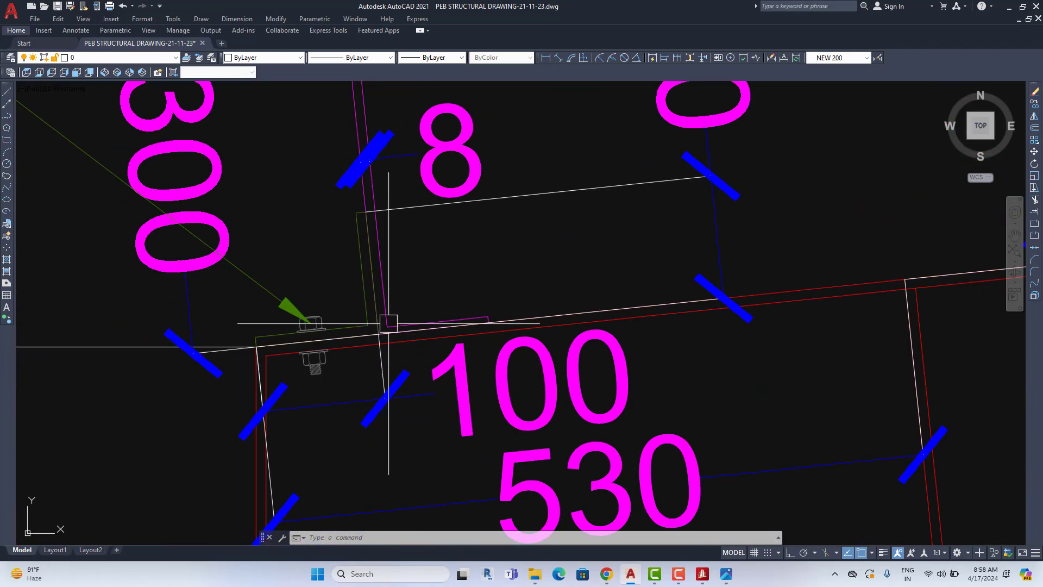
pyautogui.scroll(-1, 380, 332)
pyautogui.scroll(-2, 315, 340)
pyautogui.scroll(-1, 279, 312)
pyautogui.scroll(1, 130, 254)
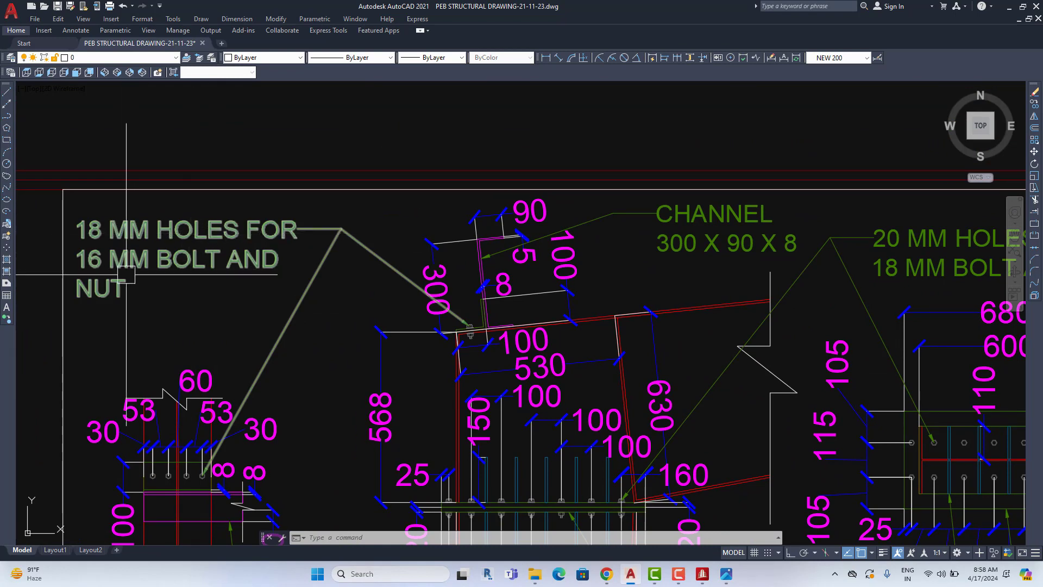
pyautogui.scroll(-2, 260, 299)
pyautogui.moveTo(260, 302); pyautogui.dragTo(258, 199, button='middle')
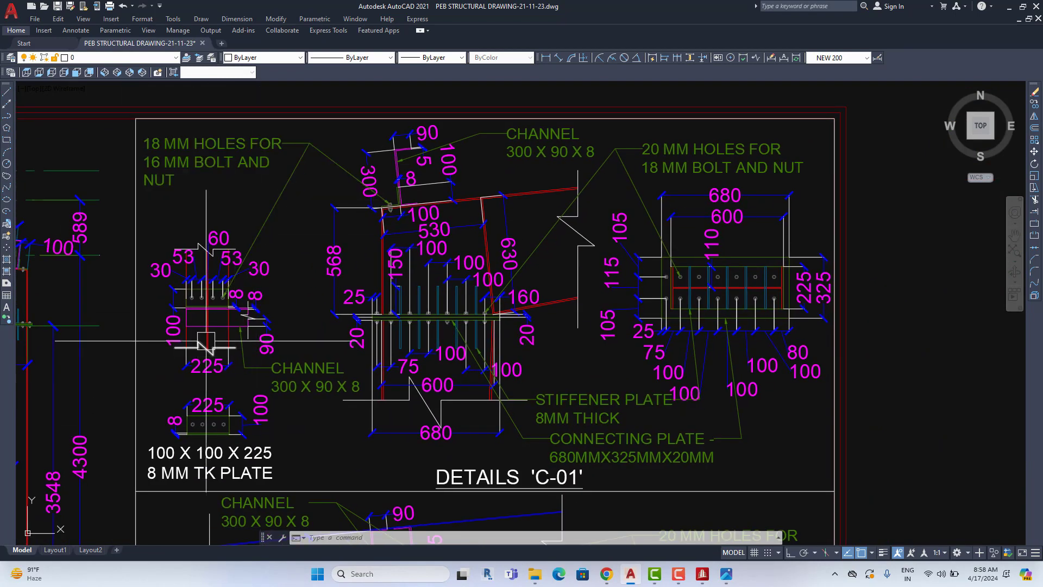
pyautogui.moveTo(206, 341)
pyautogui.mouseDown(button='middle')
pyautogui.moveTo(206, 270)
pyautogui.moveTo(110, 299)
pyautogui.mouseUp(button='middle')
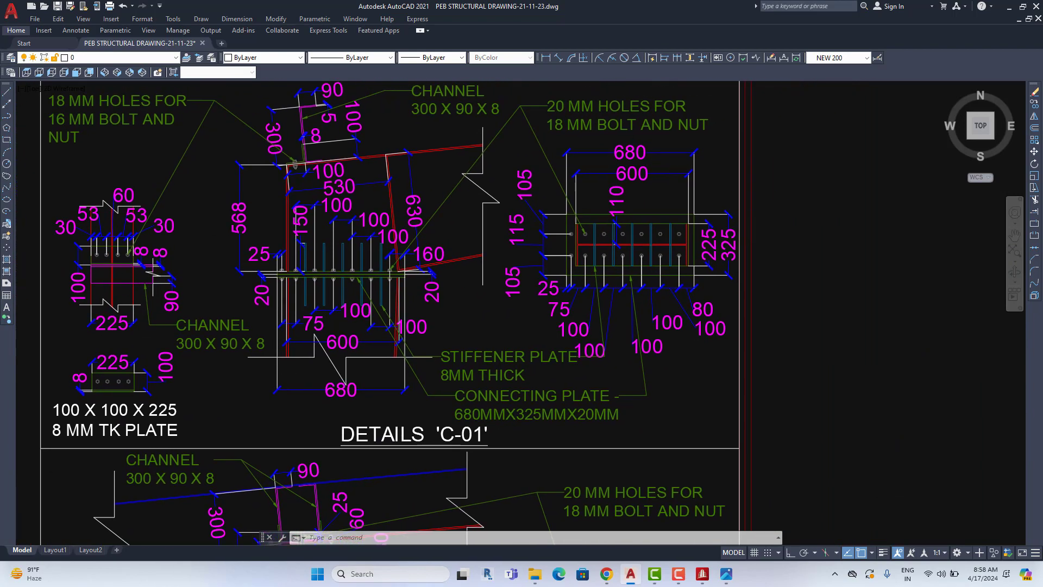
pyautogui.moveTo(107, 387); pyautogui.dragTo(119, 415, button='middle')
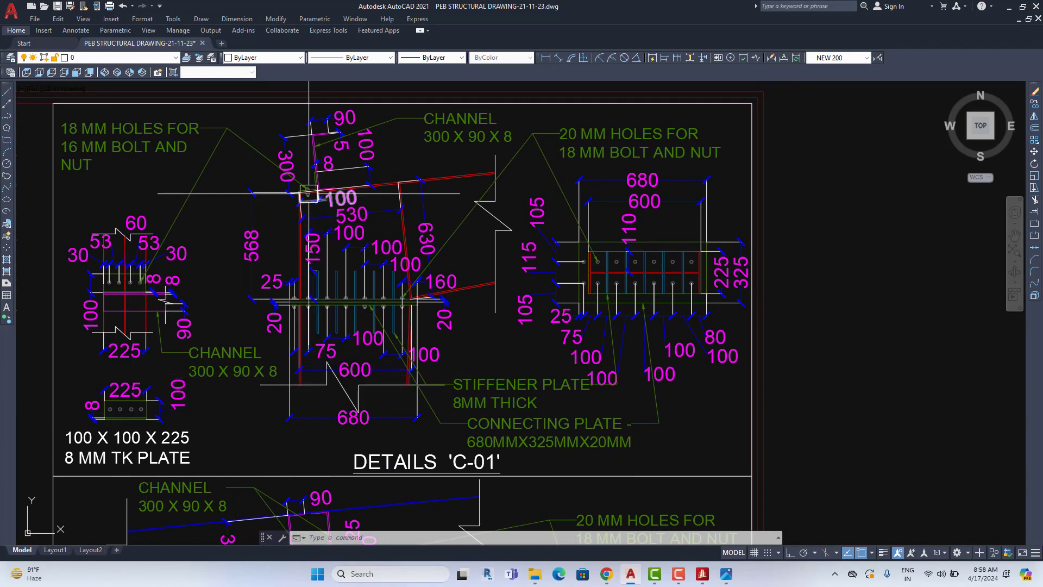
# Close in on the rafter's C-03 apex joint between the two C-02 joints at 169°.
pyautogui.scroll(-2, 565, 383)
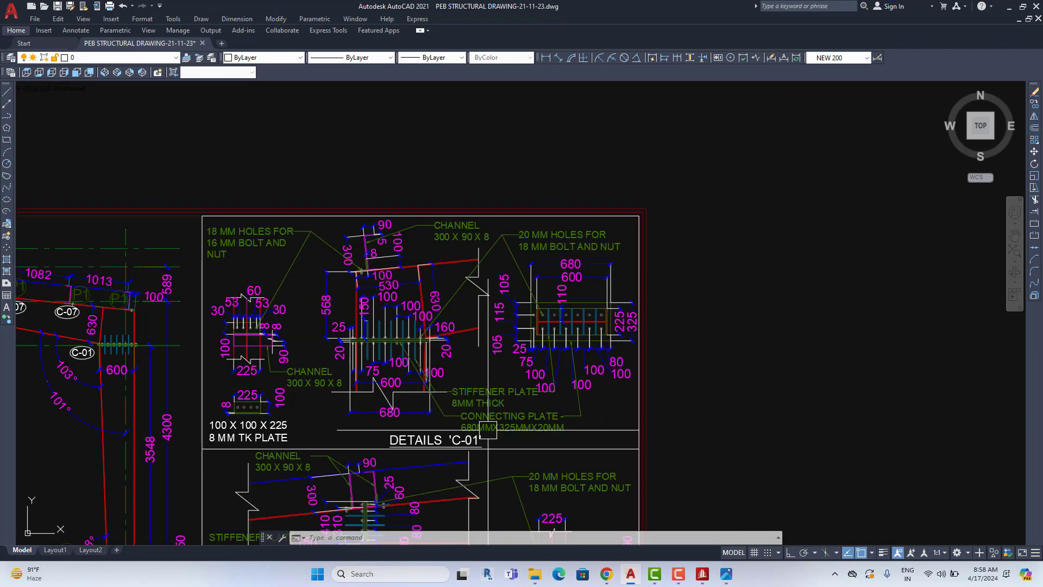
pyautogui.moveTo(485, 491); pyautogui.dragTo(505, 287, button='middle')
pyautogui.scroll(-2, 504, 287)
pyautogui.moveTo(245, 256); pyautogui.dragTo(478, 256, button='middle')
# Zoom and pan to examine connection details C-01, C-02 and C-04 up close.
pyautogui.scroll(5, 275, 179)
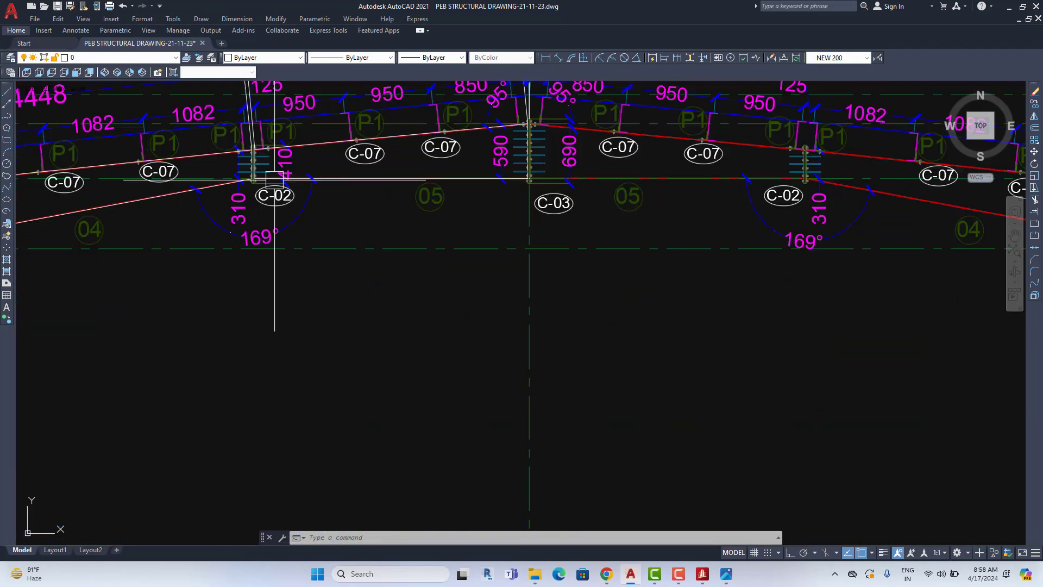
pyautogui.scroll(-3, 561, 209)
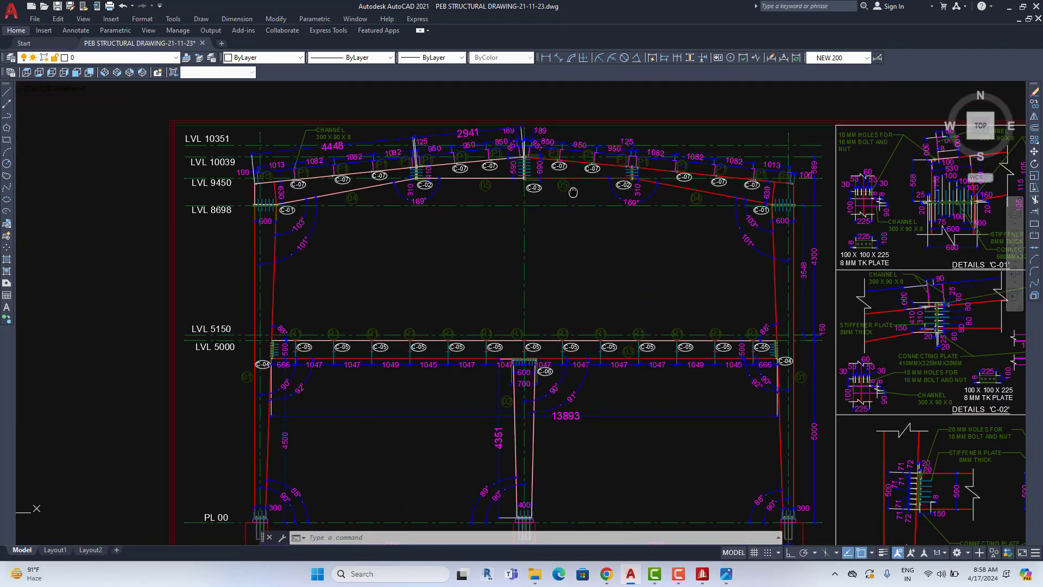
pyautogui.scroll(1, 536, 350)
pyautogui.moveTo(536, 350)
pyautogui.mouseDown(button='middle')
pyautogui.moveTo(292, 273)
pyautogui.moveTo(375, 308)
pyautogui.moveTo(381, 326)
pyautogui.mouseUp(button='middle')
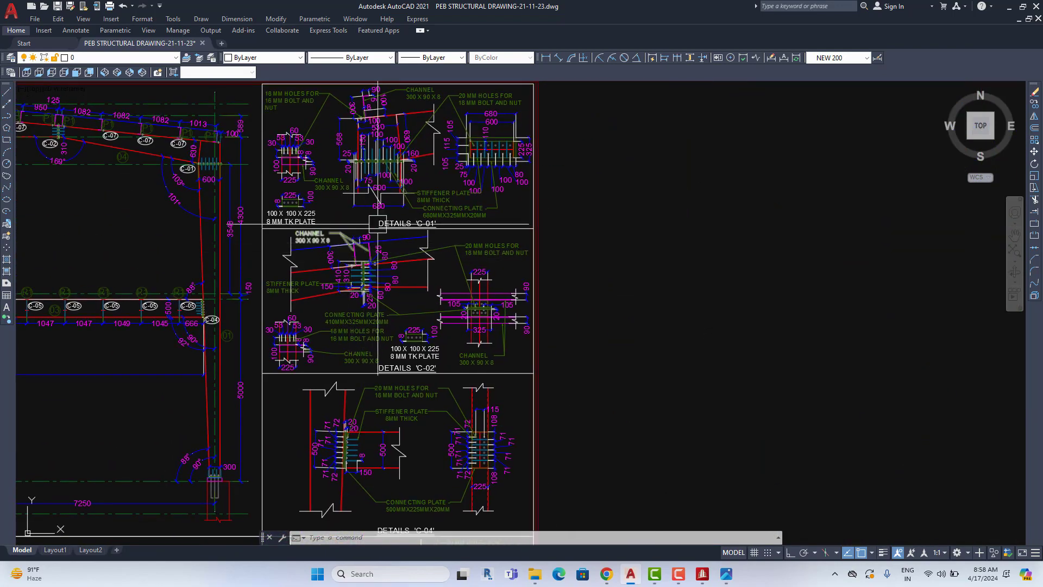
pyautogui.scroll(2, 506, 401)
pyautogui.moveTo(506, 401); pyautogui.dragTo(506, 227, button='middle')
pyautogui.moveTo(464, 405); pyautogui.dragTo(406, 347, button='middle')
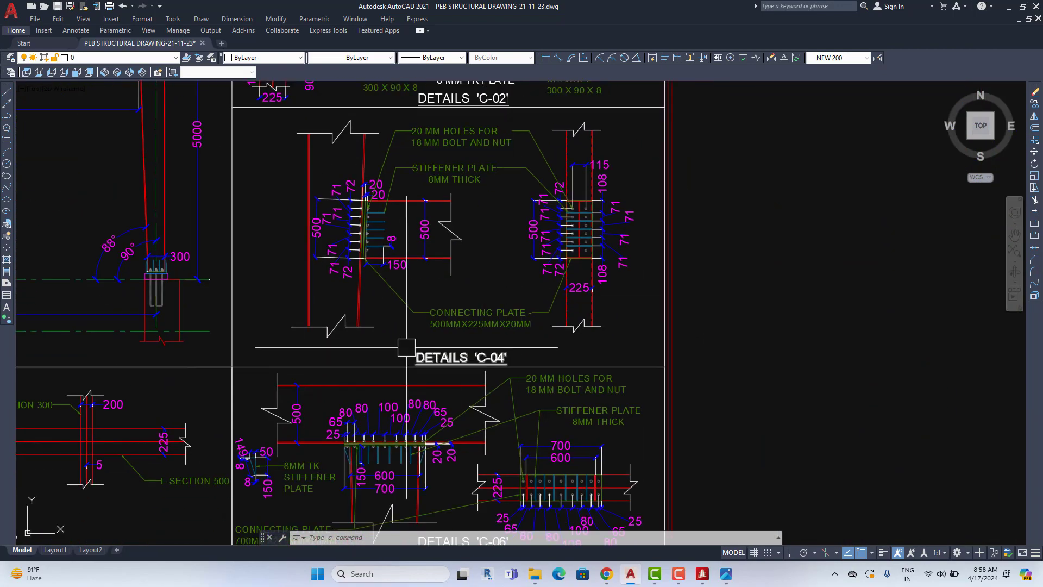
pyautogui.scroll(-3, 508, 366)
# Pan across past details C-03 and C-05 to C-06 and the title block.
pyautogui.moveTo(485, 315); pyautogui.dragTo(323, 370, button='middle')
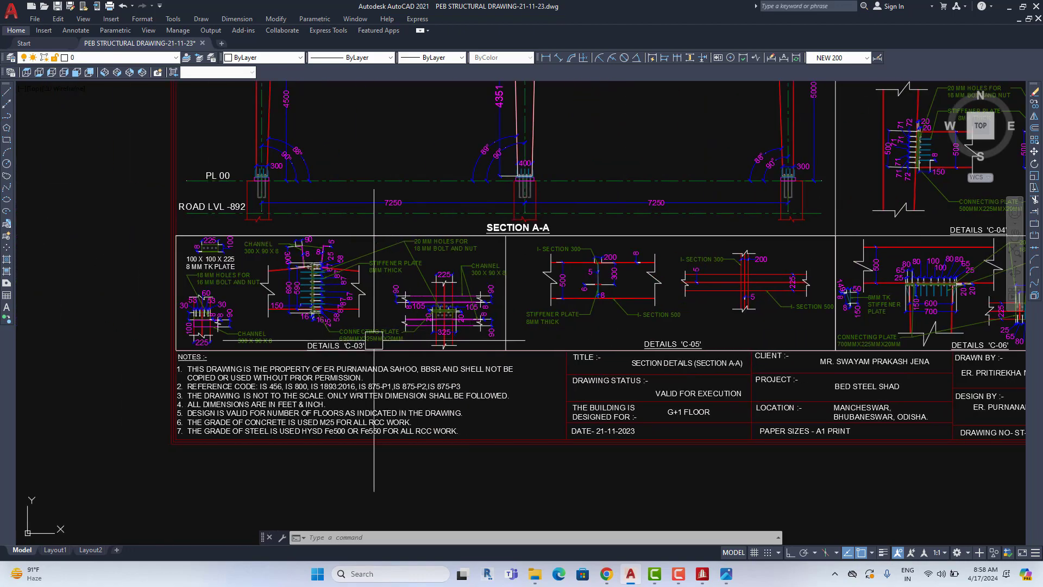
pyautogui.scroll(3, 315, 311)
pyautogui.moveTo(860, 322); pyautogui.dragTo(372, 345, button='middle')
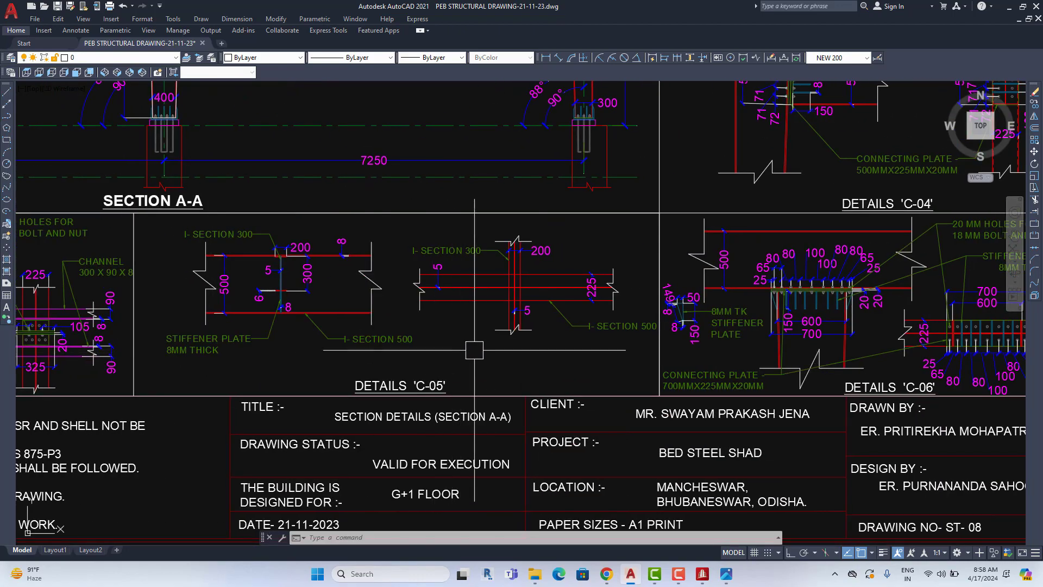
pyautogui.moveTo(474, 349)
pyautogui.mouseDown(button='middle')
pyautogui.moveTo(315, 365)
pyautogui.moveTo(420, 426)
pyautogui.mouseUp(button='middle')
pyautogui.scroll(-2, 481, 340)
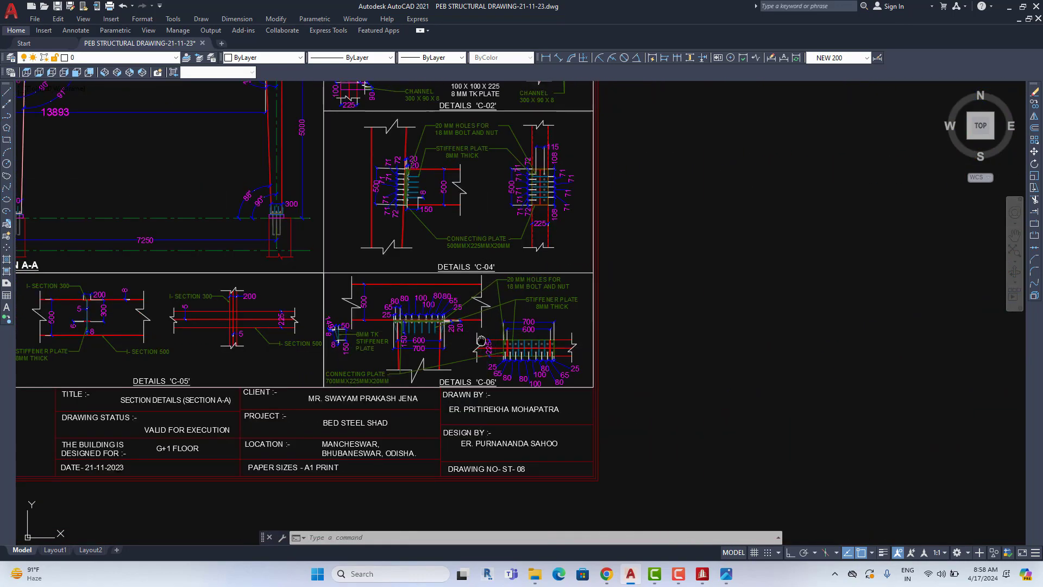
# Bring Section A-A beside details C-01, C-02, C-04 and center detail C-04.
pyautogui.moveTo(481, 340); pyautogui.dragTo(502, 390, button='middle')
pyautogui.moveTo(64, 208)
pyautogui.mouseDown(button='middle')
pyautogui.moveTo(439, 349)
pyautogui.moveTo(412, 410)
pyautogui.mouseUp(button='middle')
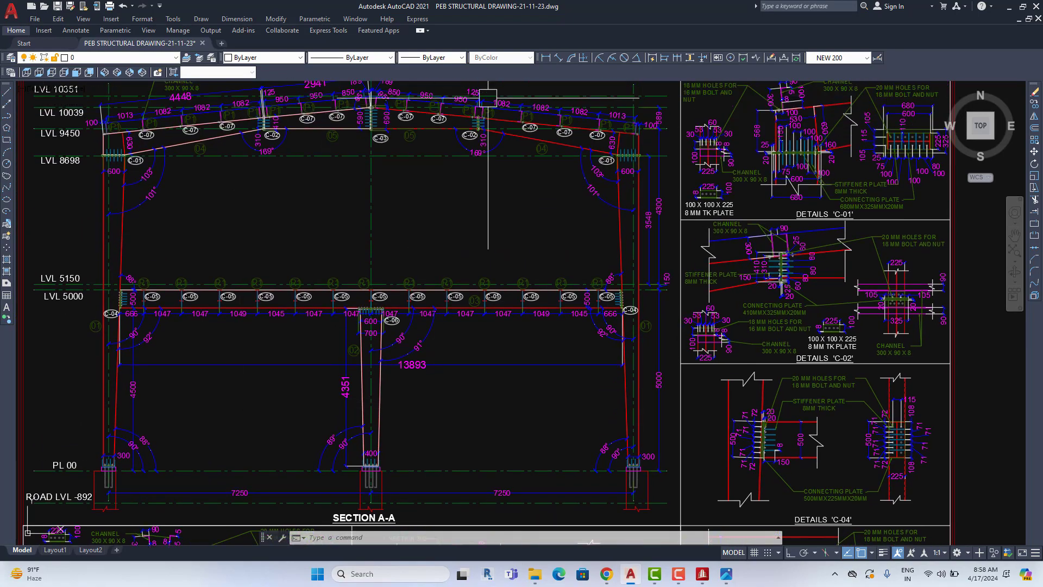
pyautogui.moveTo(234, 381); pyautogui.dragTo(582, 353, button='middle')
pyautogui.scroll(4, 531, 345)
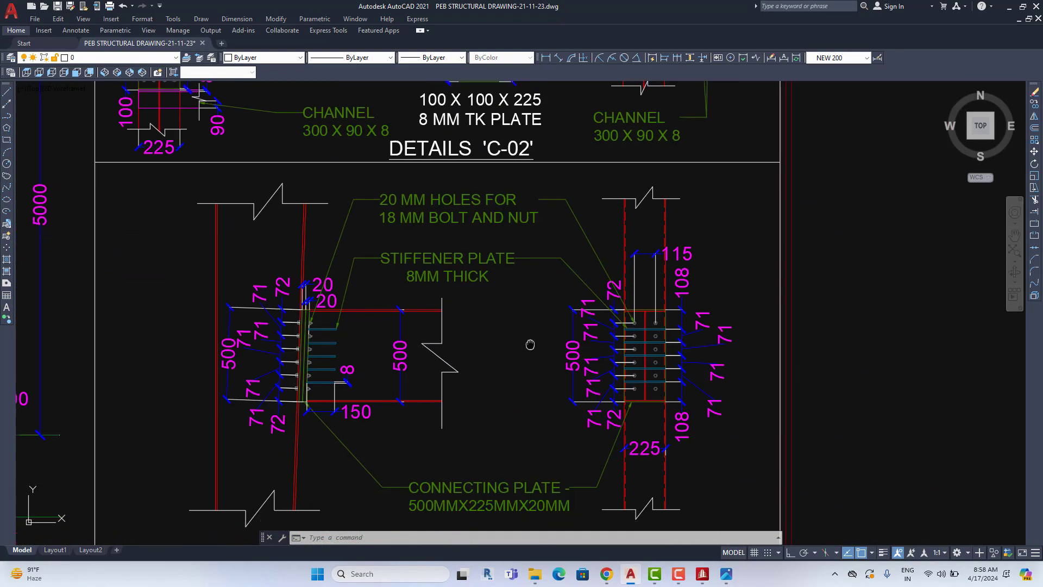
pyautogui.scroll(-2, 477, 384)
pyautogui.scroll(-4, 496, 349)
pyautogui.scroll(6, 256, 282)
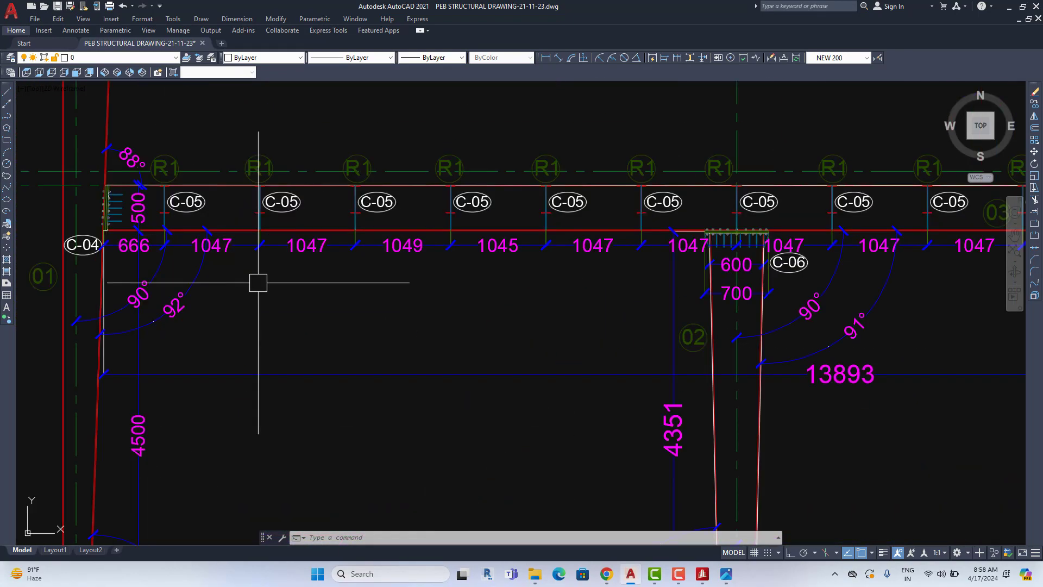
pyautogui.scroll(-3, 151, 262)
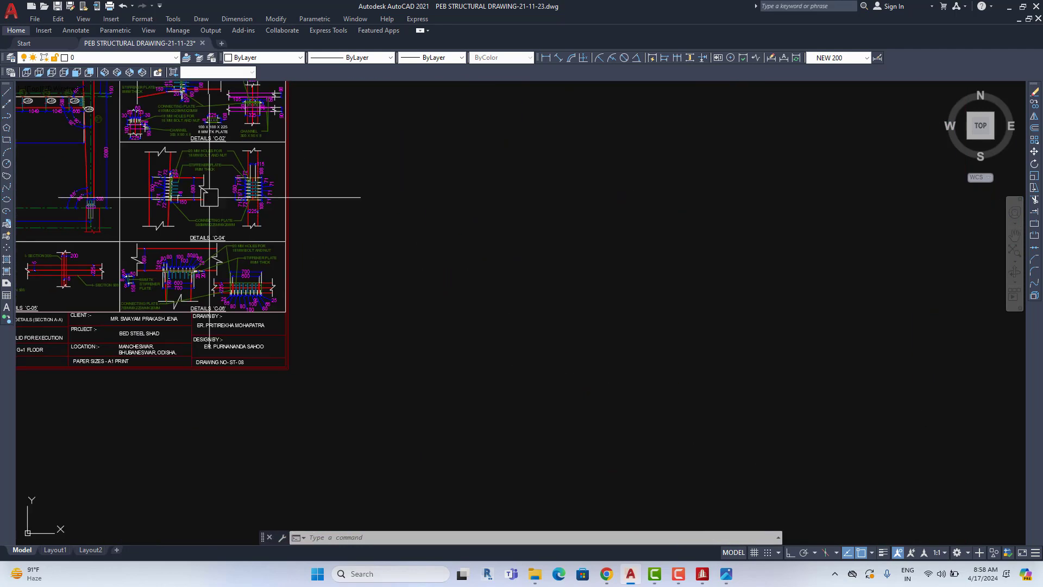
pyautogui.scroll(2, 209, 193)
pyautogui.scroll(3, 205, 256)
# Frame details C-02 and C-04 together and inspect them at different zoom levels.
pyautogui.moveTo(256, 95); pyautogui.dragTo(256, 312, button='middle')
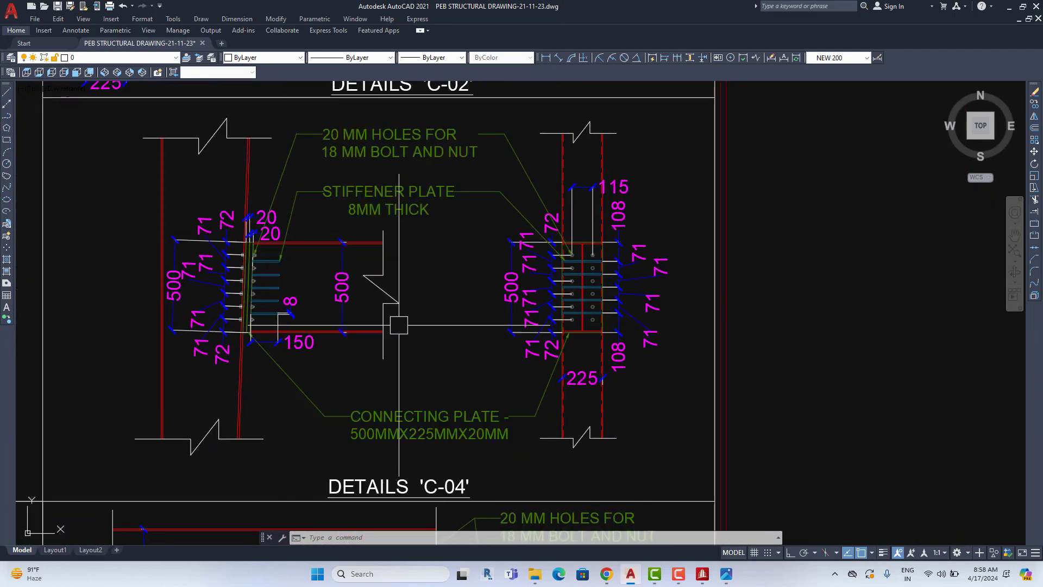
pyautogui.moveTo(399, 325); pyautogui.dragTo(406, 368, button='middle')
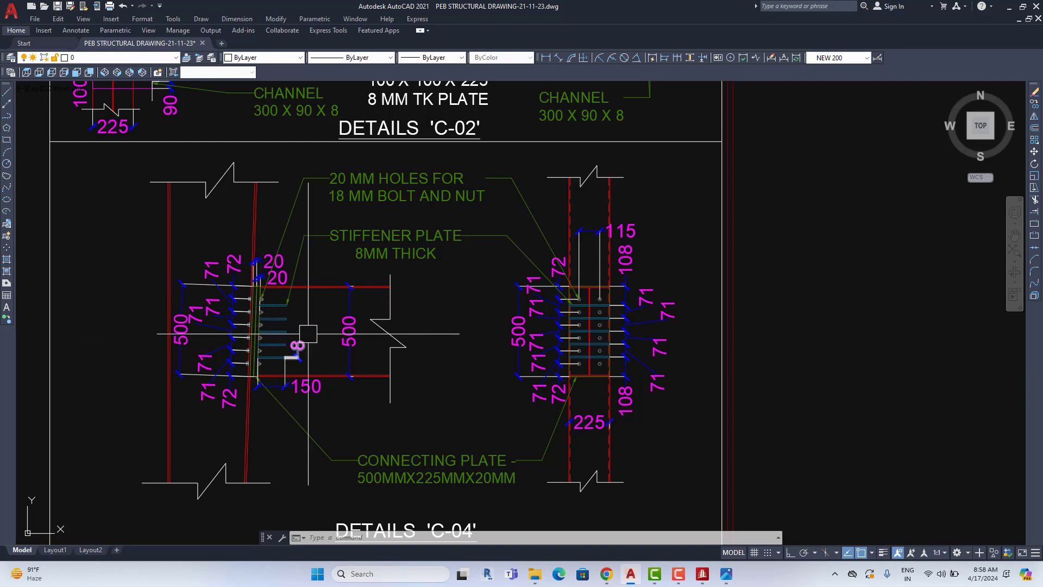
pyautogui.scroll(-3, 308, 334)
pyautogui.scroll(-2, 303, 349)
pyautogui.scroll(3, 610, 349)
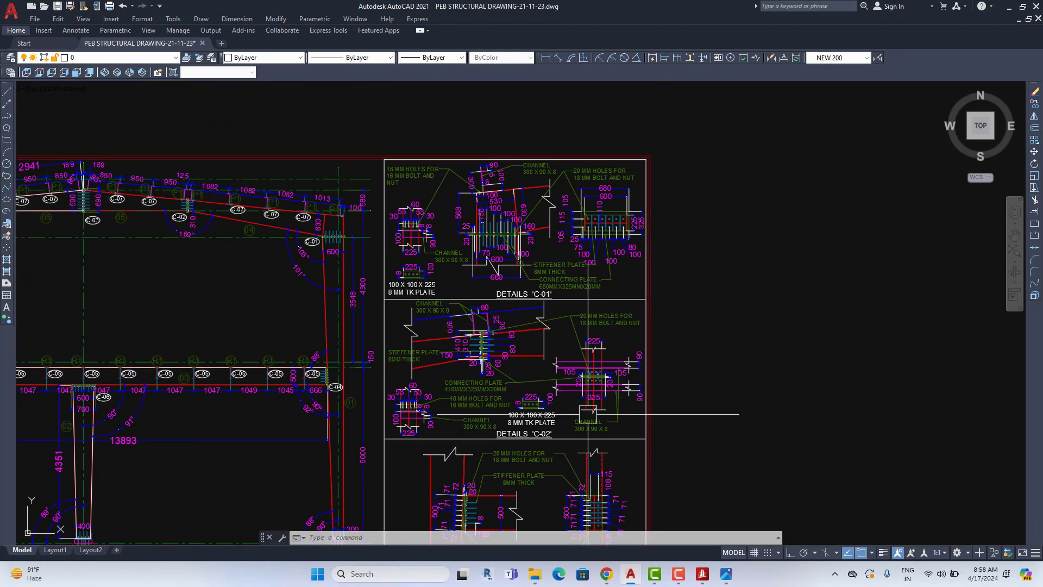
pyautogui.scroll(2, 587, 289)
# Pan down to review detail C-04, detail C-06 and the title block.
pyautogui.moveTo(586, 301); pyautogui.dragTo(583, 114, button='middle')
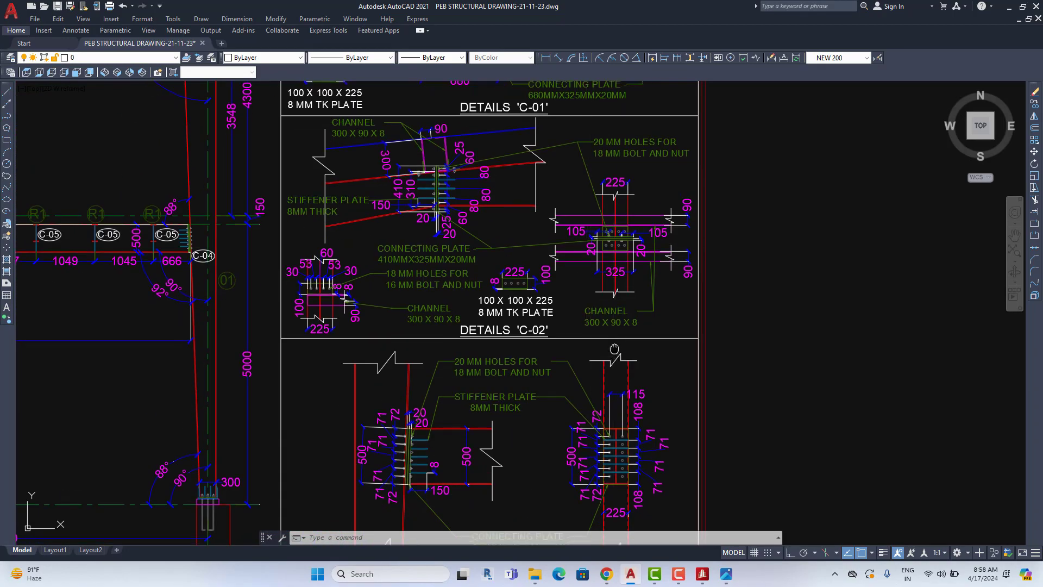
pyautogui.moveTo(587, 381); pyautogui.dragTo(592, 163, button='middle')
pyautogui.moveTo(614, 337); pyautogui.dragTo(621, 284, button='middle')
pyautogui.scroll(-2, 621, 283)
pyautogui.scroll(2, 488, 217)
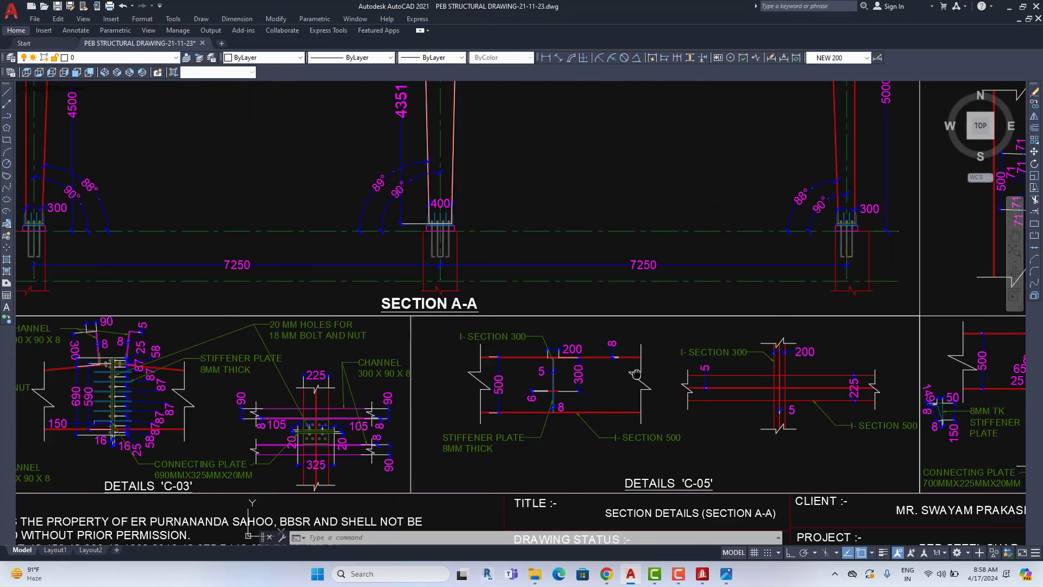
pyautogui.scroll(-3, 651, 272)
pyautogui.scroll(2, 832, 292)
pyautogui.scroll(2, 832, 292)
# Enlarge details C-01 and C-02, then pan on to C-05, C-06 and the title block.
pyautogui.moveTo(780, 309); pyautogui.dragTo(604, 333, button='middle')
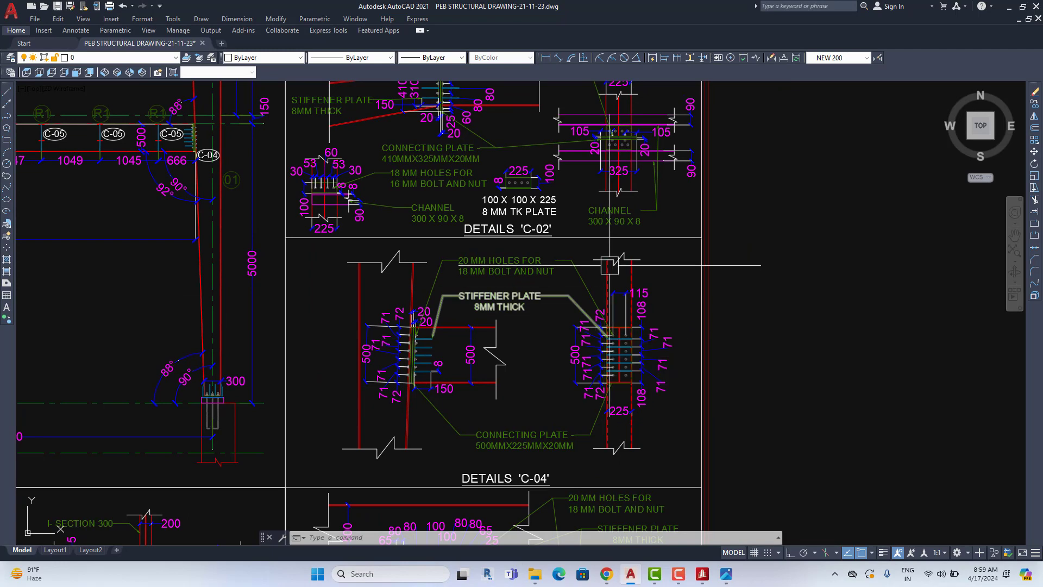
pyautogui.moveTo(604, 333); pyautogui.dragTo(639, 462, button='middle')
pyautogui.moveTo(735, 470); pyautogui.dragTo(754, 243, button='middle')
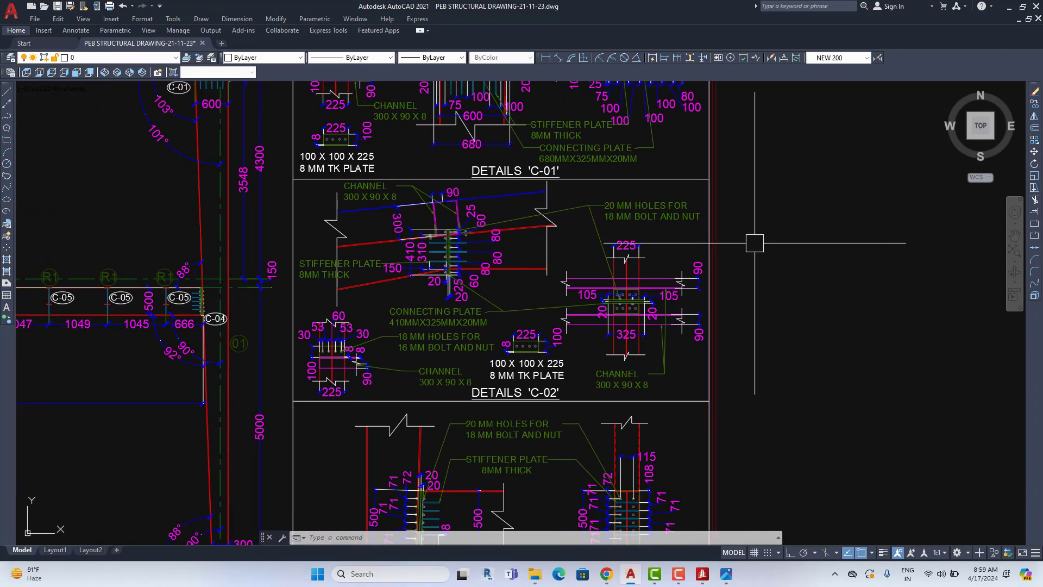
pyautogui.moveTo(774, 413); pyautogui.dragTo(903, 214, button='middle')
pyautogui.moveTo(826, 480); pyautogui.dragTo(826, 412, button='middle')
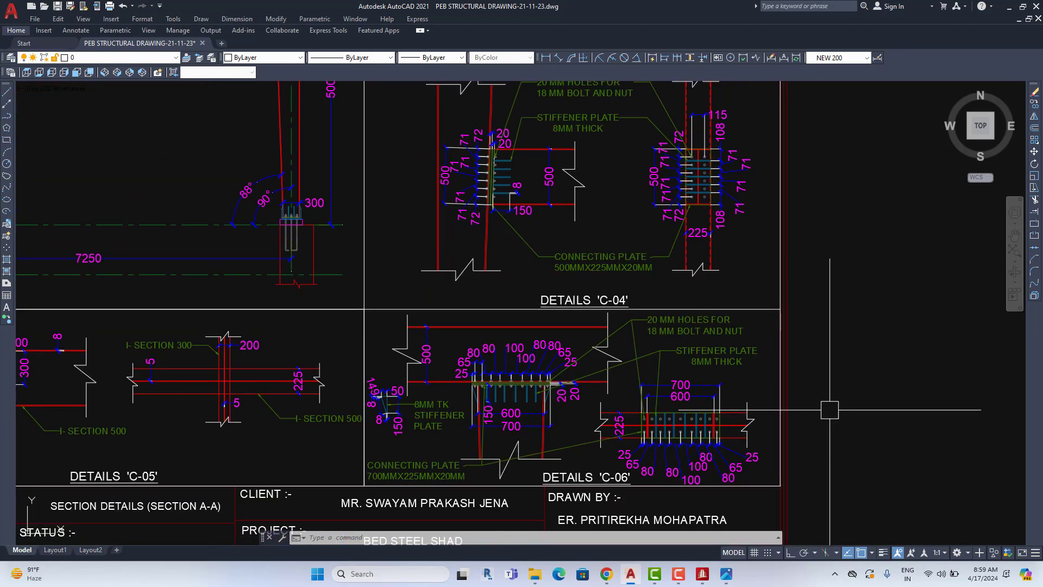
pyautogui.moveTo(743, 519)
pyautogui.mouseDown(button='middle')
pyautogui.moveTo(744, 400)
pyautogui.moveTo(998, 413)
pyautogui.mouseUp(button='middle')
# Zoom out to the whole Section A-A frame, ROAD LVL -892 to LVL 10351.
pyautogui.moveTo(543, 380); pyautogui.dragTo(853, 391, button='middle')
pyautogui.moveTo(545, 331); pyautogui.dragTo(607, 385, button='middle')
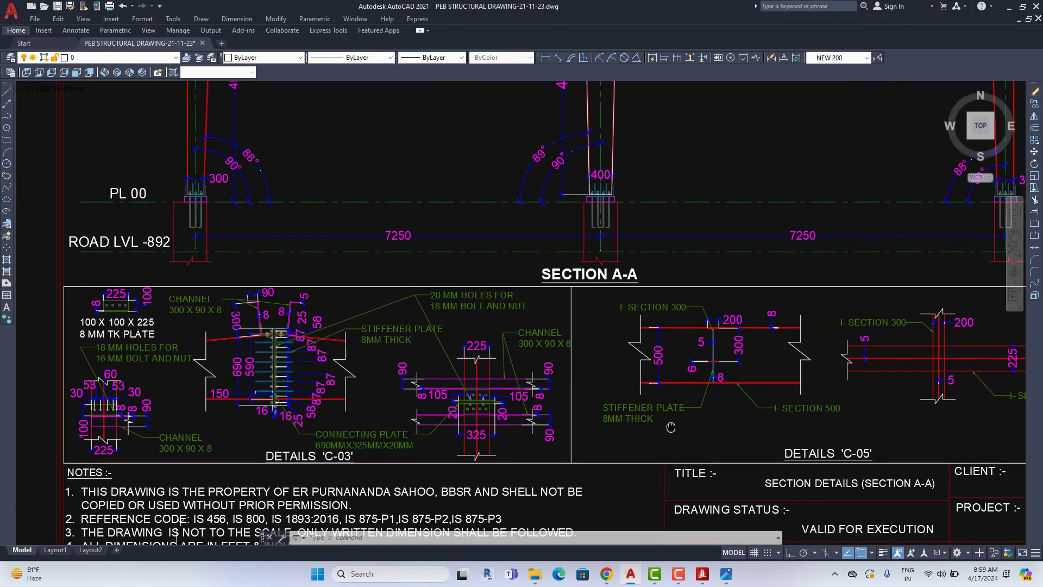
pyautogui.moveTo(583, 331); pyautogui.dragTo(607, 423, button='middle')
pyautogui.scroll(-1, 607, 413)
pyautogui.scroll(-3, 608, 402)
pyautogui.scroll(2, 603, 400)
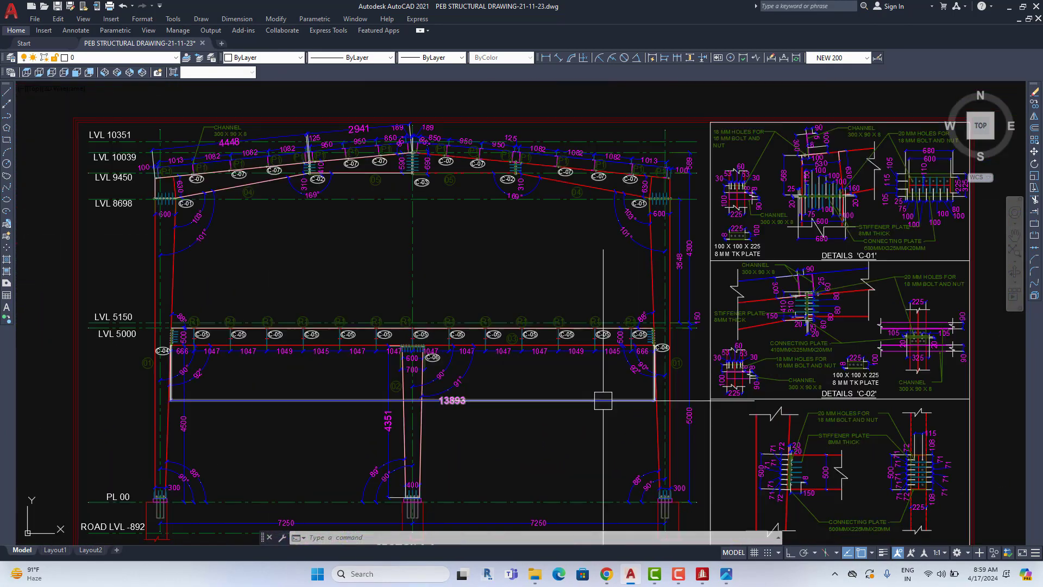
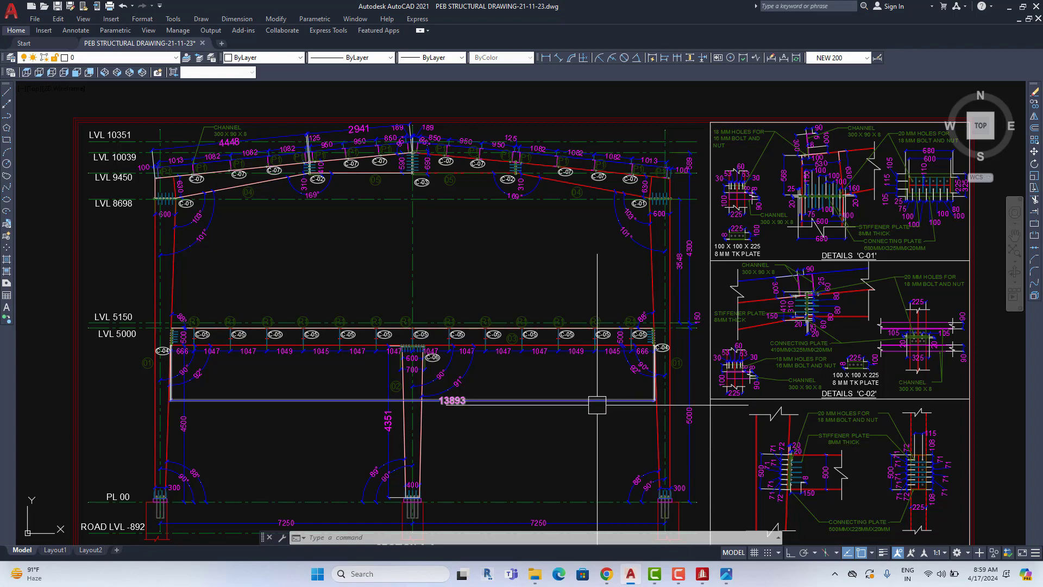
# Pan and zoom from Section A-A across the detail sheets to the 1ST FLOOR LAYOUT PLAN title.
pyautogui.scroll(-1, 597, 404)
pyautogui.scroll(4, 583, 389)
pyautogui.scroll(-6, 580, 382)
pyautogui.scroll(3, 580, 382)
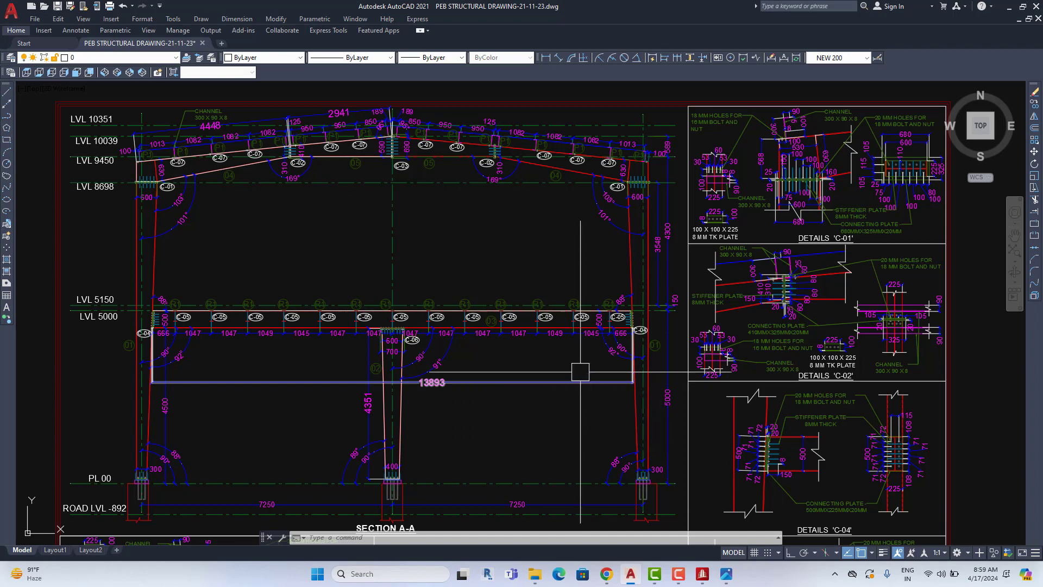
pyautogui.moveTo(576, 398); pyautogui.dragTo(574, 379, button='middle')
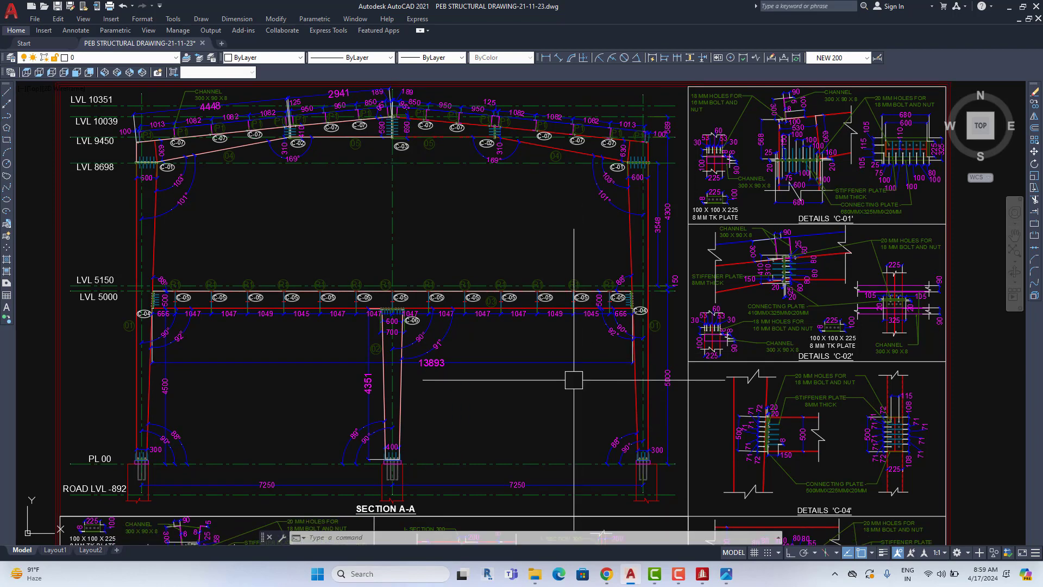
pyautogui.scroll(-5, 786, 275)
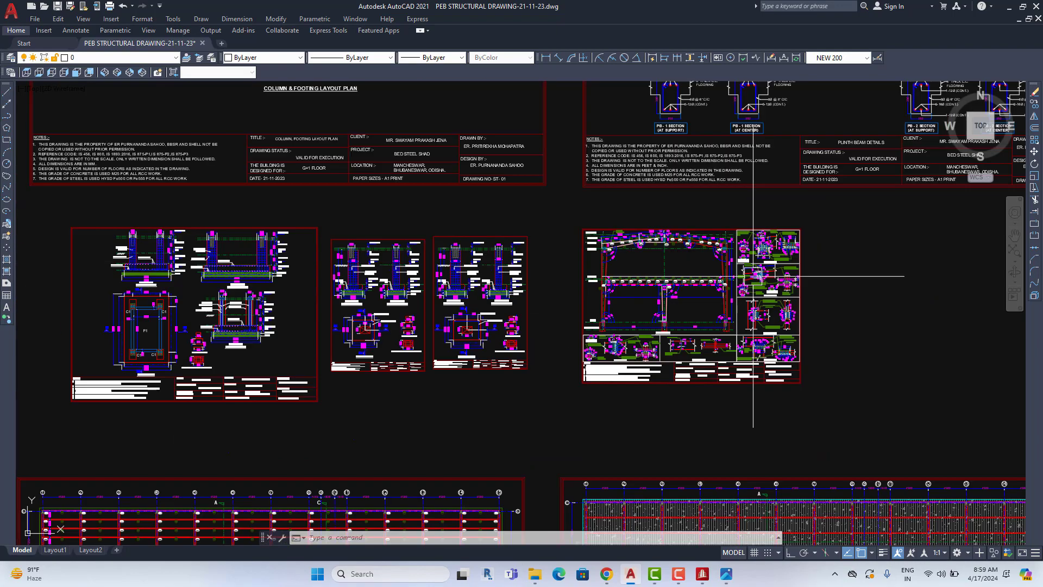
pyautogui.scroll(3, 757, 274)
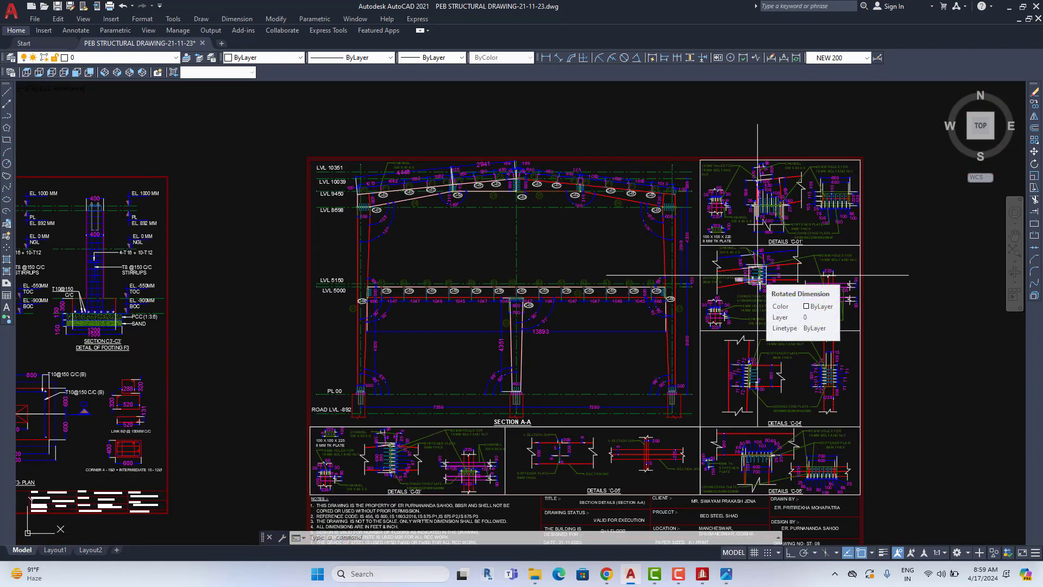
pyautogui.scroll(3, 757, 274)
pyautogui.scroll(2, 757, 274)
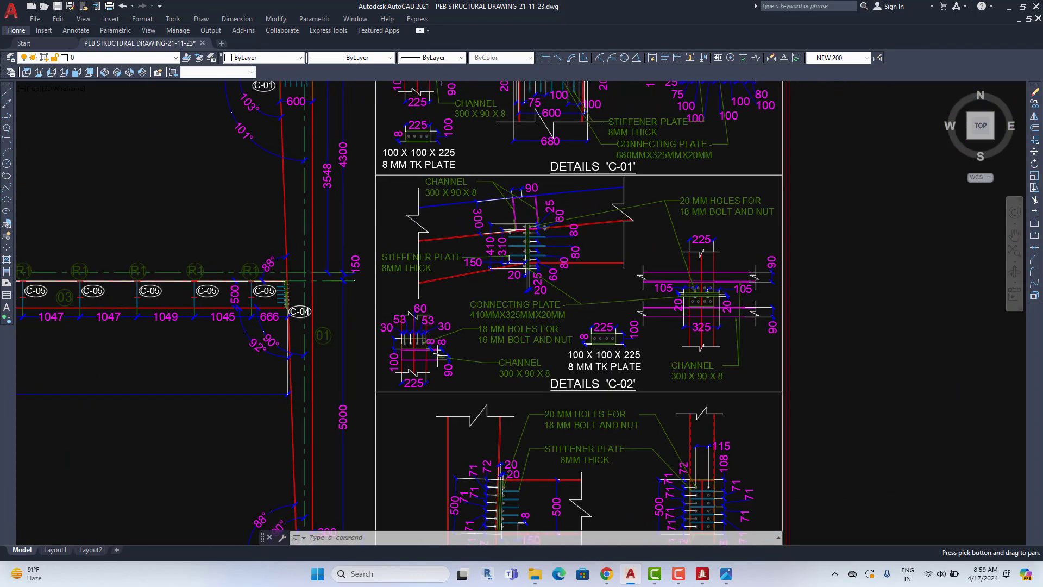
pyautogui.moveTo(604, 247)
pyautogui.mouseDown(button='middle')
pyautogui.moveTo(644, 410)
pyautogui.moveTo(693, 206)
pyautogui.mouseUp(button='middle')
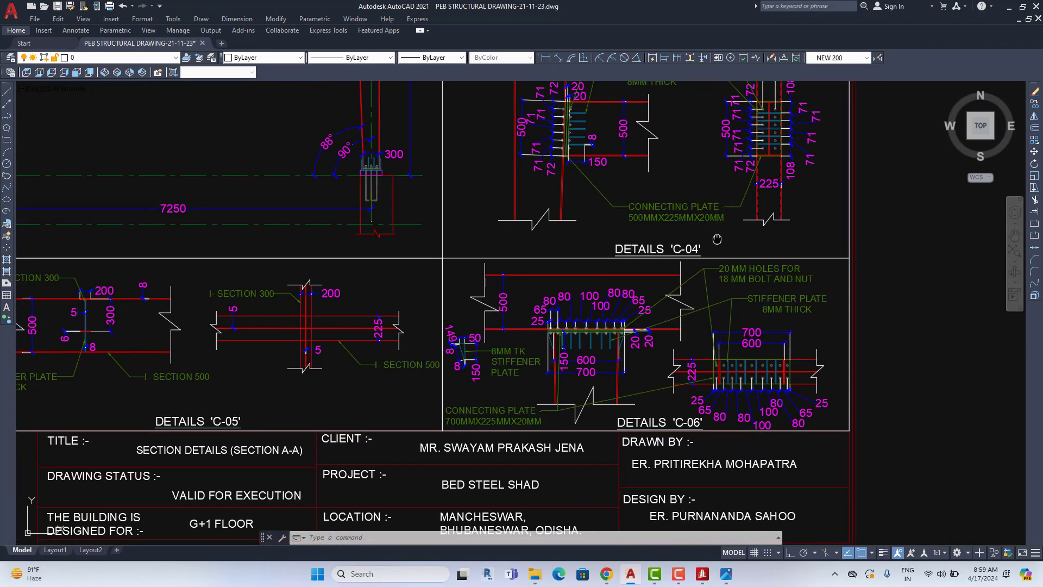
pyautogui.scroll(-4, 740, 234)
pyautogui.scroll(-2, 639, 248)
pyautogui.moveTo(639, 247); pyautogui.dragTo(717, 224, button='middle')
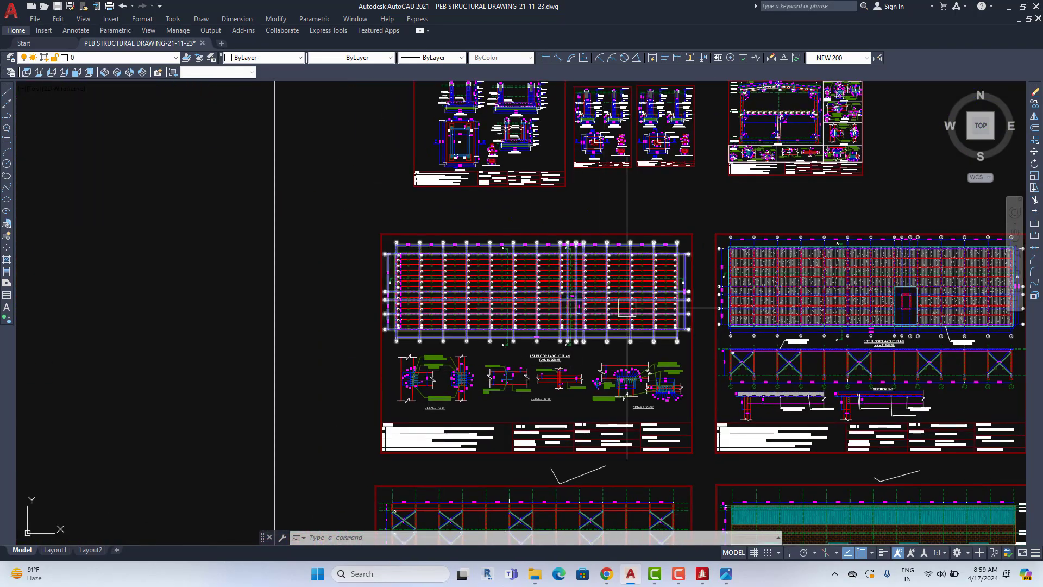
pyautogui.scroll(3, 512, 417)
pyautogui.scroll(2, 512, 417)
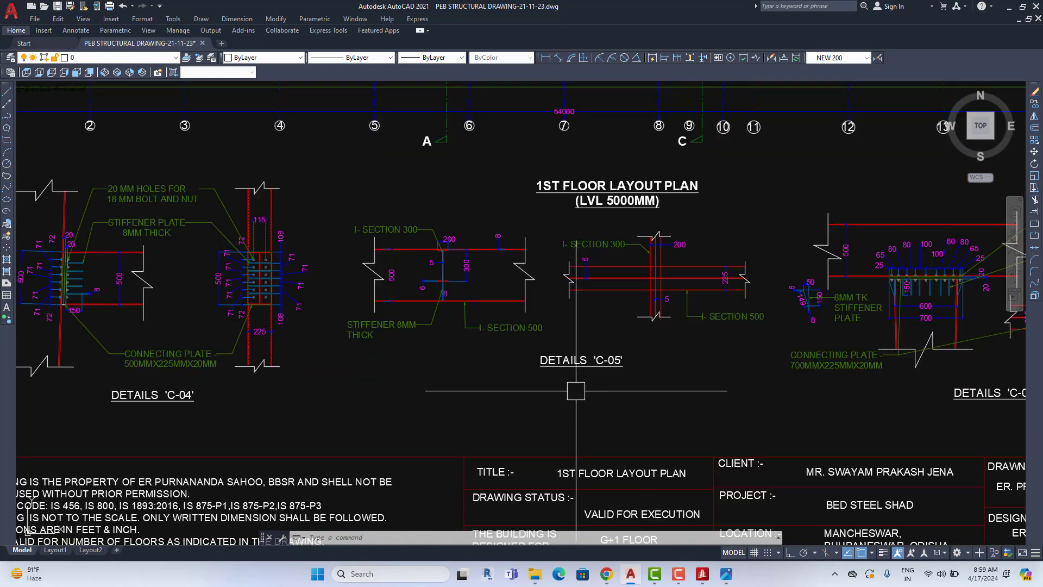
pyautogui.scroll(1, 567, 403)
pyautogui.moveTo(568, 403); pyautogui.dragTo(564, 375, button='middle')
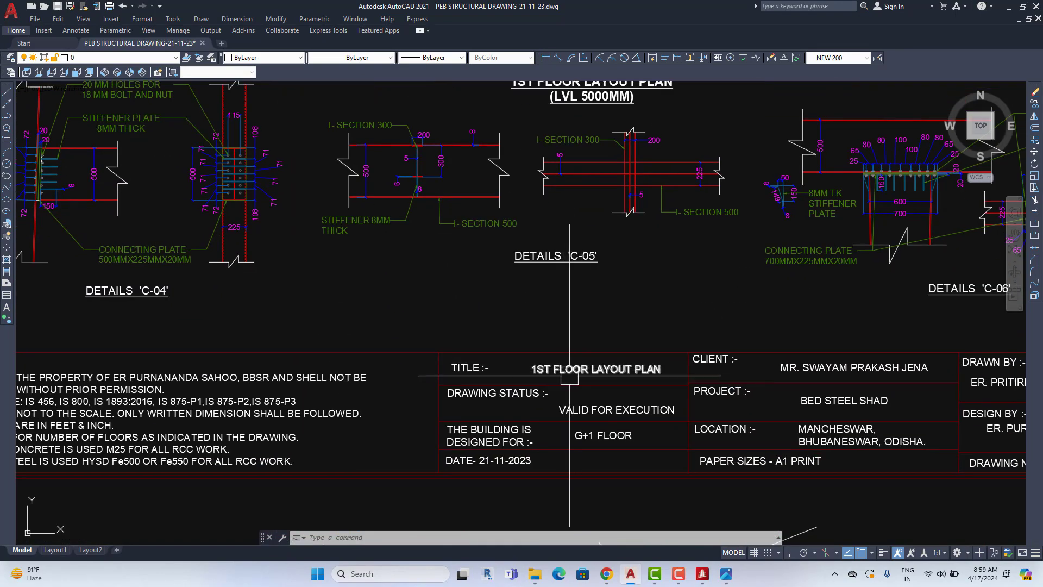
pyautogui.scroll(-4, 571, 273)
pyautogui.scroll(4, 572, 273)
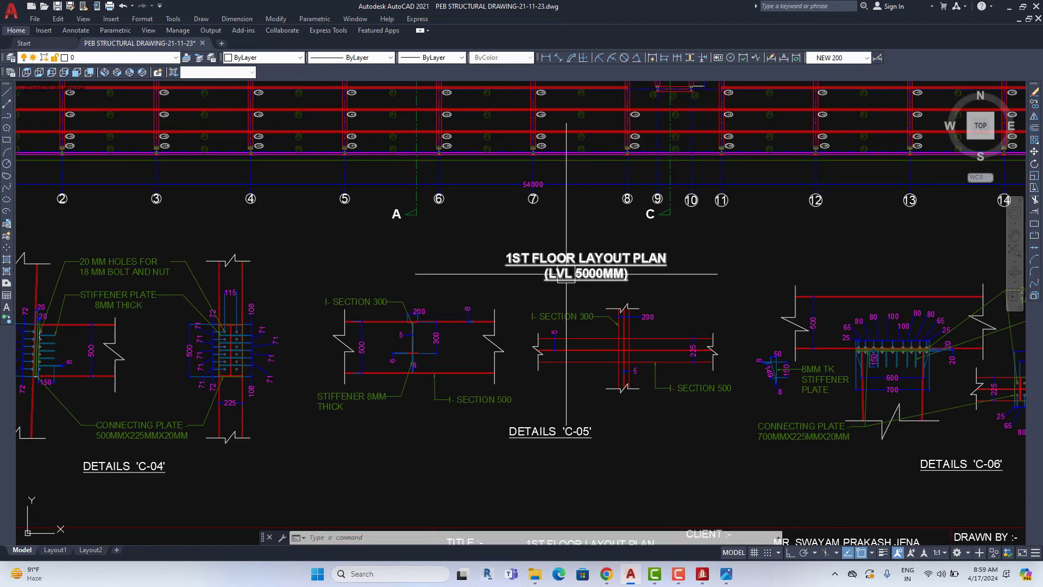
pyautogui.scroll(3, 571, 273)
pyautogui.scroll(-1, 572, 272)
pyautogui.scroll(-3, 572, 273)
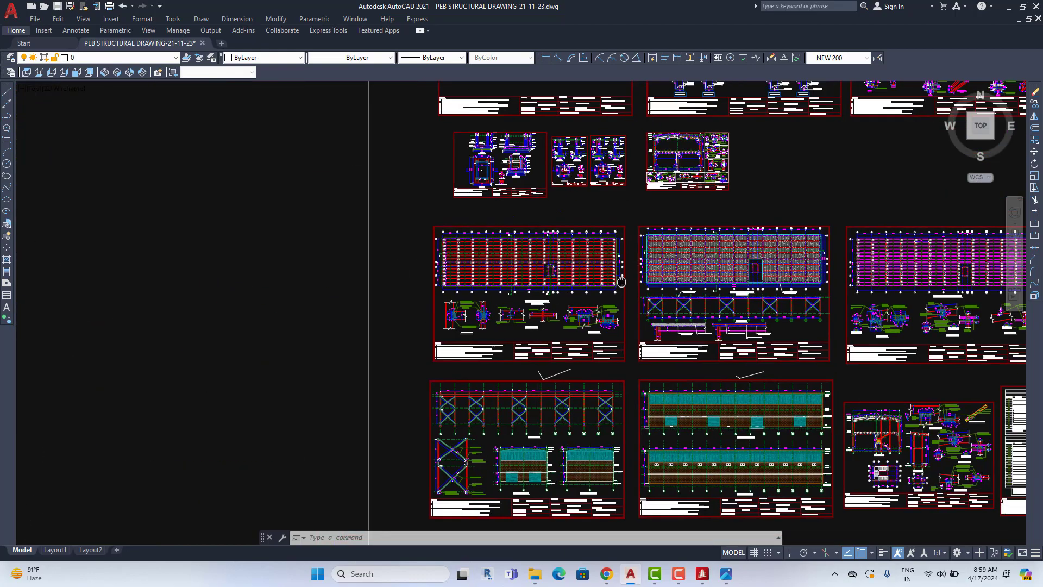
pyautogui.scroll(3, 431, 249)
pyautogui.scroll(2, 470, 199)
pyautogui.scroll(2, 399, 230)
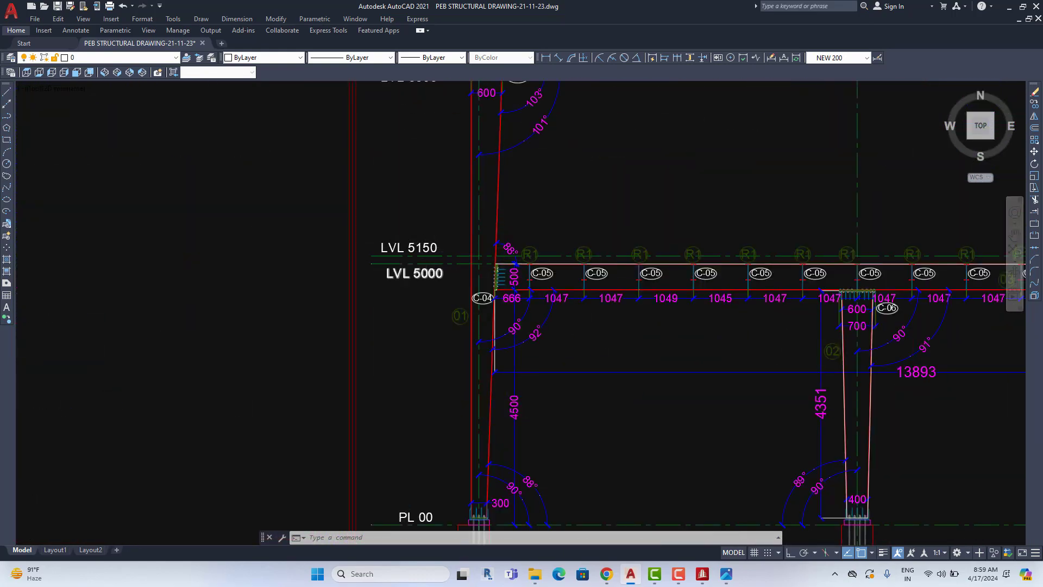
pyautogui.scroll(2, 349, 286)
pyautogui.scroll(2, 349, 286)
# Inspect the LVL 5150/LVL 5000 labels, columns C-04 to C-06, and the footing and section sheets.
pyautogui.click(342, 278)
pyautogui.moveTo(814, 323); pyautogui.dragTo(629, 312, button='middle')
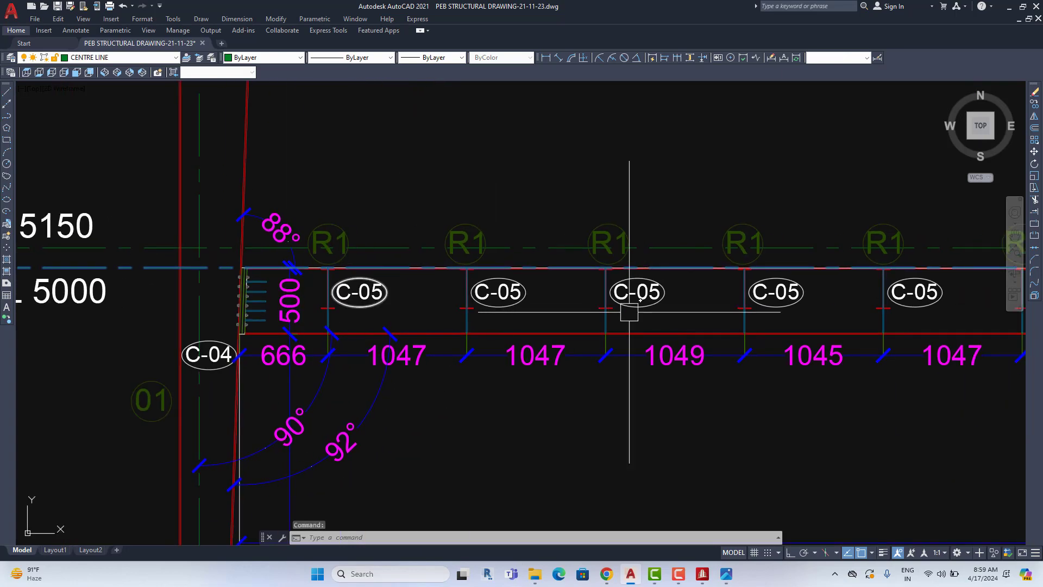
pyautogui.hotkey('ctrl', 'z')
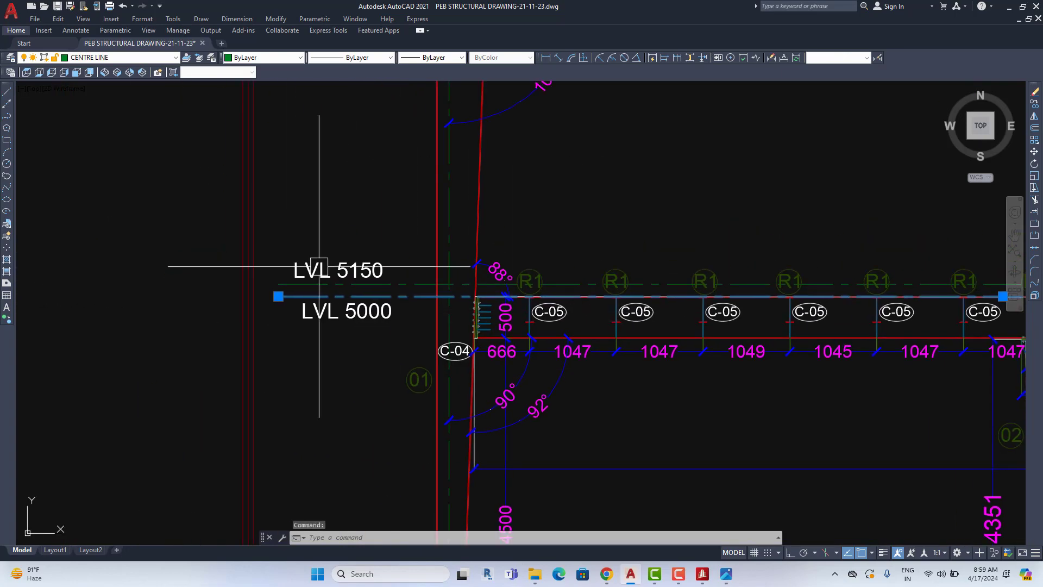
pyautogui.moveTo(499, 315); pyautogui.dragTo(221, 311, button='middle')
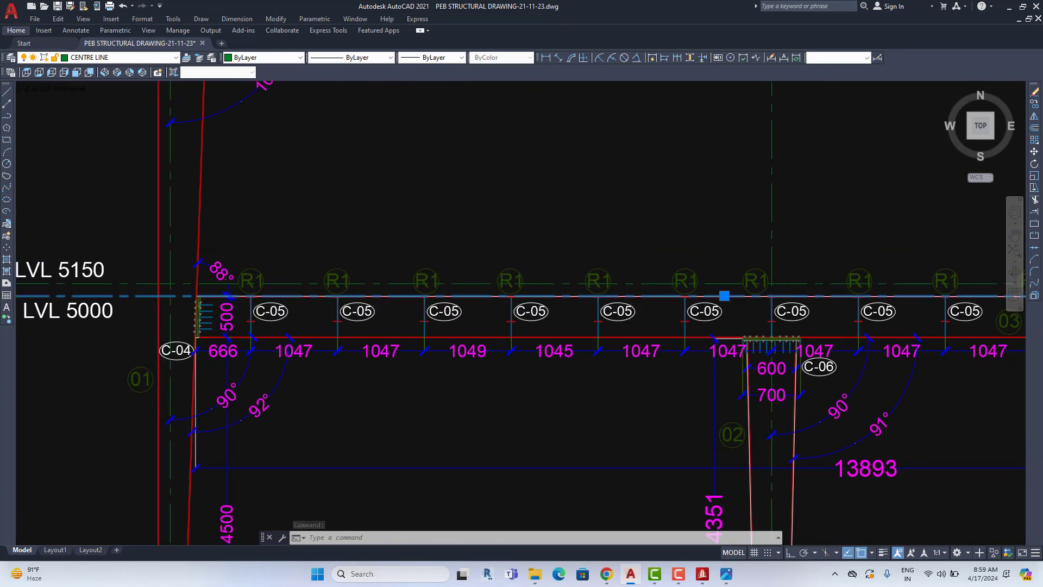
pyautogui.scroll(-5, 543, 293)
pyautogui.moveTo(449, 373)
pyautogui.mouseDown(button='middle')
pyautogui.moveTo(663, 262)
pyautogui.moveTo(543, 214)
pyautogui.mouseUp(button='middle')
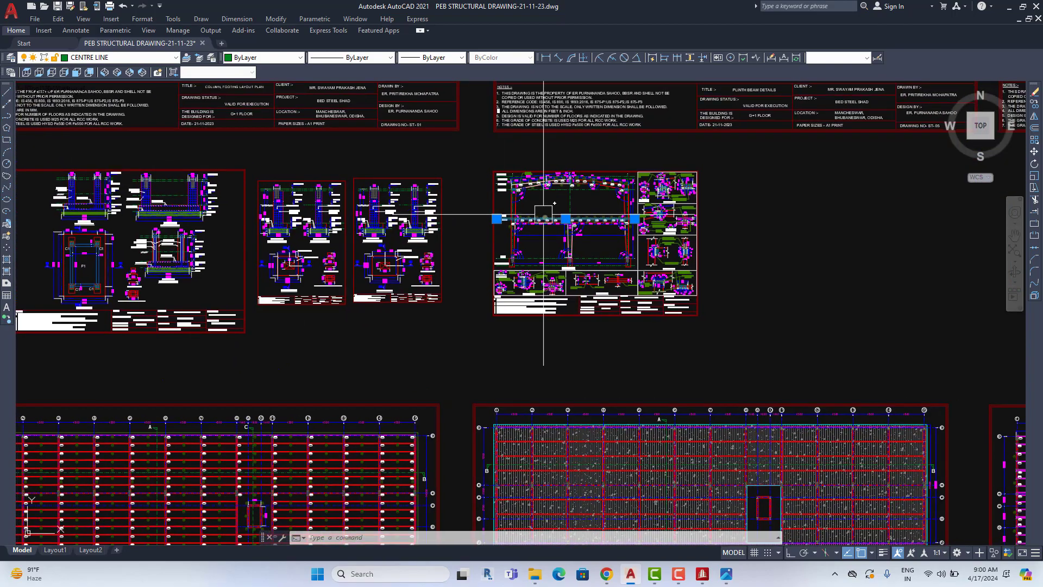
pyautogui.scroll(5, 543, 214)
pyautogui.scroll(3, 531, 250)
pyautogui.scroll(2, 403, 315)
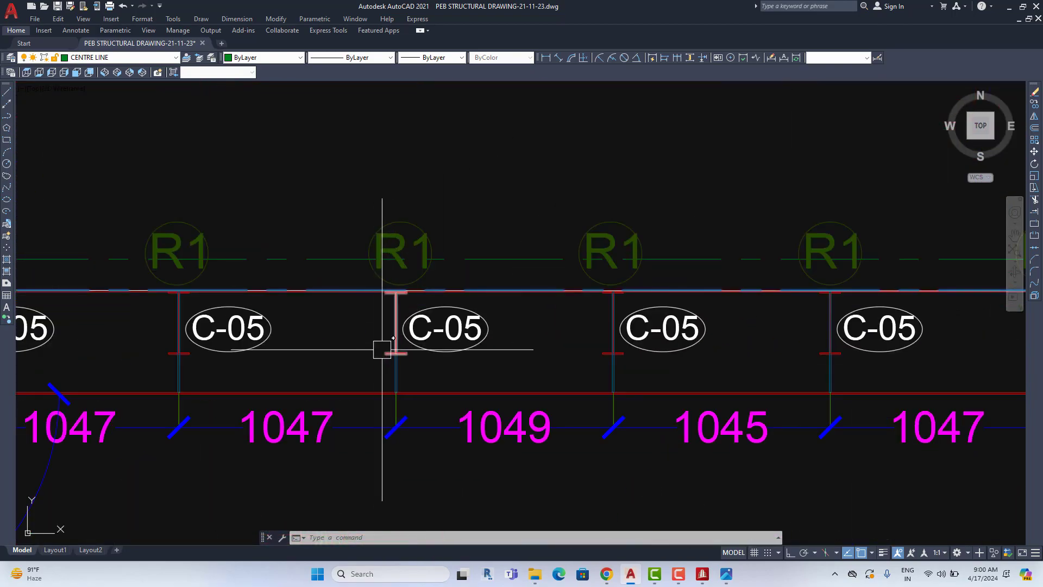
pyautogui.moveTo(302, 353); pyautogui.dragTo(223, 351, button='middle')
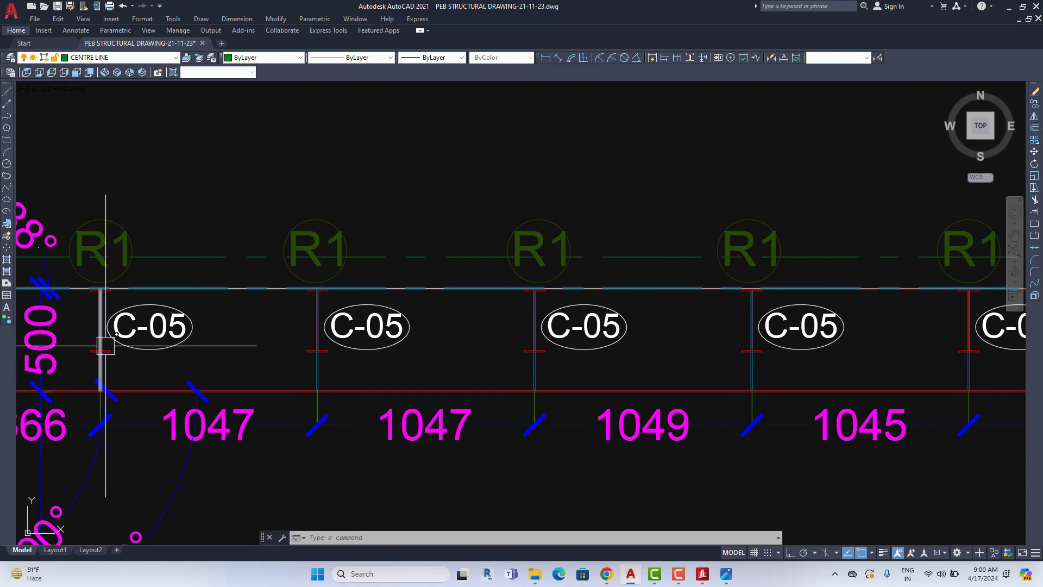
pyautogui.scroll(-3, 736, 351)
pyautogui.scroll(-3, 706, 326)
pyautogui.scroll(-2, 676, 303)
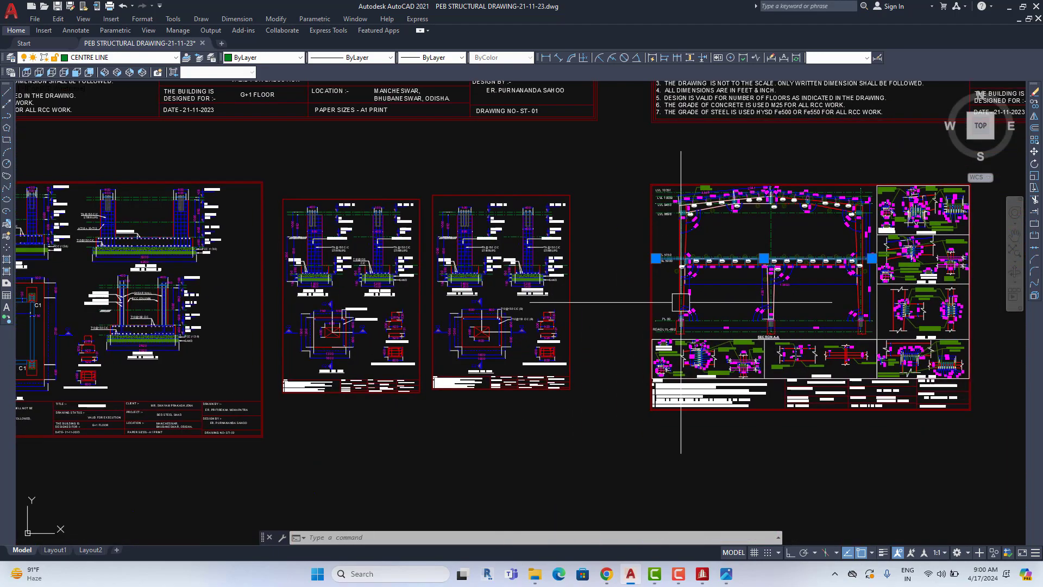
pyautogui.moveTo(676, 303)
pyautogui.mouseDown(button='middle')
pyautogui.moveTo(652, 336)
pyautogui.moveTo(630, 304)
pyautogui.mouseUp(button='middle')
pyautogui.scroll(3, 630, 305)
pyautogui.scroll(2, 630, 352)
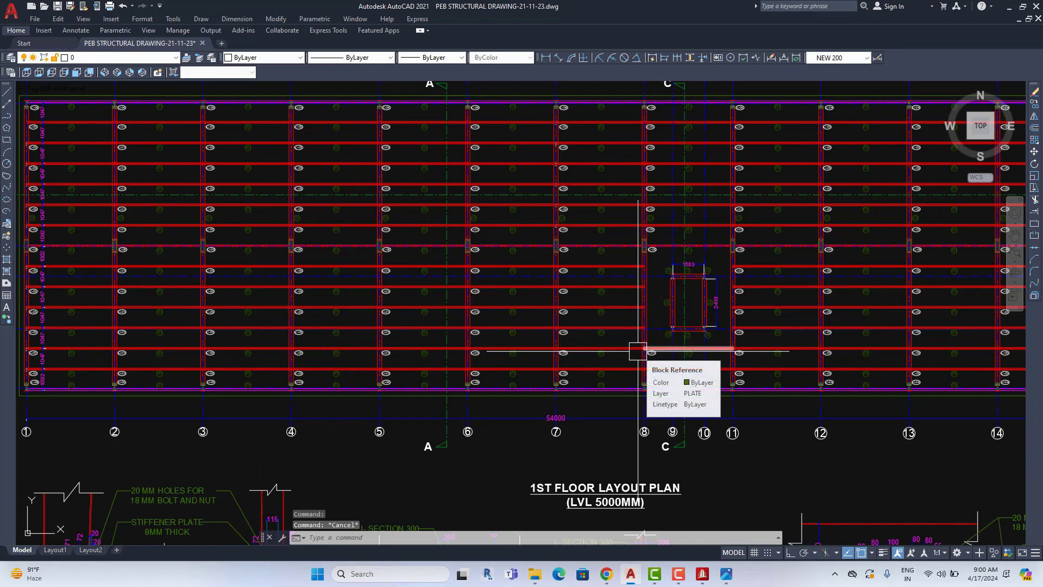
pyautogui.scroll(1, 279, 167)
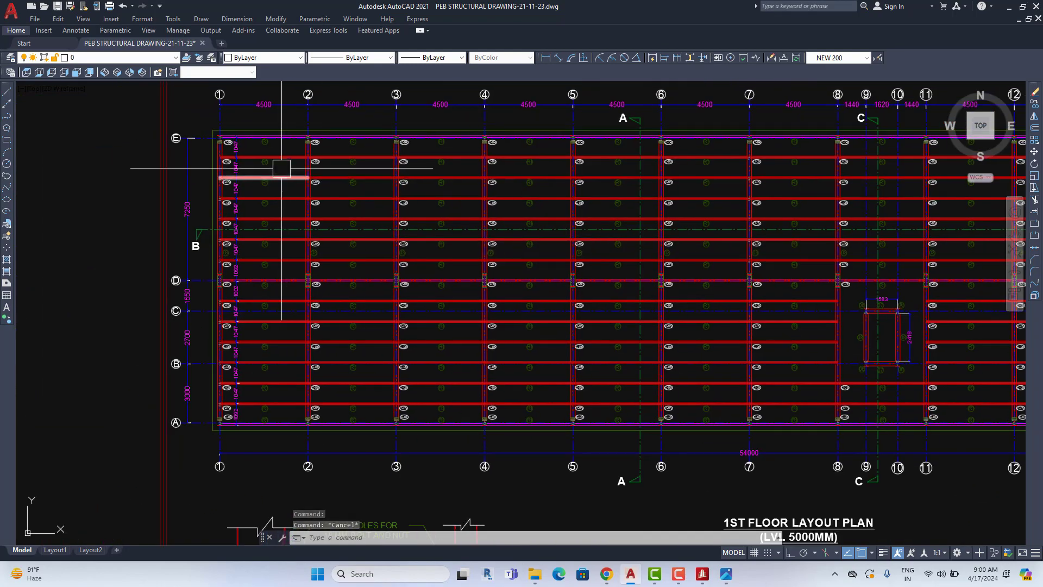
pyautogui.scroll(1, 211, 139)
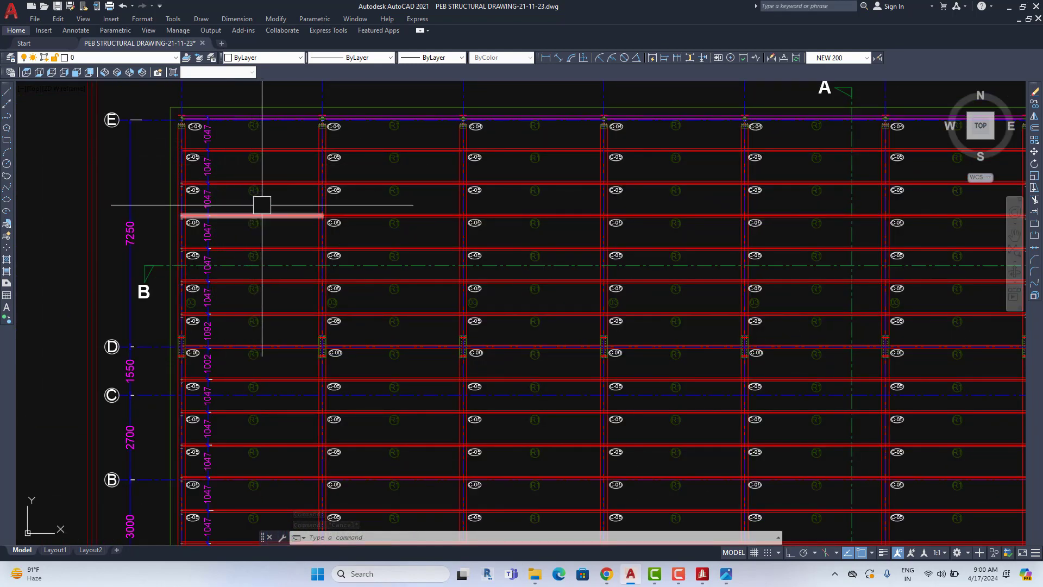
pyautogui.scroll(-10, 260, 205)
pyautogui.scroll(3, 378, 161)
pyautogui.scroll(8, 378, 160)
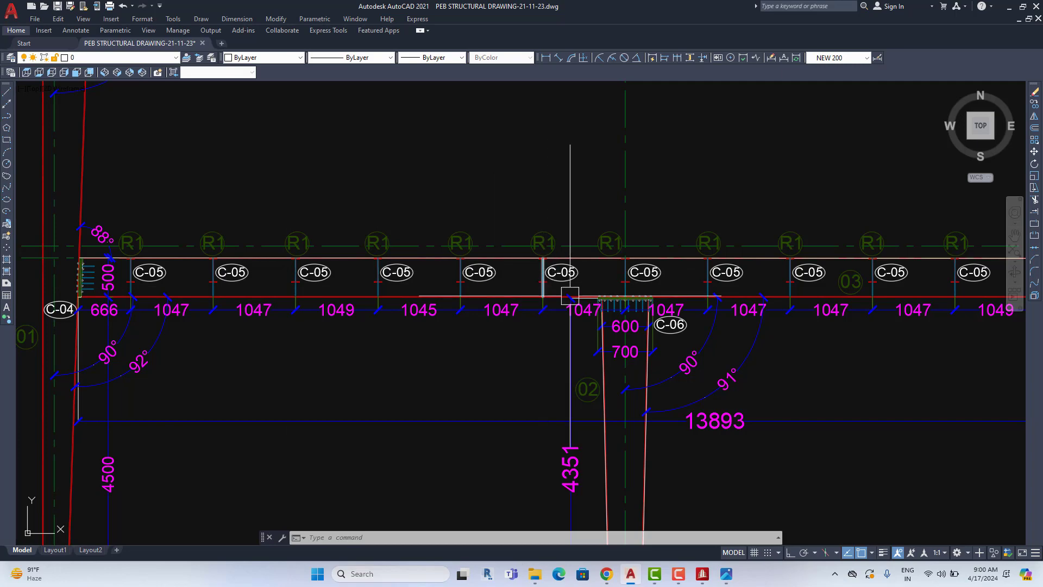
pyautogui.moveTo(636, 283); pyautogui.dragTo(383, 306, button='middle')
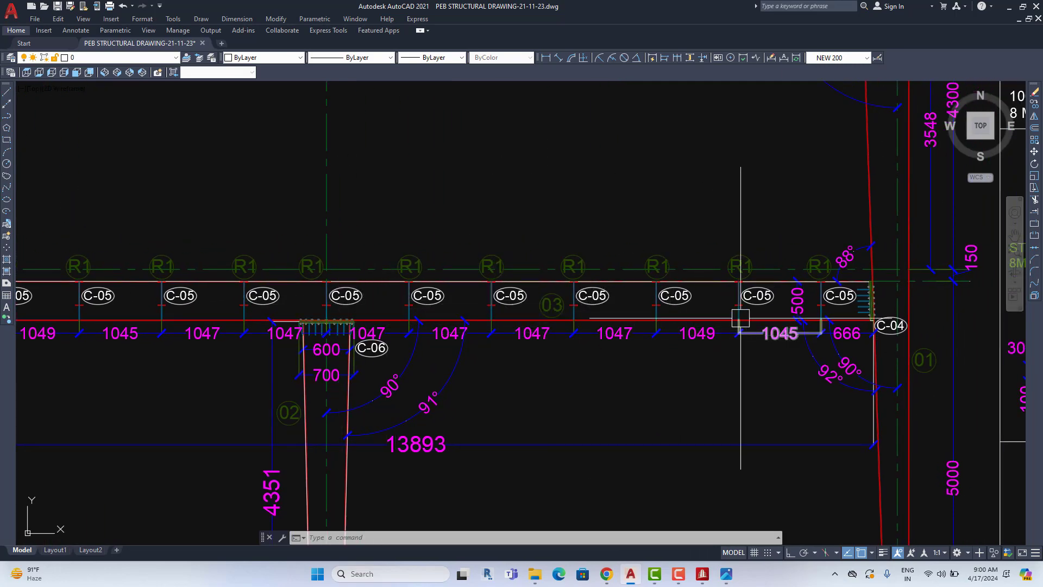
pyautogui.scroll(-10, 839, 309)
# Return to the 1st floor layout plan sheets alongside details C-05 and C-06.
pyautogui.moveTo(635, 538)
pyautogui.mouseDown(button='middle')
pyautogui.moveTo(662, 321)
pyautogui.moveTo(761, 163)
pyautogui.mouseUp(button='middle')
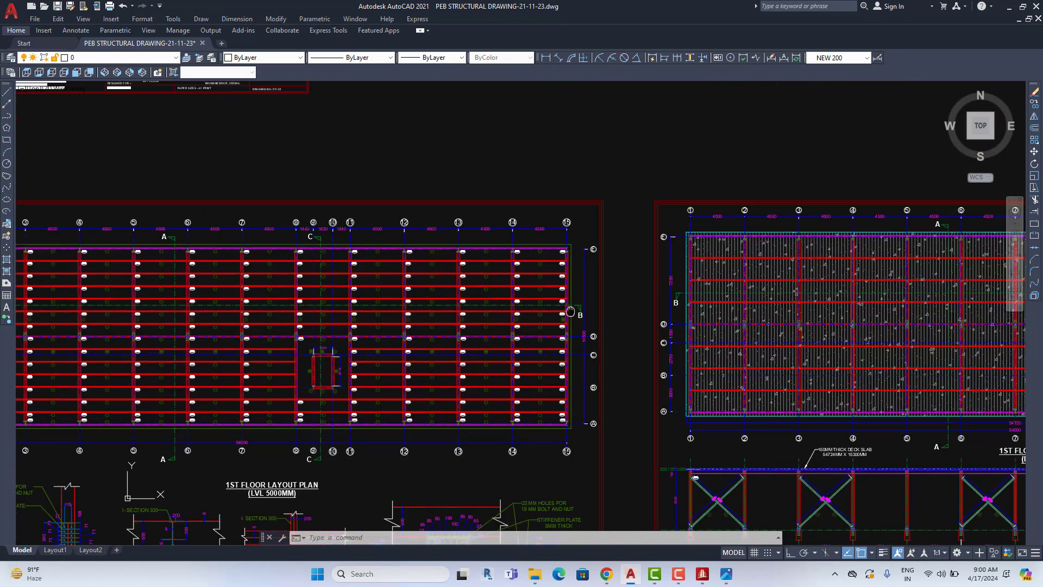
pyautogui.scroll(3, 228, 226)
pyautogui.moveTo(228, 226); pyautogui.dragTo(319, 156, button='middle')
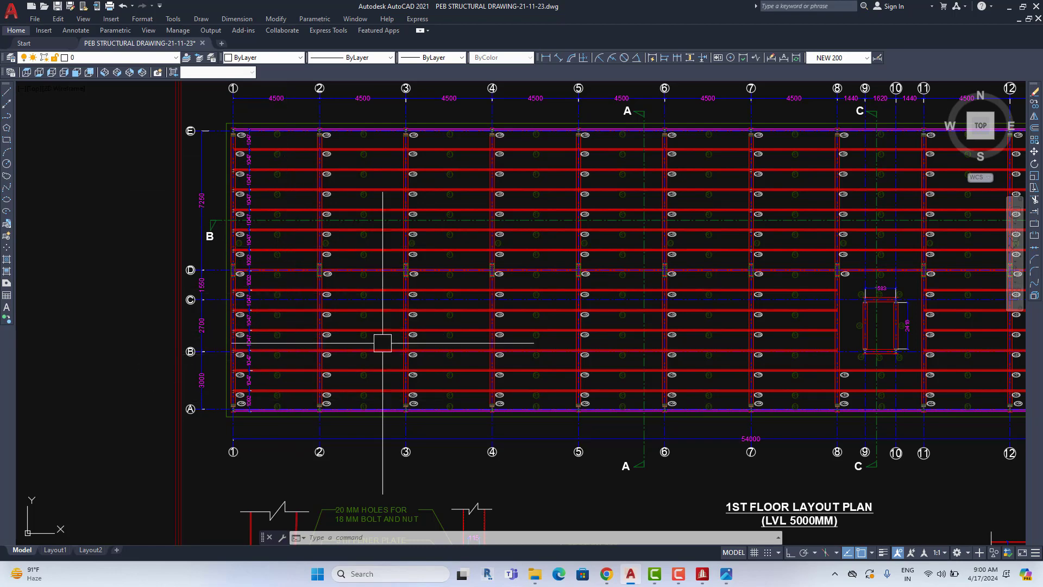
pyautogui.scroll(-3, 383, 343)
pyautogui.moveTo(383, 283); pyautogui.dragTo(663, 538, button='middle')
pyautogui.moveTo(339, 289); pyautogui.dragTo(359, 76, button='middle')
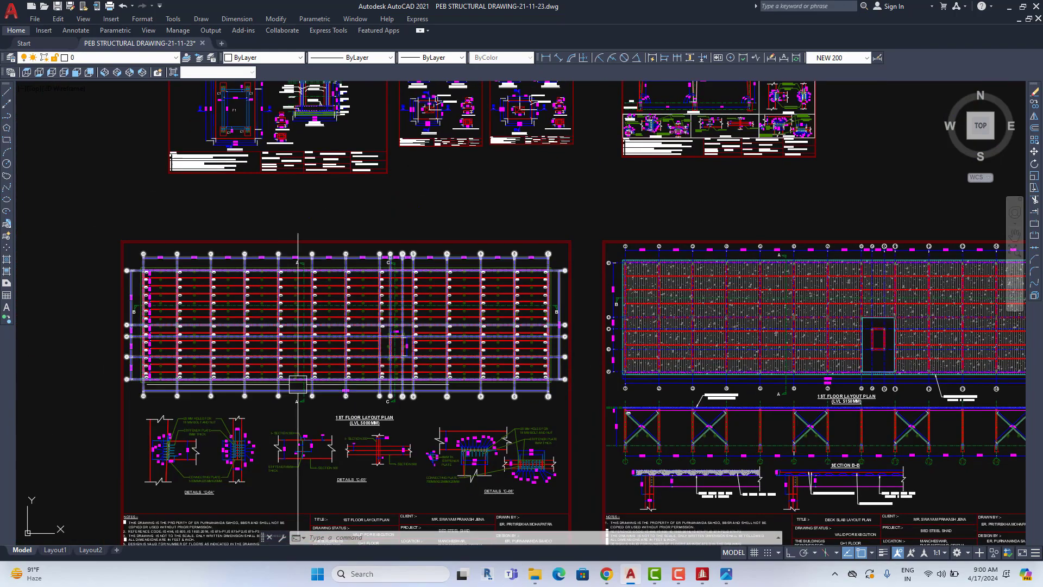
pyautogui.scroll(3, 210, 392)
pyautogui.scroll(2, 240, 426)
pyautogui.scroll(1, 277, 391)
pyautogui.scroll(-1, 277, 390)
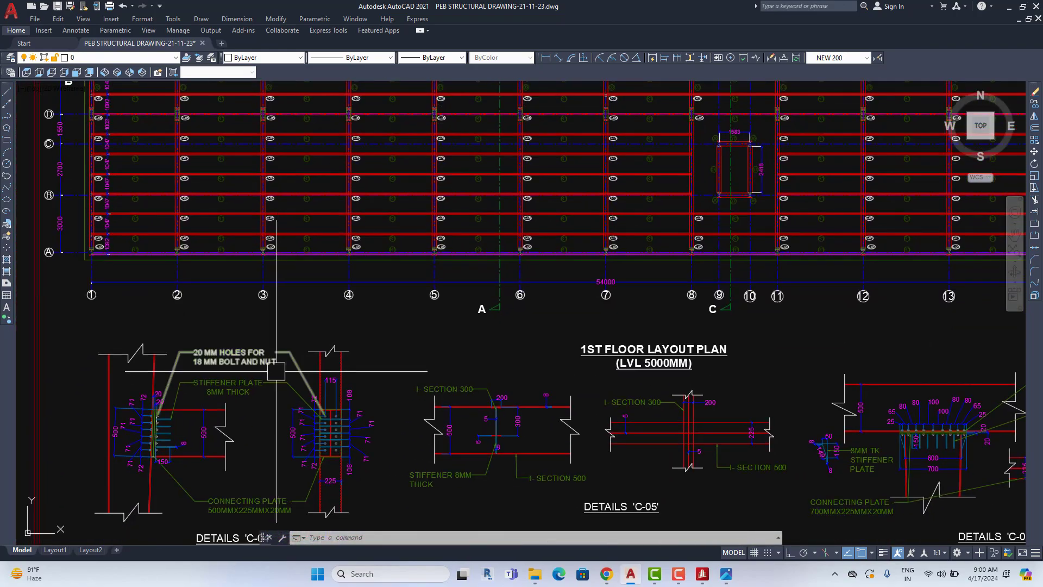
pyautogui.scroll(-5, 514, 310)
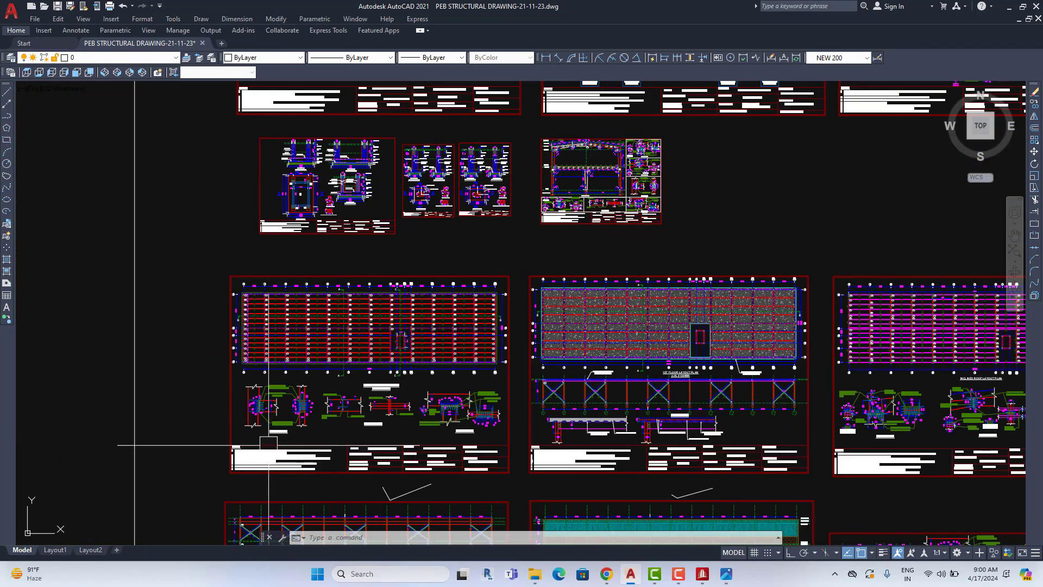
pyautogui.scroll(5, 268, 444)
pyautogui.moveTo(379, 358)
pyautogui.mouseDown(button='middle')
pyautogui.moveTo(519, 420)
pyautogui.moveTo(463, 295)
pyautogui.moveTo(404, 375)
pyautogui.moveTo(507, 365)
pyautogui.mouseUp(button='middle')
pyautogui.scroll(4, 368, 255)
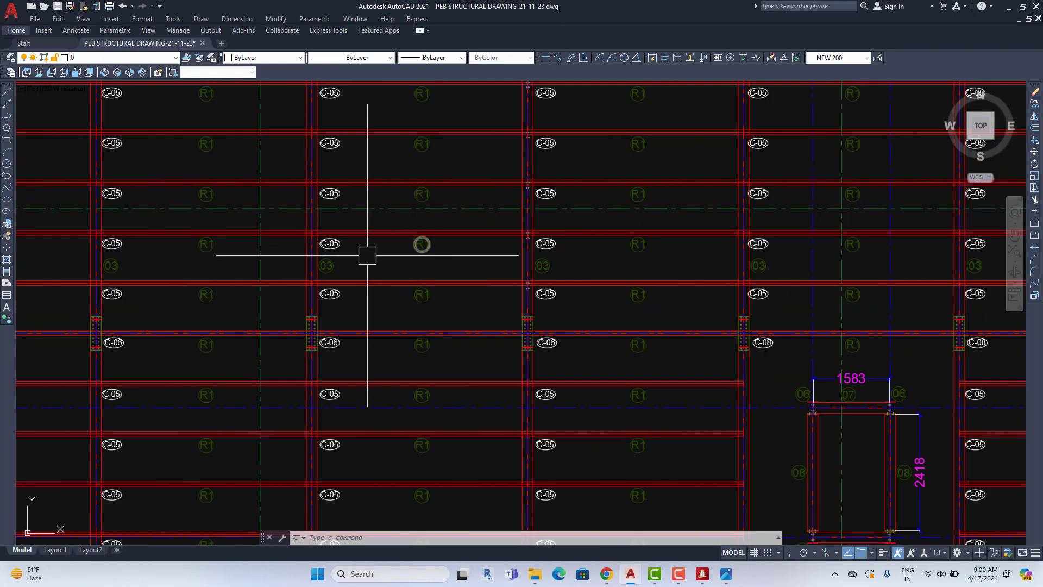
pyautogui.scroll(2, 332, 246)
pyautogui.scroll(1, 328, 236)
pyautogui.scroll(-5, 349, 367)
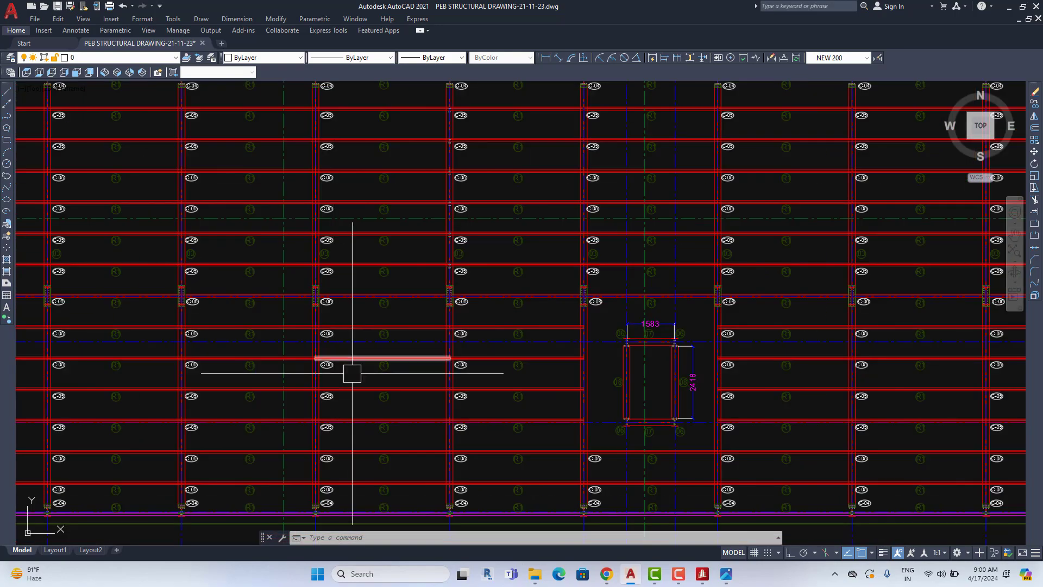
pyautogui.scroll(-2, 370, 375)
pyautogui.scroll(-3, 372, 373)
pyautogui.scroll(6, 369, 325)
pyautogui.scroll(-2, 451, 380)
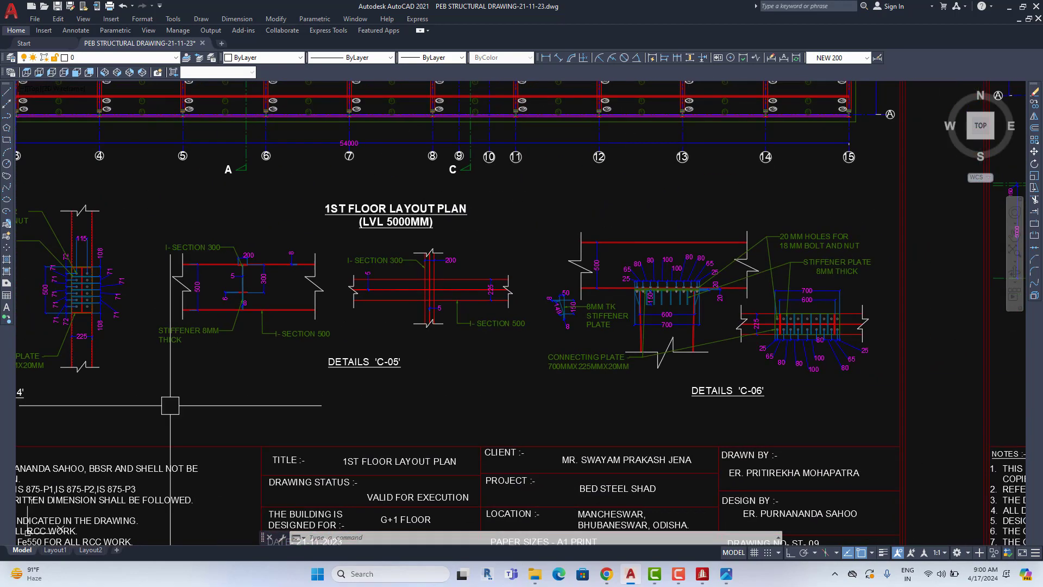
# Pan along grid bubbles 1–15 and centre the LVL 5150MM deck slab plan on screen.
pyautogui.moveTo(493, 389); pyautogui.dragTo(449, 407, button='middle')
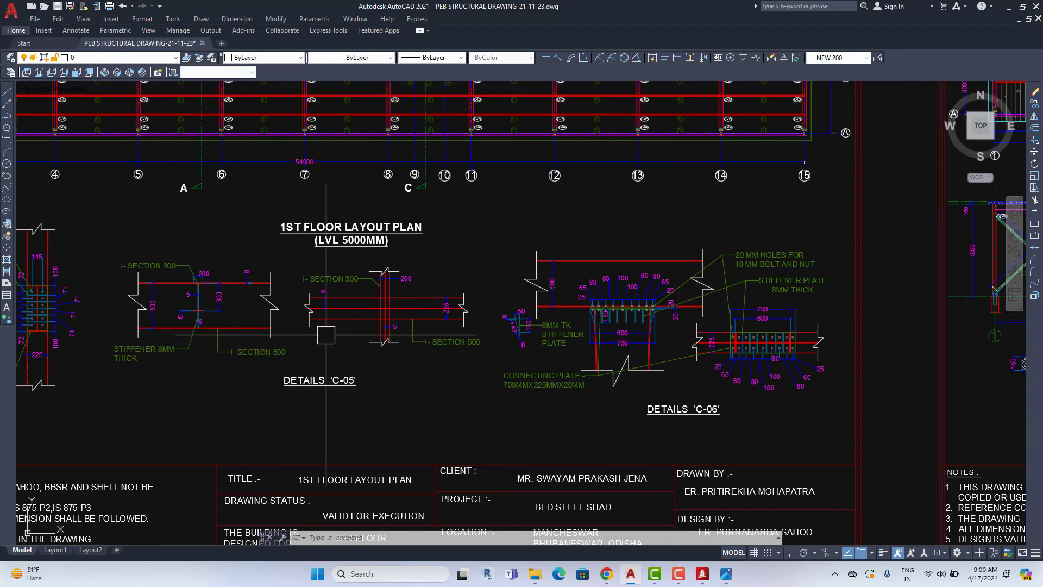
pyautogui.moveTo(325, 335)
pyautogui.mouseDown(button='middle')
pyautogui.moveTo(531, 442)
pyautogui.moveTo(684, 295)
pyautogui.mouseUp(button='middle')
pyautogui.moveTo(324, 333)
pyautogui.mouseDown(button='middle')
pyautogui.moveTo(249, 365)
pyautogui.moveTo(256, 401)
pyautogui.mouseUp(button='middle')
pyautogui.scroll(2, 289, 273)
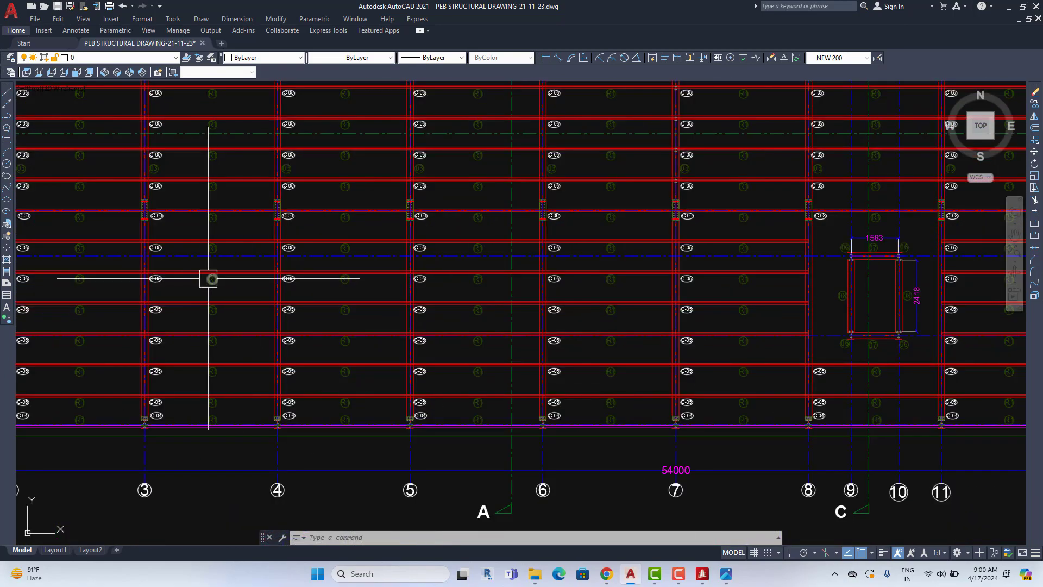
pyautogui.moveTo(208, 279)
pyautogui.mouseDown(button='middle')
pyautogui.moveTo(340, 332)
pyautogui.moveTo(289, 353)
pyautogui.moveTo(321, 366)
pyautogui.mouseUp(button='middle')
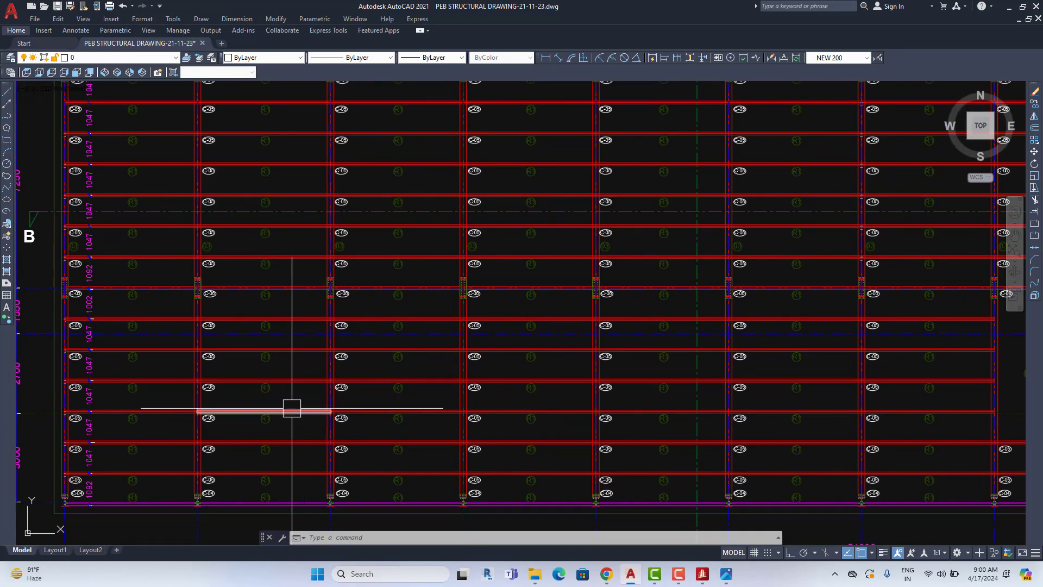
pyautogui.moveTo(291, 410); pyautogui.dragTo(301, 384, button='middle')
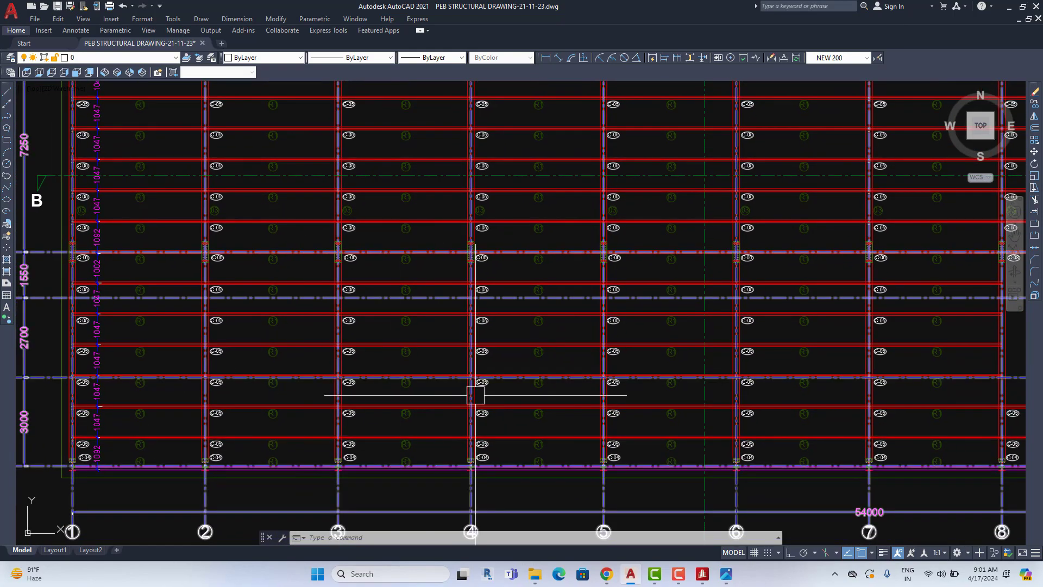
pyautogui.scroll(4, 223, 467)
pyautogui.scroll(-5, 214, 446)
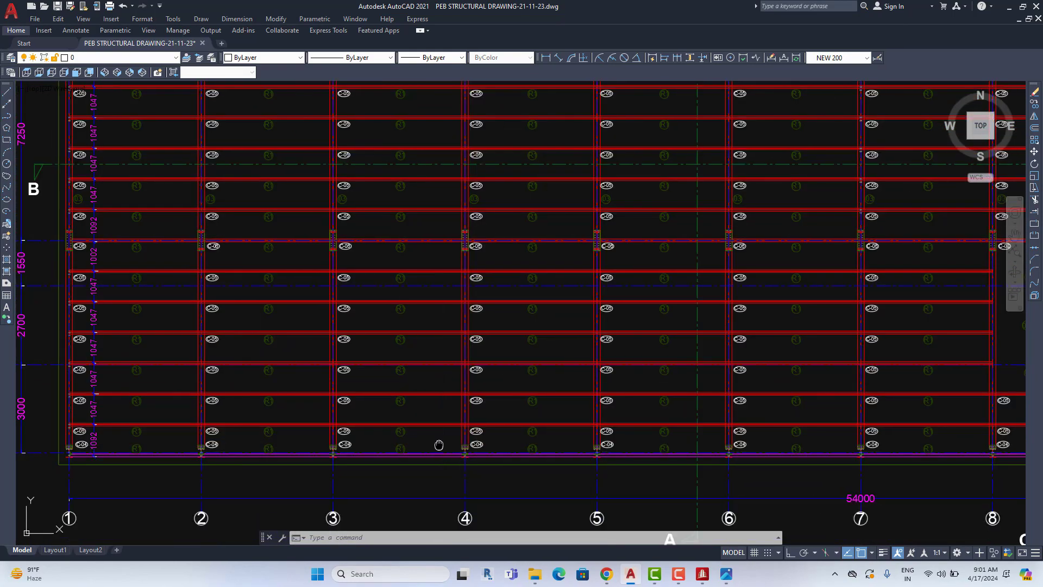
pyautogui.moveTo(436, 443); pyautogui.dragTo(366, 442, button='middle')
pyautogui.scroll(-2, 263, 443)
pyautogui.moveTo(581, 450); pyautogui.dragTo(522, 456, button='middle')
pyautogui.moveTo(940, 434)
pyautogui.mouseDown(button='middle')
pyautogui.moveTo(571, 426)
pyautogui.moveTo(577, 459)
pyautogui.moveTo(502, 426)
pyautogui.mouseUp(button='middle')
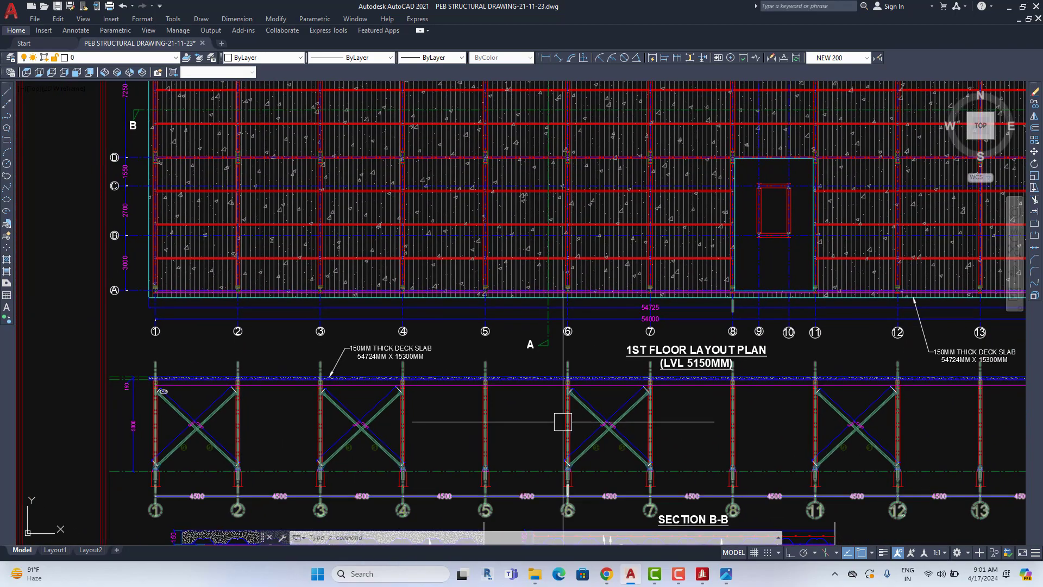
pyautogui.scroll(-2, 576, 462)
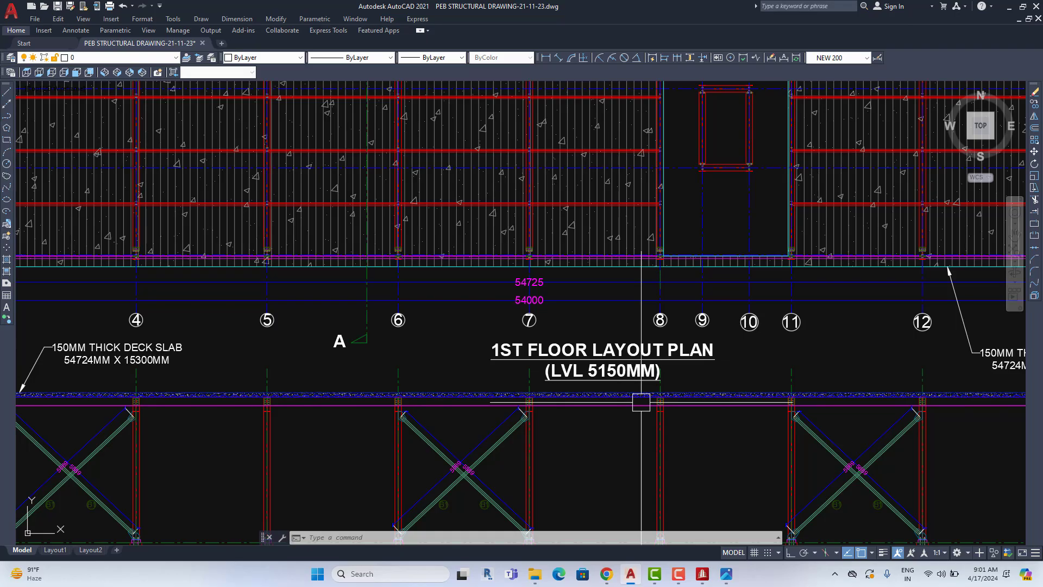
pyautogui.scroll(-10, 641, 402)
pyautogui.scroll(2, 612, 333)
pyautogui.scroll(2, 410, 350)
pyautogui.scroll(3, 541, 394)
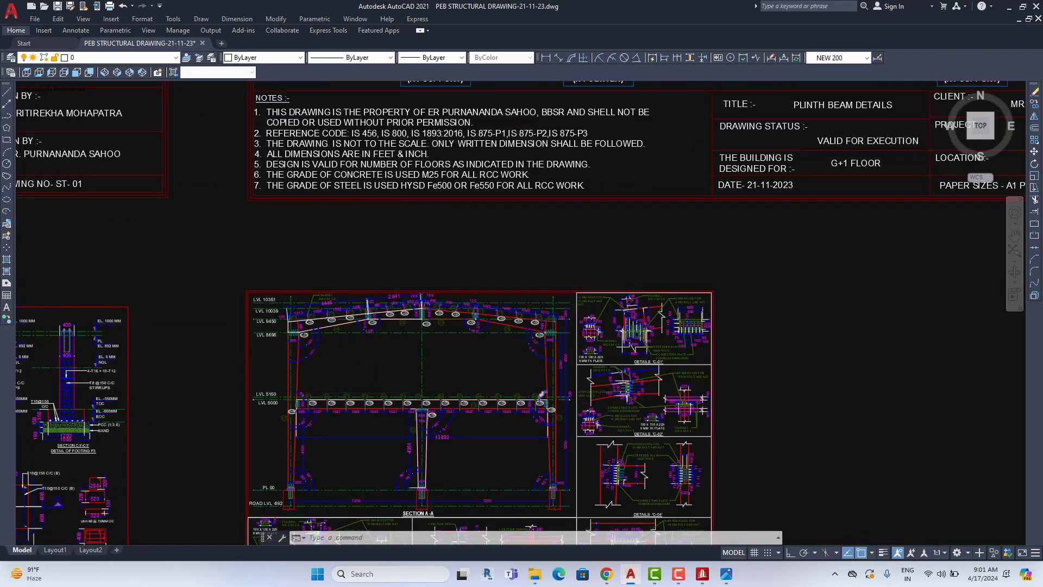
pyautogui.scroll(8, 267, 395)
pyautogui.scroll(-10, 353, 435)
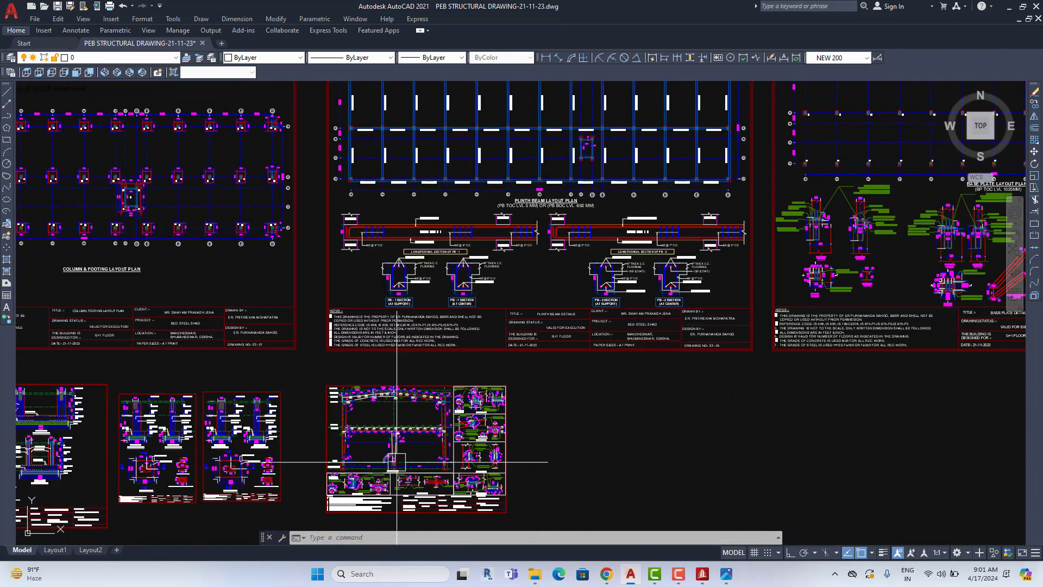
pyautogui.scroll(2, 429, 435)
pyautogui.scroll(2, 540, 350)
pyautogui.scroll(2, 544, 355)
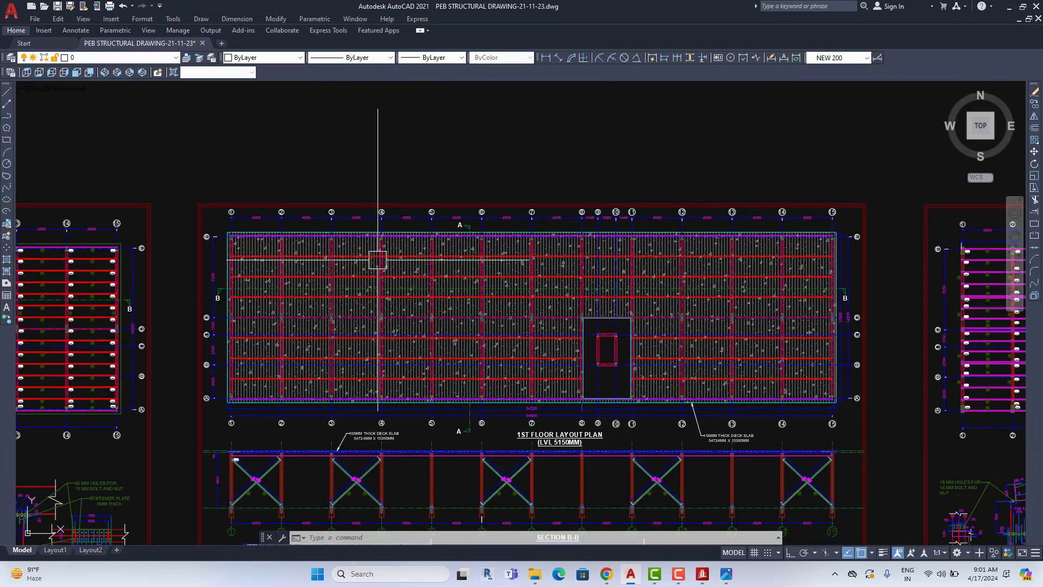
pyautogui.scroll(2, 478, 375)
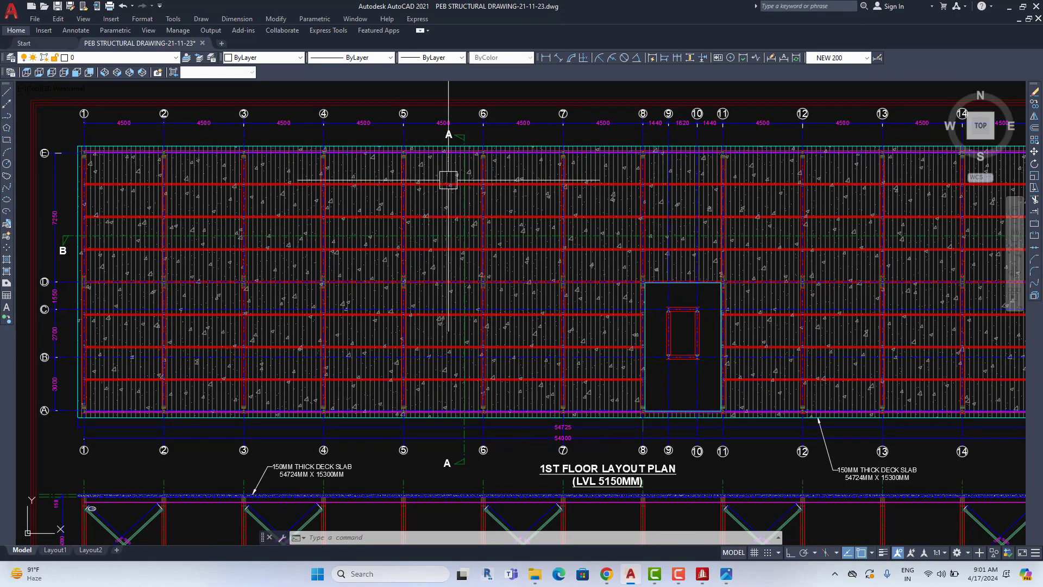
pyautogui.click(634, 580)
# In Chrome, run a Google Images search for 'deck slab'.
pyautogui.click(630, 578)
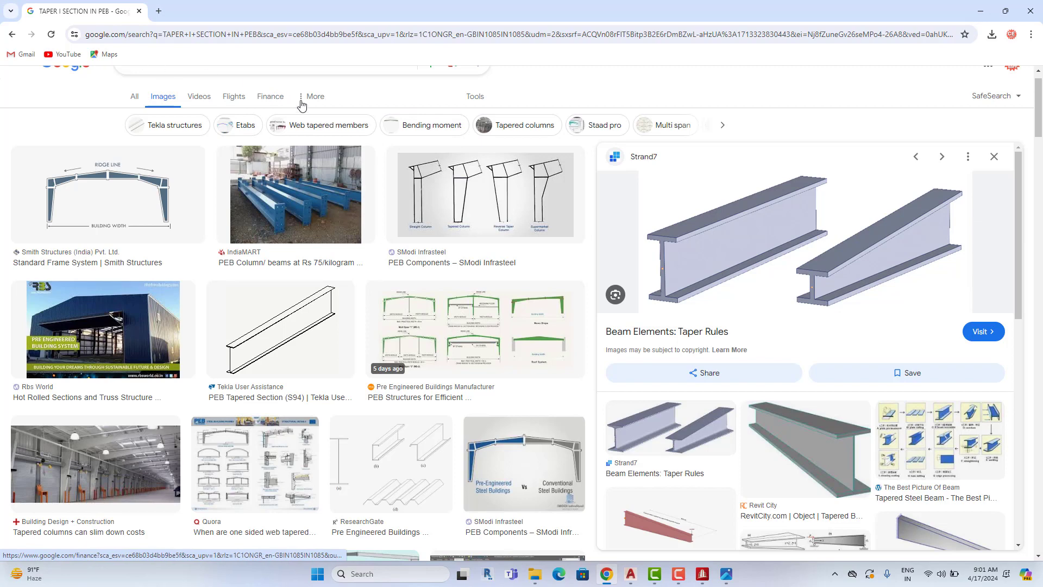
pyautogui.scroll(1, 239, 96)
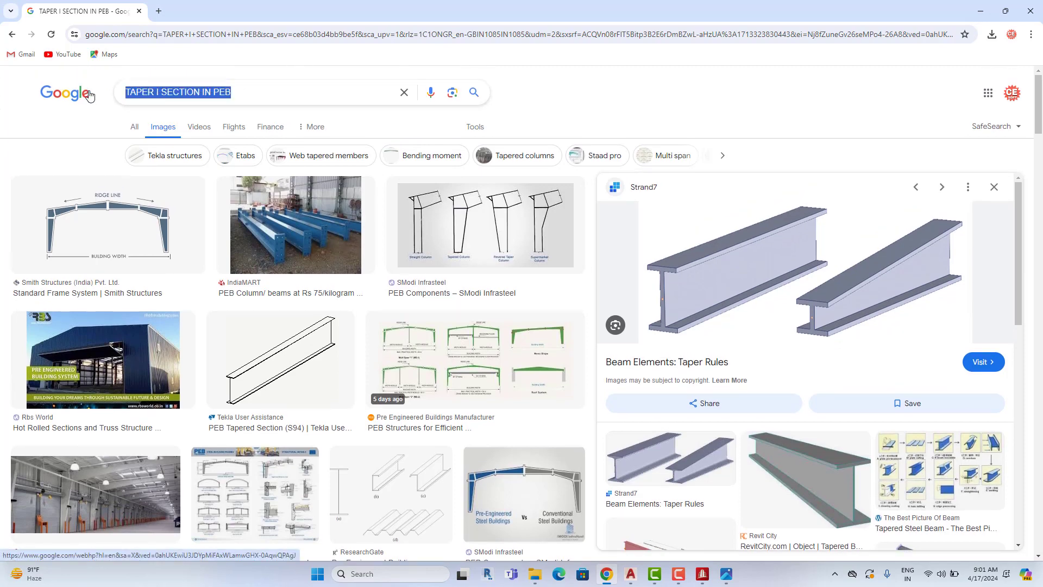
pyautogui.write('DECK')
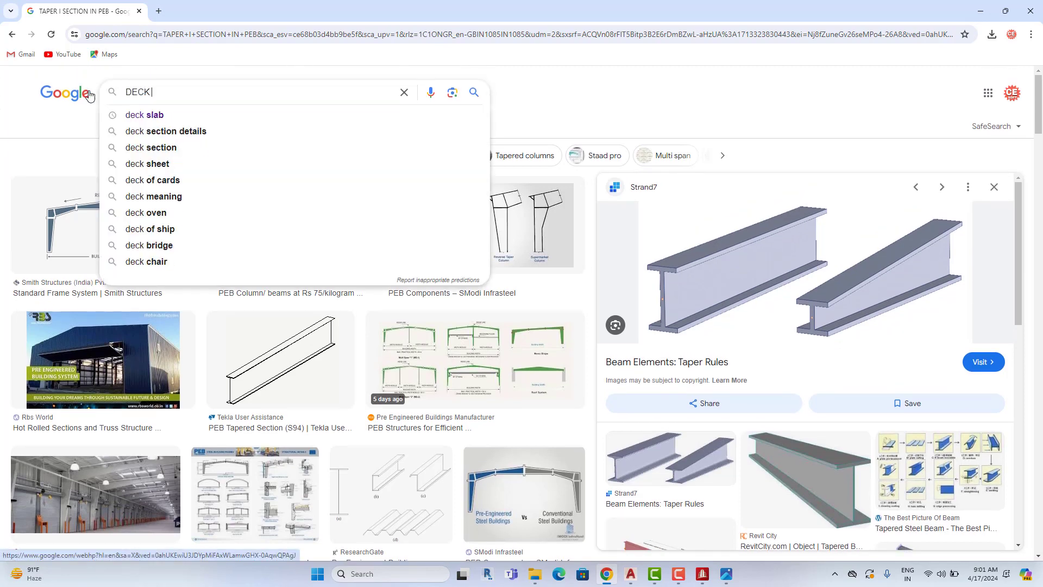
pyautogui.click(150, 115)
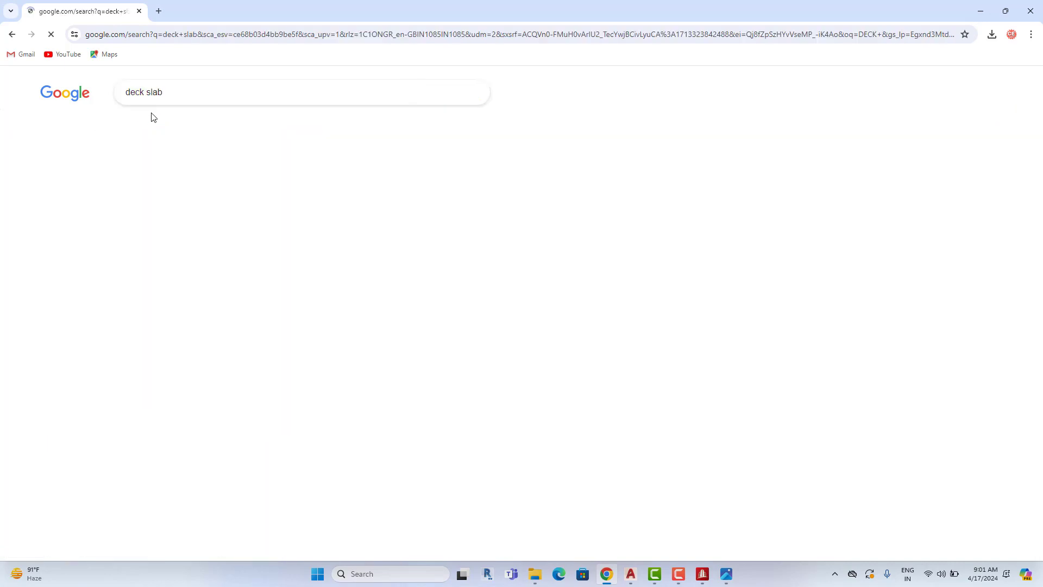
# Save the first IndiaMART deck slab photo as deck-slab-structures.jpg and open the download.
pyautogui.click(144, 251)
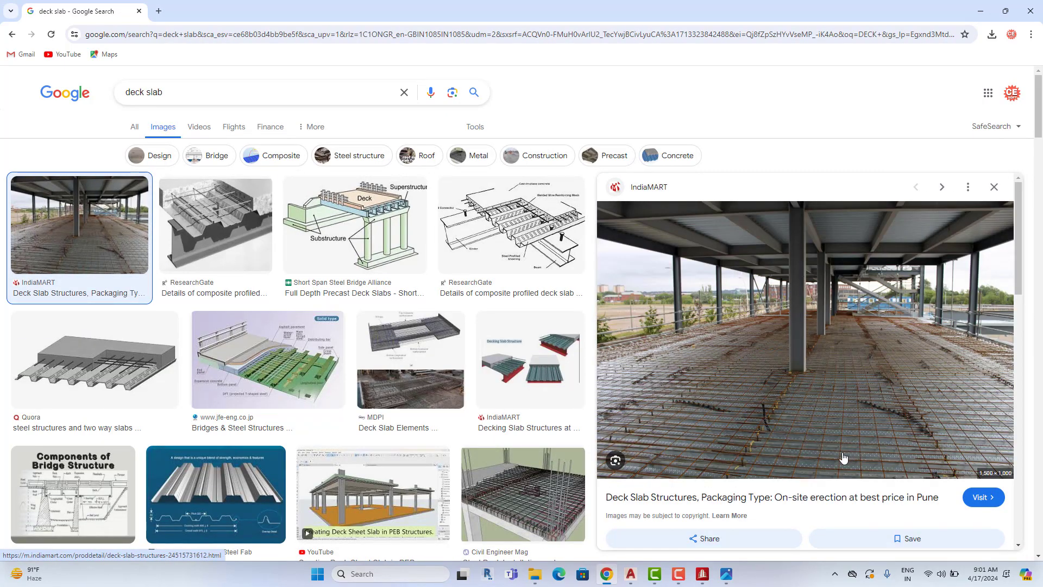
pyautogui.rightClick(809, 364)
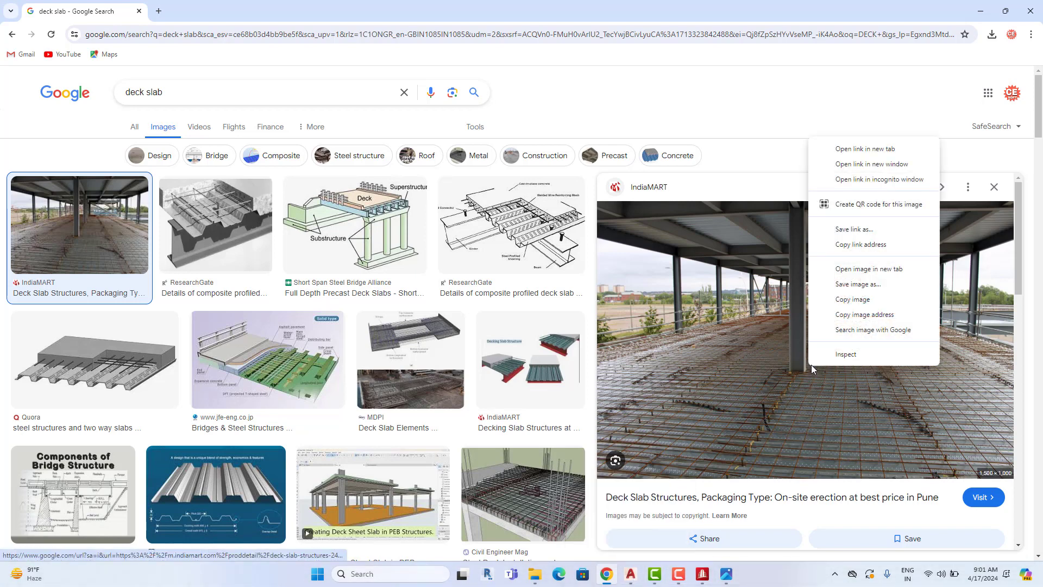
pyautogui.click(857, 283)
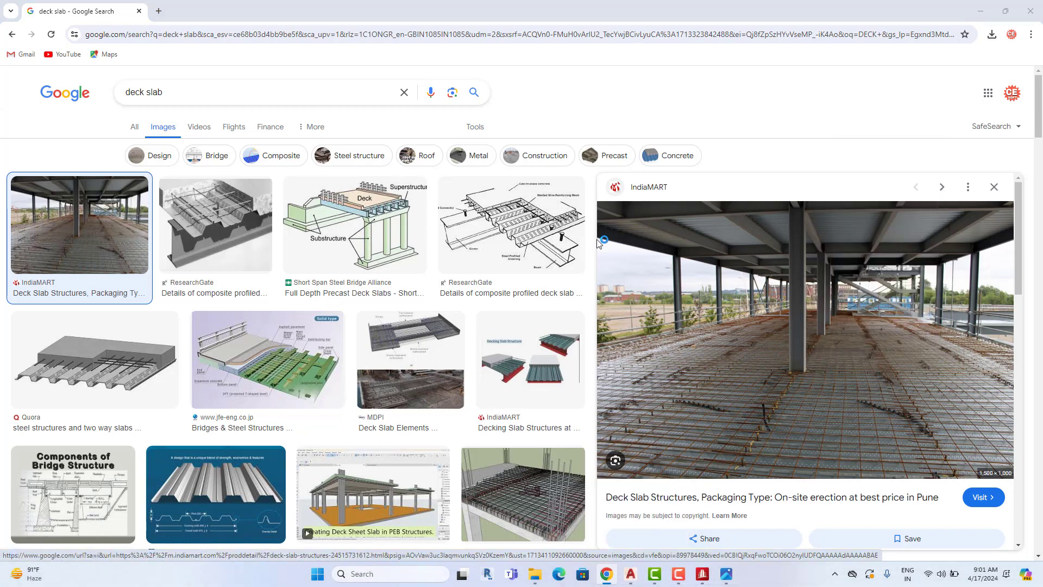
pyautogui.click(436, 277)
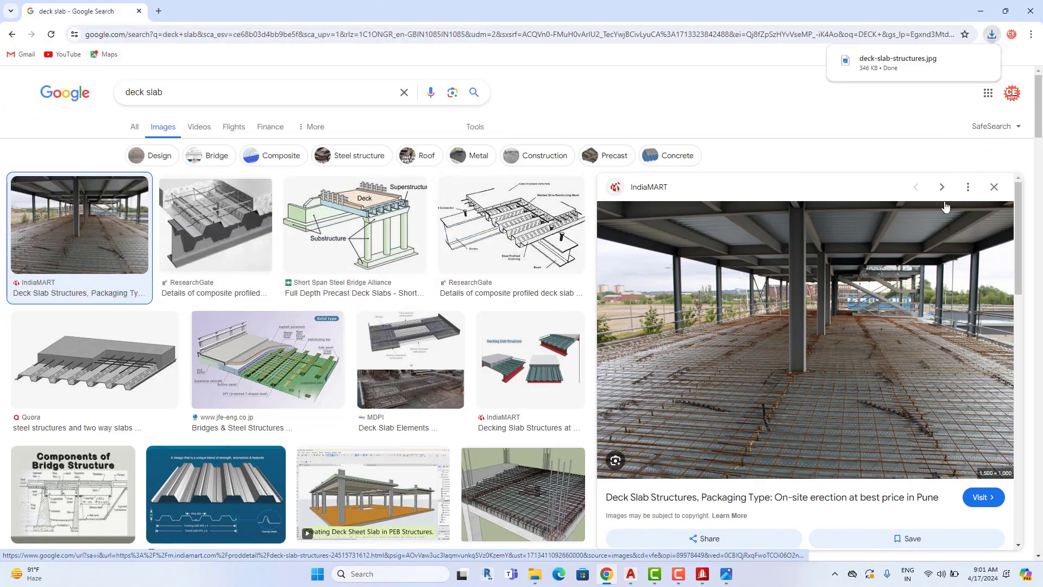
pyautogui.click(902, 63)
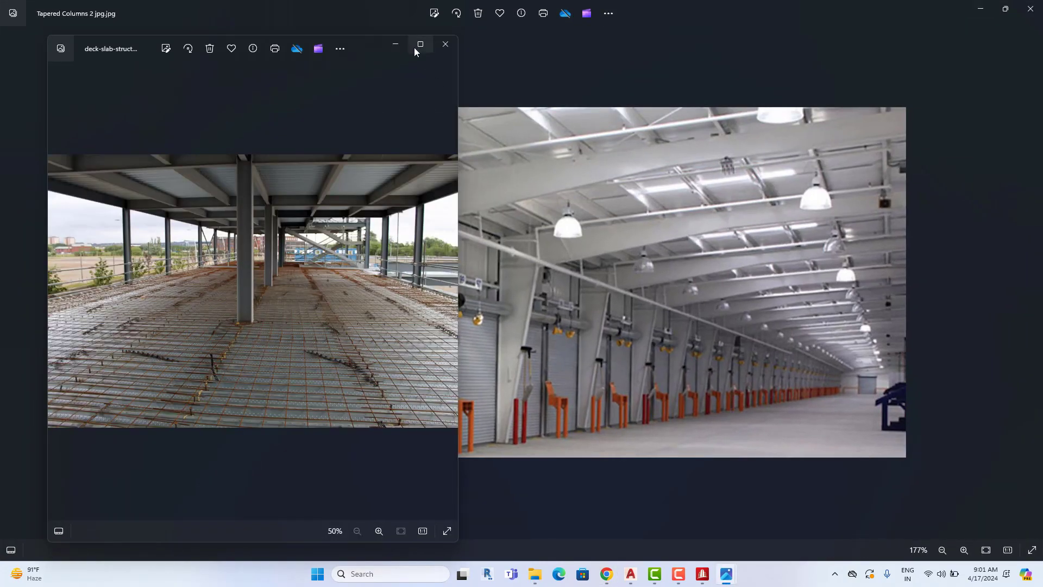
# Maximize the deck slab photo in Photos, zoom into its rebar mesh, then return to AutoCAD.
pyautogui.click(416, 48)
pyautogui.scroll(2, 503, 271)
pyautogui.scroll(2, 543, 245)
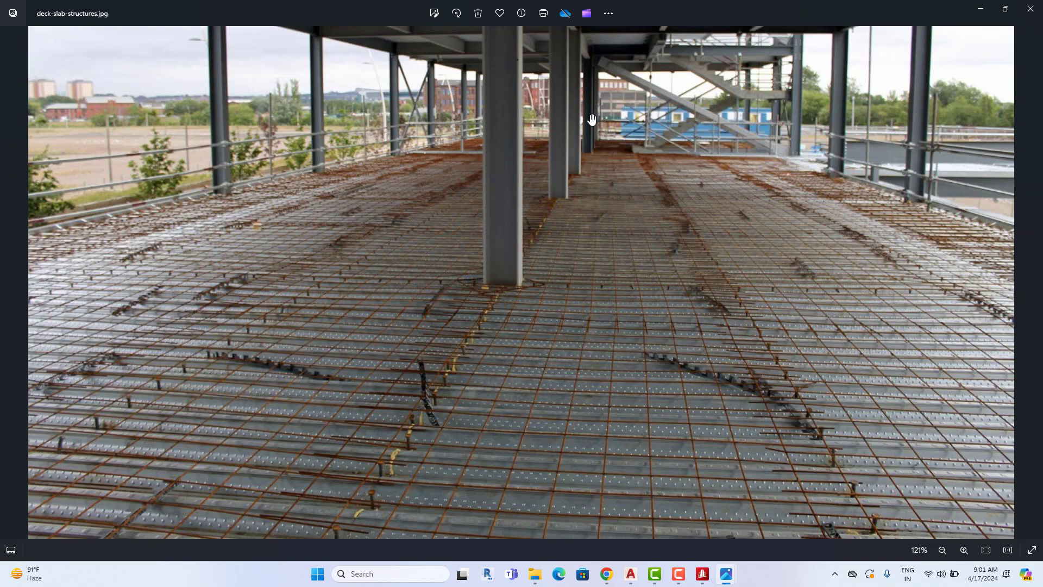
pyautogui.scroll(5, 581, 413)
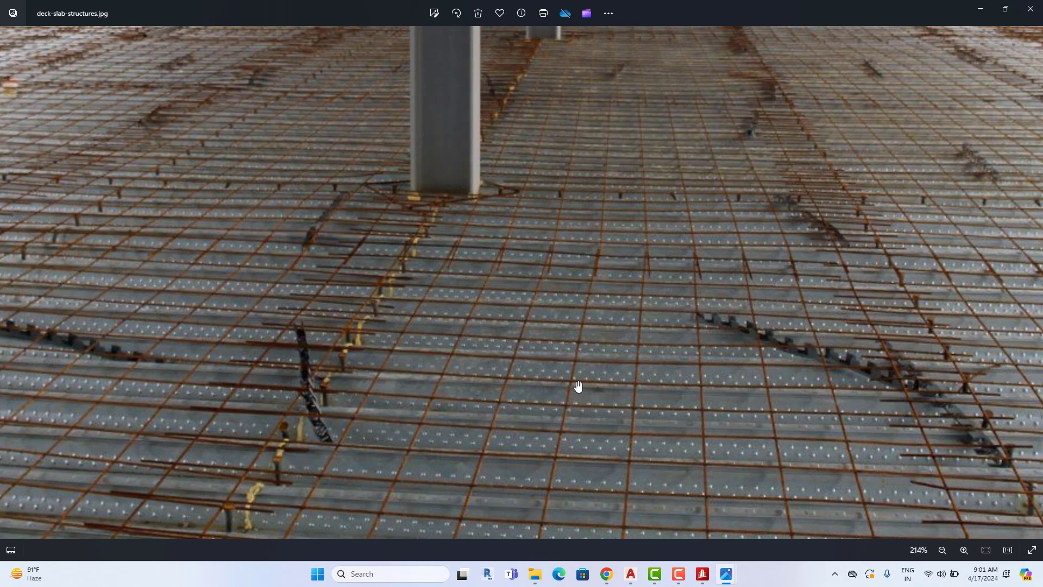
pyautogui.scroll(-3, 578, 385)
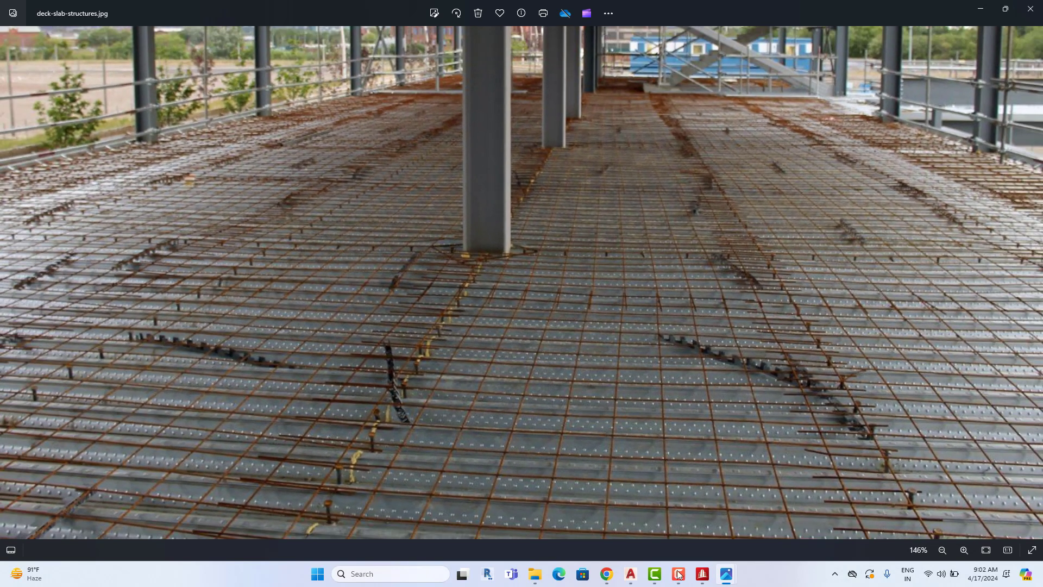
pyautogui.click(630, 574)
# Zoom onto the deck slab section and briefly compare it with the deck-slab-structures photo.
pyautogui.scroll(-2, 633, 402)
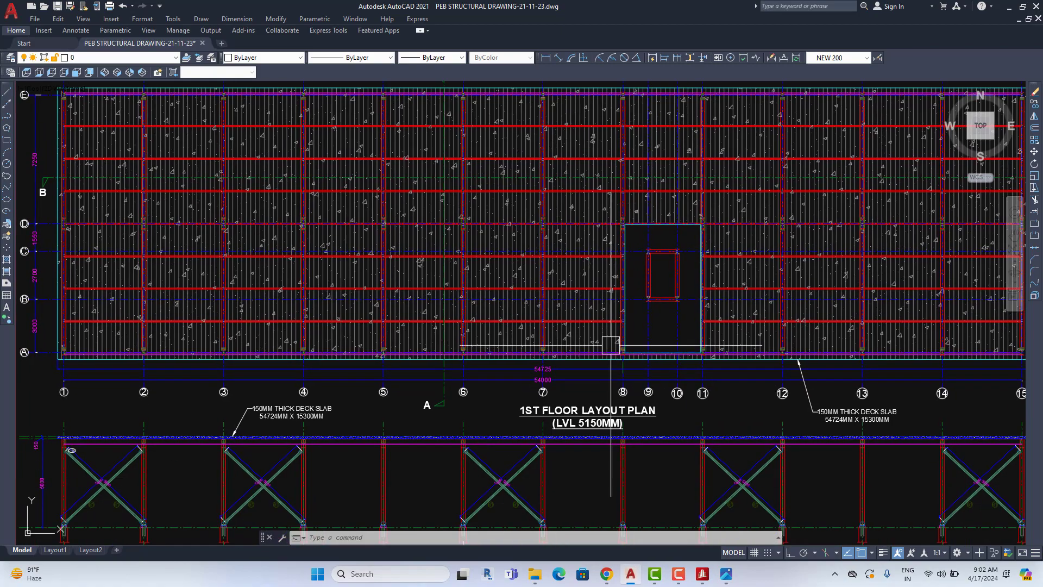
pyautogui.scroll(-4, 466, 381)
pyautogui.scroll(1, 465, 380)
pyautogui.scroll(3, 483, 373)
pyautogui.scroll(3, 478, 375)
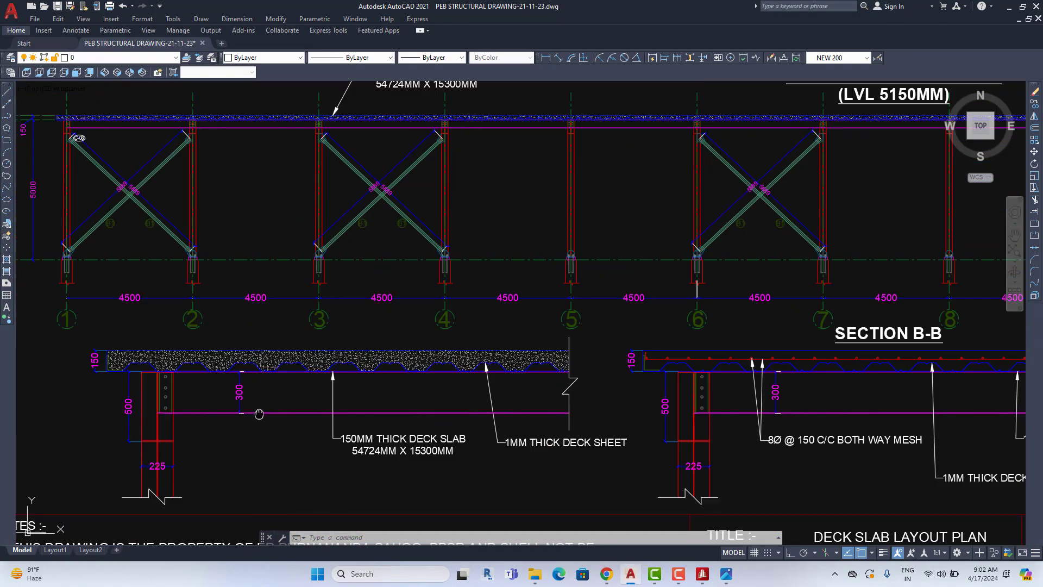
pyautogui.scroll(2, 360, 407)
pyautogui.scroll(-2, 360, 407)
pyautogui.scroll(-3, 326, 391)
pyautogui.scroll(5, 289, 376)
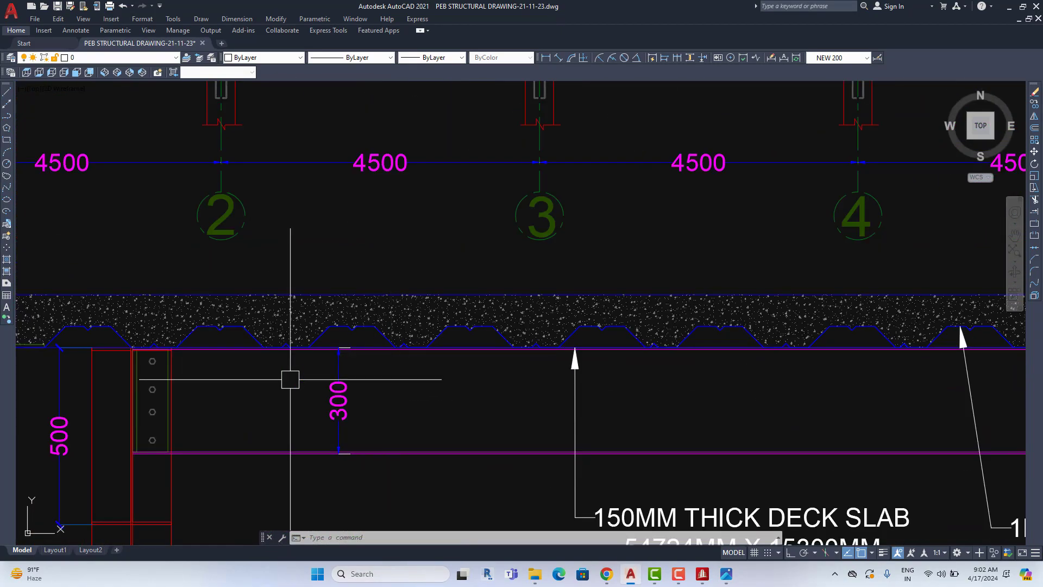
pyautogui.scroll(-3, 407, 413)
pyautogui.scroll(-1, 490, 391)
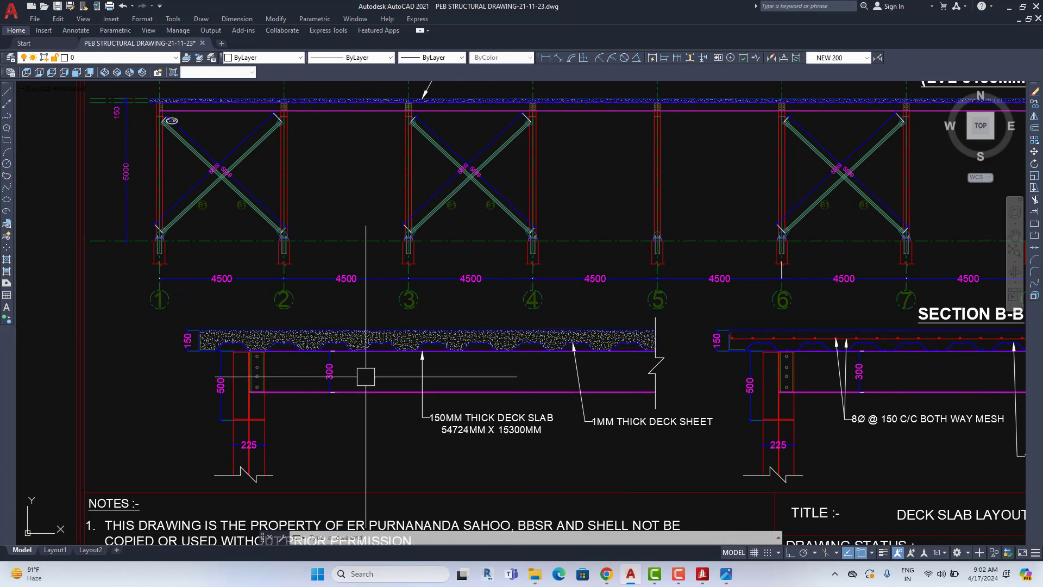
pyautogui.scroll(-5, 375, 420)
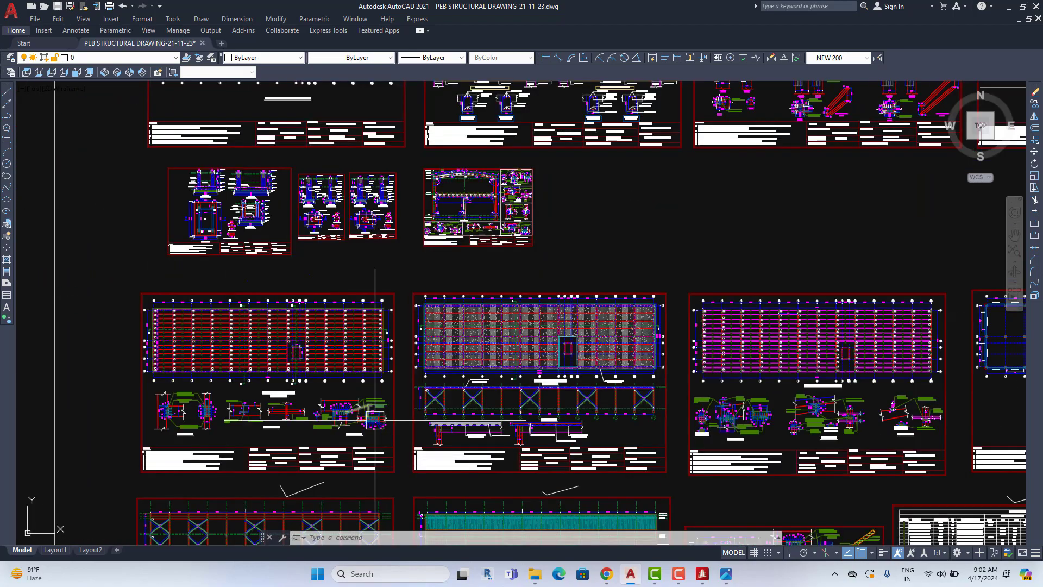
pyautogui.scroll(5, 375, 419)
pyautogui.scroll(3, 365, 304)
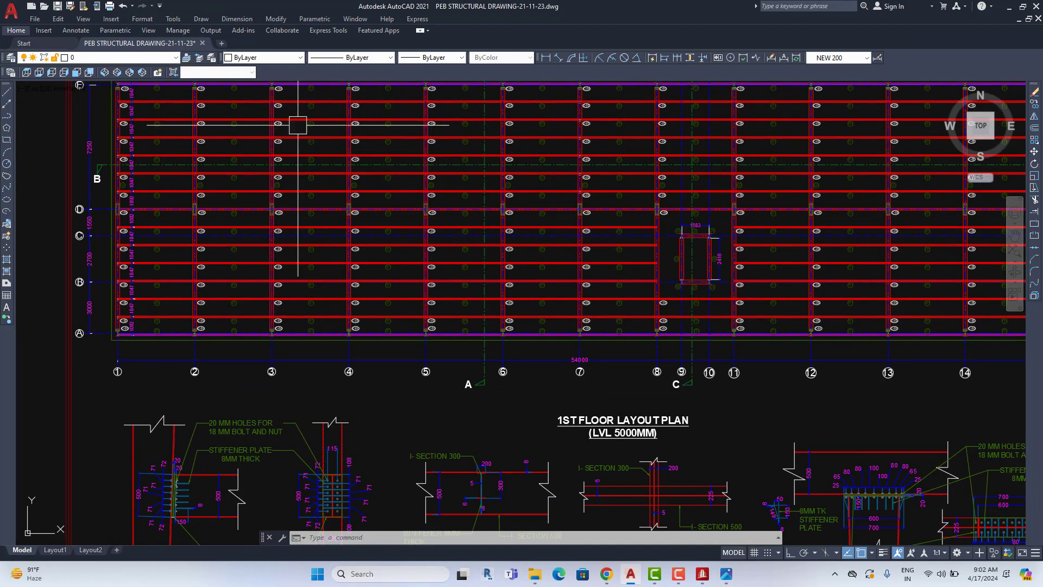
pyautogui.scroll(2, 563, 268)
pyautogui.scroll(4, 472, 349)
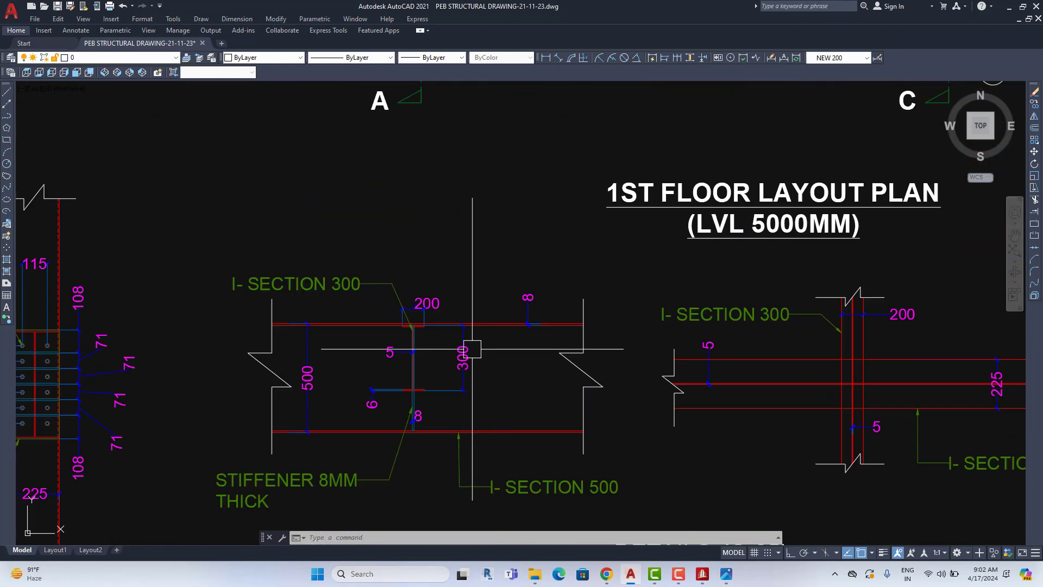
pyautogui.scroll(-2, 463, 366)
pyautogui.scroll(-2, 463, 365)
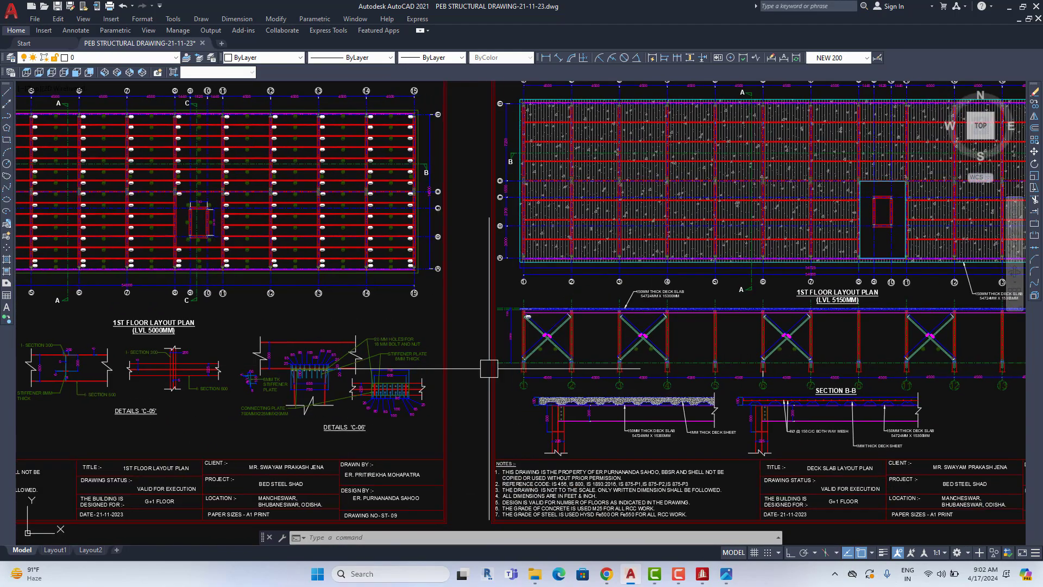
pyautogui.scroll(1, 291, 319)
pyautogui.scroll(5, 405, 433)
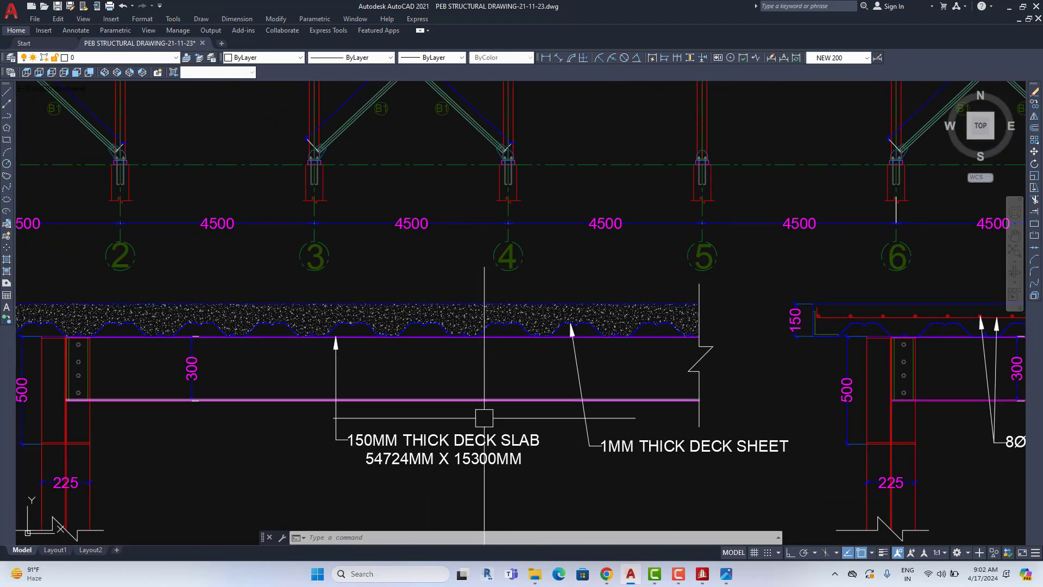
pyautogui.scroll(-2, 472, 373)
pyautogui.scroll(2, 297, 377)
pyautogui.moveTo(297, 377); pyautogui.dragTo(314, 411, button='middle')
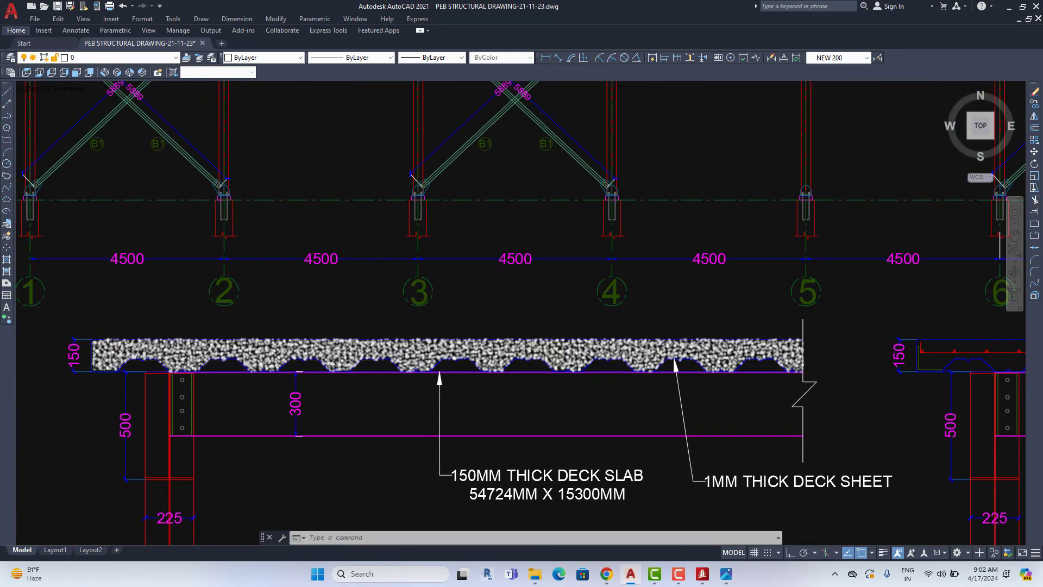
pyautogui.scroll(4, 222, 366)
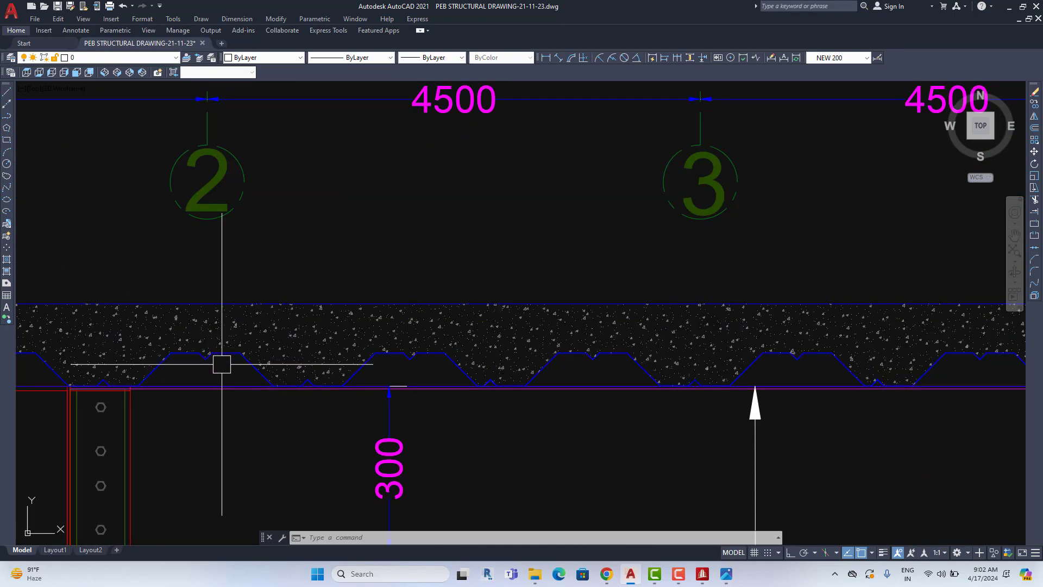
pyautogui.moveTo(725, 574)
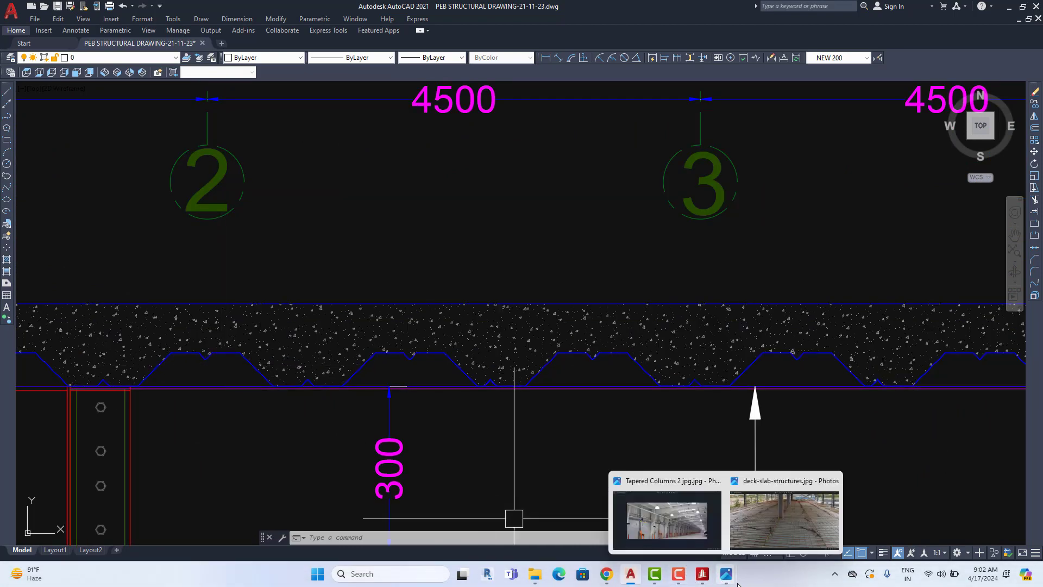
pyautogui.click(771, 535)
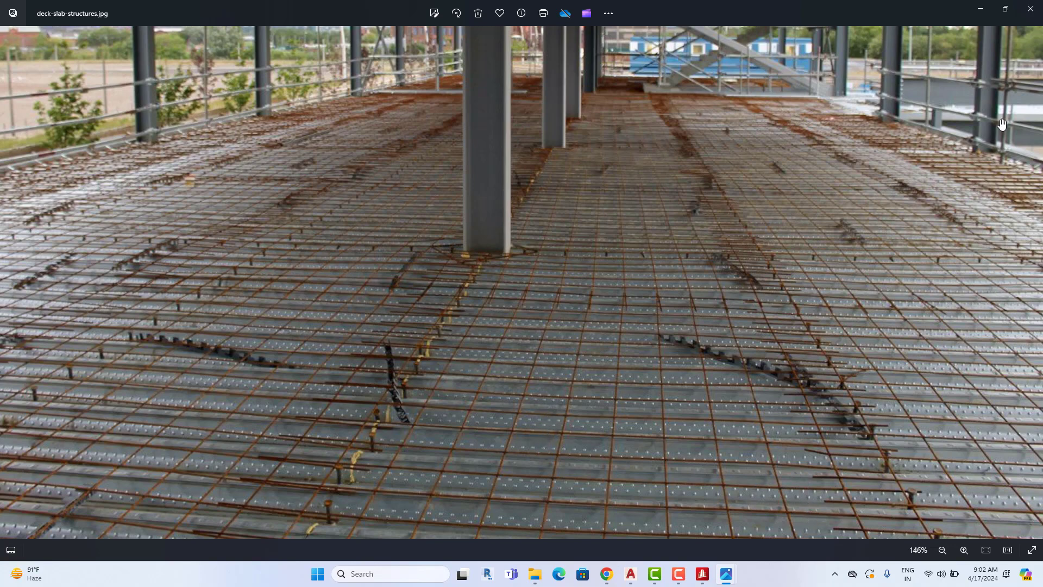
pyautogui.click(981, 12)
# Pan along Section B-B across grids 5–11 to the 1MM THICK DECK SHEET label.
pyautogui.scroll(-3, 492, 378)
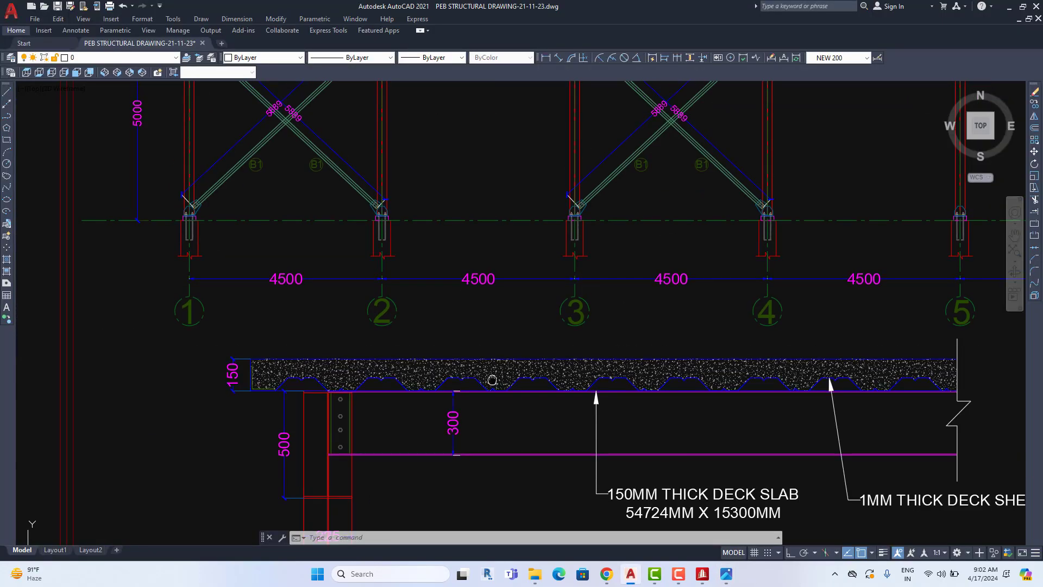
pyautogui.scroll(-3, 483, 365)
pyautogui.scroll(1, 483, 365)
pyautogui.scroll(3, 437, 345)
pyautogui.scroll(2, 369, 364)
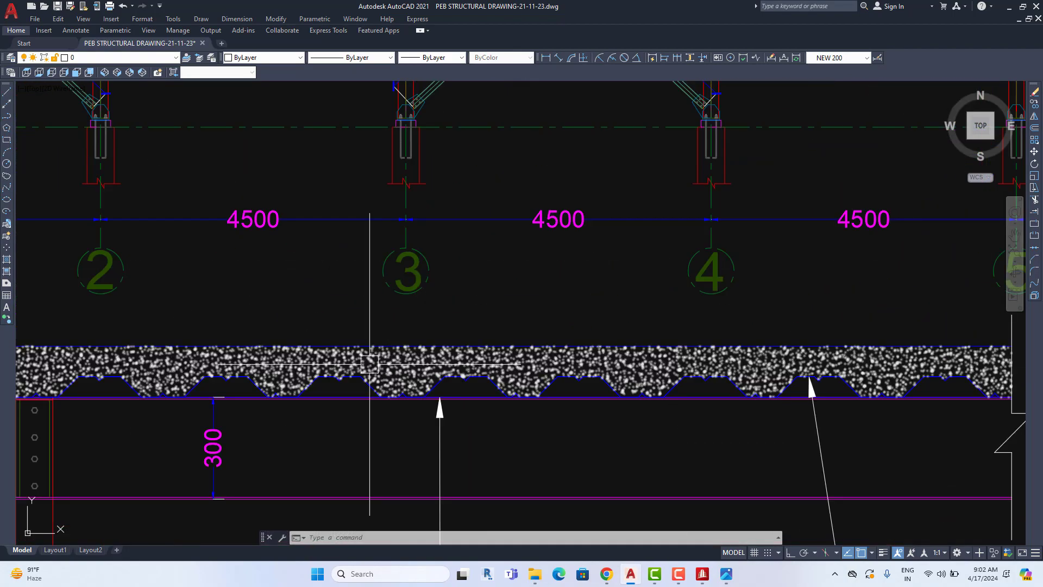
pyautogui.scroll(2, 418, 365)
pyautogui.scroll(-5, 417, 365)
pyautogui.scroll(3, 408, 349)
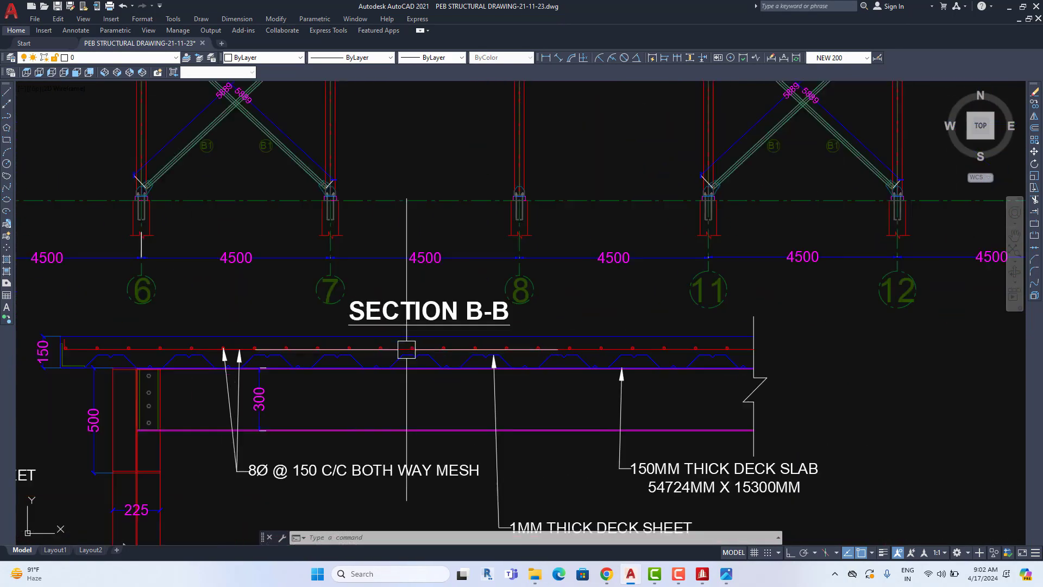
pyautogui.scroll(2, 408, 350)
pyautogui.moveTo(407, 349); pyautogui.dragTo(489, 368, button='middle')
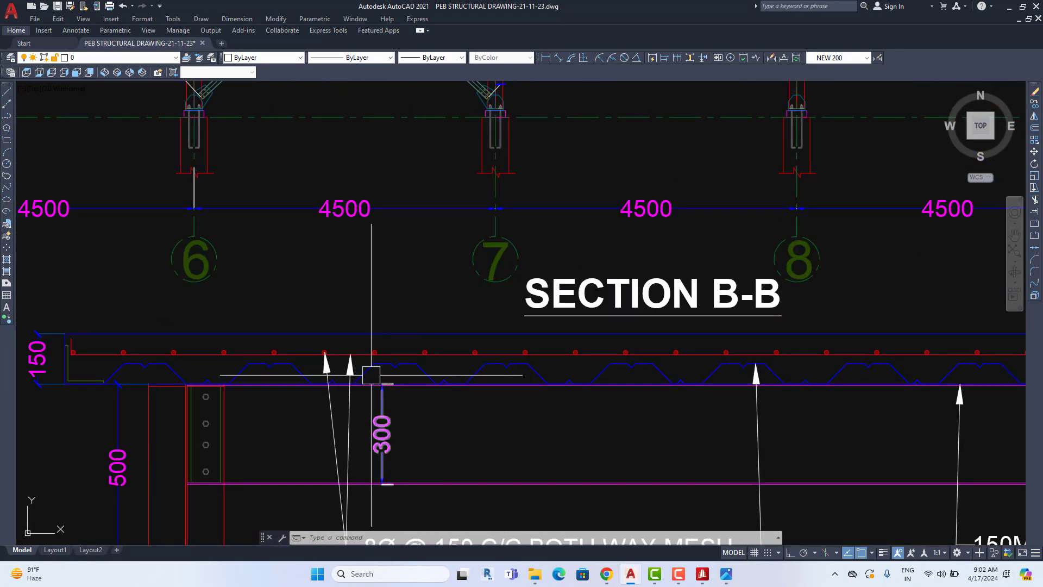
pyautogui.moveTo(207, 362); pyautogui.dragTo(281, 363, button='middle')
pyautogui.scroll(-4, 673, 380)
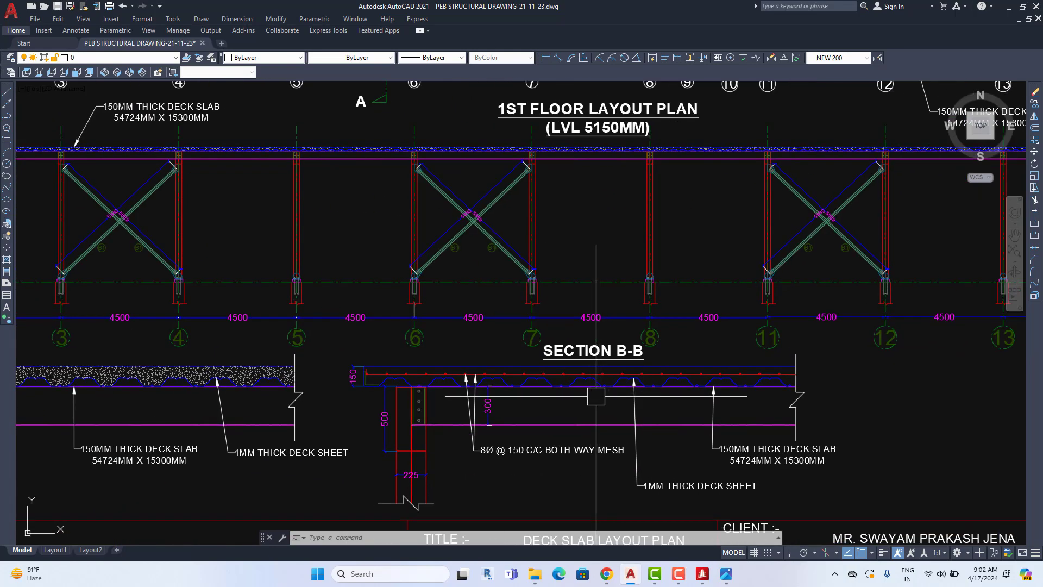
pyautogui.scroll(3, 359, 359)
pyautogui.moveTo(358, 359); pyautogui.dragTo(185, 343, button='middle')
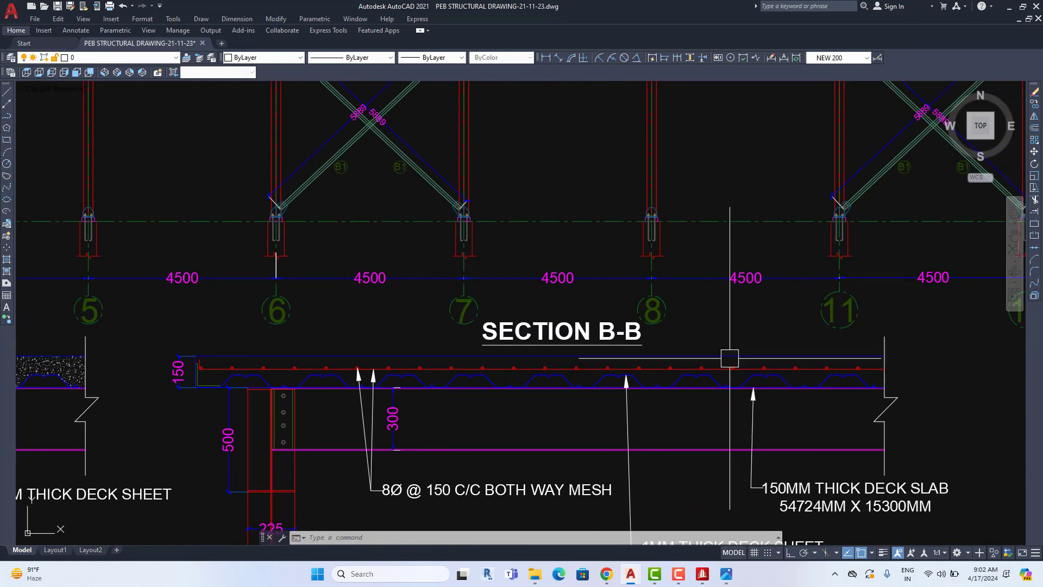
pyautogui.moveTo(474, 361); pyautogui.dragTo(490, 292, button='middle')
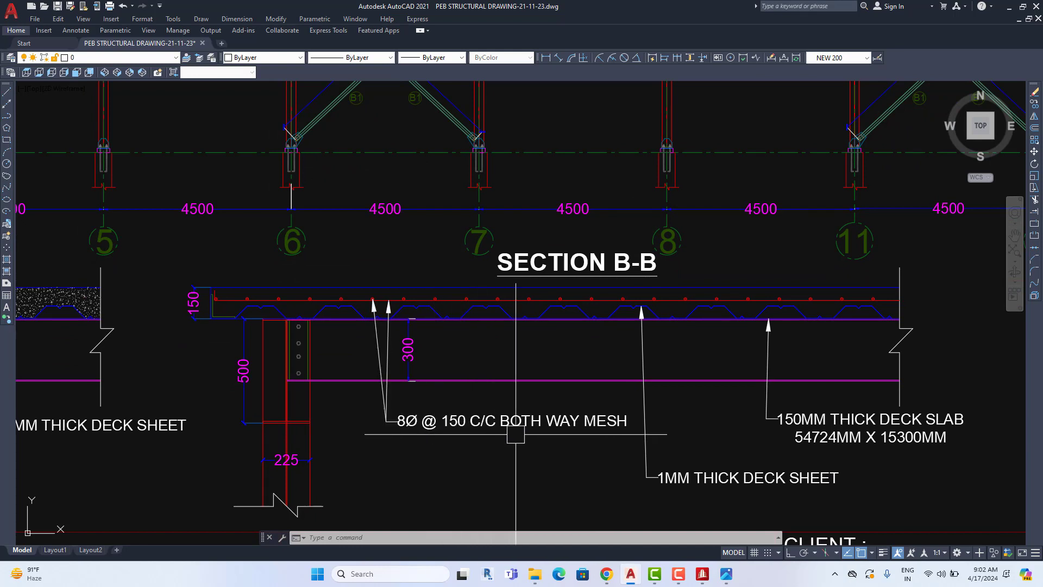
pyautogui.moveTo(725, 573)
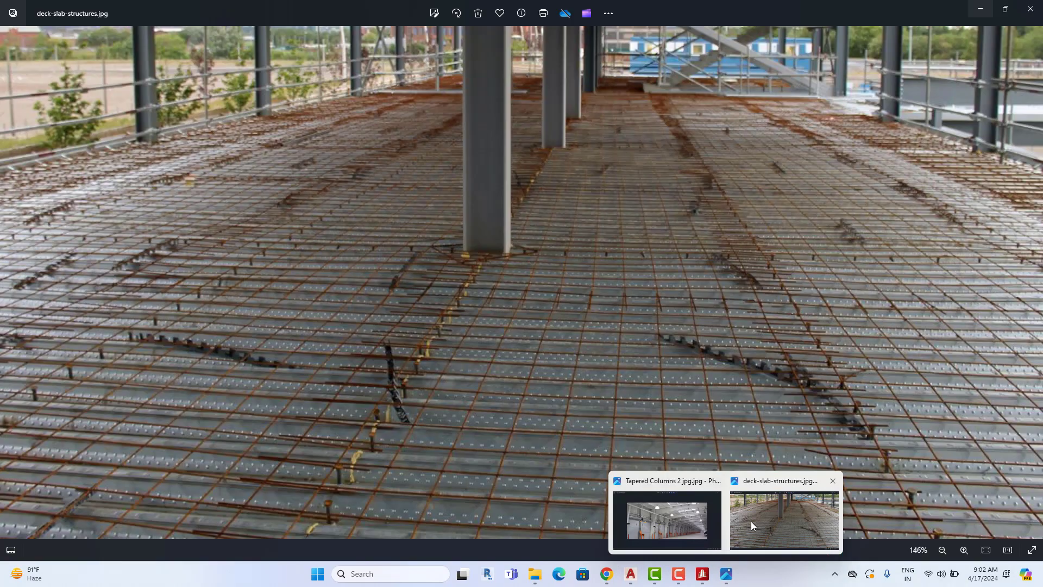
pyautogui.click(751, 520)
pyautogui.scroll(1, 608, 415)
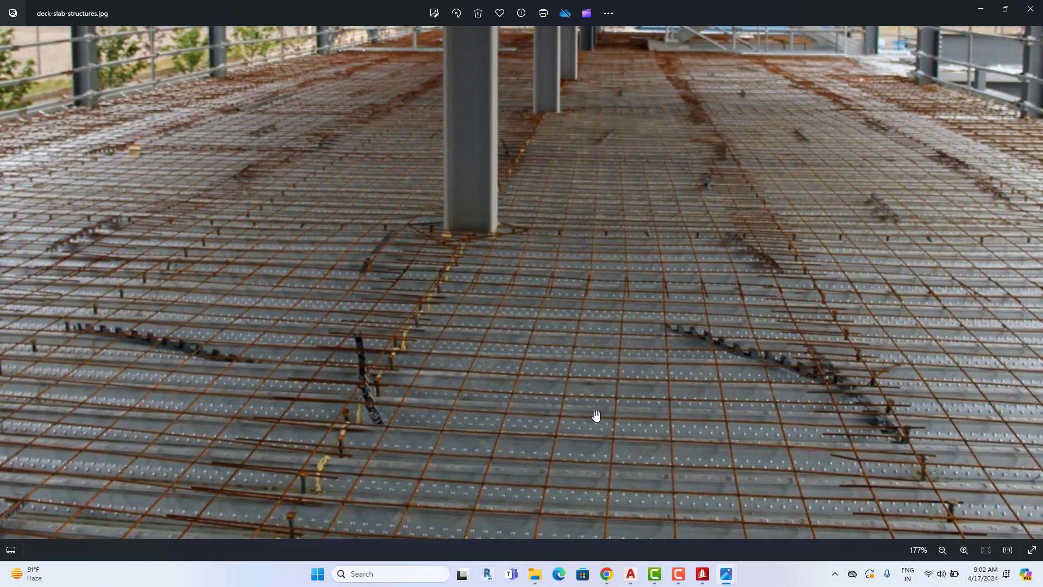
pyautogui.scroll(1, 570, 411)
pyautogui.scroll(1, 560, 407)
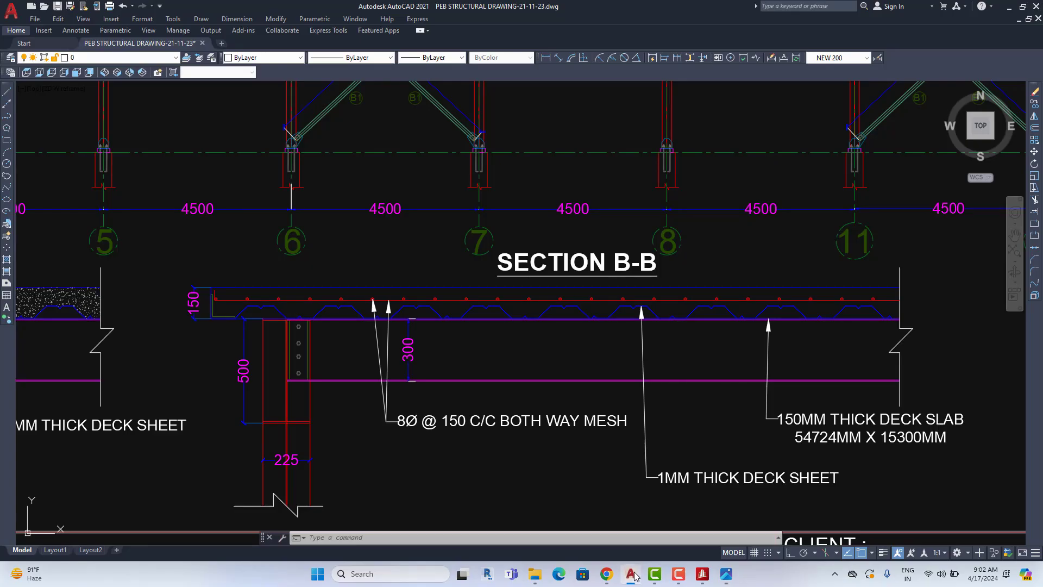
pyautogui.moveTo(630, 574)
pyautogui.click(630, 535)
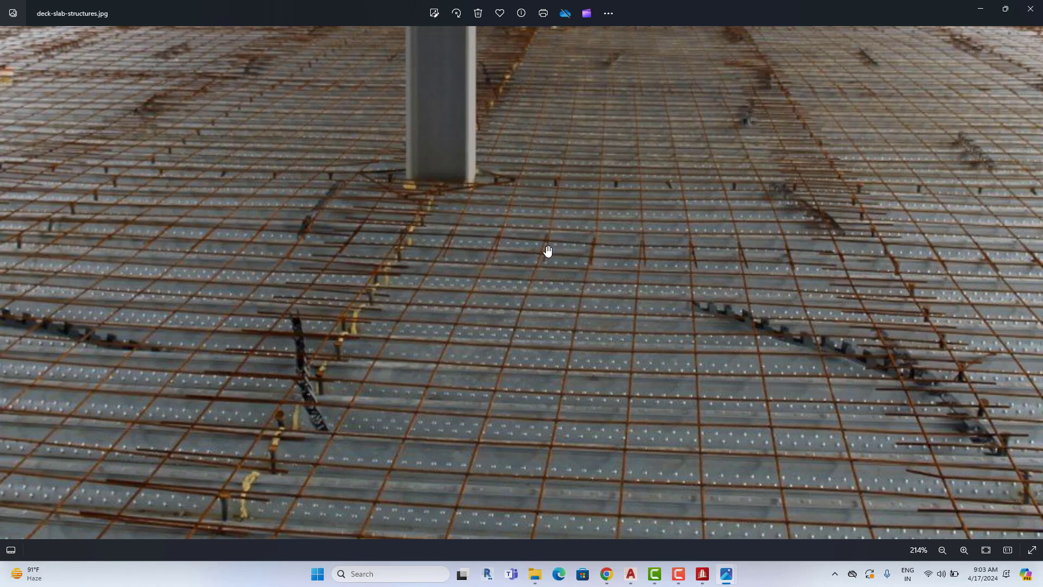
pyautogui.scroll(-2, 547, 281)
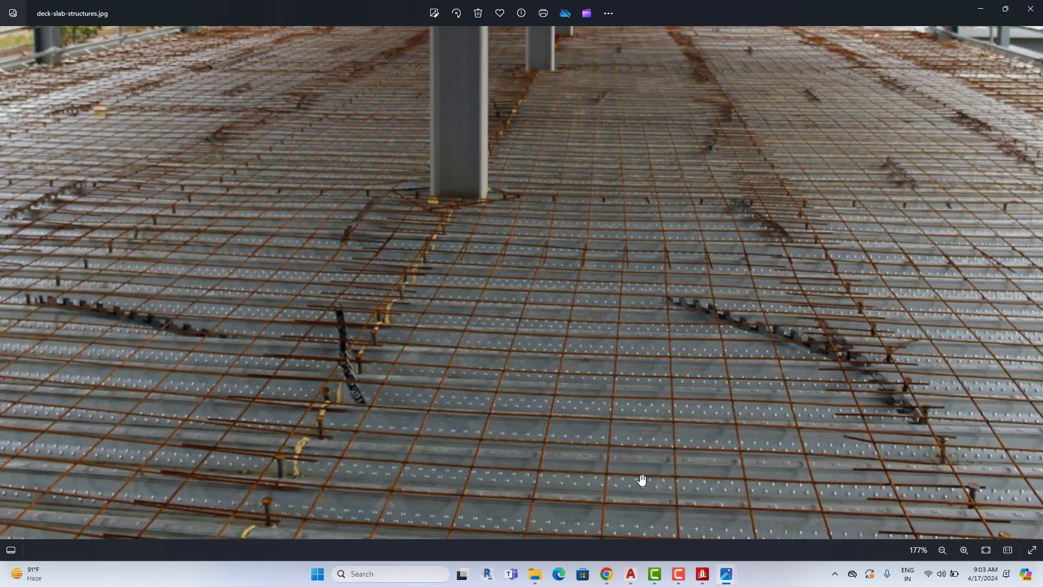
pyautogui.click(630, 579)
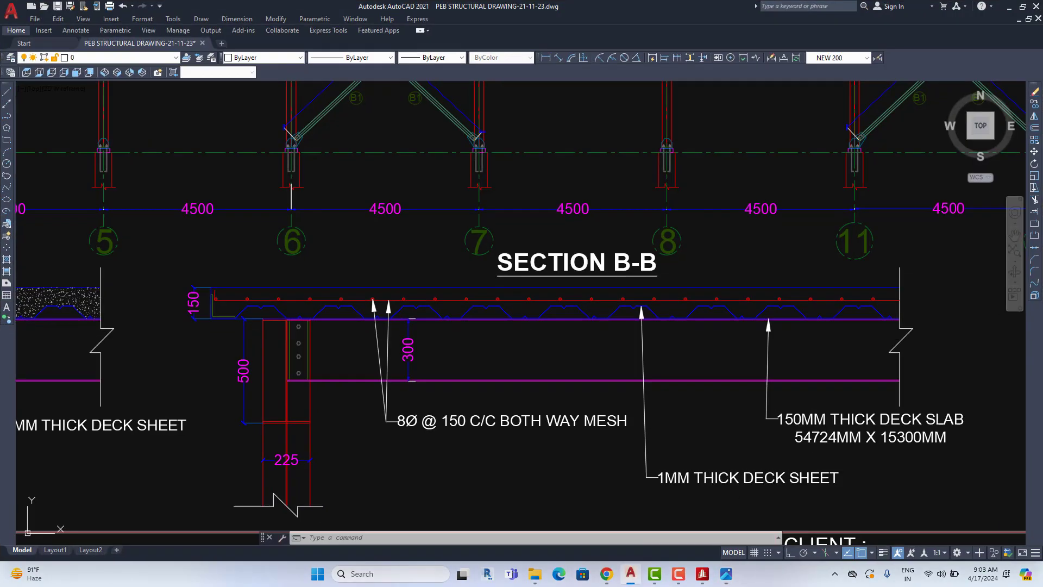
pyautogui.scroll(-4, 529, 350)
pyautogui.scroll(4, 418, 309)
pyautogui.scroll(2, 308, 291)
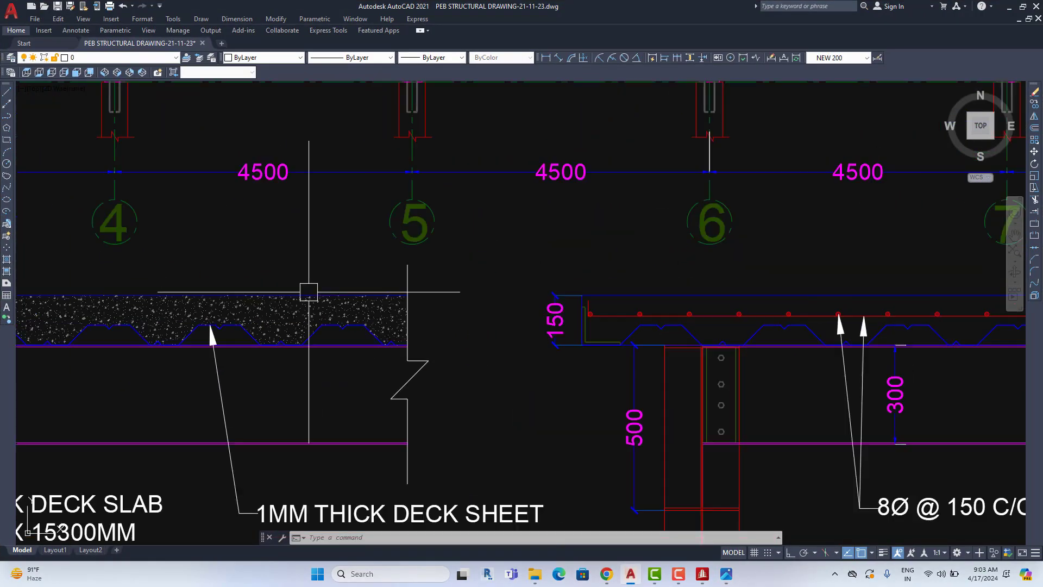
pyautogui.scroll(-2, 561, 277)
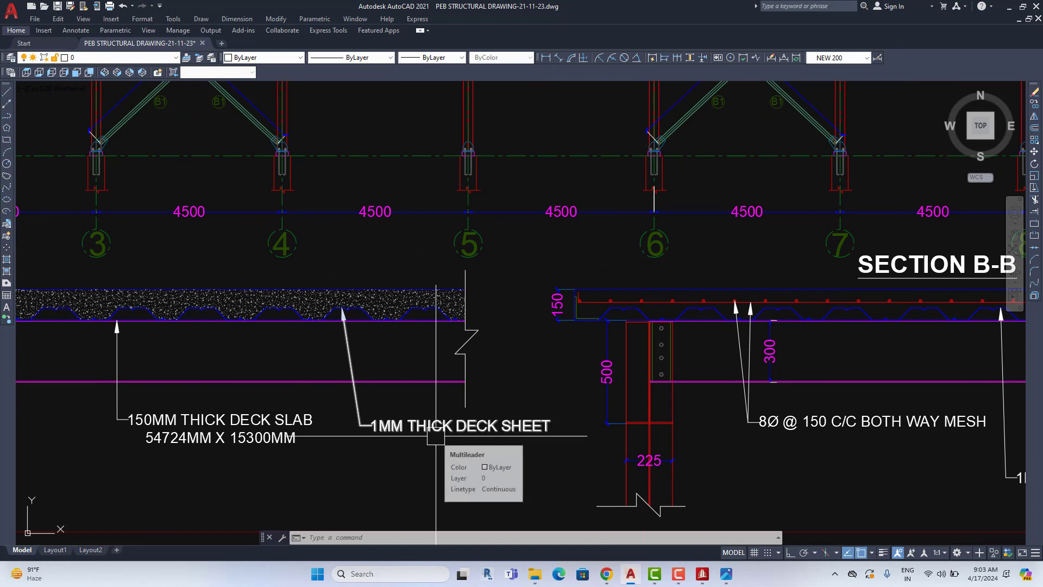
pyautogui.moveTo(435, 435)
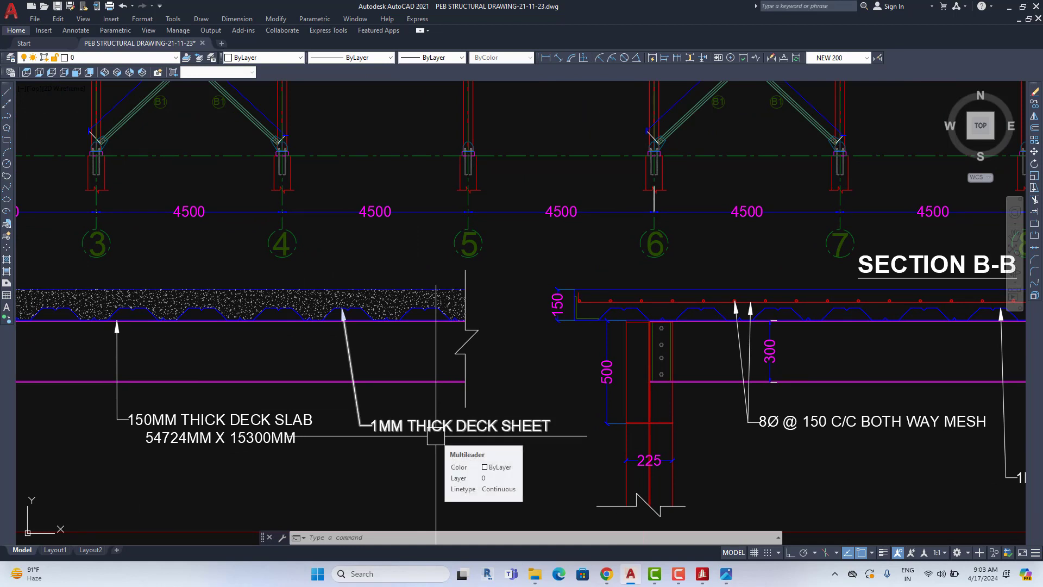
pyautogui.moveTo(219, 429); pyautogui.dragTo(466, 419, button='middle')
pyautogui.scroll(-4, 489, 413)
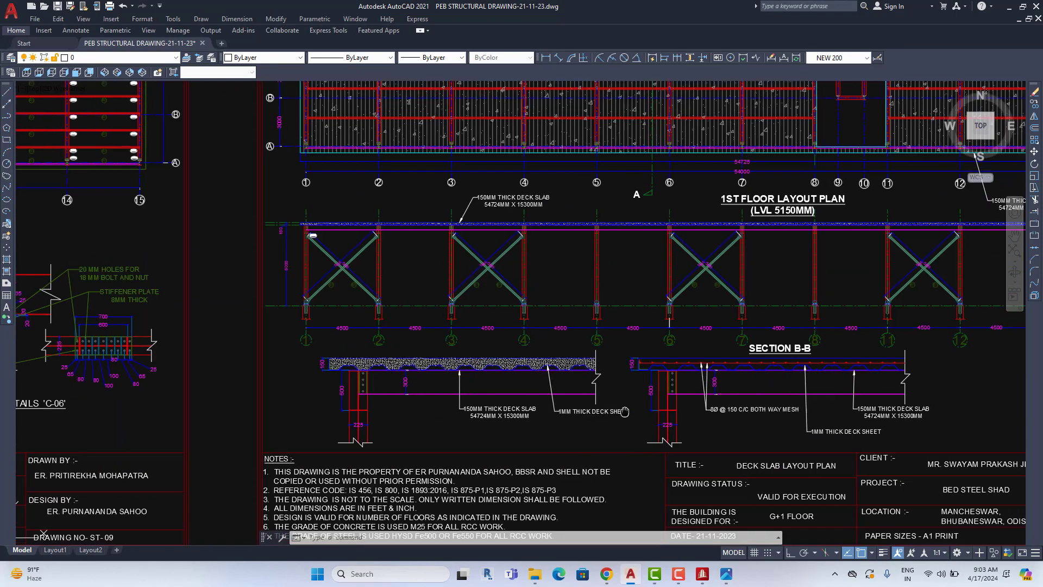
pyautogui.scroll(5, 416, 403)
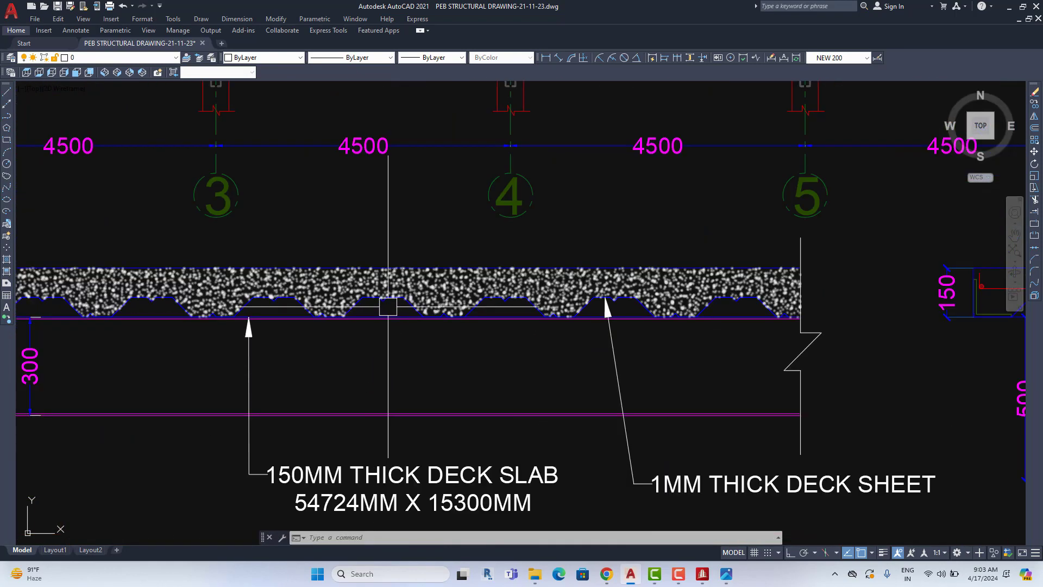
pyautogui.scroll(3, 388, 307)
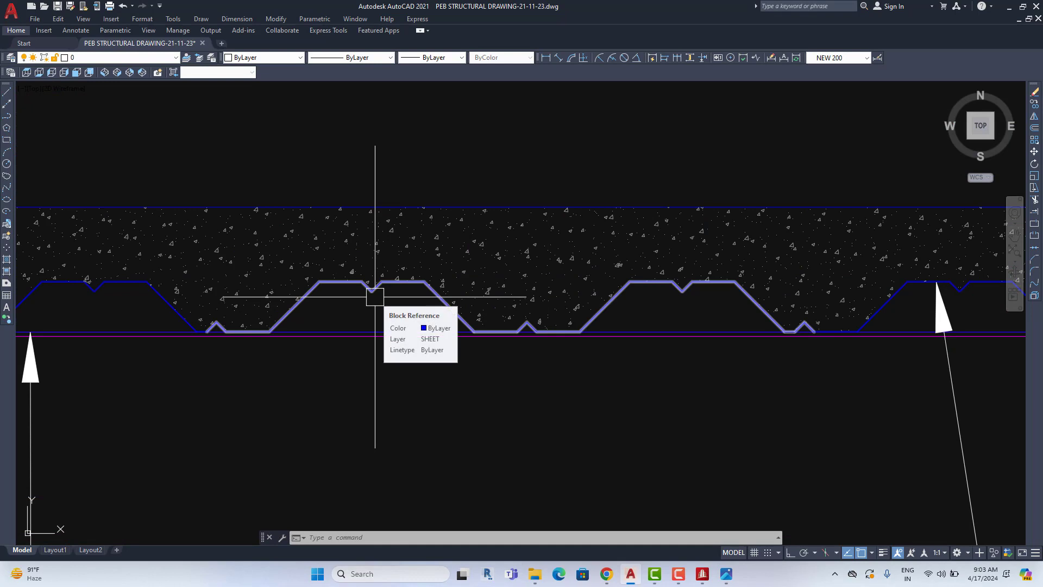
pyautogui.scroll(-3, 419, 366)
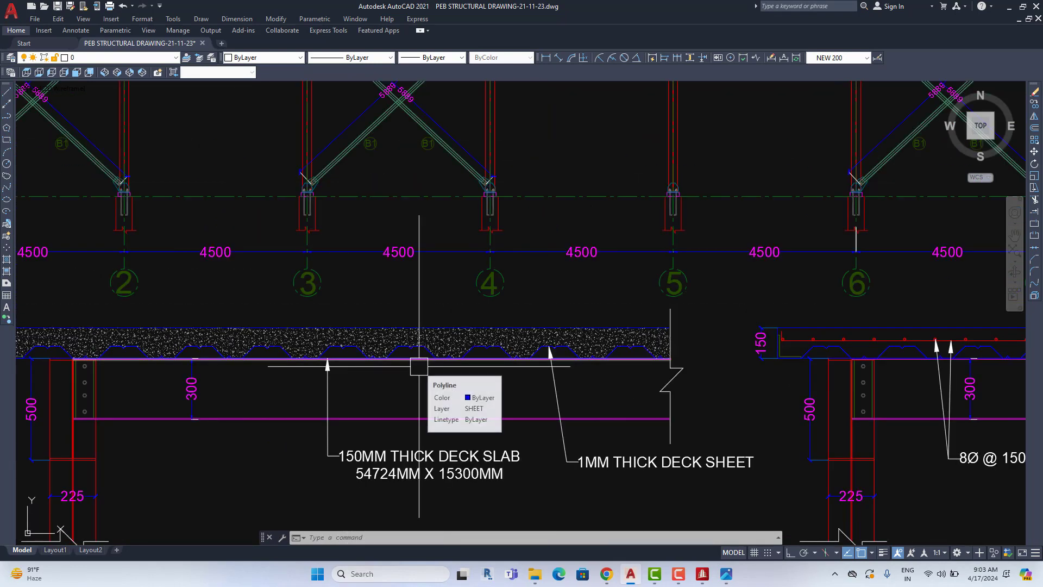
pyautogui.scroll(-2, 427, 444)
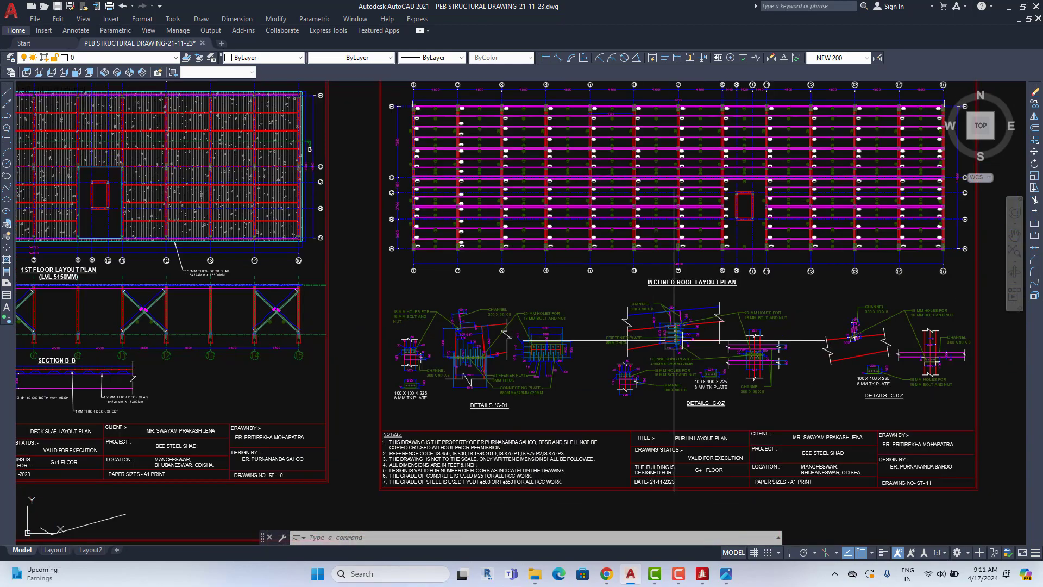
# Zoom and pan past the portal frame and deck slab plan to the Inclined Roof Layout Plan title.
pyautogui.scroll(-5, 589, 388)
pyautogui.scroll(5, 553, 304)
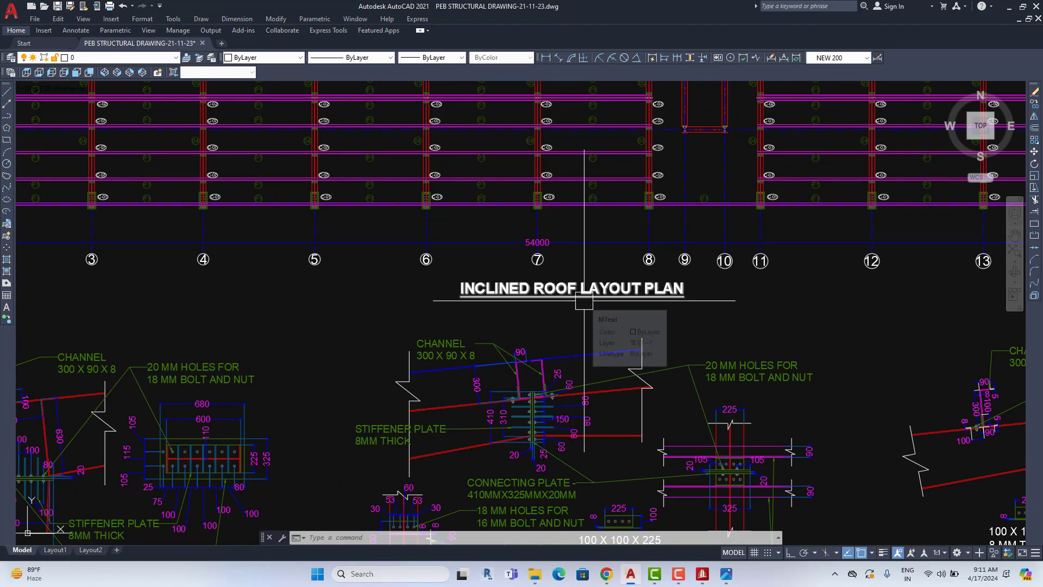
pyautogui.scroll(-5, 610, 333)
pyautogui.scroll(4, 589, 437)
pyautogui.scroll(1, 638, 340)
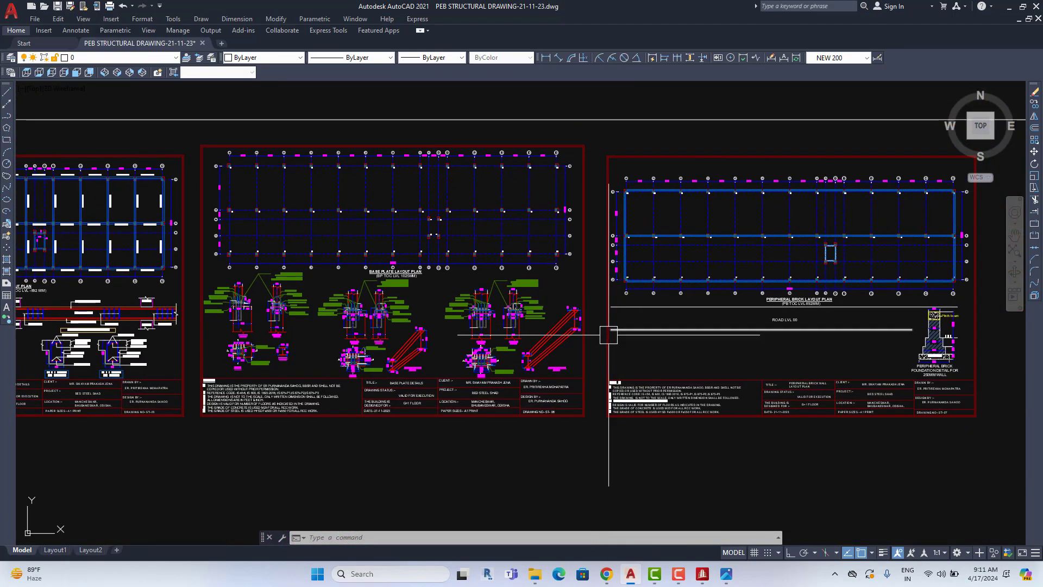
pyautogui.scroll(2, 607, 333)
pyautogui.scroll(3, 594, 333)
pyautogui.scroll(3, 426, 298)
pyautogui.scroll(2, 439, 308)
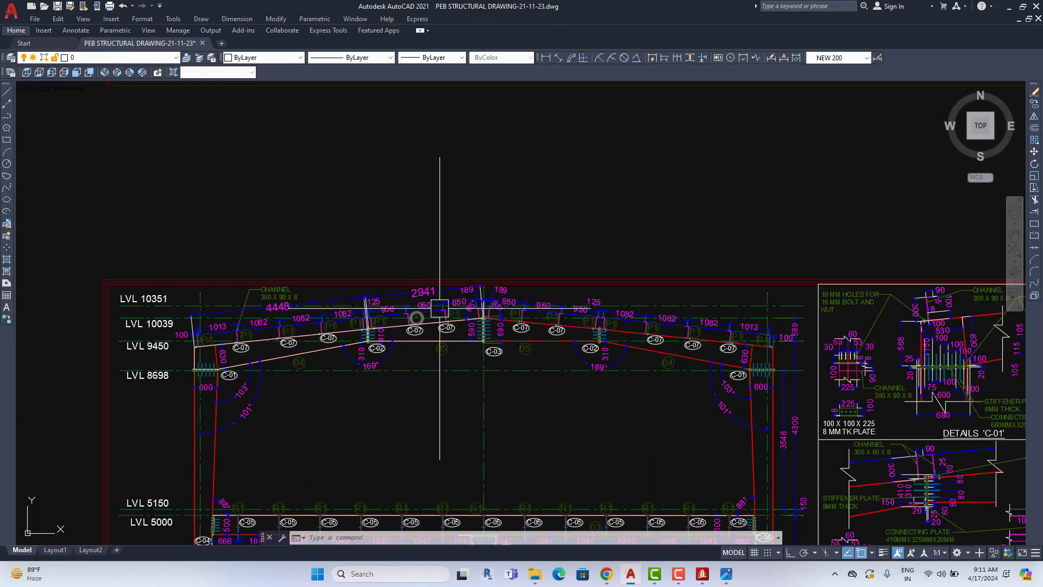
pyautogui.scroll(2, 277, 174)
pyautogui.scroll(3, 277, 337)
pyautogui.scroll(2, 278, 326)
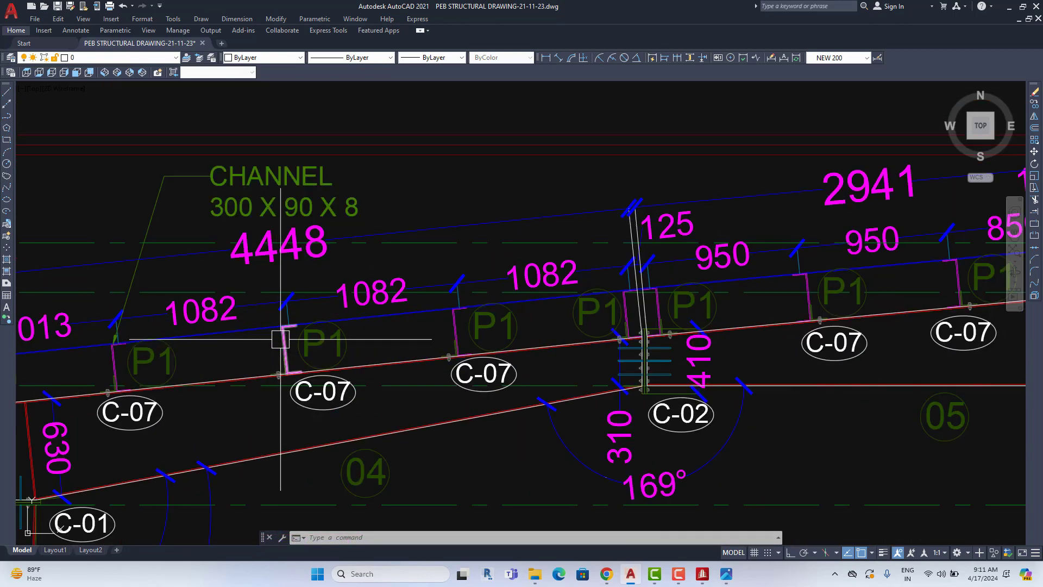
pyautogui.scroll(-5, 255, 218)
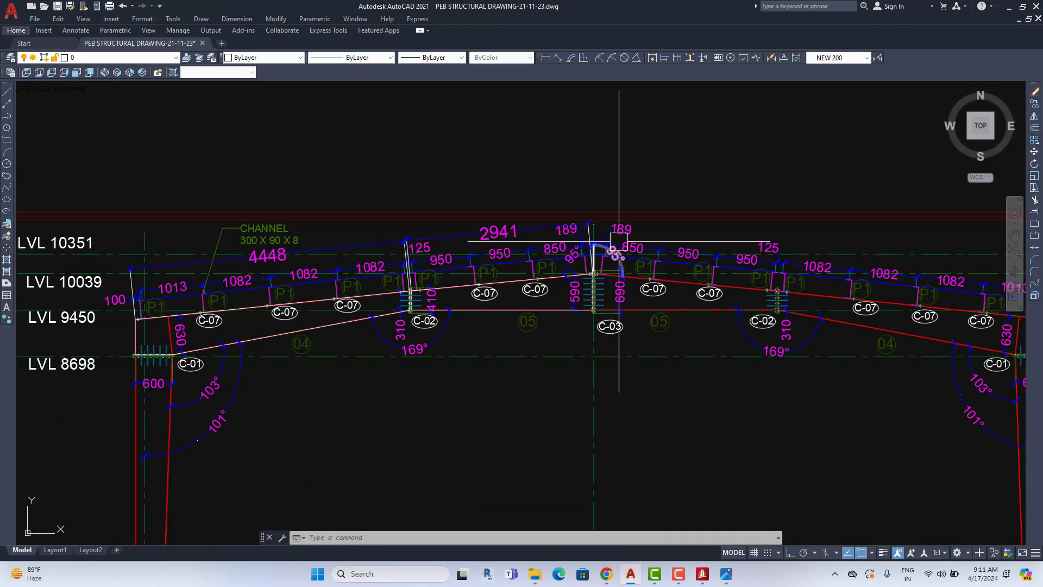
pyautogui.moveTo(615, 240); pyautogui.dragTo(531, 246, button='middle')
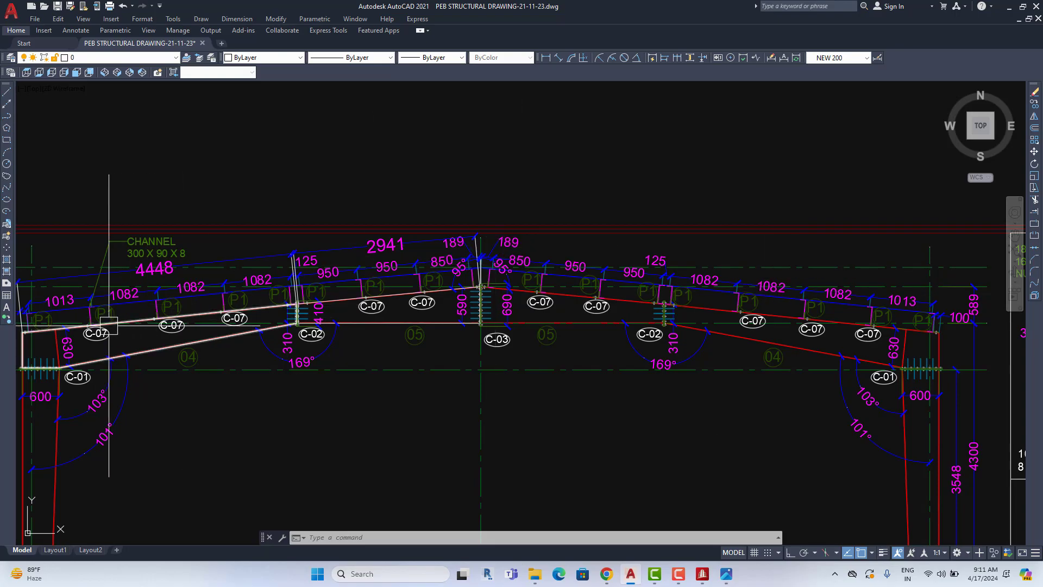
pyautogui.scroll(-4, 721, 282)
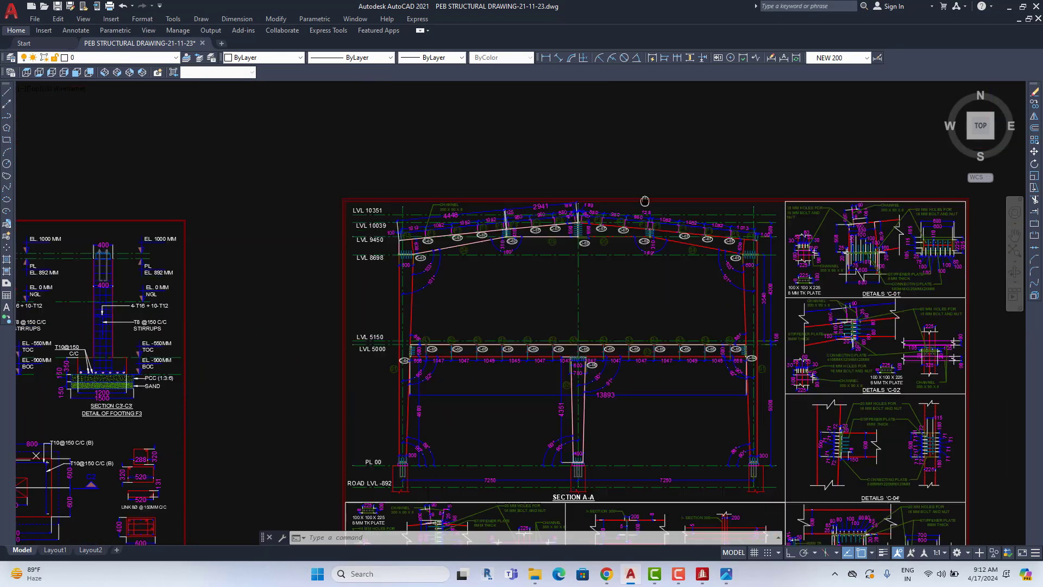
pyautogui.moveTo(722, 380); pyautogui.dragTo(571, 181, button='middle')
pyautogui.scroll(-3, 571, 180)
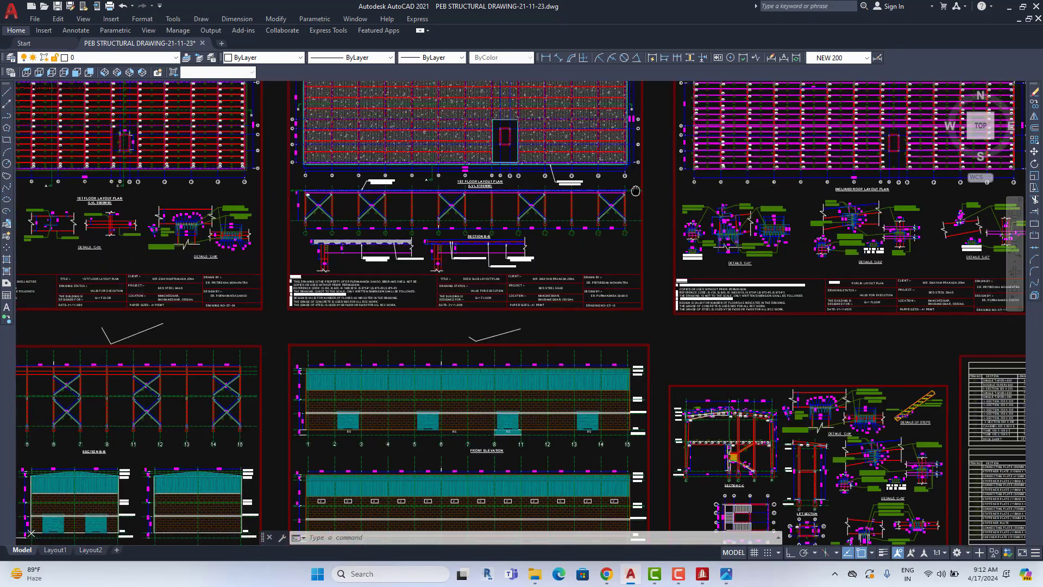
pyautogui.scroll(3, 544, 163)
pyautogui.moveTo(543, 136); pyautogui.dragTo(496, 194, button='middle')
pyautogui.scroll(2, 496, 193)
pyautogui.scroll(3, 496, 194)
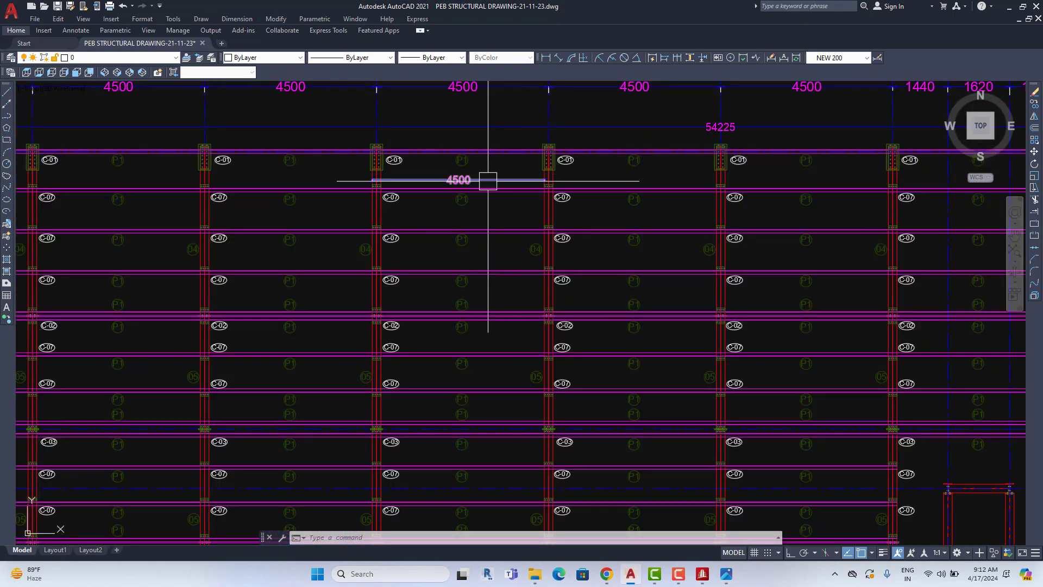
pyautogui.scroll(-2, 467, 185)
pyautogui.moveTo(452, 459); pyautogui.dragTo(470, 345, button='middle')
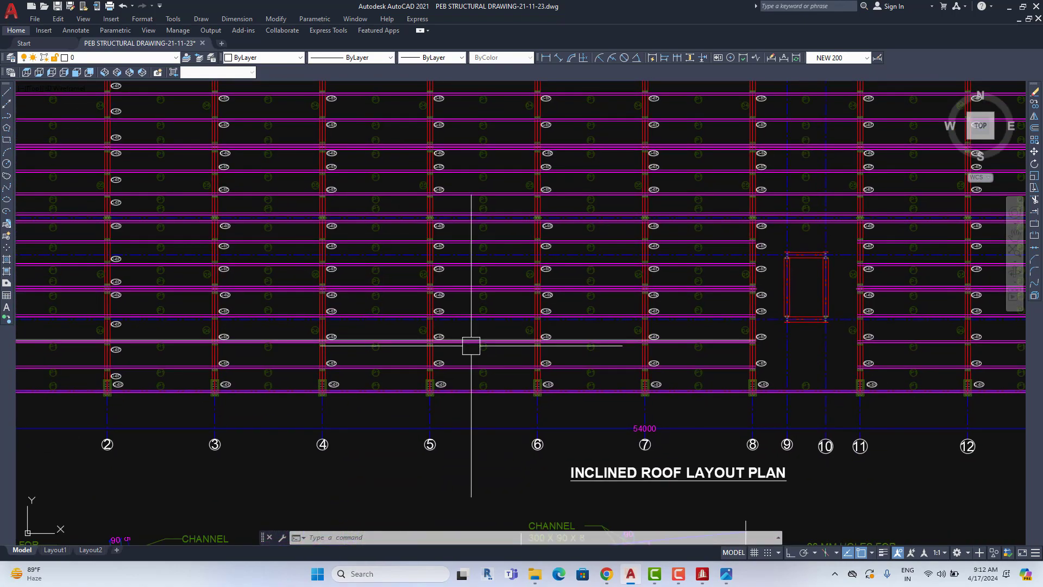
# Pan right beneath the roof plan until DETAILS 'C-07' is in view.
pyautogui.scroll(-2, 485, 345)
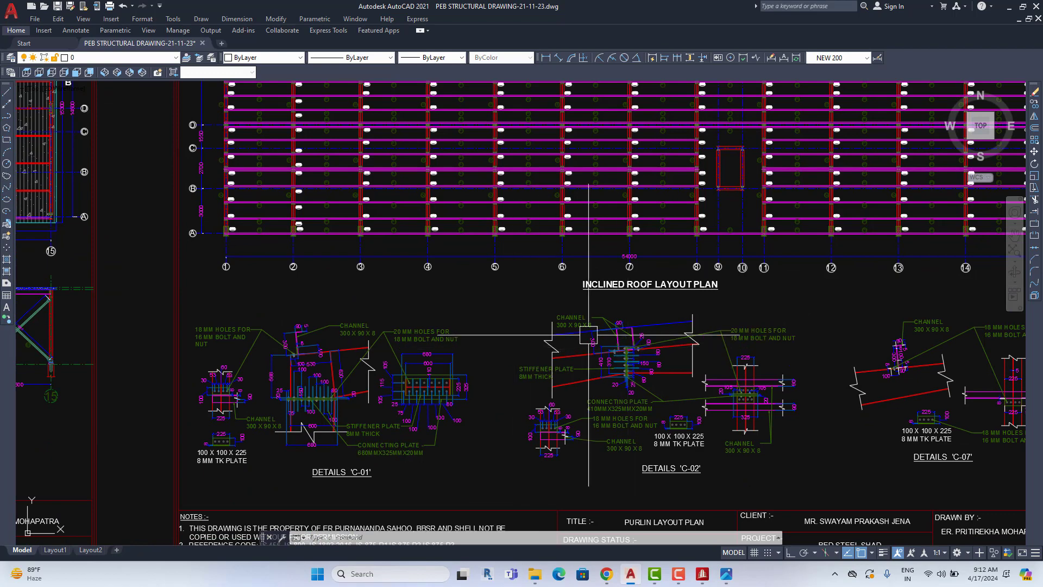
pyautogui.scroll(2, 602, 342)
pyautogui.scroll(2, 608, 328)
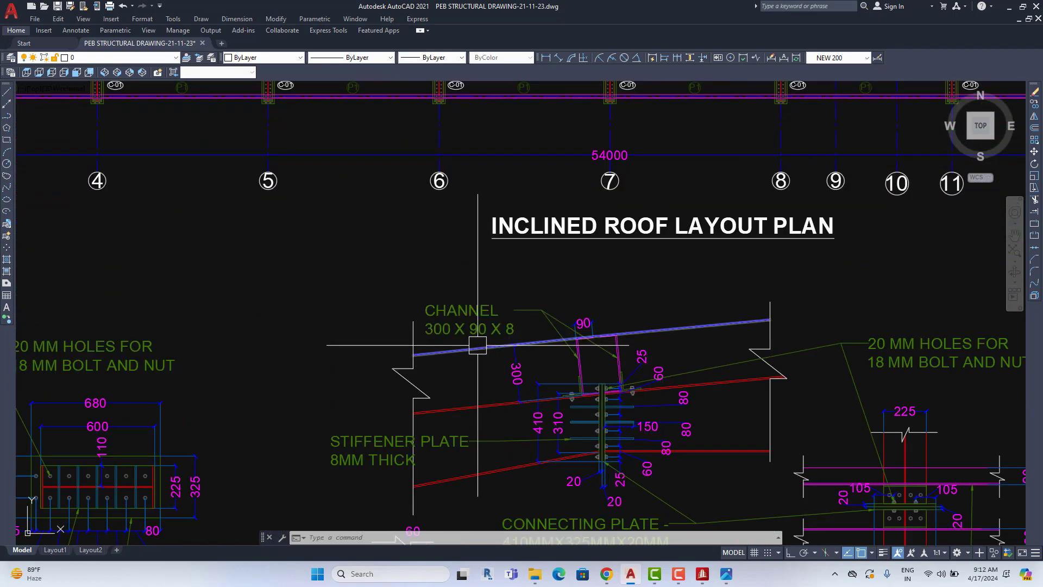
pyautogui.scroll(2, 578, 347)
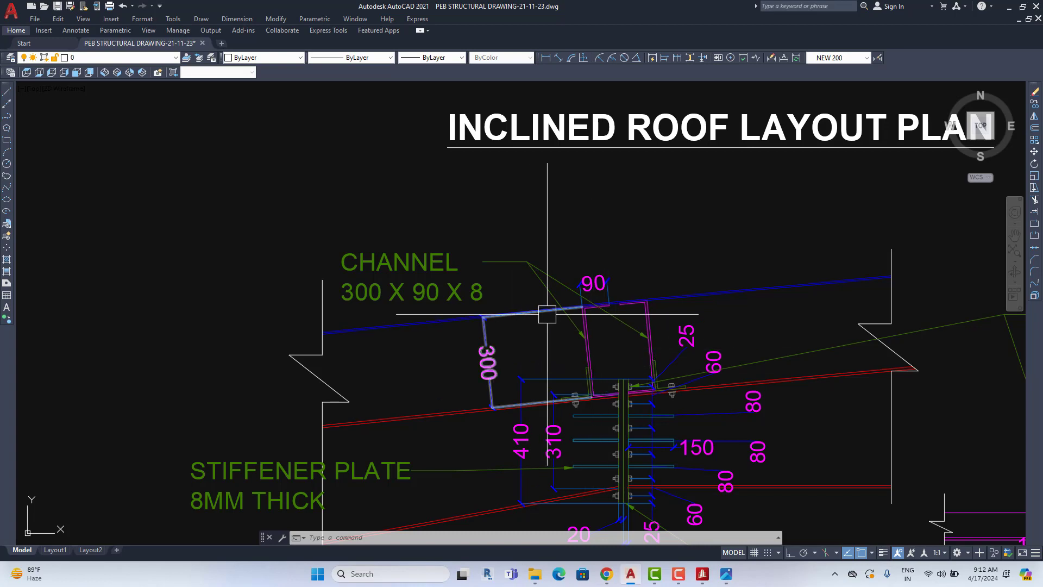
pyautogui.scroll(-2, 706, 310)
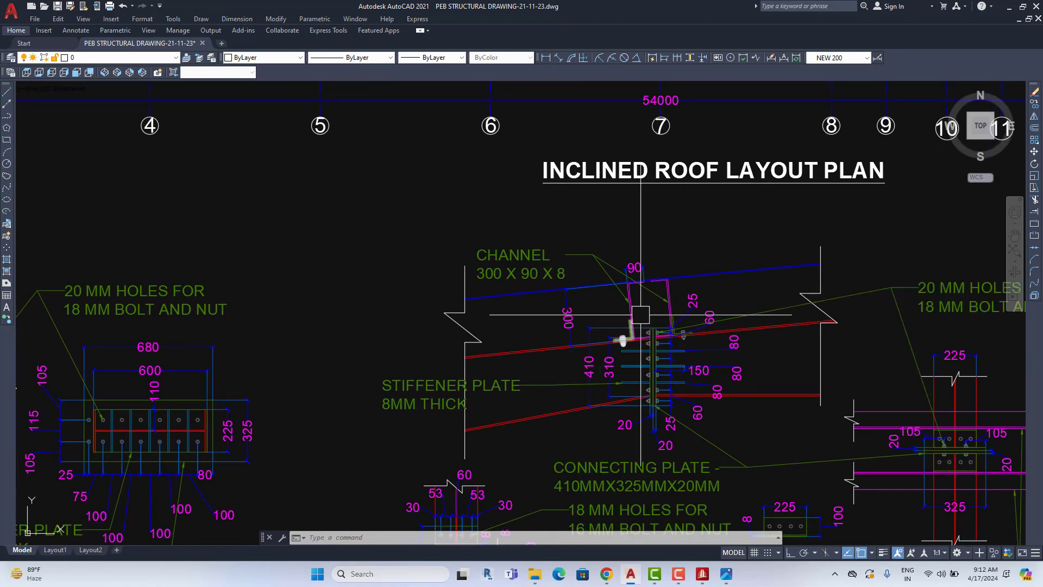
pyautogui.scroll(-2, 640, 315)
pyautogui.scroll(1, 625, 314)
pyautogui.scroll(-1, 625, 314)
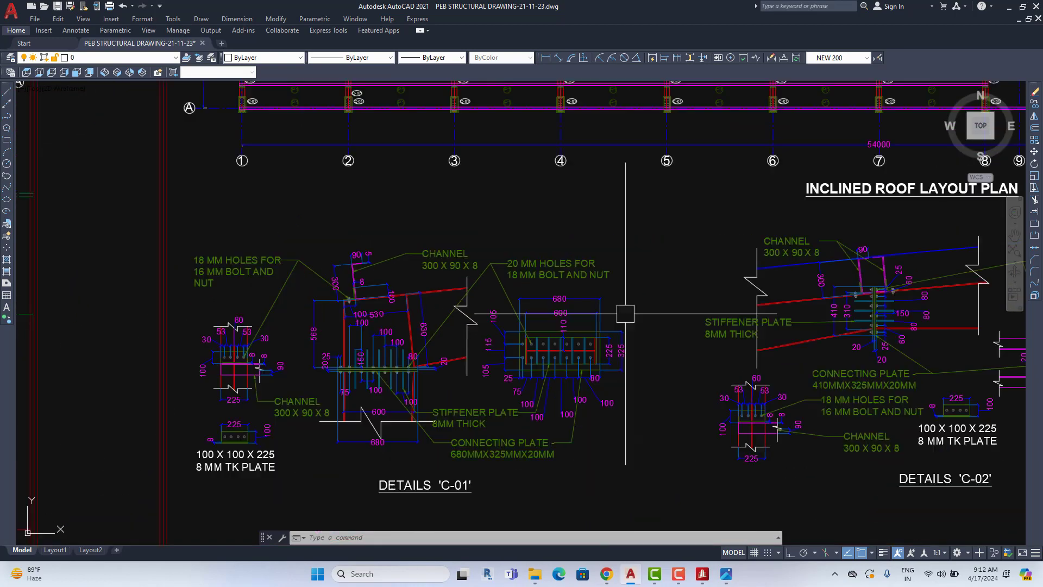
pyautogui.scroll(-1, 625, 313)
pyautogui.scroll(1, 779, 281)
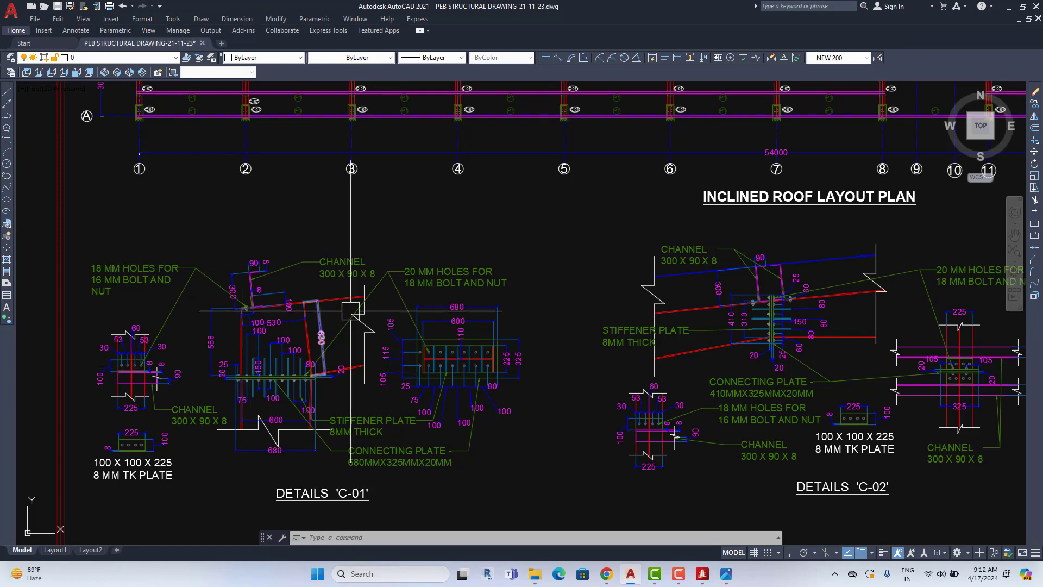
pyautogui.moveTo(600, 349)
pyautogui.mouseDown(button='middle')
pyautogui.moveTo(337, 348)
pyautogui.moveTo(514, 353)
pyautogui.mouseUp(button='middle')
pyautogui.moveTo(600, 369); pyautogui.dragTo(220, 341, button='middle')
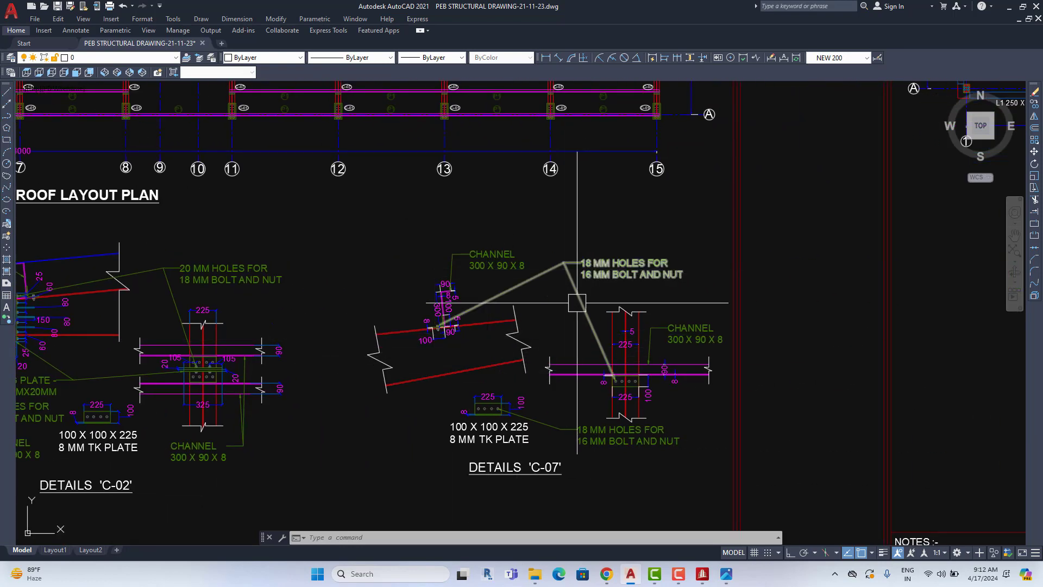
pyautogui.scroll(-6, 576, 303)
# Zoom over the roof layout plan to reveal the DETAILS 'C-02' title below the plates.
pyautogui.scroll(1, 419, 210)
pyautogui.scroll(3, 396, 212)
pyautogui.scroll(2, 200, 218)
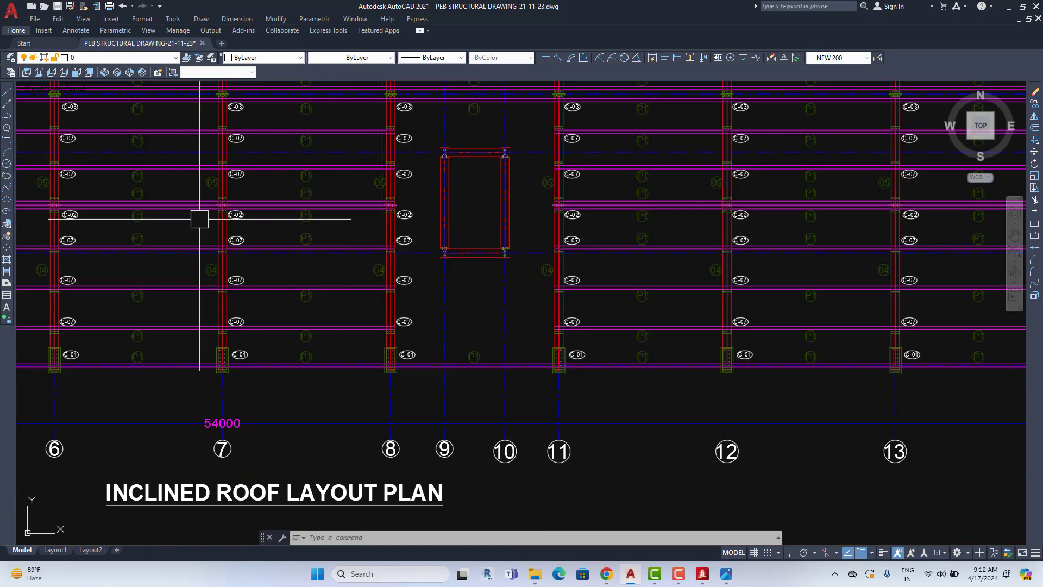
pyautogui.scroll(3, 222, 212)
pyautogui.scroll(-4, 306, 267)
pyautogui.scroll(5, 254, 194)
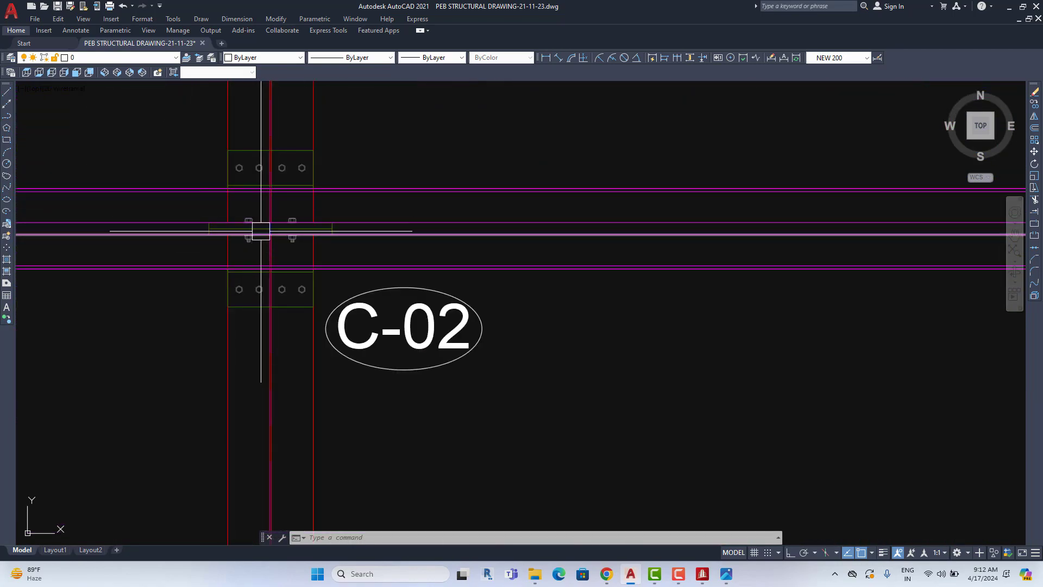
pyautogui.scroll(-5, 260, 231)
pyautogui.scroll(-4, 465, 321)
pyautogui.moveTo(348, 472); pyautogui.dragTo(380, 374, button='middle')
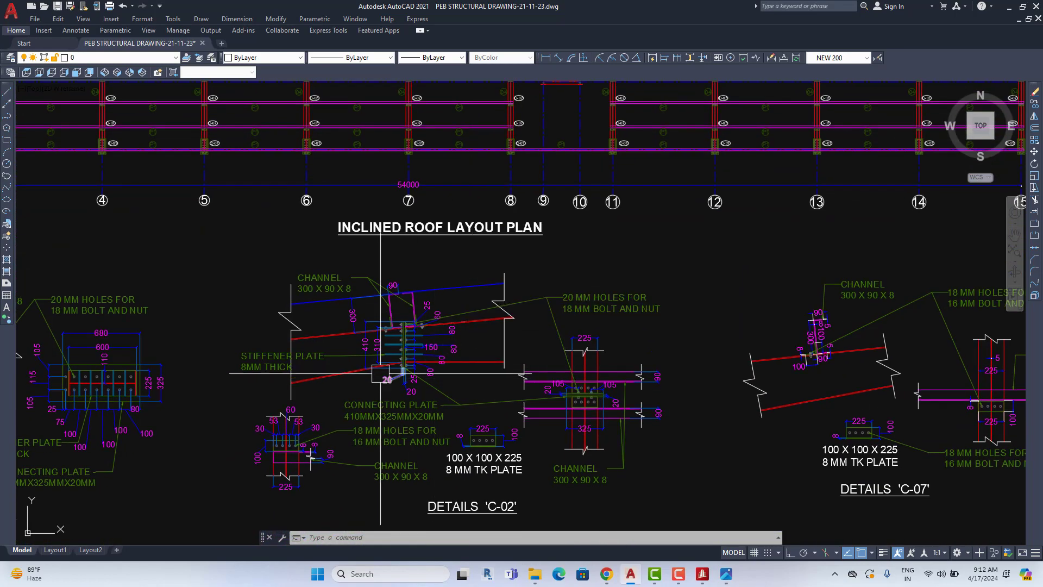
pyautogui.scroll(4, 549, 428)
pyautogui.scroll(2, 594, 401)
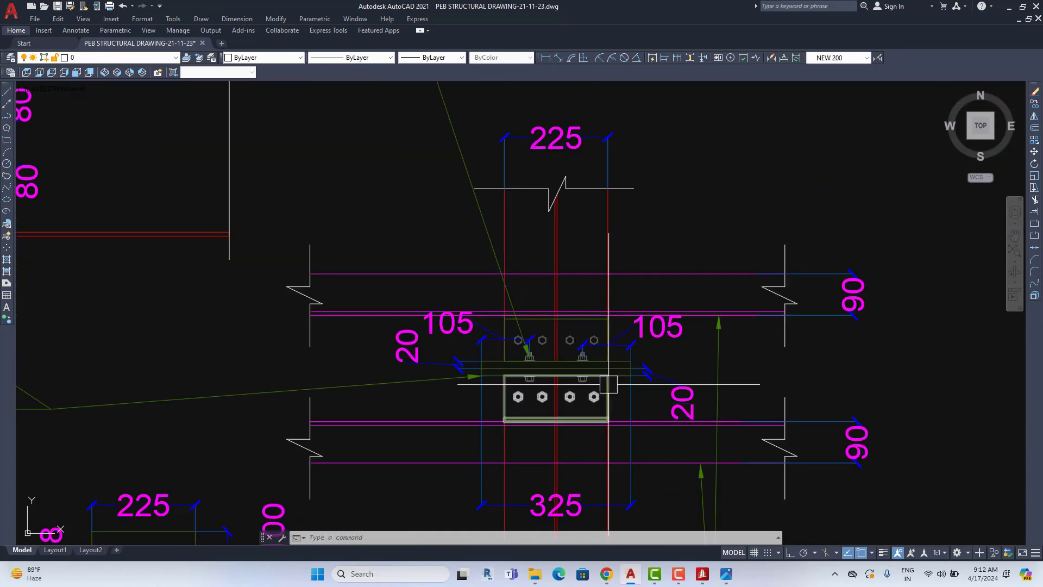
pyautogui.scroll(-4, 612, 400)
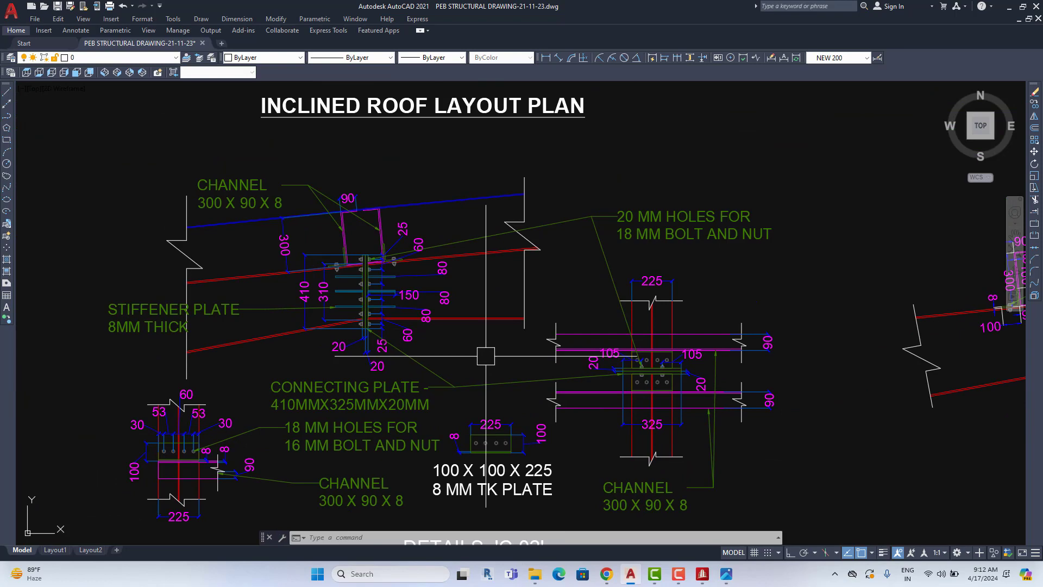
pyautogui.moveTo(486, 355); pyautogui.dragTo(494, 326, button='middle')
# Inspect the C-02 and C-07 column labels along the roof plan bays.
pyautogui.scroll(-3, 477, 327)
pyautogui.scroll(1, 467, 326)
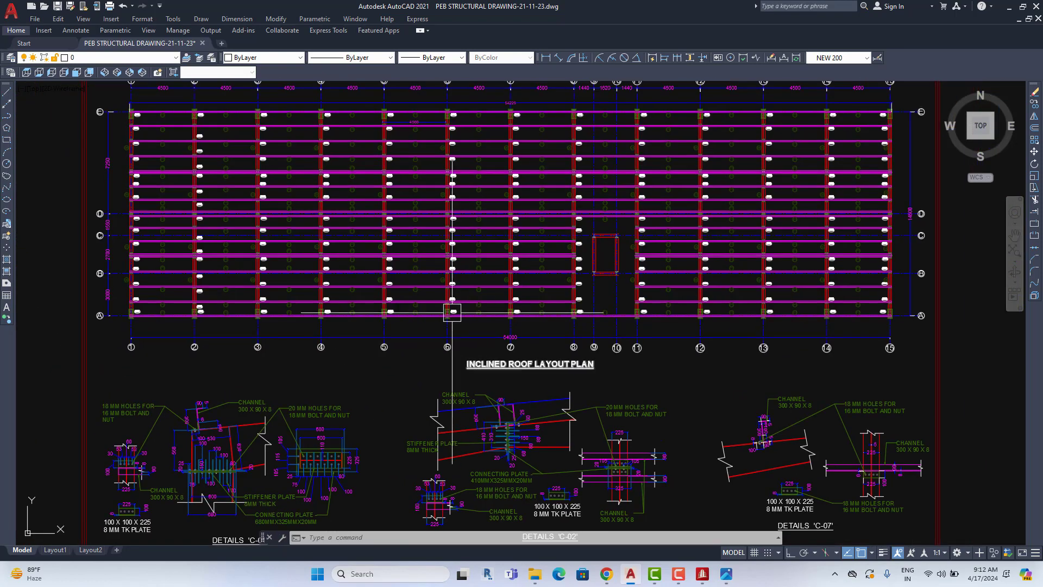
pyautogui.scroll(3, 468, 293)
pyautogui.scroll(2, 499, 275)
pyautogui.moveTo(498, 275); pyautogui.dragTo(496, 324, button='middle')
pyautogui.scroll(2, 496, 325)
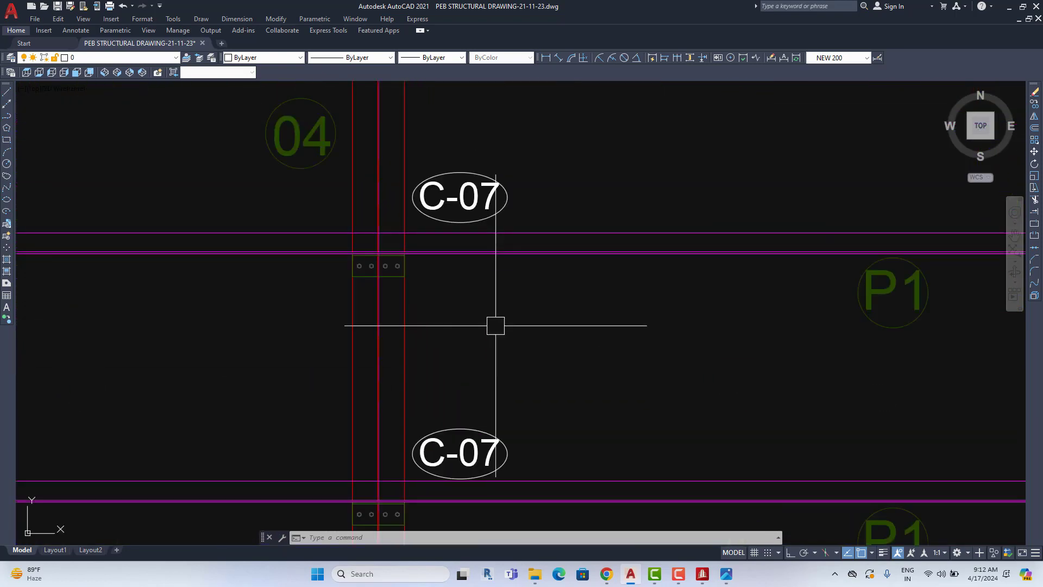
pyautogui.scroll(-2, 495, 325)
pyautogui.moveTo(516, 194); pyautogui.dragTo(510, 432, button='middle')
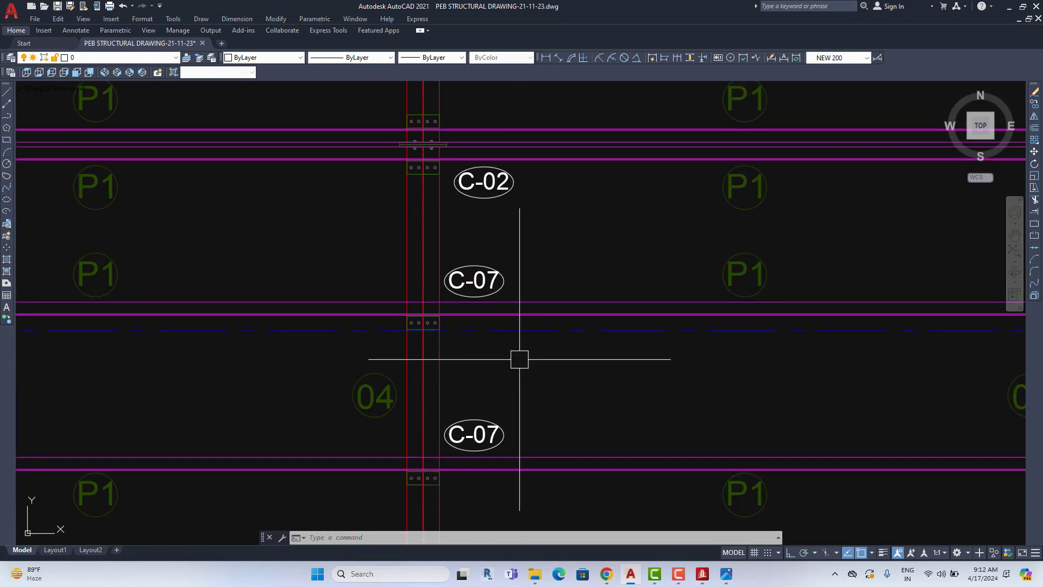
pyautogui.moveTo(519, 359); pyautogui.dragTo(515, 500, button='middle')
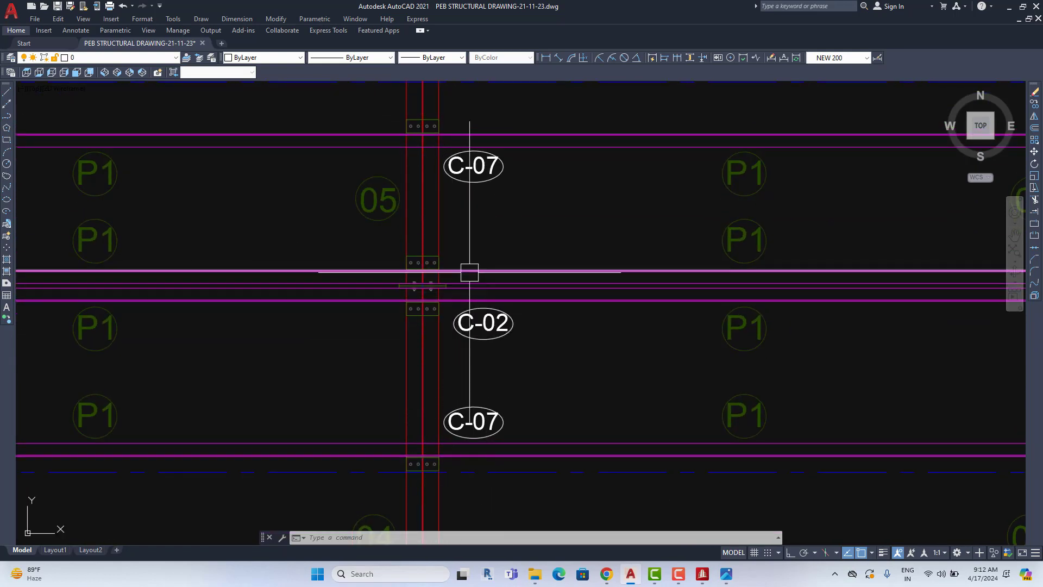
# Zoom out beside the C-02 and C-07 details so the Lintel Beam Layout Plan sheet shows.
pyautogui.scroll(-3, 480, 281)
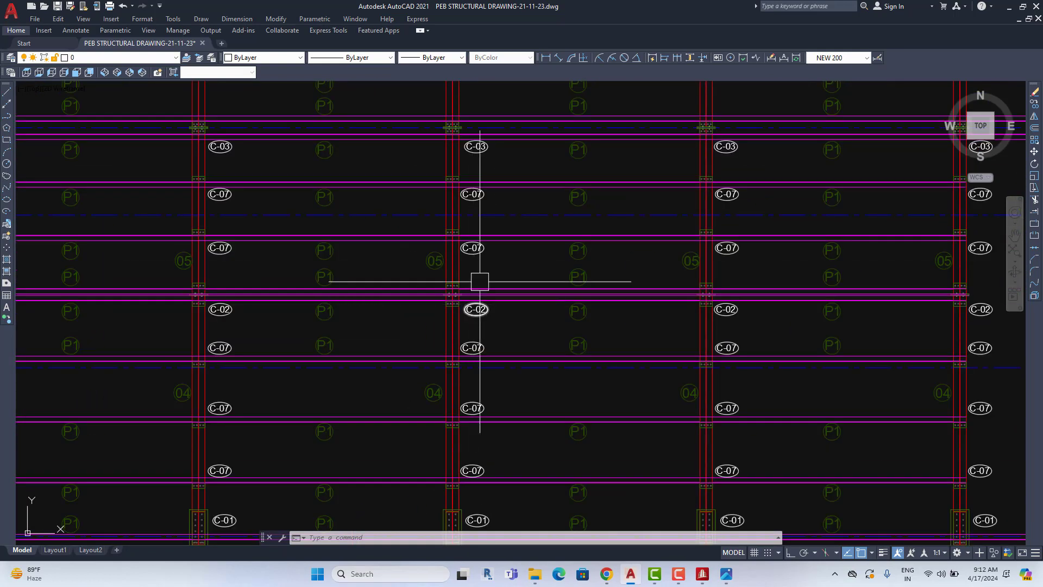
pyautogui.scroll(-4, 482, 305)
pyautogui.scroll(-3, 513, 341)
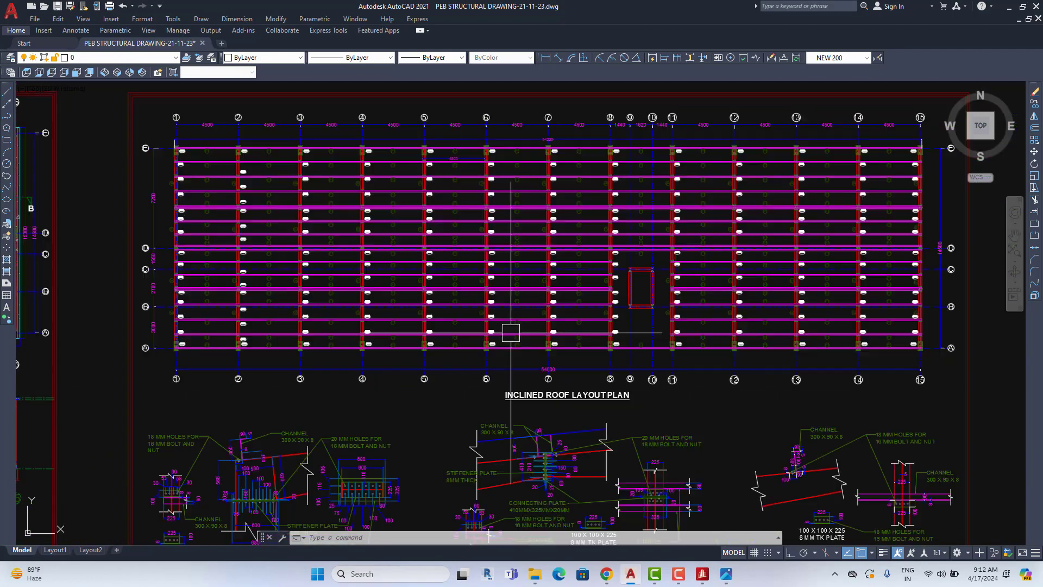
pyautogui.moveTo(513, 341); pyautogui.dragTo(414, 171, button='middle')
pyautogui.scroll(3, 574, 296)
# Zoom out to the sheet overview and pan to the Plinth Beam Layout Plan sheet.
pyautogui.scroll(-3, 405, 337)
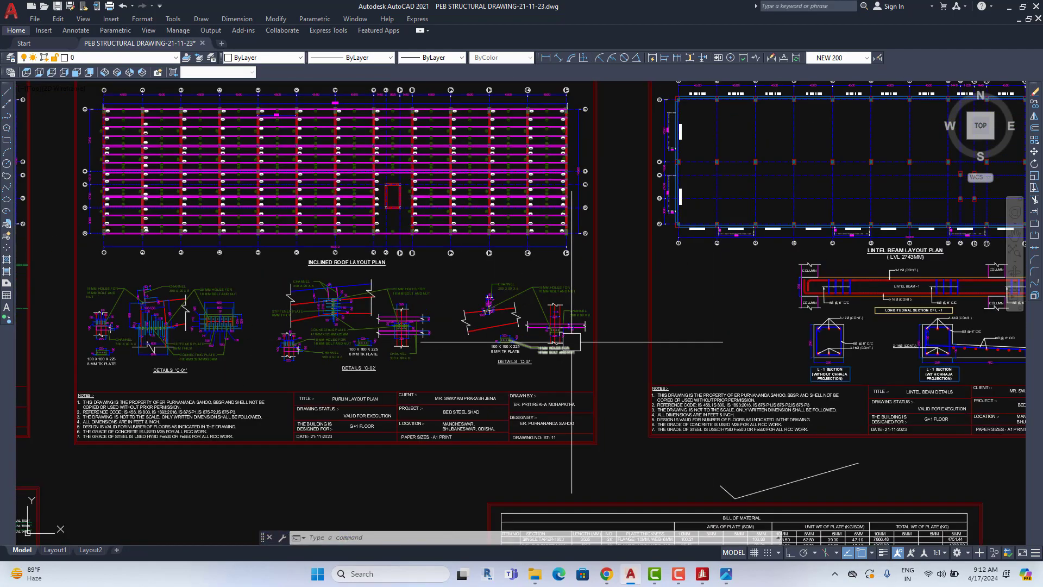
pyautogui.moveTo(570, 349); pyautogui.dragTo(538, 359, button='middle')
pyautogui.scroll(3, 533, 371)
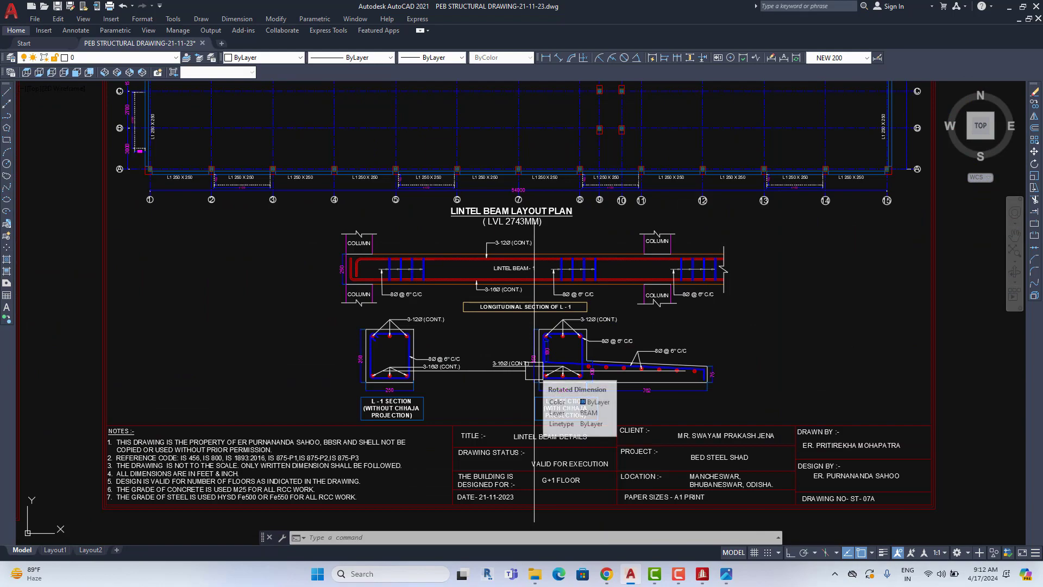
pyautogui.scroll(-4, 532, 364)
pyautogui.scroll(-1, 536, 343)
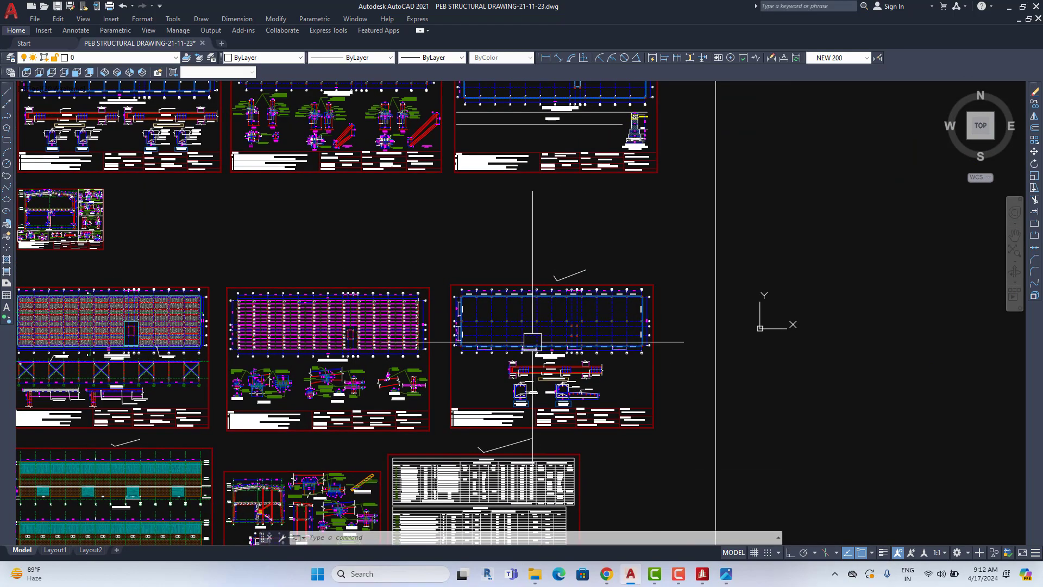
pyautogui.scroll(-3, 532, 343)
pyautogui.scroll(4, 279, 280)
pyautogui.moveTo(279, 280); pyautogui.dragTo(374, 349, button='middle')
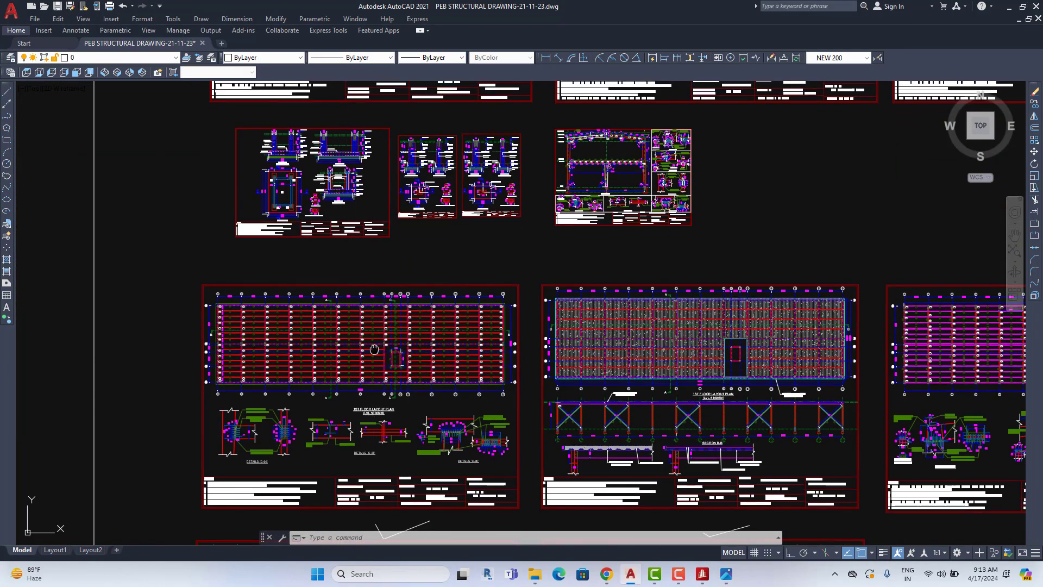
pyautogui.scroll(-2, 374, 349)
pyautogui.moveTo(396, 291); pyautogui.dragTo(429, 266, button='middle')
pyautogui.moveTo(389, 379); pyautogui.dragTo(389, 548, button='middle')
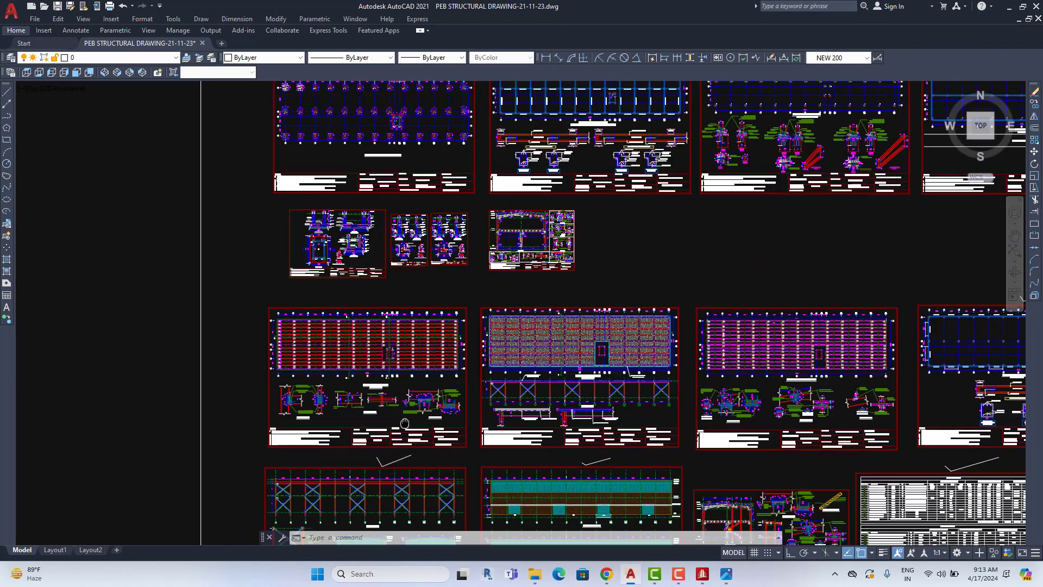
# Zoom in on a PB-2 250 X 350 plinth beam where it meets a column base plate.
pyautogui.scroll(1, 348, 296)
pyautogui.scroll(2, 353, 361)
pyautogui.scroll(3, 454, 299)
pyautogui.scroll(2, 454, 298)
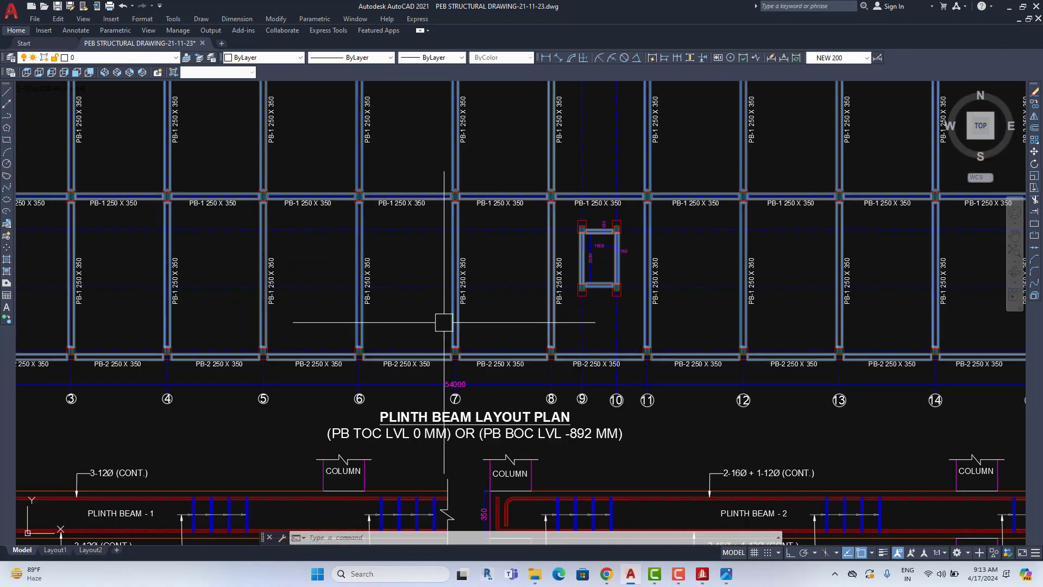
pyautogui.scroll(-3, 442, 318)
pyautogui.scroll(-3, 302, 368)
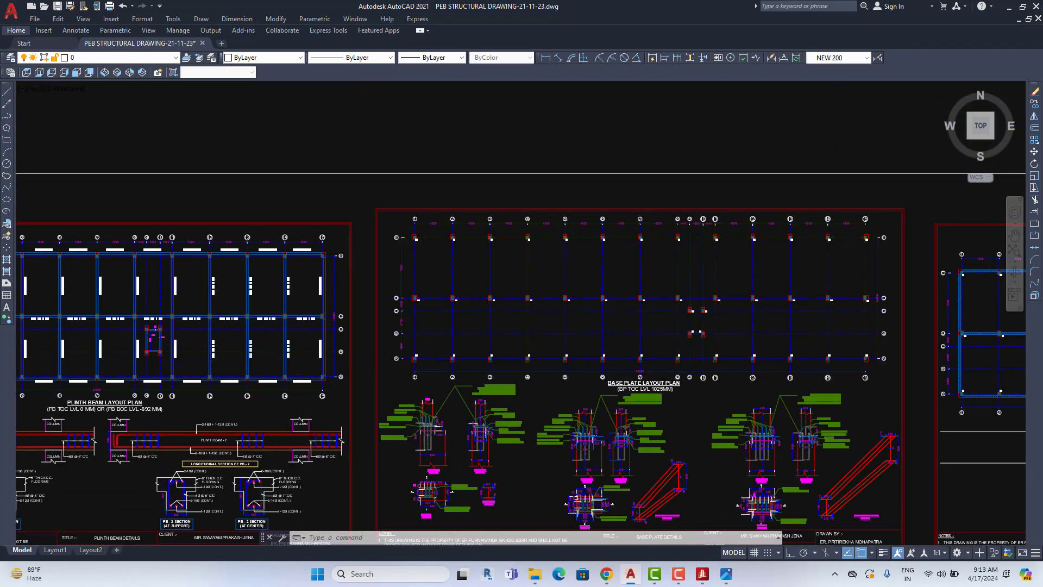
pyautogui.scroll(3, 449, 353)
pyautogui.scroll(2, 323, 409)
pyautogui.moveTo(324, 410)
pyautogui.mouseDown(button='middle')
pyautogui.moveTo(389, 381)
pyautogui.moveTo(377, 373)
pyautogui.mouseUp(button='middle')
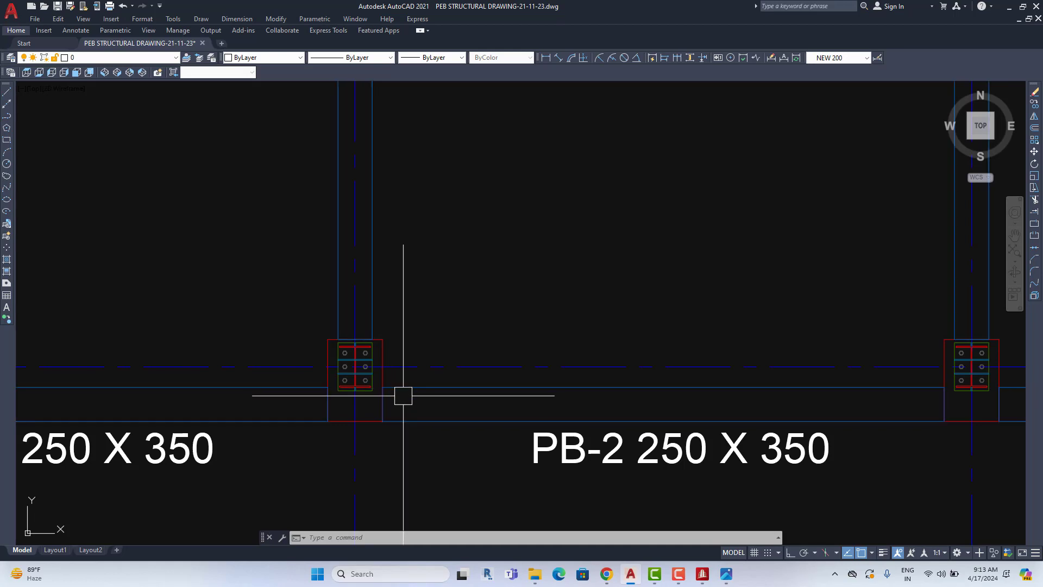
pyautogui.moveTo(512, 415); pyautogui.dragTo(455, 378, button='middle')
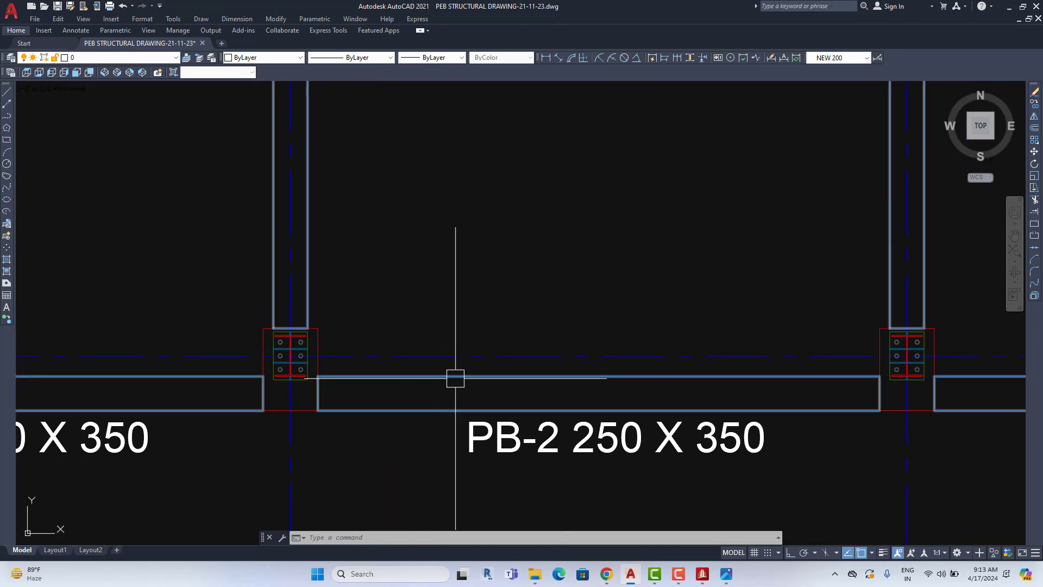
pyautogui.scroll(1, 303, 347)
pyautogui.scroll(2, 279, 349)
pyautogui.scroll(-2, 326, 354)
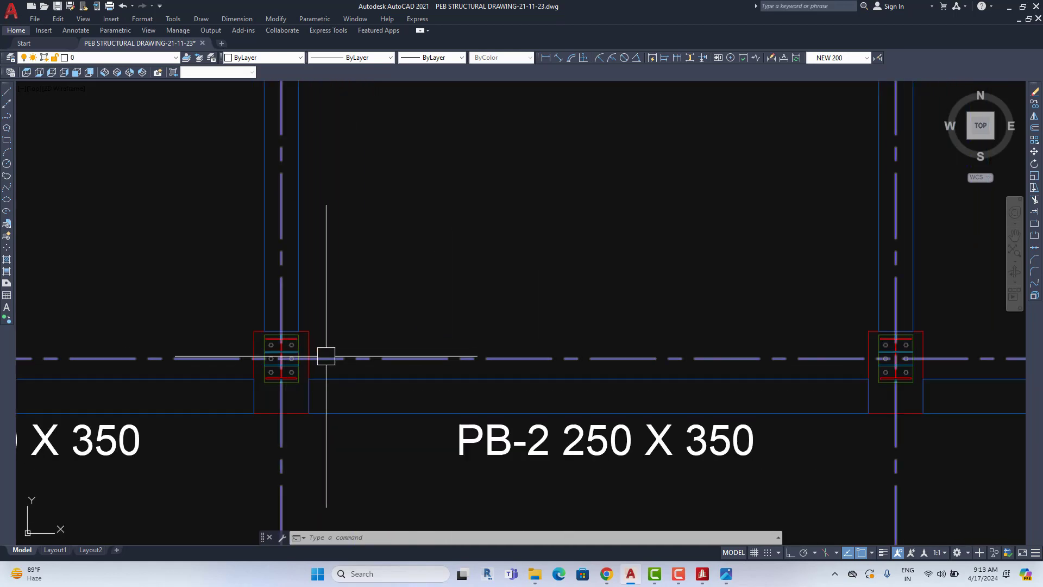
pyautogui.scroll(-1, 253, 354)
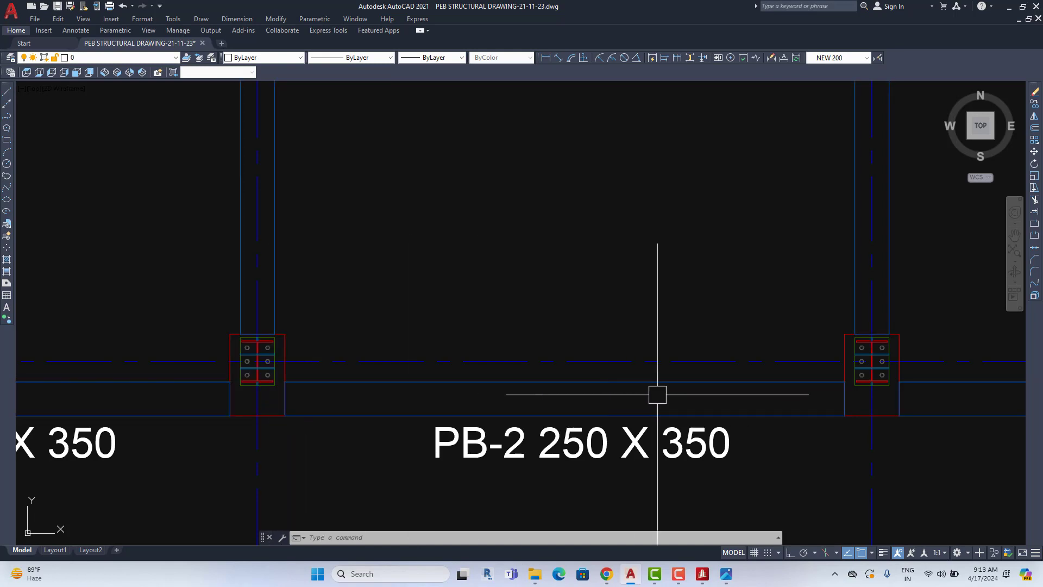
pyautogui.scroll(-10, 757, 421)
pyautogui.scroll(9, 742, 423)
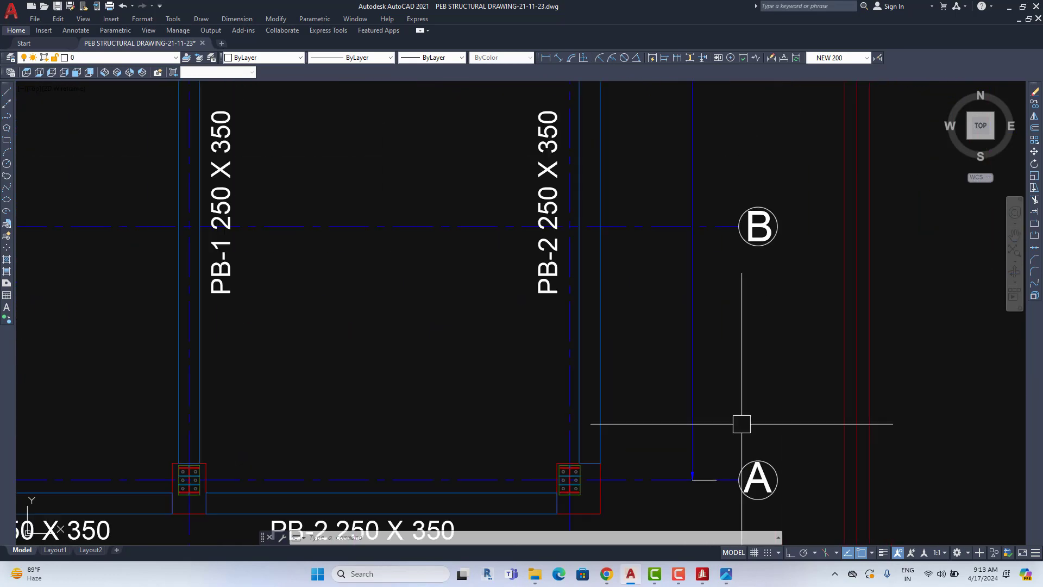
pyautogui.scroll(2, 586, 478)
pyautogui.scroll(2, 560, 472)
pyautogui.scroll(1, 563, 438)
pyautogui.scroll(2, 563, 438)
pyautogui.moveTo(563, 437); pyautogui.dragTo(356, 361, button='middle')
pyautogui.scroll(-4, 420, 308)
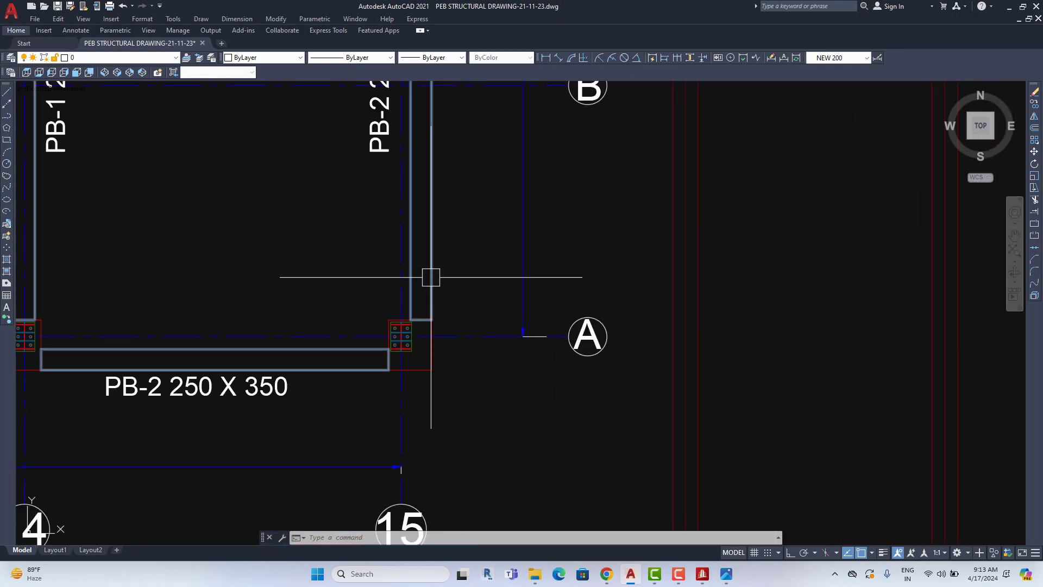
pyautogui.moveTo(429, 277); pyautogui.dragTo(409, 386, button='middle')
pyautogui.scroll(4, 409, 425)
pyautogui.scroll(2, 410, 426)
pyautogui.moveTo(409, 426)
pyautogui.mouseDown(button='middle')
pyautogui.moveTo(360, 404)
pyautogui.moveTo(363, 332)
pyautogui.mouseUp(button='middle')
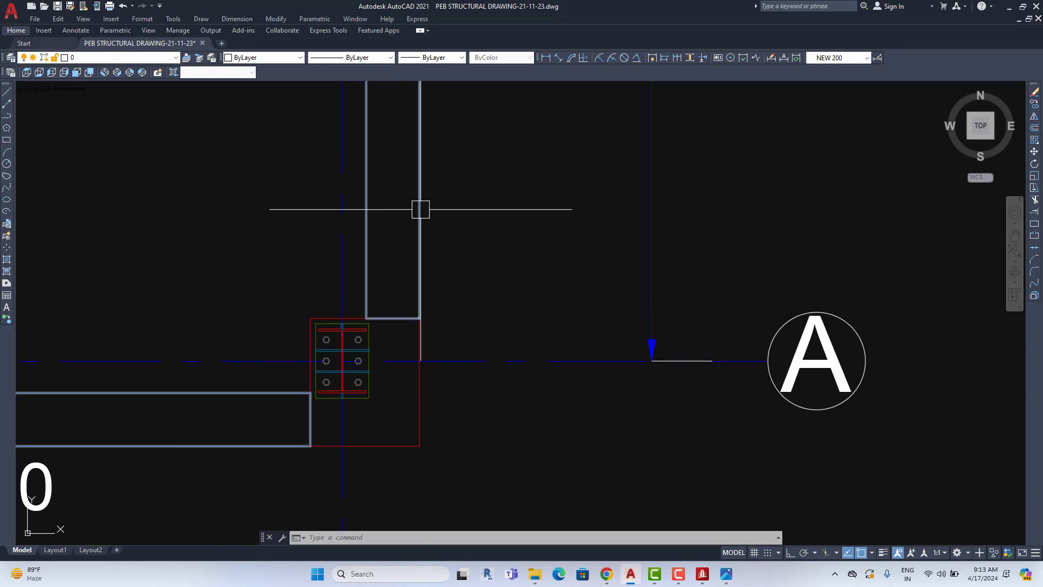
pyautogui.scroll(-4, 408, 302)
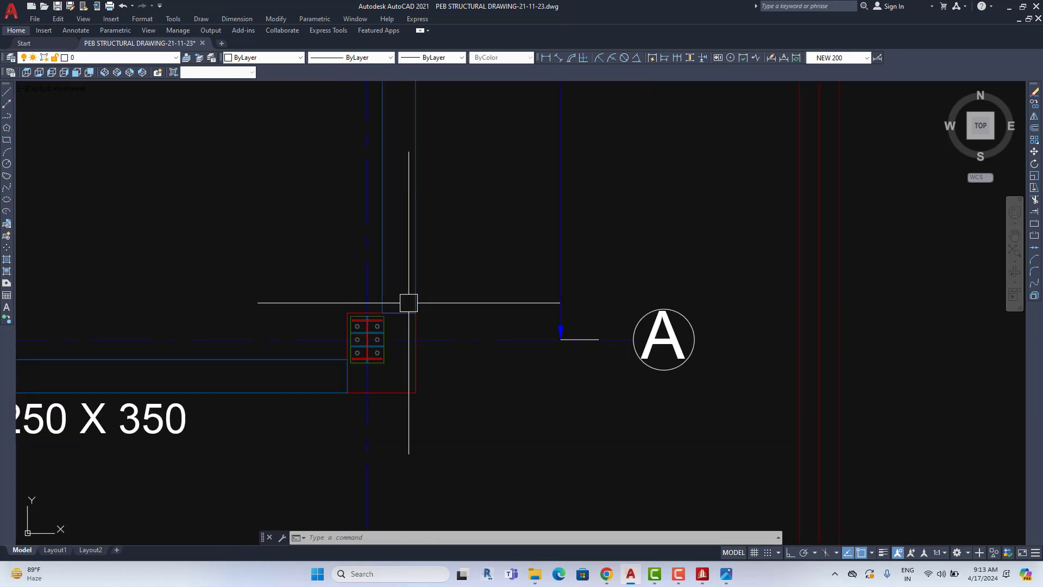
pyautogui.scroll(-2, 408, 303)
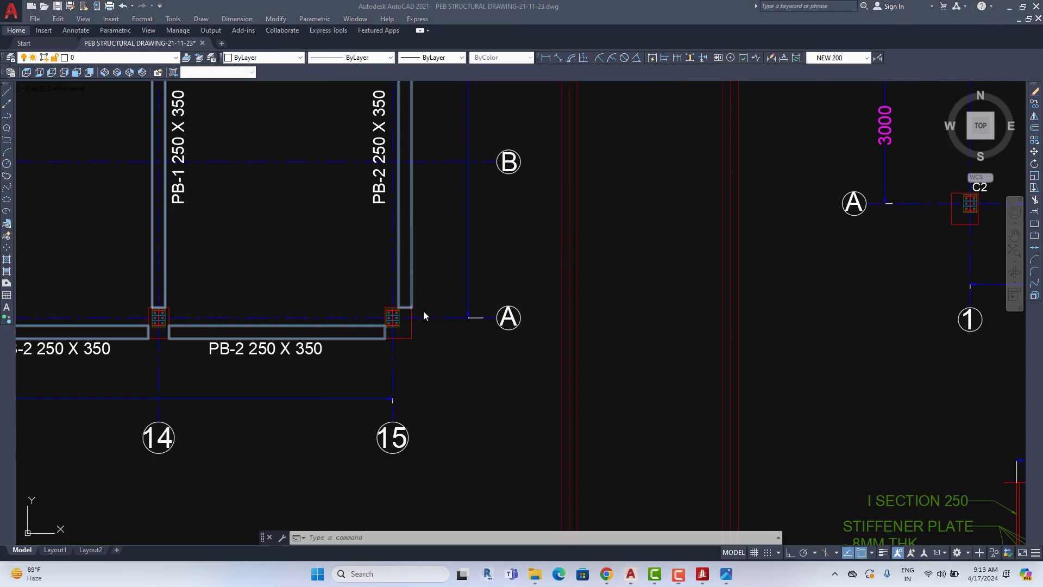
pyautogui.scroll(3, 415, 322)
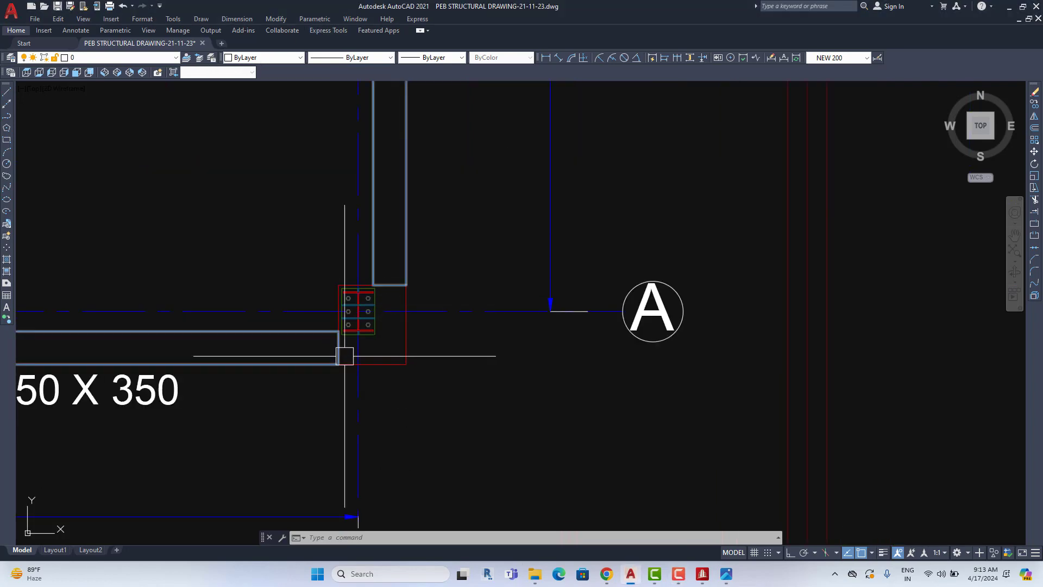
pyautogui.scroll(-3, 372, 304)
pyautogui.scroll(-4, 416, 372)
pyautogui.scroll(-1, 416, 372)
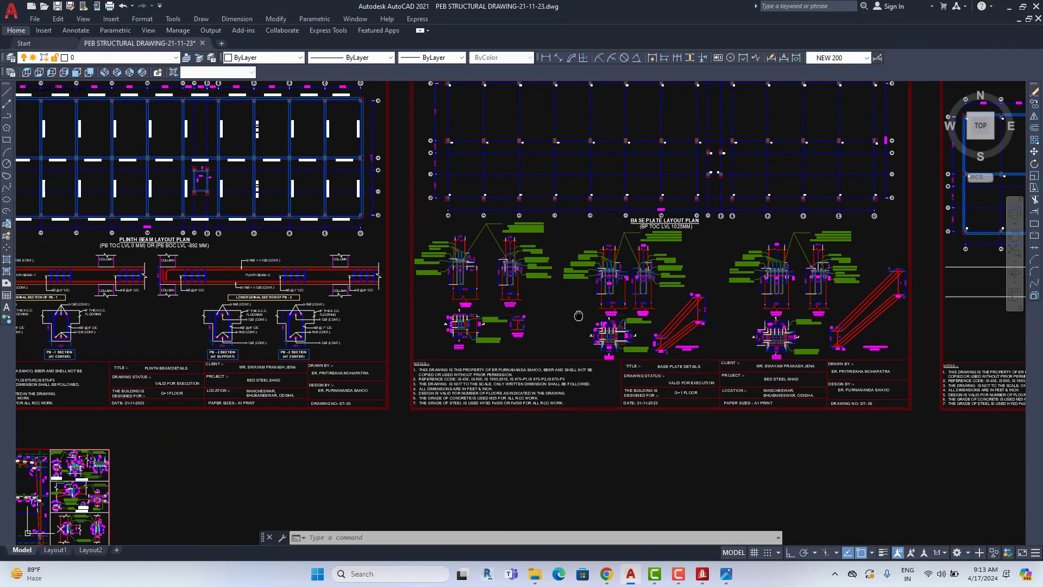
pyautogui.scroll(-2, 416, 372)
pyautogui.scroll(-2, 431, 359)
pyautogui.scroll(-1, 446, 354)
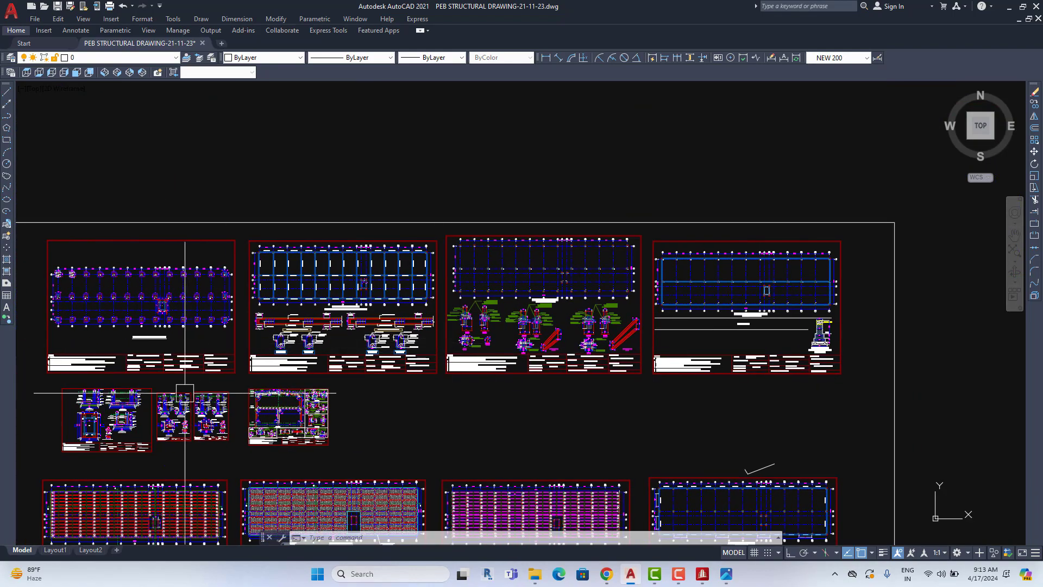
pyautogui.scroll(4, 250, 380)
pyautogui.scroll(2, 243, 429)
pyautogui.scroll(1, 239, 398)
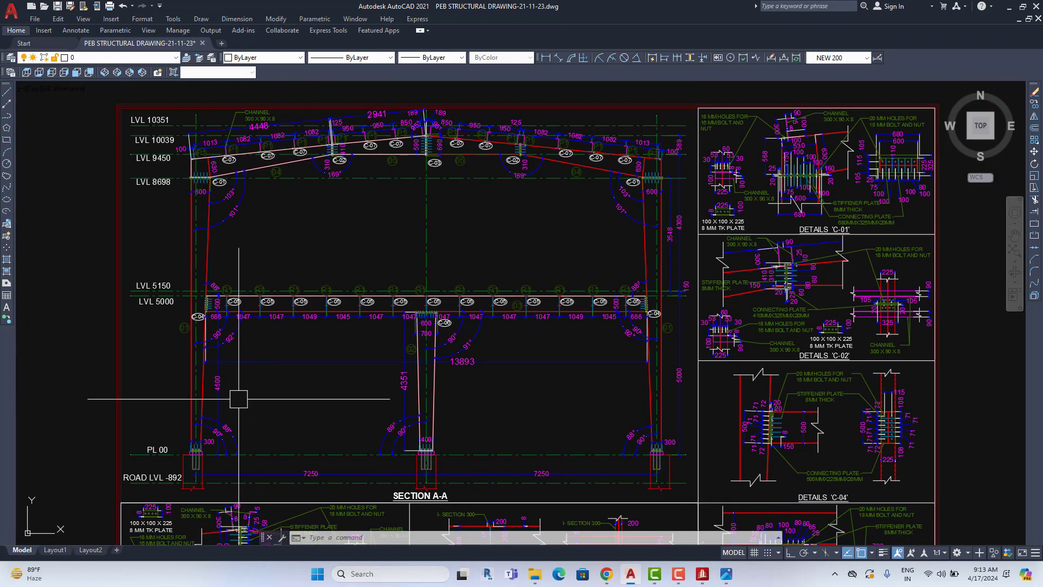
pyautogui.scroll(2, 232, 394)
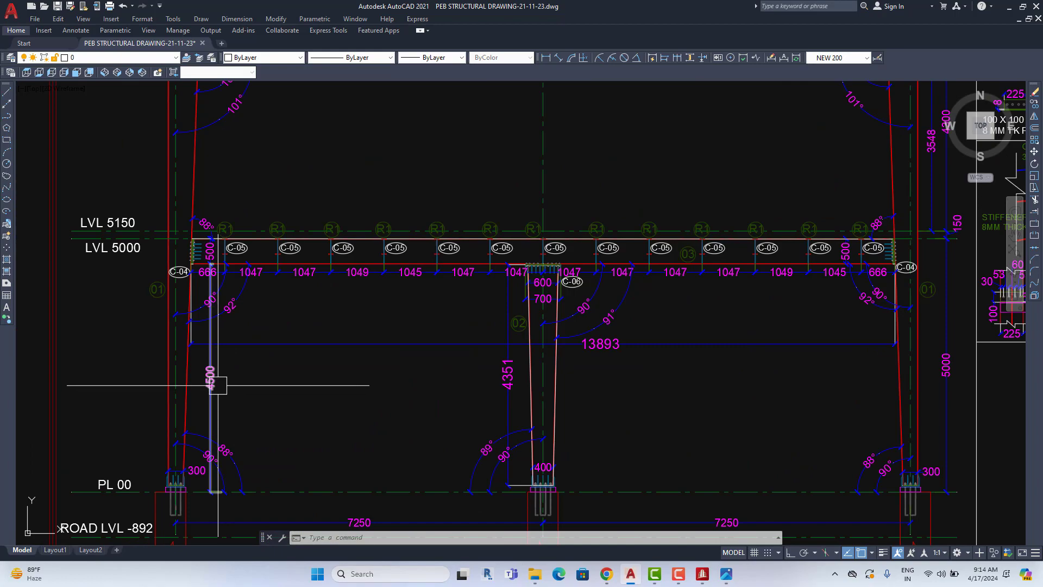
pyautogui.scroll(-3, 218, 385)
pyautogui.scroll(-3, 414, 384)
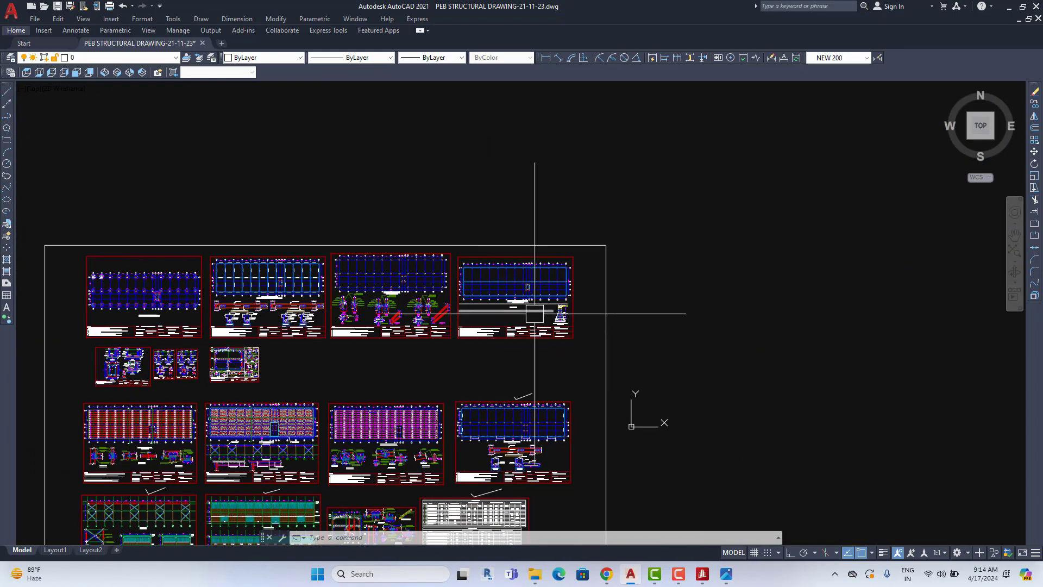
pyautogui.scroll(3, 535, 313)
pyautogui.scroll(3, 478, 326)
pyautogui.scroll(2, 418, 333)
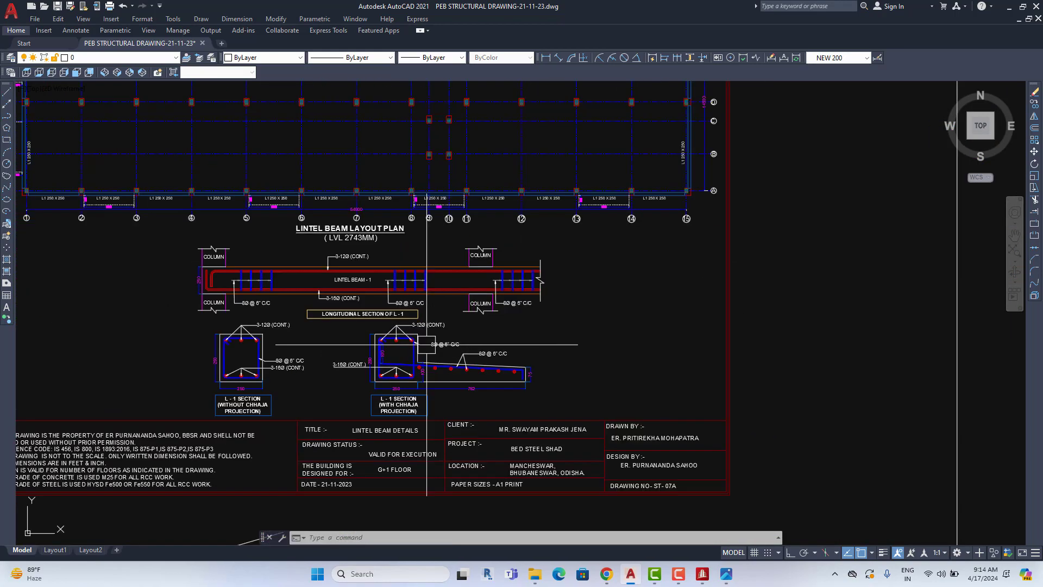
pyautogui.scroll(1, 408, 335)
pyautogui.scroll(1, 315, 359)
pyautogui.scroll(1, 128, 239)
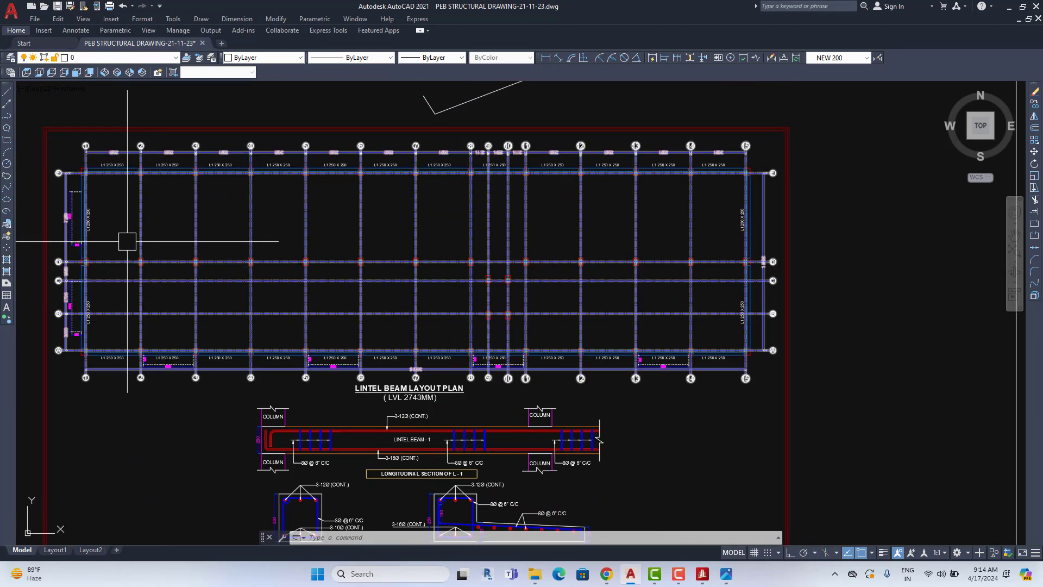
pyautogui.scroll(1, 78, 177)
pyautogui.scroll(2, 78, 177)
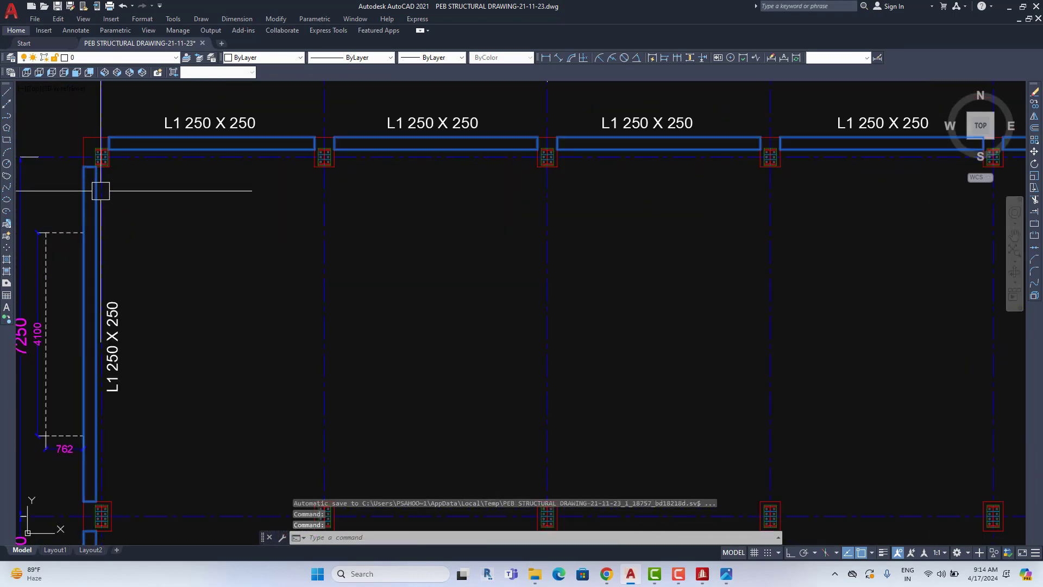
pyautogui.scroll(-3, 190, 237)
pyautogui.scroll(-1, 503, 210)
pyautogui.scroll(1, 781, 131)
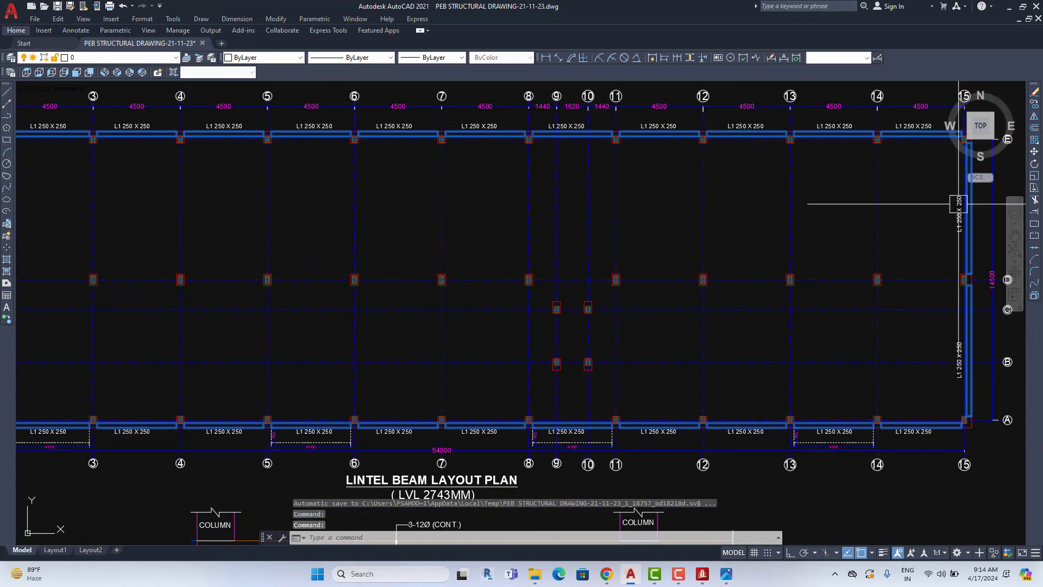
pyautogui.scroll(-1, 251, 427)
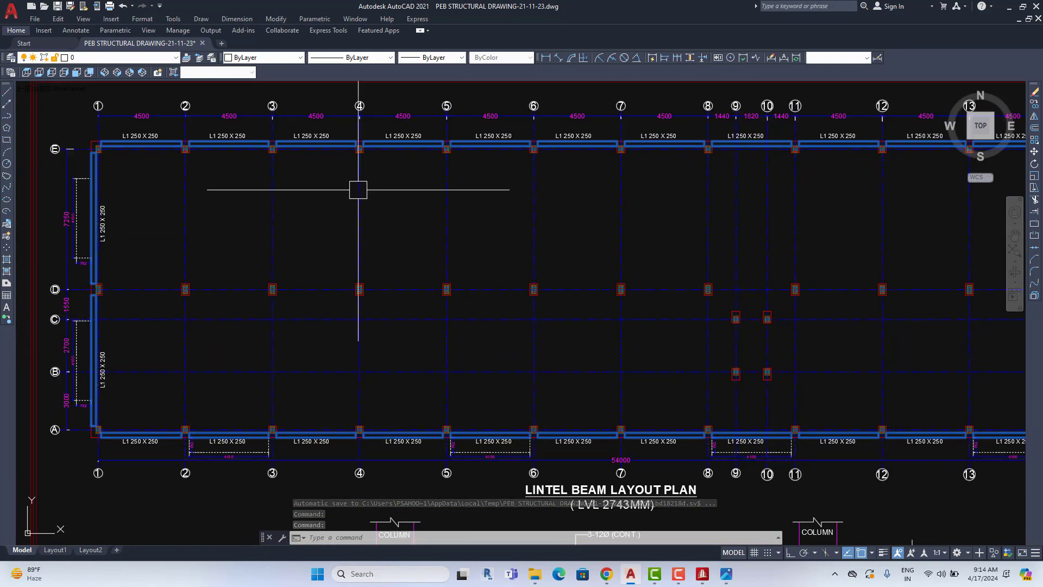
pyautogui.scroll(1, 735, 252)
pyautogui.scroll(-1, 735, 253)
pyautogui.scroll(1, 668, 349)
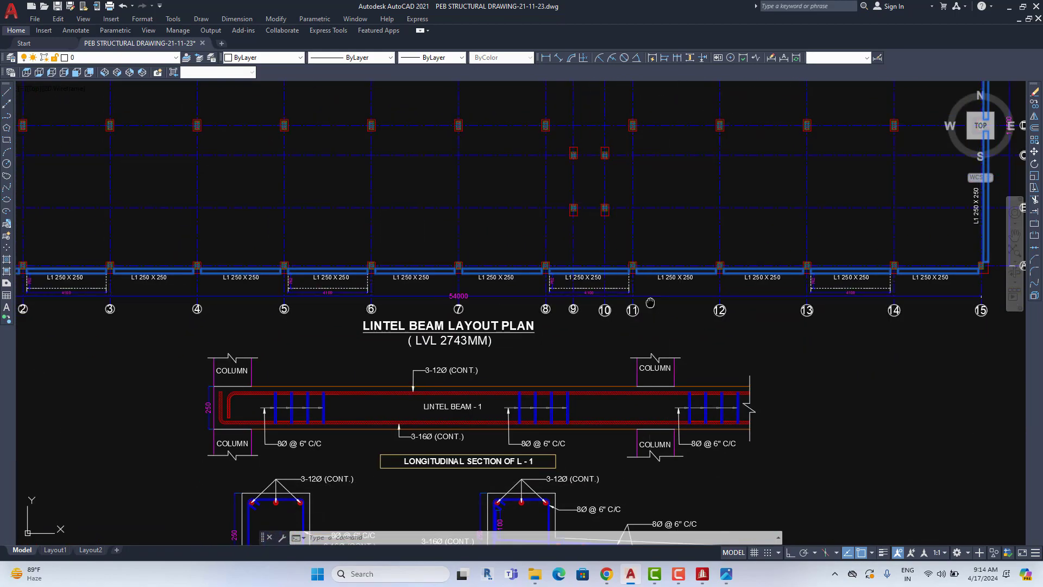
pyautogui.moveTo(668, 349)
pyautogui.mouseDown(button='middle')
pyautogui.moveTo(544, 334)
pyautogui.moveTo(557, 416)
pyautogui.mouseUp(button='middle')
pyautogui.scroll(1, 419, 368)
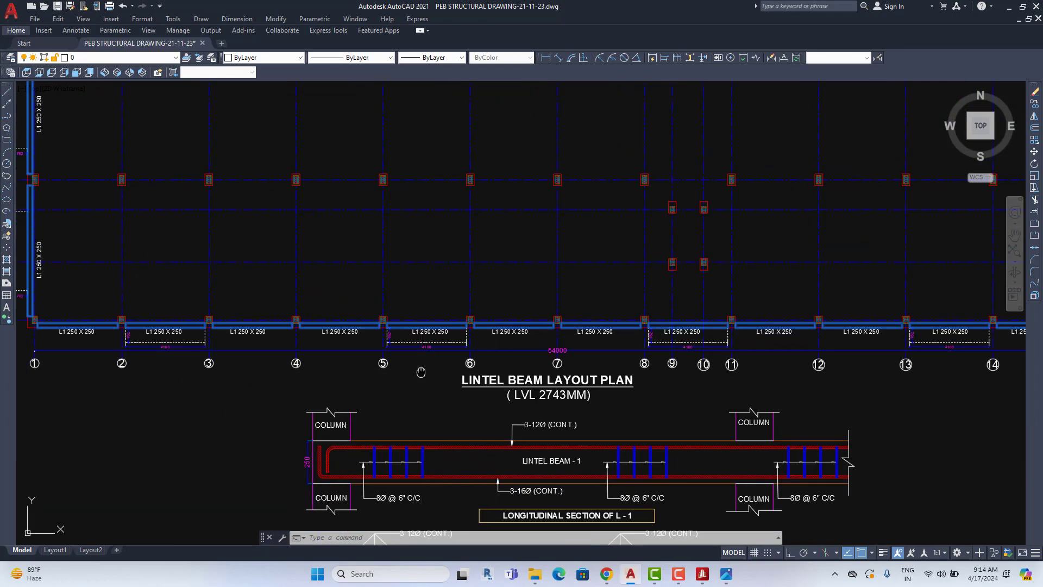
pyautogui.moveTo(419, 368); pyautogui.dragTo(326, 228, button='middle')
pyautogui.scroll(3, 259, 184)
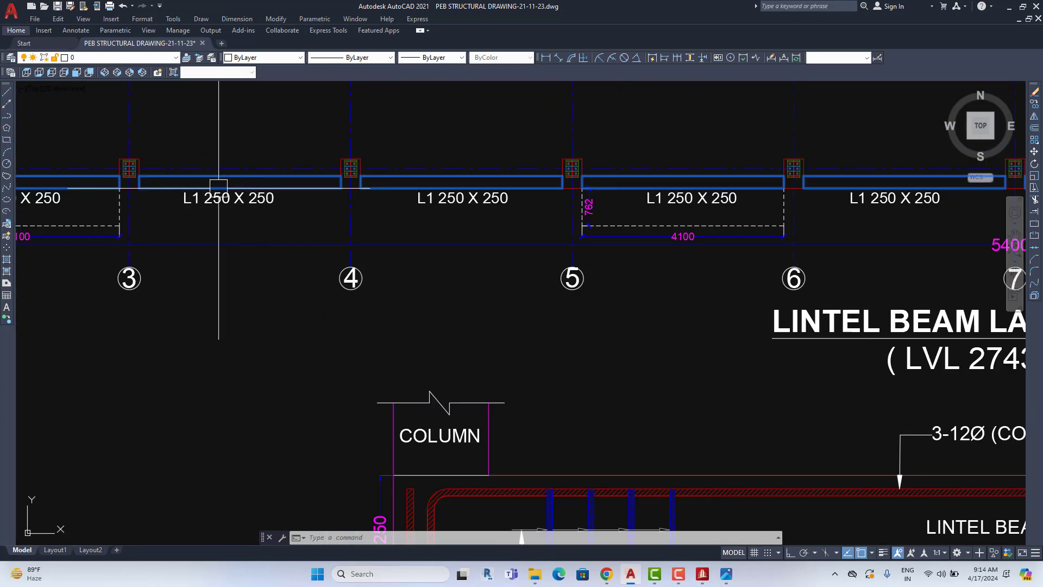
pyautogui.moveTo(219, 185)
pyautogui.mouseDown(button='middle')
pyautogui.moveTo(221, 220)
pyautogui.moveTo(211, 226)
pyautogui.mouseUp(button='middle')
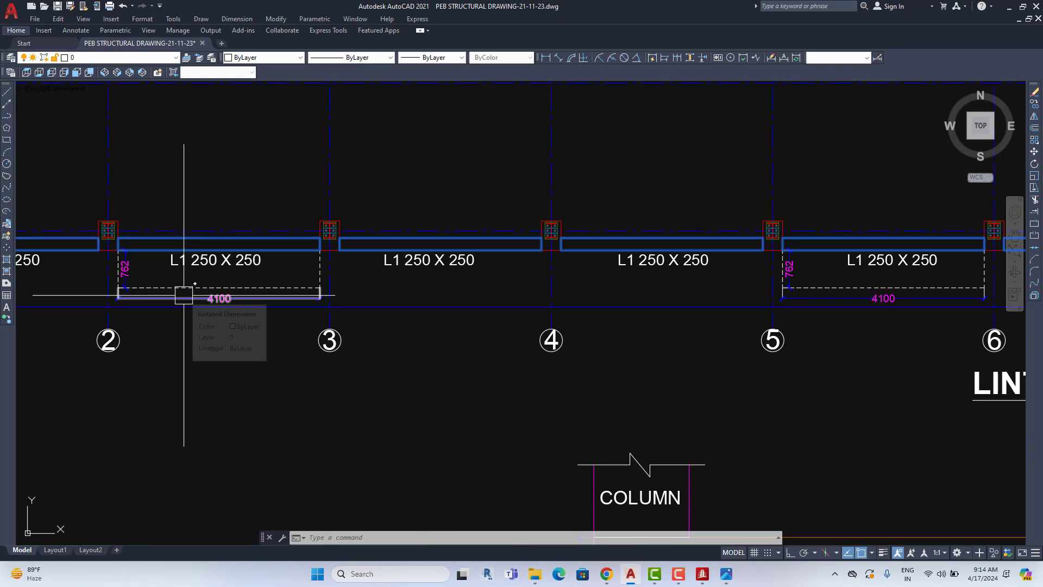
pyautogui.scroll(-3, 171, 279)
pyautogui.scroll(-3, 171, 287)
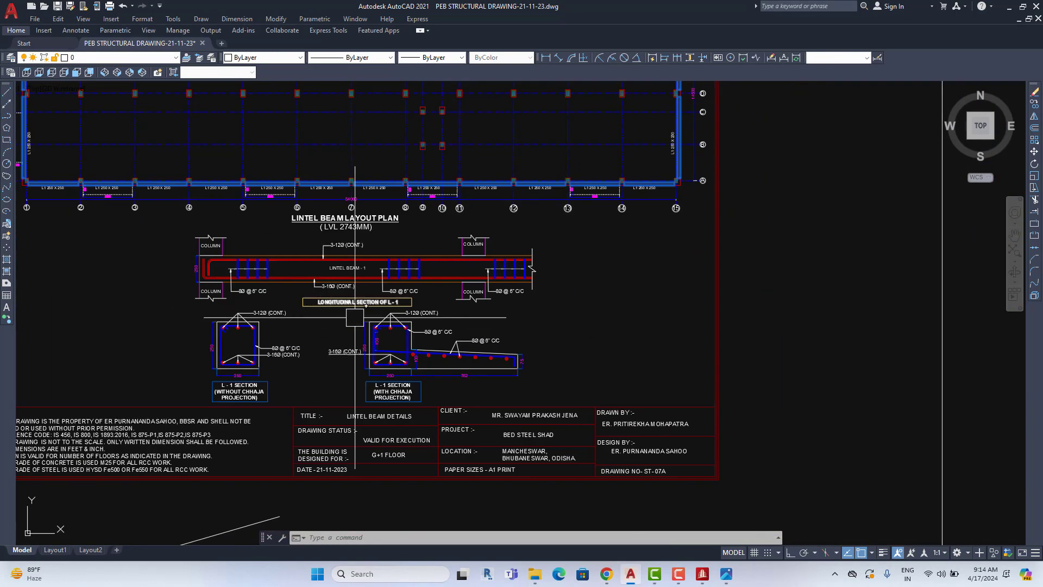
pyautogui.scroll(3, 337, 342)
pyautogui.scroll(4, 456, 383)
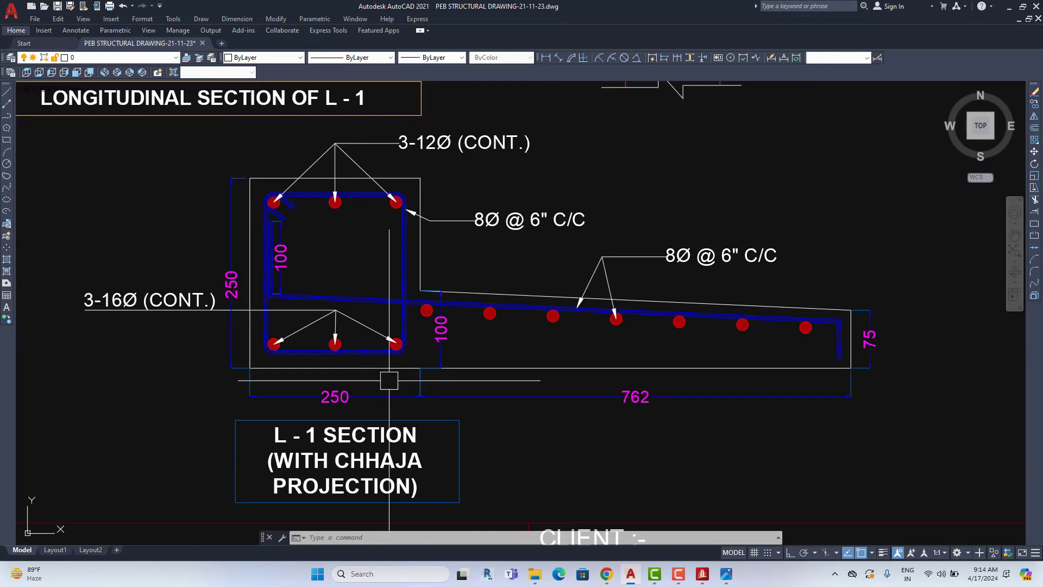
pyautogui.scroll(-4, 478, 393)
pyautogui.scroll(2, 545, 352)
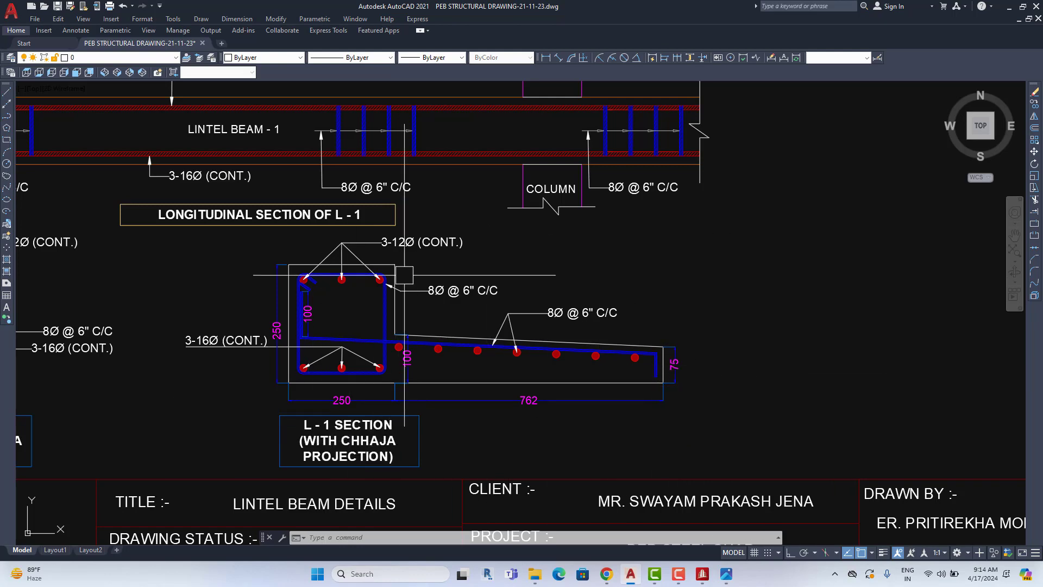
pyautogui.scroll(-5, 401, 398)
pyautogui.scroll(1, 163, 302)
pyautogui.scroll(2, 93, 298)
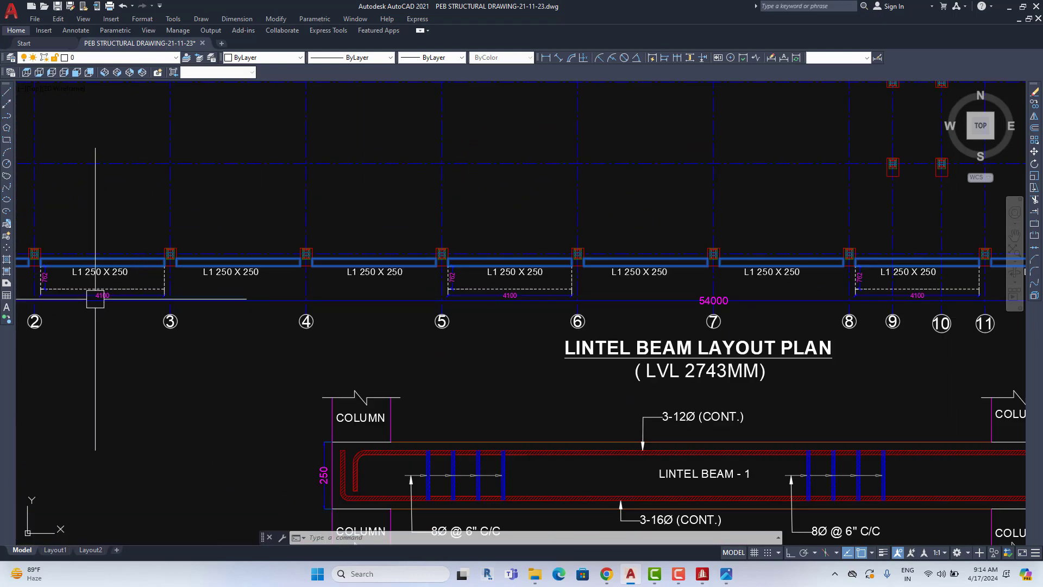
pyautogui.scroll(-3, 160, 290)
pyautogui.scroll(4, 435, 282)
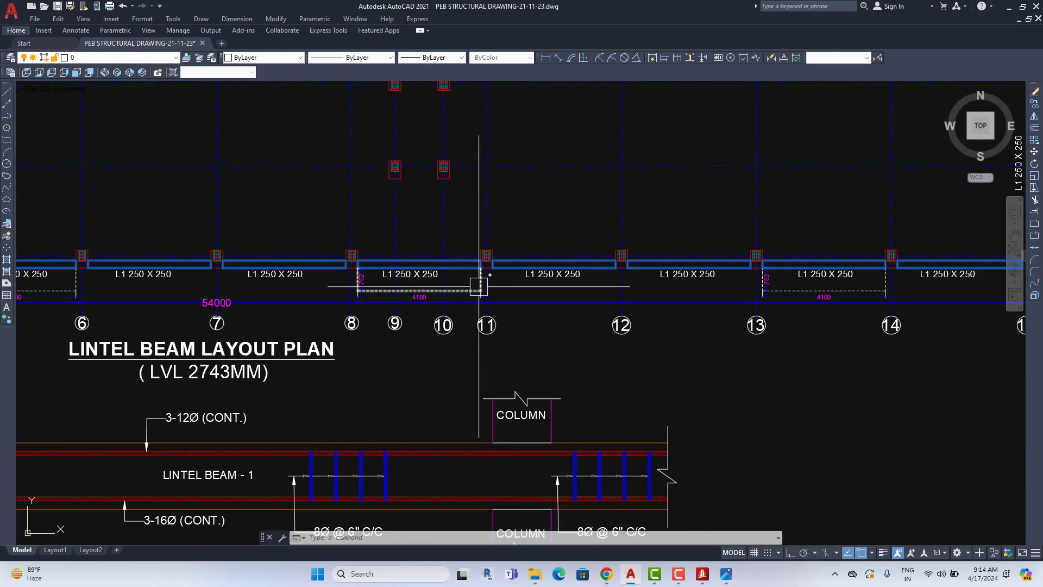
pyautogui.moveTo(619, 294); pyautogui.dragTo(245, 315, button='middle')
pyautogui.scroll(-4, 452, 303)
pyautogui.moveTo(453, 303); pyautogui.dragTo(658, 325, button='middle')
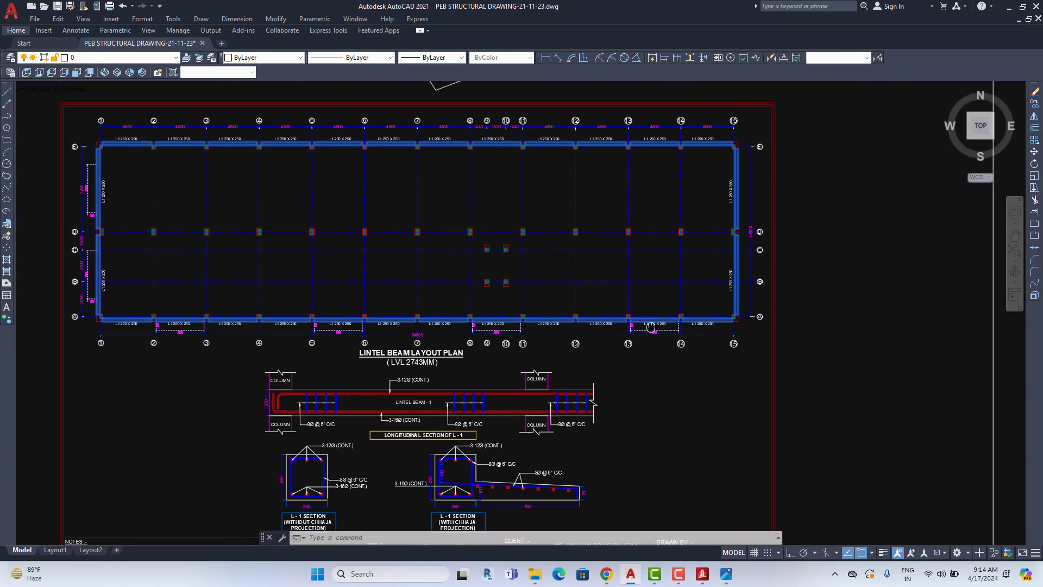
pyautogui.scroll(2, 89, 195)
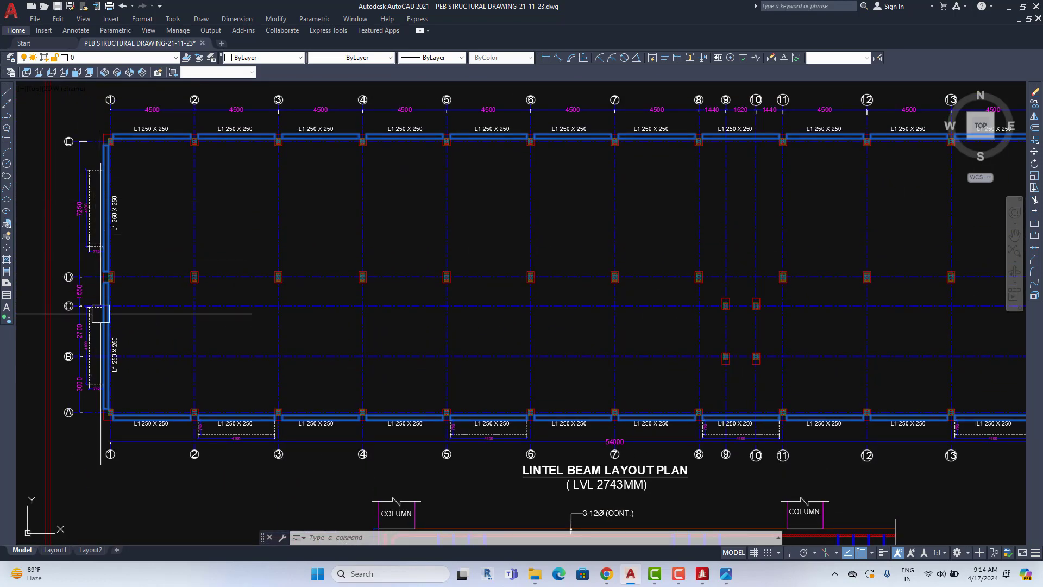
pyautogui.scroll(-2, 99, 337)
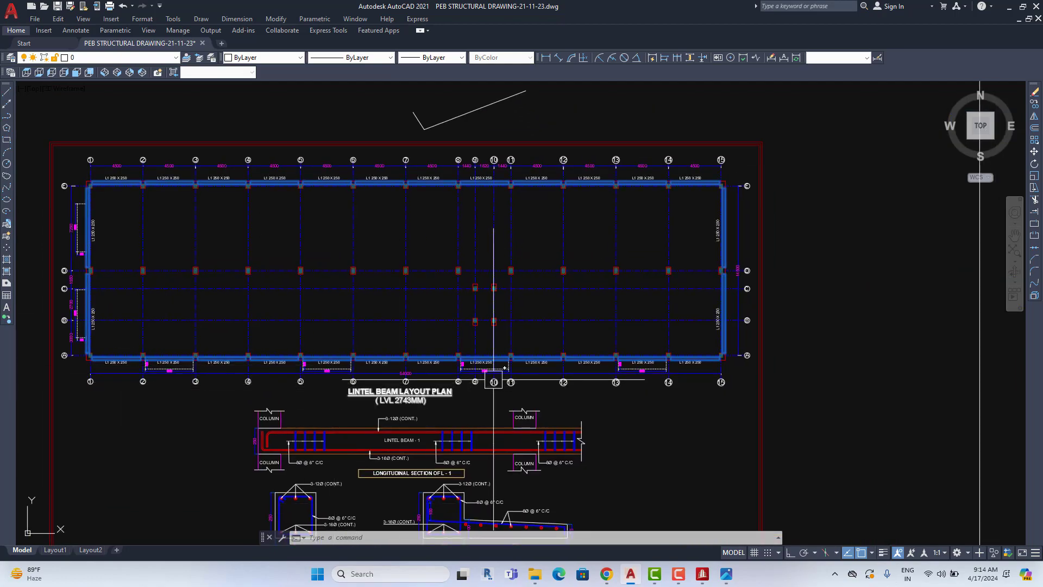
pyautogui.scroll(-8, 565, 361)
pyautogui.scroll(6, 275, 382)
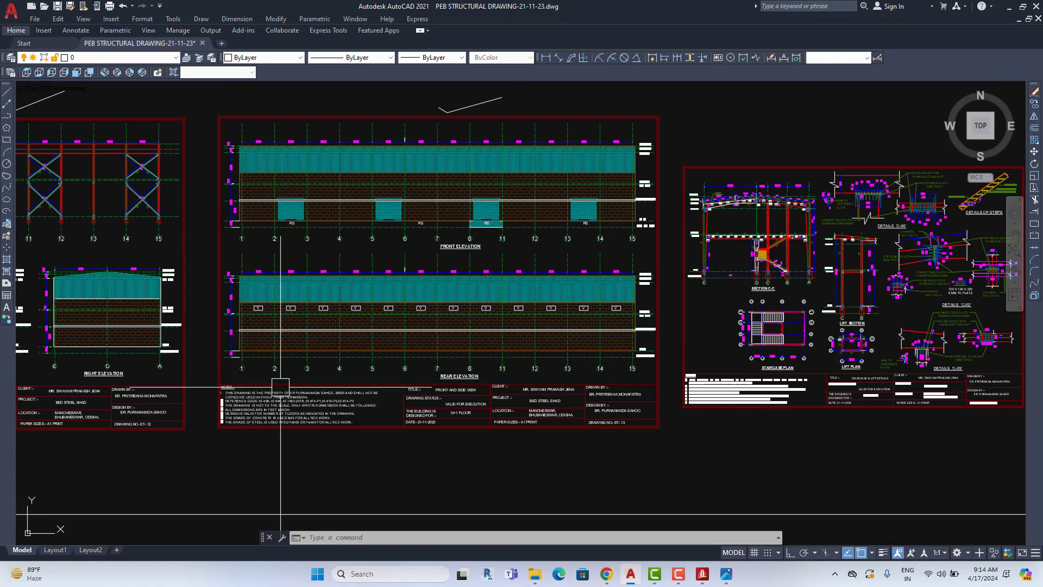
pyautogui.scroll(2, 434, 200)
pyautogui.moveTo(433, 200); pyautogui.dragTo(519, 347, button='middle')
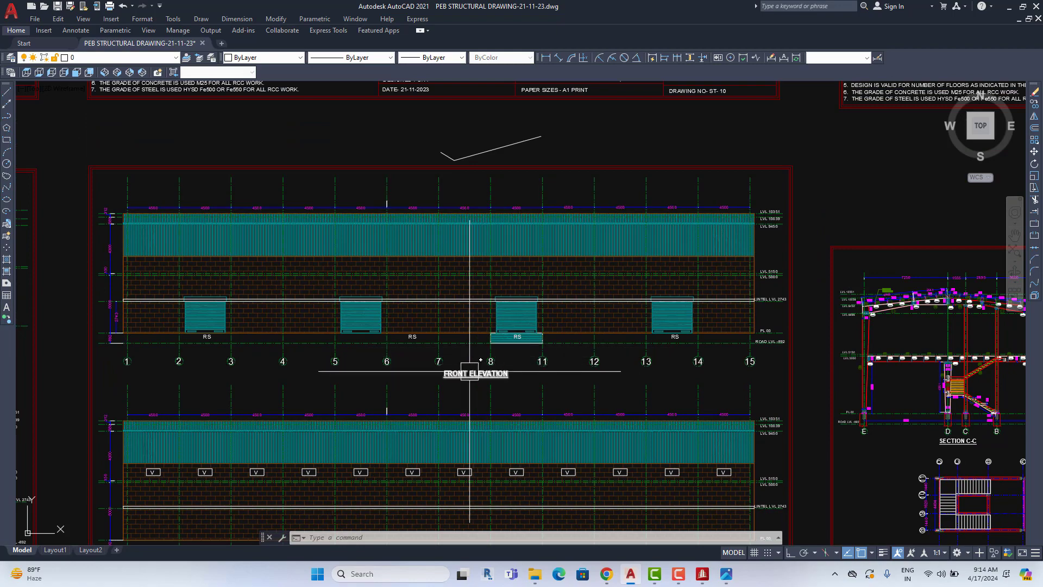
pyautogui.scroll(4, 649, 312)
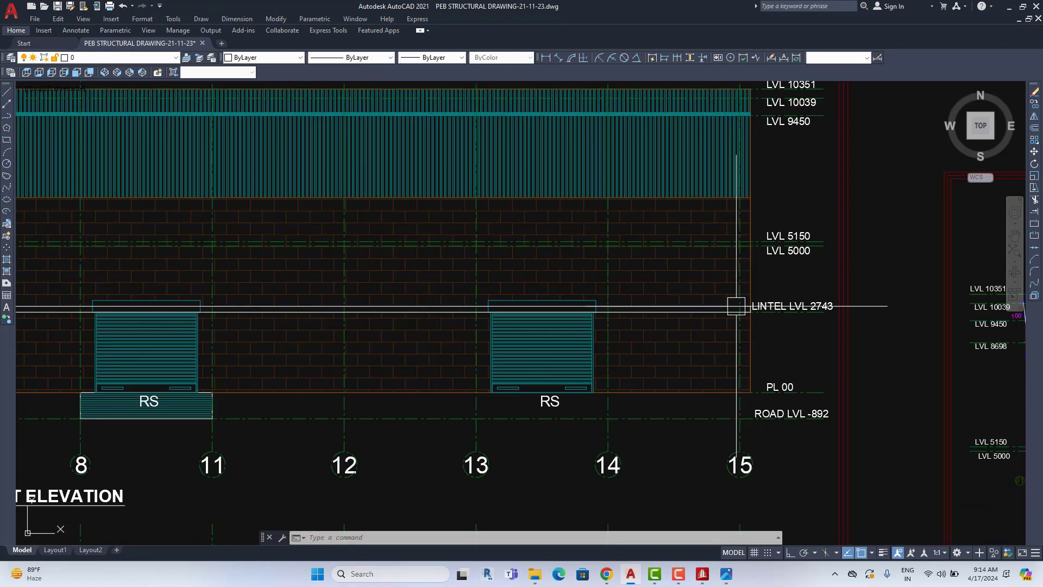
pyautogui.click(645, 308)
pyautogui.scroll(-5, 645, 308)
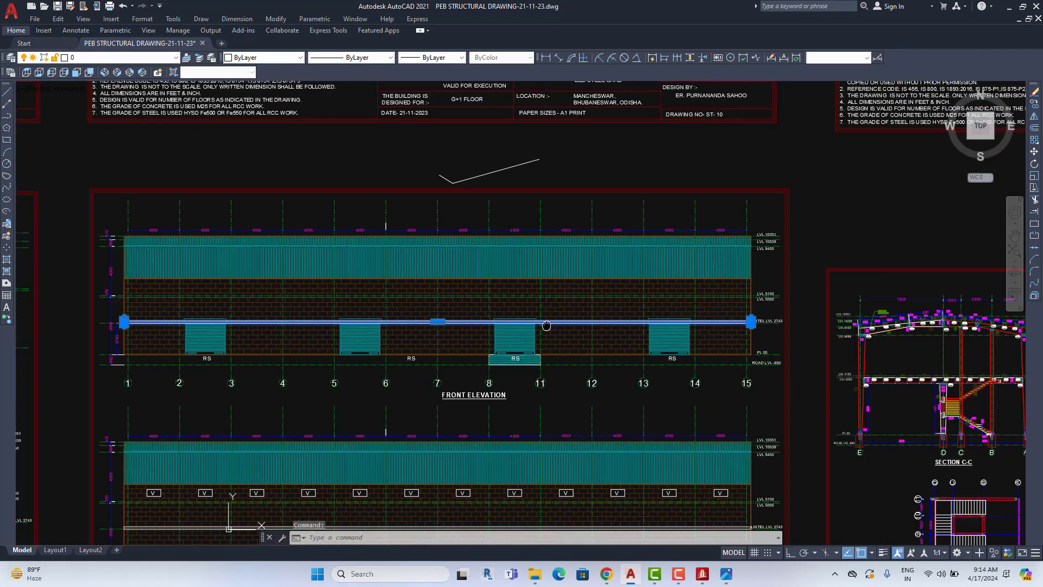
pyautogui.scroll(5, 218, 318)
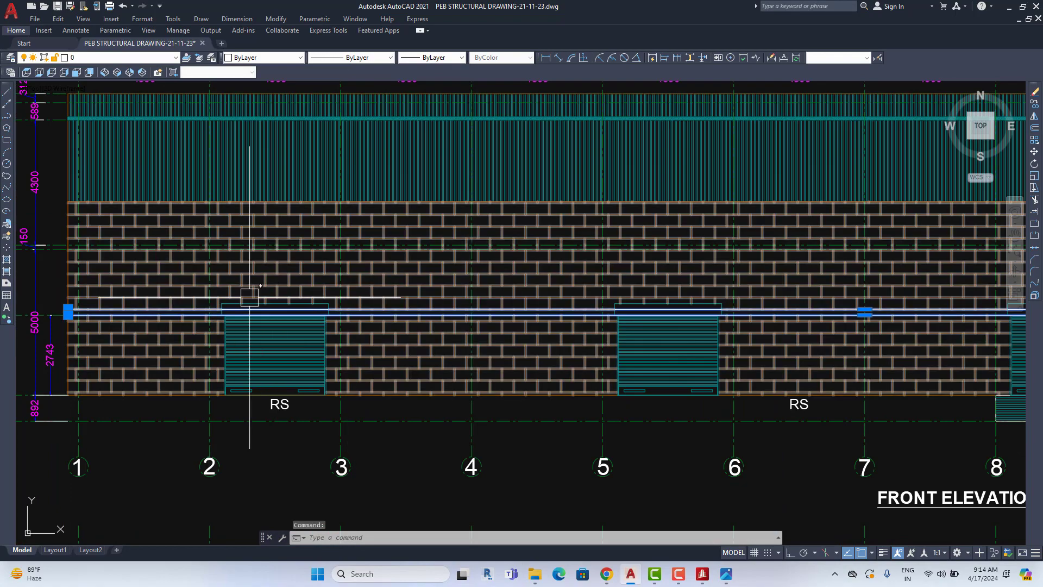
pyautogui.scroll(-4, 469, 361)
pyautogui.scroll(-4, 469, 361)
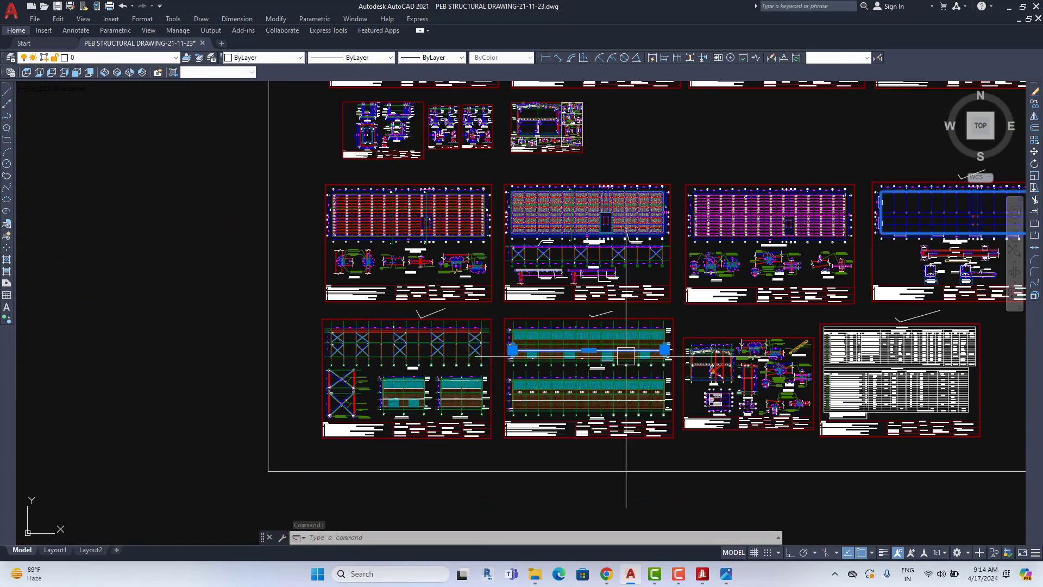
pyautogui.scroll(5, 300, 380)
pyautogui.press('Escape')
pyautogui.scroll(2, 299, 380)
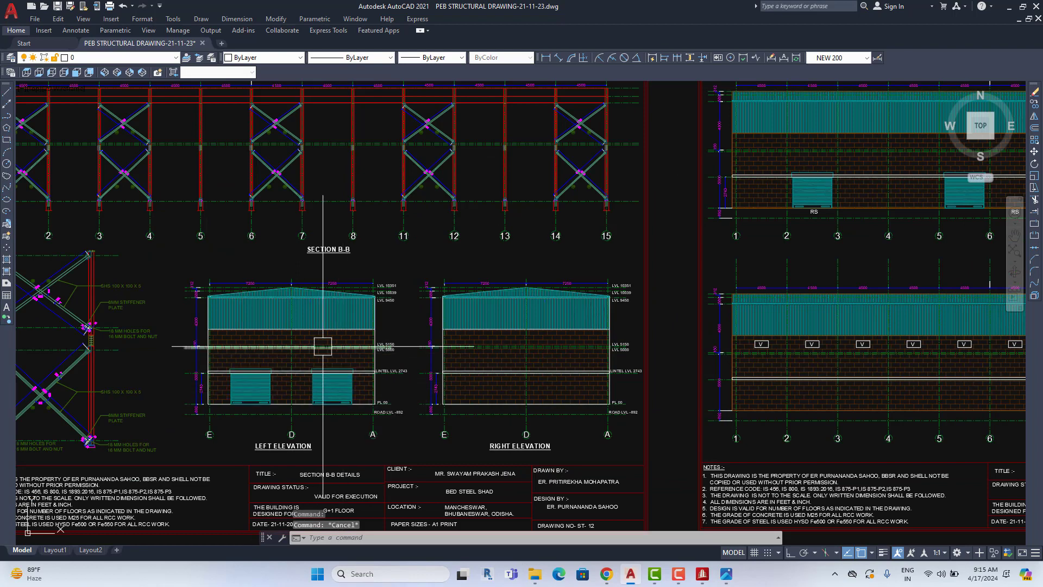
pyautogui.scroll(-4, 322, 346)
pyautogui.scroll(4, 277, 389)
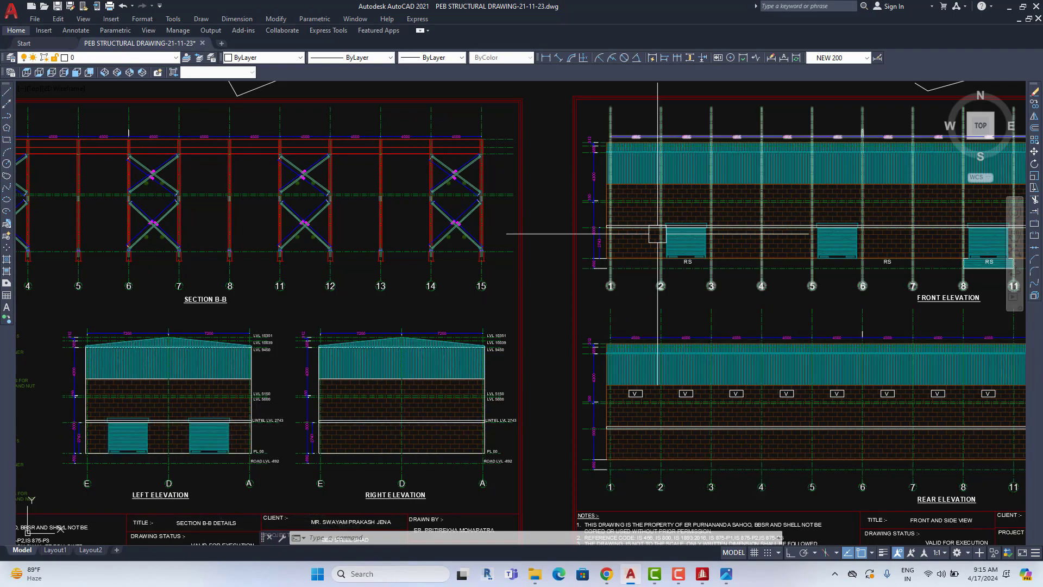
pyautogui.moveTo(659, 232); pyautogui.dragTo(337, 257, button='middle')
pyautogui.scroll(-5, 438, 283)
pyautogui.scroll(4, 439, 311)
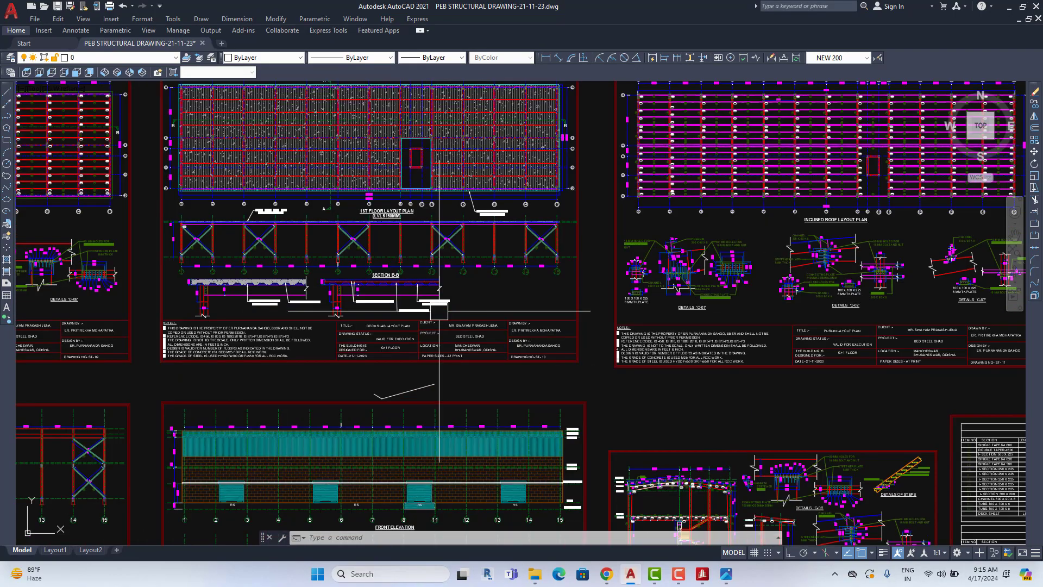
pyautogui.moveTo(683, 317); pyautogui.dragTo(473, 361, button='middle')
pyautogui.scroll(-4, 478, 369)
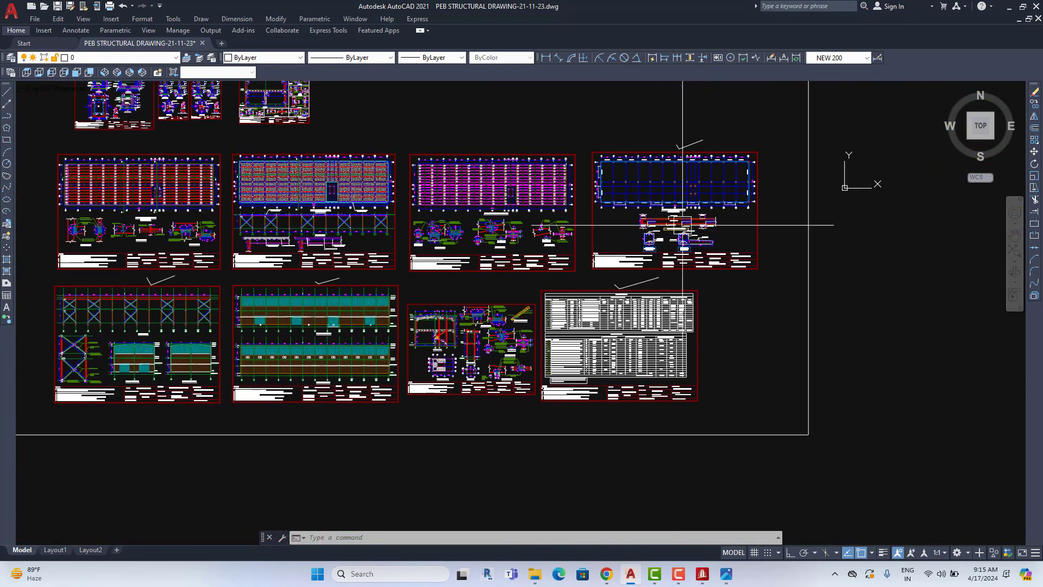
pyautogui.scroll(8, 701, 228)
pyautogui.moveTo(702, 228); pyautogui.dragTo(613, 262, button='middle')
pyautogui.moveTo(535, 349); pyautogui.dragTo(559, 306, button='middle')
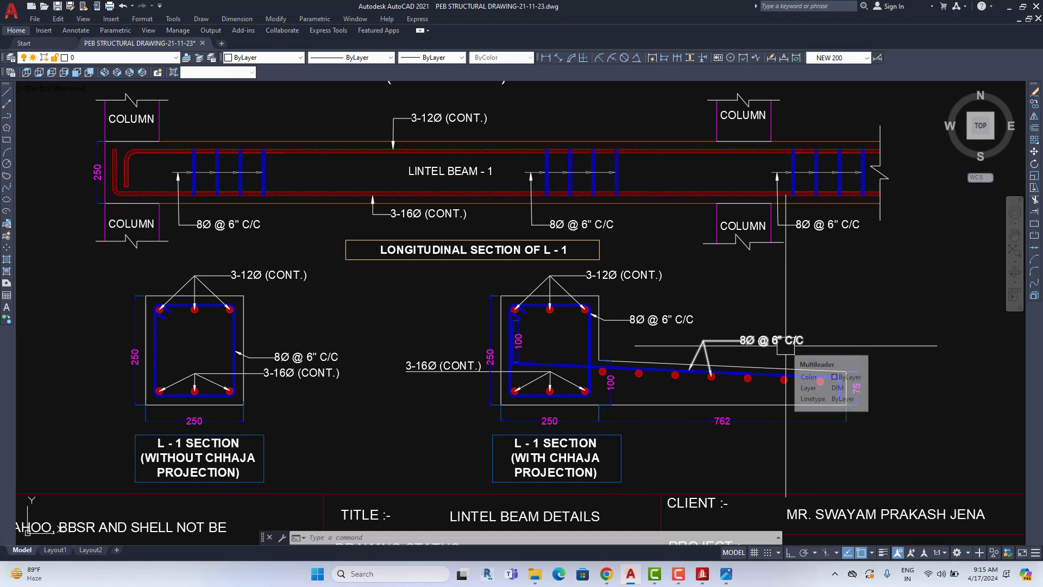
pyautogui.scroll(-2, 815, 372)
pyautogui.scroll(-1, 717, 373)
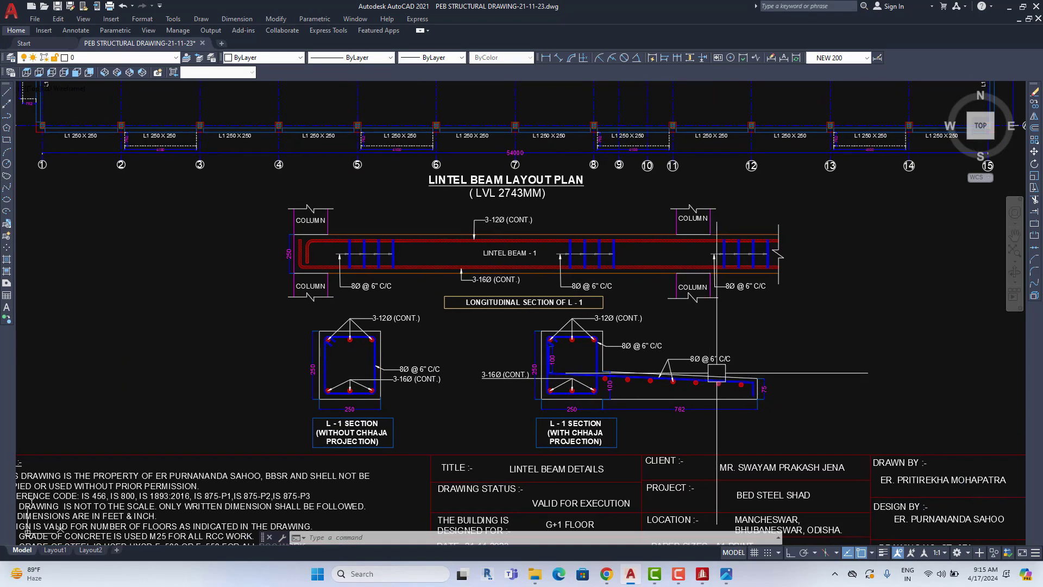
pyautogui.scroll(-4, 712, 380)
pyautogui.scroll(2, 698, 389)
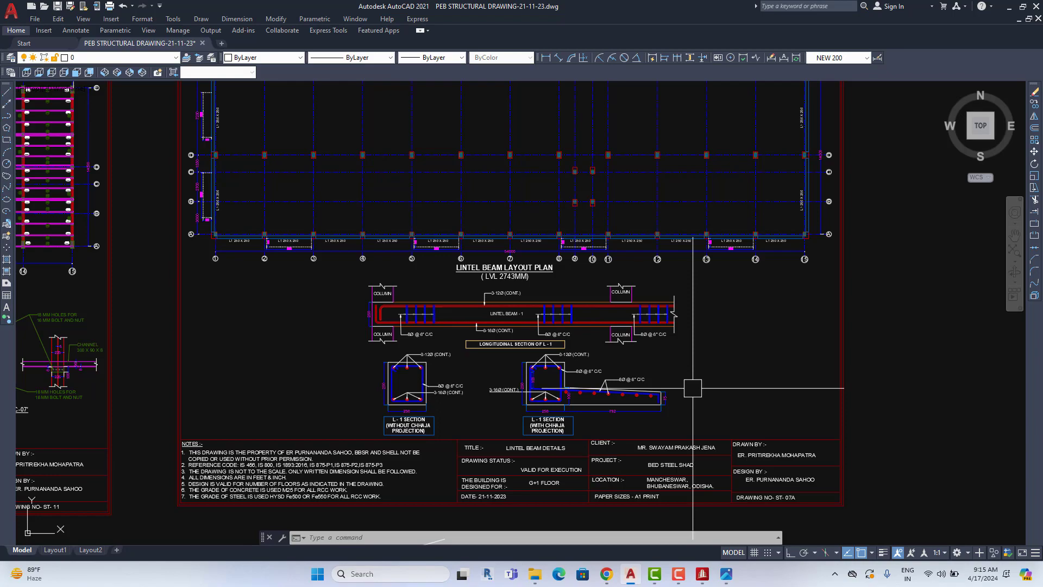
pyautogui.moveTo(692, 392); pyautogui.dragTo(711, 484, button='middle')
pyautogui.scroll(1, 611, 435)
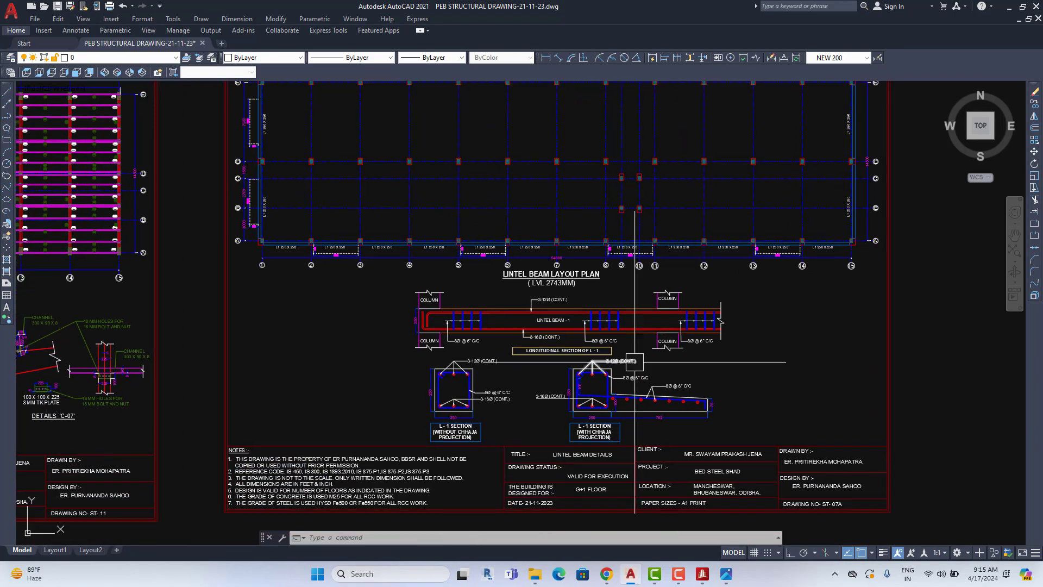
pyautogui.scroll(1, 613, 380)
pyautogui.scroll(1, 615, 306)
pyautogui.scroll(2, 613, 315)
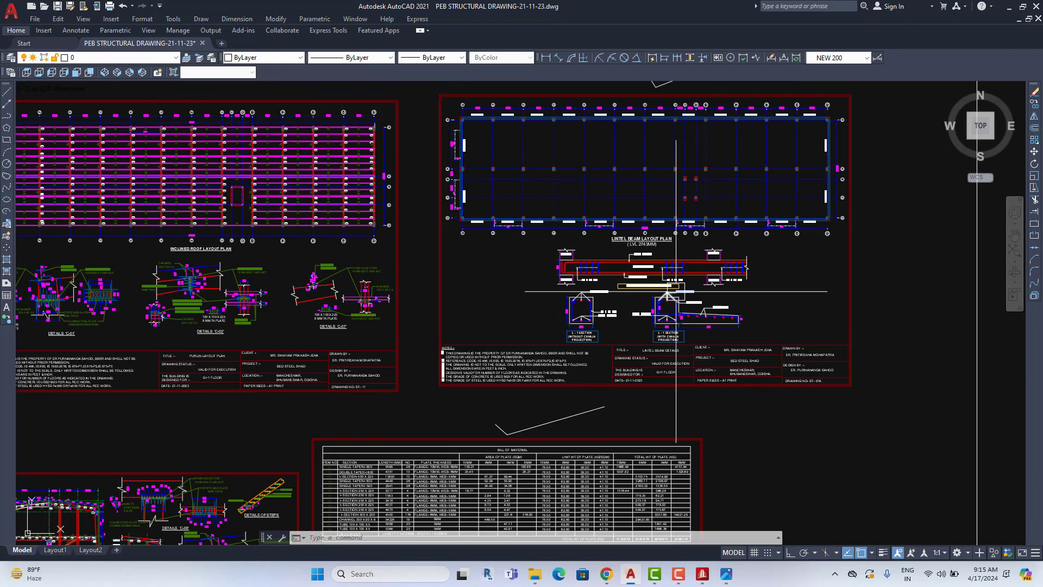
pyautogui.scroll(2, 646, 332)
pyautogui.scroll(2, 677, 346)
pyautogui.scroll(-5, 677, 345)
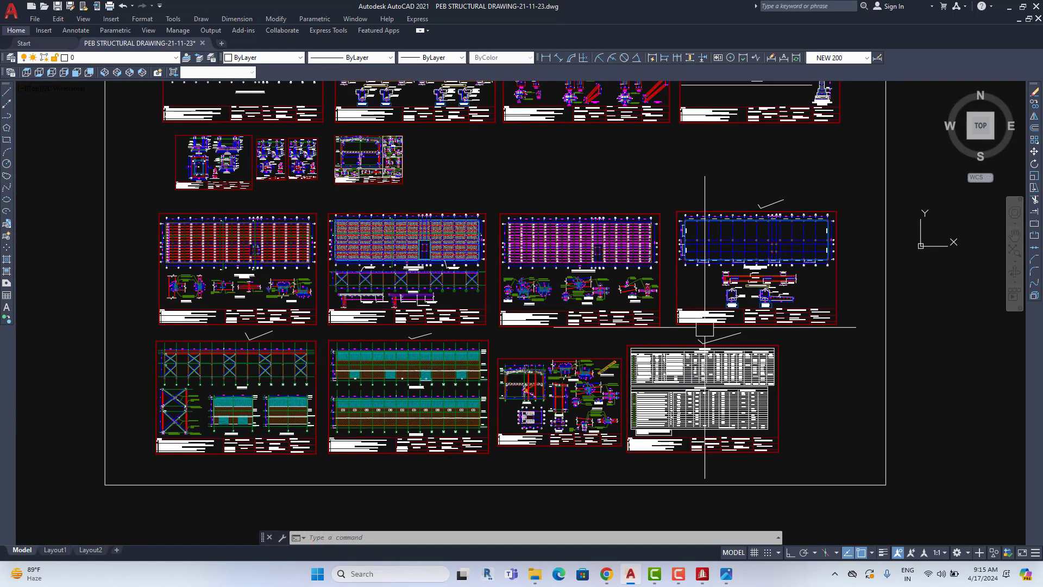
pyautogui.scroll(1, 519, 412)
pyautogui.scroll(2, 348, 407)
pyautogui.scroll(2, 354, 405)
pyautogui.scroll(3, 354, 404)
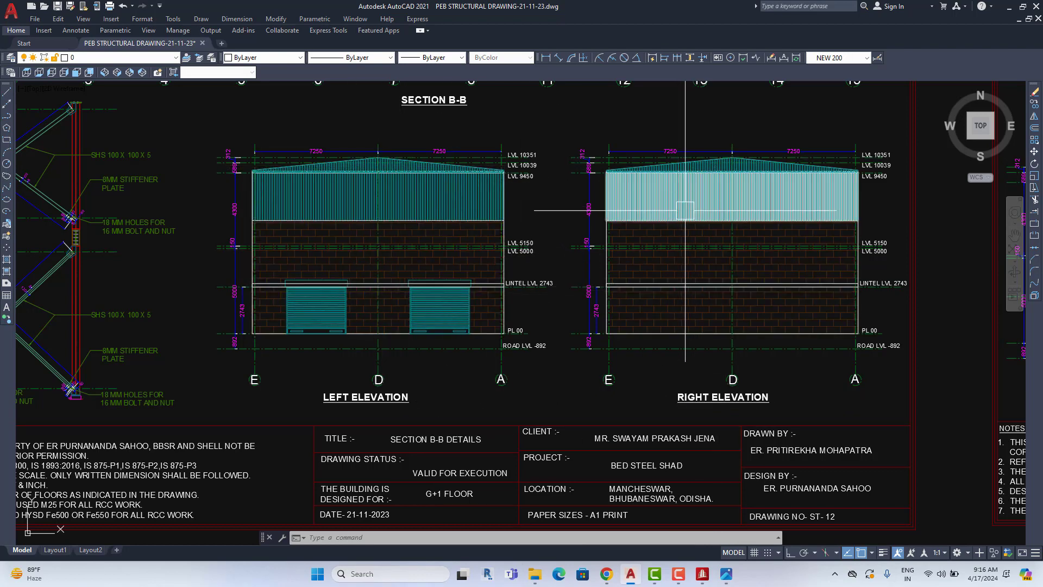
pyautogui.scroll(-1, 760, 277)
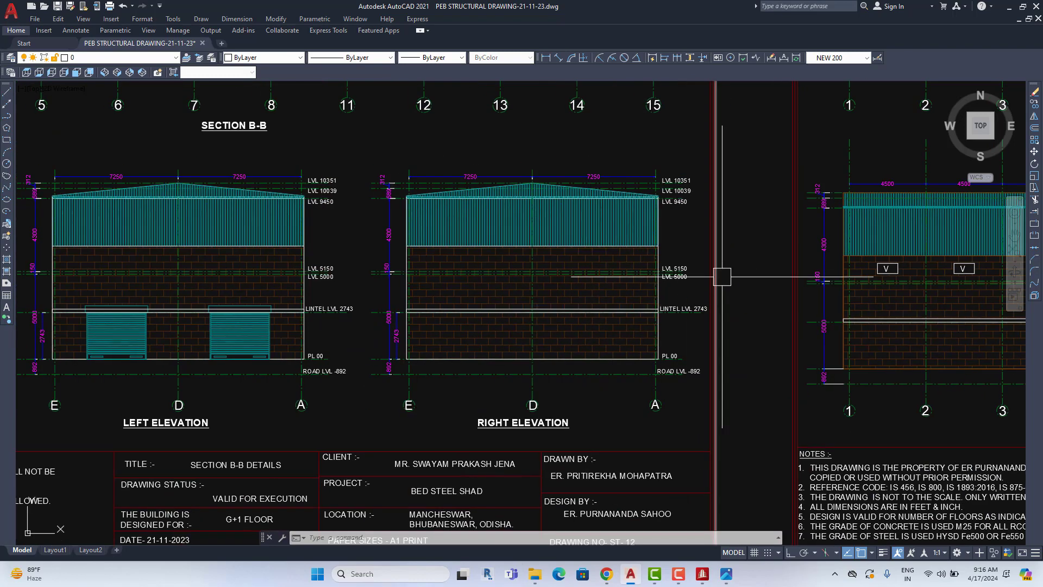
pyautogui.scroll(1, 344, 275)
pyautogui.scroll(2, 160, 260)
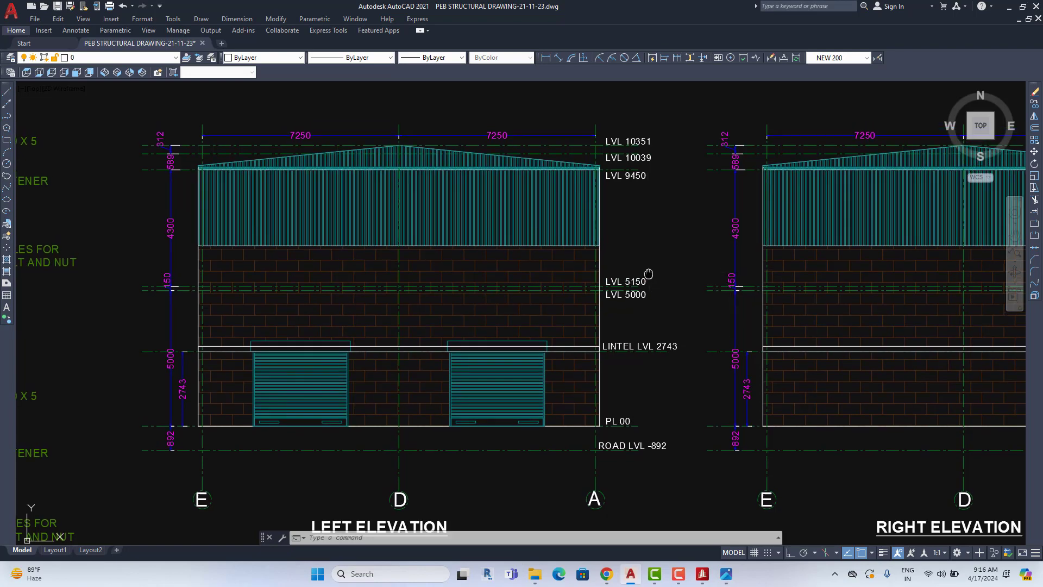
pyautogui.scroll(-2, 630, 271)
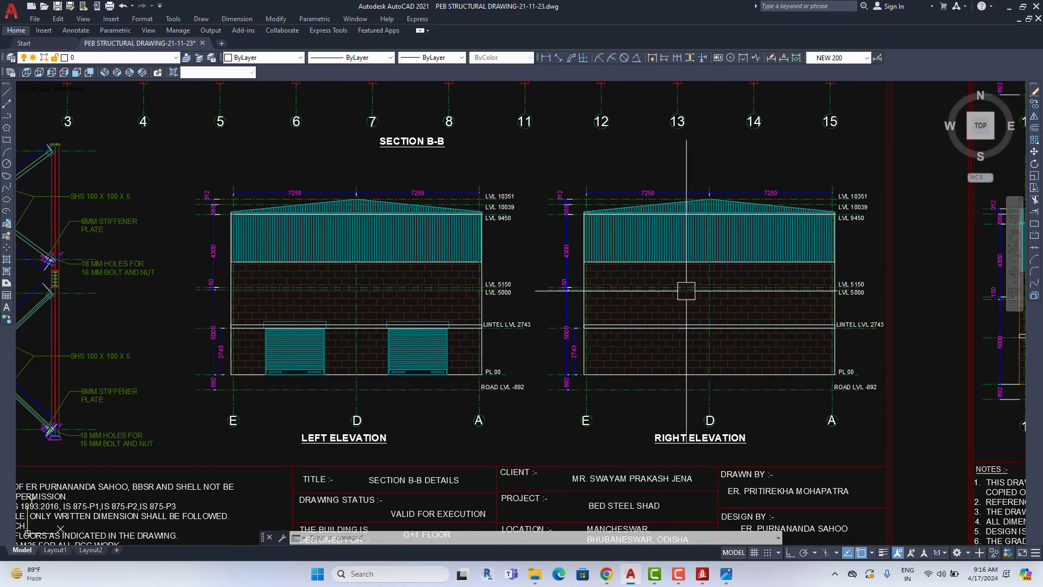
pyautogui.scroll(4, 624, 255)
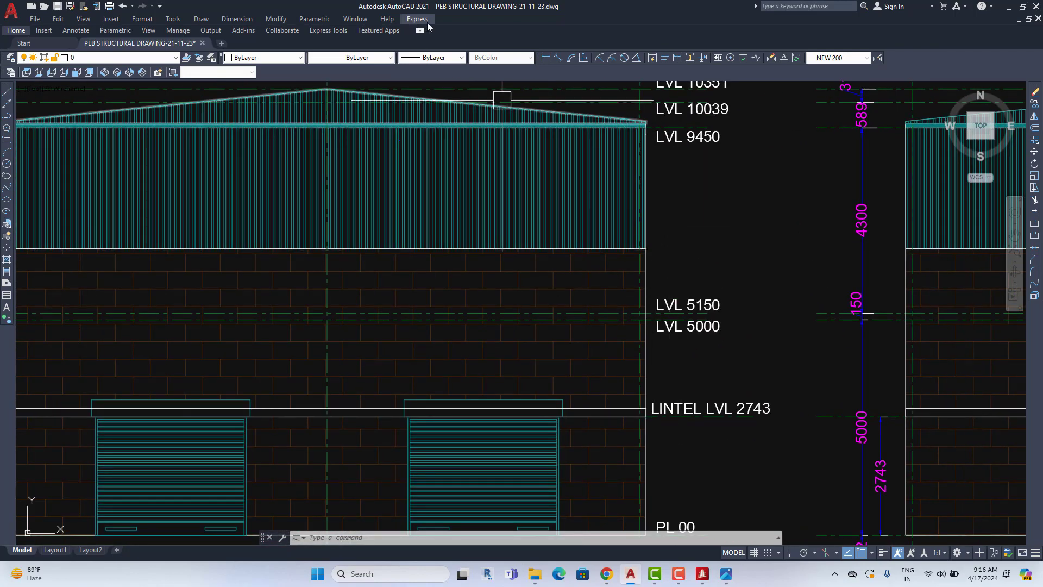
# Add a 1499 vertical dimension from the LVL 5150 level line to the top of the brickwork.
pyautogui.click(546, 57)
pyautogui.moveTo(139, 301); pyautogui.dragTo(443, 289, button='middle')
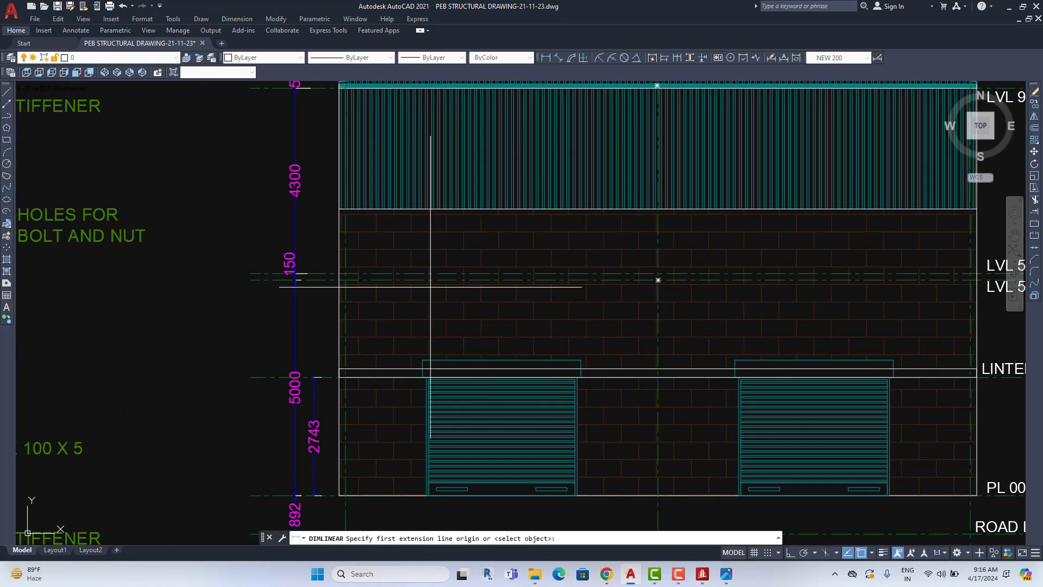
pyautogui.scroll(2, 361, 279)
pyautogui.scroll(-4, 361, 279)
pyautogui.moveTo(275, 287)
pyautogui.mouseDown(button='middle')
pyautogui.moveTo(195, 286)
pyautogui.moveTo(298, 291)
pyautogui.mouseUp(button='middle')
pyautogui.scroll(4, 206, 274)
pyautogui.click(191, 270)
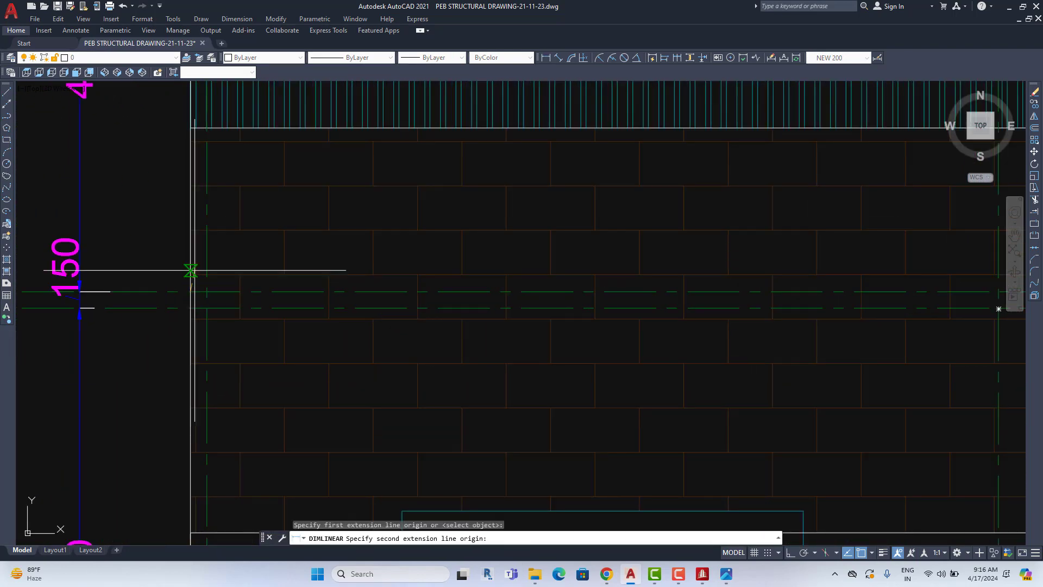
pyautogui.click(191, 128)
pyautogui.moveTo(238, 253); pyautogui.dragTo(332, 267, button='middle')
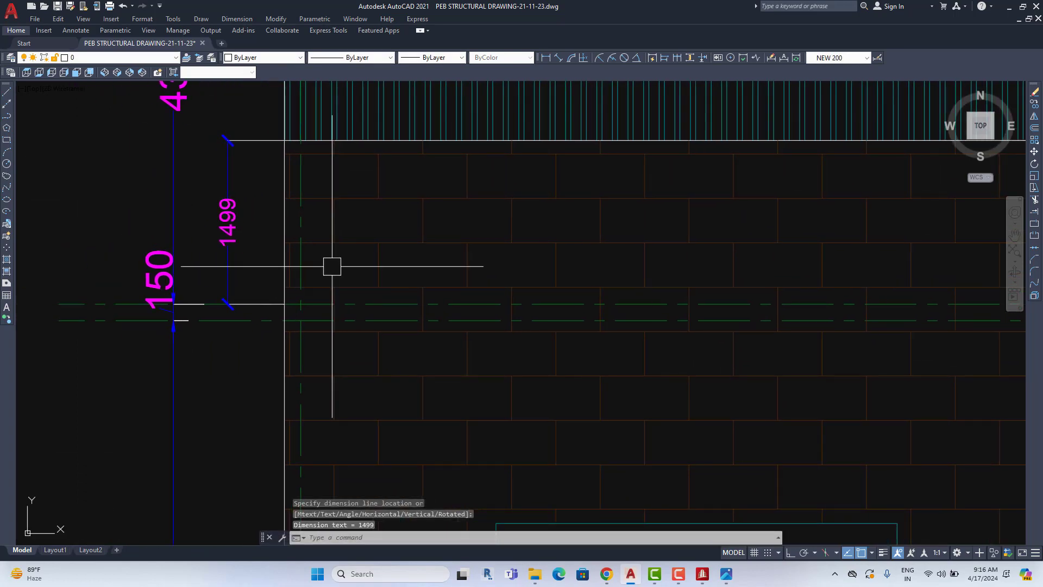
# Pick the existing 150 dimension as a Match Properties source, then cancel.
pyautogui.write('Ma')
pyautogui.press('Return')
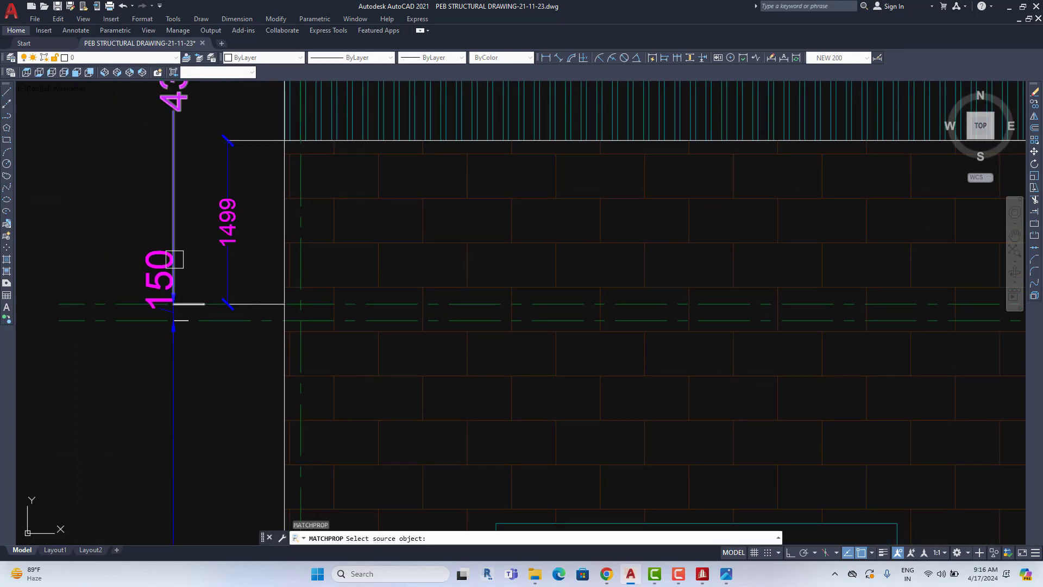
pyautogui.click(174, 259)
pyautogui.press('Escape')
pyautogui.scroll(-2, 292, 253)
pyautogui.scroll(-2, 298, 284)
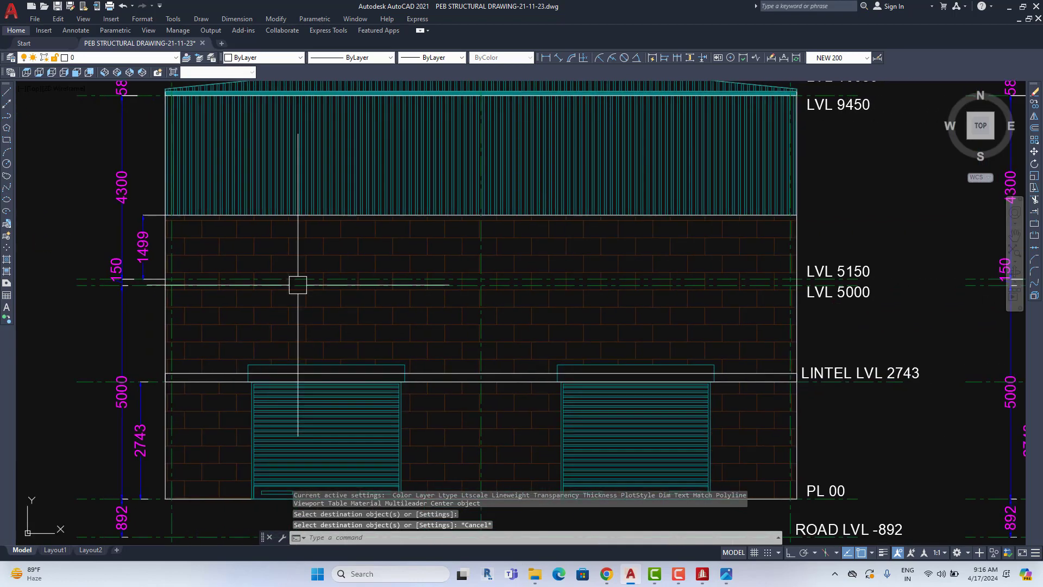
pyautogui.moveTo(152, 223); pyautogui.dragTo(154, 296, button='middle')
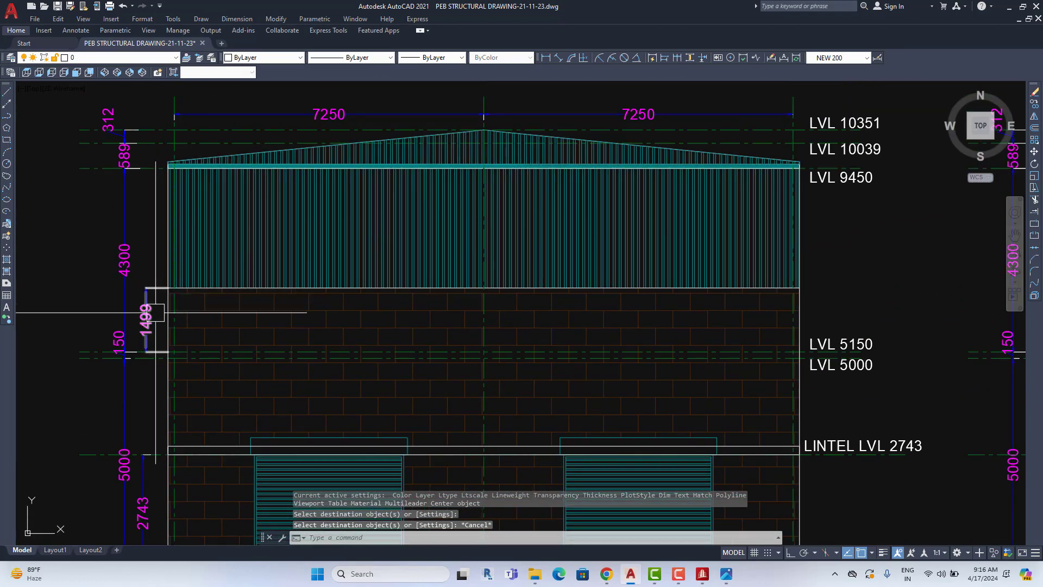
# Add a 2955 vertical dimension from the eave corner to the bottom of the sheeting, beside the 1499.
pyautogui.click(546, 57)
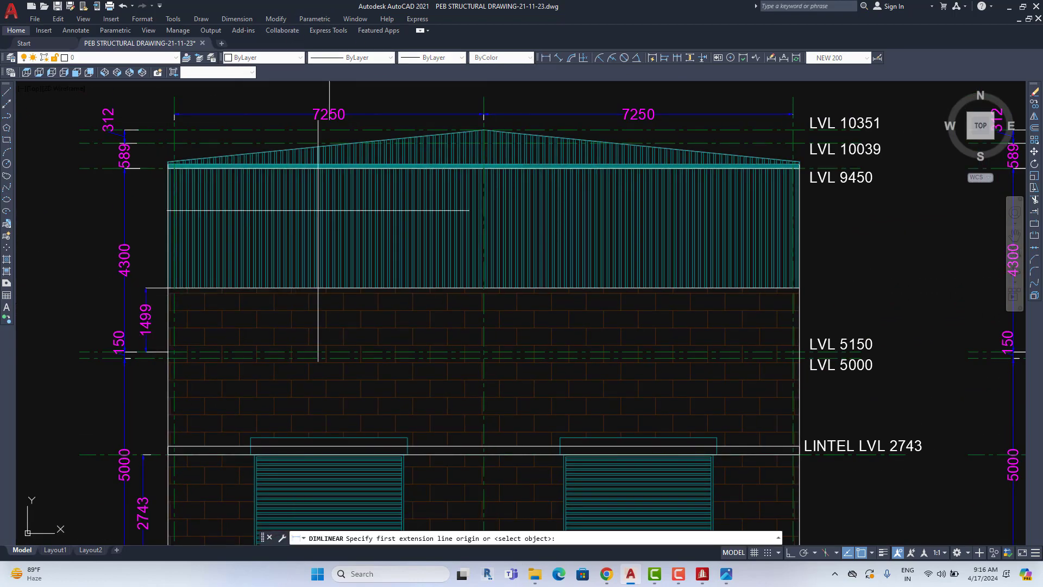
pyautogui.scroll(3, 316, 210)
pyautogui.click(158, 296)
pyautogui.moveTo(165, 209)
pyautogui.mouseDown(button='middle')
pyautogui.moveTo(173, 341)
pyautogui.moveTo(163, 380)
pyautogui.mouseUp(button='middle')
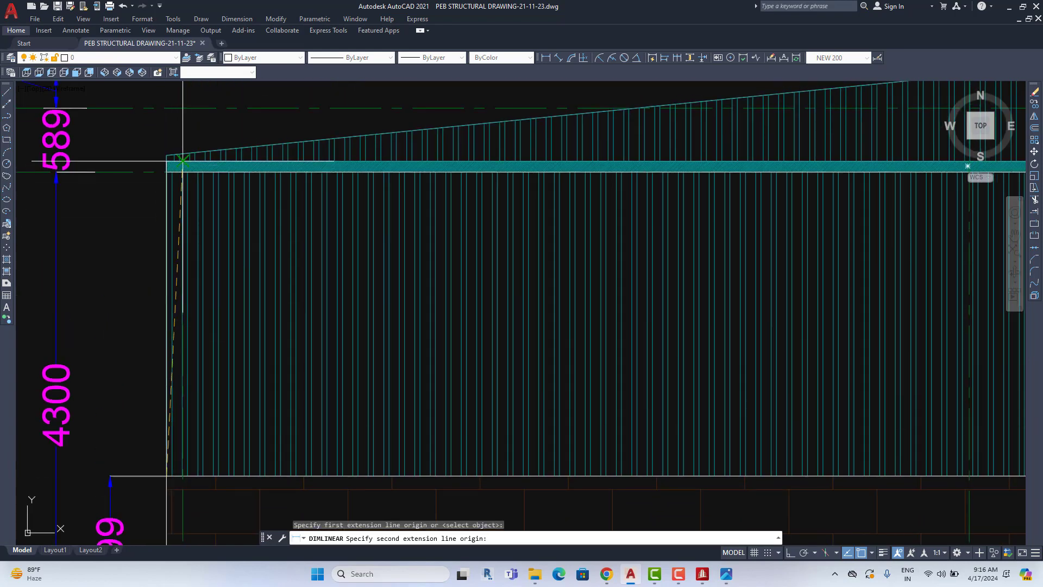
pyautogui.click(160, 163)
pyautogui.scroll(-2, 152, 233)
pyautogui.moveTo(152, 233); pyautogui.dragTo(258, 194, button='middle')
pyautogui.scroll(2, 254, 219)
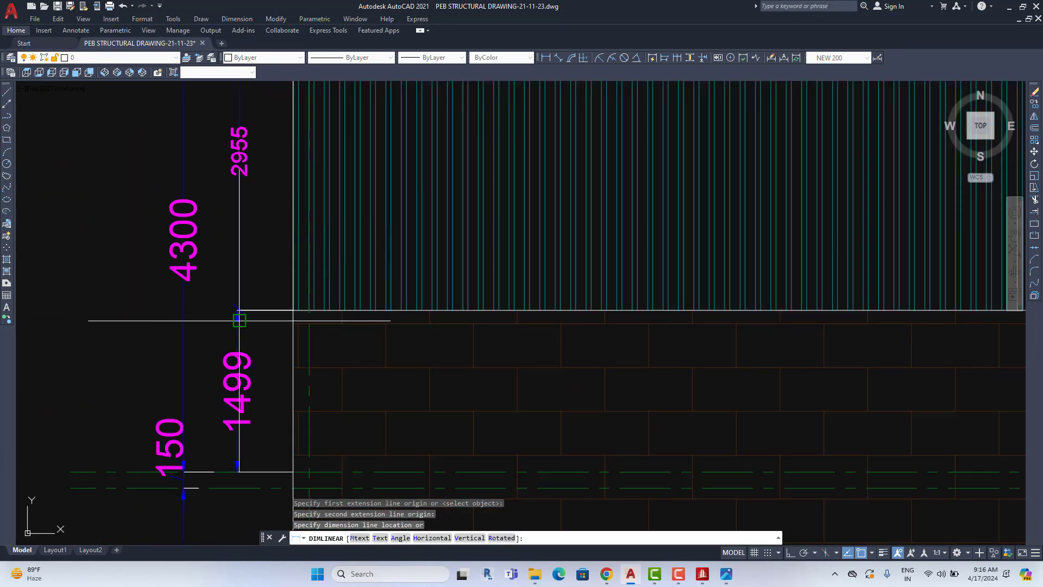
pyautogui.click(235, 306)
# Run Match Properties with the 2955 dimension as the source, then cancel.
pyautogui.write('MA')
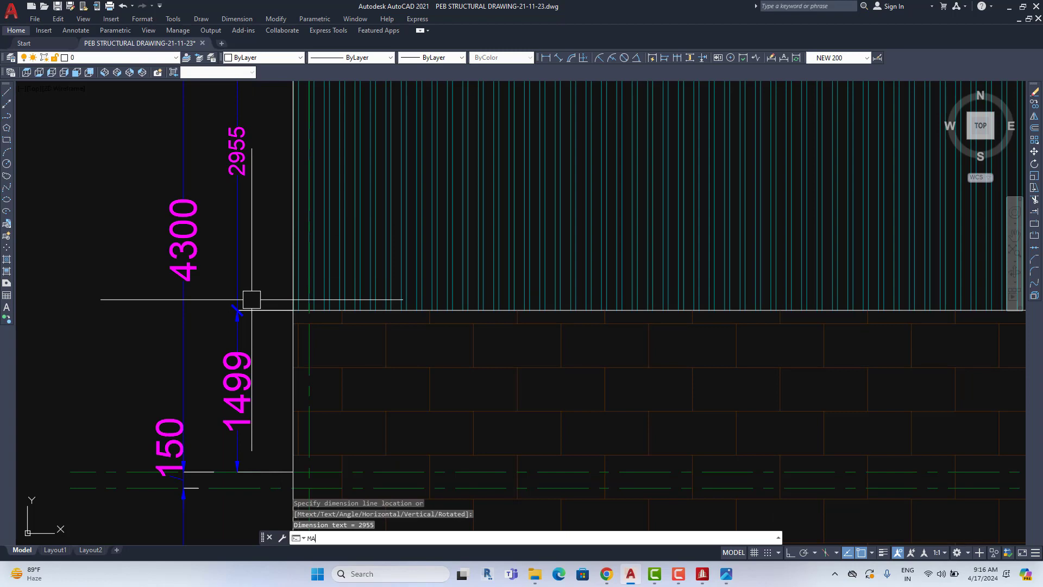
pyautogui.press('Return')
pyautogui.click(238, 152)
pyautogui.press('Escape')
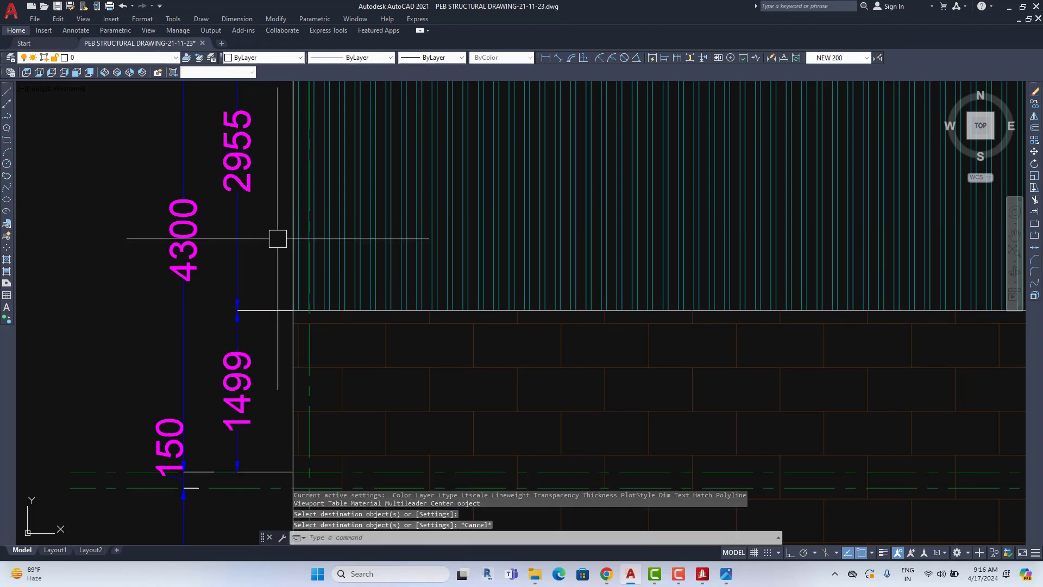
pyautogui.scroll(-4, 282, 251)
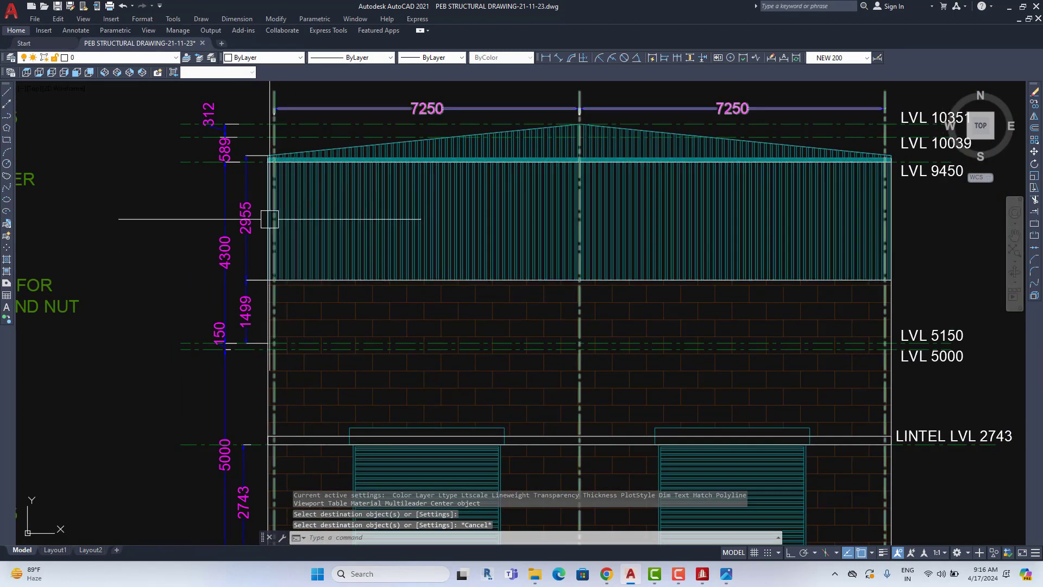
# Zoom out and re-centre the left elevation with the bracing details and Section B-B columns.
pyautogui.scroll(-3, 269, 219)
pyautogui.moveTo(442, 255); pyautogui.dragTo(393, 191, button='middle')
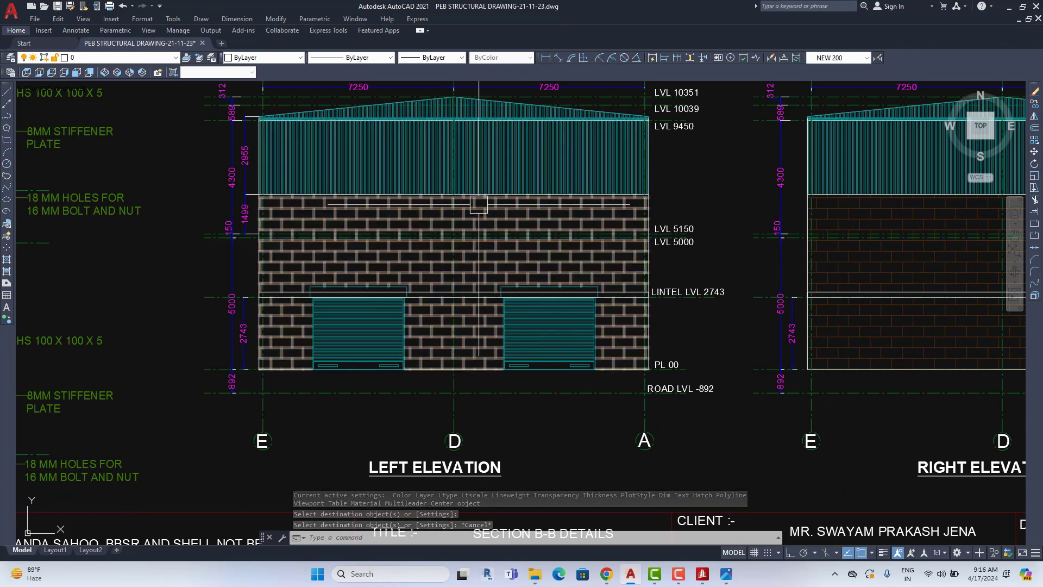
pyautogui.moveTo(610, 243); pyautogui.dragTo(547, 249, button='middle')
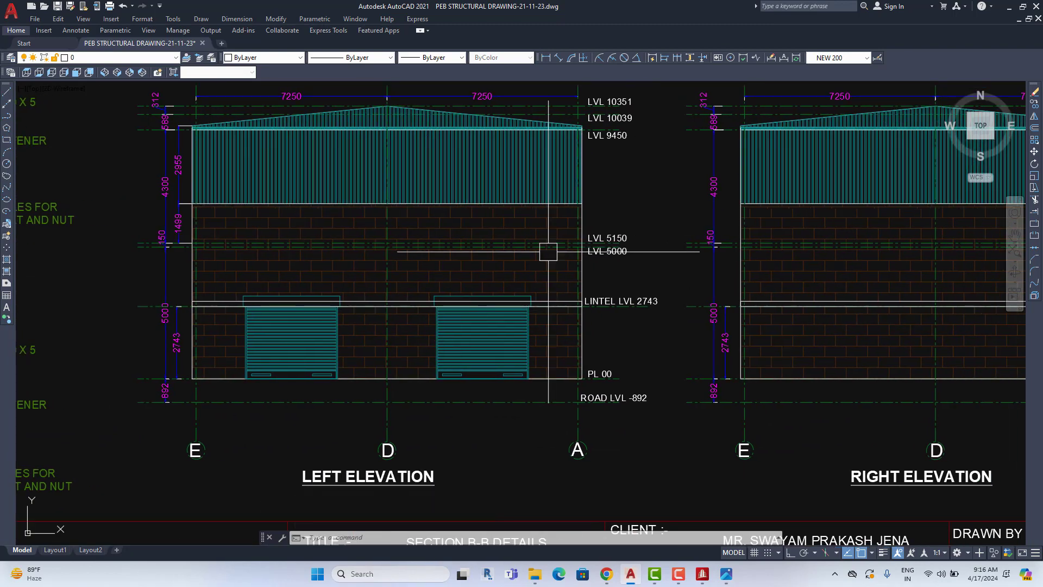
pyautogui.scroll(-2, 326, 218)
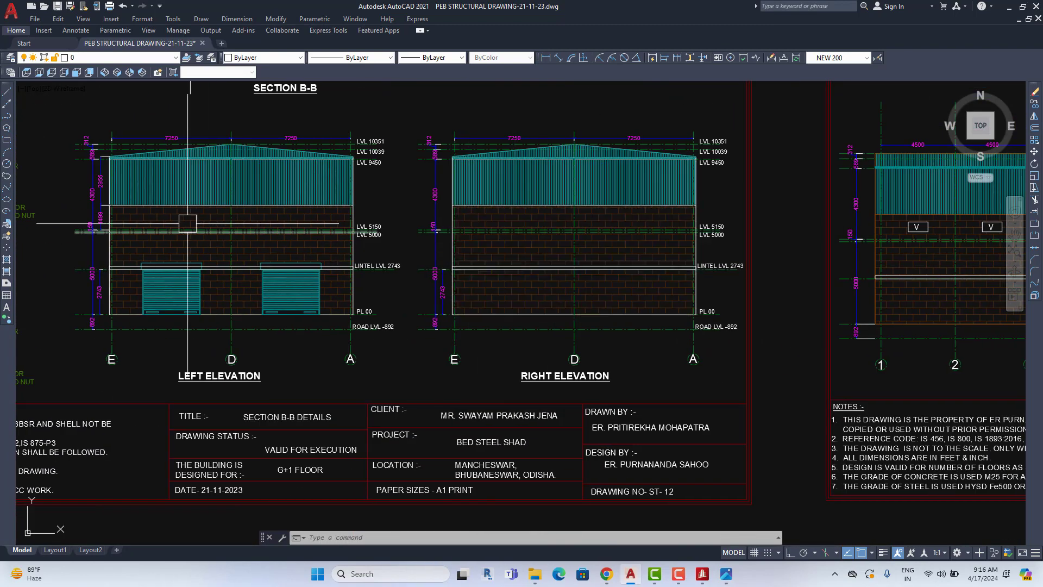
pyautogui.scroll(-2, 106, 187)
pyautogui.moveTo(163, 217); pyautogui.dragTo(261, 255, button='middle')
pyautogui.scroll(-1, 301, 257)
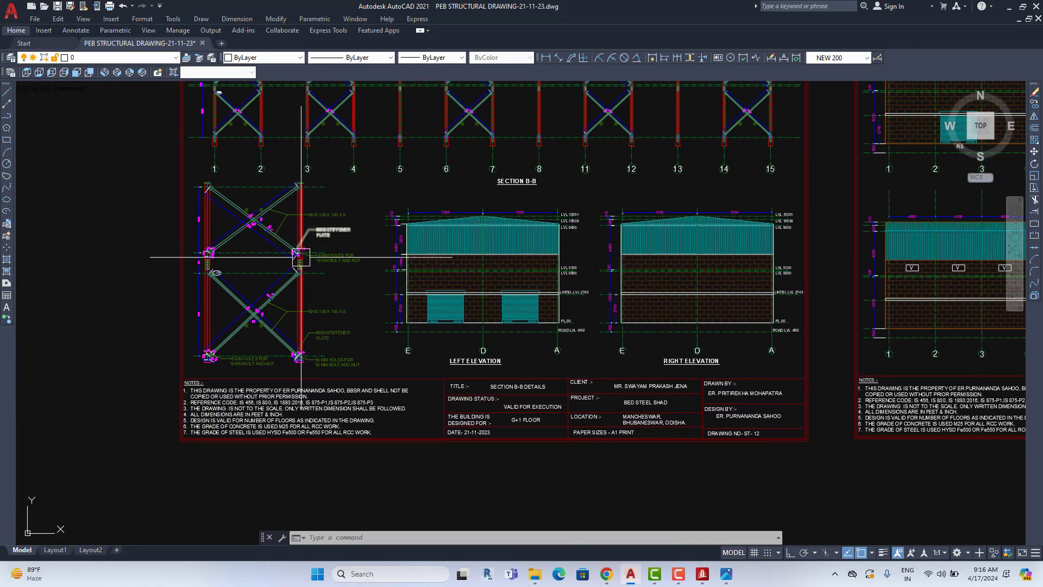
pyautogui.scroll(2, 230, 244)
pyautogui.scroll(2, 246, 449)
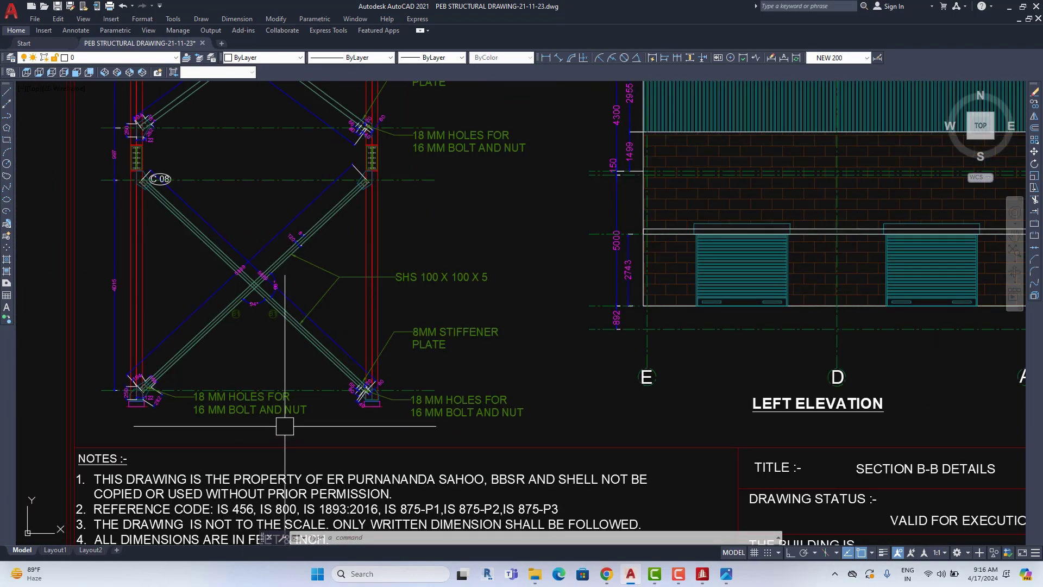
pyautogui.scroll(-2, 271, 440)
pyautogui.scroll(-2, 275, 429)
pyautogui.scroll(2, 220, 206)
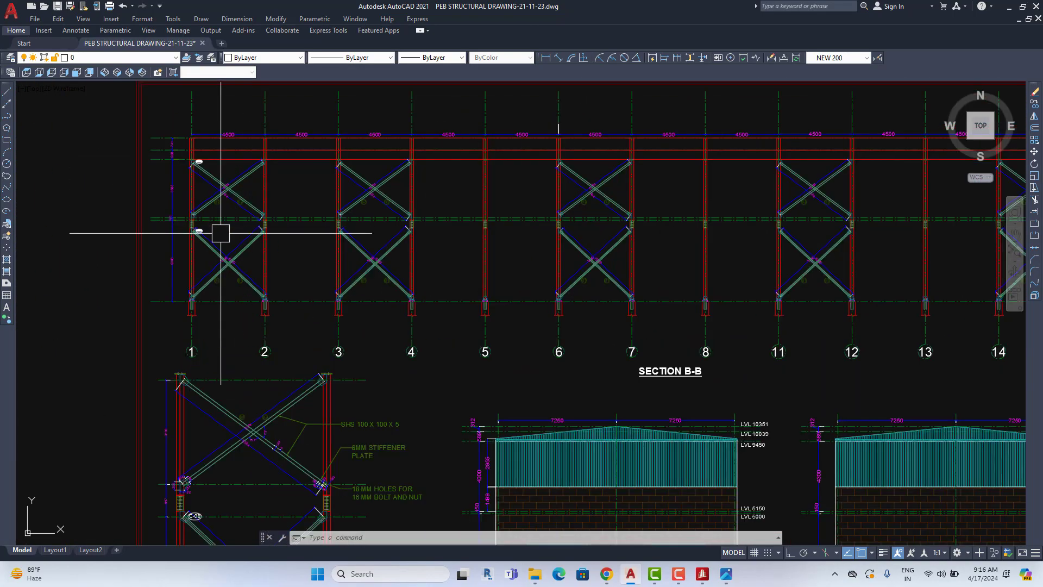
pyautogui.scroll(2, 239, 239)
pyautogui.scroll(-5, 293, 228)
pyautogui.scroll(-2, 389, 280)
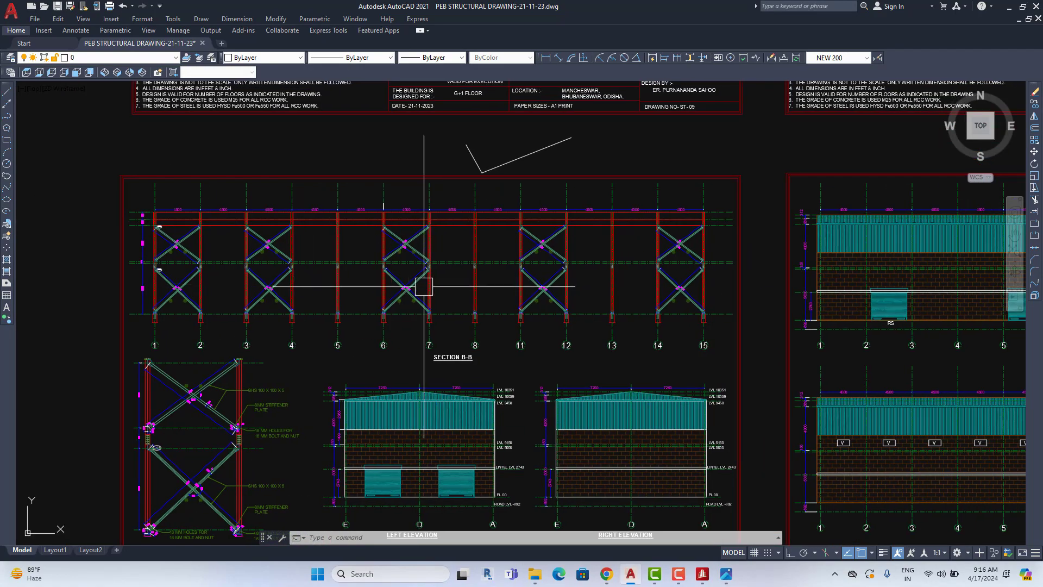
pyautogui.scroll(-2, 404, 299)
# Pan across the sheets and zoom into the X-braced 4500 bays under the 150MM deck slab note.
pyautogui.moveTo(388, 313); pyautogui.dragTo(394, 358, button='middle')
pyautogui.moveTo(430, 232); pyautogui.dragTo(430, 251, button='middle')
pyautogui.moveTo(592, 260)
pyautogui.mouseDown(button='middle')
pyautogui.moveTo(598, 189)
pyautogui.moveTo(546, 201)
pyautogui.mouseUp(button='middle')
pyautogui.moveTo(788, 228); pyautogui.dragTo(526, 223, button='middle')
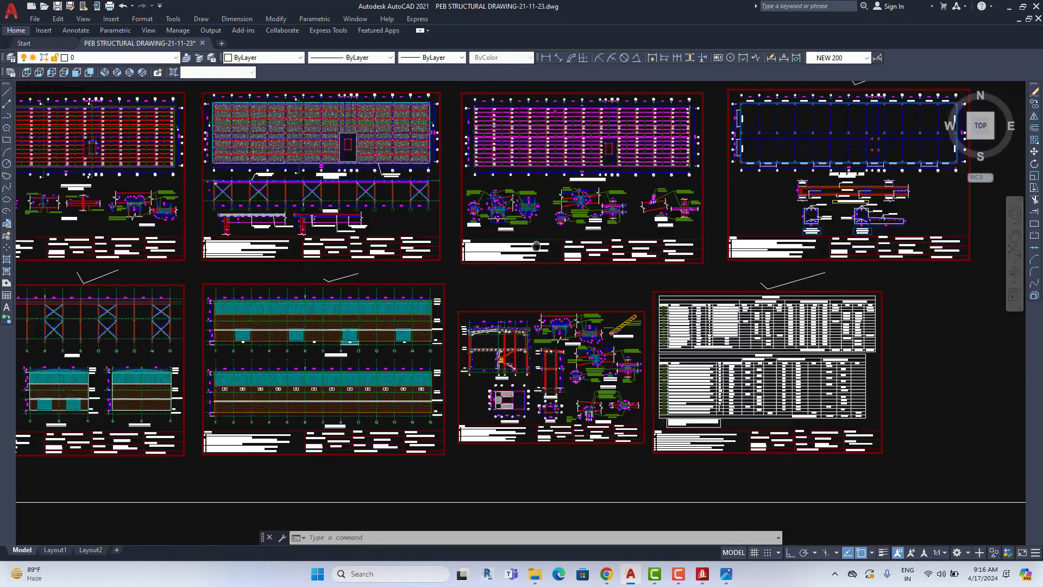
pyautogui.moveTo(846, 239); pyautogui.dragTo(750, 237, button='middle')
pyautogui.scroll(-4, 525, 249)
pyautogui.scroll(5, 434, 223)
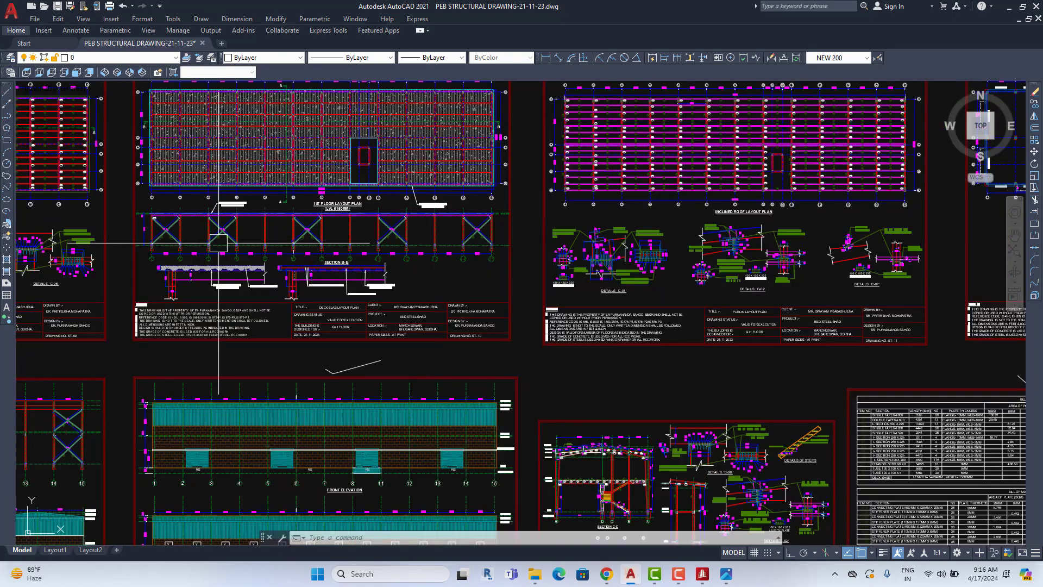
pyautogui.scroll(-4, 489, 272)
pyautogui.scroll(1, 519, 309)
pyautogui.moveTo(519, 309)
pyautogui.mouseDown(button='middle')
pyautogui.moveTo(380, 380)
pyautogui.moveTo(282, 251)
pyautogui.mouseUp(button='middle')
pyautogui.scroll(4, 282, 252)
pyautogui.scroll(2, 341, 288)
pyautogui.scroll(-5, 341, 288)
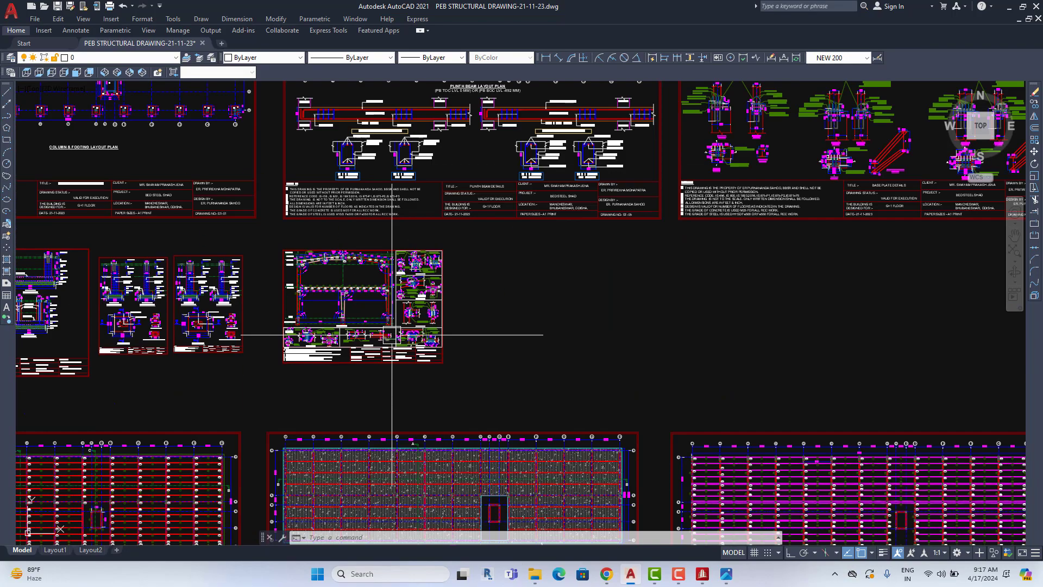
pyautogui.scroll(2, 348, 332)
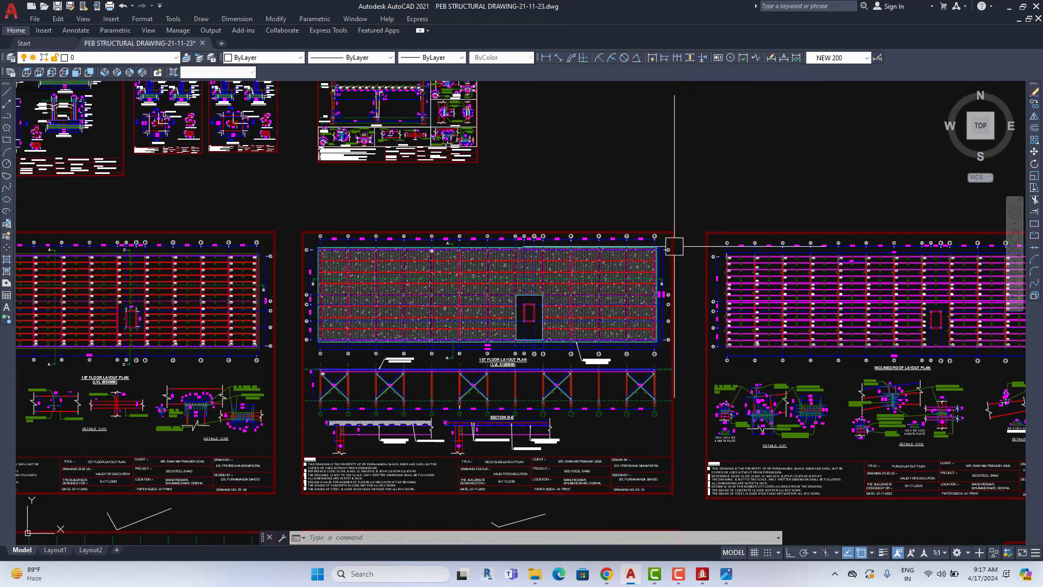
pyautogui.scroll(5, 373, 298)
pyautogui.scroll(-1, 374, 298)
# Pan over the Deck Slab Layout Plan sheet and the Section B-B columns.
pyautogui.scroll(5, 531, 282)
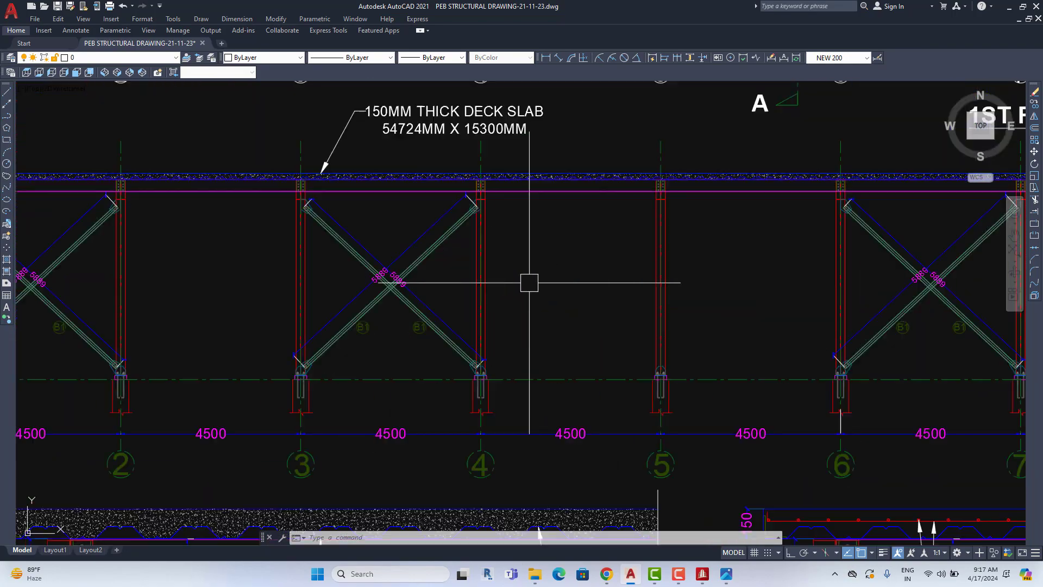
pyautogui.scroll(-5, 521, 292)
pyautogui.scroll(4, 571, 302)
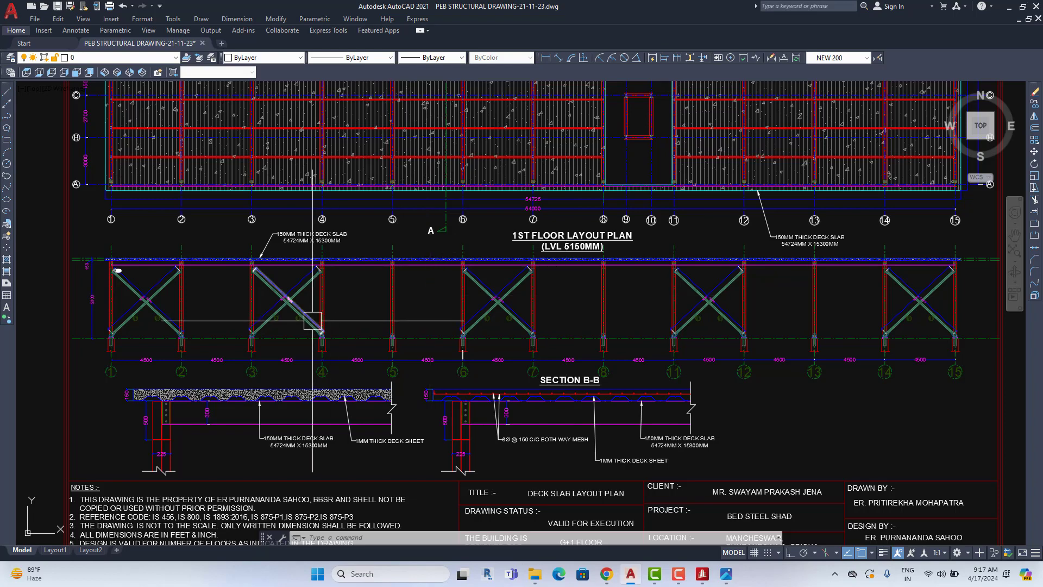
pyautogui.moveTo(318, 317); pyautogui.dragTo(326, 318, button='middle')
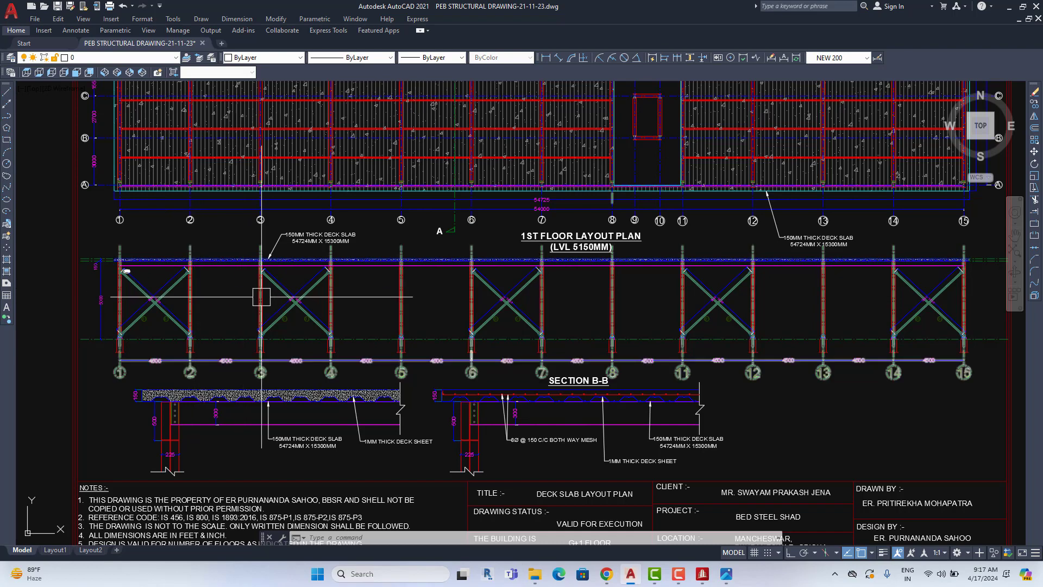
pyautogui.moveTo(357, 429); pyautogui.dragTo(320, 441, button='middle')
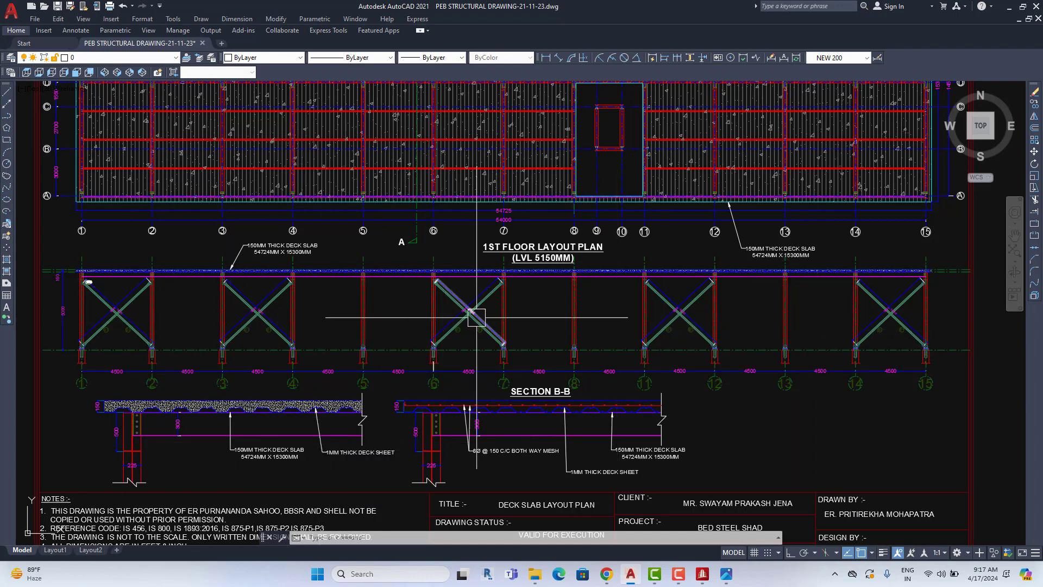
pyautogui.moveTo(474, 333); pyautogui.dragTo(487, 352, button='middle')
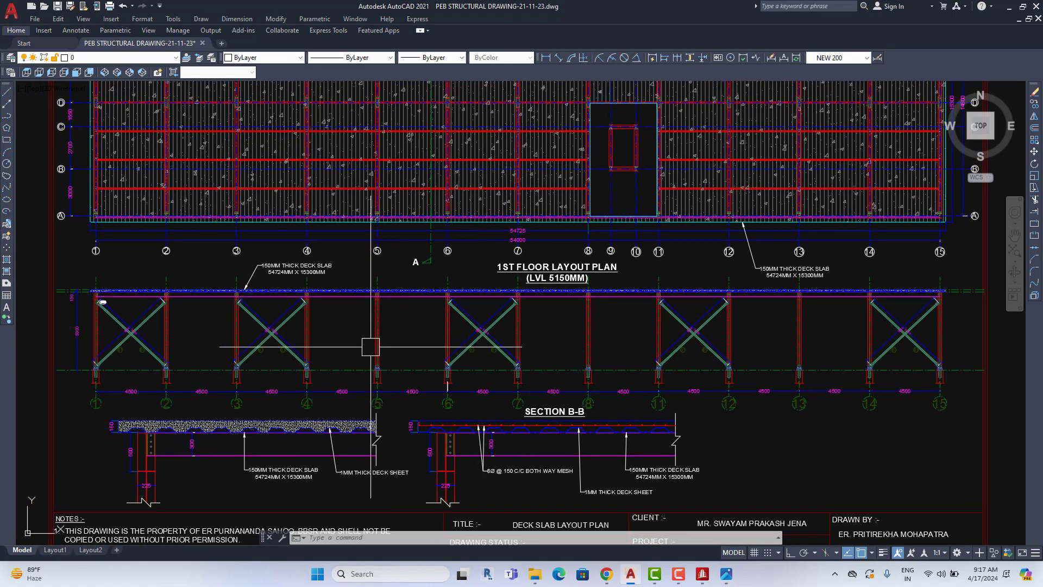
# Zoom out and move down to the Section B-B and front/rear elevation sheets.
pyautogui.scroll(-5, 352, 331)
pyautogui.moveTo(199, 498); pyautogui.dragTo(383, 328, button='middle')
pyautogui.scroll(2, 342, 354)
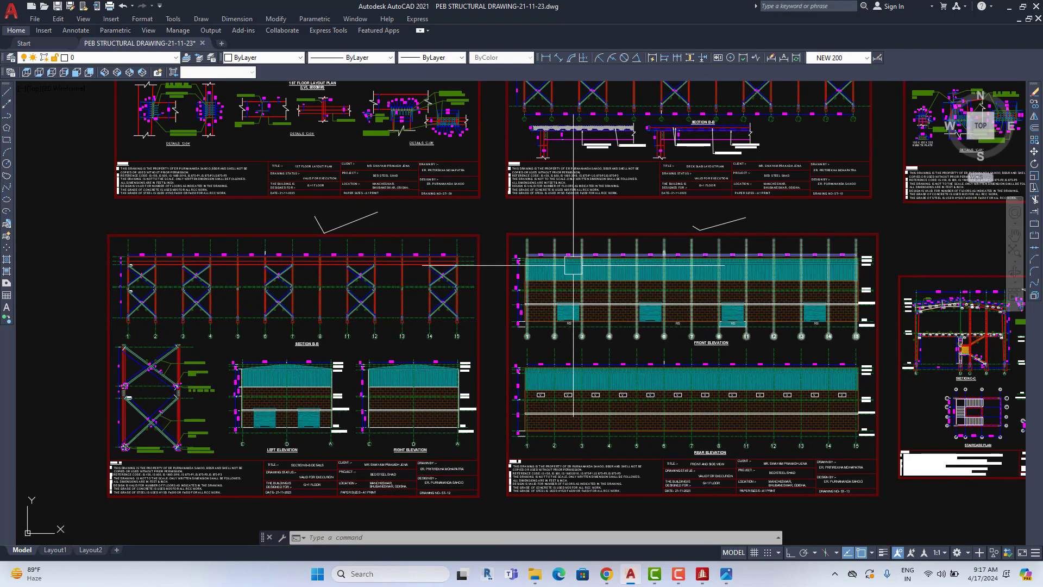
# Zoom out and pan over to the Inclined Roof Layout Plan.
pyautogui.scroll(4, 556, 318)
pyautogui.scroll(-2, 578, 347)
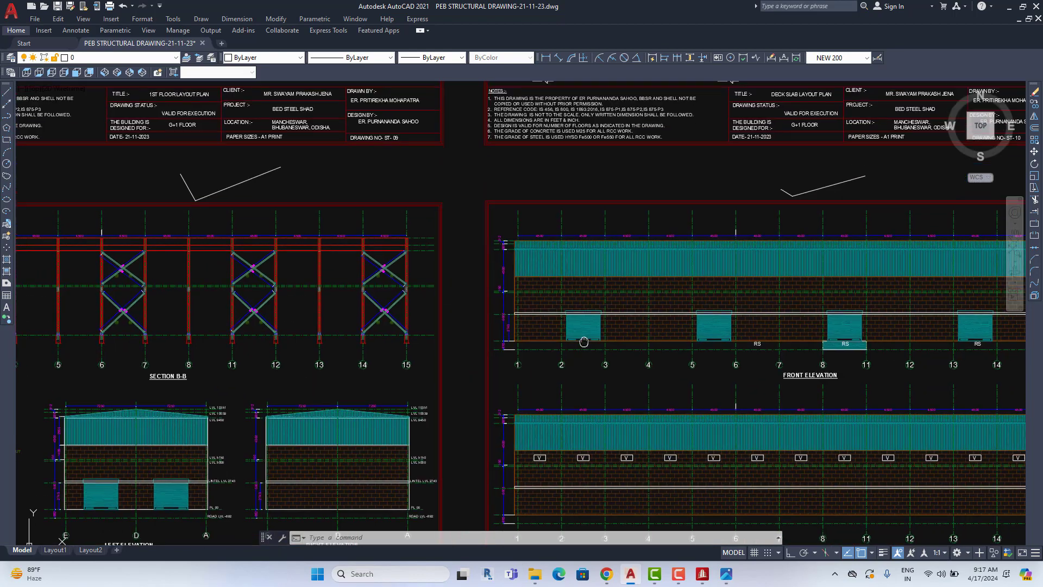
pyautogui.scroll(-2, 585, 340)
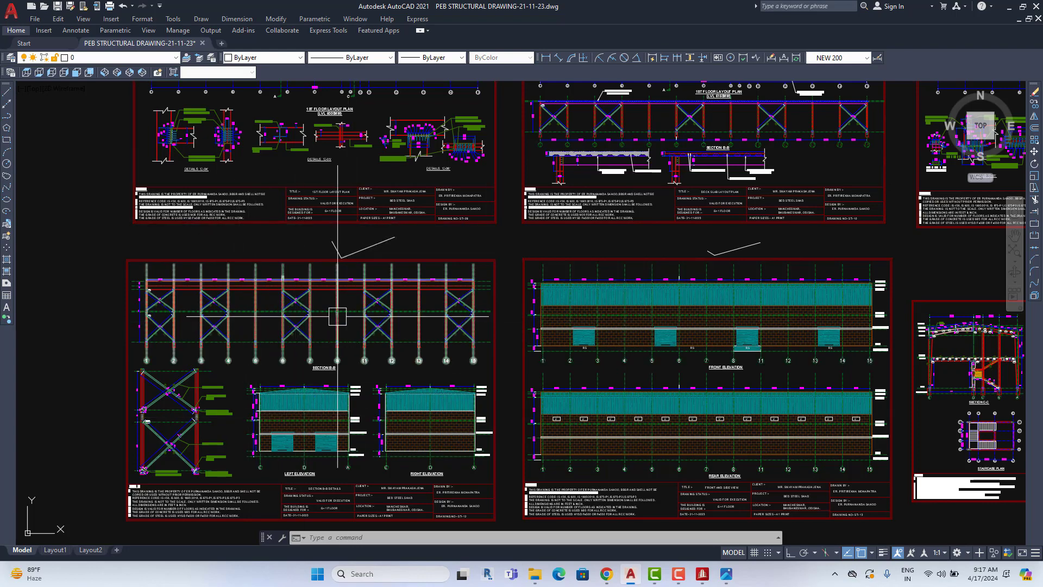
pyautogui.scroll(4, 330, 372)
pyautogui.scroll(-5, 326, 372)
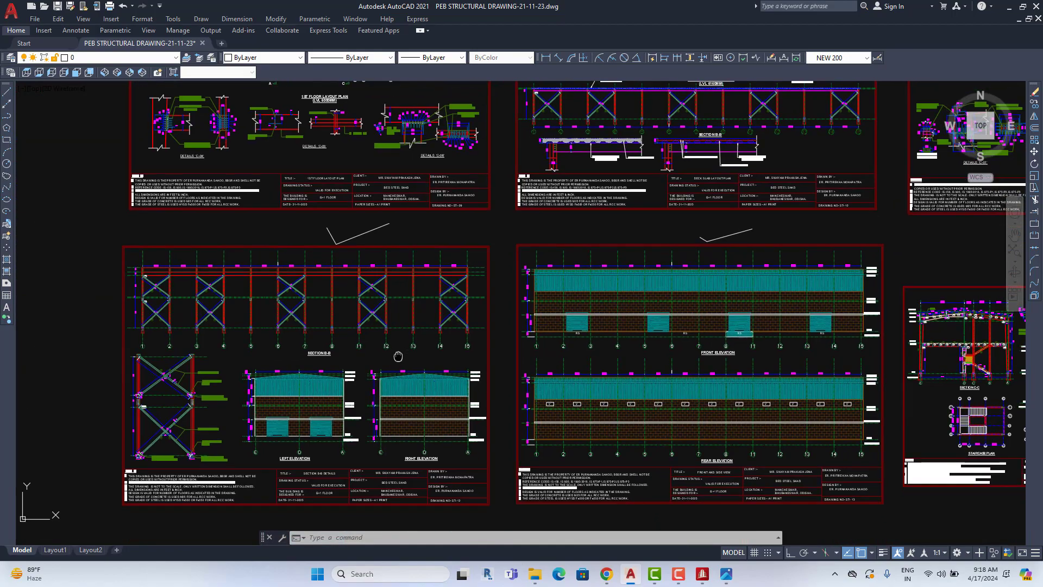
pyautogui.scroll(1, 778, 222)
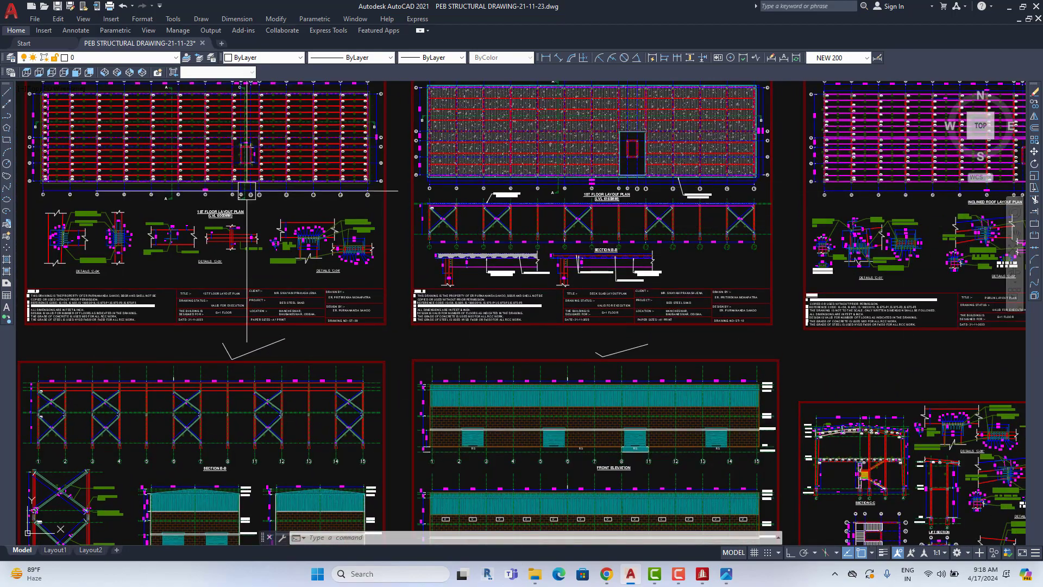
pyautogui.moveTo(778, 222); pyautogui.dragTo(519, 210, button='middle')
pyautogui.scroll(2, 518, 210)
pyautogui.scroll(3, 519, 209)
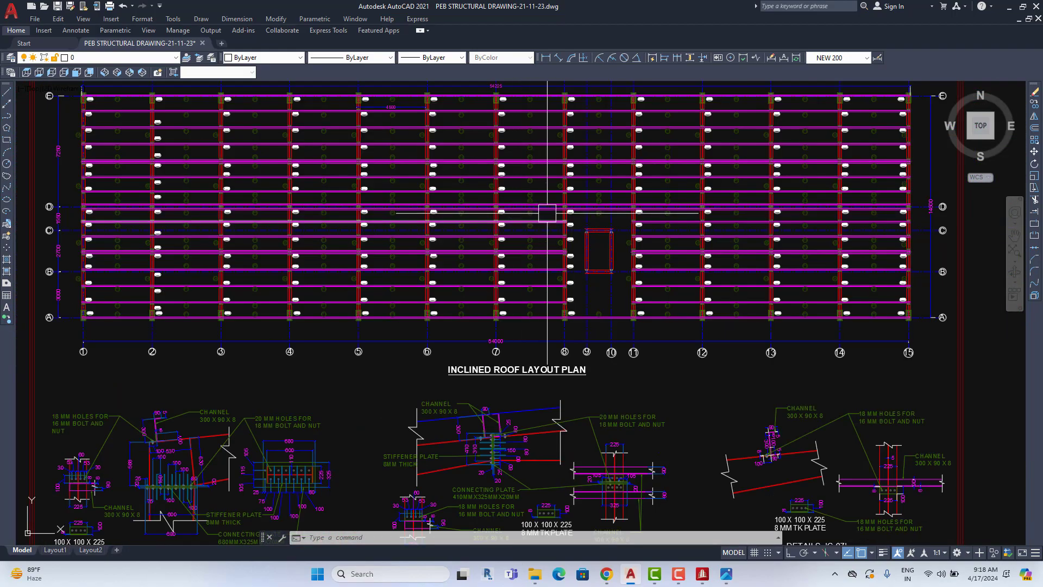
pyautogui.scroll(-5, 539, 247)
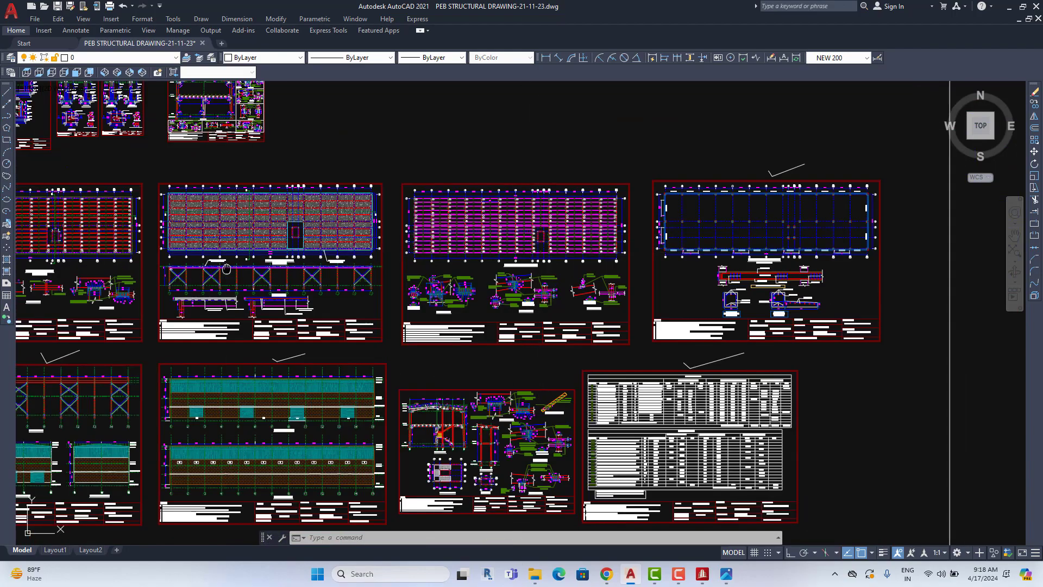
# Frame the whole 1st Floor Layout Plan grid.
pyautogui.moveTo(226, 268); pyautogui.dragTo(198, 116, button='middle')
pyautogui.scroll(3, 198, 116)
pyautogui.scroll(2, 160, 216)
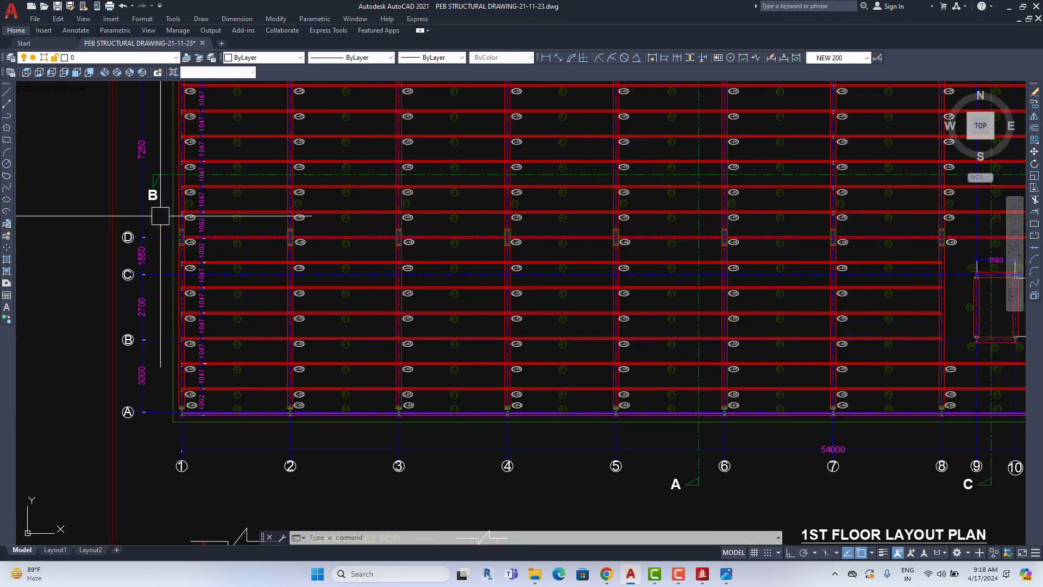
pyautogui.scroll(-2, 156, 195)
pyautogui.moveTo(262, 223)
pyautogui.mouseDown(button='middle')
pyautogui.moveTo(120, 230)
pyautogui.moveTo(215, 229)
pyautogui.mouseUp(button='middle')
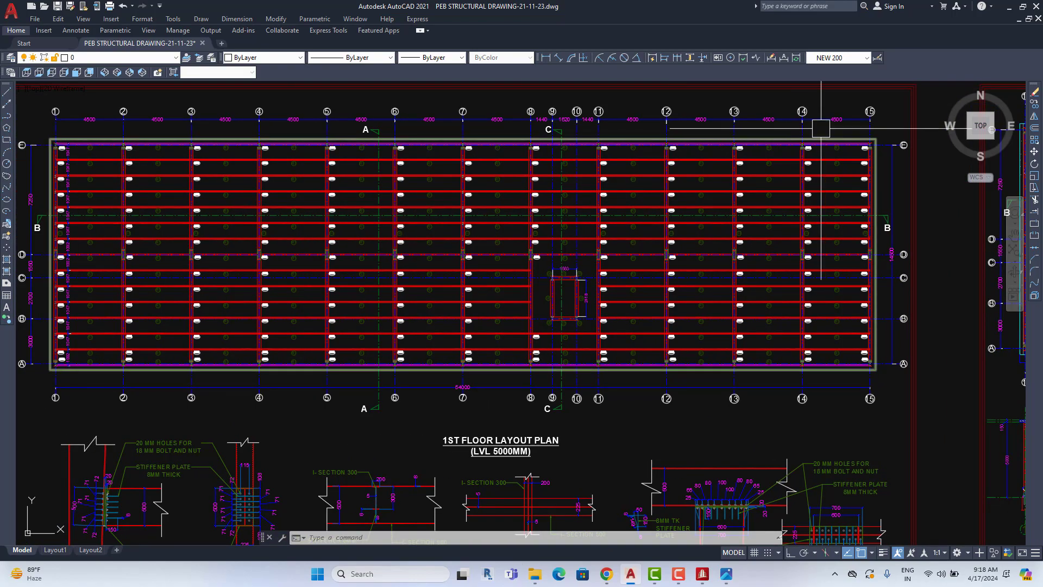
# Zoom into the C-08 detail showing SHS 100 X 100 X 5 bracing with 8MM stiffener plates.
pyautogui.scroll(-5, 561, 386)
pyautogui.moveTo(561, 386); pyautogui.dragTo(629, 163, button='middle')
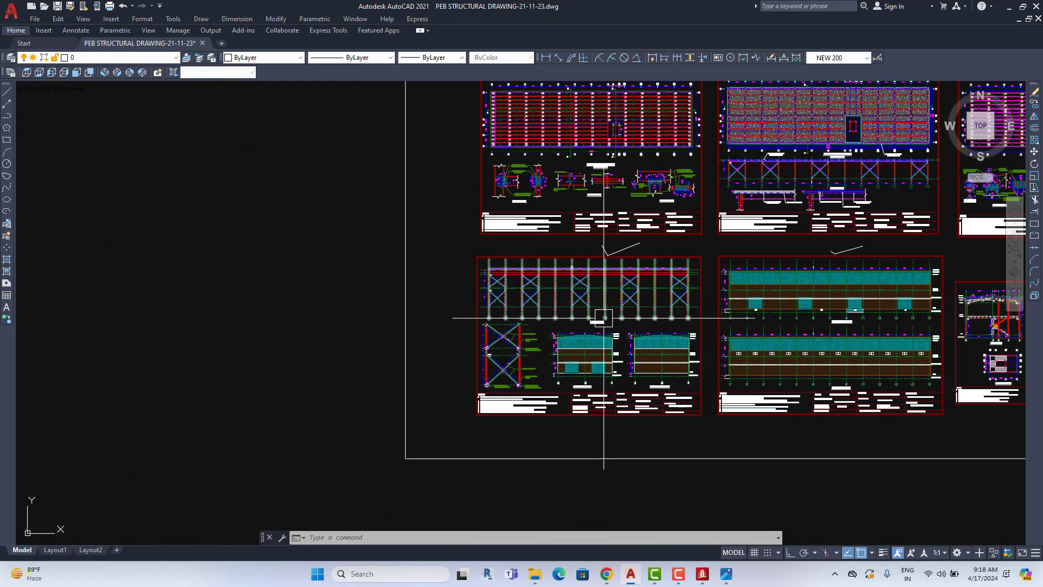
pyautogui.scroll(4, 584, 347)
# Zoom into the bracing labels (18 MM holes, 16 MM bolts), then back out to the Left Elevation.
pyautogui.scroll(3, 407, 369)
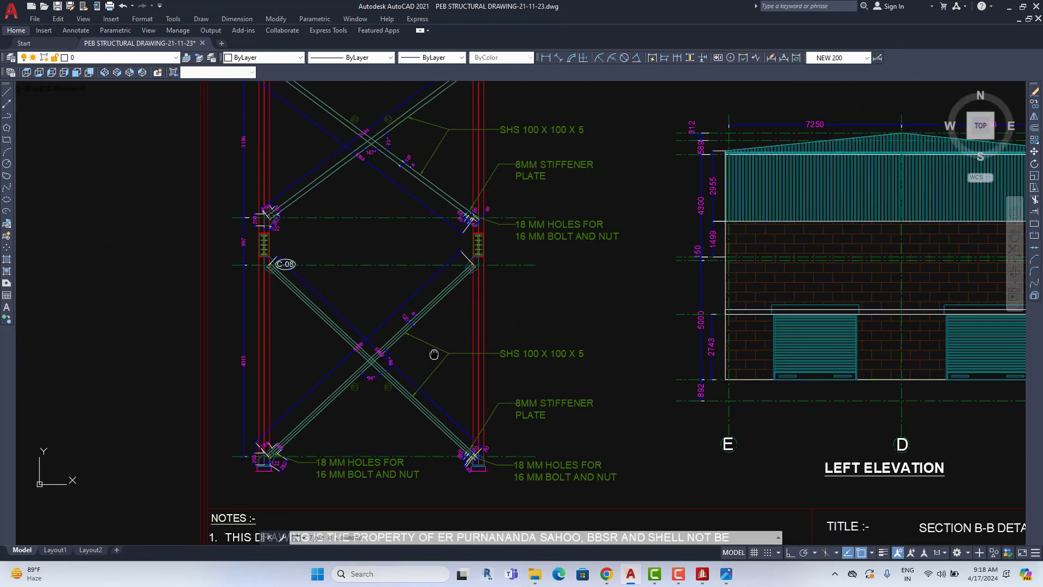
pyautogui.scroll(3, 433, 354)
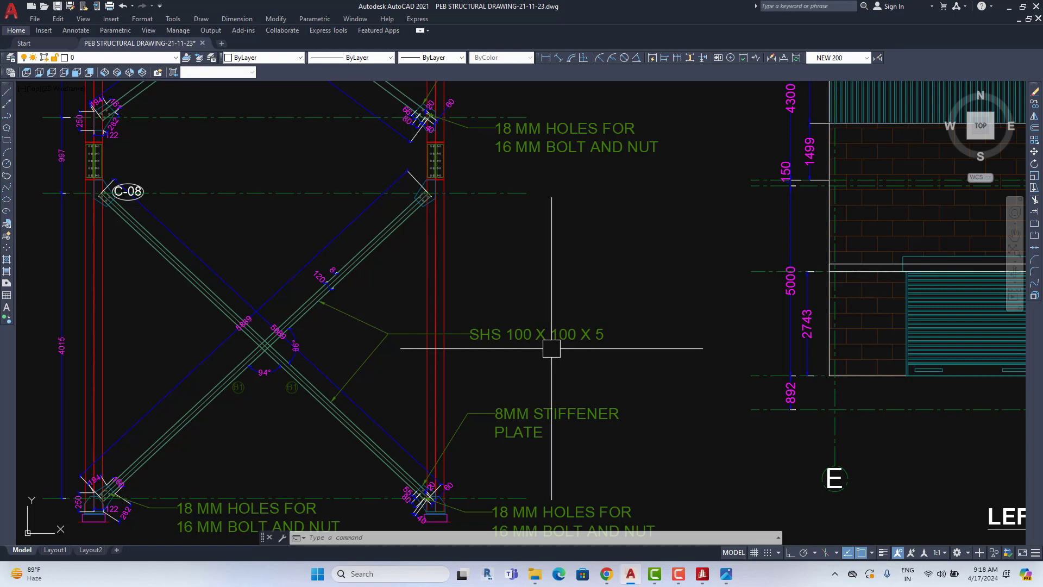
pyautogui.moveTo(557, 356); pyautogui.dragTo(569, 340, button='middle')
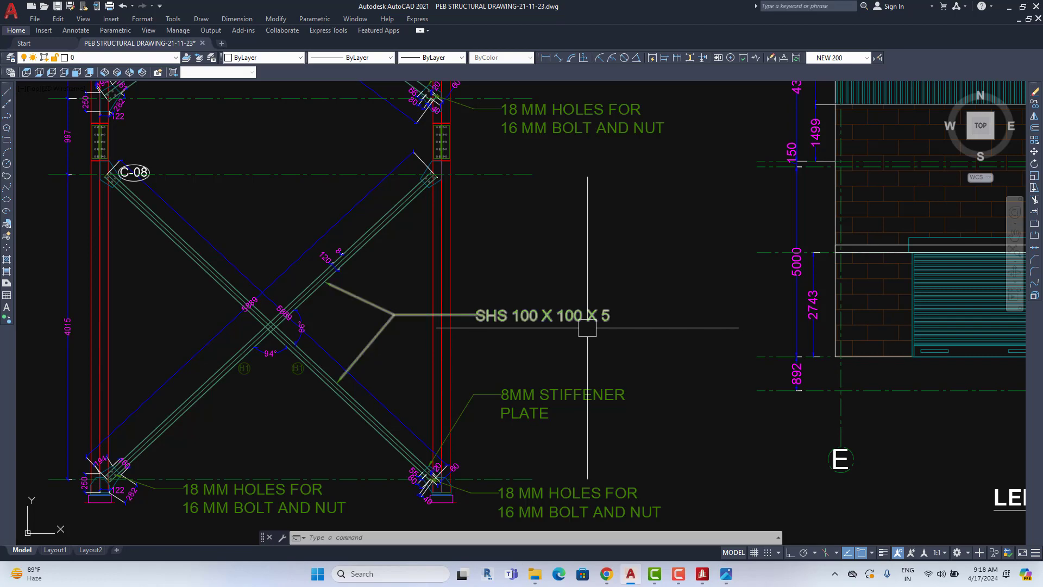
pyautogui.scroll(-3, 569, 340)
pyautogui.scroll(-3, 361, 273)
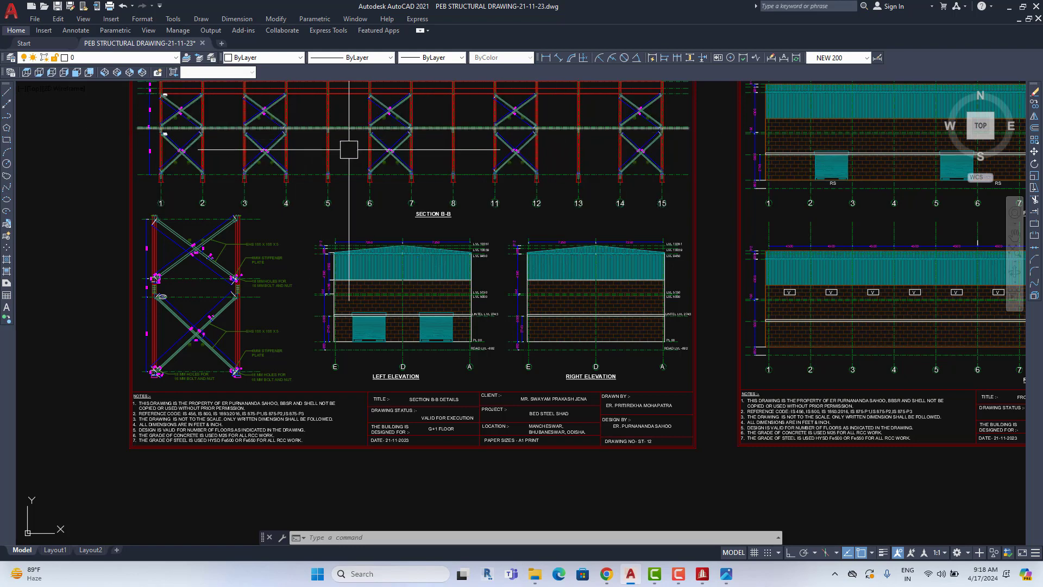
pyautogui.scroll(2, 206, 290)
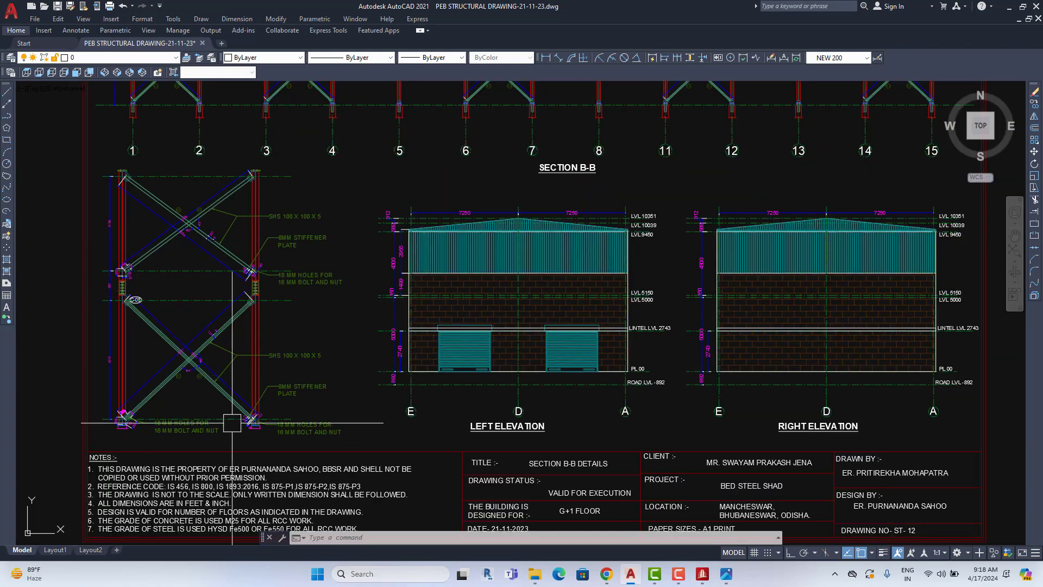
pyautogui.scroll(2, 278, 252)
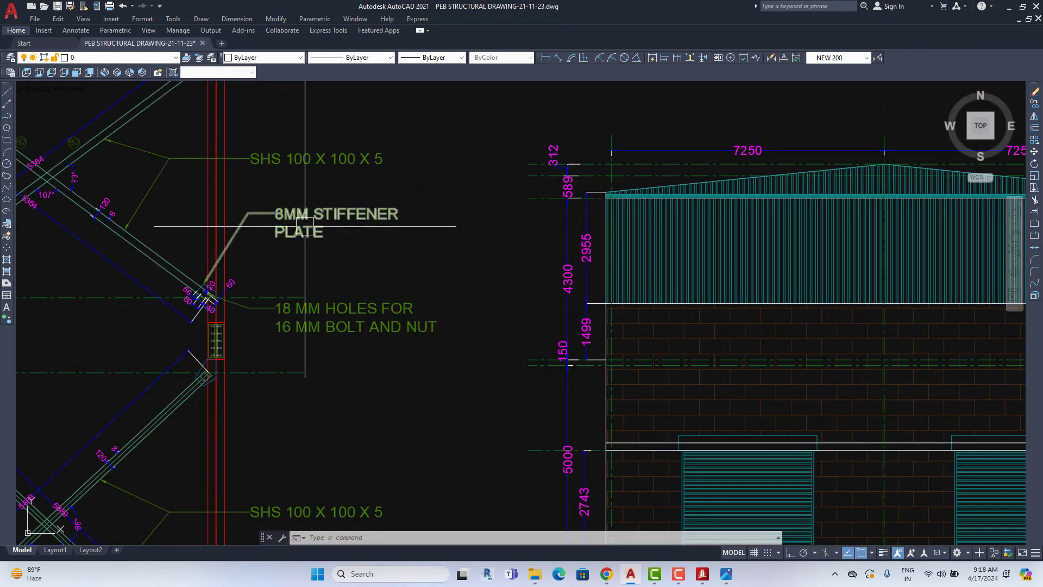
pyautogui.scroll(3, 315, 191)
pyautogui.scroll(-5, 356, 254)
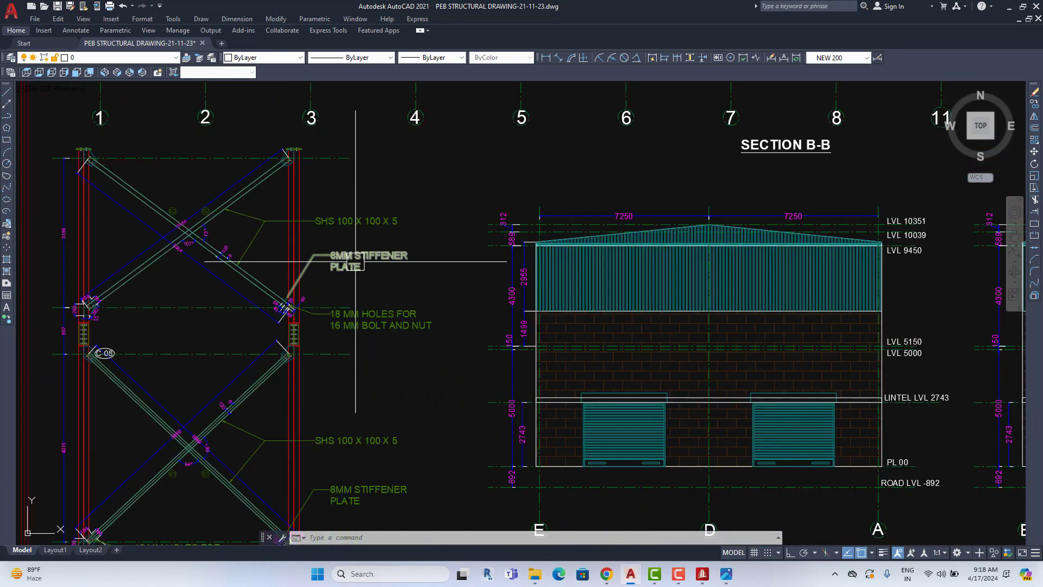
pyautogui.scroll(1, 397, 206)
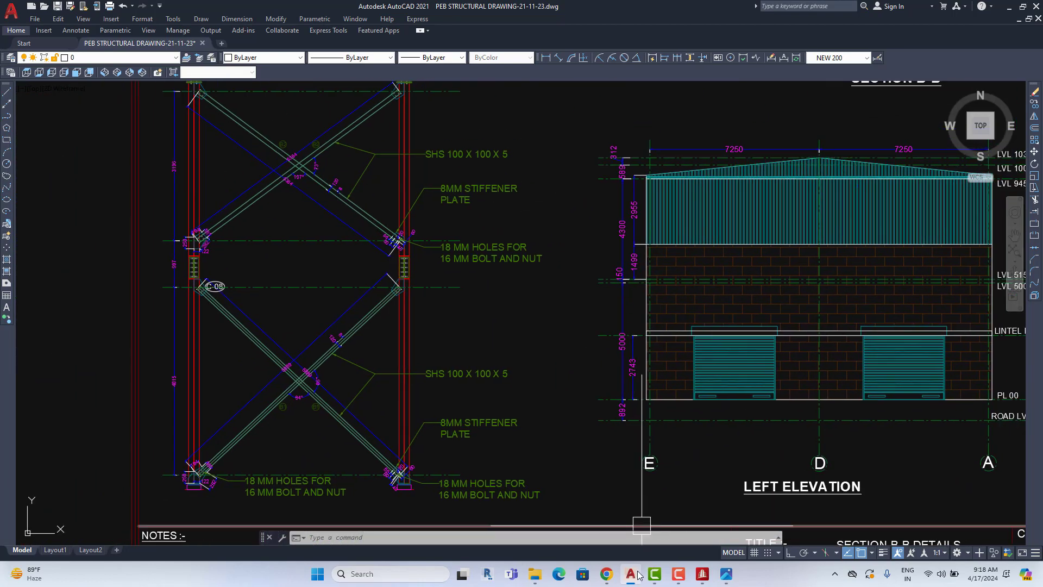
# Clear the Google Images search box and search for "PEB BRASSING".
pyautogui.click(607, 576)
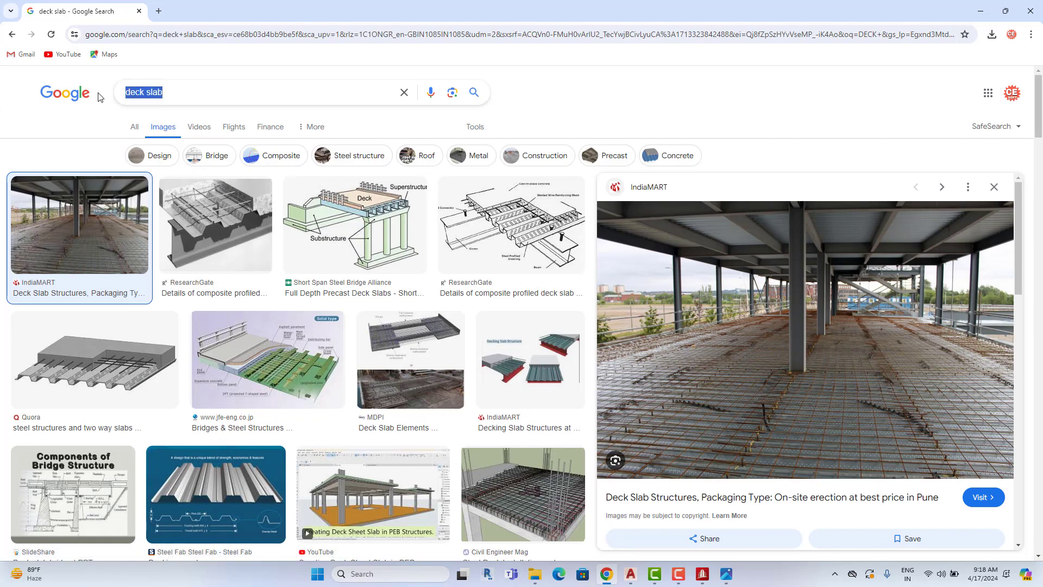
pyautogui.write('E')
pyautogui.press('BackSpace')
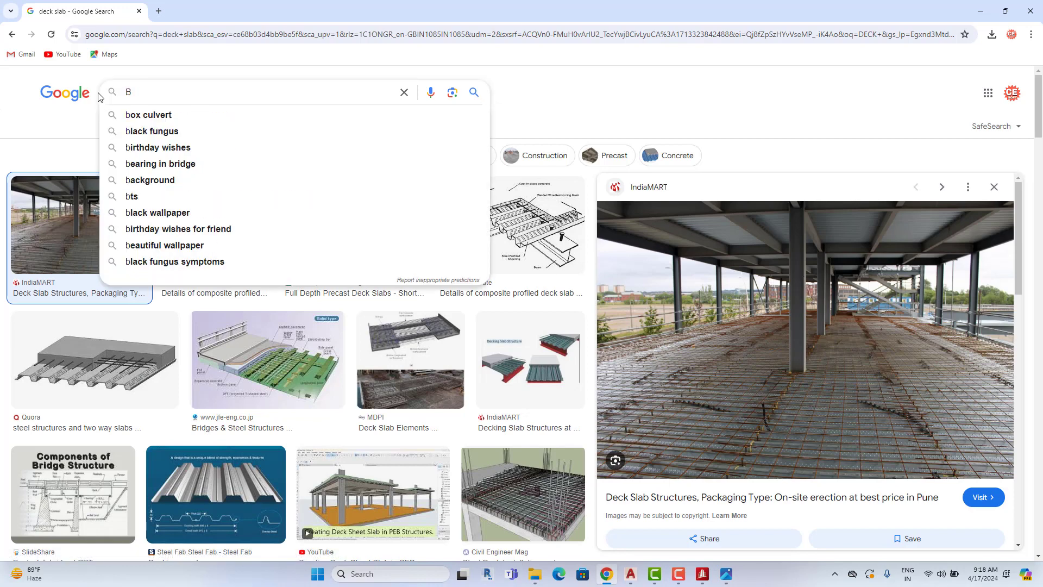
pyautogui.press('BackSpace')
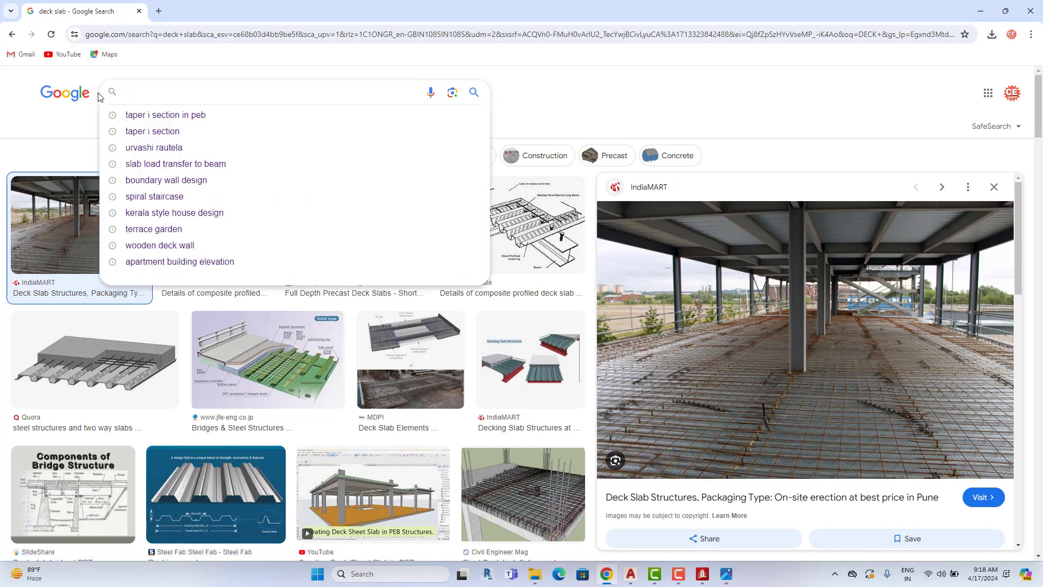
pyautogui.write('PEB ')
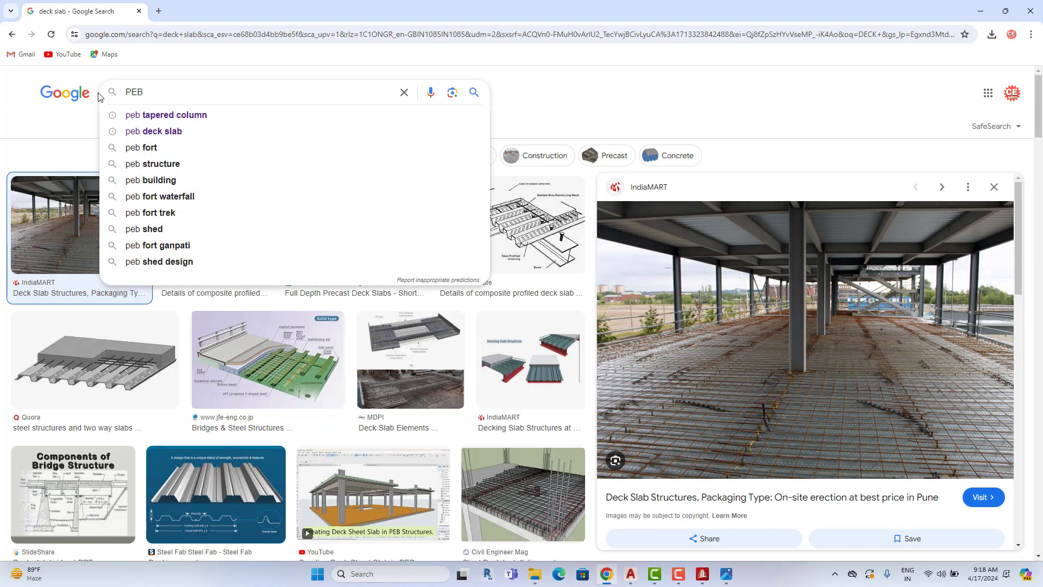
pyautogui.write('BRASSING')
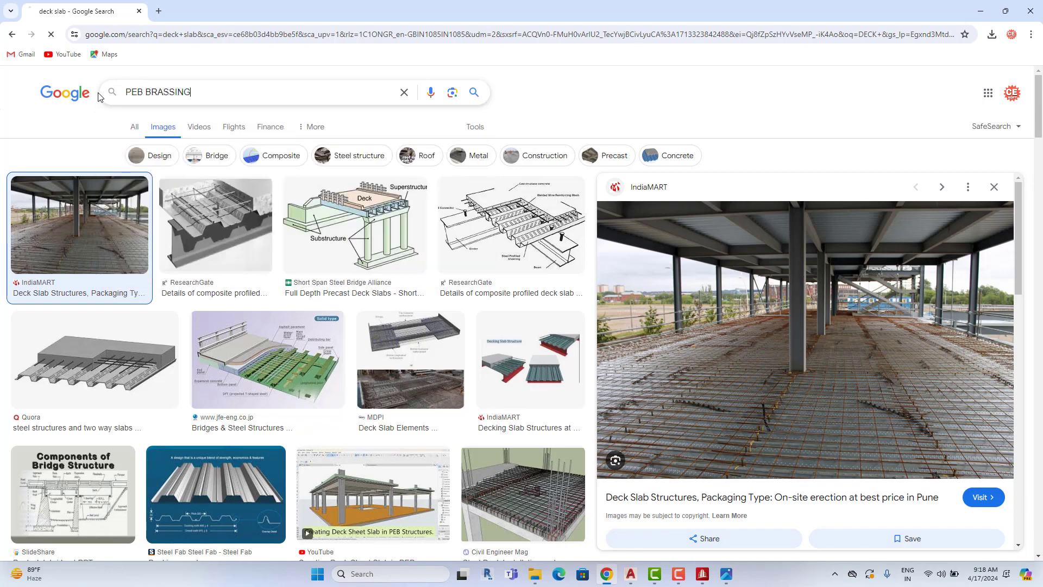
pyautogui.press('Return')
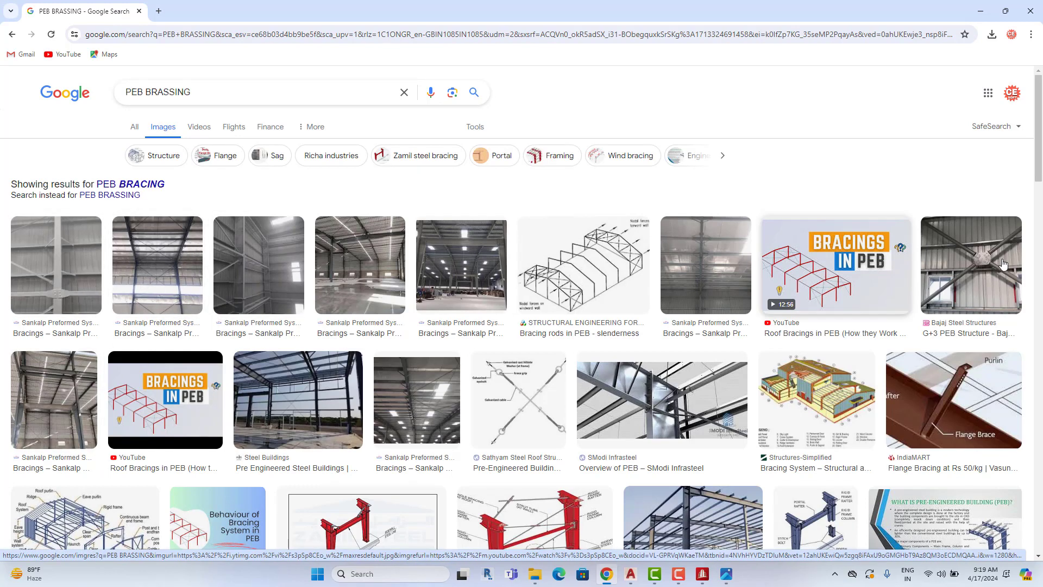
# Preview the Bajaj Steel bracing photo, then go back to the results.
pyautogui.click(988, 270)
pyautogui.write('SQUARE')
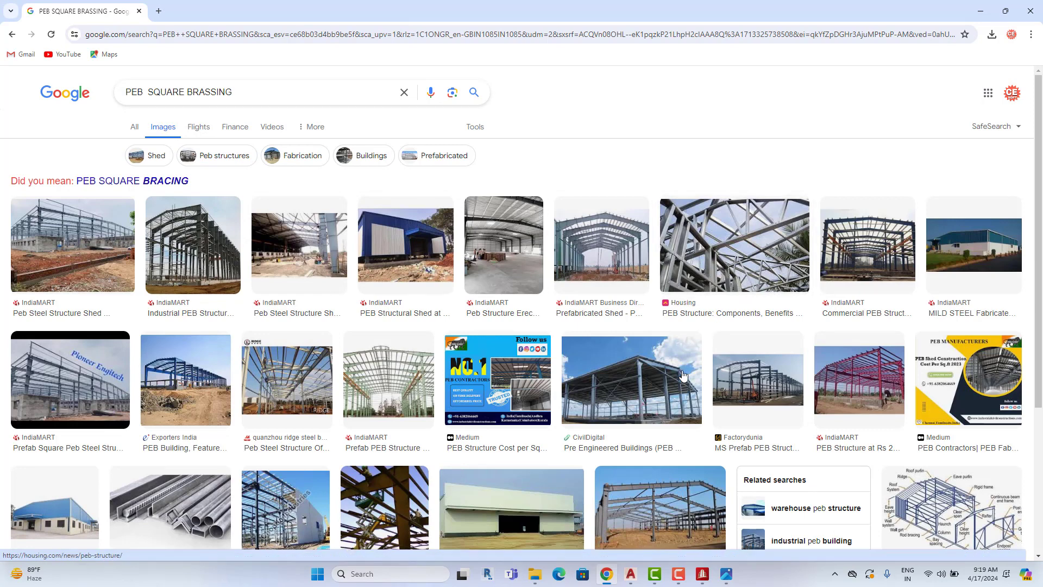
pyautogui.scroll(-2, 436, 353)
pyautogui.scroll(-3, 437, 353)
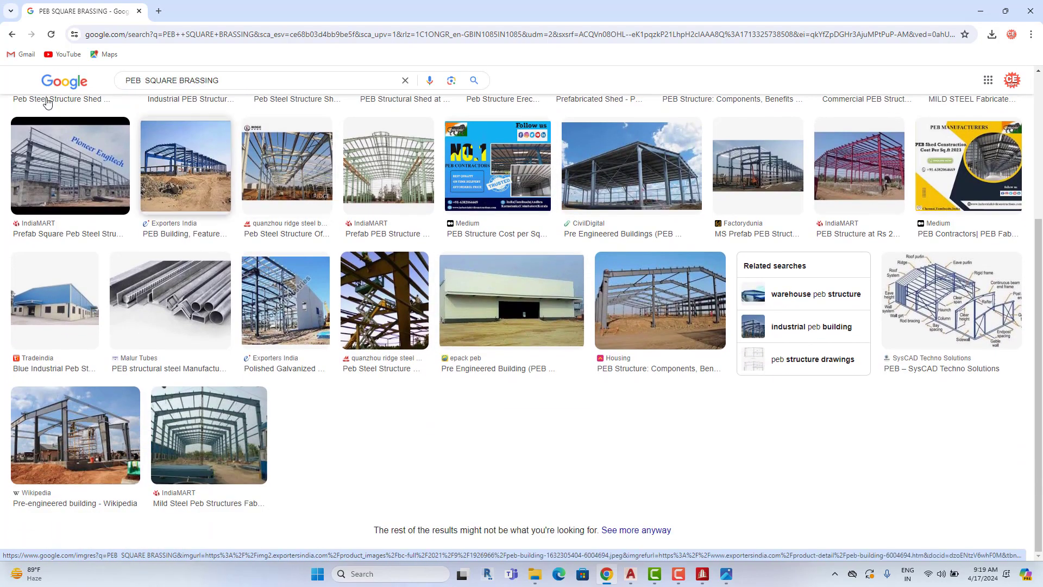
pyautogui.click(12, 34)
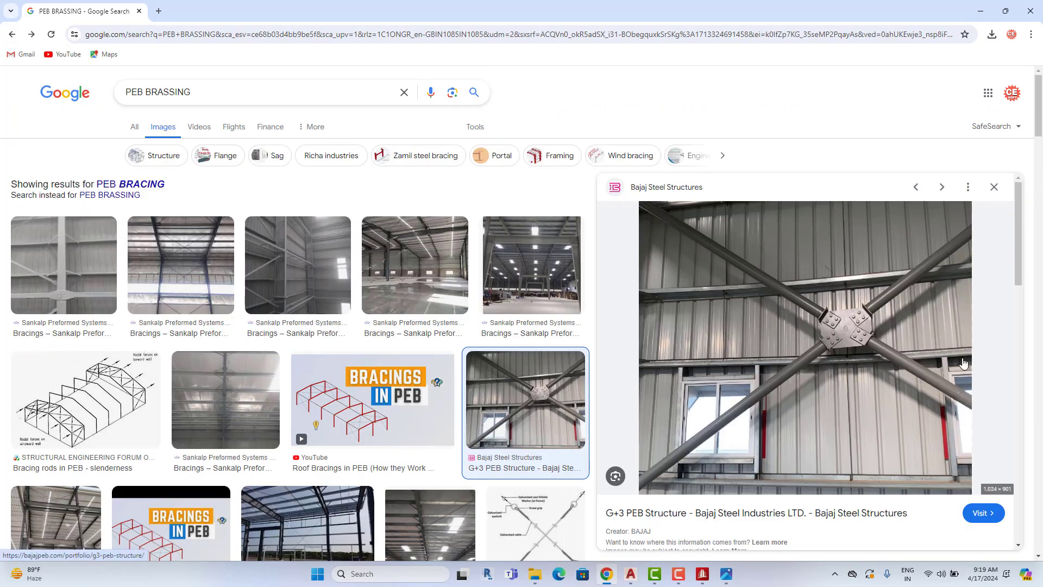
# Enlarge the Sankalp bracing photo, then switch back to AutoCAD.
pyautogui.scroll(-5, 815, 407)
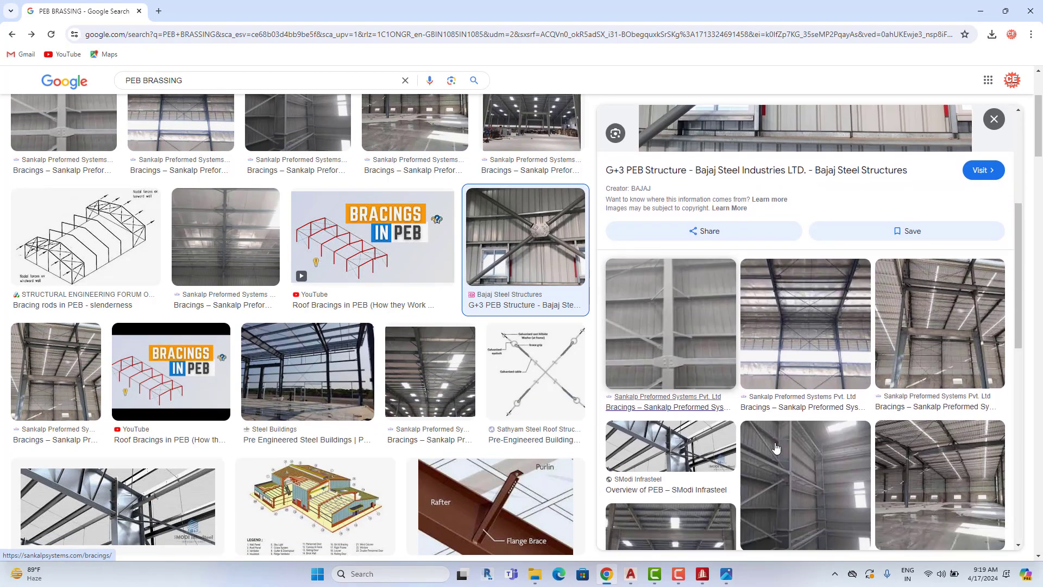
pyautogui.scroll(-1, 776, 448)
pyautogui.click(817, 283)
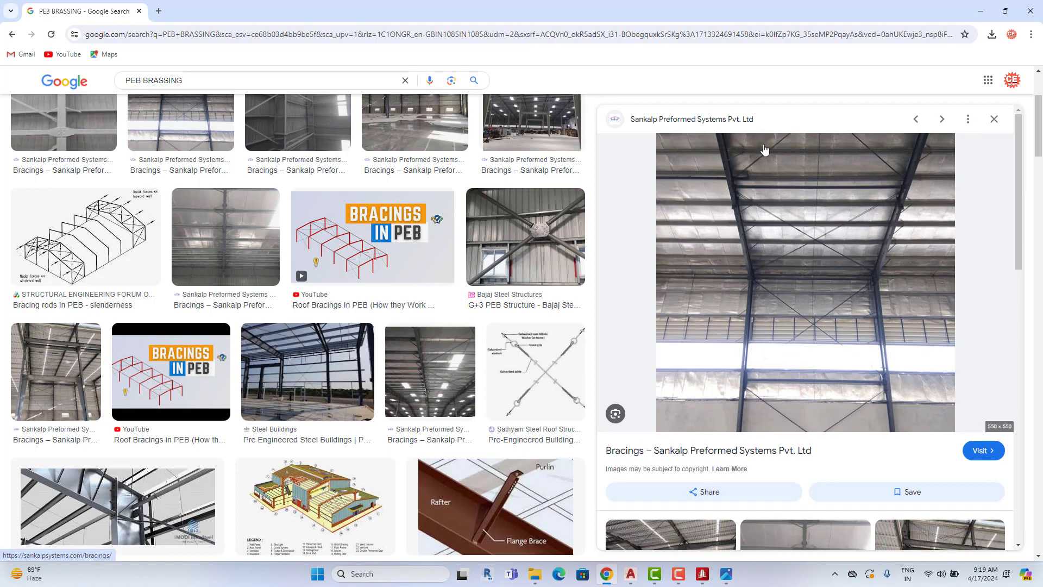
pyautogui.scroll(-3, 793, 315)
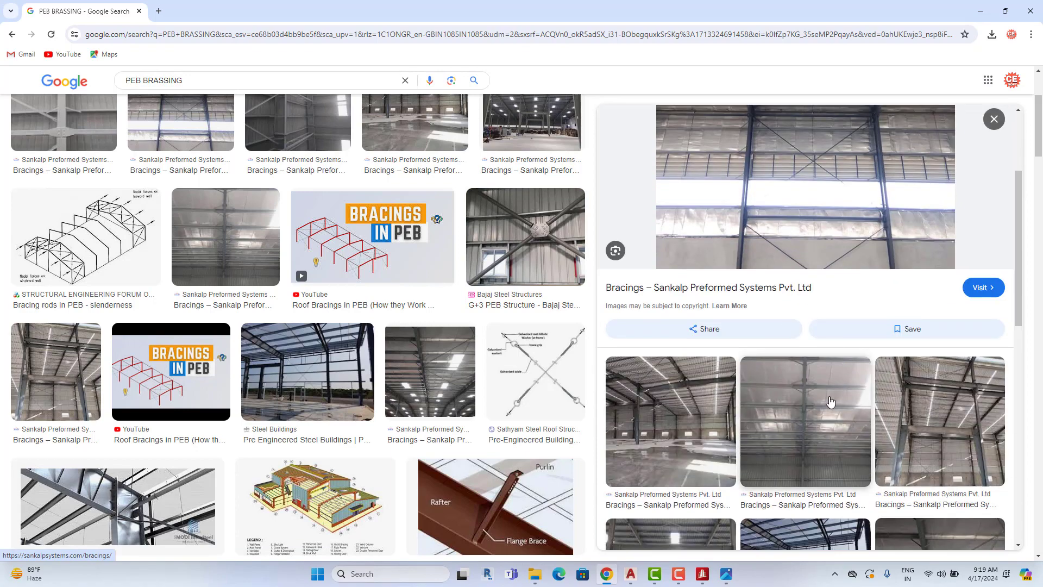
pyautogui.scroll(-3, 829, 403)
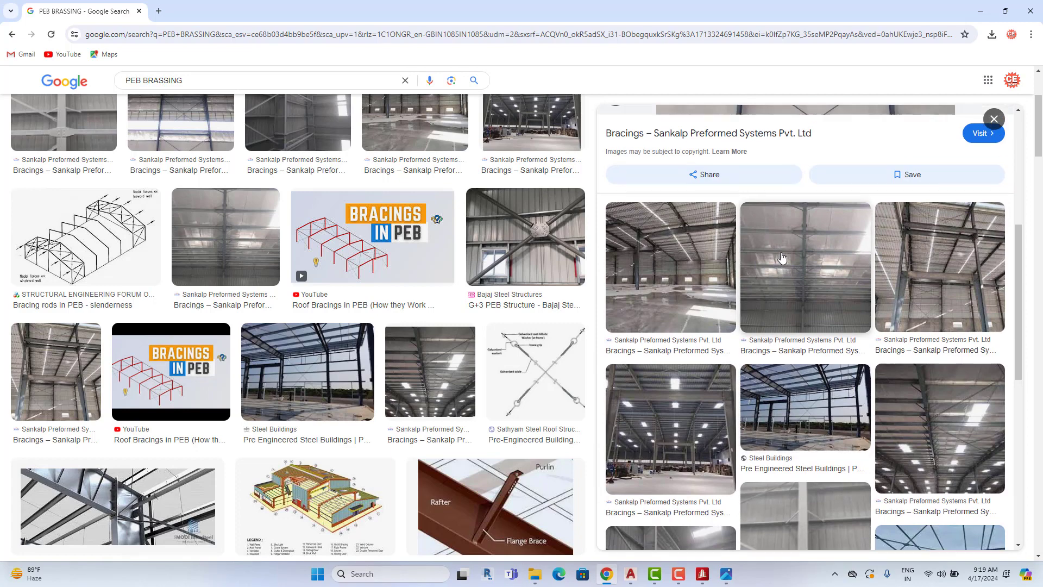
pyautogui.scroll(5, 763, 224)
pyautogui.hotkey('alt', 'Tab')
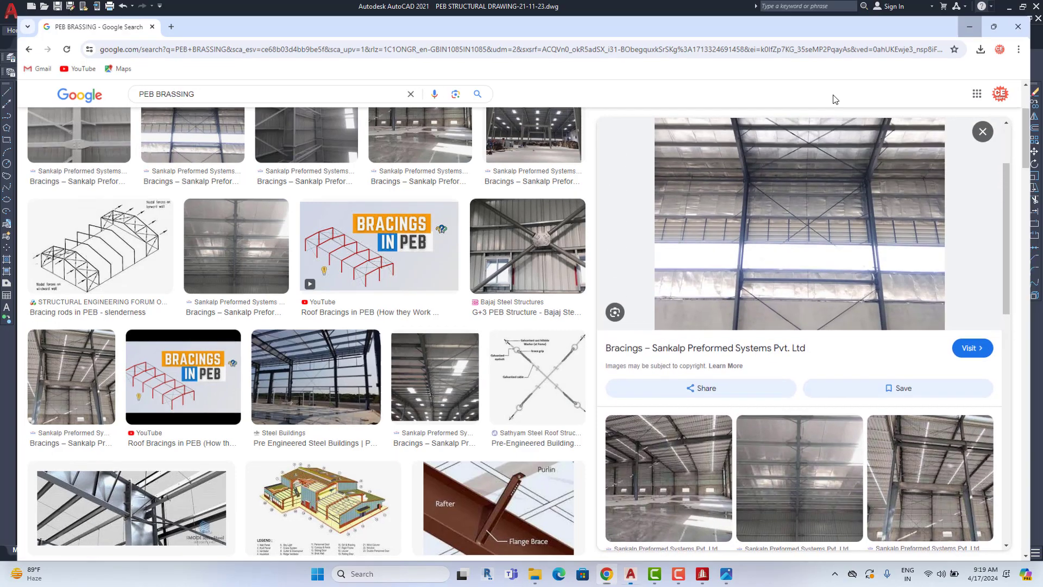
# Centre the full Section B-B sheet beside the front and rear elevation sheet.
pyautogui.scroll(-5, 359, 398)
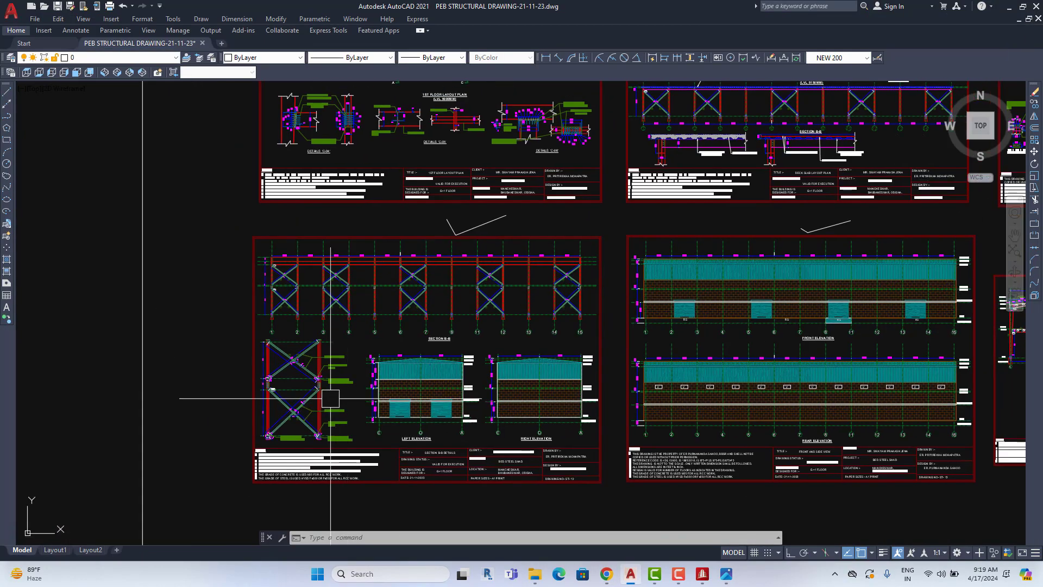
pyautogui.scroll(4, 326, 399)
pyautogui.moveTo(321, 402); pyautogui.dragTo(319, 286, button='middle')
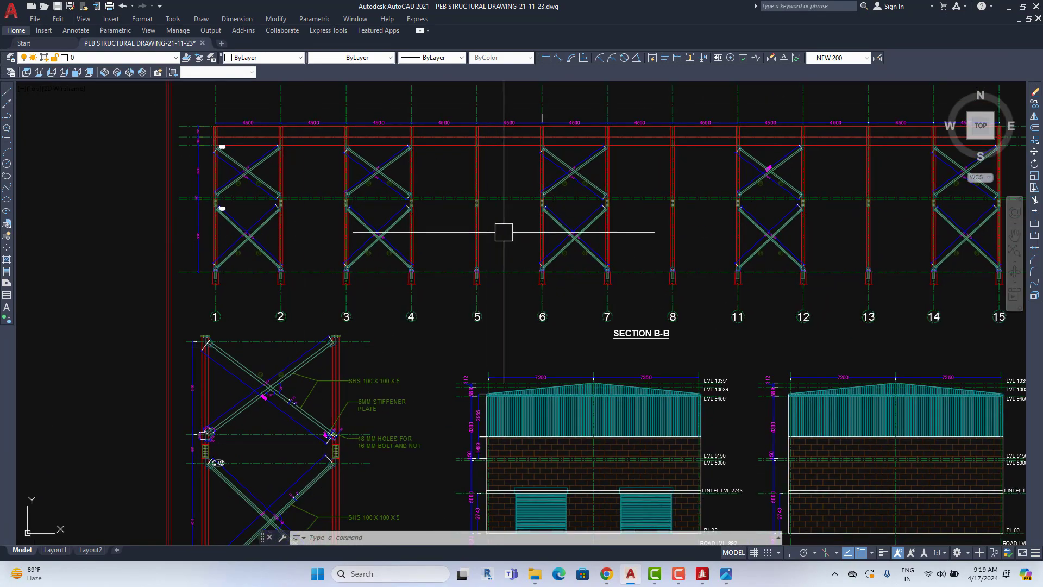
pyautogui.scroll(-2, 634, 270)
pyautogui.moveTo(890, 272); pyautogui.dragTo(595, 291, button='middle')
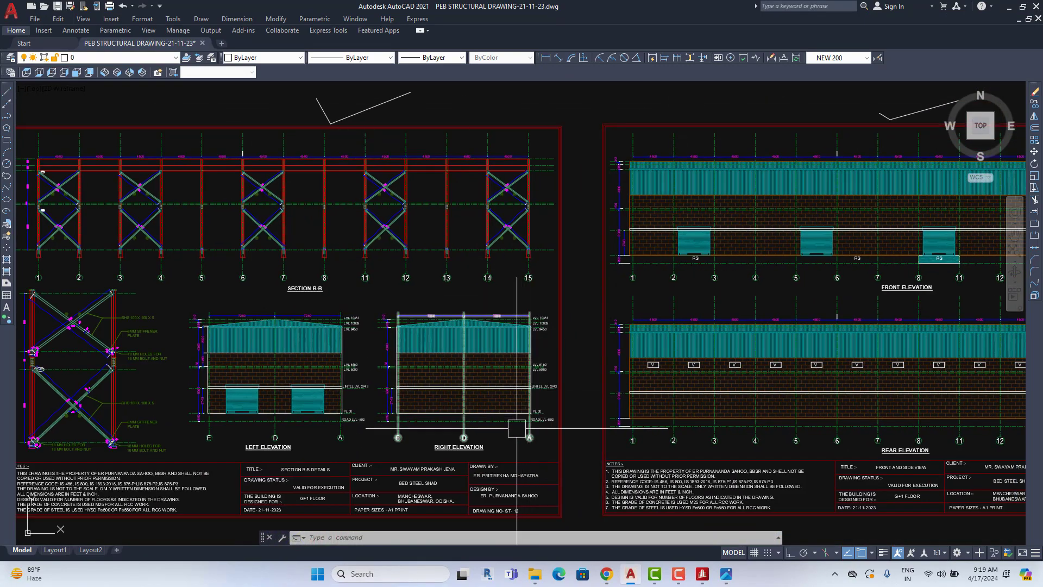
pyautogui.moveTo(511, 432); pyautogui.dragTo(604, 416, button='middle')
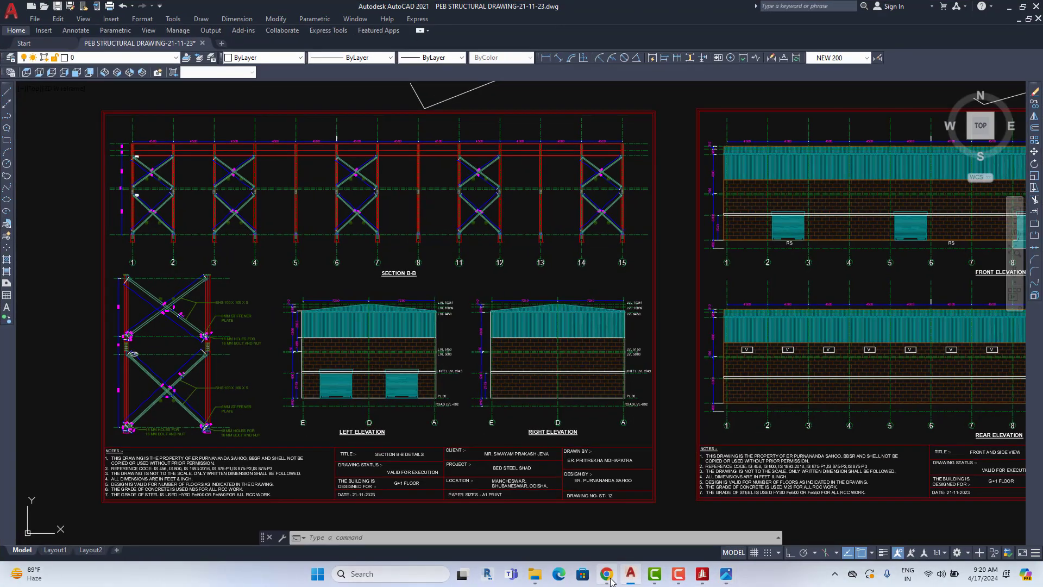
# Preview the Pre Engineered Steel Buildings frame photo in Chrome, then minimize the browser.
pyautogui.click(607, 574)
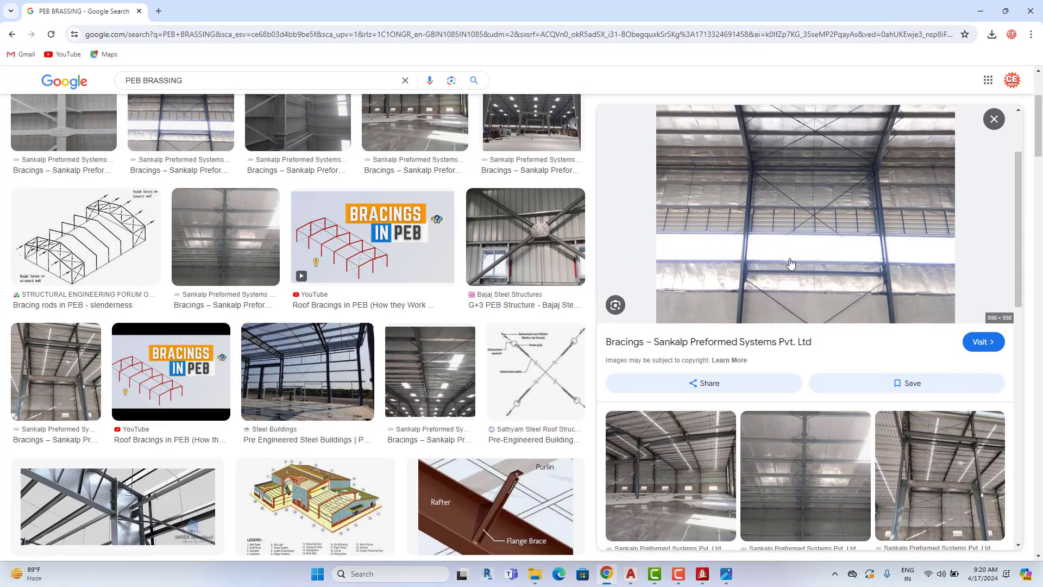
pyautogui.scroll(-1, 706, 442)
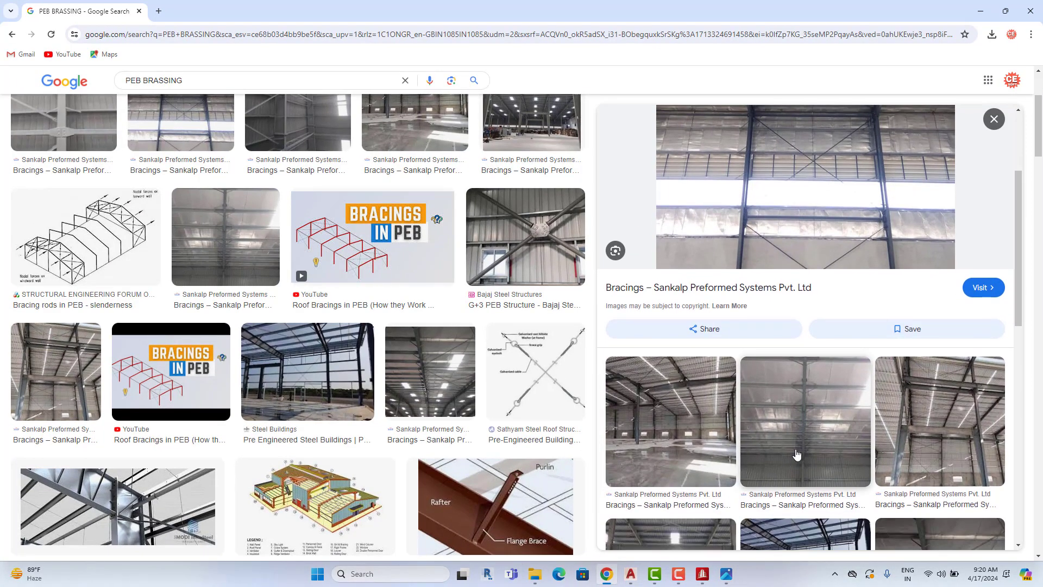
pyautogui.click(305, 375)
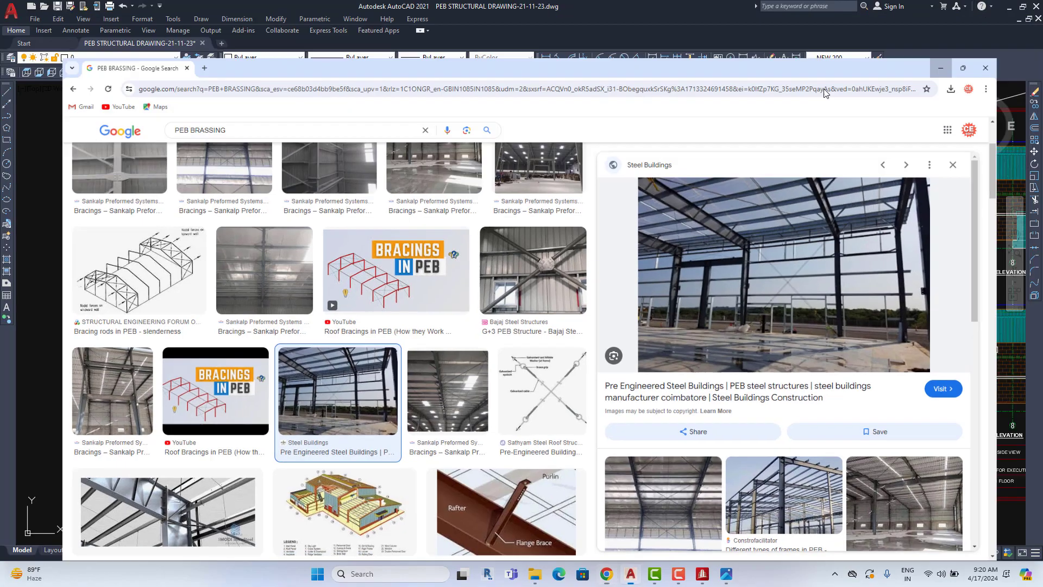
pyautogui.click(980, 11)
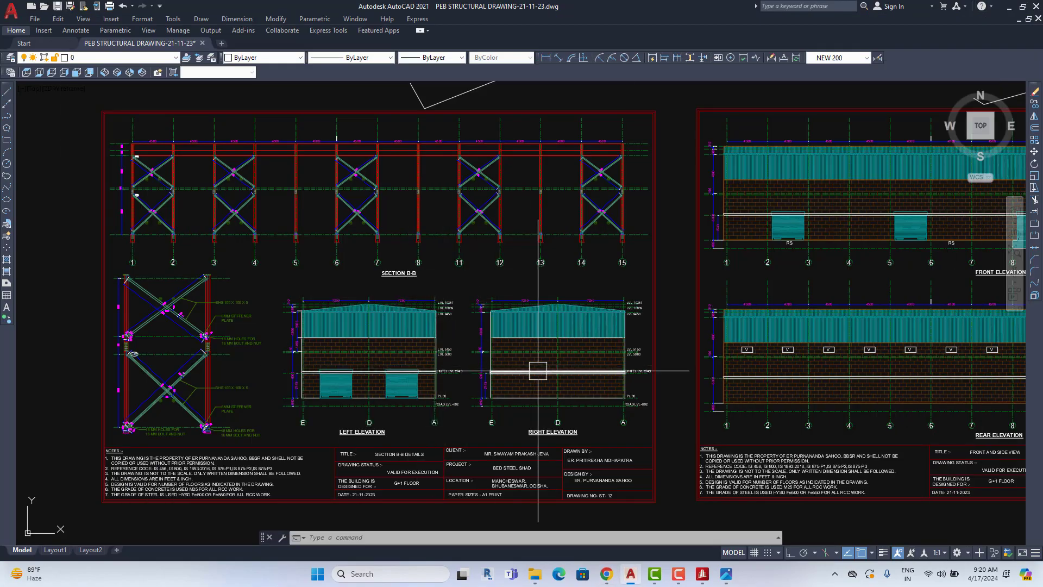
# Move Section B-B upward and pan over to the front and rear elevations.
pyautogui.scroll(2, 537, 371)
pyautogui.moveTo(200, 118); pyautogui.dragTo(251, 264, button='middle')
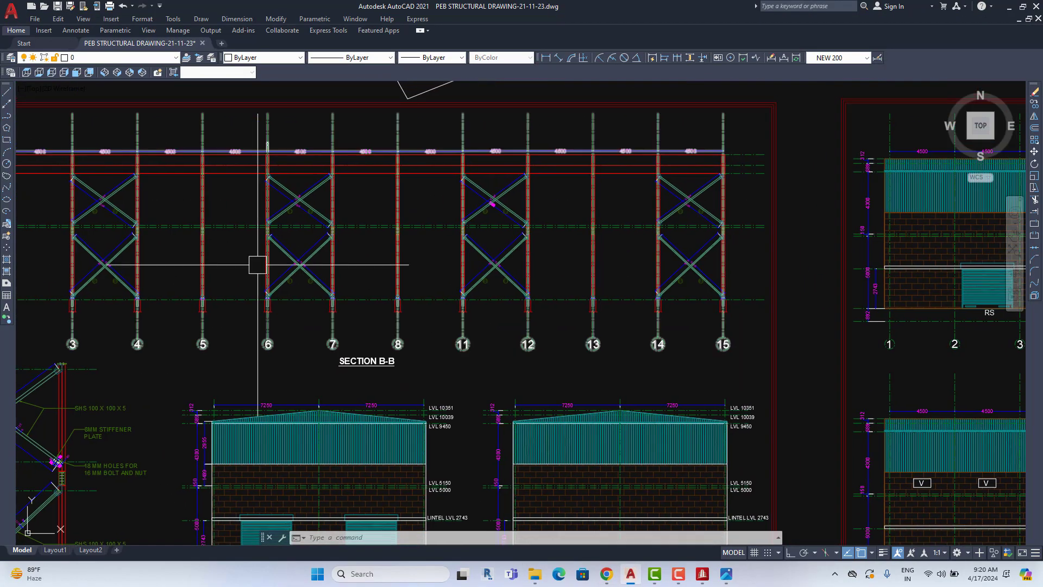
pyautogui.scroll(-2, 323, 228)
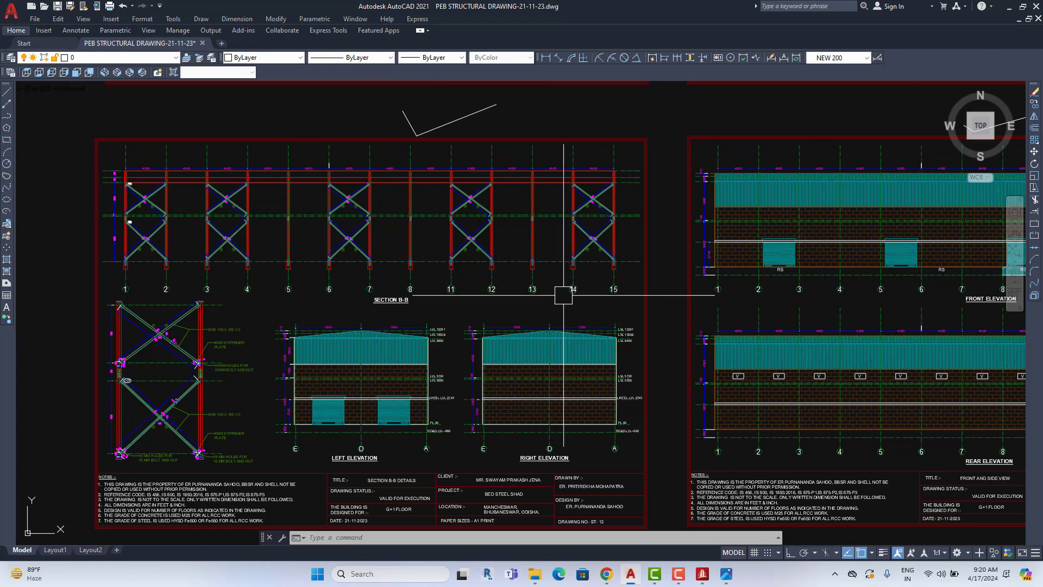
pyautogui.moveTo(1002, 305)
pyautogui.mouseDown(button='middle')
pyautogui.moveTo(550, 299)
pyautogui.moveTo(562, 315)
pyautogui.moveTo(559, 192)
pyautogui.moveTo(548, 168)
pyautogui.mouseUp(button='middle')
pyautogui.scroll(2, 502, 234)
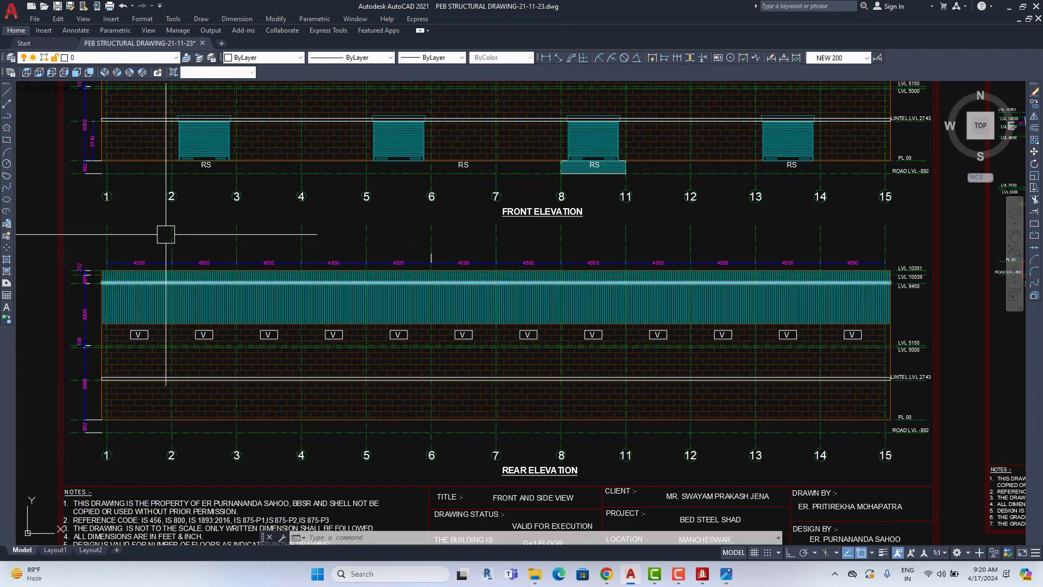
pyautogui.scroll(-2, 201, 339)
pyautogui.scroll(2, 211, 334)
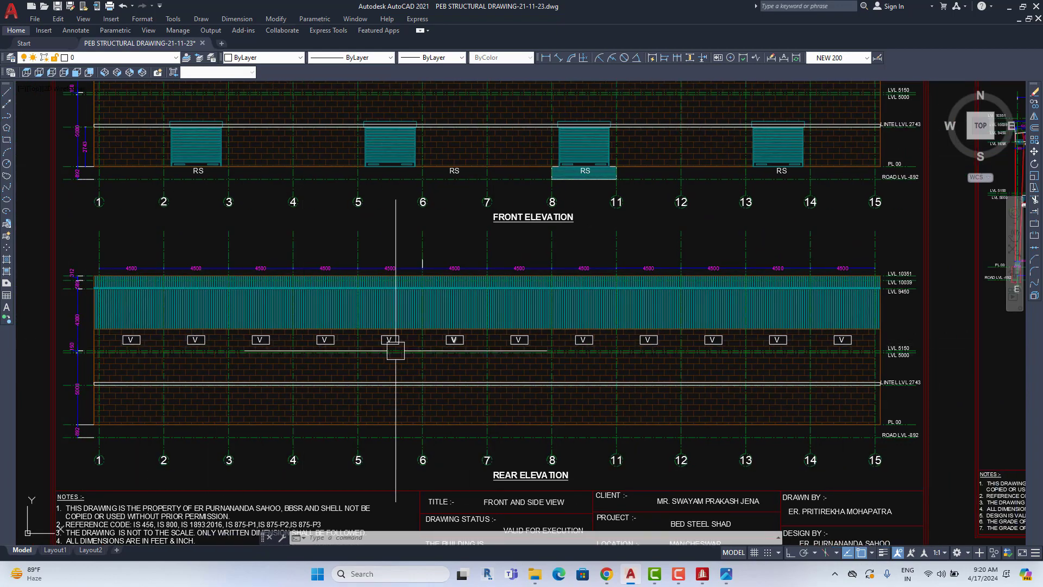
pyautogui.scroll(-3, 486, 326)
pyautogui.scroll(-1, 467, 358)
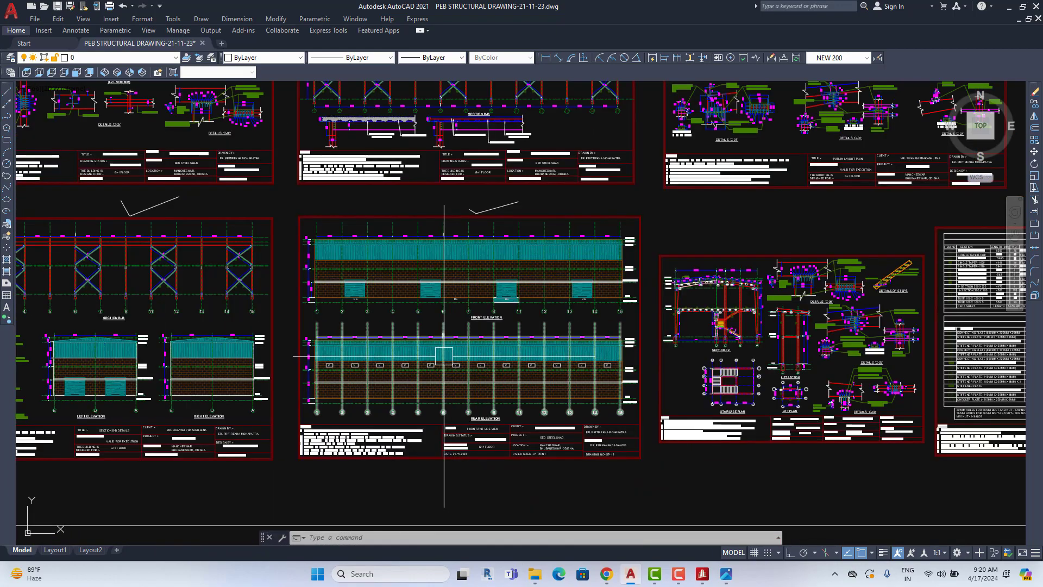
# Zoom into the LVL 5150MM floor plan with its 54724MM X 15300MM deck slab note.
pyautogui.moveTo(472, 356)
pyautogui.mouseDown(button='middle')
pyautogui.moveTo(320, 369)
pyautogui.moveTo(462, 369)
pyautogui.moveTo(297, 366)
pyautogui.mouseUp(button='middle')
pyautogui.scroll(-2, 366, 364)
pyautogui.scroll(2, 297, 366)
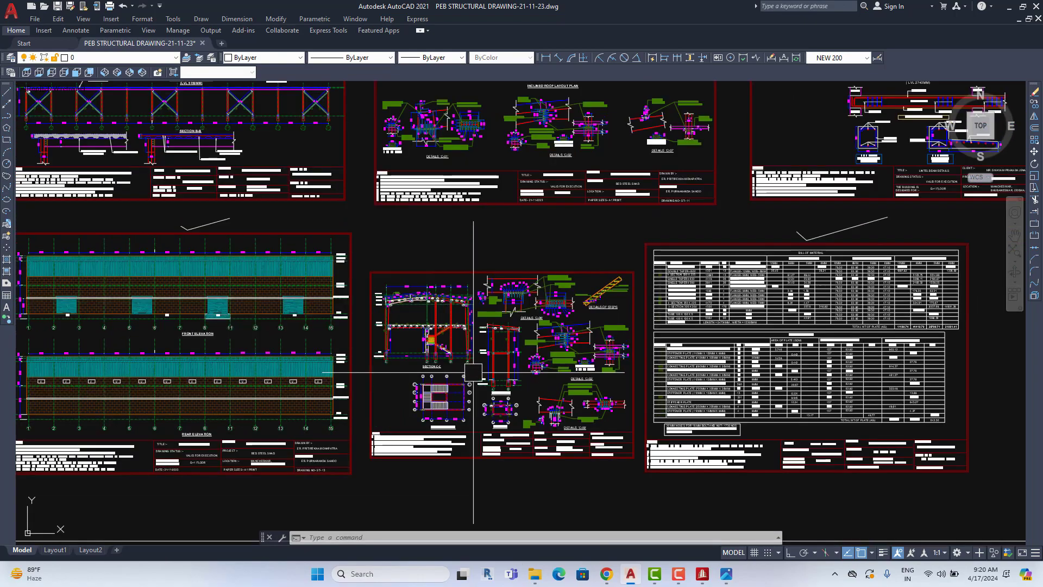
pyautogui.scroll(1, 419, 363)
pyautogui.scroll(2, 418, 363)
pyautogui.scroll(2, 418, 363)
pyautogui.scroll(-3, 418, 363)
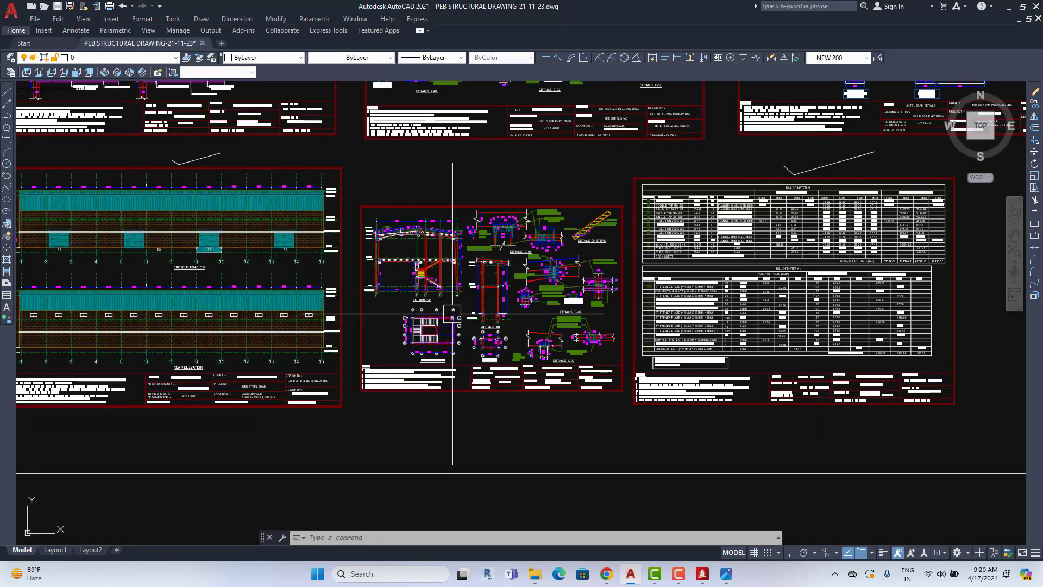
pyautogui.moveTo(328, 244)
pyautogui.mouseDown(button='middle')
pyautogui.moveTo(353, 312)
pyautogui.moveTo(347, 540)
pyautogui.mouseUp(button='middle')
pyautogui.scroll(3, 233, 274)
pyautogui.scroll(2, 217, 251)
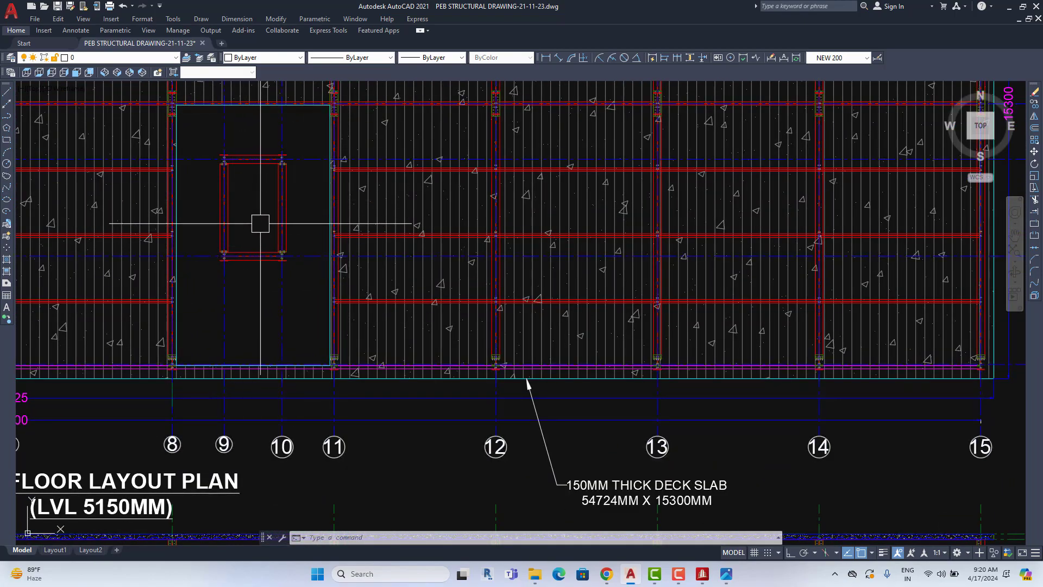
# Zoom out to all sheets, then zoom into the Staircase Plan on the details sheet.
pyautogui.scroll(-5, 260, 223)
pyautogui.scroll(-3, 260, 223)
pyautogui.moveTo(565, 451); pyautogui.dragTo(511, 304, button='middle')
pyautogui.moveTo(511, 383); pyautogui.dragTo(511, 344, button='middle')
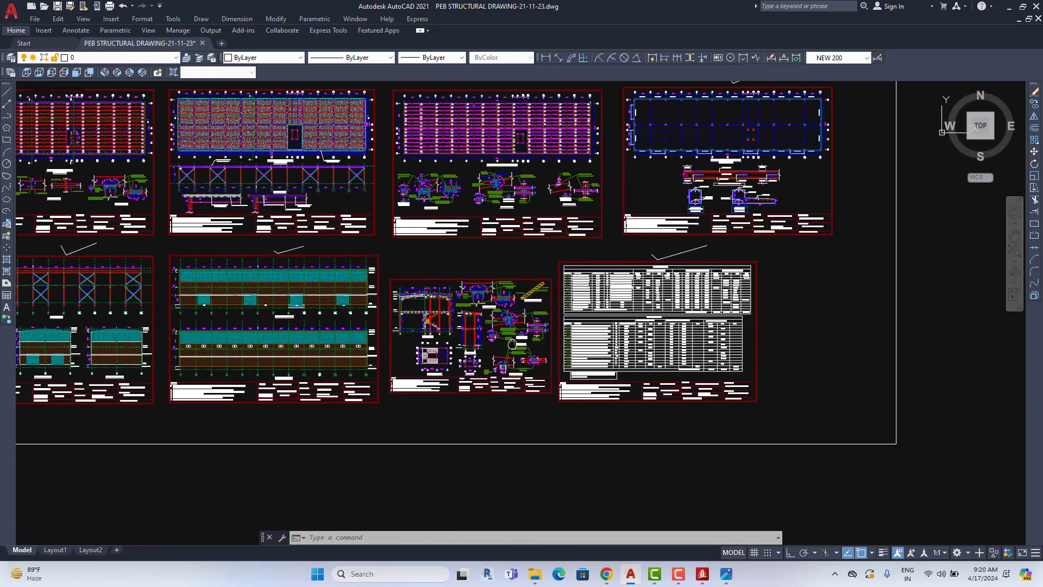
pyautogui.scroll(2, 489, 350)
pyautogui.scroll(6, 450, 362)
pyautogui.scroll(2, 445, 363)
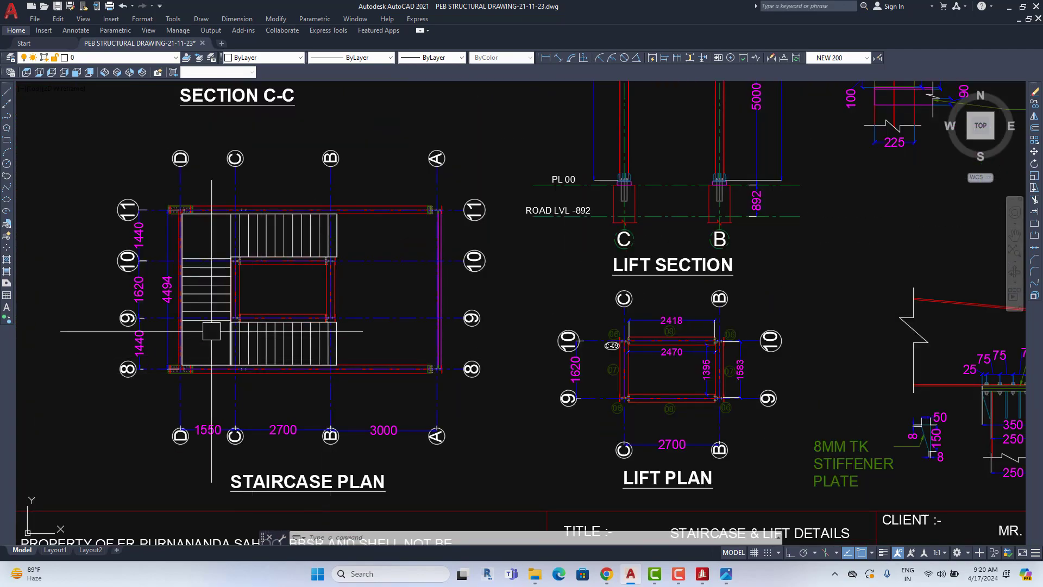
pyautogui.scroll(-3, 306, 303)
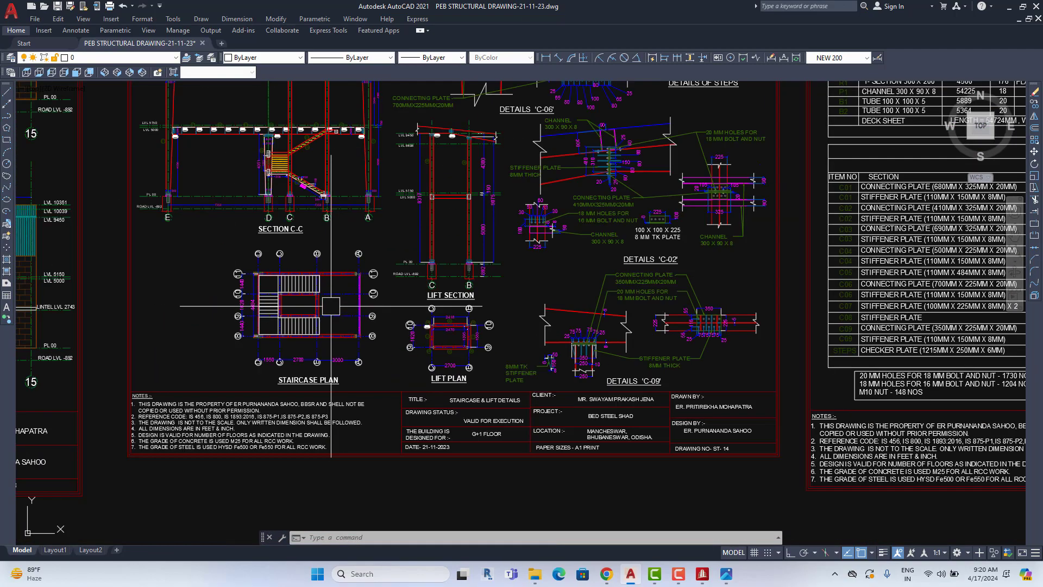
# Inspect the Section C-C stair dimensions up close.
pyautogui.moveTo(326, 304); pyautogui.dragTo(337, 396, button='middle')
pyautogui.scroll(3, 345, 383)
pyautogui.scroll(2, 346, 383)
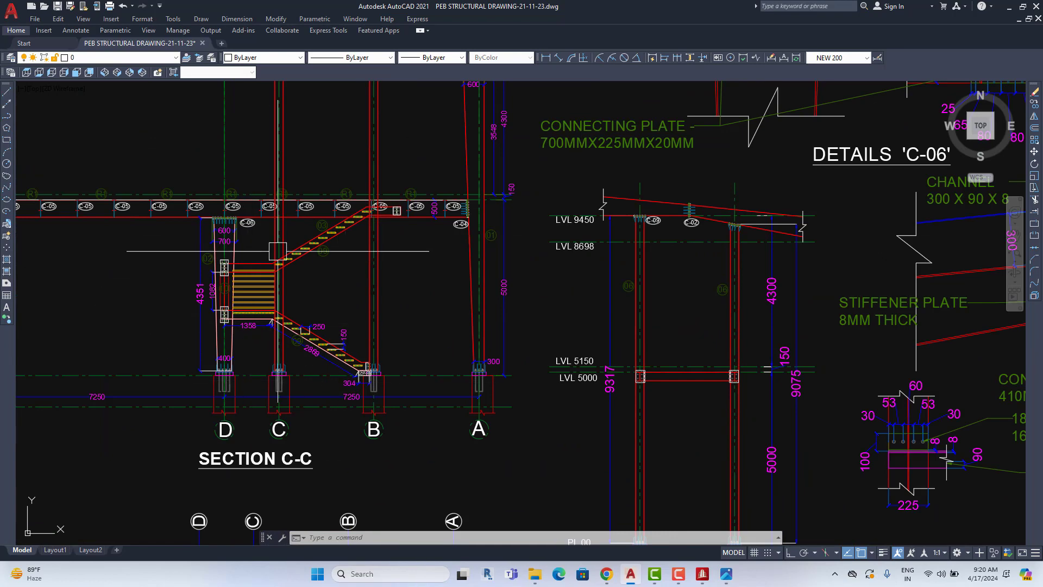
pyautogui.scroll(8, 327, 346)
pyautogui.scroll(3, 361, 308)
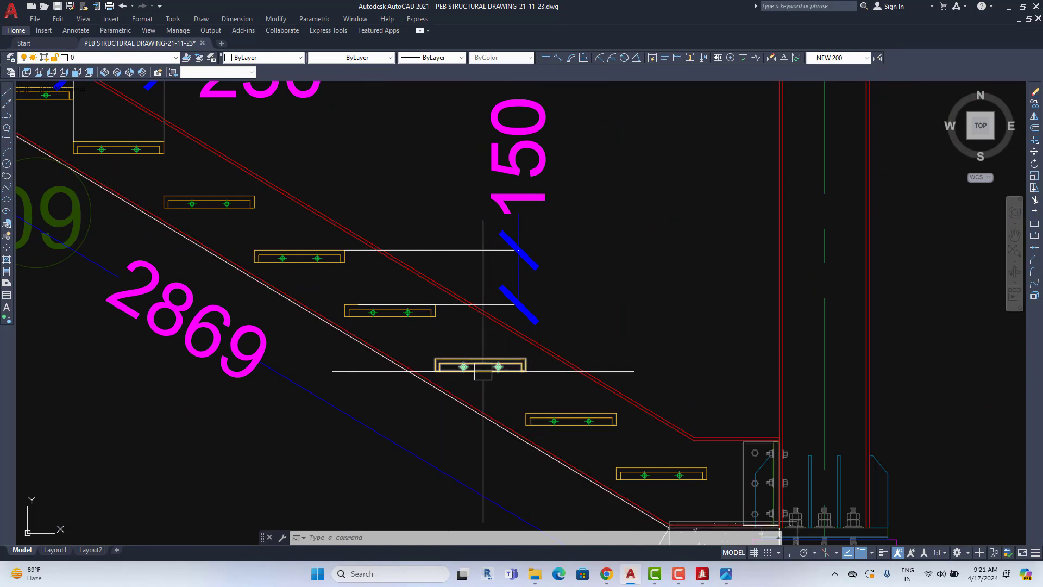
pyautogui.scroll(-3, 483, 372)
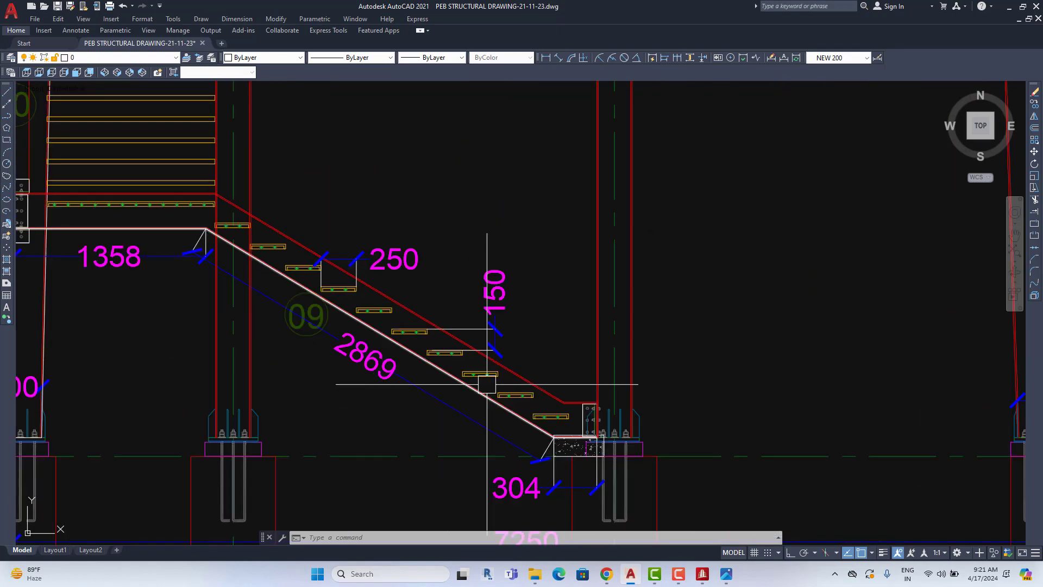
pyautogui.scroll(-2, 483, 371)
pyautogui.scroll(2, 383, 314)
pyautogui.scroll(2, 294, 293)
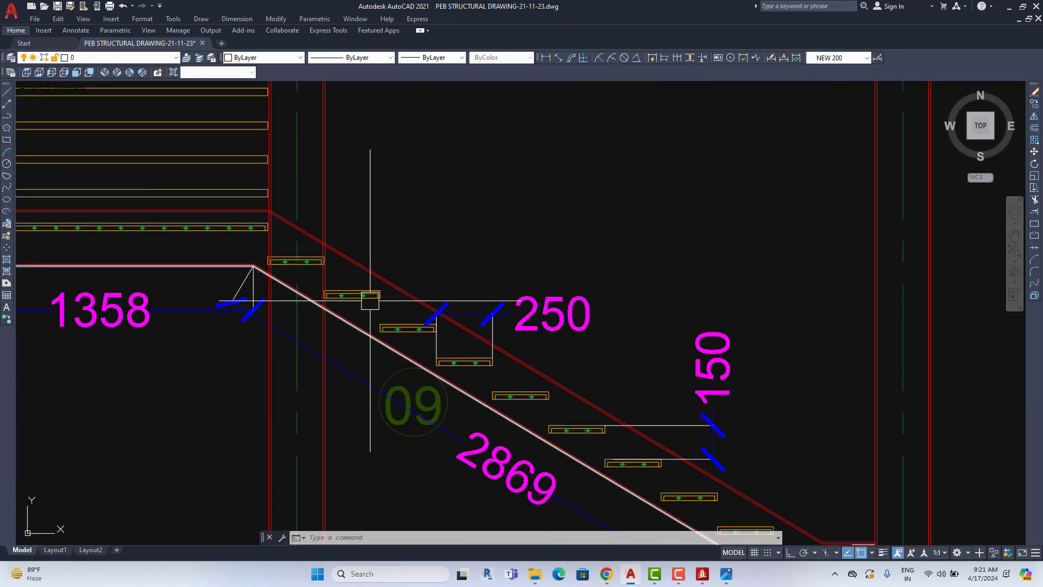
pyautogui.scroll(-4, 430, 333)
# Pan across stair grids A–D to Details C-06, C-02 and Details of Steps.
pyautogui.moveTo(430, 333); pyautogui.dragTo(355, 311, button='middle')
pyautogui.scroll(-2, 356, 311)
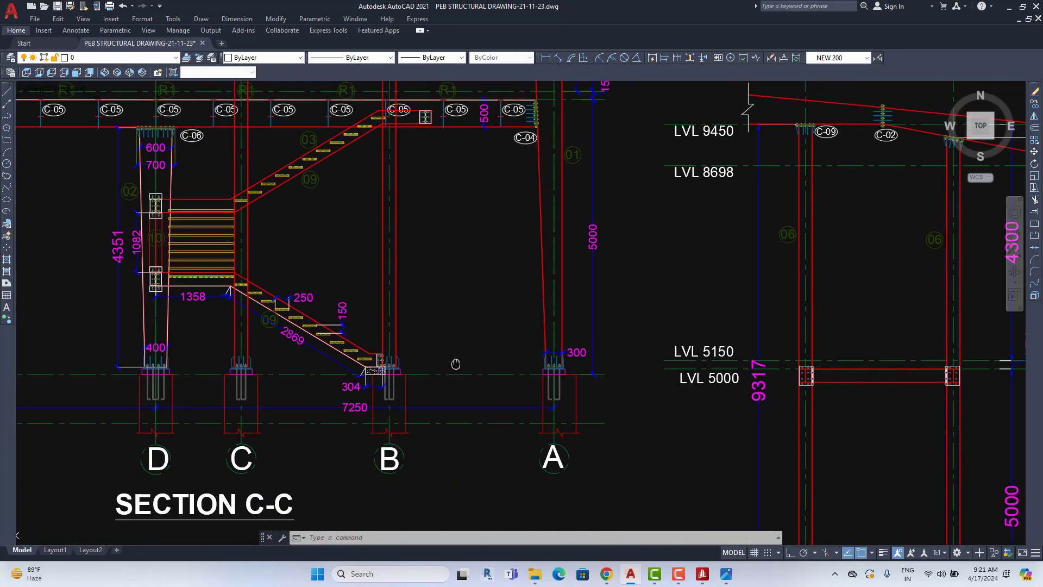
pyautogui.scroll(-2, 353, 321)
pyautogui.scroll(4, 390, 256)
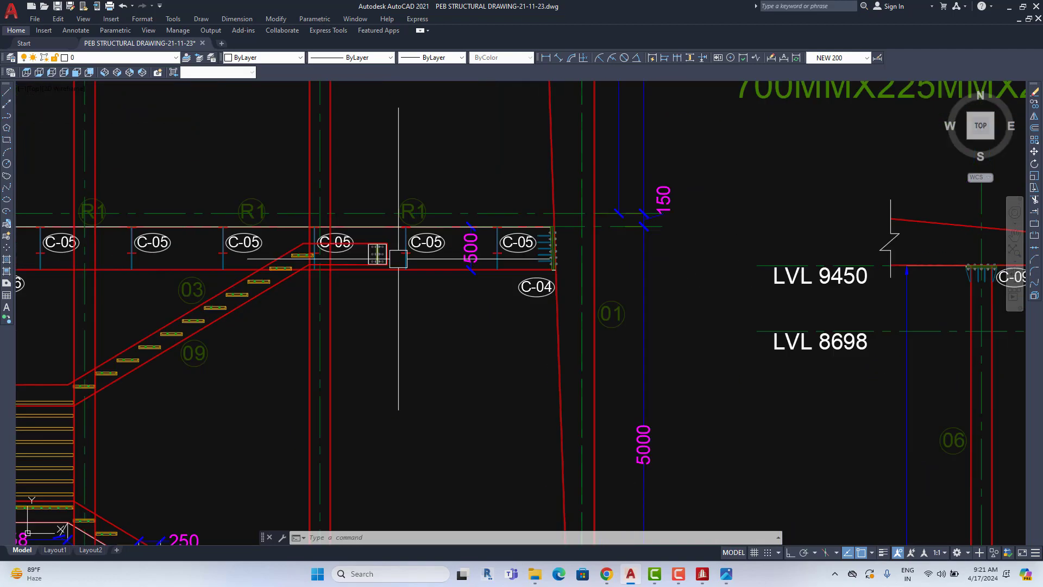
pyautogui.scroll(-6, 396, 249)
pyautogui.scroll(1, 391, 298)
pyautogui.moveTo(589, 319)
pyautogui.mouseDown(button='middle')
pyautogui.moveTo(507, 304)
pyautogui.moveTo(426, 402)
pyautogui.mouseUp(button='middle')
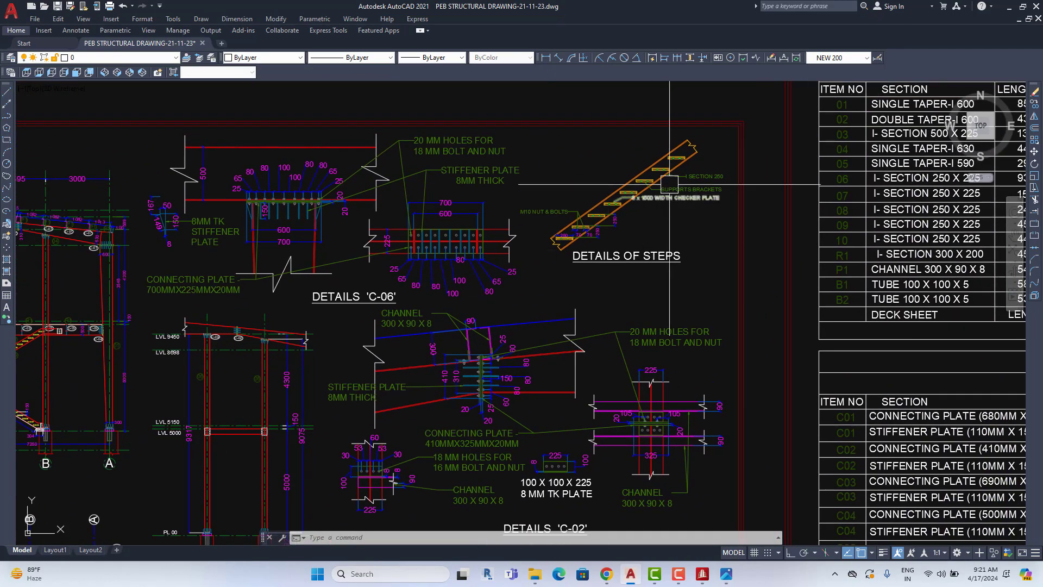
# Zoom into the Details of Steps and pan along the stringer past the I SECTION 250 label.
pyautogui.scroll(2, 597, 304)
pyautogui.scroll(2, 619, 274)
pyautogui.moveTo(624, 276); pyautogui.dragTo(597, 291, button='middle')
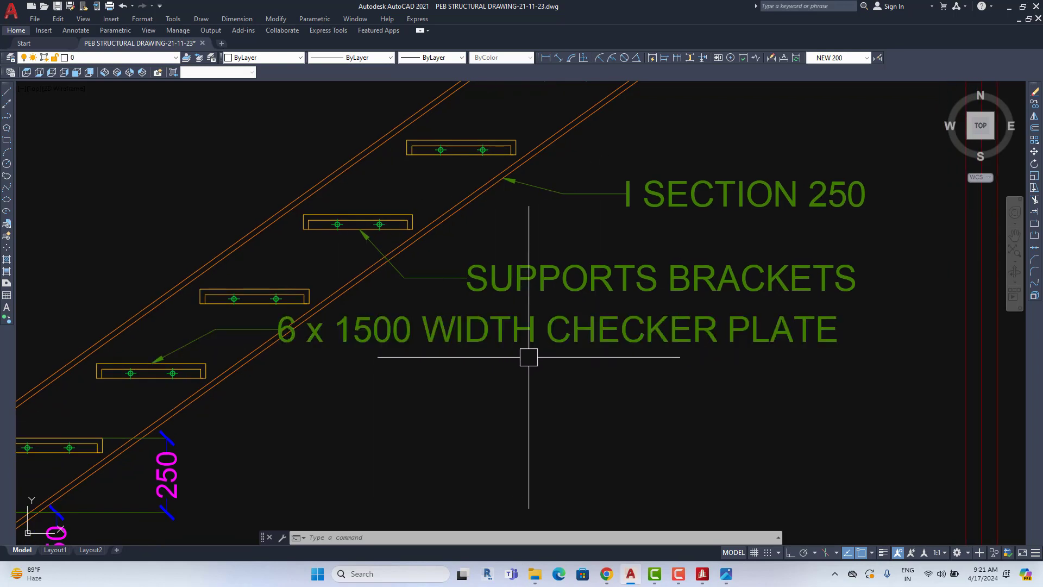
pyautogui.scroll(-2, 619, 349)
pyautogui.scroll(2, 304, 352)
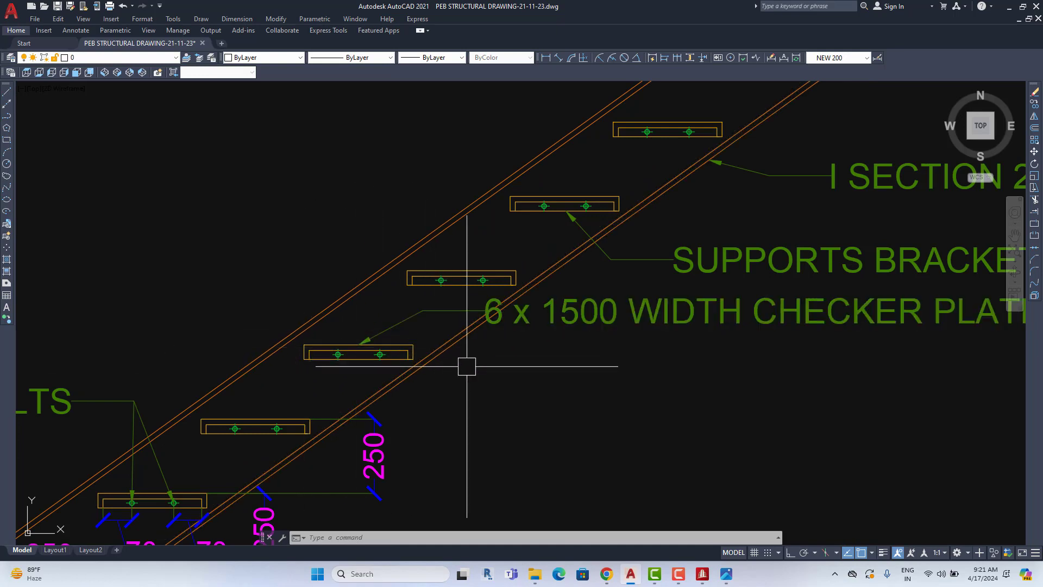
pyautogui.moveTo(467, 366); pyautogui.dragTo(347, 375, button='middle')
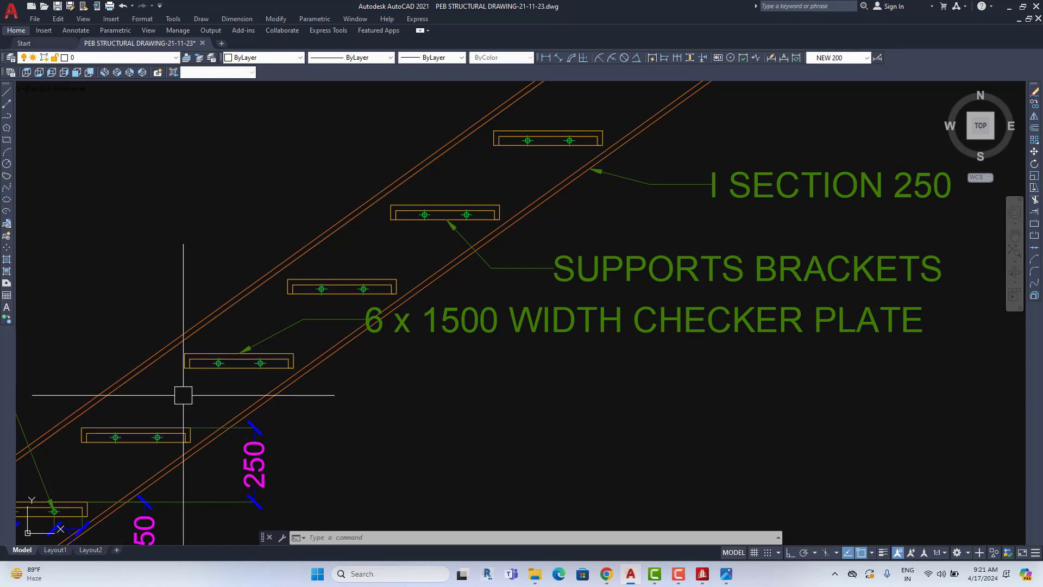
pyautogui.moveTo(214, 378); pyautogui.dragTo(136, 392, button='middle')
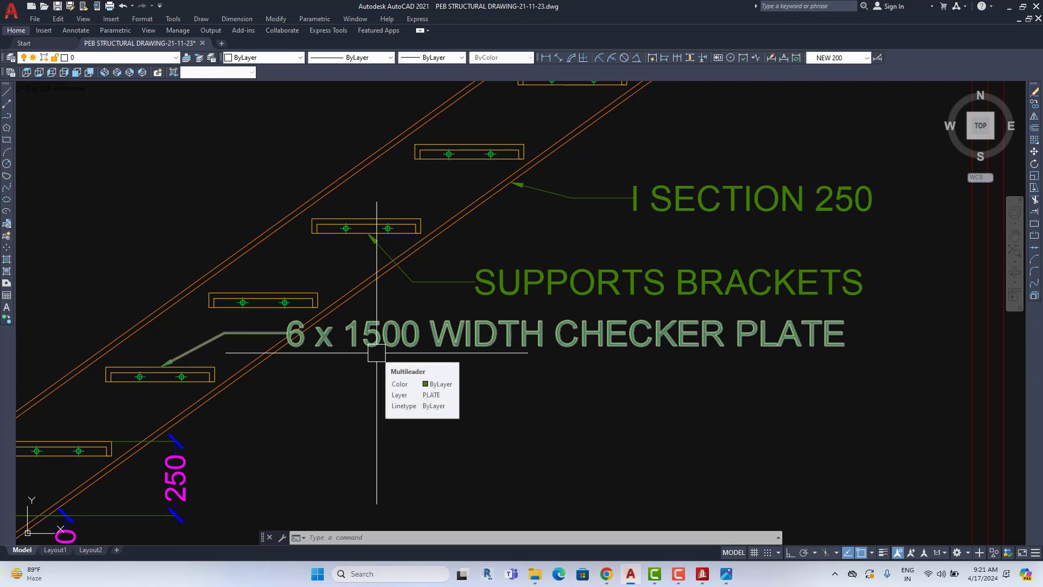
# Zoom to the lower steps to read the M10 bolt labels and 70 spacing dimensions.
pyautogui.scroll(-1, 376, 352)
pyautogui.scroll(-3, 380, 353)
pyautogui.scroll(-1, 435, 347)
pyautogui.scroll(5, 679, 324)
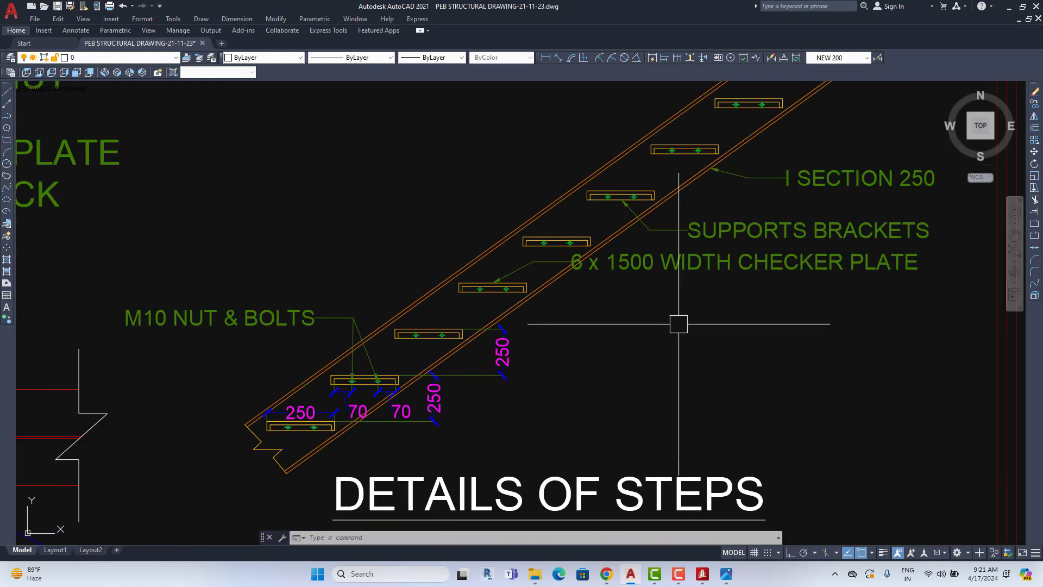
pyautogui.moveTo(695, 274); pyautogui.dragTo(561, 310, button='middle')
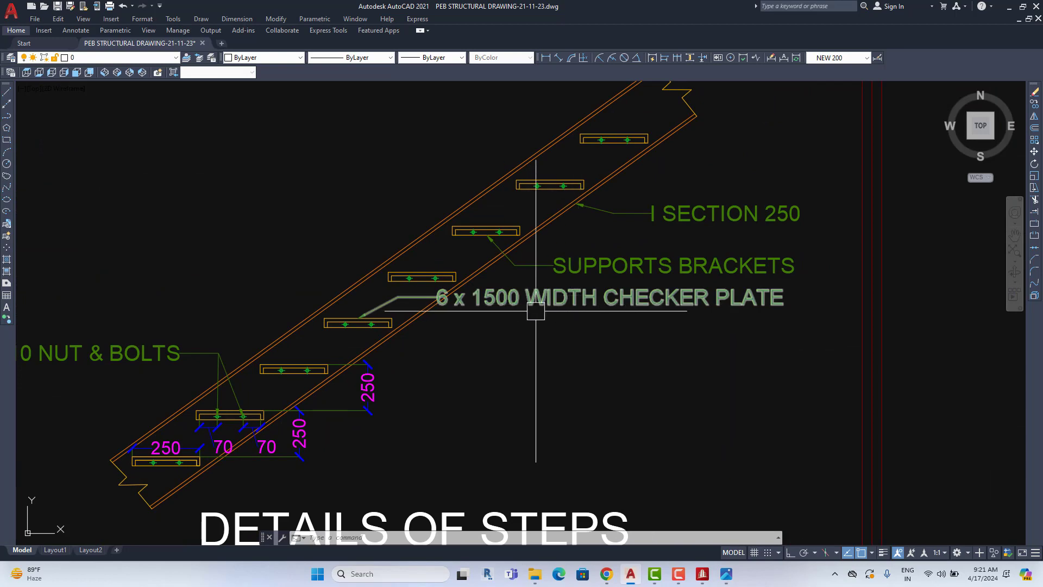
pyautogui.scroll(-5, 435, 326)
pyautogui.scroll(3, 473, 326)
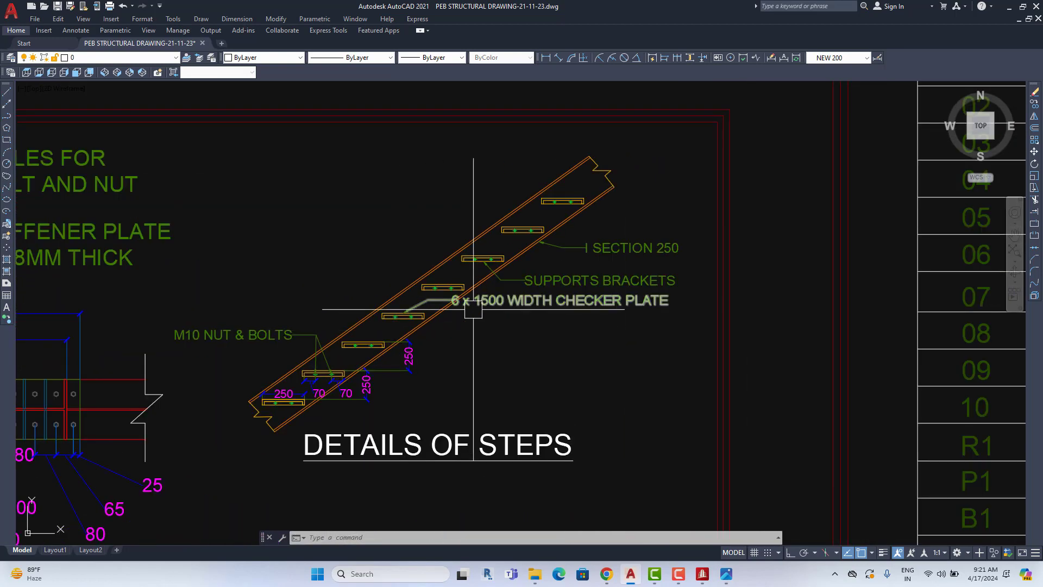
pyautogui.scroll(2, 325, 370)
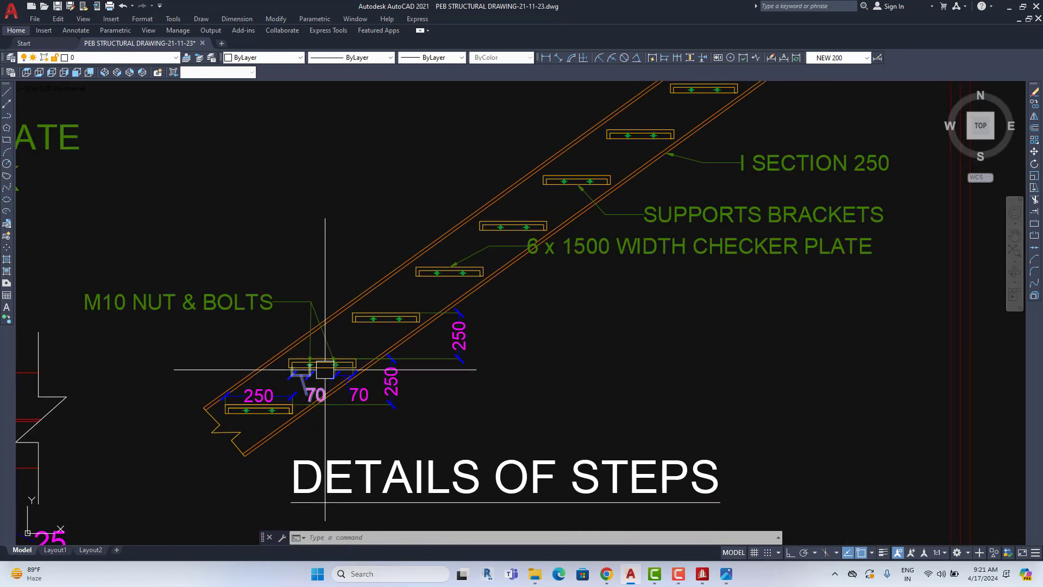
pyautogui.scroll(2, 325, 369)
pyautogui.moveTo(349, 369); pyautogui.dragTo(443, 373, button='middle')
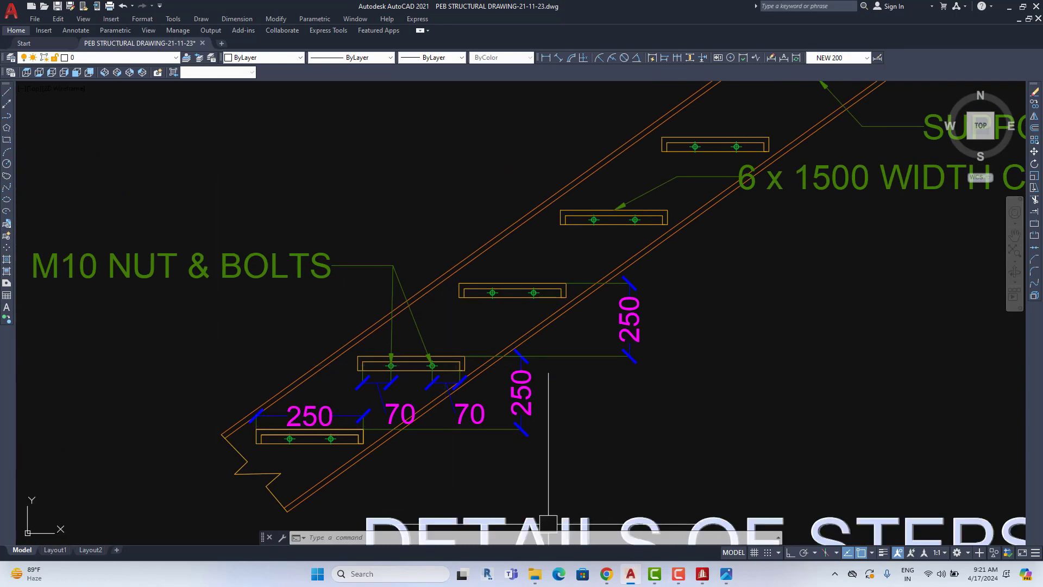
# Search Google Images in Chrome for 'STEEL STAIR' reference pictures.
pyautogui.click(606, 575)
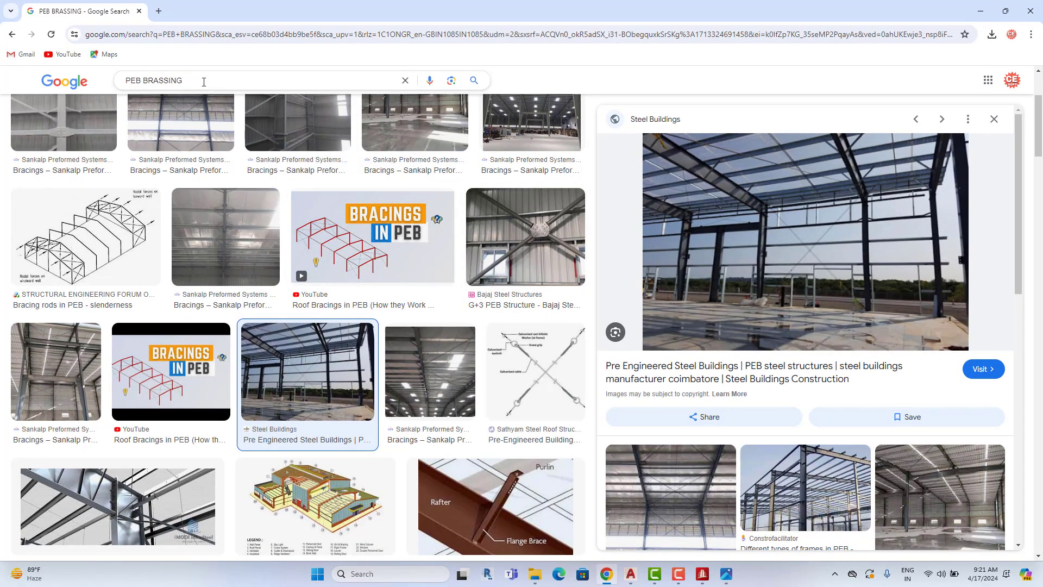
pyautogui.write('ST')
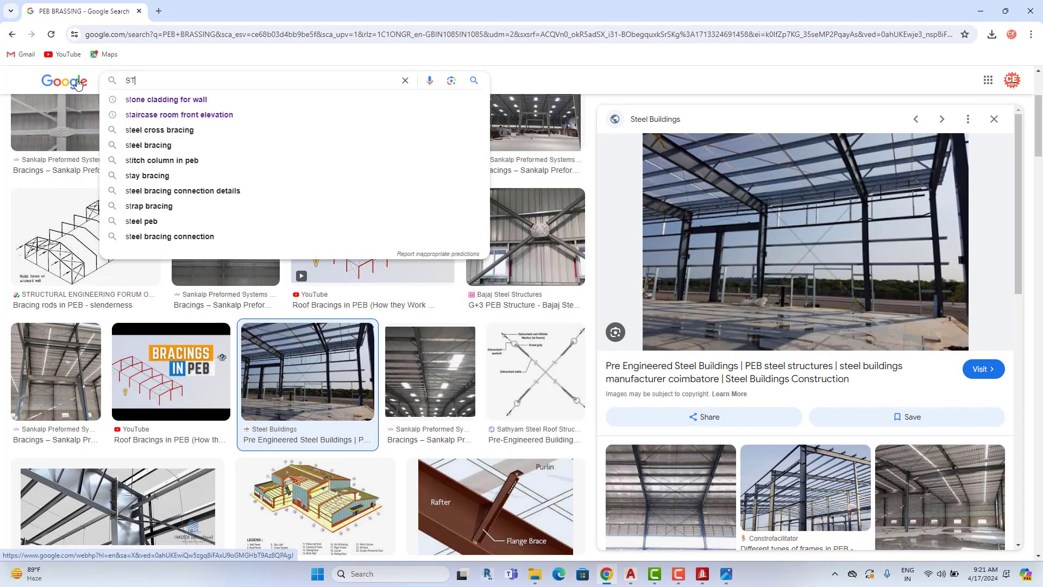
pyautogui.write('EEL STA')
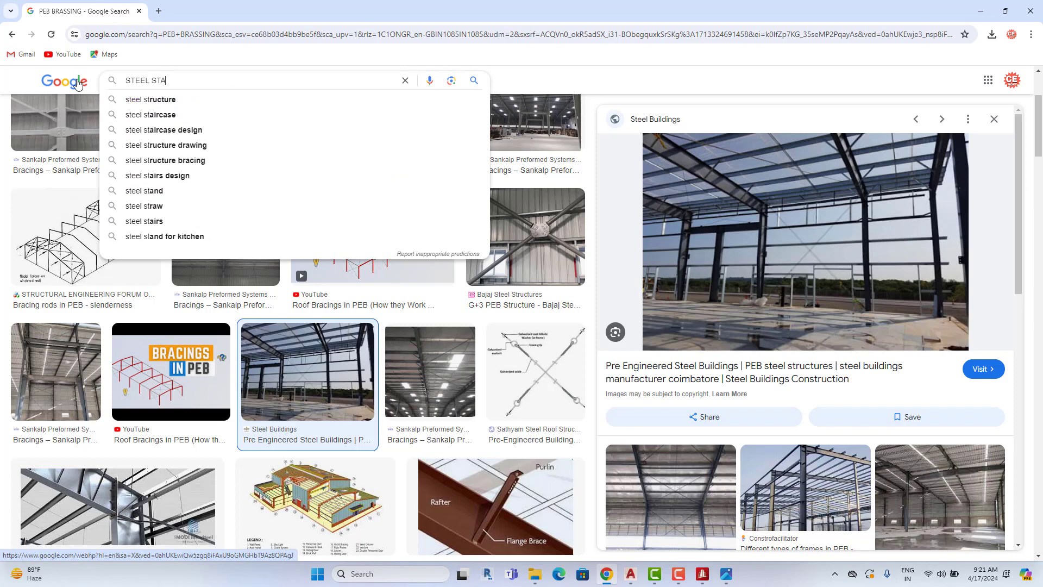
pyautogui.write('IR')
pyautogui.press('Return')
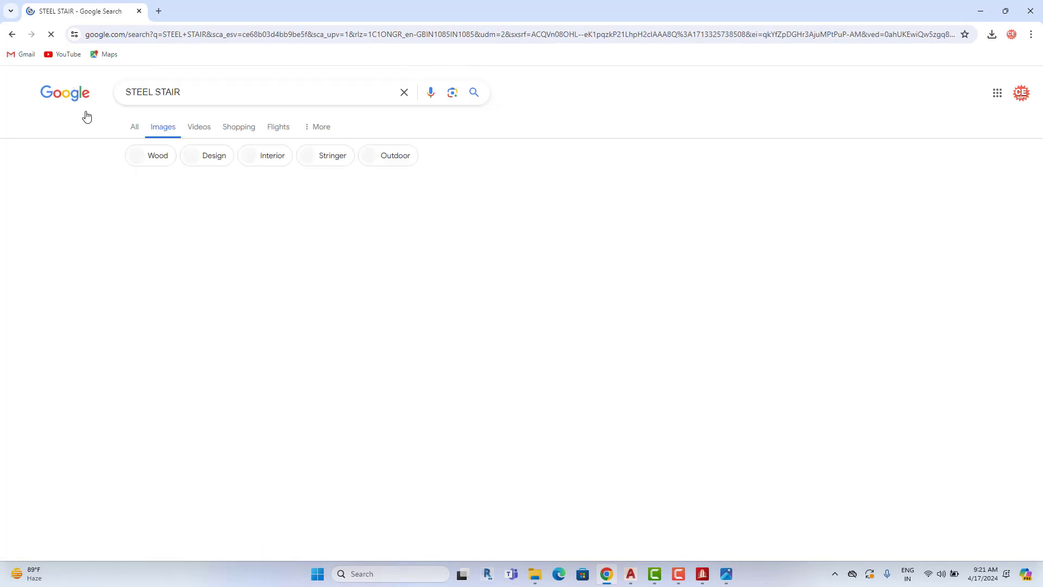
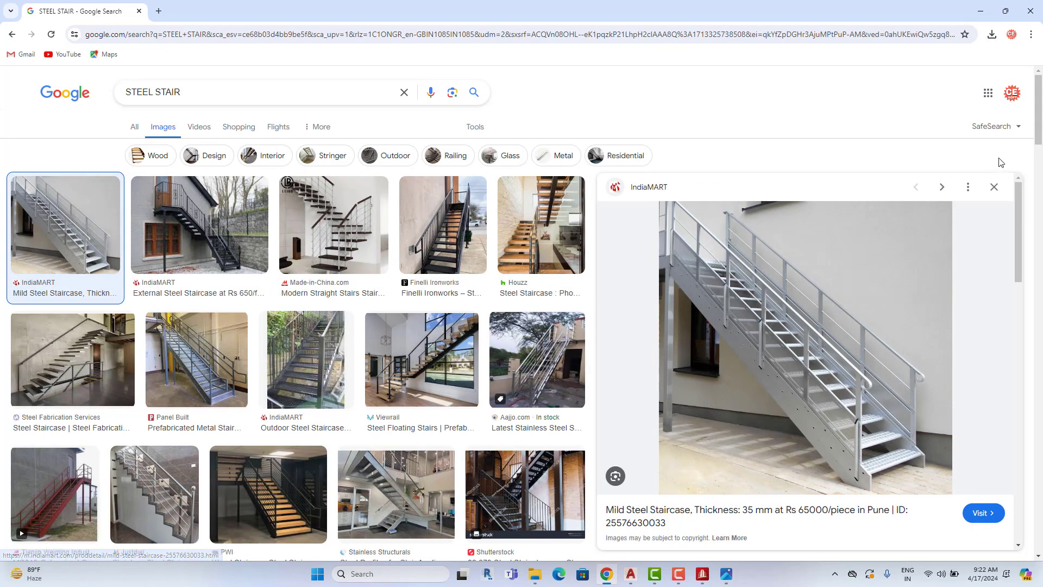
# Save the staircase preview image as mild-steel-staircase.jpg and open the downloaded file.
pyautogui.rightClick(762, 259)
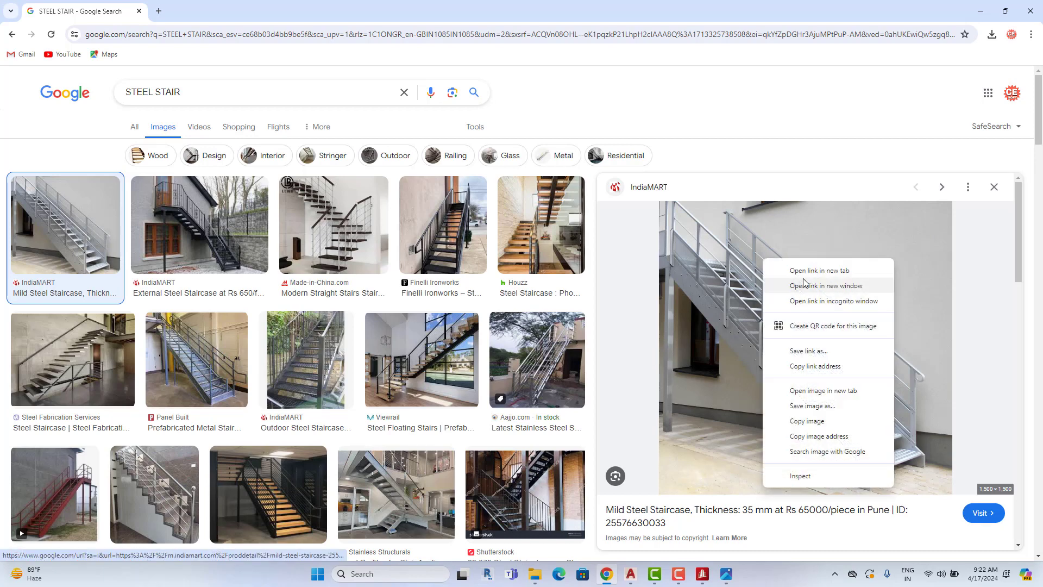
pyautogui.click(814, 408)
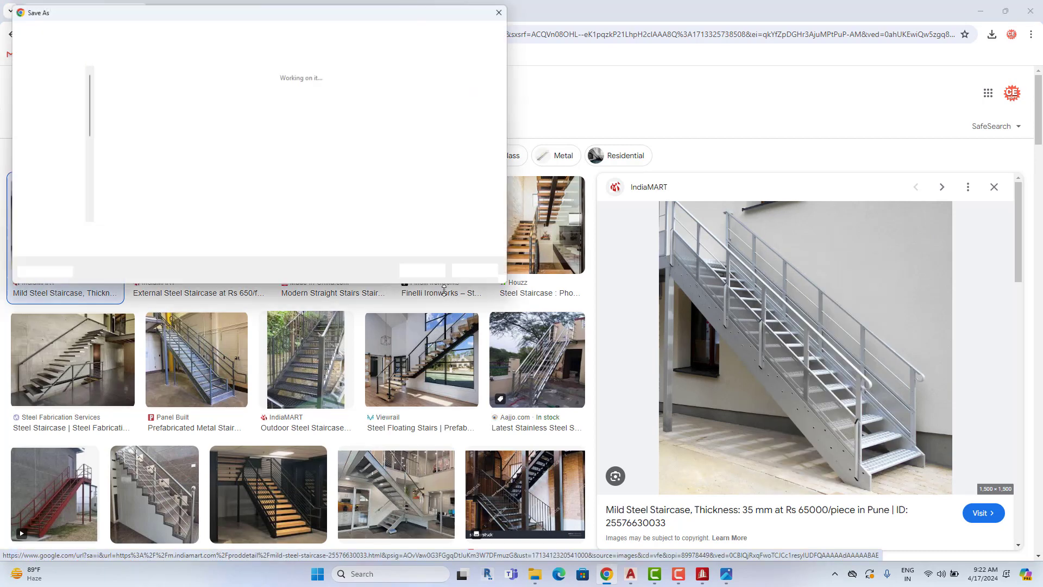
pyautogui.click(430, 273)
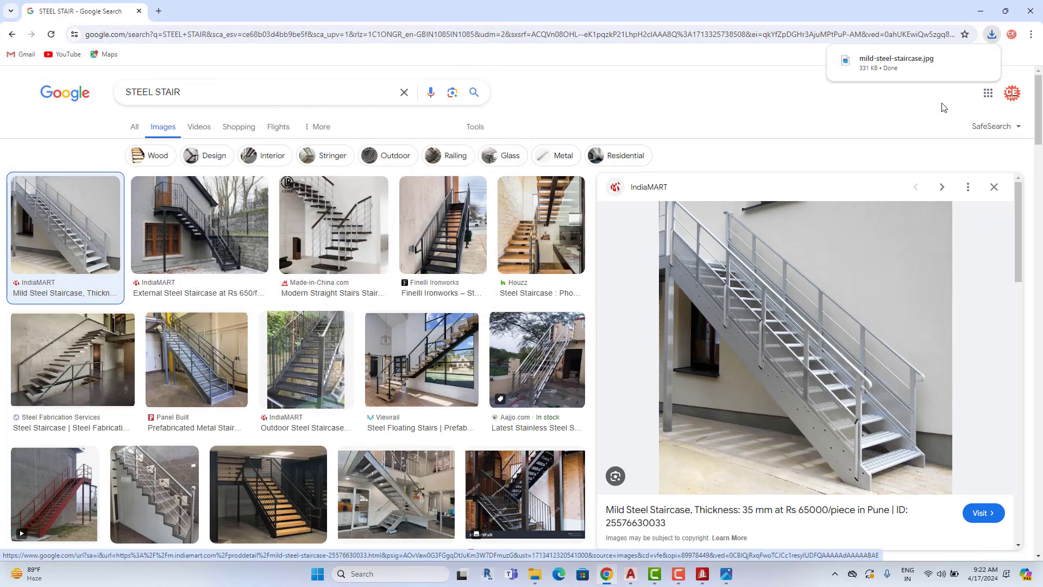
pyautogui.click(893, 62)
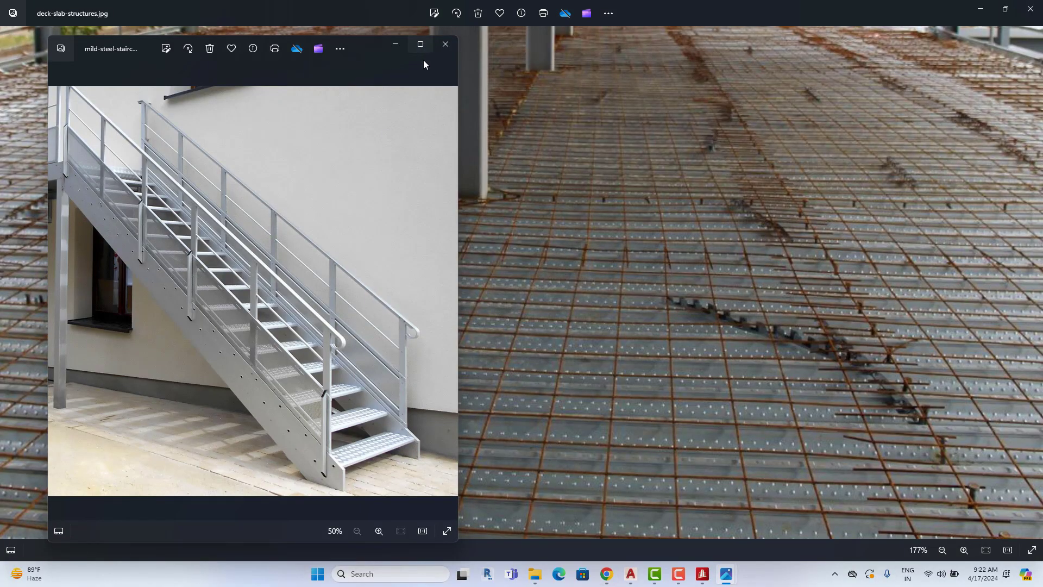
# Maximize the Photos window and zoom into the mild-steel-staircase.jpg photo.
pyautogui.click(420, 44)
pyautogui.scroll(3, 650, 418)
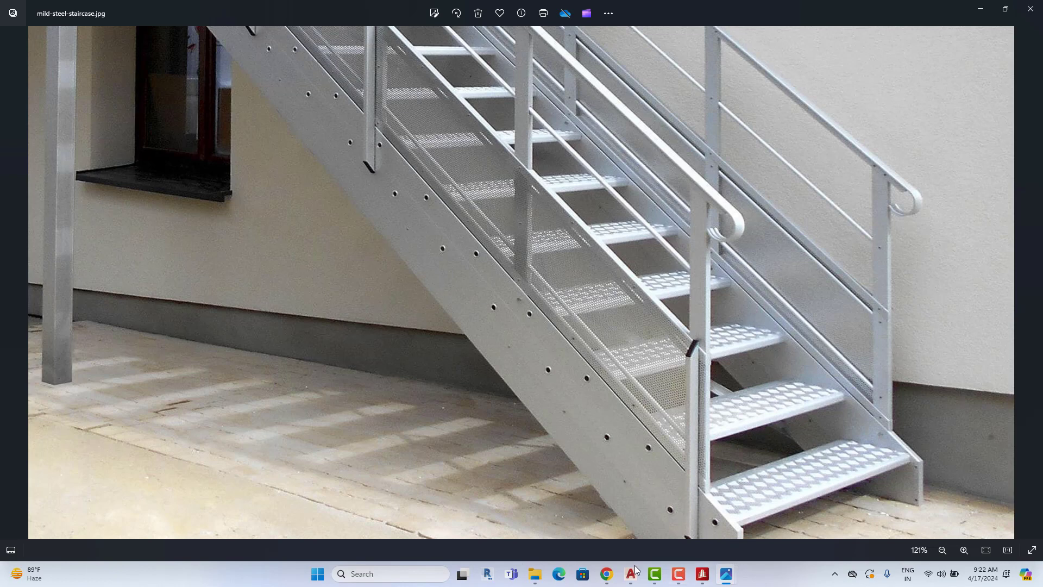
# Return to the AutoCAD drawing and zoom to the DETAILS OF STEPS staircase detail.
pyautogui.moveTo(630, 573)
pyautogui.click(630, 536)
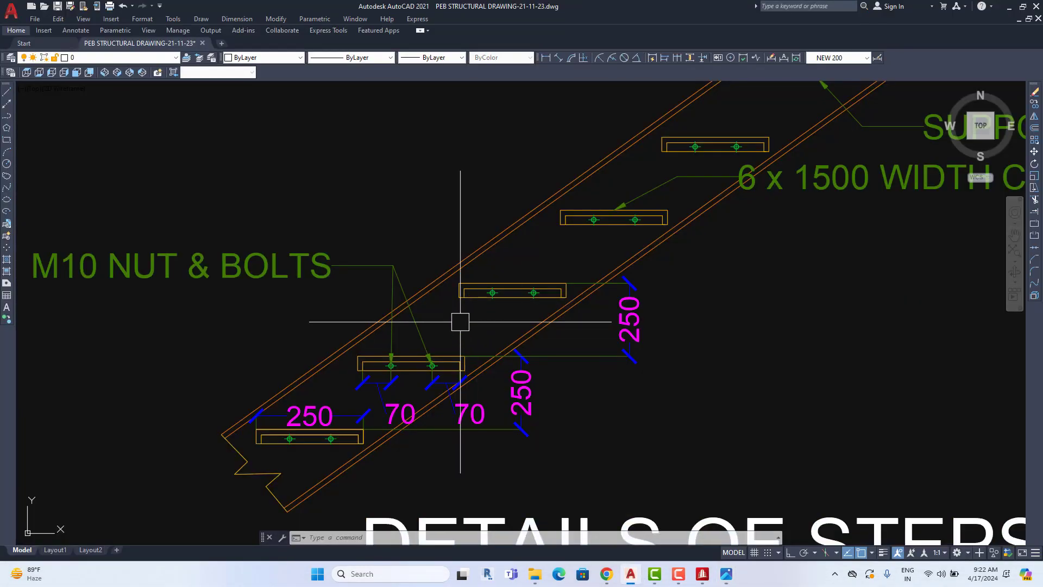
pyautogui.scroll(3, 484, 293)
pyautogui.scroll(-4, 573, 290)
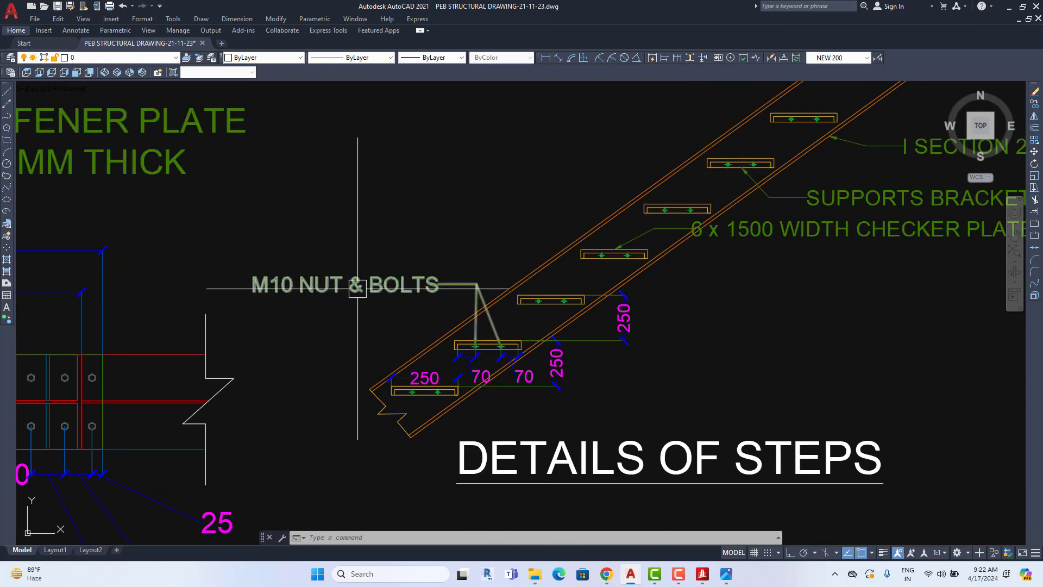
pyautogui.scroll(-3, 651, 271)
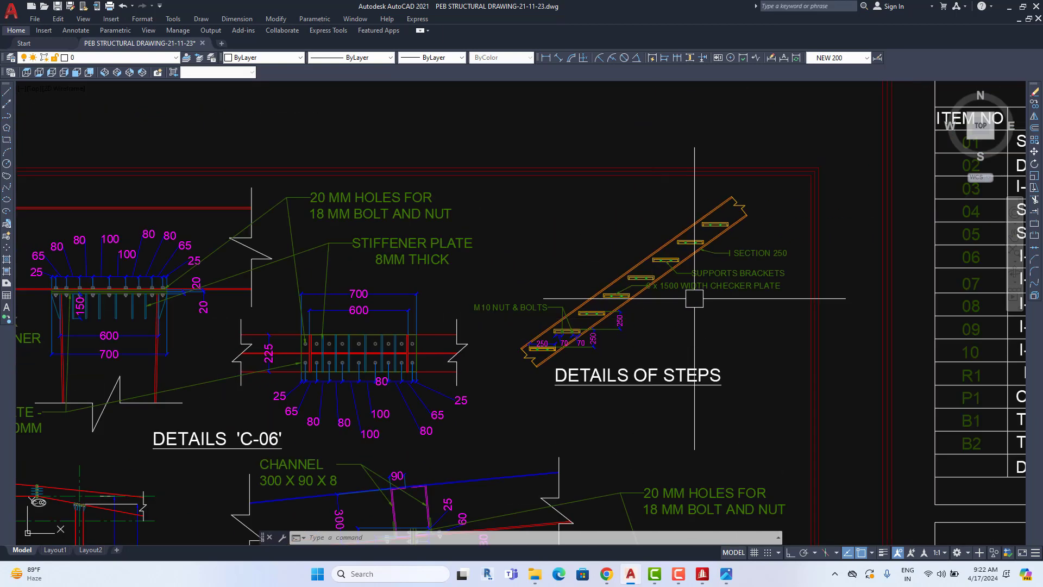
# Bring up the staircase reference photo, zoom out to compare, then close it.
pyautogui.click(730, 580)
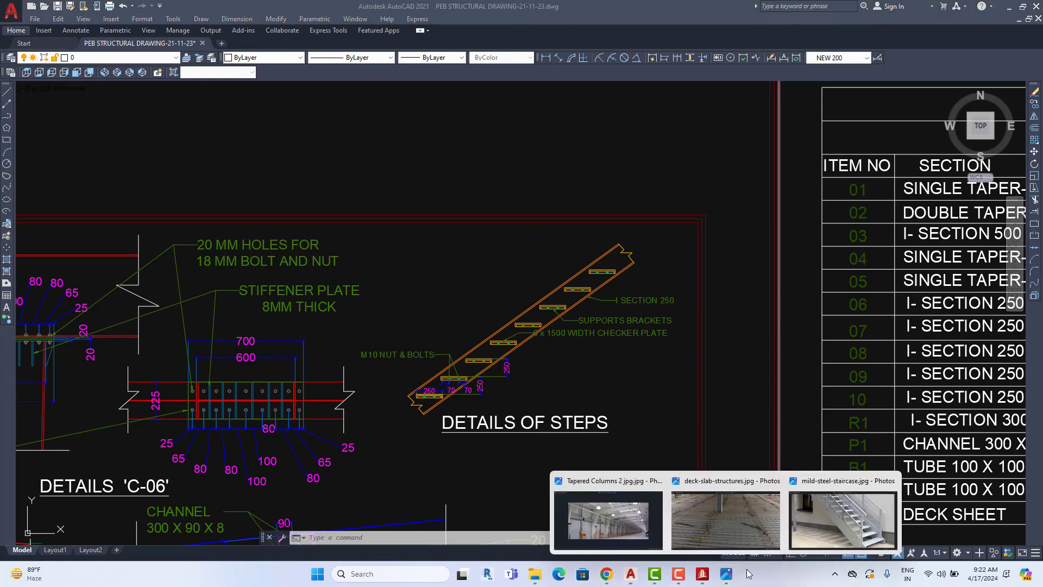
pyautogui.click(827, 480)
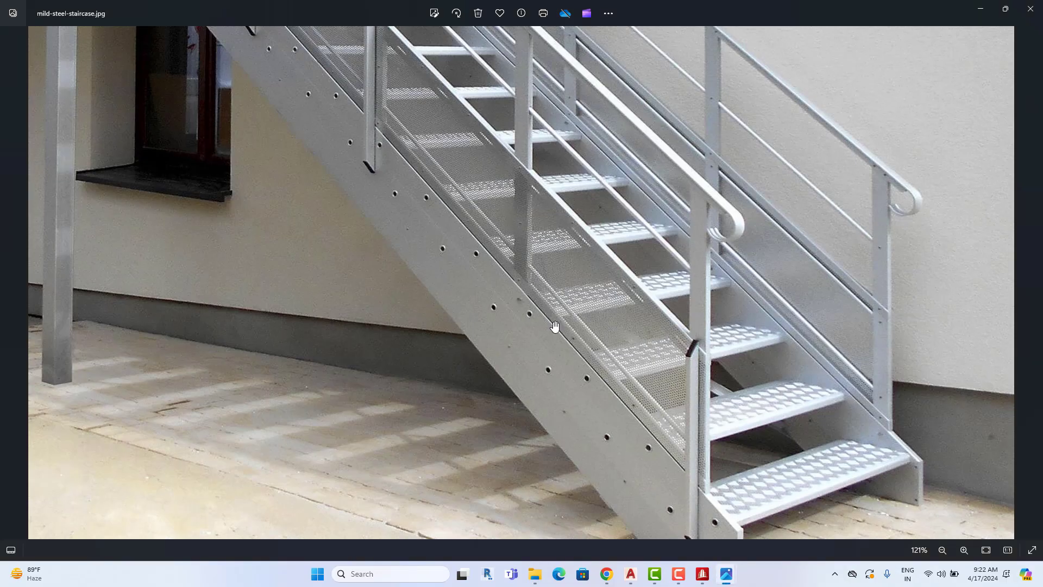
pyautogui.scroll(-3, 555, 326)
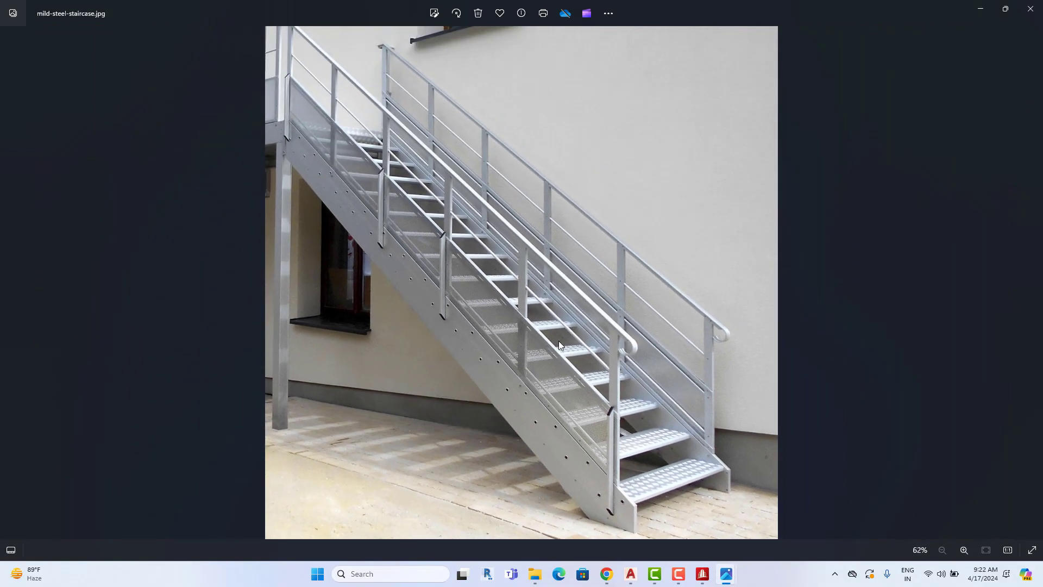
pyautogui.click(1035, 9)
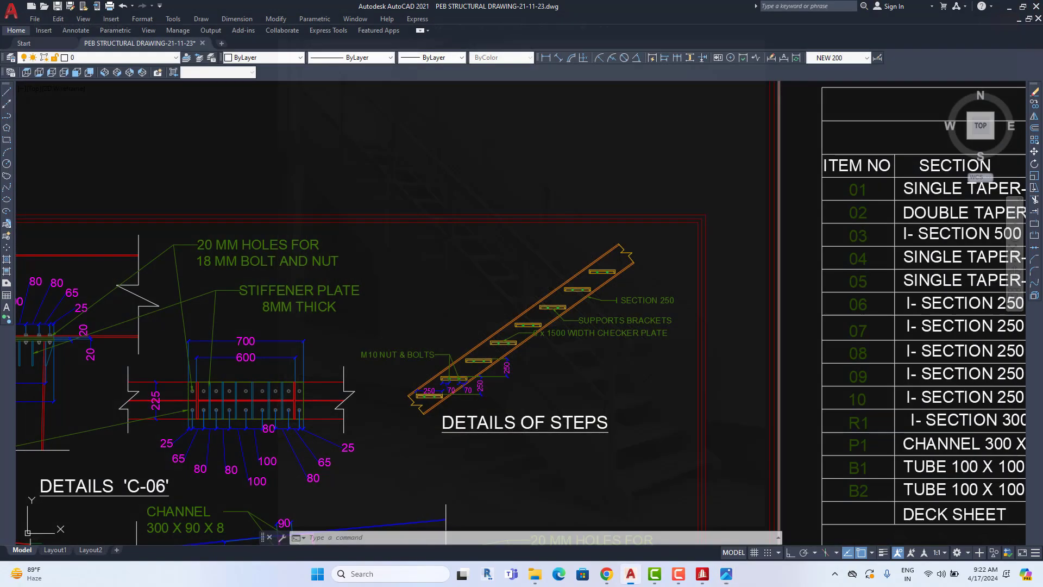
# Pan and zoom past Section C-C and connection details to the Bill of Material sheet.
pyautogui.scroll(-5, 685, 219)
pyautogui.moveTo(465, 338); pyautogui.dragTo(539, 201, button='middle')
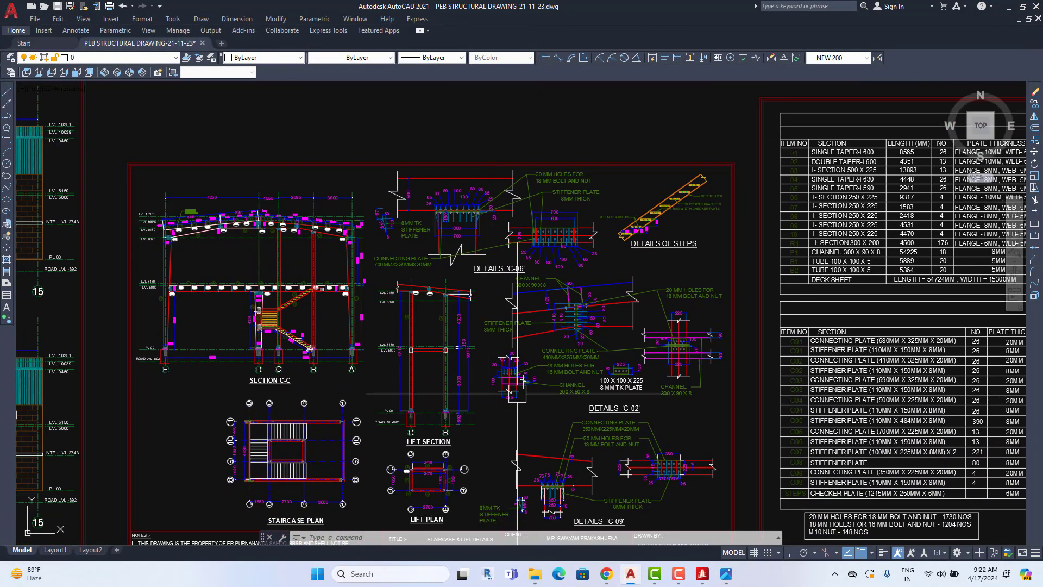
pyautogui.scroll(5, 481, 139)
pyautogui.scroll(-3, 522, 143)
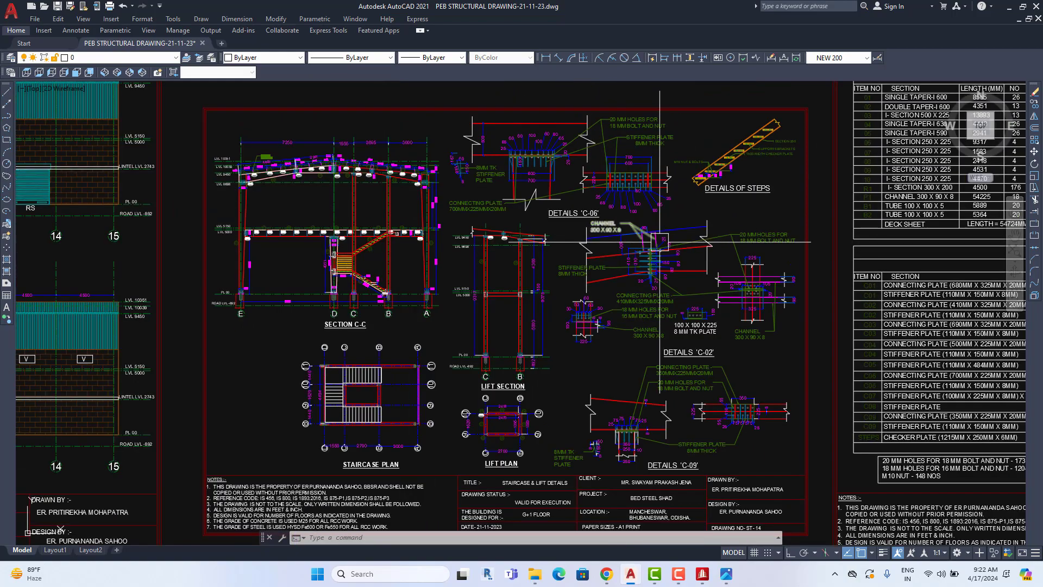
pyautogui.scroll(-1, 543, 206)
pyautogui.scroll(-1, 565, 271)
pyautogui.scroll(-3, 583, 340)
pyautogui.moveTo(582, 339); pyautogui.dragTo(511, 339, button='middle')
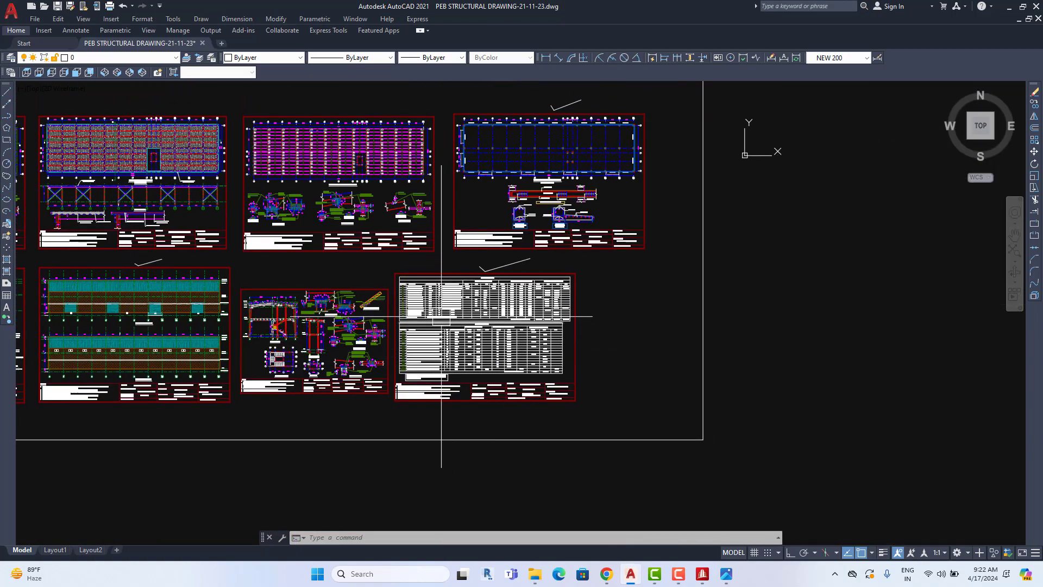
pyautogui.scroll(5, 448, 323)
pyautogui.scroll(3, 459, 220)
pyautogui.scroll(4, 618, 226)
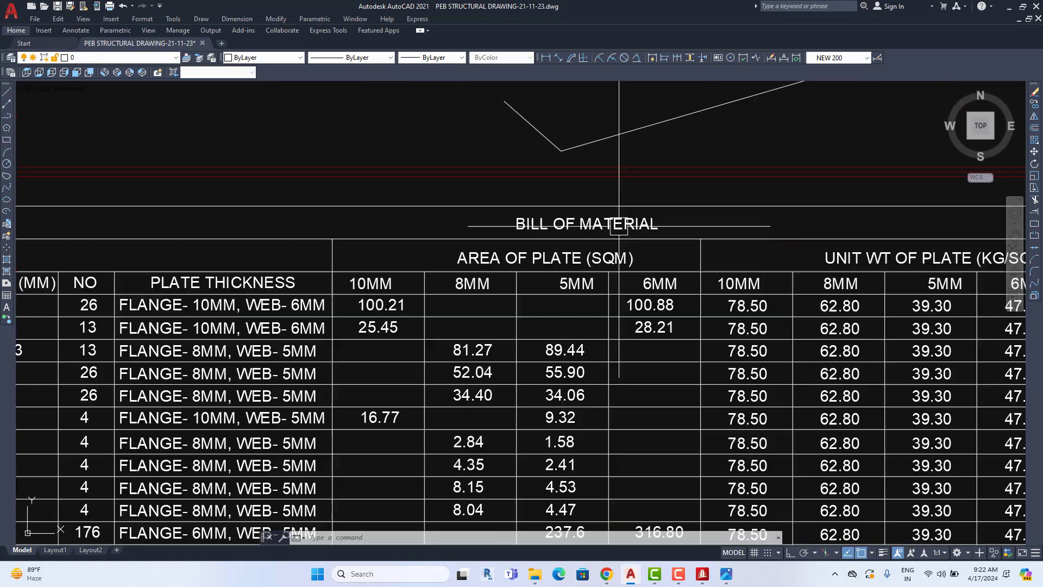
pyautogui.moveTo(600, 231); pyautogui.dragTo(896, 158, button='middle')
pyautogui.scroll(-2, 896, 149)
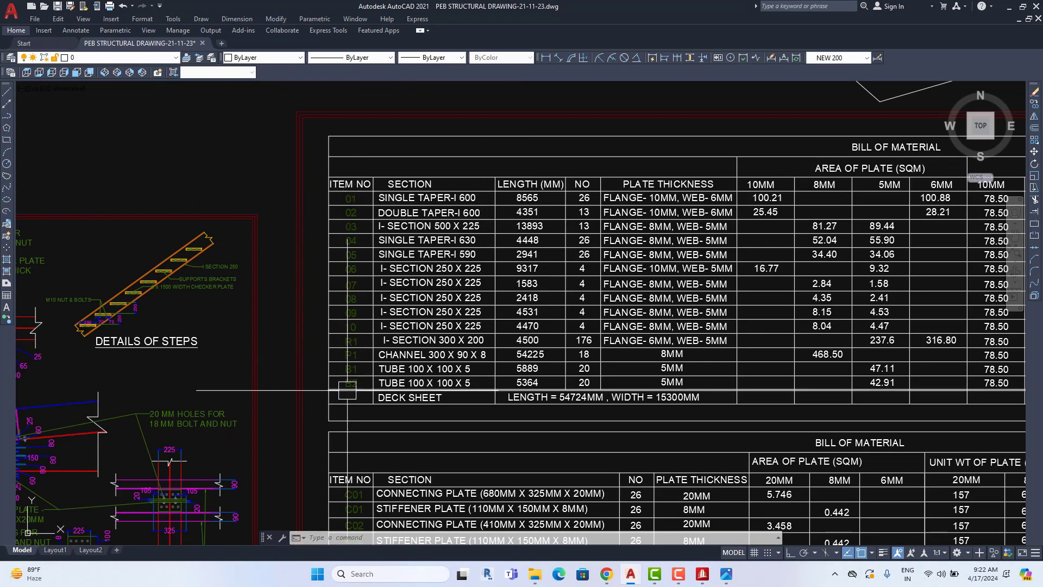
pyautogui.scroll(-4, 357, 341)
# Move toward the Section A-A sheet, then zoom back and center the Bill of Material table.
pyautogui.moveTo(233, 284)
pyautogui.mouseDown(button='middle')
pyautogui.moveTo(302, 233)
pyautogui.moveTo(481, 382)
pyautogui.moveTo(548, 461)
pyautogui.mouseUp(button='middle')
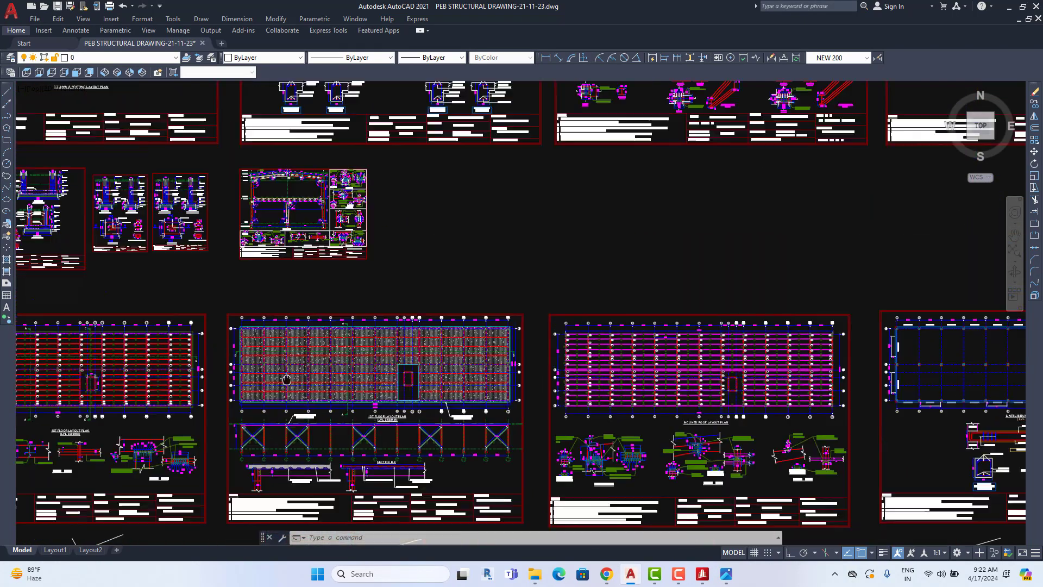
pyautogui.scroll(3, 337, 325)
pyautogui.scroll(3, 291, 361)
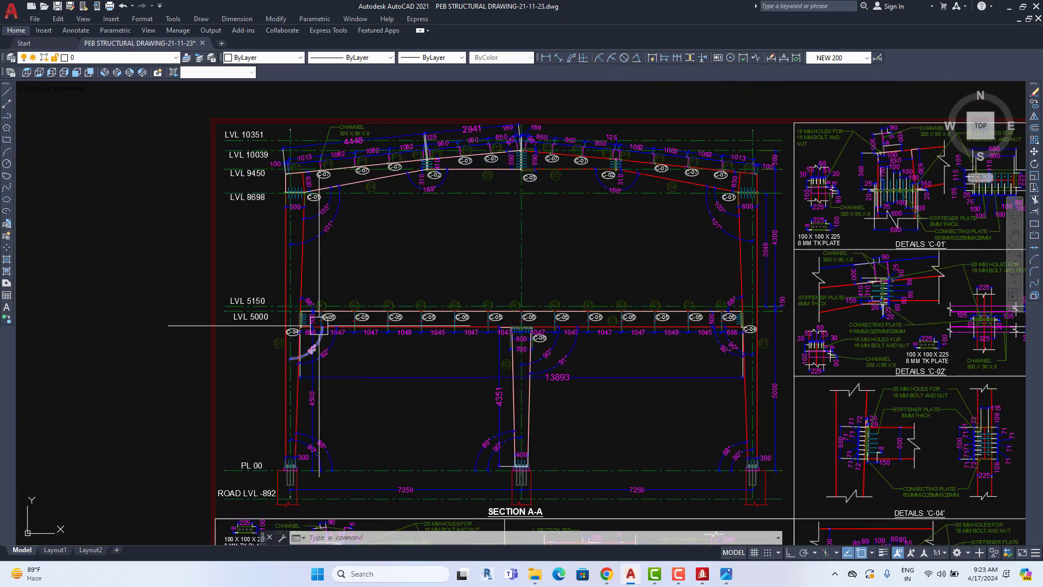
pyautogui.moveTo(318, 326); pyautogui.dragTo(300, 354, button='middle')
pyautogui.scroll(-2, 624, 195)
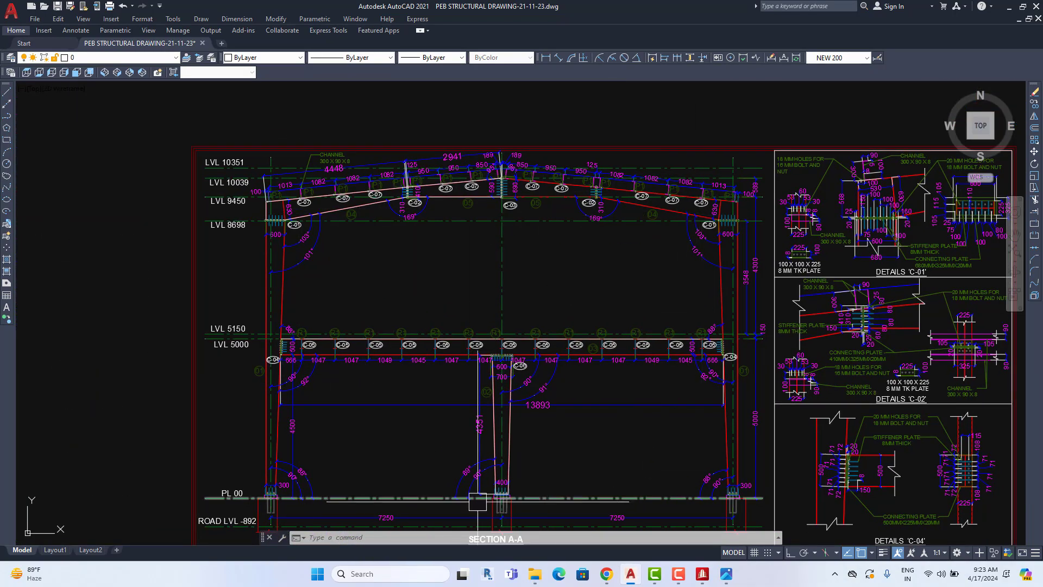
pyautogui.scroll(-4, 610, 407)
pyautogui.scroll(-3, 610, 407)
pyautogui.moveTo(530, 389); pyautogui.dragTo(291, 206, button='middle')
pyautogui.scroll(3, 340, 296)
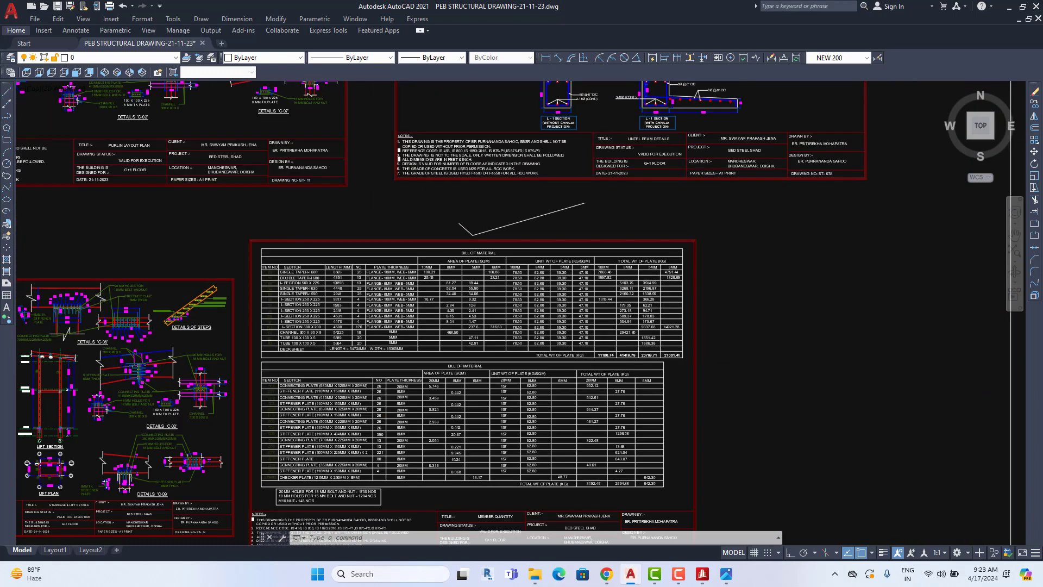
pyautogui.scroll(3, 245, 272)
pyautogui.scroll(1, 174, 250)
pyautogui.moveTo(168, 241); pyautogui.dragTo(162, 254, button='middle')
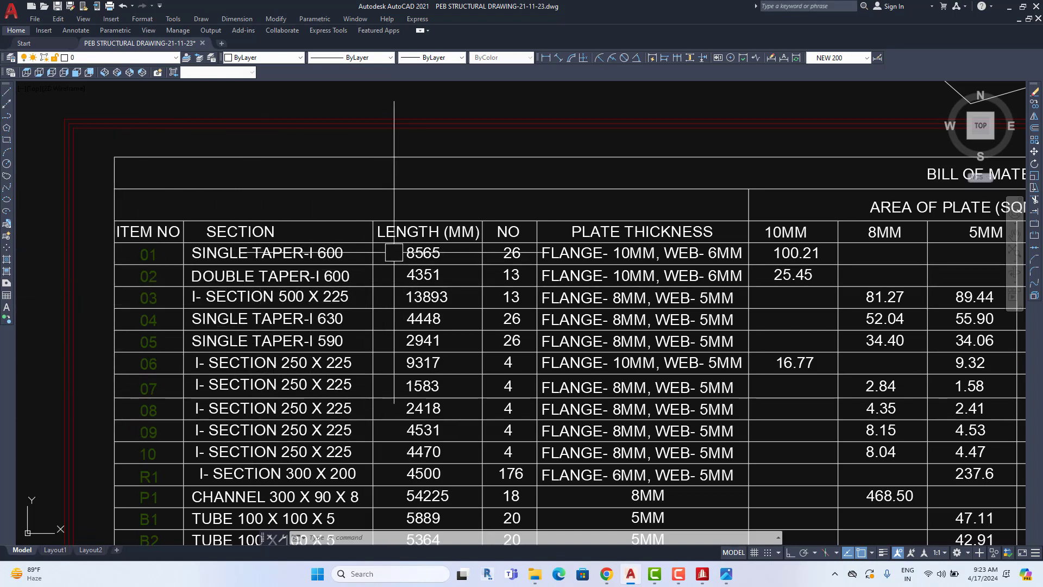
# Inspect the first table's 6MM plate area, unit plate weight and total weight columns.
pyautogui.moveTo(530, 244); pyautogui.dragTo(378, 265, button='middle')
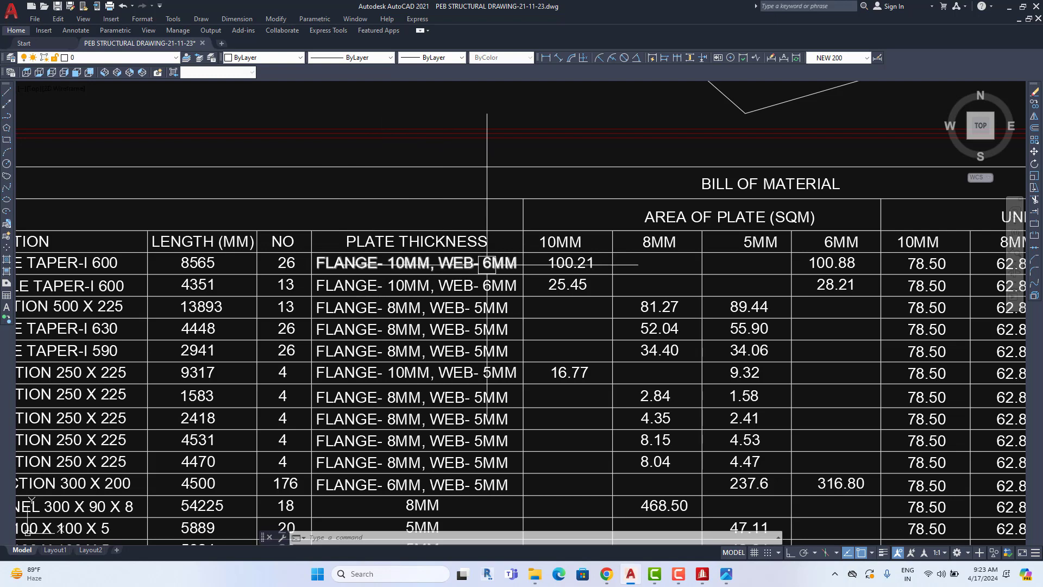
pyautogui.moveTo(442, 263); pyautogui.dragTo(311, 269, button='middle')
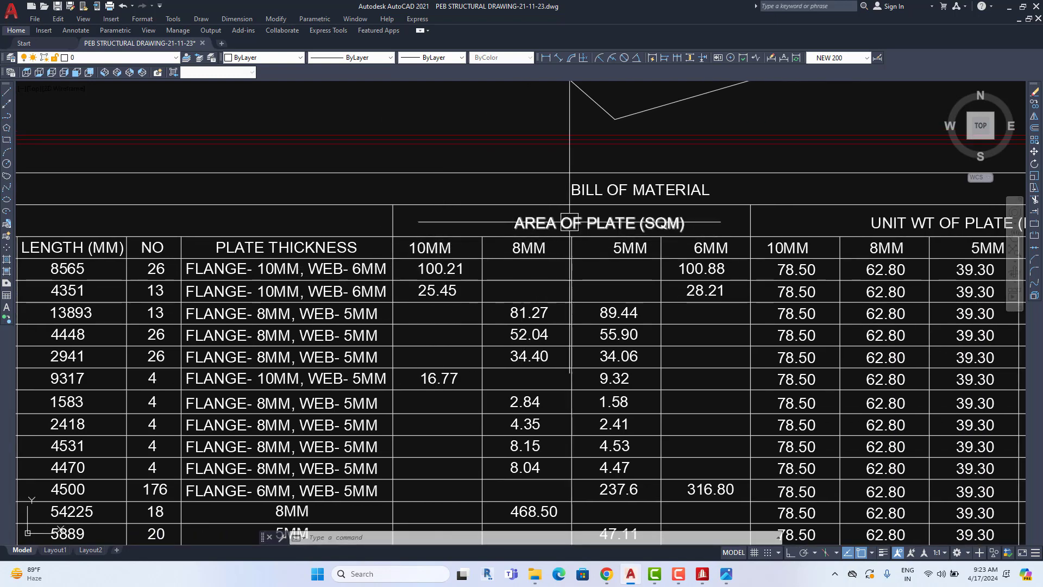
pyautogui.moveTo(534, 271); pyautogui.dragTo(507, 263, button='middle')
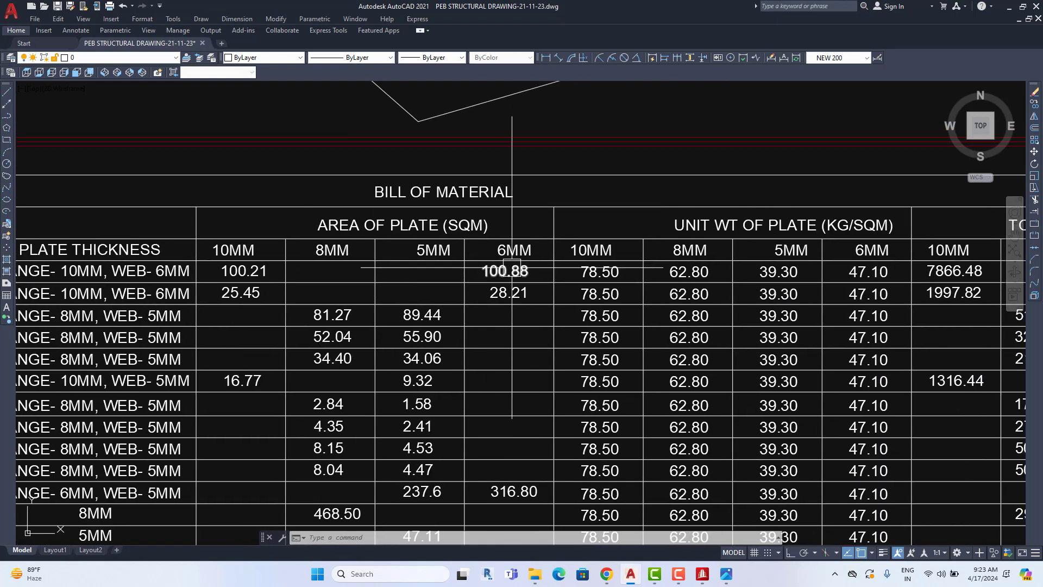
pyautogui.moveTo(760, 255); pyautogui.dragTo(454, 229, button='middle')
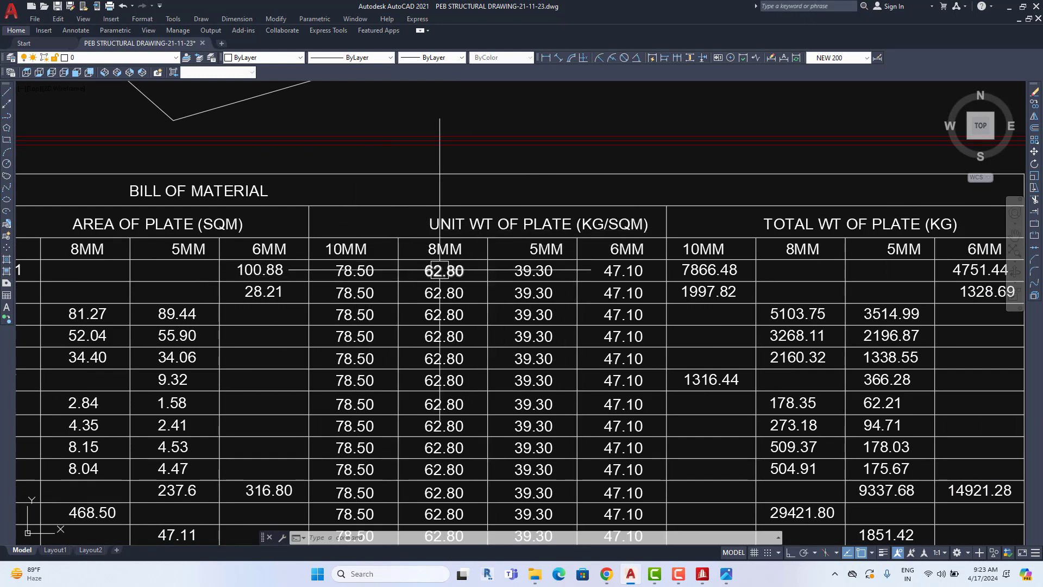
pyautogui.scroll(-1, 535, 274)
pyautogui.scroll(-1, 538, 275)
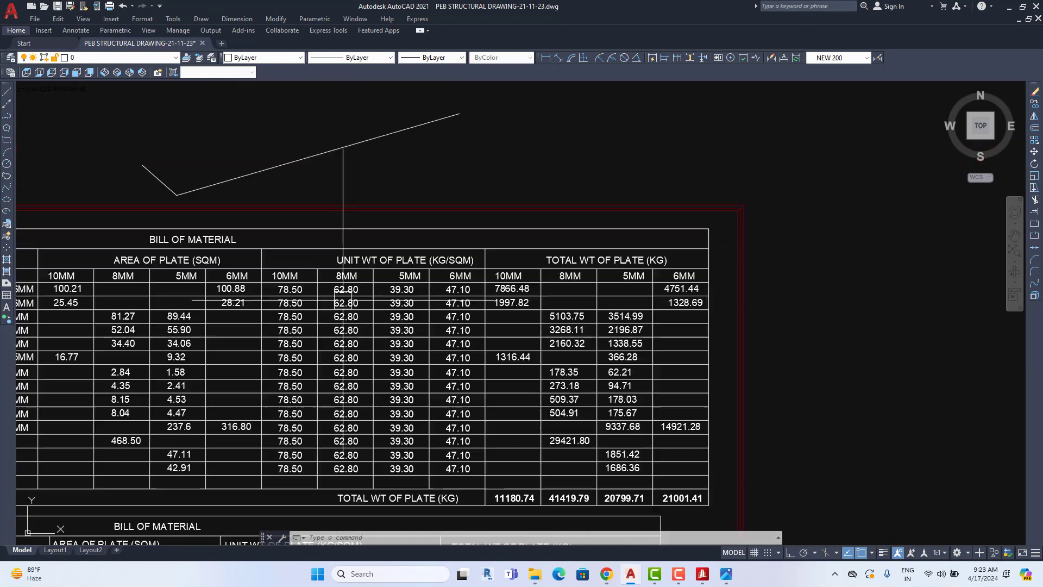
pyautogui.scroll(-2, 510, 292)
pyautogui.scroll(3, 510, 291)
pyautogui.scroll(1, 424, 299)
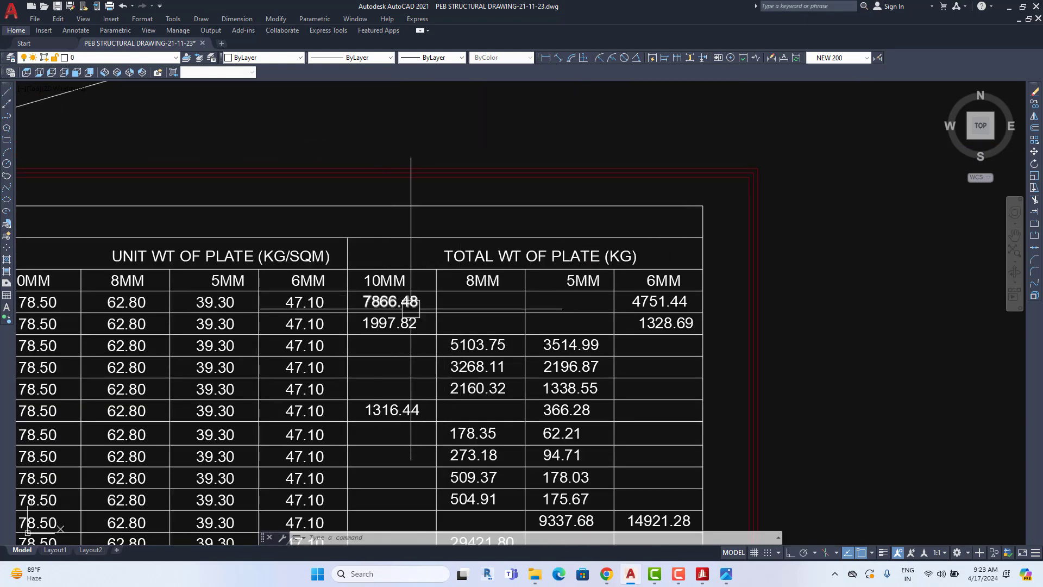
pyautogui.scroll(-3, 637, 296)
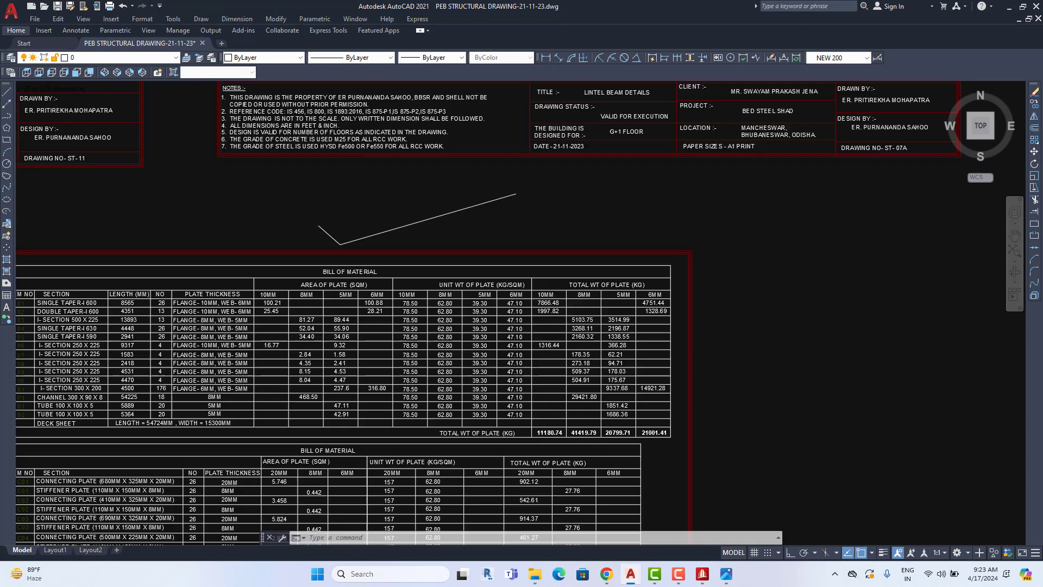
pyautogui.scroll(-1, 571, 261)
pyautogui.scroll(1, 307, 275)
pyautogui.scroll(2, 275, 245)
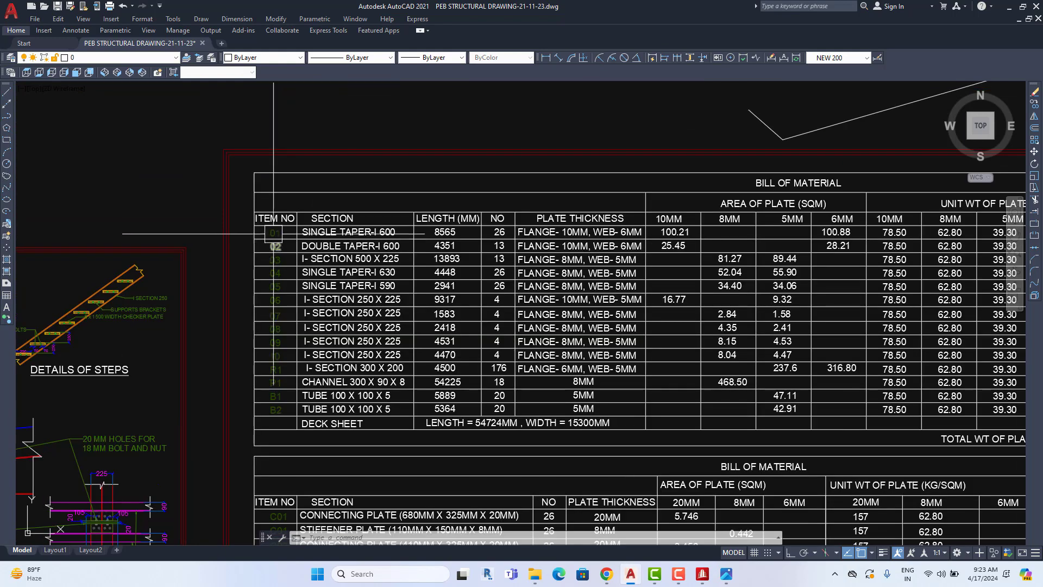
# Inspect the second table's total weight columns, the title block and adjacent step details.
pyautogui.moveTo(267, 436); pyautogui.dragTo(269, 206, button='middle')
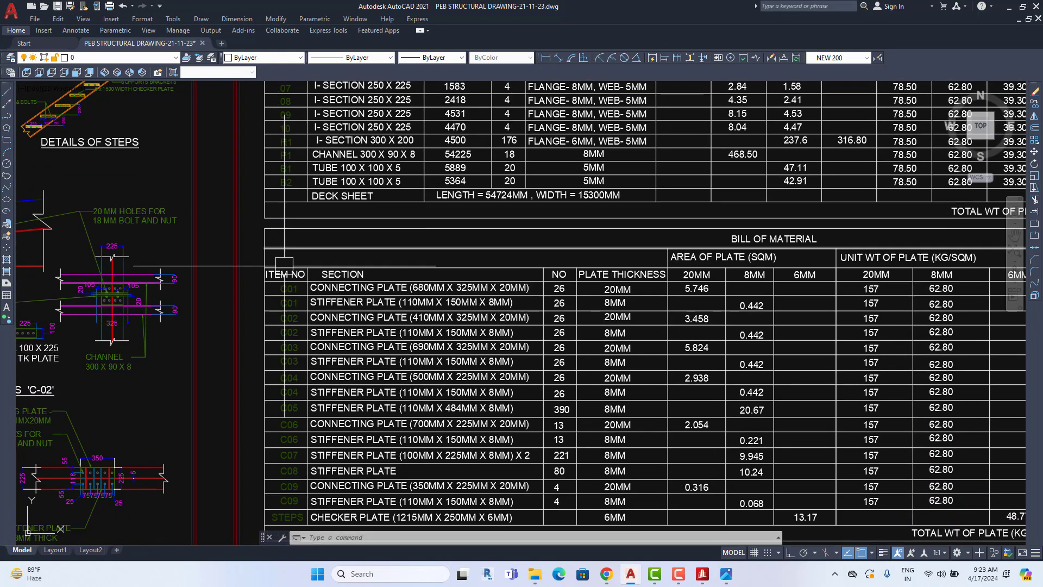
pyautogui.moveTo(285, 449); pyautogui.dragTo(287, 399, button='middle')
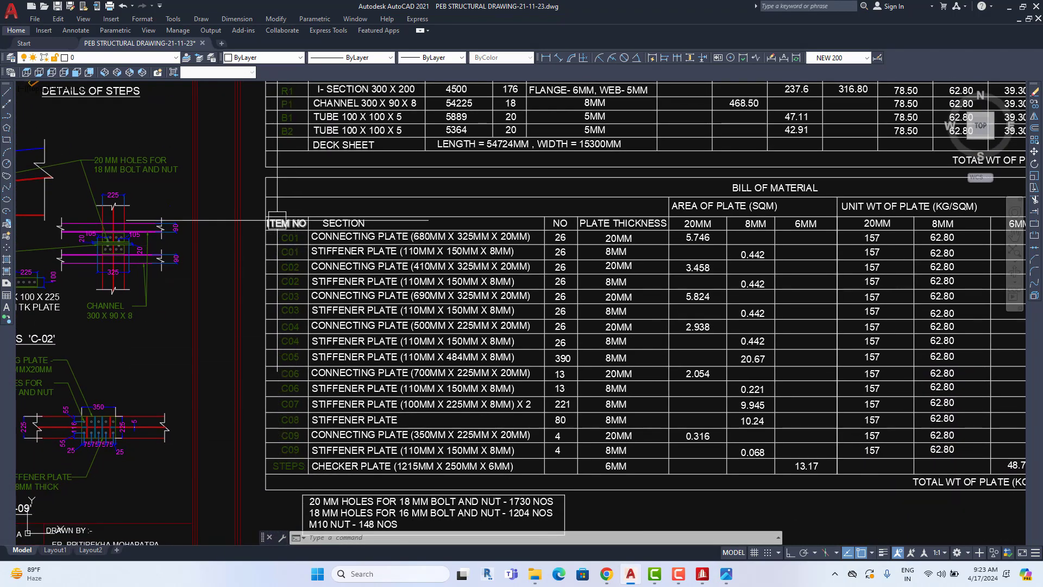
pyautogui.moveTo(597, 326); pyautogui.dragTo(277, 318, button='middle')
pyautogui.moveTo(706, 304); pyautogui.dragTo(334, 269, button='middle')
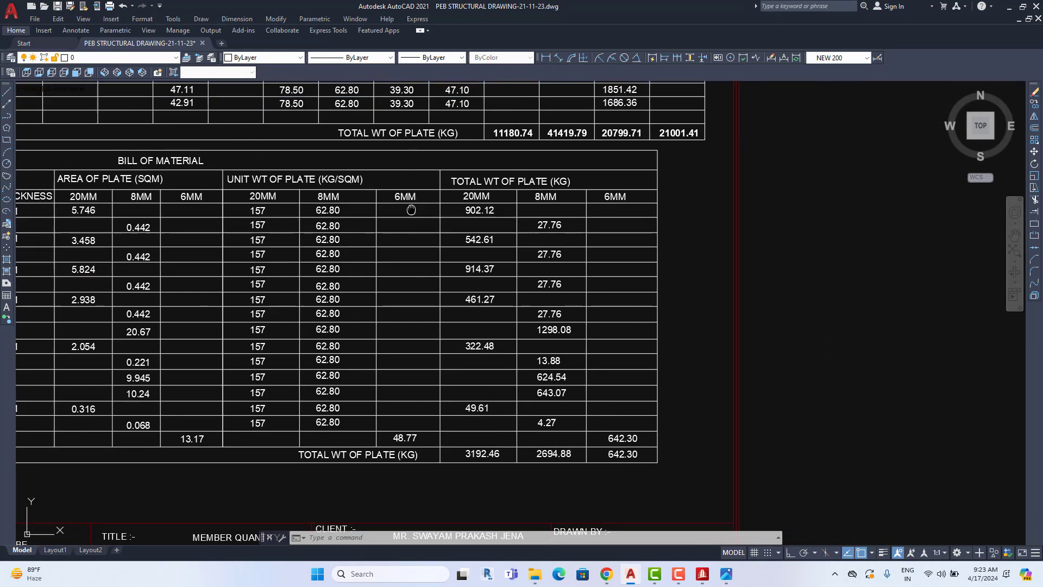
pyautogui.moveTo(564, 88); pyautogui.dragTo(553, 209, button='middle')
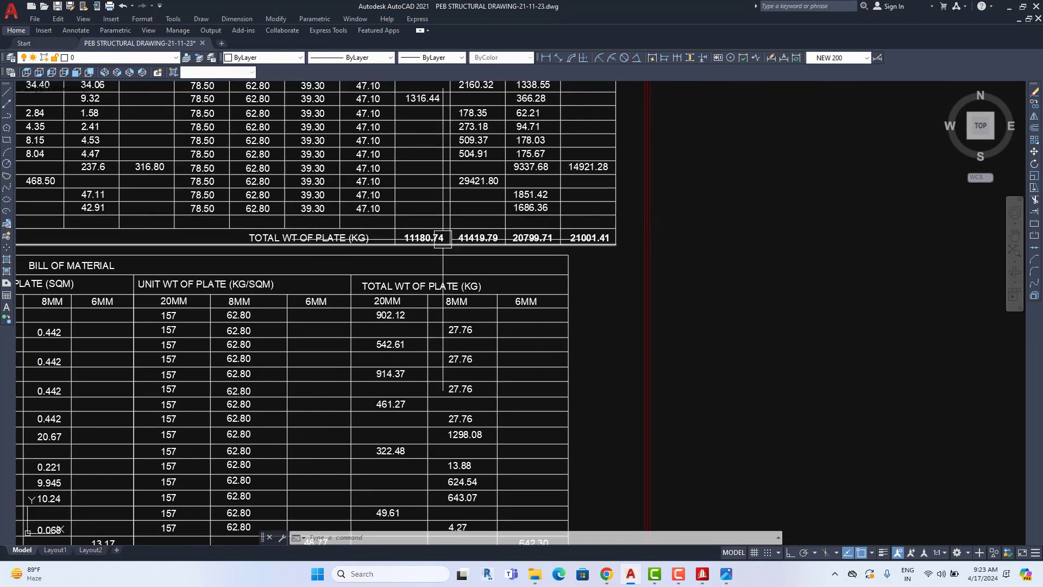
pyautogui.moveTo(414, 481); pyautogui.dragTo(447, 325, button='middle')
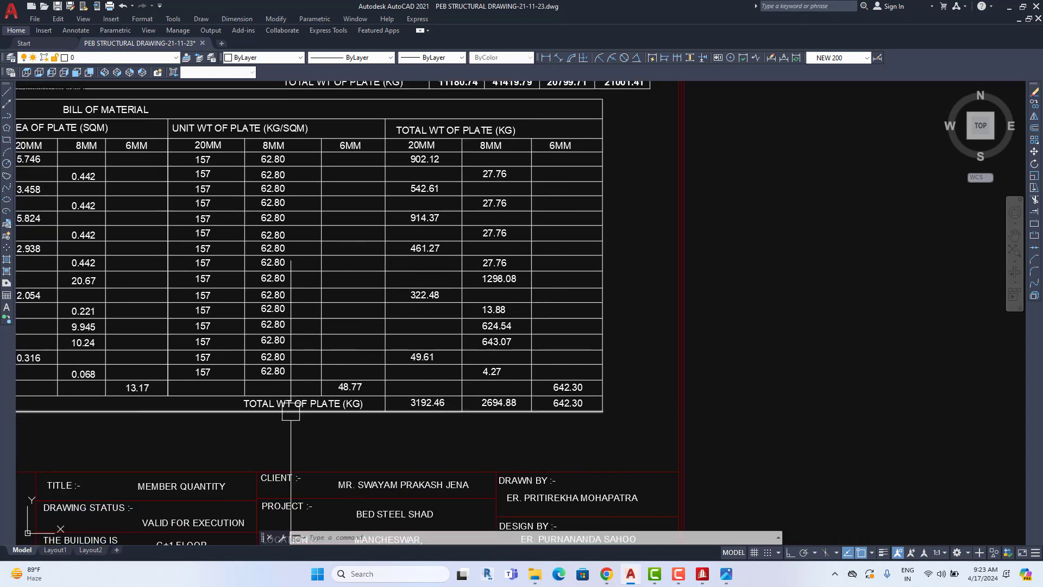
pyautogui.scroll(-3, 570, 402)
pyautogui.moveTo(205, 343); pyautogui.dragTo(379, 343, button='middle')
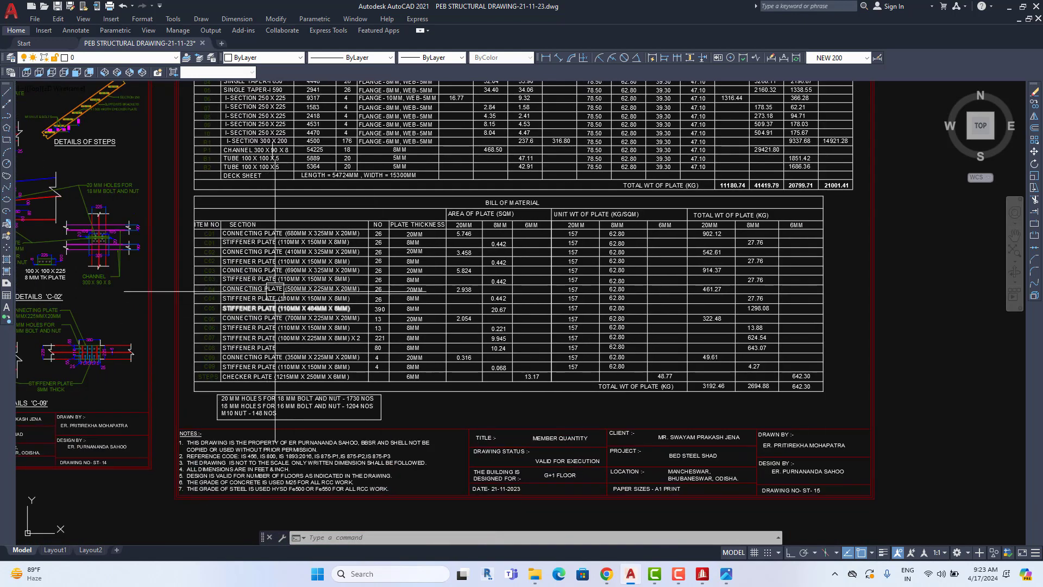
pyautogui.moveTo(434, 87); pyautogui.dragTo(390, 180, button='middle')
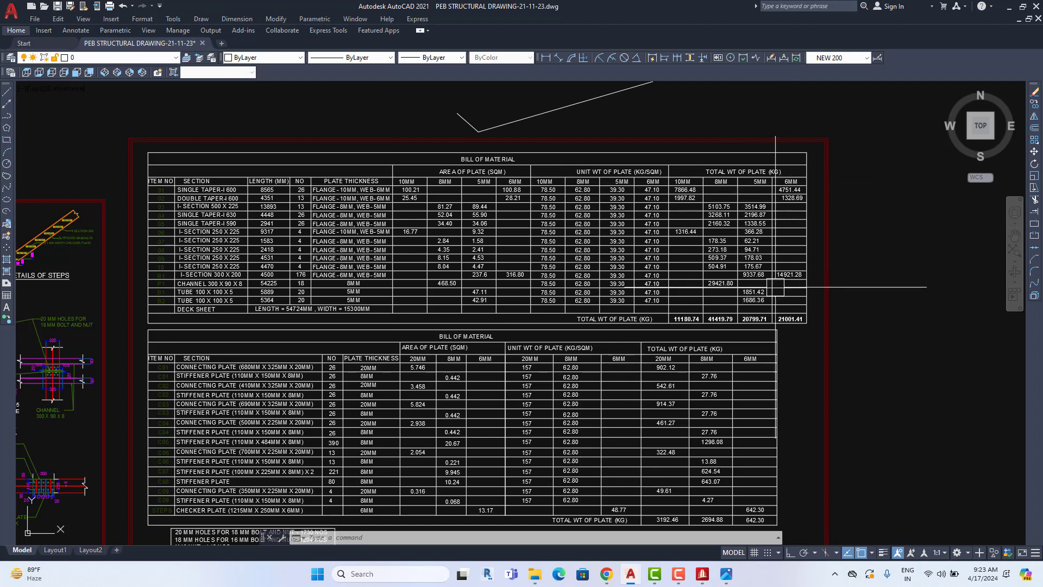
pyautogui.scroll(3, 369, 320)
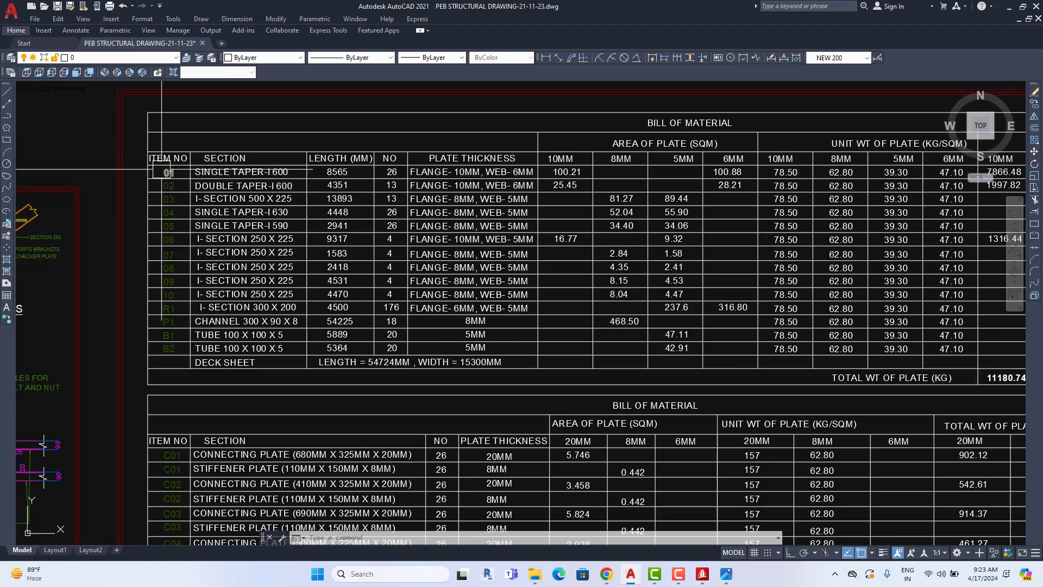
# Check the lower table's right-hand columns and notes, then zoom out to the full sheet.
pyautogui.moveTo(228, 521); pyautogui.dragTo(348, 217, button='middle')
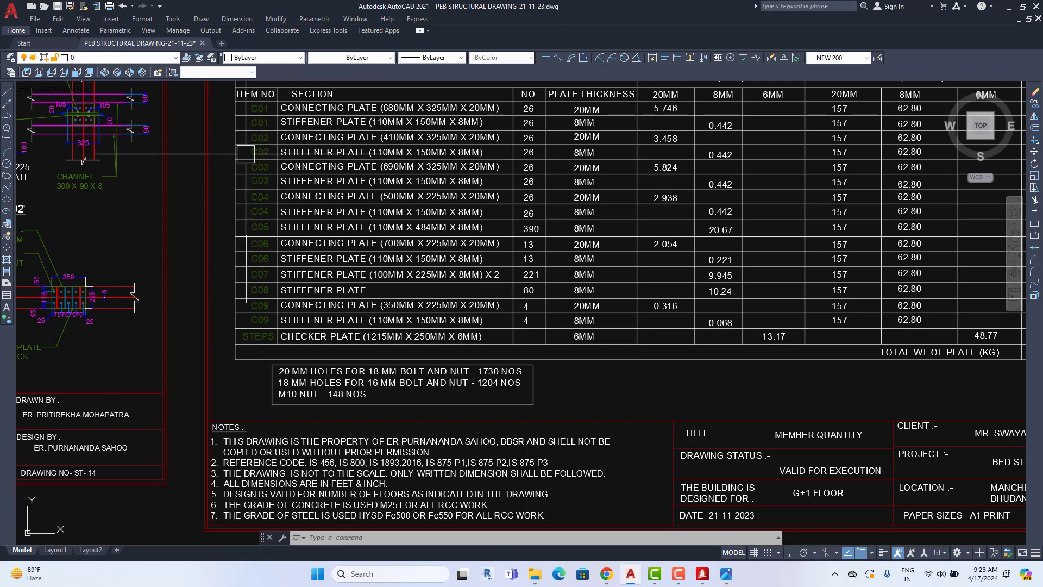
pyautogui.moveTo(276, 305); pyautogui.dragTo(27, 332, button='middle')
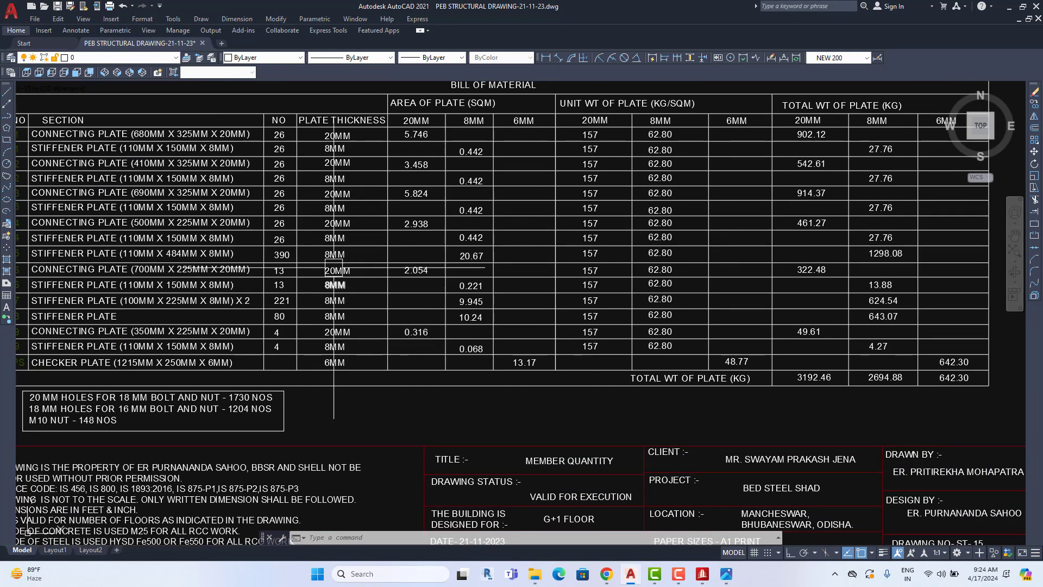
pyautogui.hscroll(5, 630, 374)
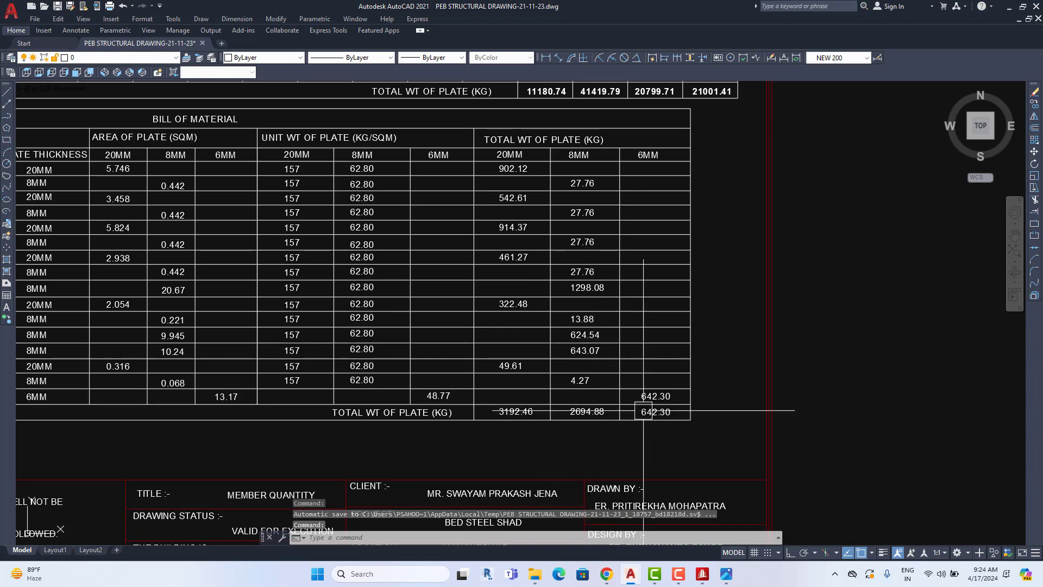
pyautogui.scroll(-5, 643, 416)
pyautogui.scroll(1, 584, 220)
pyautogui.scroll(3, 584, 219)
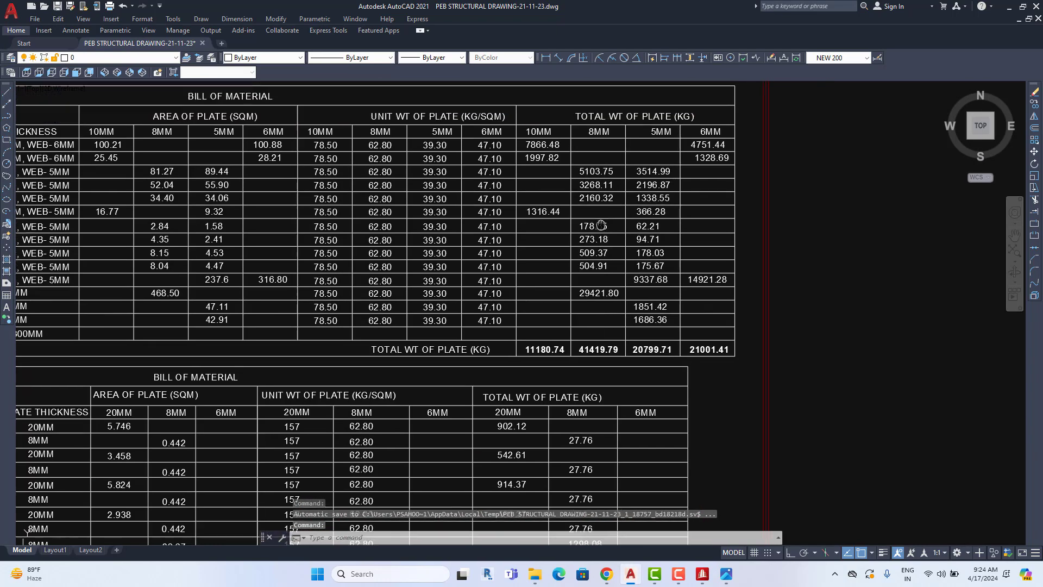
pyautogui.scroll(2, 584, 220)
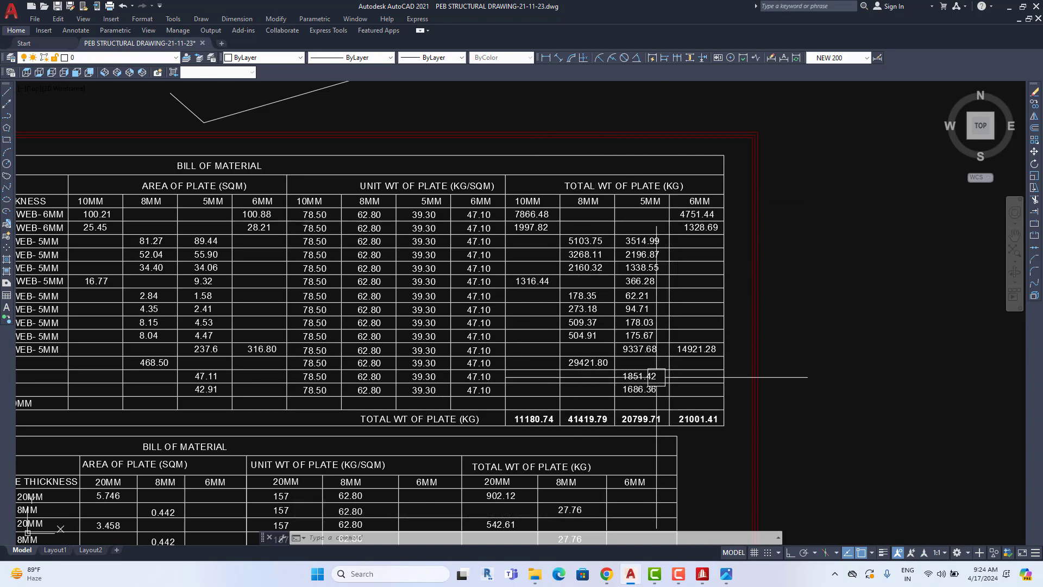
pyautogui.scroll(-2, 624, 249)
pyautogui.scroll(-2, 545, 295)
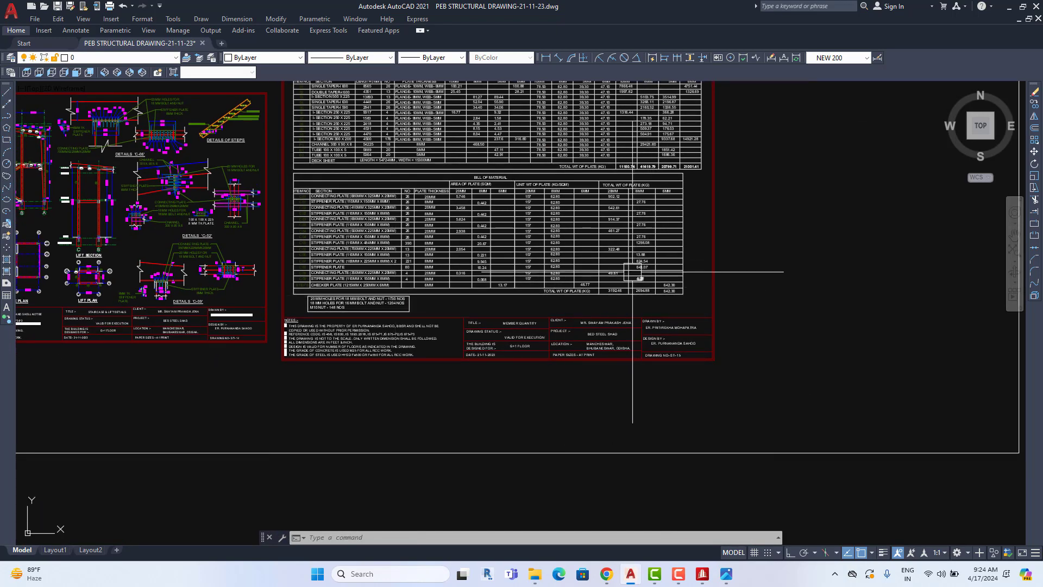
# Check rows C05-C06 and the upper table's total weights, then fit both tables and title block.
pyautogui.scroll(2, 380, 299)
pyautogui.scroll(2, 253, 296)
pyautogui.scroll(3, 252, 296)
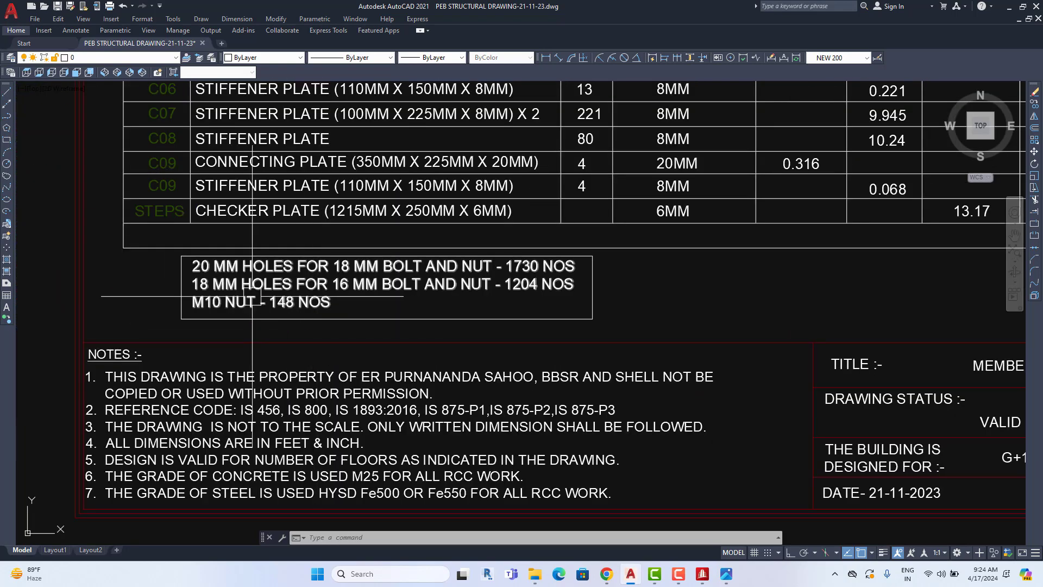
pyautogui.moveTo(250, 280); pyautogui.dragTo(248, 328, button='middle')
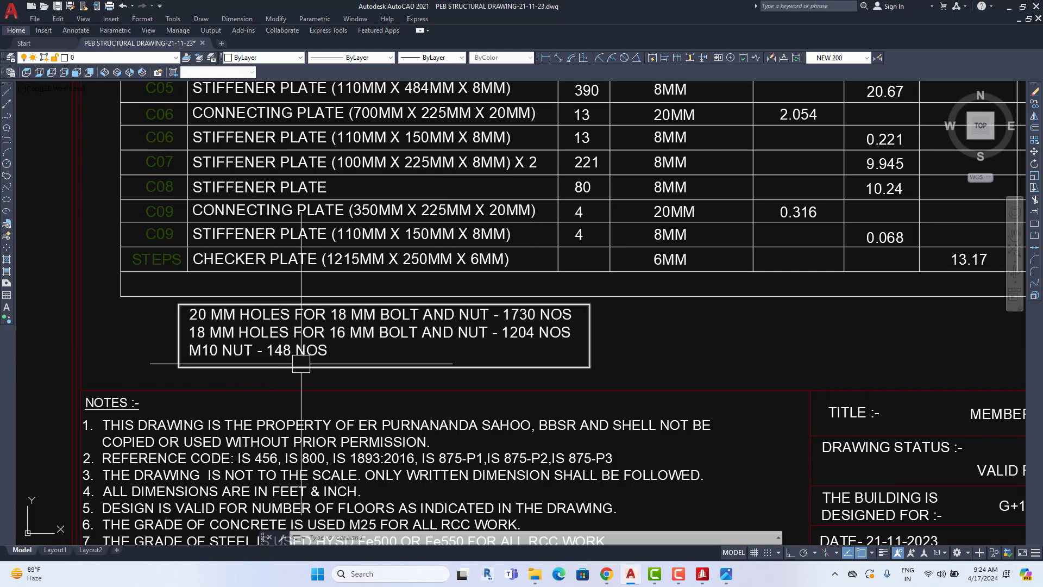
pyautogui.scroll(-3, 301, 363)
pyautogui.scroll(3, 761, 489)
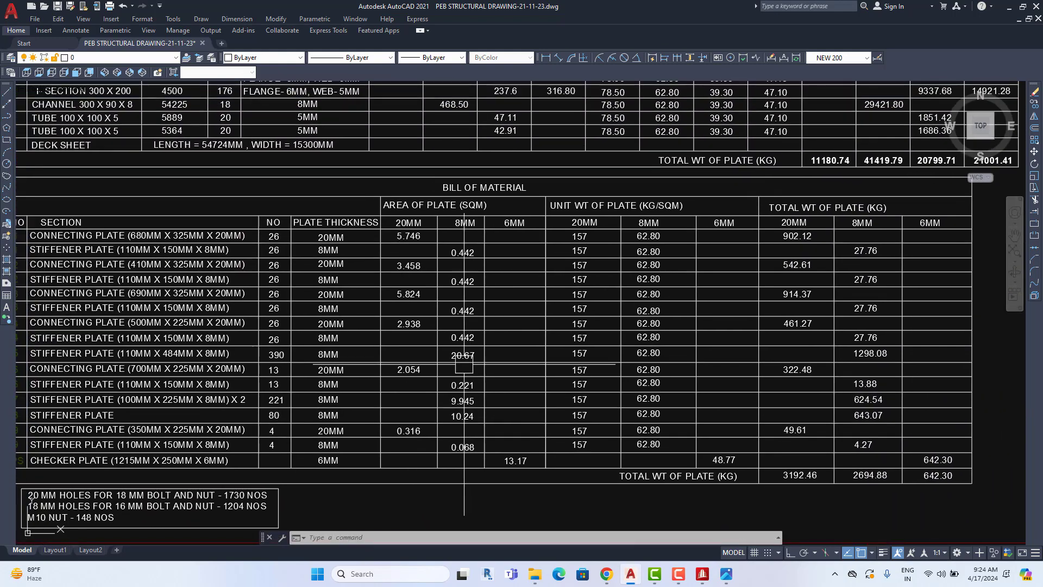
pyautogui.moveTo(452, 380); pyautogui.dragTo(466, 429, button='middle')
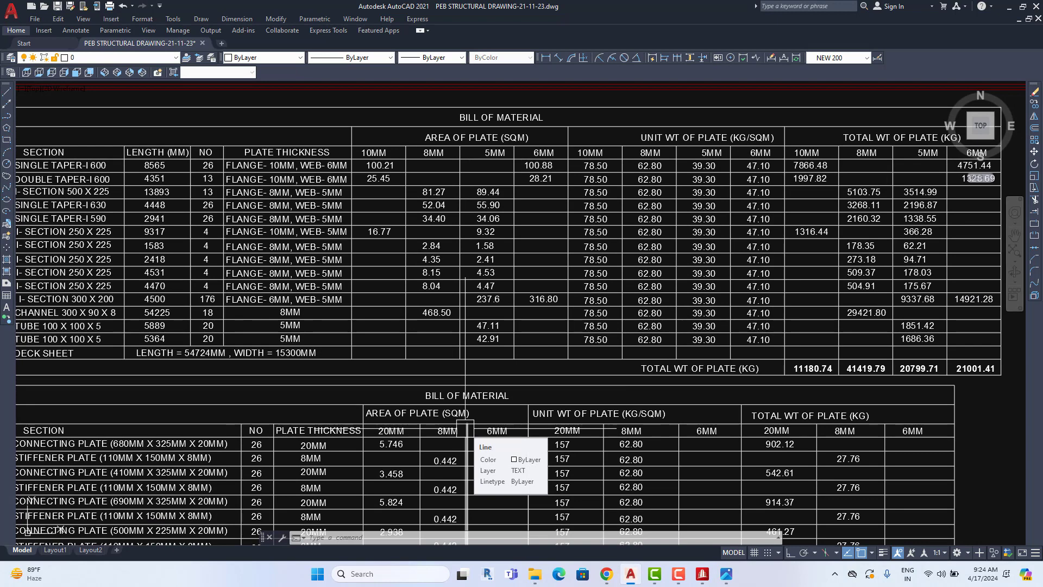
pyautogui.moveTo(819, 375); pyautogui.dragTo(598, 365, button='middle')
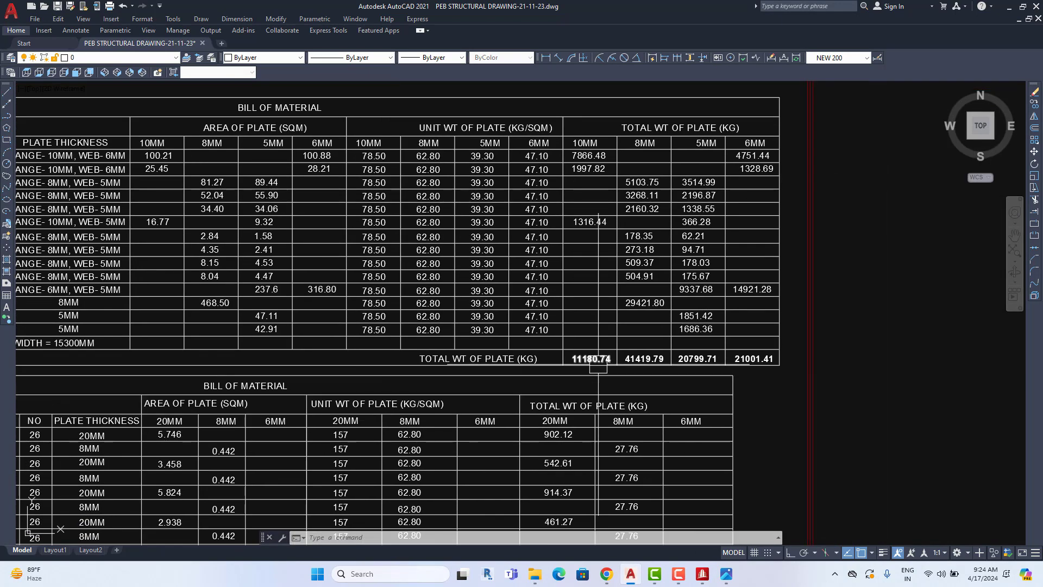
pyautogui.scroll(2, 598, 363)
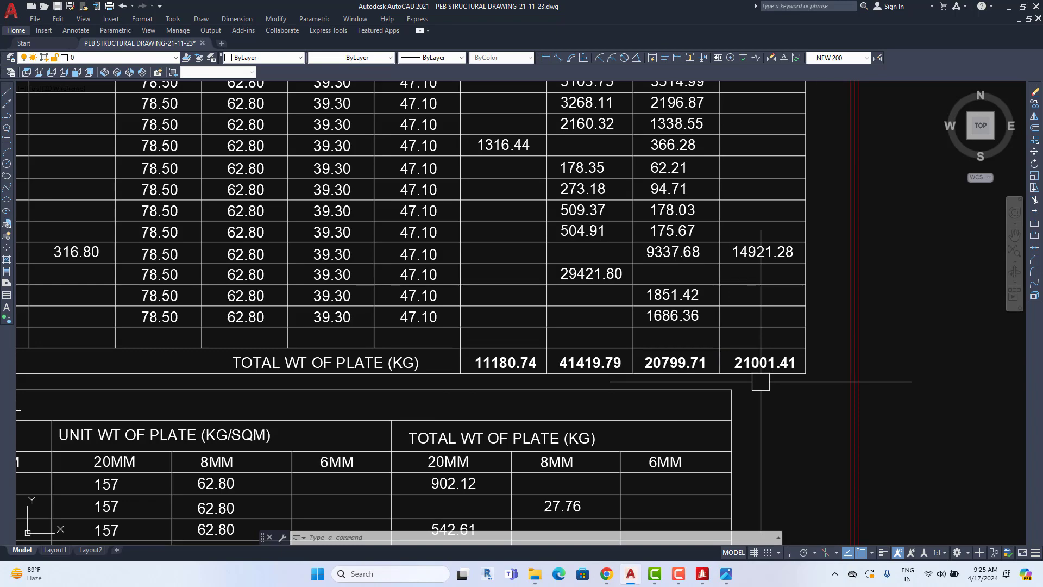
pyautogui.scroll(-6, 760, 381)
pyautogui.scroll(2, 664, 274)
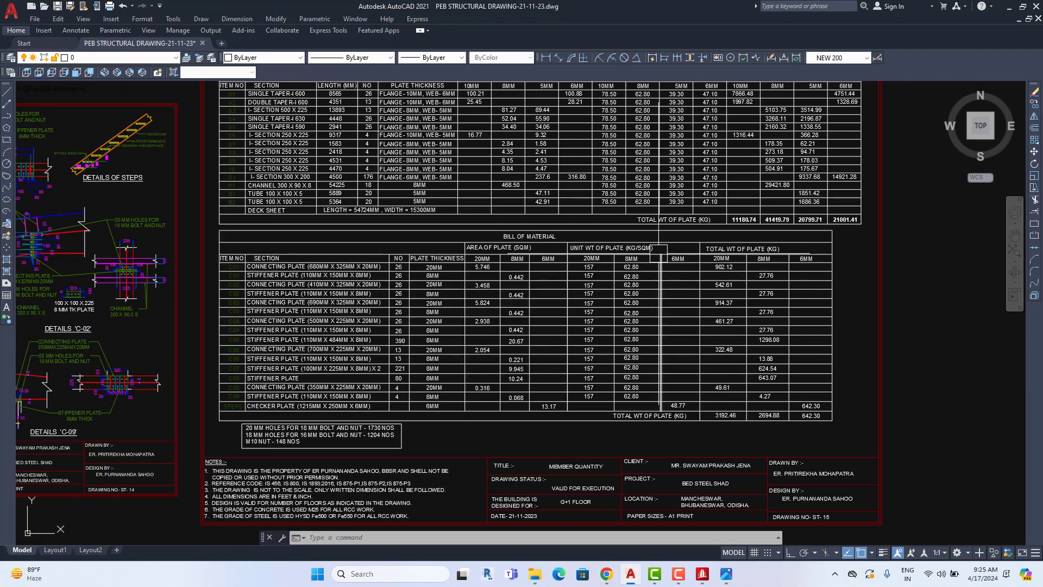
# Zoom out and center the overview of all drawing sheets.
pyautogui.scroll(-2, 658, 250)
pyautogui.scroll(-3, 655, 266)
pyautogui.scroll(-1, 653, 279)
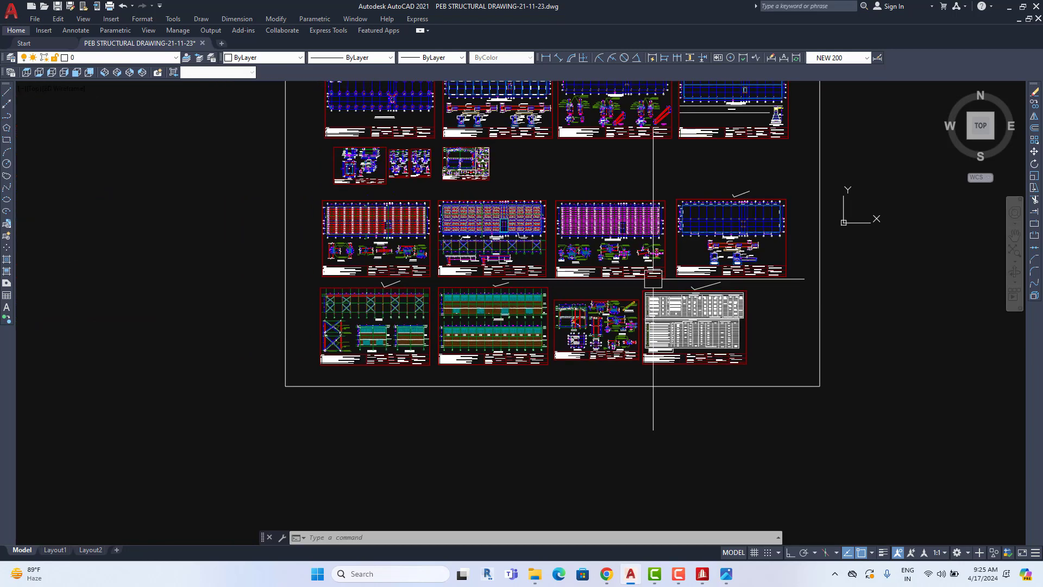
pyautogui.moveTo(653, 279); pyautogui.dragTo(643, 337, button='middle')
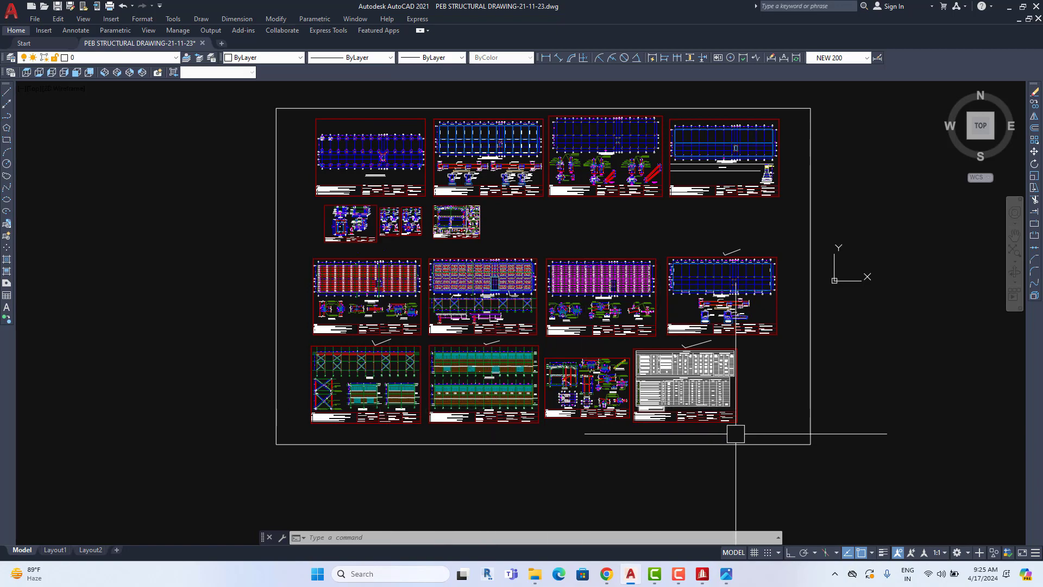
pyautogui.scroll(8, 736, 433)
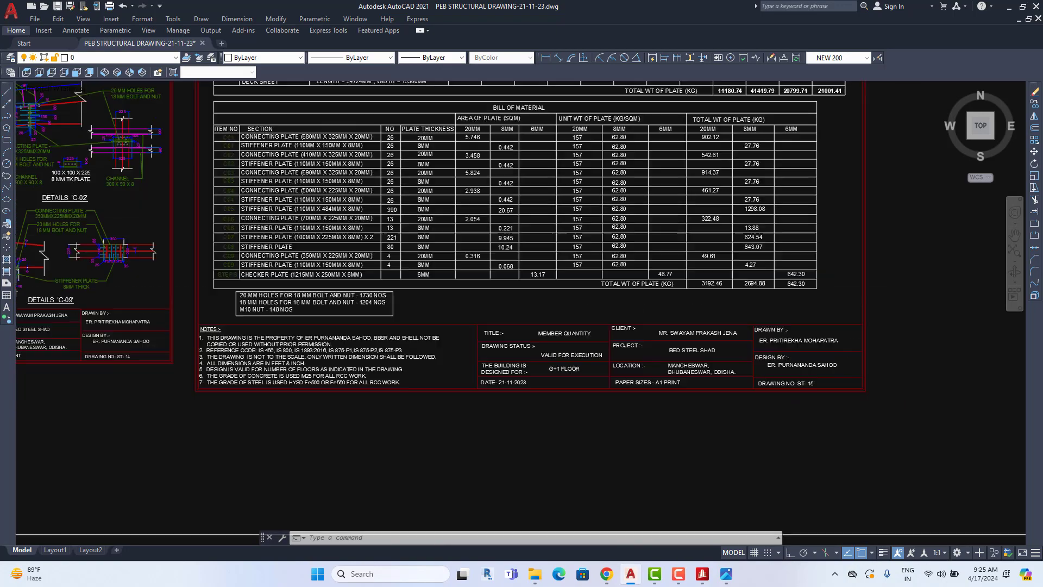
pyautogui.scroll(-6, 722, 384)
pyautogui.scroll(-2, 722, 384)
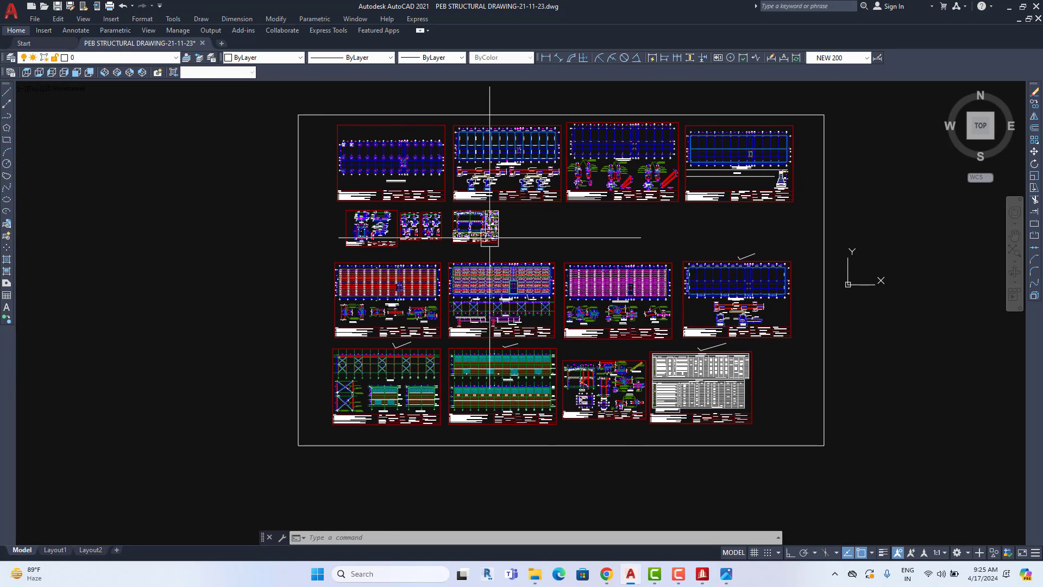
pyautogui.moveTo(740, 325); pyautogui.dragTo(682, 360, button='middle')
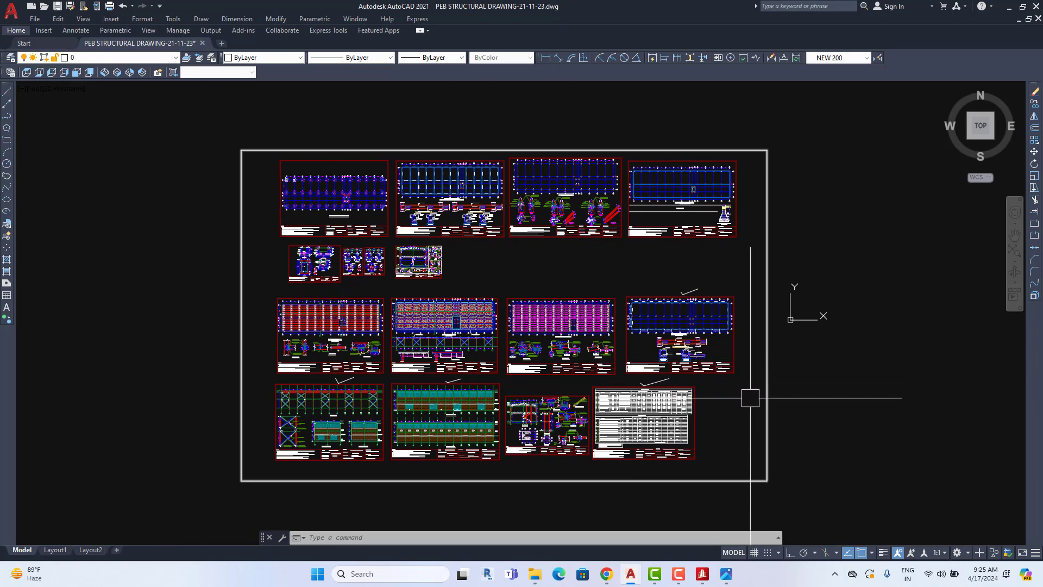
# Zoom into the MEMBER QUANTITY sheet ST-15 title block, then back out to all sheets.
pyautogui.scroll(5, 692, 472)
pyautogui.scroll(4, 501, 421)
pyautogui.scroll(-1, 770, 391)
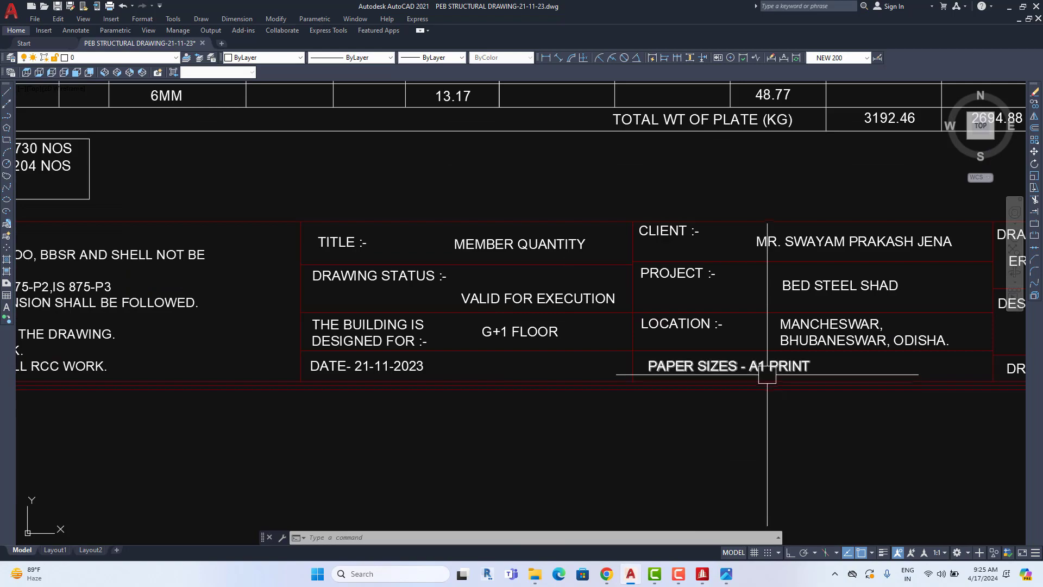
pyautogui.scroll(-3, 766, 367)
pyautogui.scroll(-2, 717, 335)
pyautogui.moveTo(522, 211); pyautogui.dragTo(518, 289, button='middle')
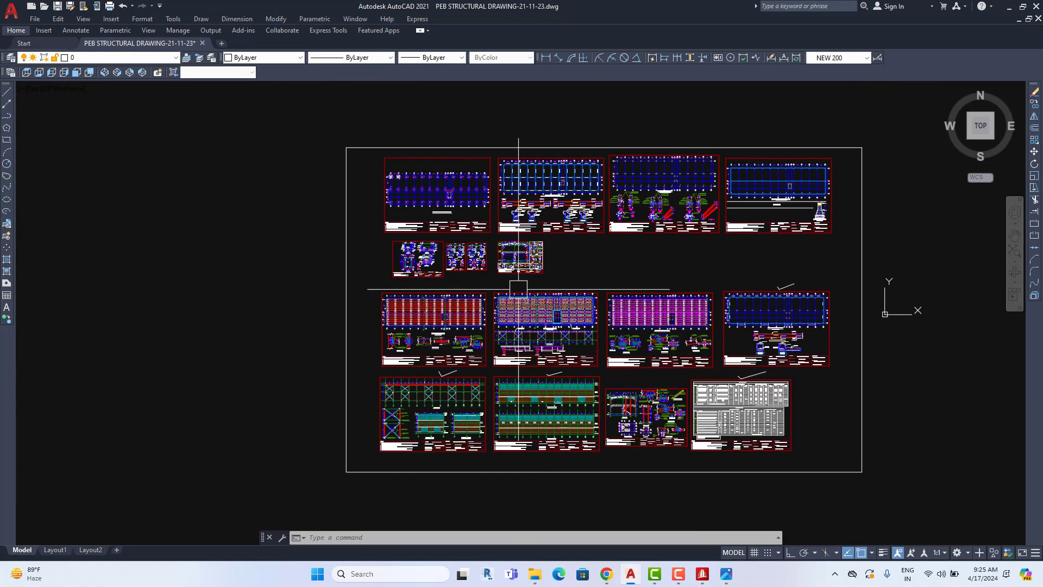
# Zoom into the footing detail sheet and its Footing-3 title block.
pyautogui.scroll(6, 619, 206)
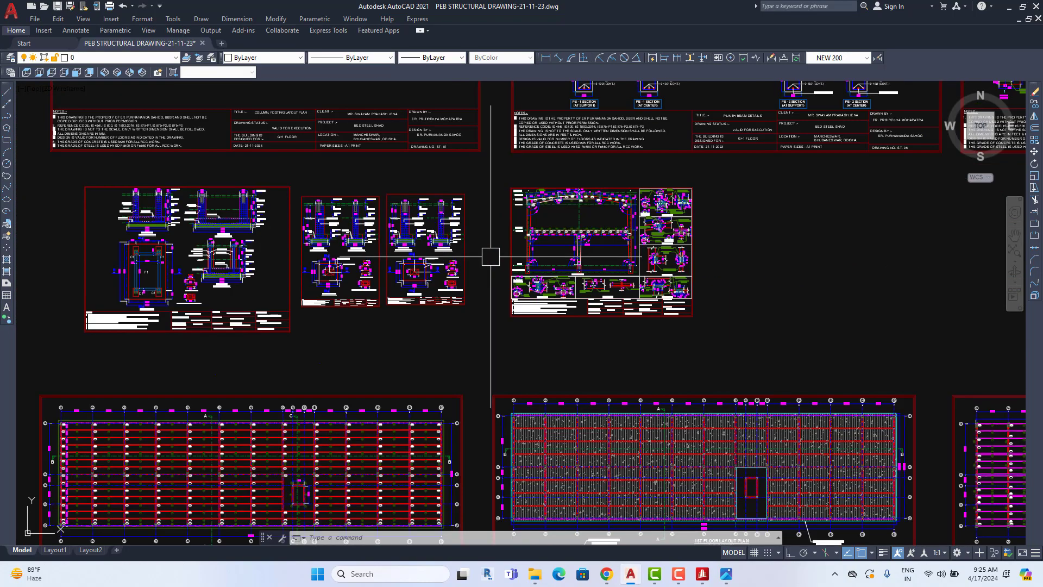
pyautogui.scroll(5, 489, 256)
pyautogui.scroll(-1, 565, 321)
pyautogui.scroll(1, 587, 352)
pyautogui.scroll(-4, 588, 352)
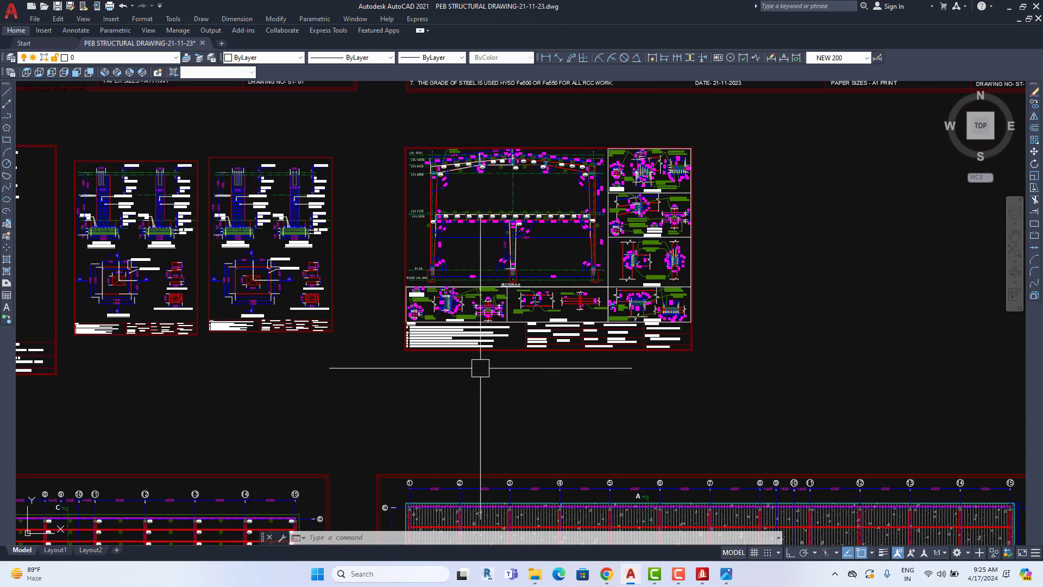
pyautogui.scroll(1, 325, 326)
pyautogui.scroll(3, 331, 326)
pyautogui.scroll(2, 409, 320)
pyautogui.moveTo(410, 320); pyautogui.dragTo(438, 362, button='middle')
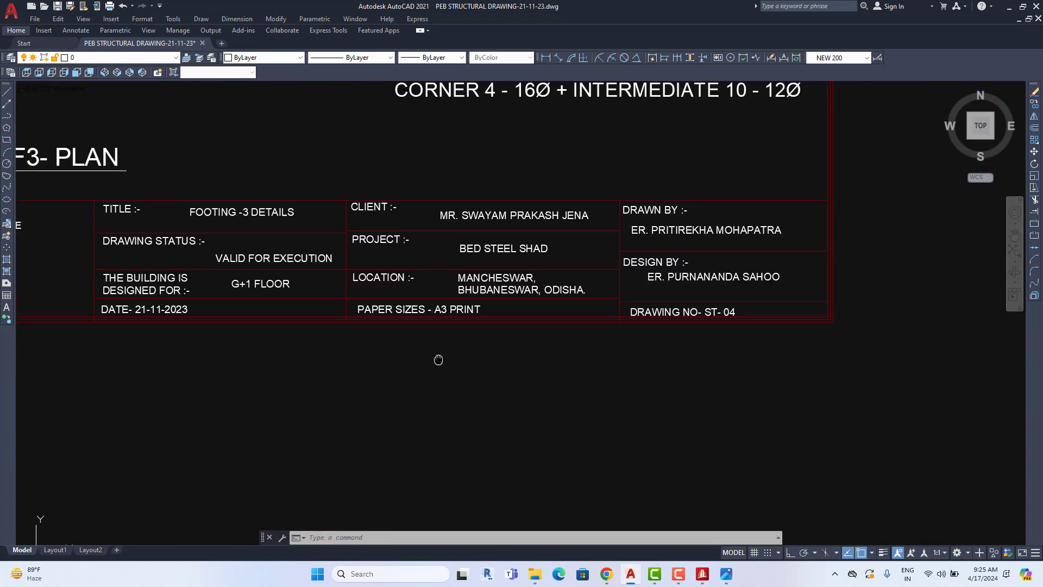
# Inspect the floor layout sheet, then zoom out and recenter the drawing set.
pyautogui.scroll(-3, 438, 361)
pyautogui.scroll(-1, 523, 404)
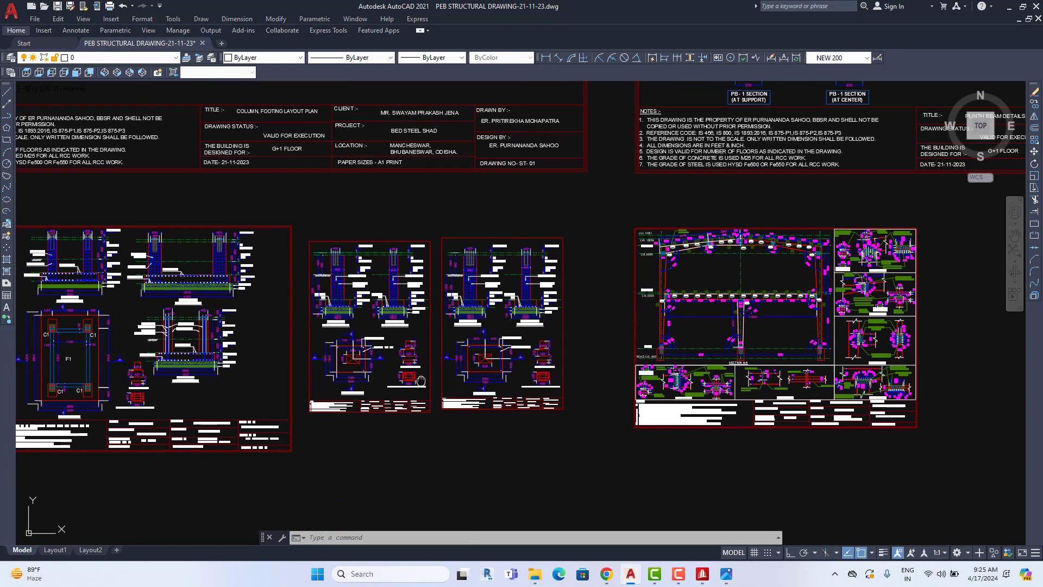
pyautogui.scroll(2, 359, 380)
pyautogui.scroll(3, 345, 380)
pyautogui.scroll(-5, 344, 350)
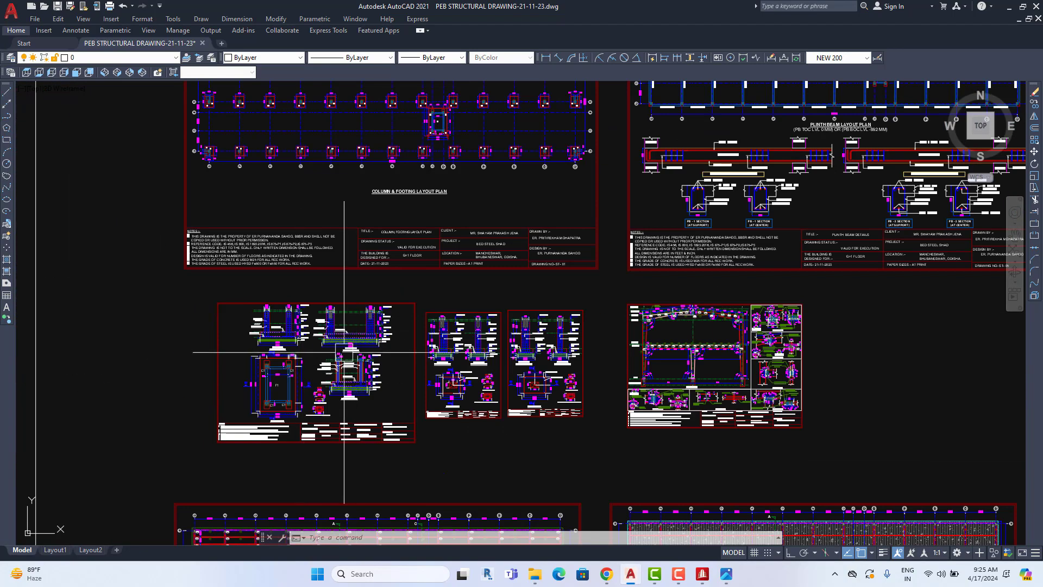
pyautogui.scroll(1, 373, 287)
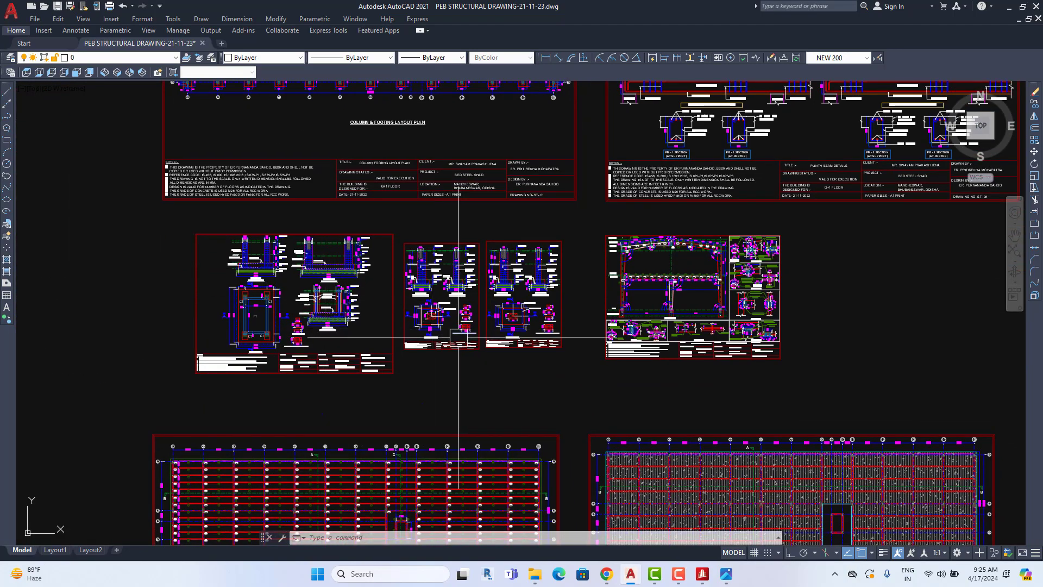
pyautogui.scroll(-2, 459, 338)
pyautogui.scroll(-2, 401, 198)
pyautogui.scroll(-1, 489, 179)
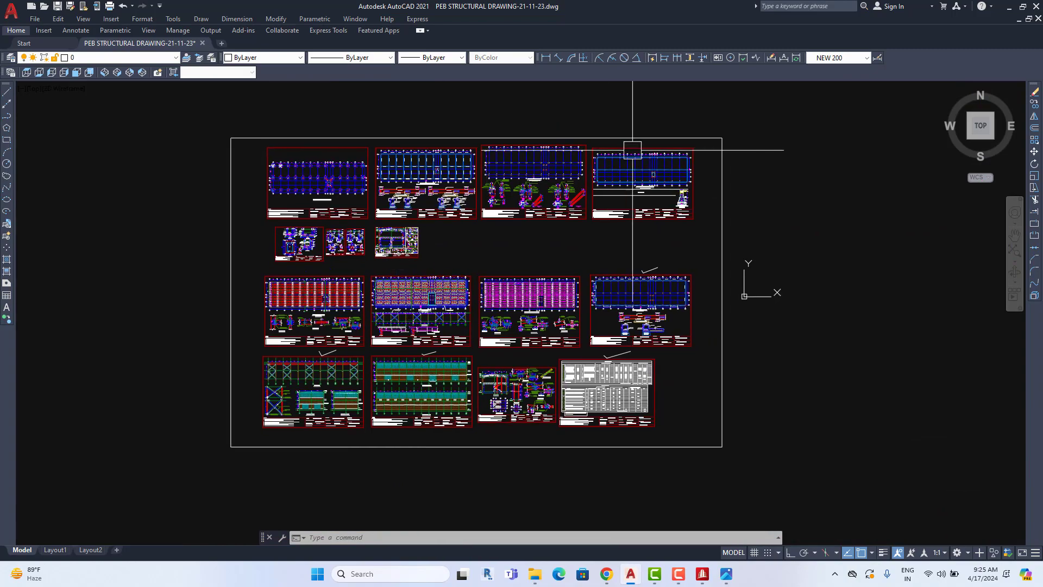
pyautogui.moveTo(464, 414); pyautogui.dragTo(502, 414, button='middle')
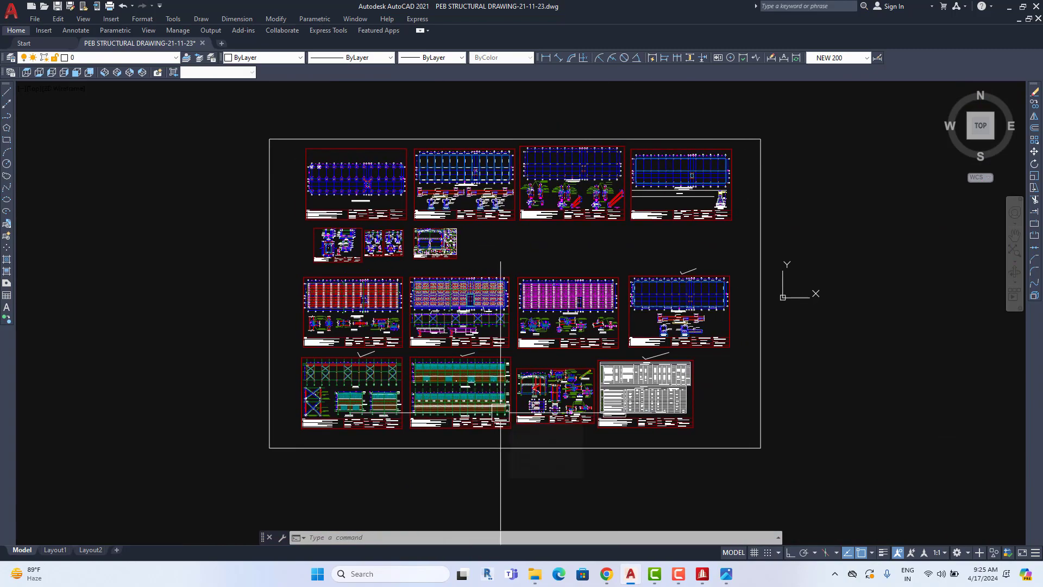
# Inspect the base plate, brick layout and elevation sheets, then return to the all-sheets overview.
pyautogui.scroll(4, 482, 296)
pyautogui.scroll(-1, 520, 426)
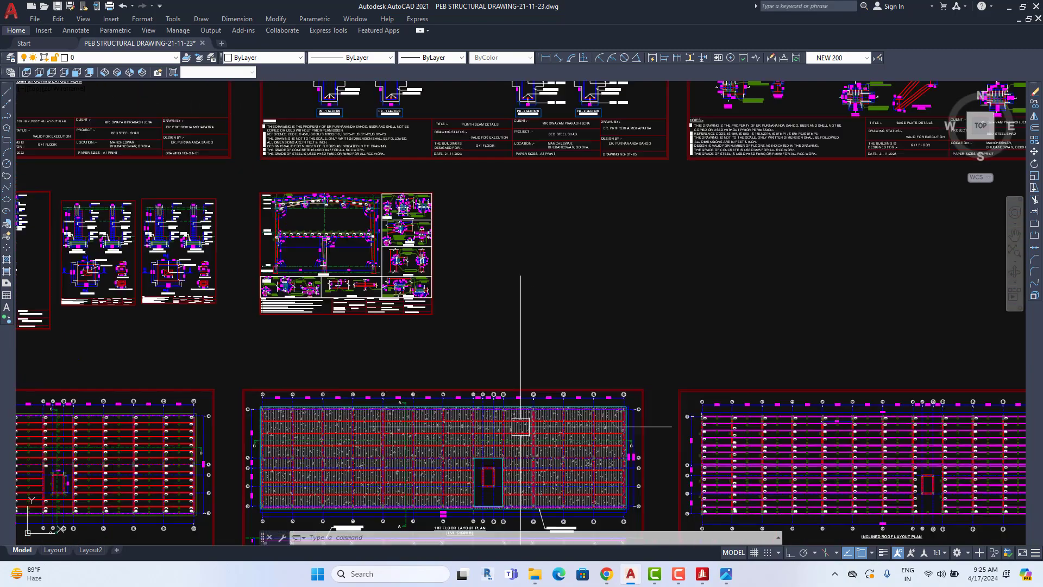
pyautogui.scroll(-2, 521, 426)
pyautogui.scroll(3, 587, 234)
pyautogui.scroll(1, 586, 233)
pyautogui.moveTo(787, 422); pyautogui.dragTo(596, 416, button='middle')
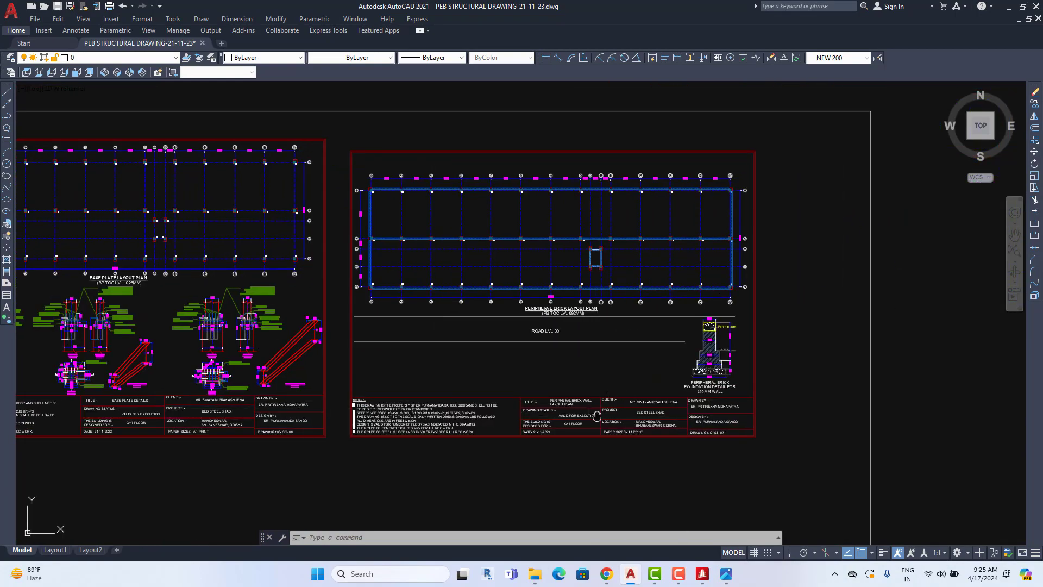
pyautogui.scroll(-4, 596, 416)
pyautogui.moveTo(482, 481); pyautogui.dragTo(540, 320, button='middle')
pyautogui.scroll(3, 439, 335)
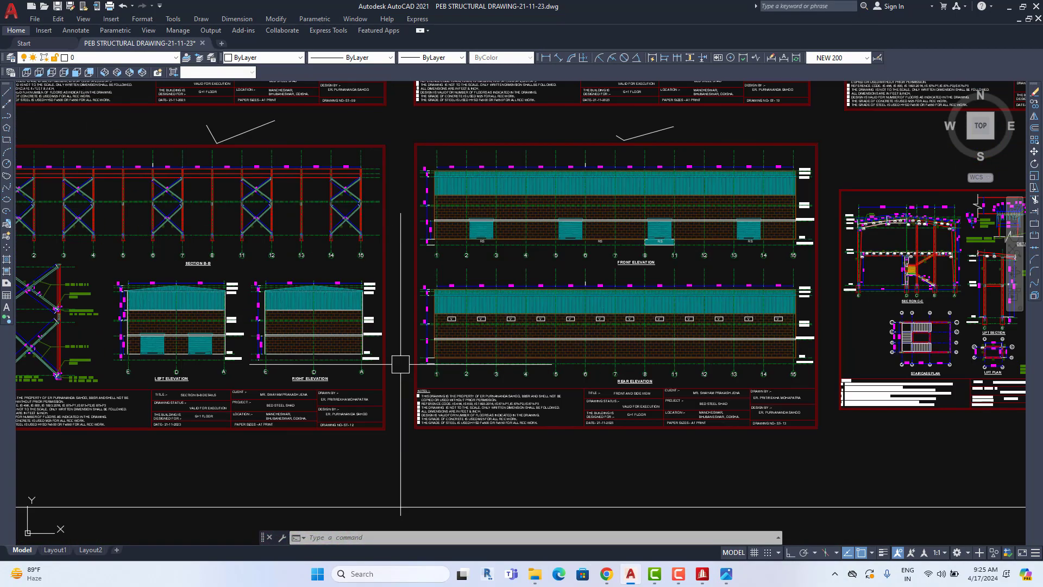
pyautogui.scroll(-2, 402, 358)
pyautogui.scroll(-2, 402, 359)
pyautogui.moveTo(662, 299)
pyautogui.mouseDown(button='middle')
pyautogui.moveTo(501, 433)
pyautogui.moveTo(493, 513)
pyautogui.mouseUp(button='middle')
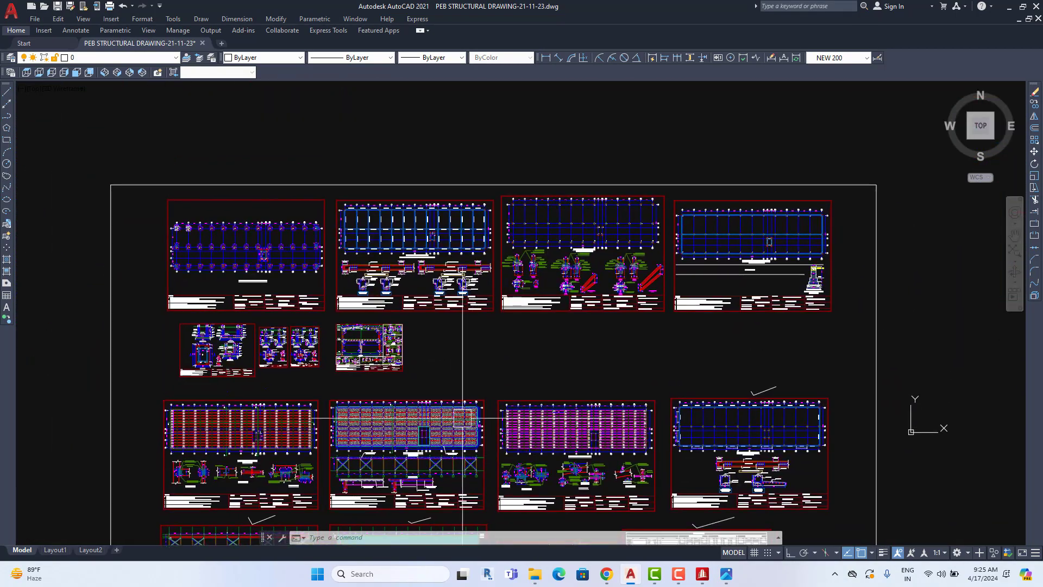
# Raise and zoom the view until all fifteen sheets through the Bill of Material fit on screen.
pyautogui.moveTo(710, 431); pyautogui.dragTo(729, 274, button='middle')
pyautogui.moveTo(689, 358)
pyautogui.mouseDown(button='middle')
pyautogui.moveTo(668, 402)
pyautogui.moveTo(691, 326)
pyautogui.mouseUp(button='middle')
pyautogui.scroll(-3, 668, 402)
pyautogui.scroll(4, 691, 326)
pyautogui.scroll(-1, 691, 303)
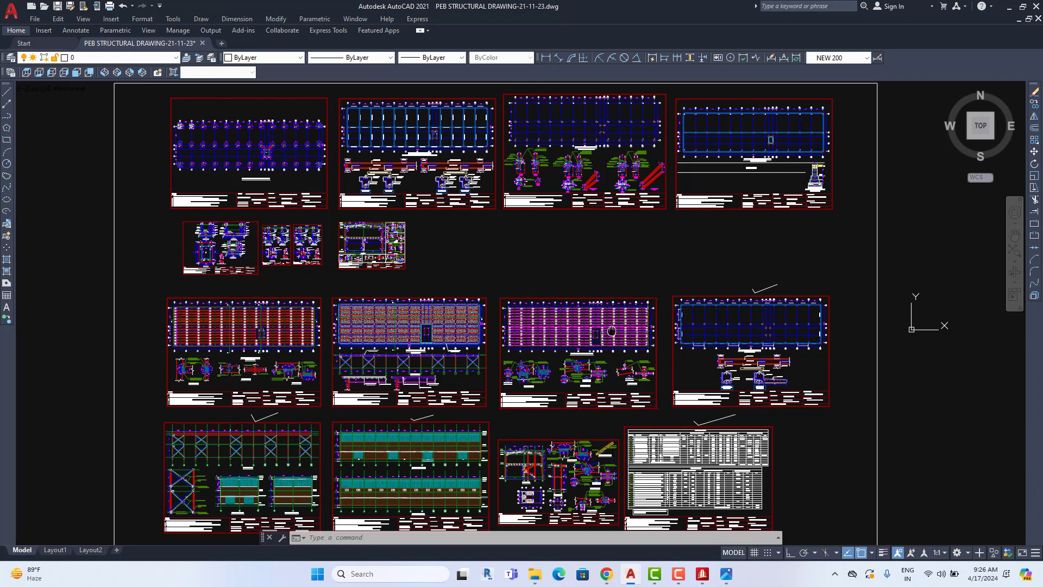
pyautogui.moveTo(648, 383); pyautogui.dragTo(644, 255, button='middle')
pyautogui.moveTo(610, 125)
pyautogui.mouseDown(button='middle')
pyautogui.moveTo(596, 307)
pyautogui.moveTo(589, 239)
pyautogui.moveTo(599, 245)
pyautogui.mouseUp(button='middle')
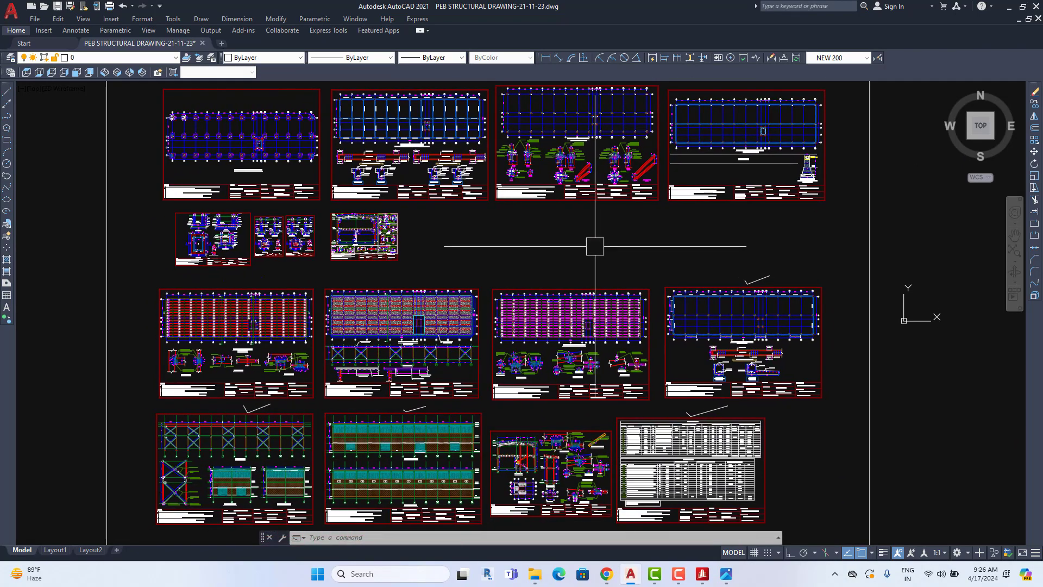